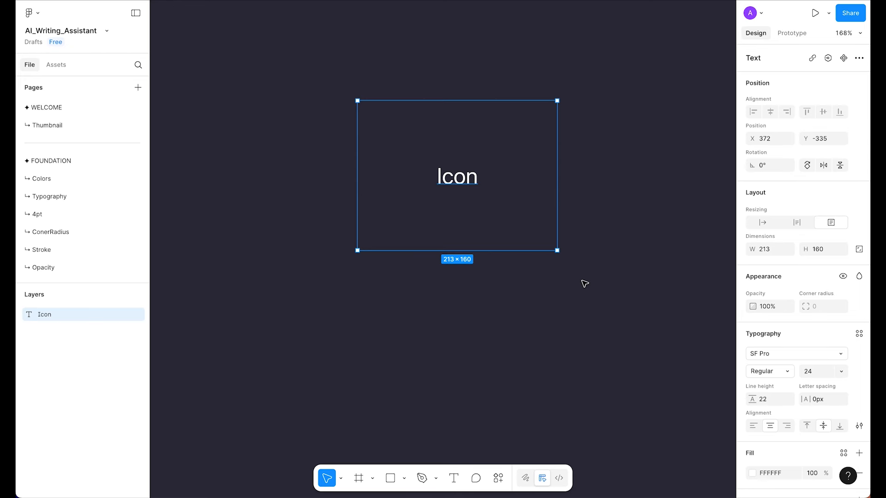
- Switch to SF Symbols and copy the square.and.arrow.up symbol
{"action": "mouse_move", "coordinate": [406, 496]}
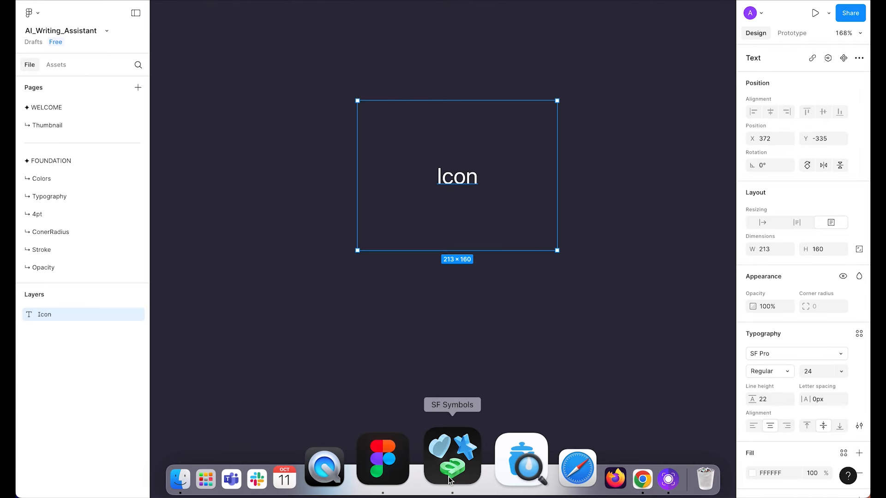
{"action": "left_click", "coordinate": [451, 456]}
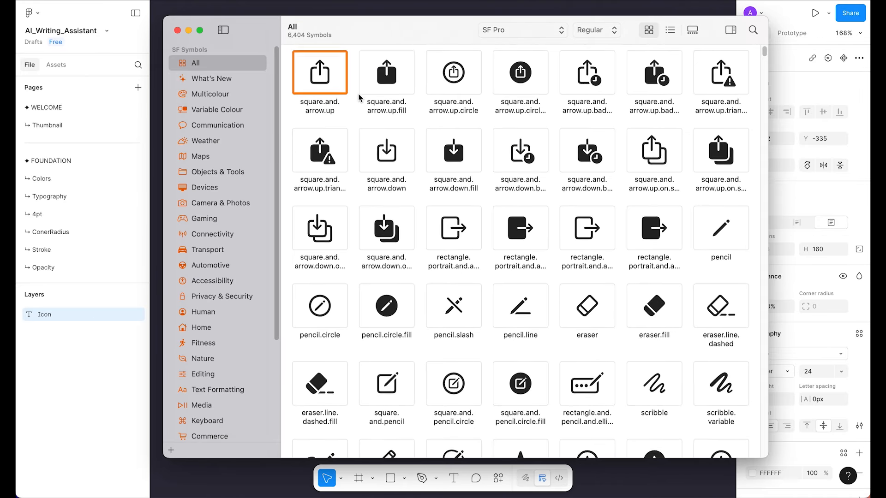
{"action": "right_click", "coordinate": [314, 66]}
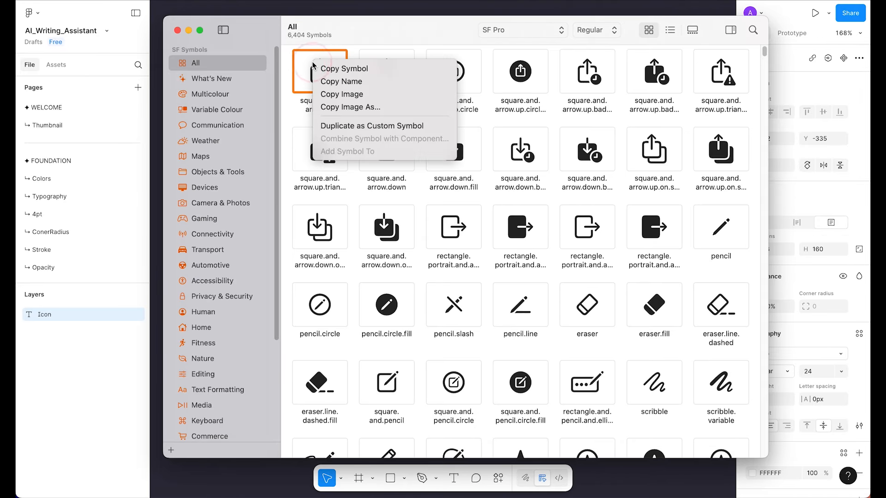
{"action": "left_click", "coordinate": [336, 69]}
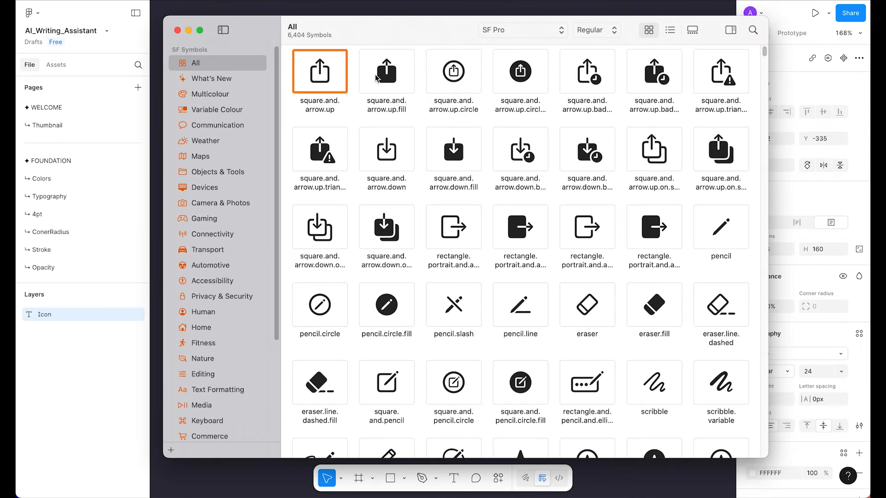
- Return to the Figma design and replace the "Icon" text with the copied share symbol
{"action": "left_click", "coordinate": [563, 6]}
{"action": "double_click", "coordinate": [461, 180]}
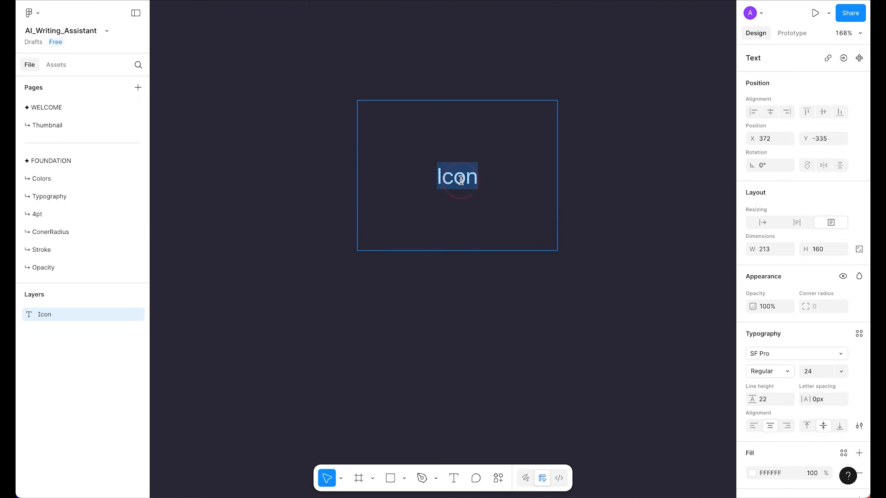
{"action": "key", "text": "super+v"}
{"action": "key", "text": "Escape"}
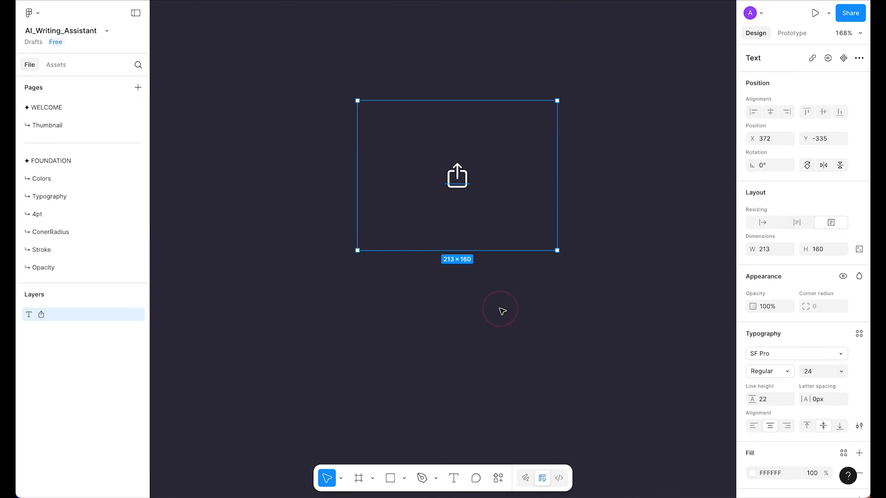
{"action": "left_click", "coordinate": [518, 211]}
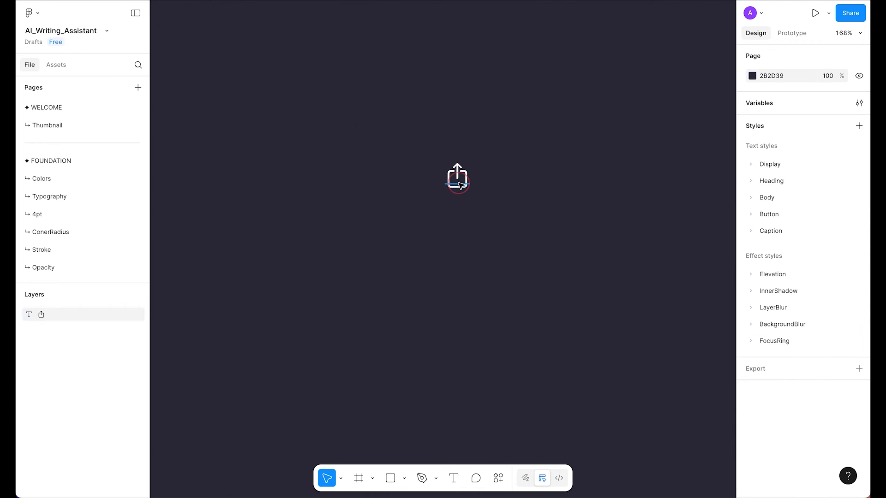
- Resize the share icon's text box to 36 × 36
{"action": "left_click", "coordinate": [461, 185]}
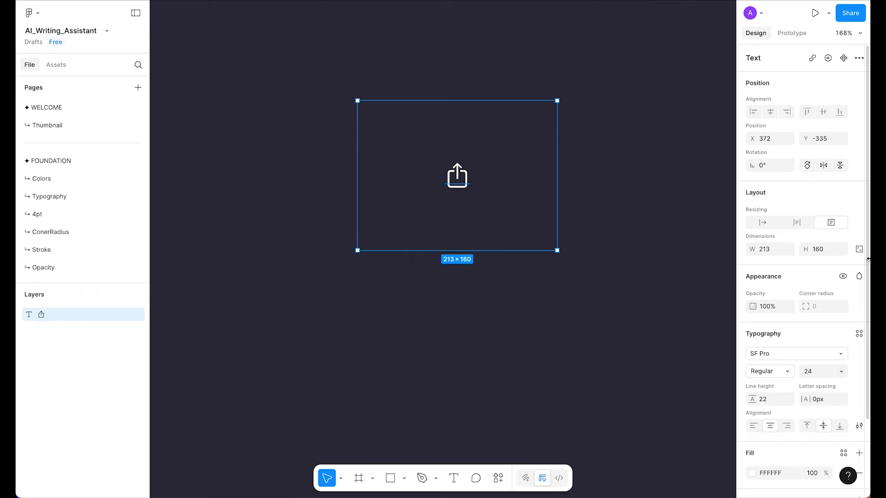
{"action": "left_click", "coordinate": [766, 252]}
{"action": "type", "text": "36"}
{"action": "key", "text": "shift"}
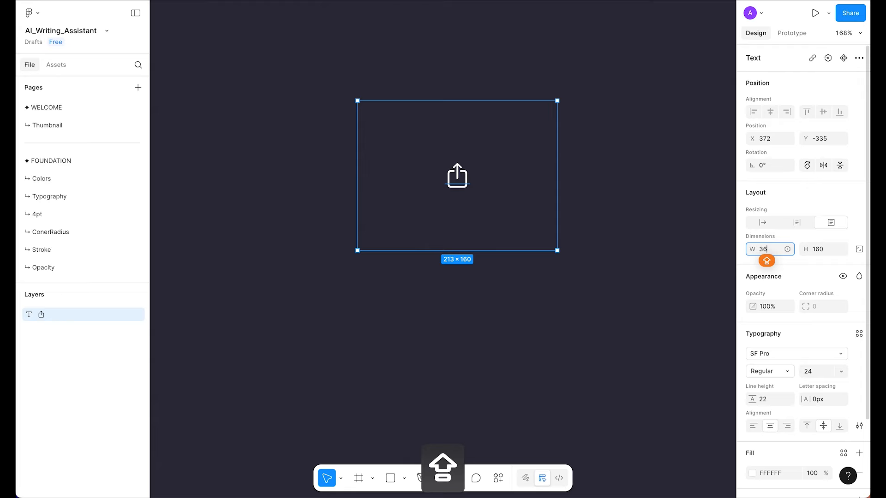
{"action": "type", "text": "6"}
{"action": "key", "text": "Tab"}
{"action": "type", "text": "3"}
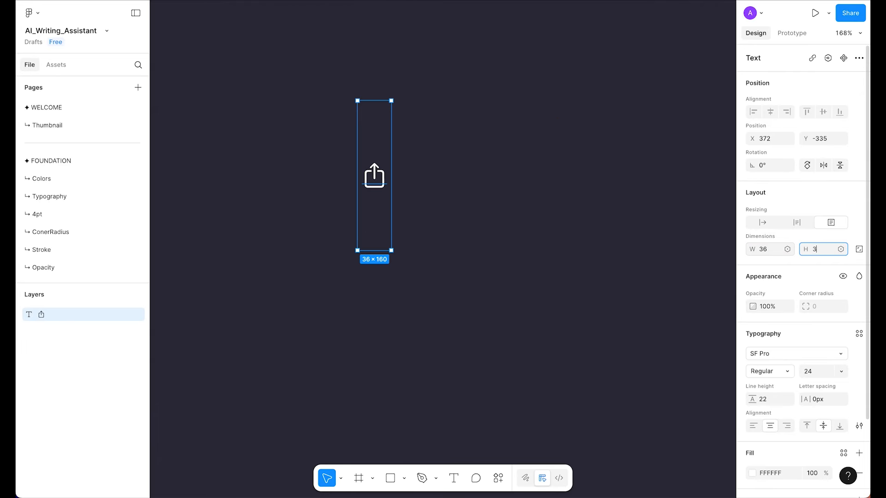
{"action": "type", "text": "6"}
{"action": "key", "text": "Return"}
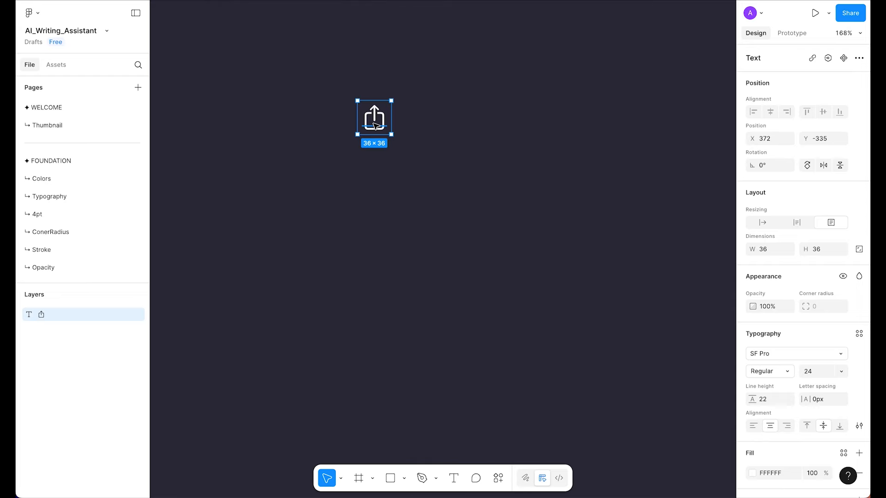
- Duplicate the share icon to its right and set the copy's font size to 16
{"action": "left_click_drag", "start_coordinate": [374, 126], "coordinate": [425, 129]}
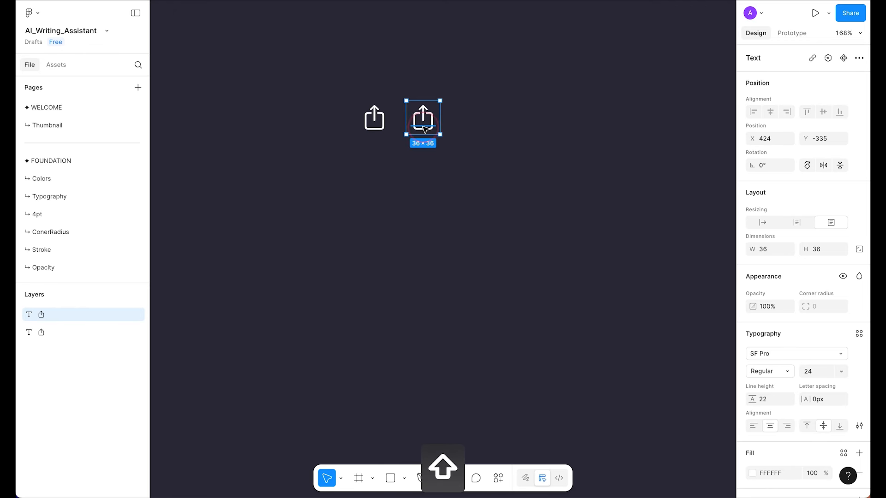
{"action": "left_click", "coordinate": [814, 371]}
{"action": "type", "text": "1"}
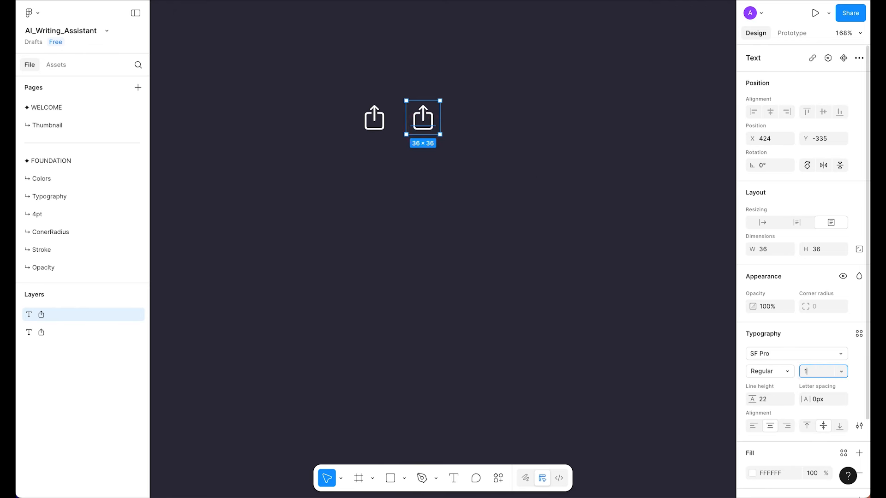
{"action": "type", "text": "6"}
{"action": "key", "text": "Return"}
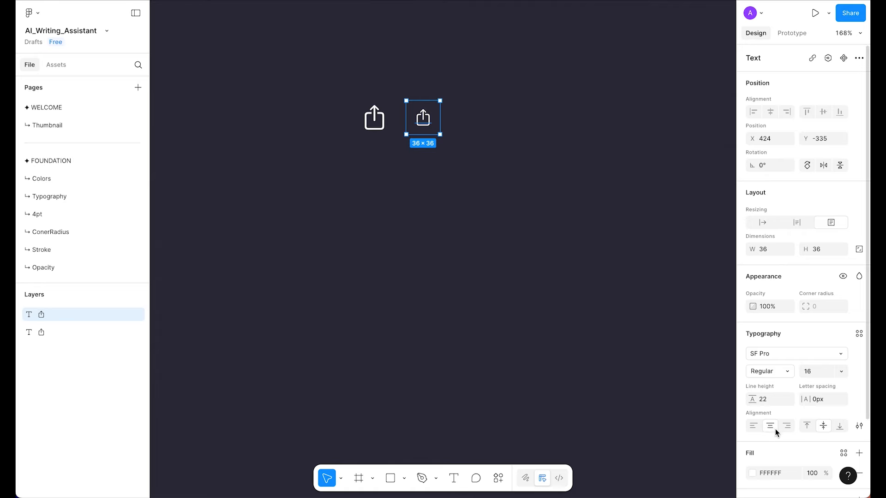
- Resize the smaller icon's text box to 28 × 28 and align its vertical center with the larger icon
{"action": "left_click", "coordinate": [769, 251]}
{"action": "type", "text": "28"}
{"action": "key", "text": "Tab"}
{"action": "type", "text": "2"}
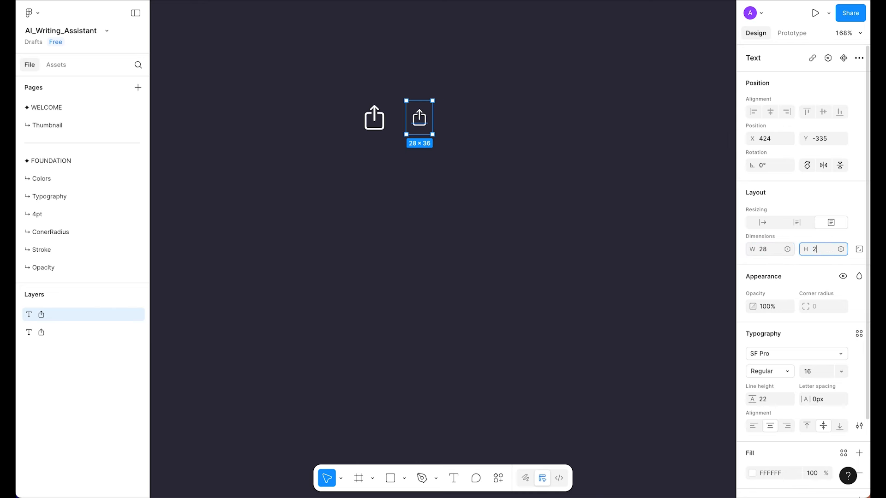
{"action": "type", "text": "8"}
{"action": "key", "text": "Return"}
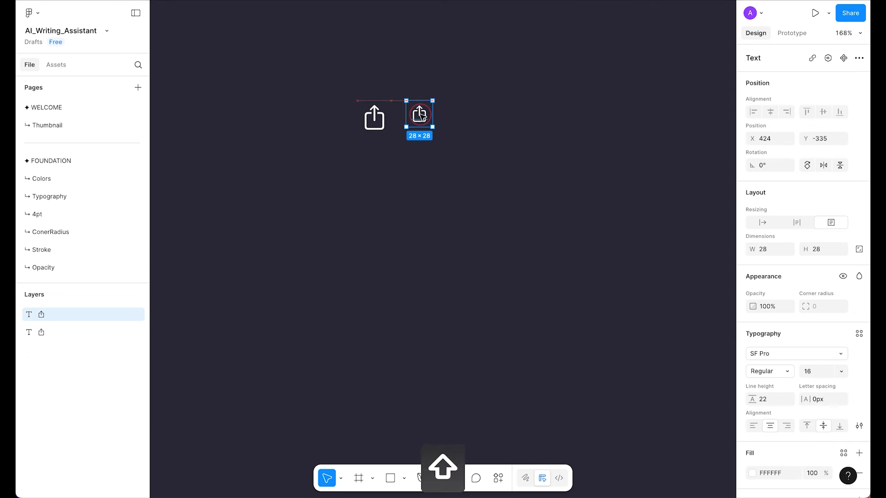
{"action": "left_click", "coordinate": [374, 121], "text": "shift"}
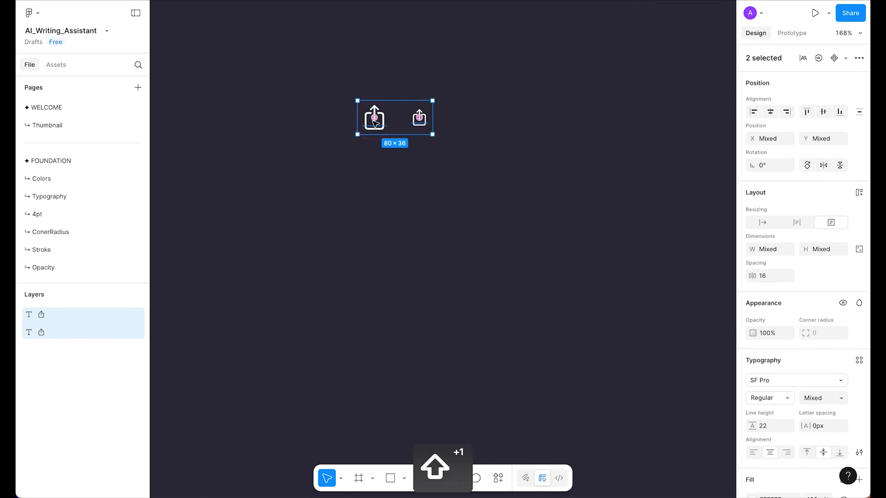
{"action": "left_click", "coordinate": [472, 166]}
- Duplicate the large share icon to make a middle one and set its font size to 20
{"action": "mouse_move", "coordinate": [374, 119]}
{"action": "left_mouse_down"}
{"action": "mouse_move", "coordinate": [335, 121]}
{"action": "mouse_move", "coordinate": [380, 120]}
{"action": "left_mouse_up"}
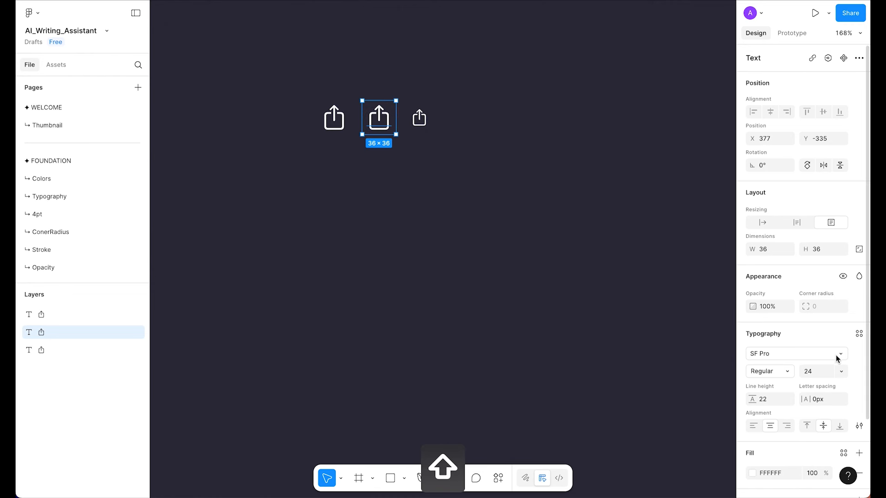
{"action": "left_click", "coordinate": [822, 372]}
{"action": "key", "text": "Return"}
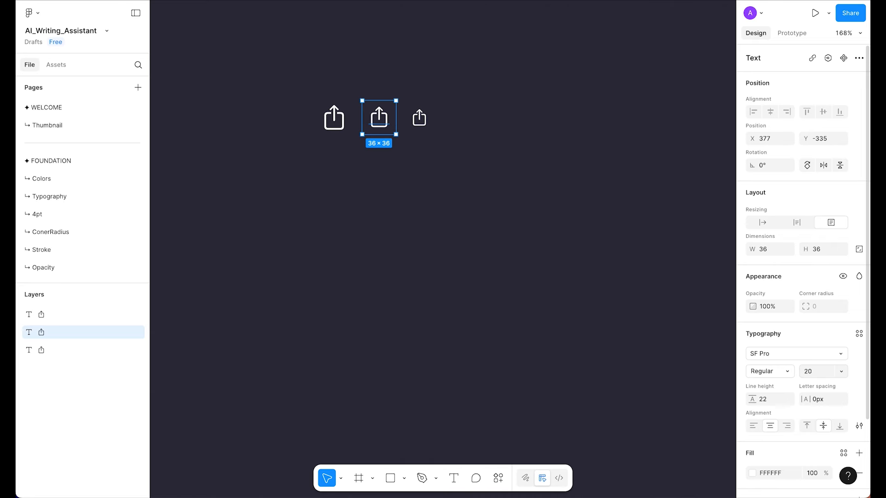
- Resize the middle icon's text box to 32 × 32
{"action": "left_click", "coordinate": [771, 250]}
{"action": "left_click", "coordinate": [420, 117]}
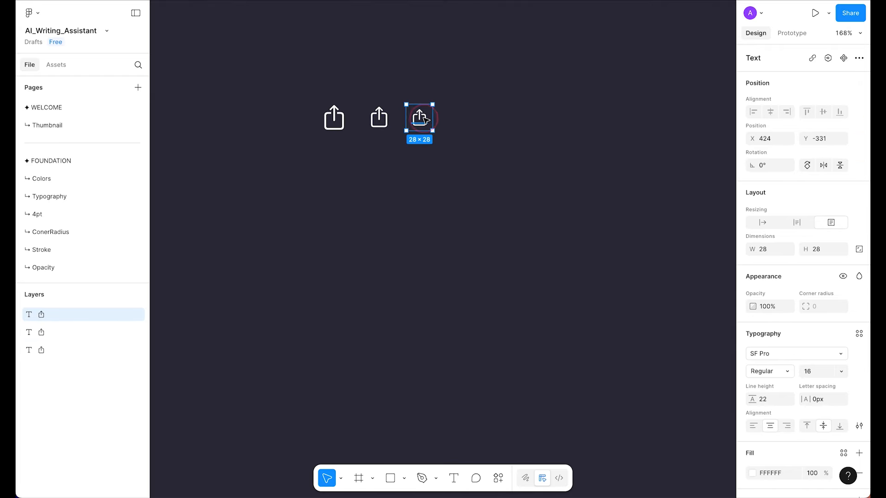
{"action": "left_click", "coordinate": [389, 122]}
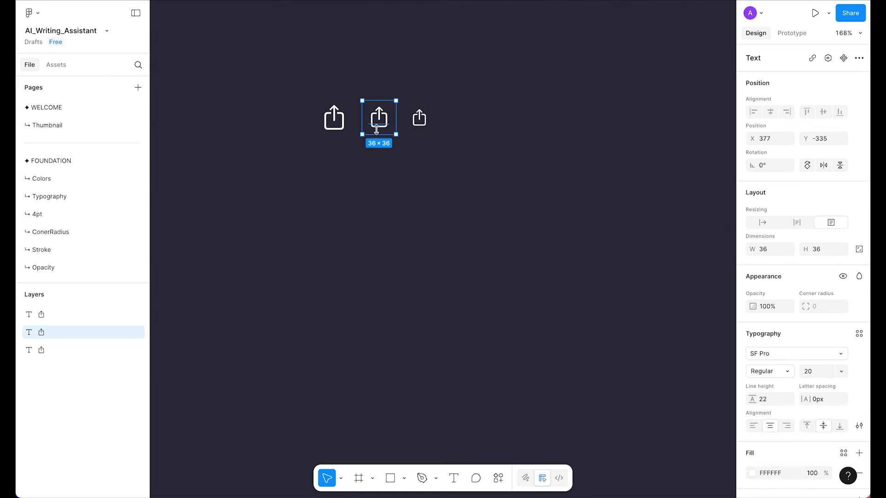
{"action": "left_click", "coordinate": [763, 249]}
{"action": "type", "text": "3"}
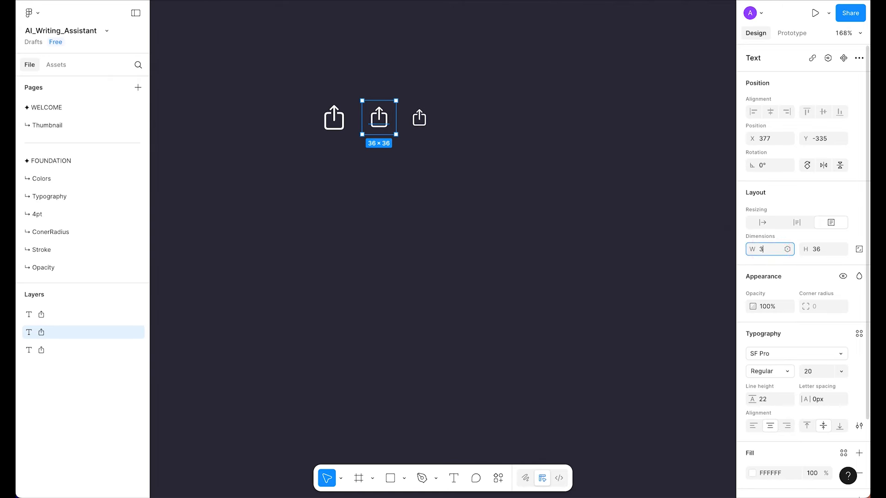
{"action": "type", "text": "2"}
{"action": "key", "text": "Tab"}
{"action": "type", "text": "32"}
{"action": "key", "text": "Return"}
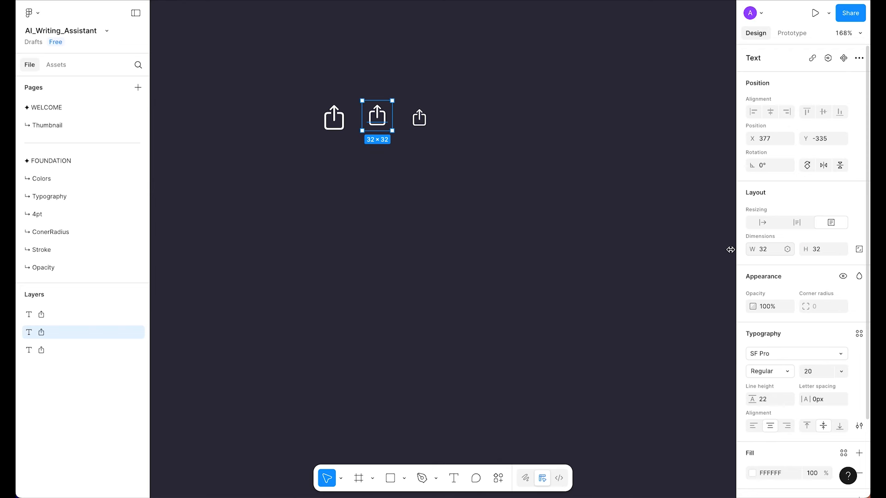
- Align the vertical centers of all three share icons
{"action": "left_click", "coordinate": [257, 198]}
{"action": "left_click", "coordinate": [283, 36]}
{"action": "left_click_drag", "start_coordinate": [284, 36], "coordinate": [488, 176]}
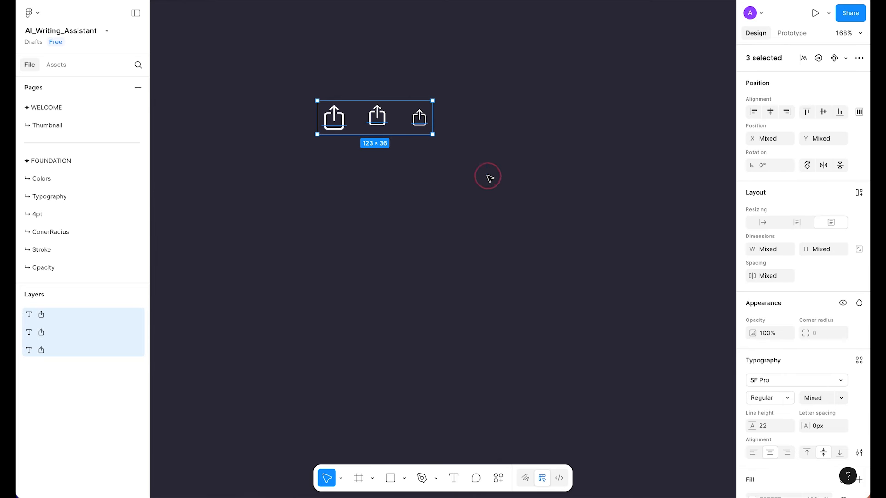
{"action": "left_click", "coordinate": [825, 112]}
{"action": "left_click", "coordinate": [475, 206]}
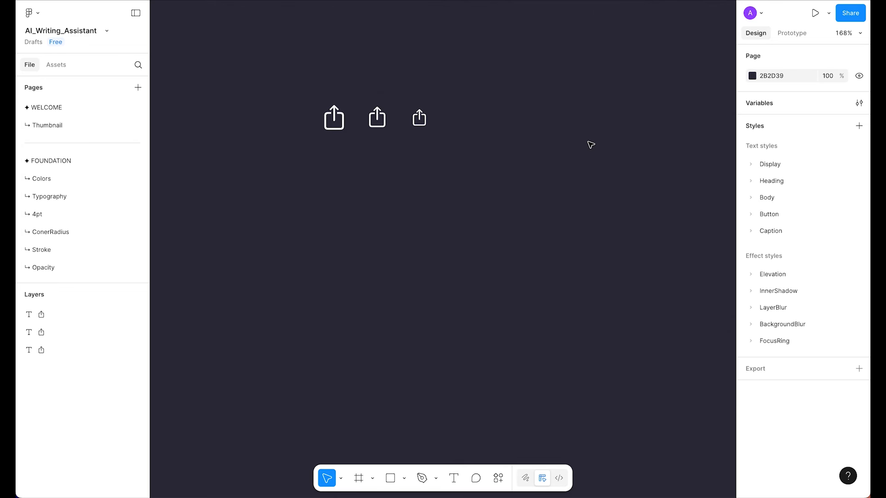
- Add a circle to the right of the icons, lock its aspect ratio and set its size to 44 × 44
{"action": "key", "text": "o"}
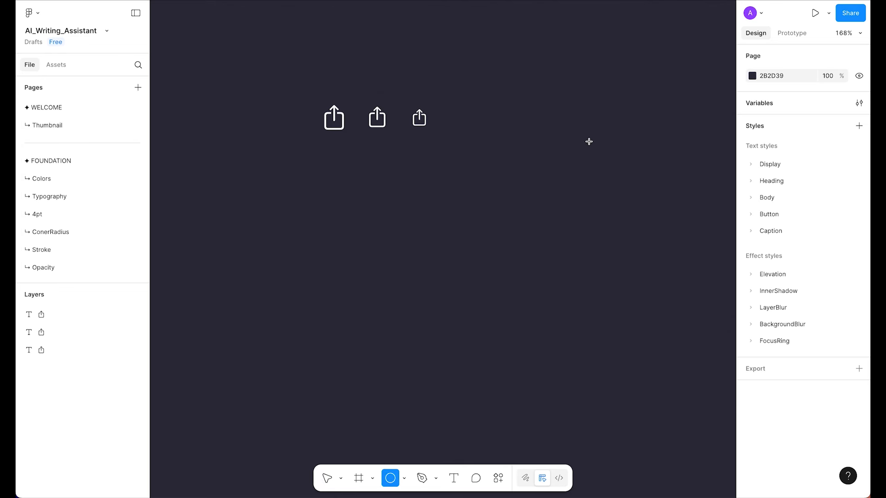
{"action": "left_click", "coordinate": [507, 119]}
{"action": "left_click_drag", "start_coordinate": [512, 123], "coordinate": [503, 133]}
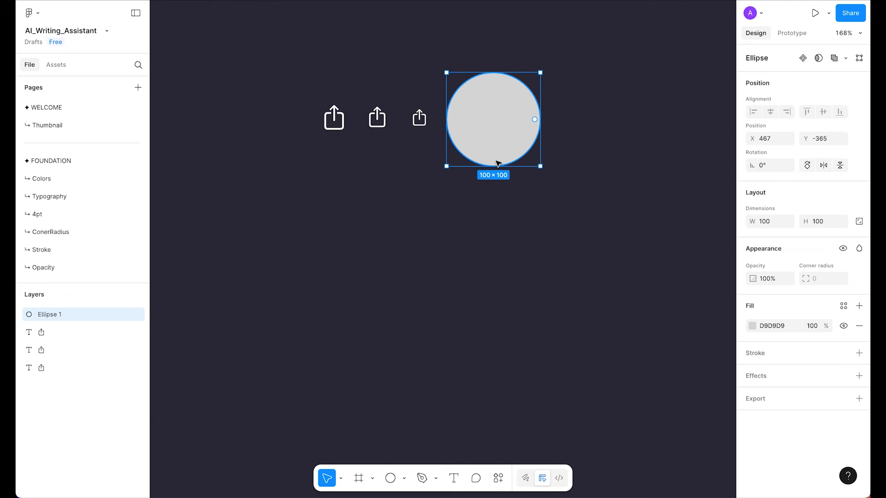
{"action": "left_click", "coordinate": [859, 222]}
{"action": "left_click", "coordinate": [829, 223]}
{"action": "type", "text": "44"}
{"action": "key", "text": "Return"}
{"action": "left_click_drag", "start_coordinate": [468, 94], "coordinate": [479, 121]}
- Duplicate the circle in place and set the copy's size to 40 × 40
{"action": "key", "text": "super+d"}
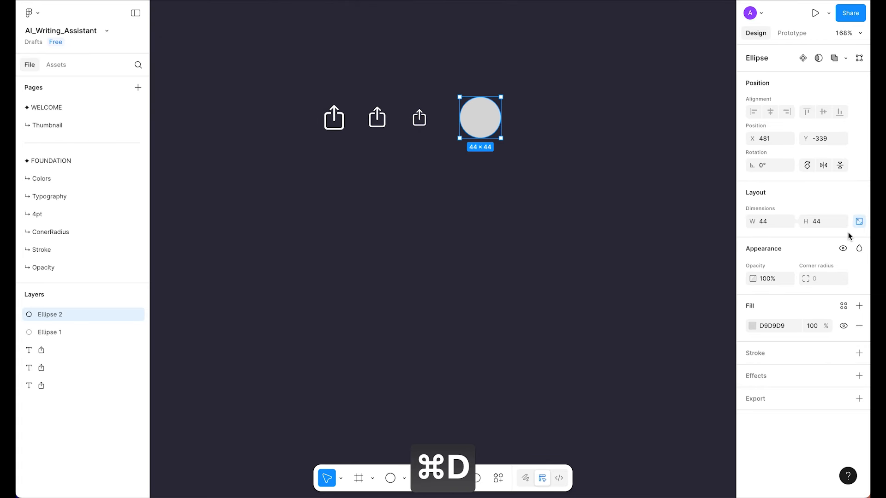
{"action": "left_click", "coordinate": [818, 222]}
{"action": "type", "text": "40"}
{"action": "key", "text": "Return"}
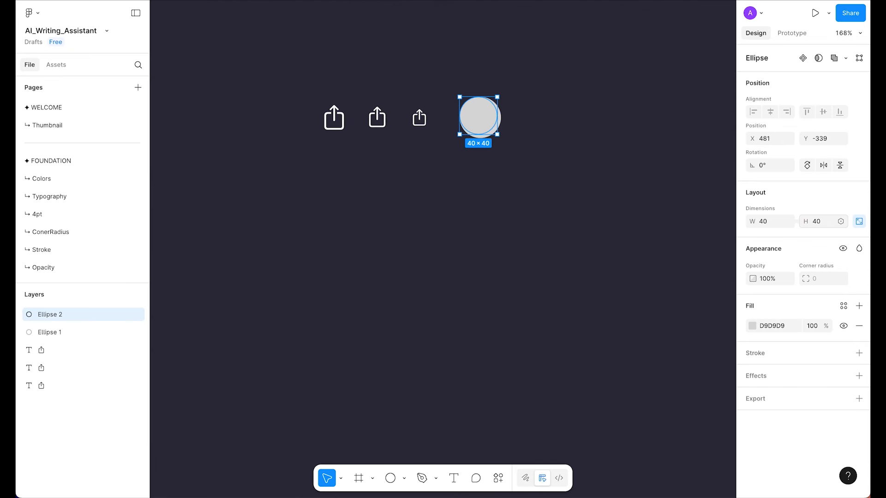
- Center the two circles on each other horizontally and vertically
{"action": "left_click_drag", "start_coordinate": [548, 77], "coordinate": [467, 158]}
{"action": "key", "text": "alt+h"}
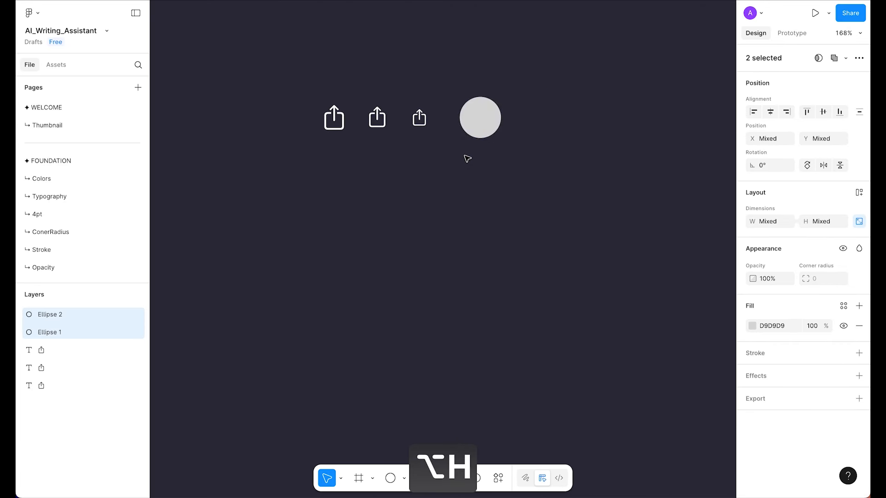
{"action": "left_click", "coordinate": [570, 152]}
- Fill the inner circle with the portrait of the smiling long-haired woman in glasses from the UI Faces plugin
{"action": "left_click", "coordinate": [494, 121]}
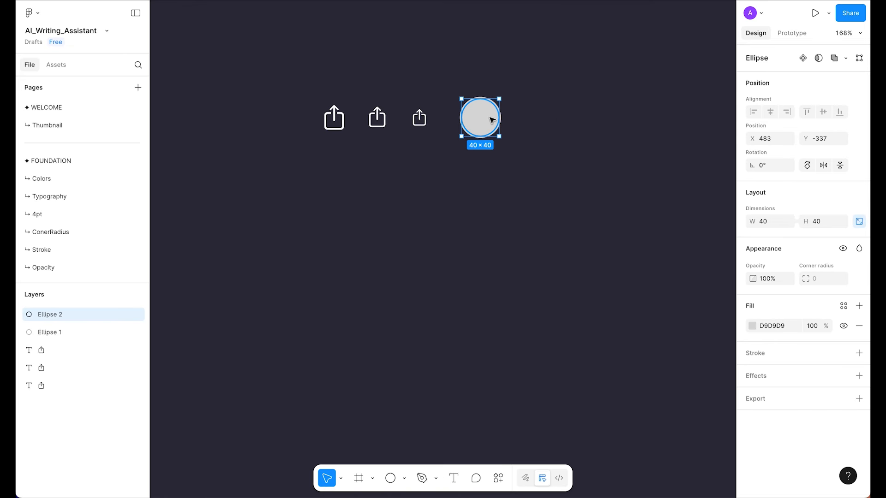
{"action": "key", "text": "super+slash"}
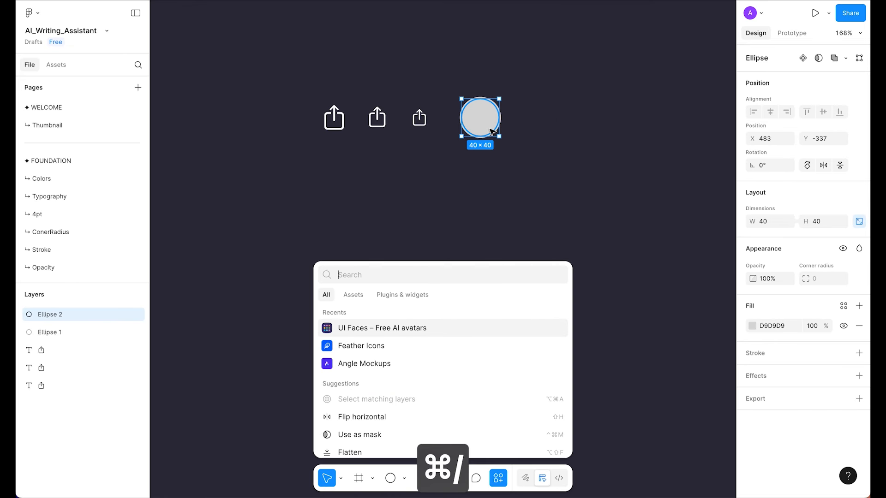
{"action": "left_click", "coordinate": [366, 332]}
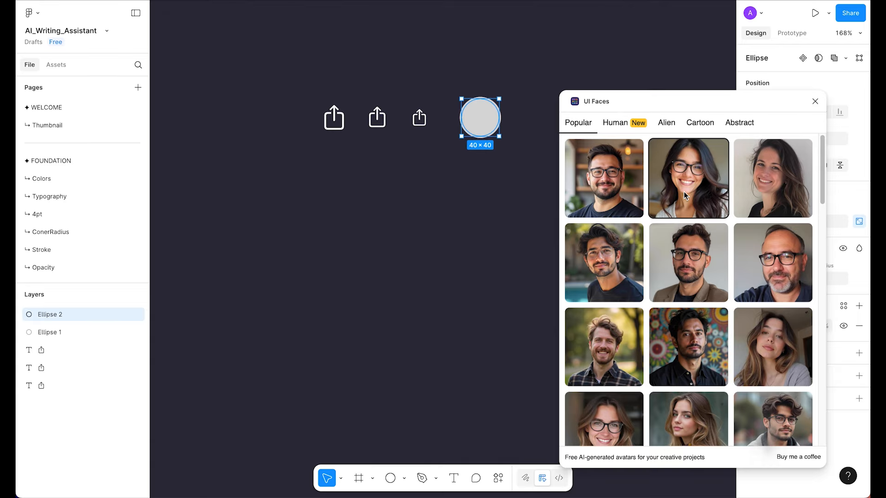
{"action": "scroll", "coordinate": [749, 289], "scroll_direction": "down", "scroll_amount": 2}
{"action": "scroll", "coordinate": [748, 289], "scroll_direction": "down", "scroll_amount": 3}
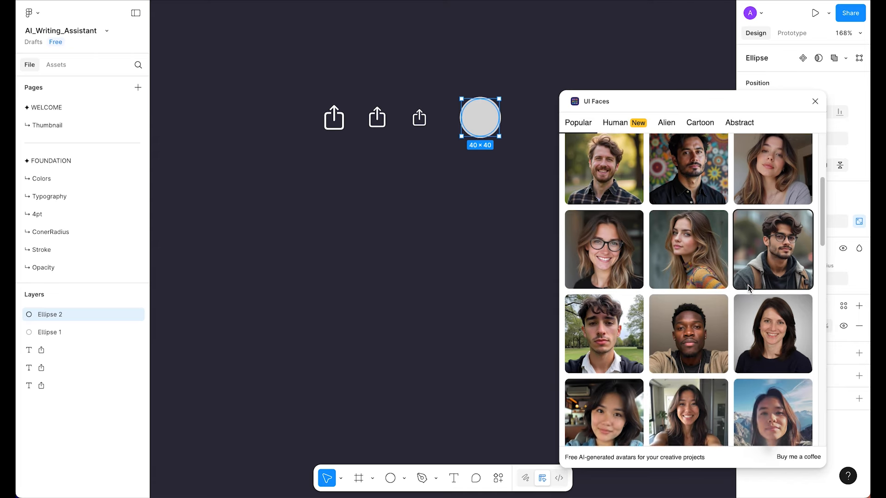
{"action": "left_click", "coordinate": [624, 248]}
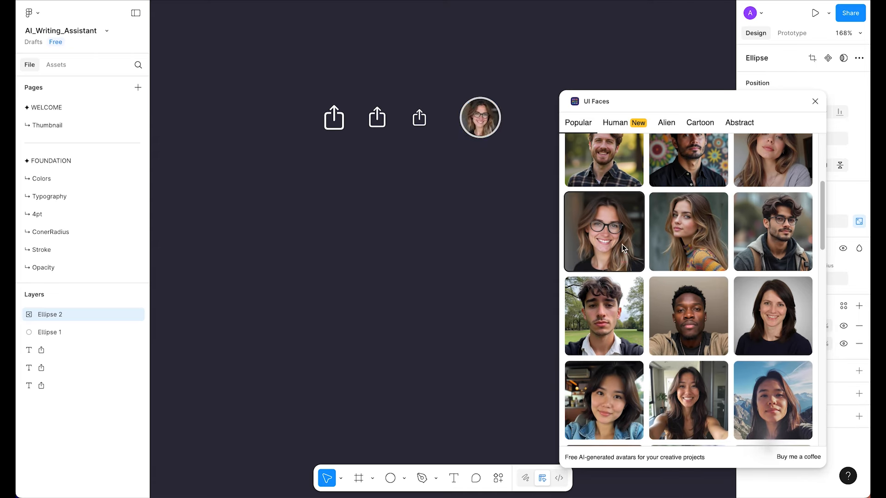
- Close the UI Faces plugin and give the portrait circle a white FFFFFF inside stroke with a weight of 0.5
{"action": "left_click", "coordinate": [816, 101]}
{"action": "scroll", "coordinate": [479, 93], "scroll_direction": "up", "scroll_amount": 3}
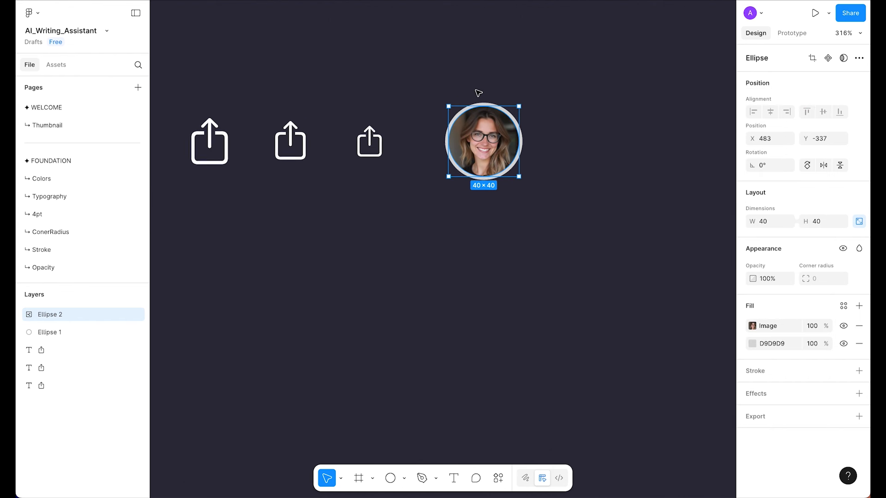
{"action": "left_click", "coordinate": [478, 93]}
{"action": "left_click", "coordinate": [479, 129]}
{"action": "left_click", "coordinate": [860, 371]}
{"action": "left_click_drag", "start_coordinate": [661, 344], "coordinate": [558, 189]}
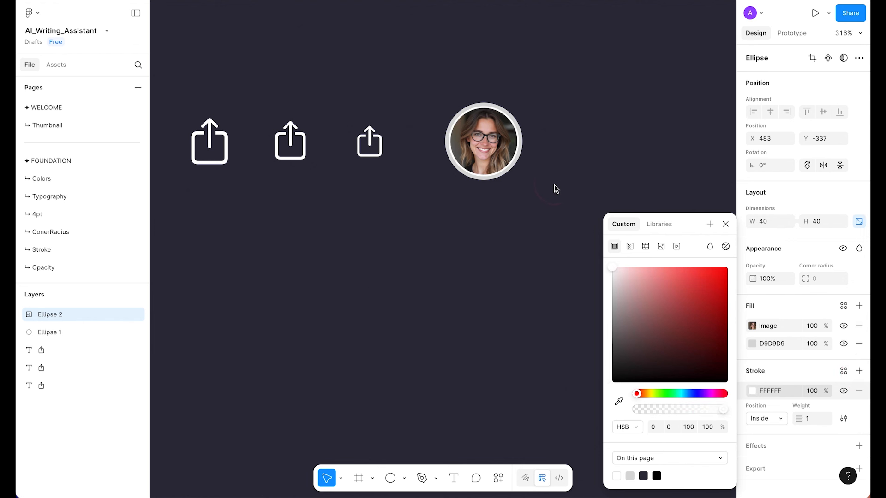
{"action": "left_click", "coordinate": [725, 224]}
{"action": "left_click", "coordinate": [813, 425]}
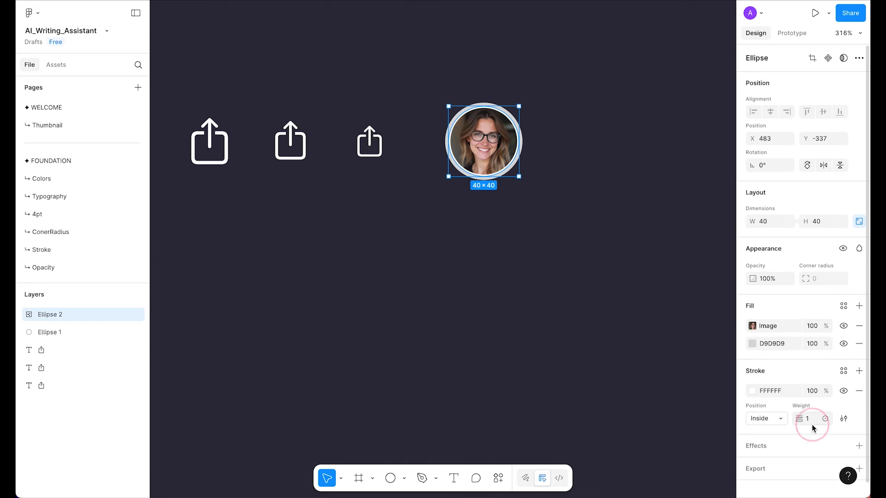
{"action": "left_click", "coordinate": [807, 419]}
{"action": "left_click", "coordinate": [571, 293]}
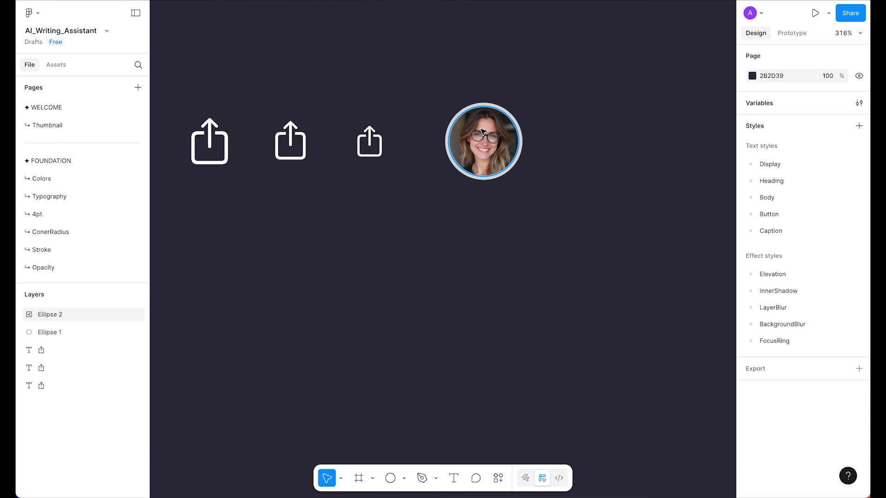
- Apply the hairline (0.5) stroke variable to the portrait circle's stroke weight
{"action": "left_click", "coordinate": [481, 133]}
{"action": "left_click", "coordinate": [579, 229]}
{"action": "left_click", "coordinate": [487, 145]}
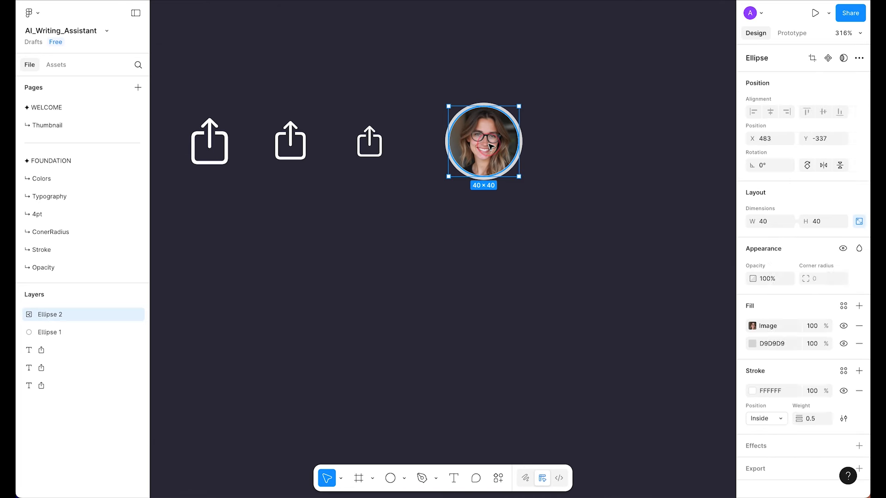
{"action": "left_click", "coordinate": [827, 420]}
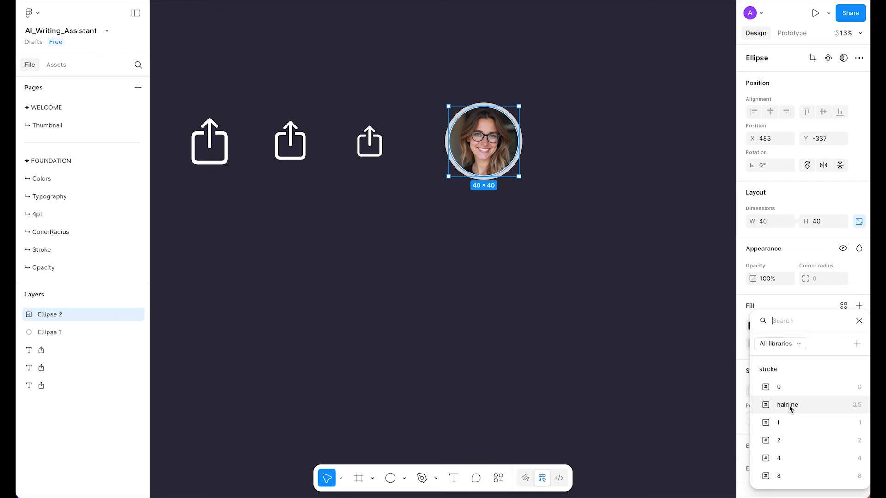
{"action": "left_click", "coordinate": [857, 408]}
{"action": "left_click", "coordinate": [594, 266]}
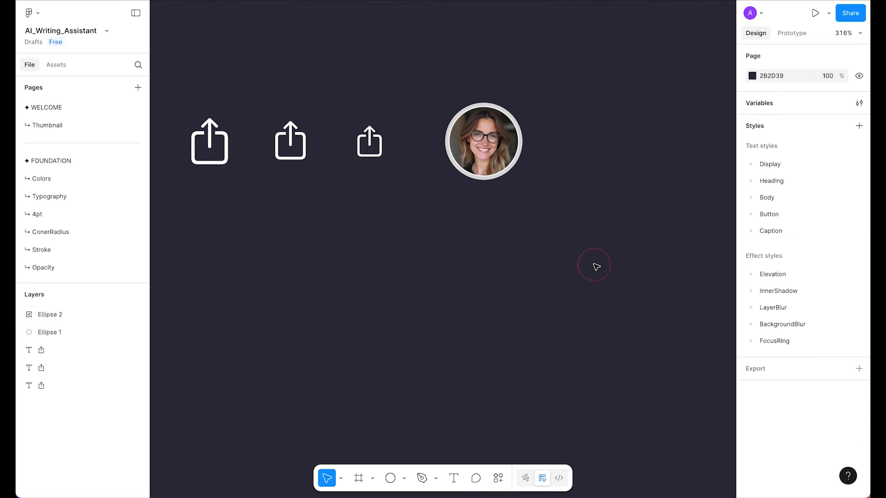
- Change the outer circle's fill to a linear gradient with its 0% stop set to indigo/600 (Base) from the libraries
{"action": "scroll", "coordinate": [555, 149], "scroll_direction": "up", "scroll_amount": 3}
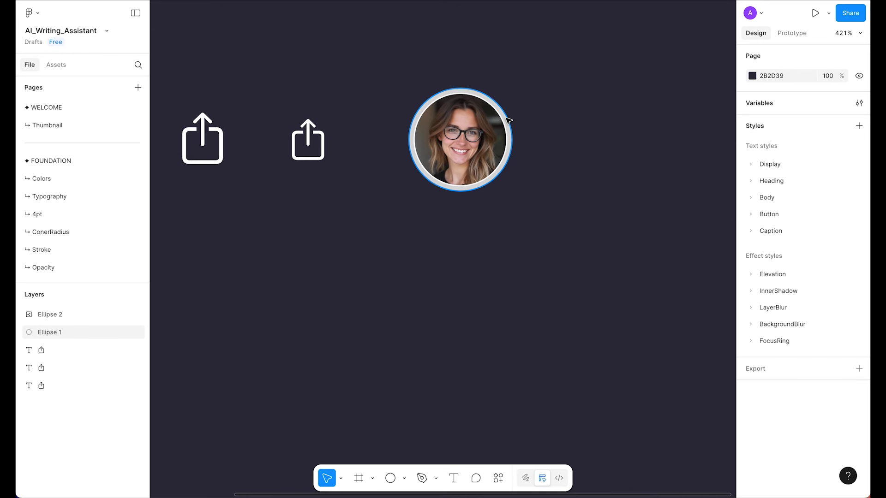
{"action": "left_click", "coordinate": [508, 120]}
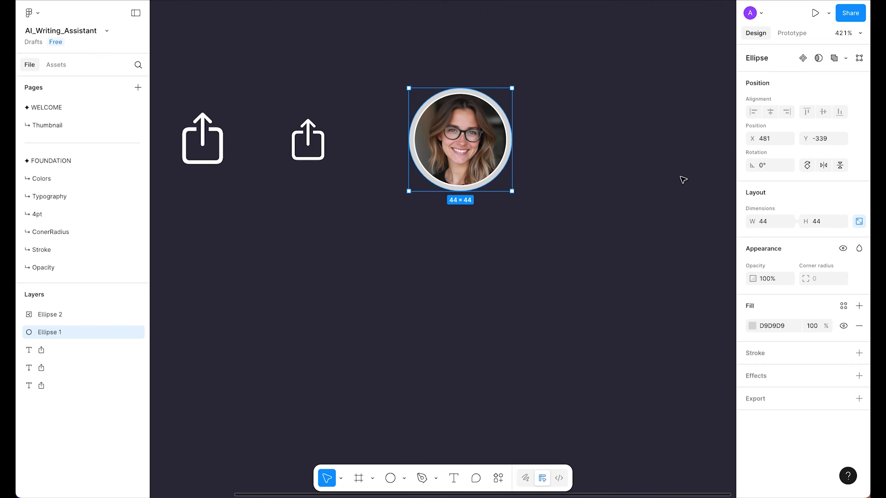
{"action": "left_click", "coordinate": [753, 326]}
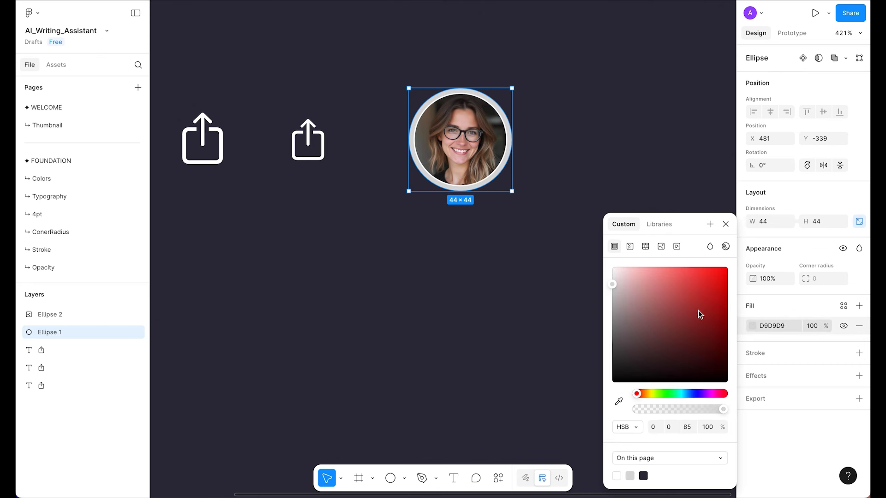
{"action": "left_click", "coordinate": [630, 248]}
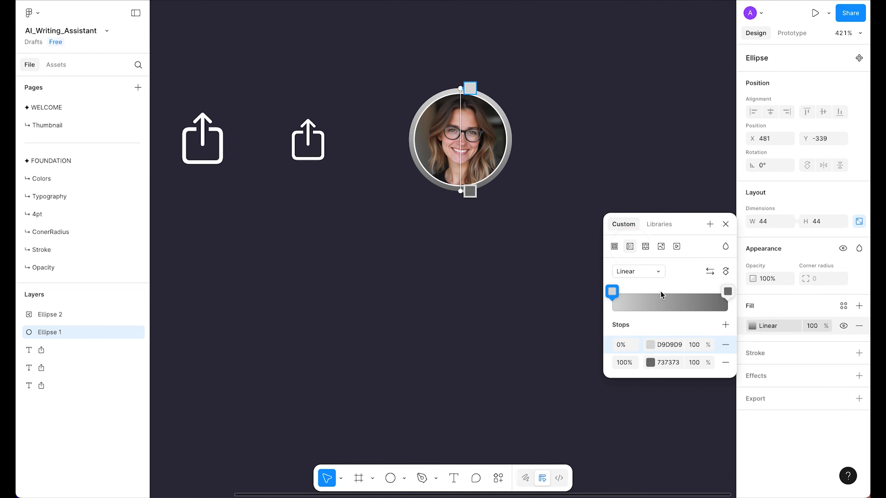
{"action": "left_click", "coordinate": [651, 345]}
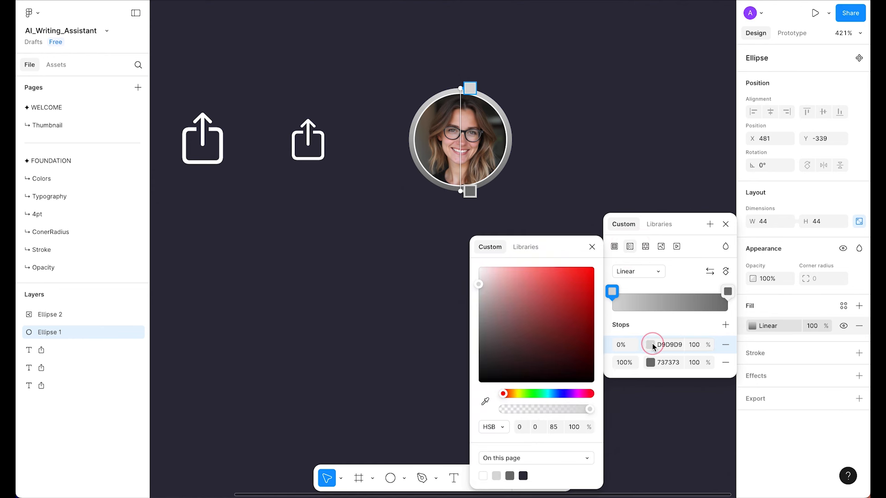
{"action": "left_click", "coordinate": [528, 248]}
{"action": "scroll", "coordinate": [572, 389], "scroll_direction": "down", "scroll_amount": 4}
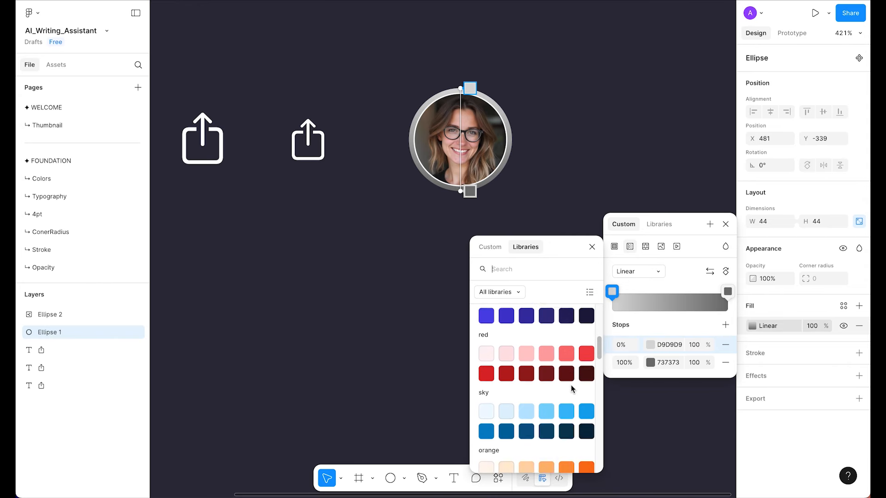
{"action": "scroll", "coordinate": [571, 389], "scroll_direction": "up", "scroll_amount": 1}
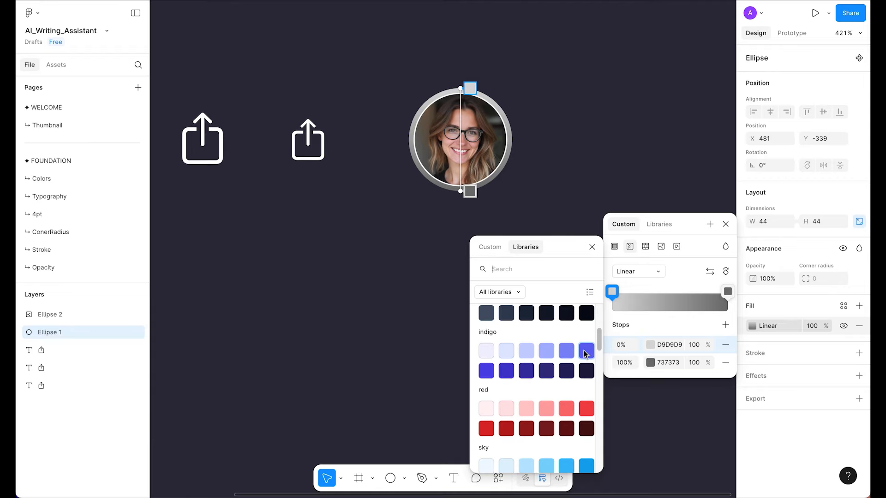
{"action": "left_click", "coordinate": [586, 352]}
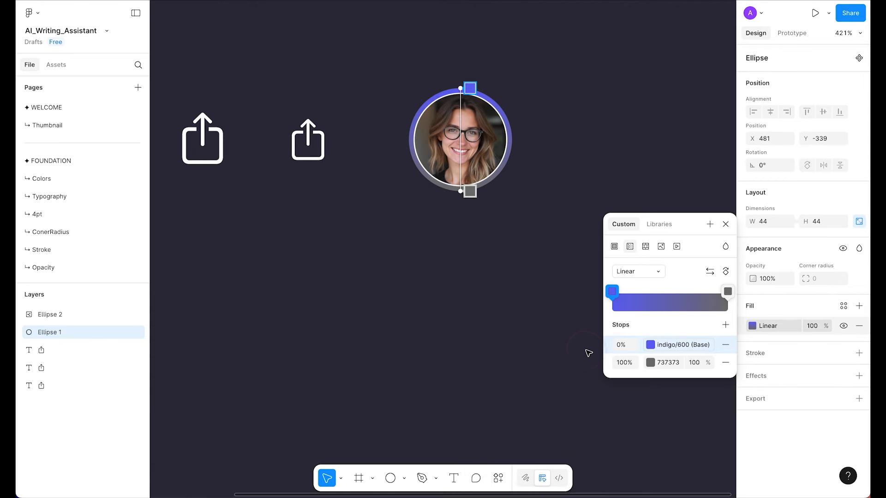
- Set the 100% stop of the outer circle's gradient to the library colour purple/600 (Base)
{"action": "left_click", "coordinate": [651, 362]}
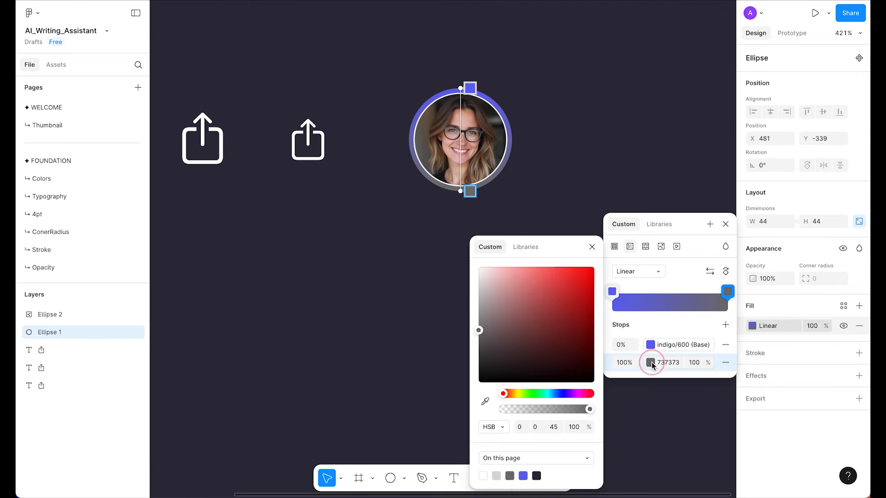
{"action": "left_click", "coordinate": [526, 250]}
{"action": "scroll", "coordinate": [539, 324], "scroll_direction": "down", "scroll_amount": 5}
{"action": "scroll", "coordinate": [540, 329], "scroll_direction": "down", "scroll_amount": 10}
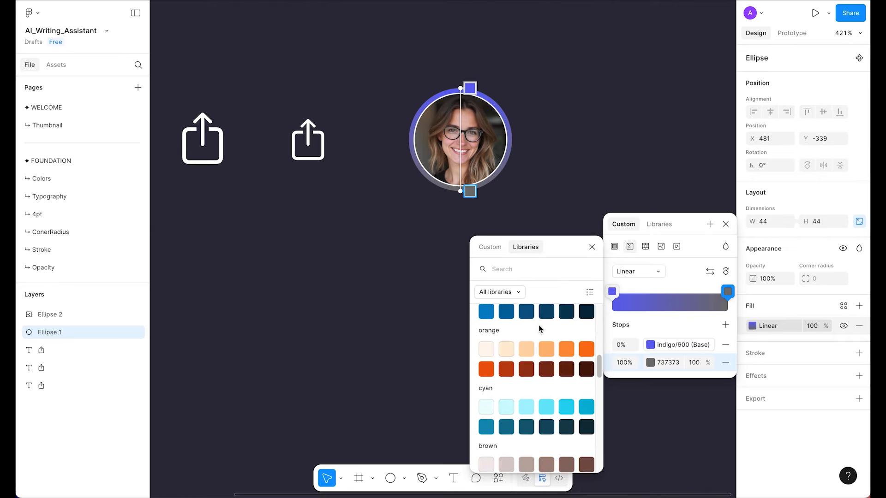
{"action": "scroll", "coordinate": [545, 332], "scroll_direction": "down", "scroll_amount": 4}
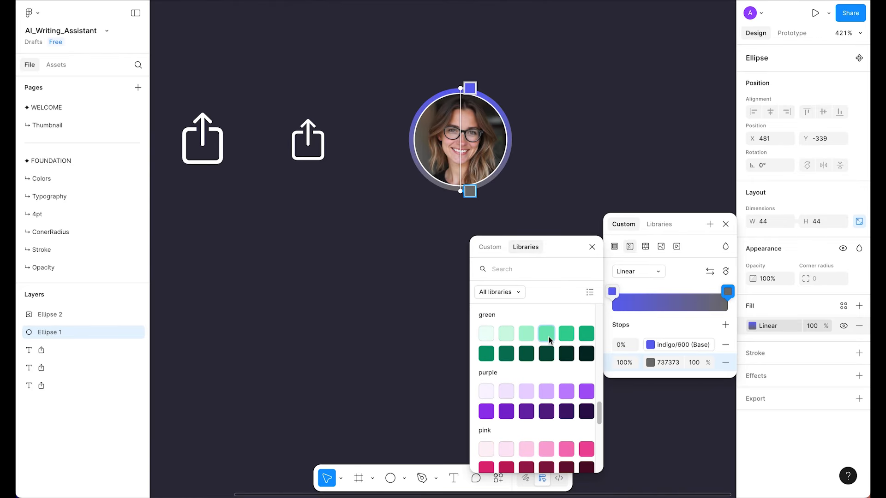
{"action": "left_click", "coordinate": [586, 345]}
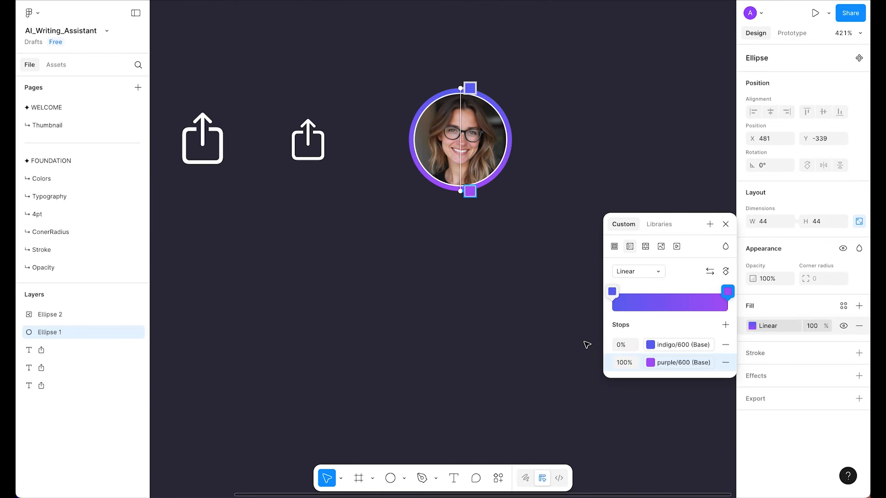
- Try pink/600 (Base) on the gradient's 100% stop and return it to purple/600 (Base)
{"action": "left_click", "coordinate": [662, 364]}
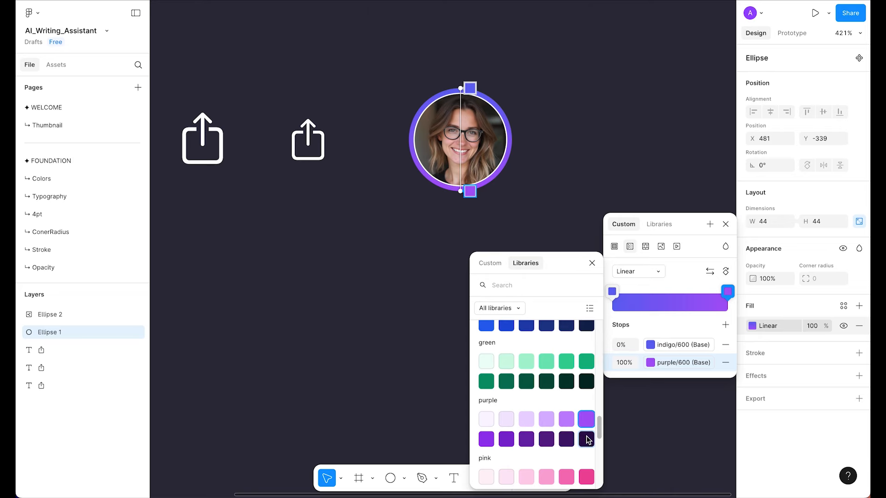
{"action": "left_click", "coordinate": [586, 478]}
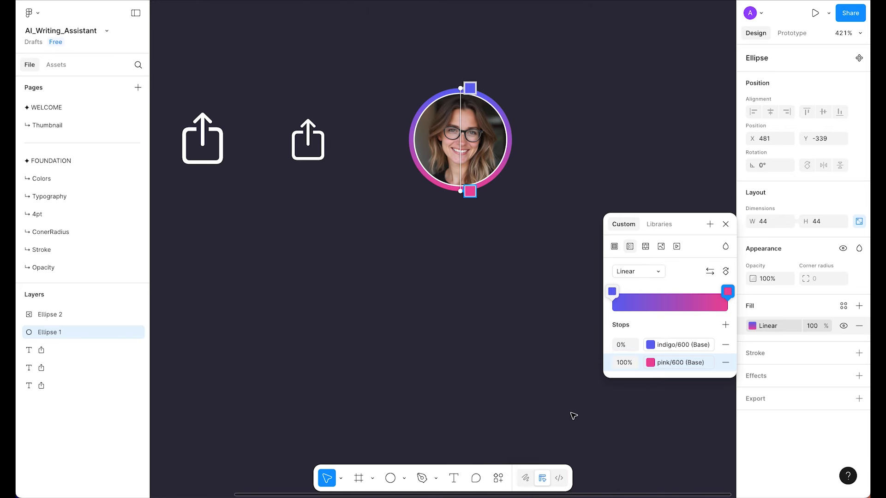
{"action": "left_click", "coordinate": [670, 364]}
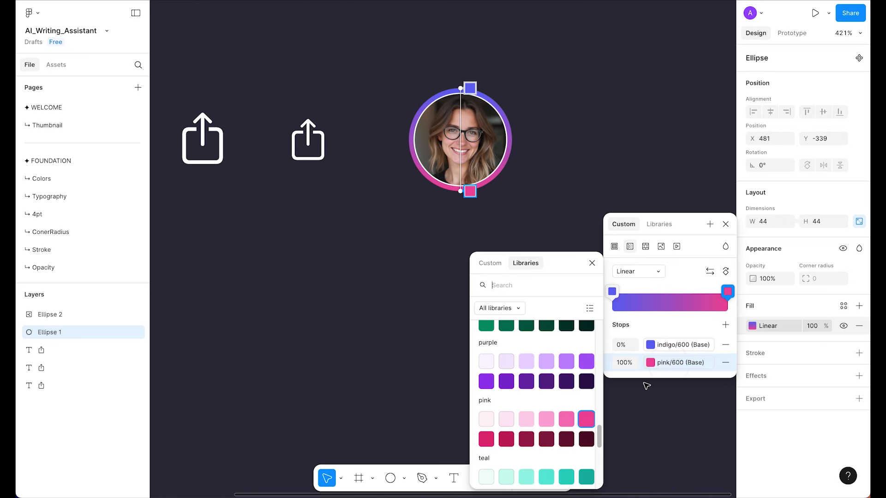
{"action": "left_click", "coordinate": [586, 362]}
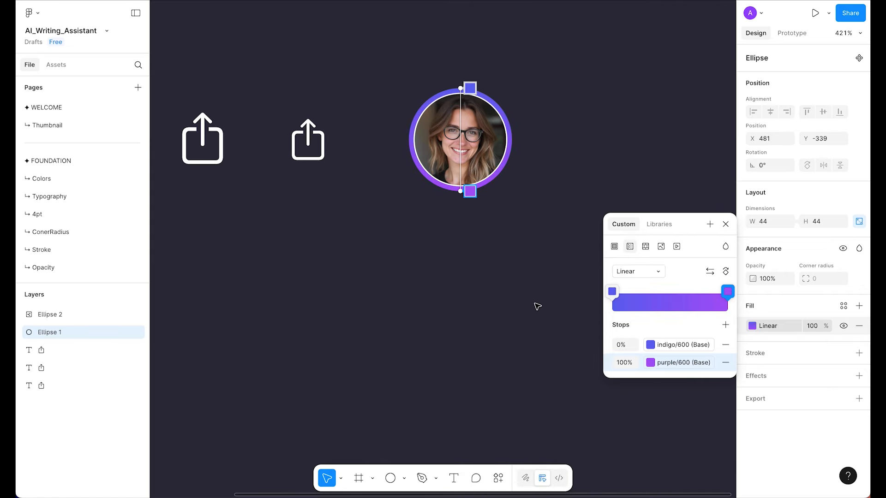
- Lighten the ring gradient by one shade, using indigo/500 for the 0% stop and the purple just lighter than purple/600 for the 100% stop
{"action": "left_click", "coordinate": [651, 345]}
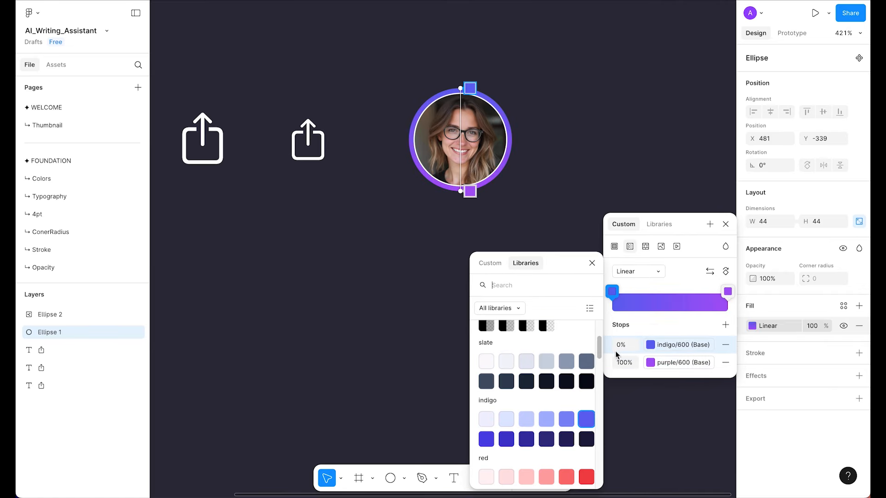
{"action": "left_click", "coordinate": [573, 420]}
{"action": "left_click", "coordinate": [676, 362]}
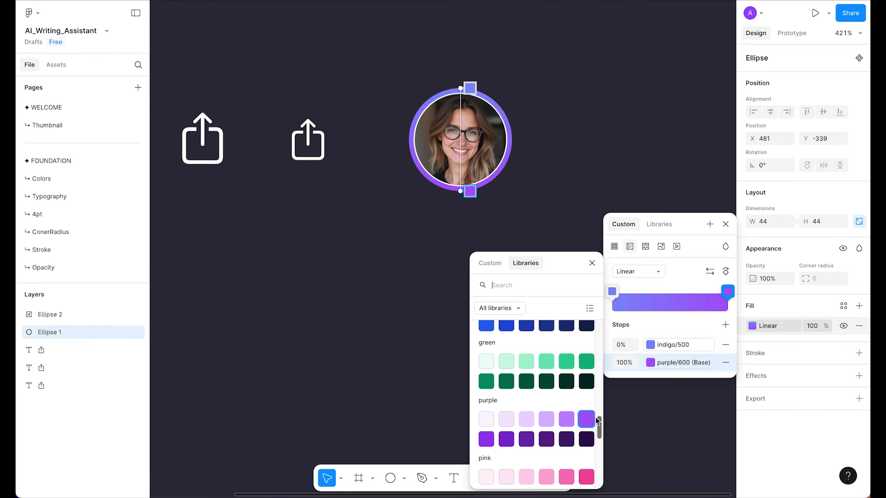
{"action": "left_click", "coordinate": [566, 420]}
{"action": "left_click", "coordinate": [522, 328]}
{"action": "left_click", "coordinate": [521, 328]}
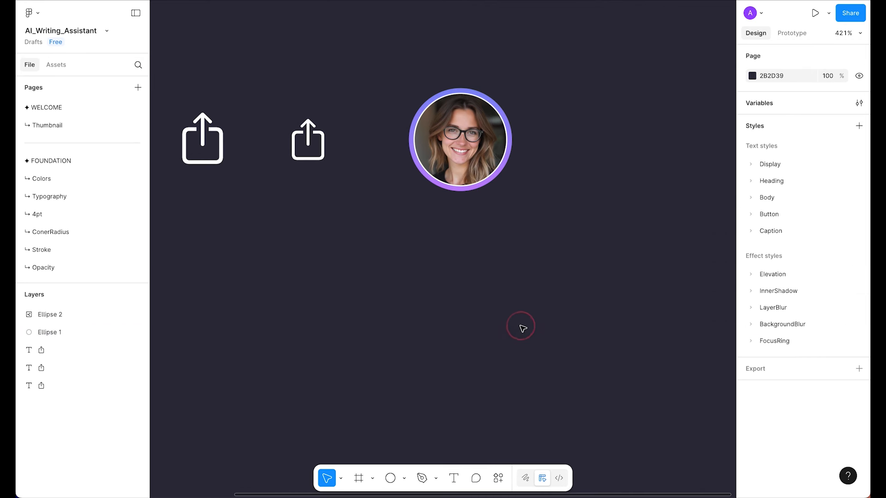
- Select the portrait circle together with its gradient ring and group them
{"action": "scroll", "coordinate": [522, 328], "scroll_direction": "down", "scroll_amount": 5}
{"action": "scroll", "coordinate": [522, 328], "scroll_direction": "up", "scroll_amount": 3}
{"action": "left_click_drag", "start_coordinate": [471, 256], "coordinate": [576, 232]}
{"action": "left_click_drag", "start_coordinate": [672, 285], "coordinate": [531, 117]}
{"action": "left_click", "coordinate": [651, 291]}
{"action": "left_click_drag", "start_coordinate": [710, 321], "coordinate": [520, 90]}
{"action": "key", "text": "super"}
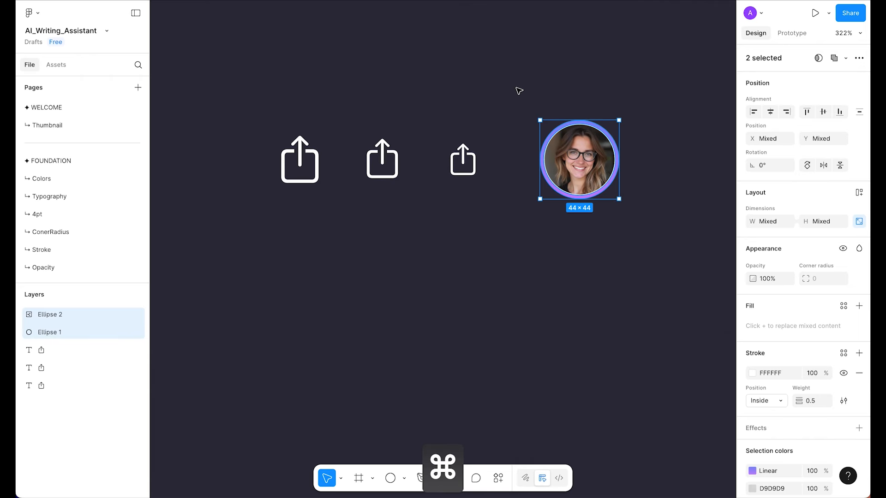
{"action": "key", "text": "super+g"}
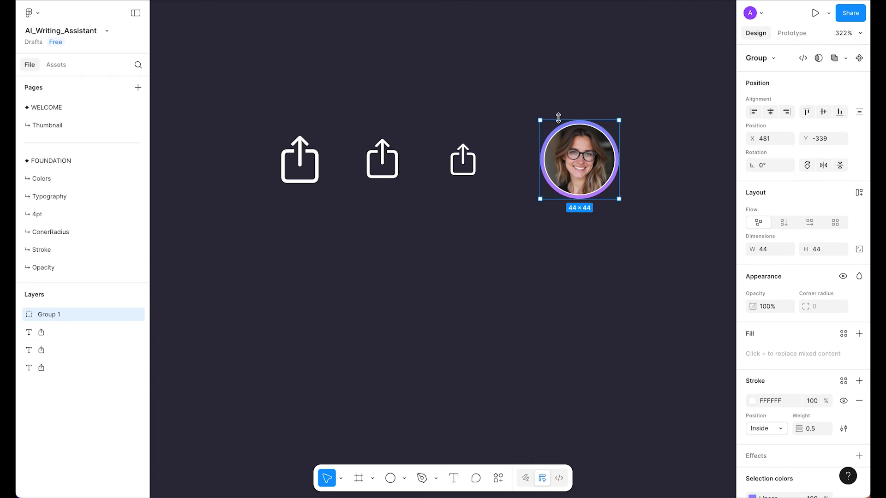
- Rename the group of the two circles as Avatar
{"action": "key", "text": "super+r"}
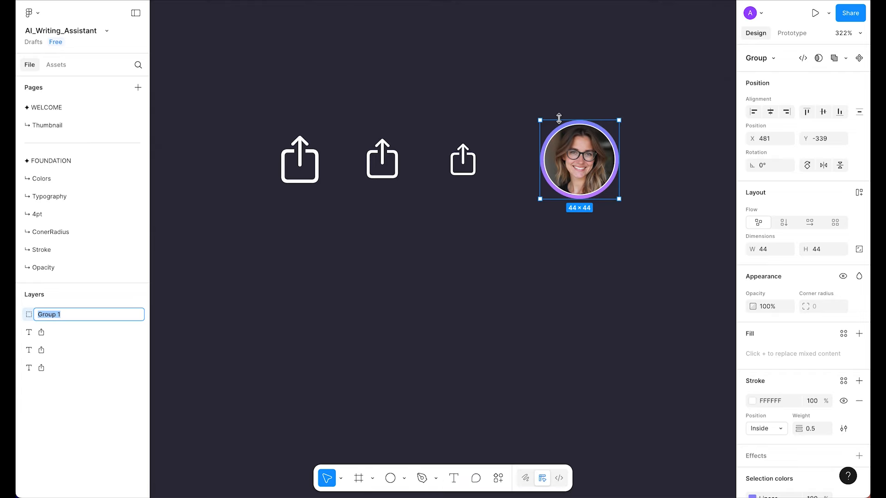
{"action": "type", "text": "Avatar"}
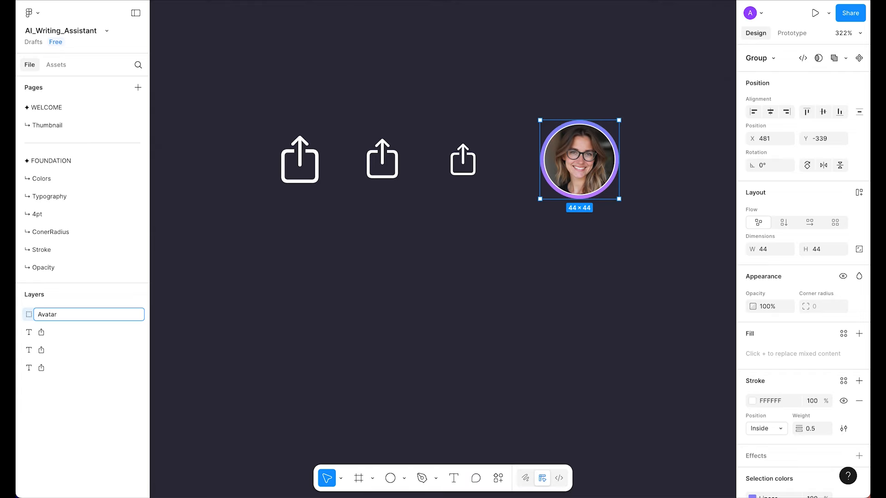
{"action": "left_click", "coordinate": [599, 232]}
{"action": "scroll", "coordinate": [518, 253], "scroll_direction": "up", "scroll_amount": 4, "text": "ctrl"}
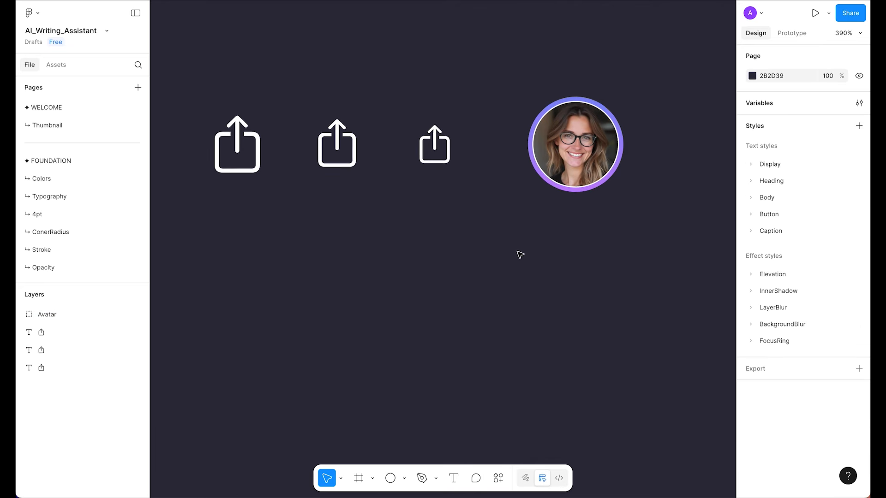
{"action": "left_click", "coordinate": [635, 164]}
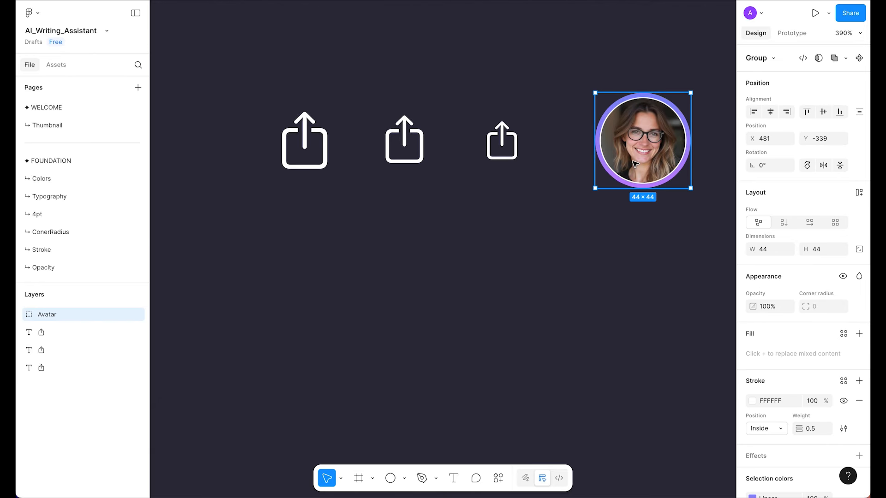
{"action": "left_click", "coordinate": [537, 270]}
- Add a 100 × 100 rectangle in the empty area below the share icons
{"action": "scroll", "coordinate": [535, 270], "scroll_direction": "down", "scroll_amount": 1}
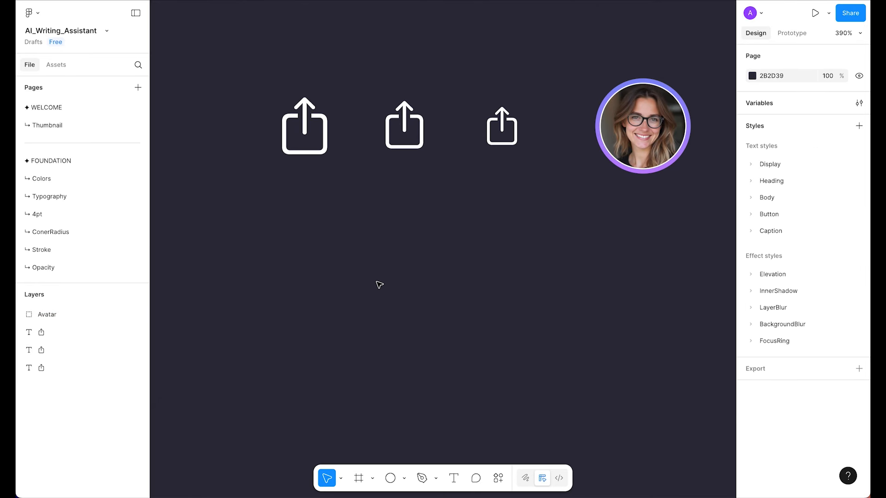
{"action": "key", "text": "r"}
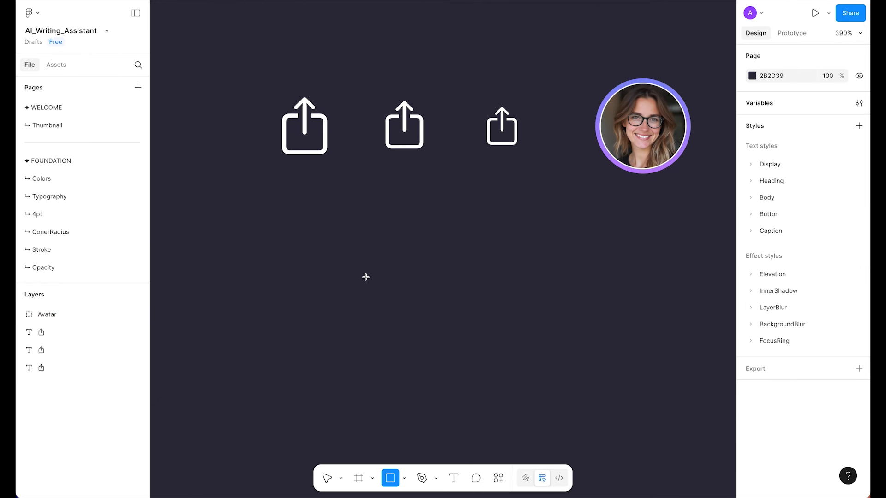
{"action": "left_click", "coordinate": [285, 248]}
{"action": "left_click_drag", "start_coordinate": [306, 257], "coordinate": [399, 328]}
{"action": "scroll", "coordinate": [399, 328], "scroll_direction": "down", "scroll_amount": 1}
- Resize the rectangle proportionally to 44 × 44 and position it below the largest share icon at X 336
{"action": "left_click", "coordinate": [860, 222]}
{"action": "left_click", "coordinate": [818, 222]}
{"action": "type", "text": "4"}
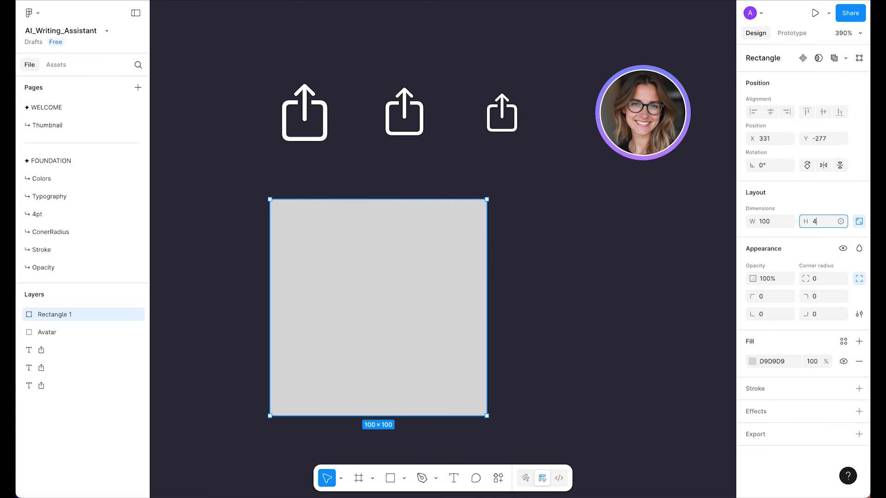
{"action": "type", "text": "4"}
{"action": "key", "text": "Return"}
{"action": "left_click_drag", "start_coordinate": [323, 255], "coordinate": [333, 257]}
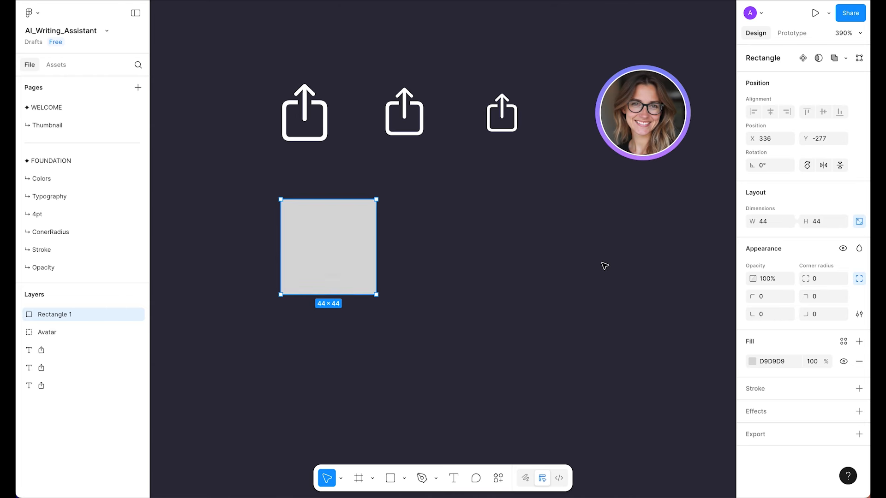
- Change the rectangle's fill to a linear gradient and set its 0% stop to the library colour indigo/500
{"action": "left_click", "coordinate": [751, 364]}
{"action": "left_click", "coordinate": [630, 247]}
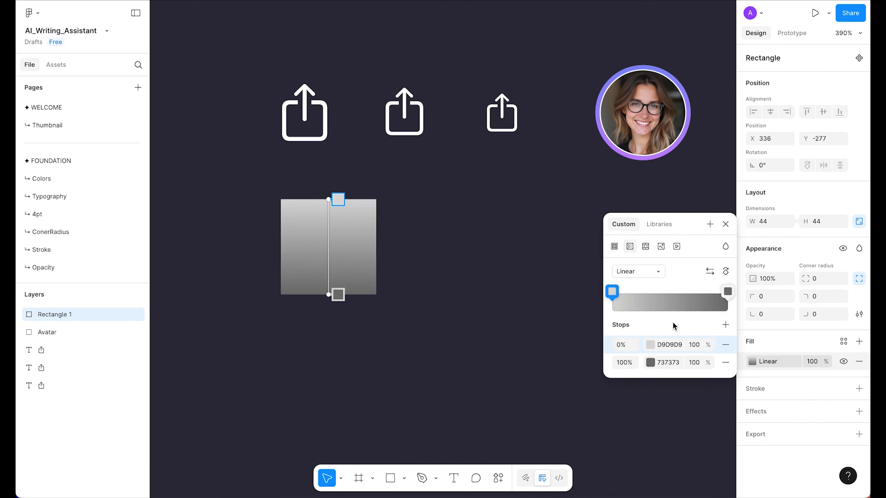
{"action": "left_click", "coordinate": [650, 345]}
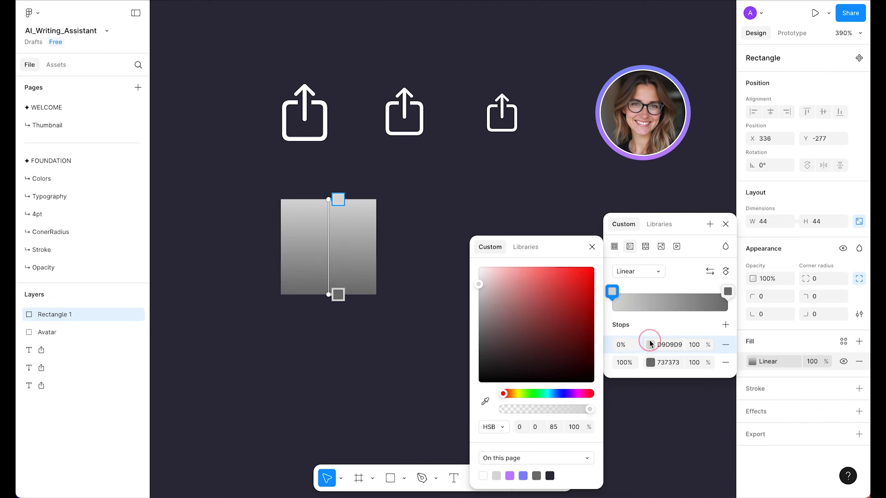
{"action": "left_click", "coordinate": [529, 248]}
{"action": "scroll", "coordinate": [546, 339], "scroll_direction": "down", "scroll_amount": 5}
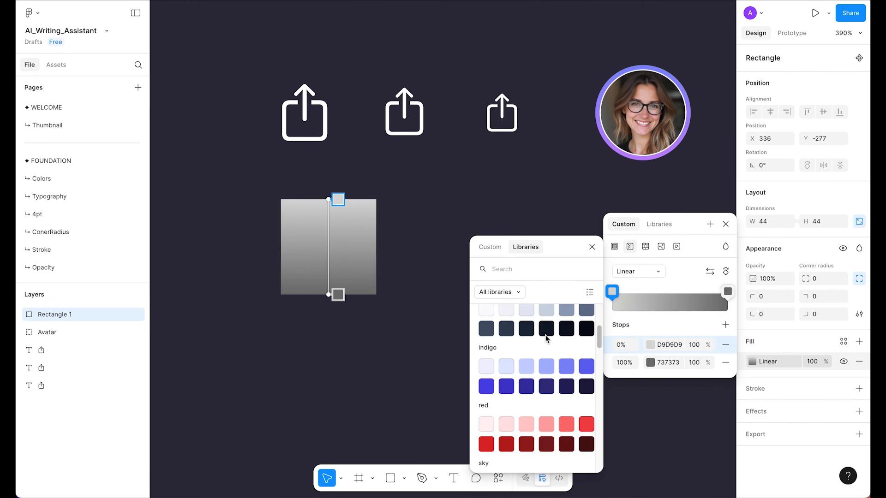
{"action": "left_click", "coordinate": [567, 369]}
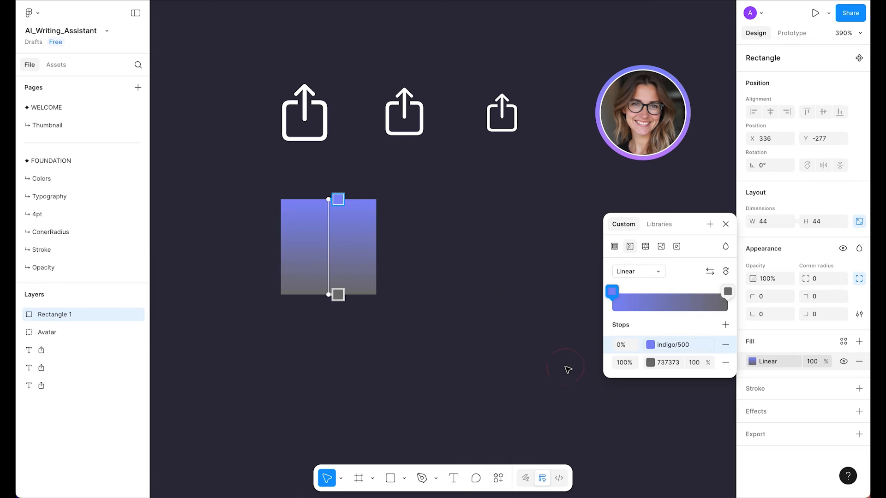
- Set the 100% stop of the rectangle's gradient to the library colour indigo/700
{"action": "left_click", "coordinate": [651, 362]}
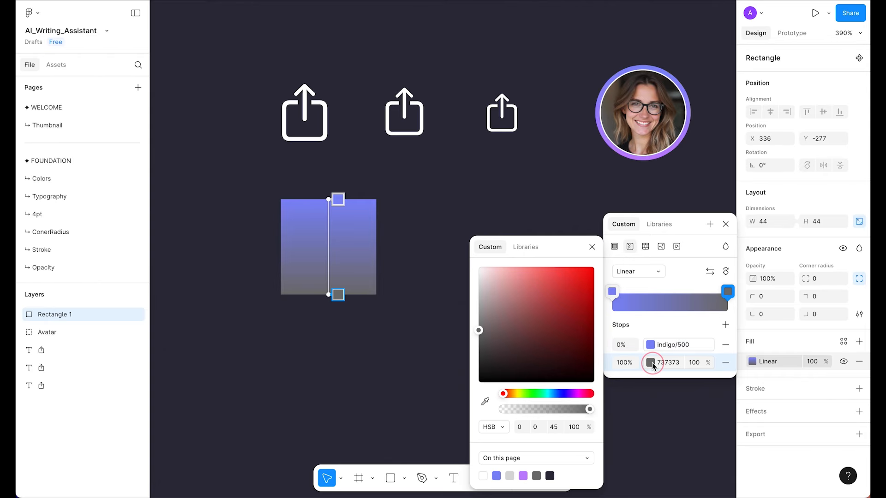
{"action": "left_click", "coordinate": [526, 246]}
{"action": "scroll", "coordinate": [544, 376], "scroll_direction": "down", "scroll_amount": 5}
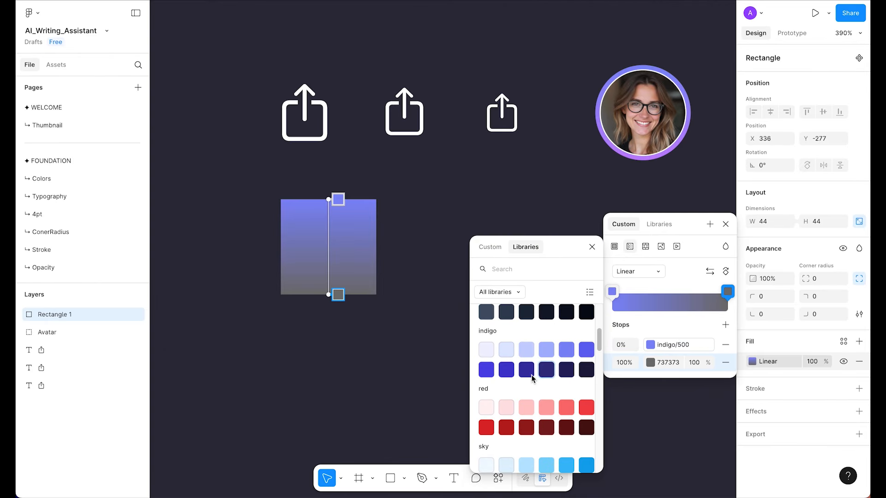
{"action": "left_click", "coordinate": [485, 371]}
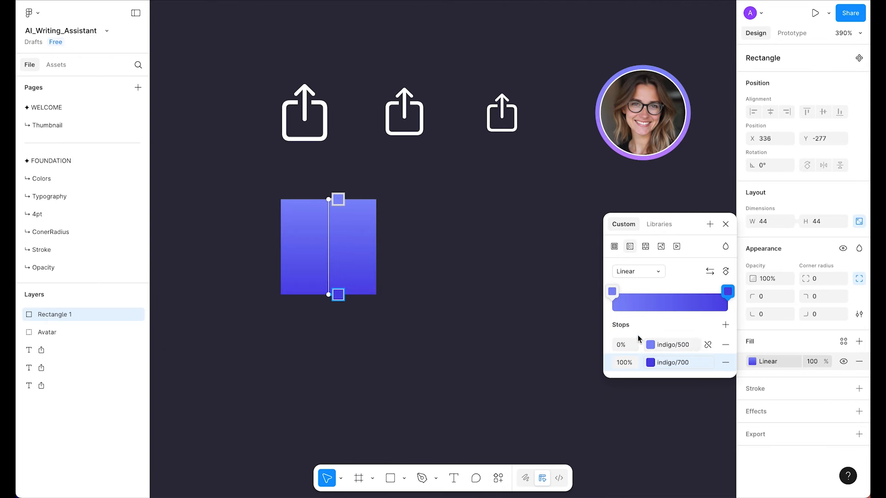
- Make the rectangle's gradient run diagonally from its upper-left corner to its lower-right corner
{"action": "left_click_drag", "start_coordinate": [329, 199], "coordinate": [279, 199]}
{"action": "left_click_drag", "start_coordinate": [329, 294], "coordinate": [376, 292]}
{"action": "left_click", "coordinate": [420, 275]}
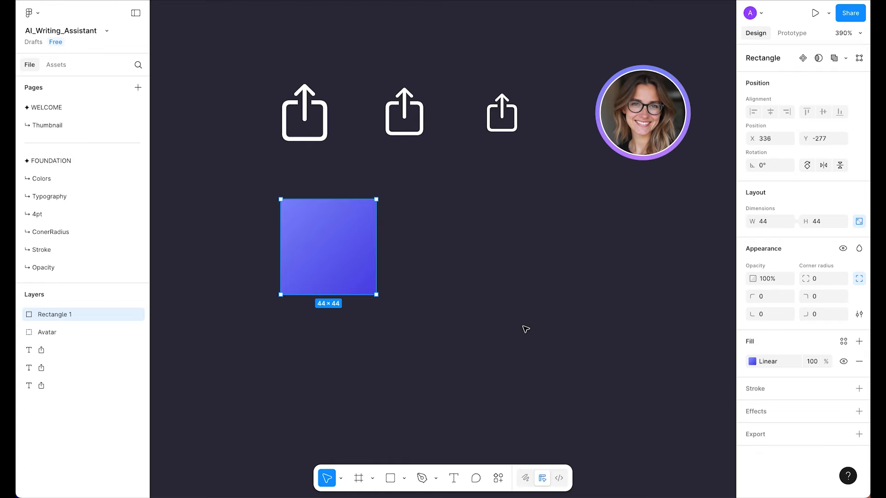
- Add a drop shadow to the rectangle in indigo/700 sampled from its fill, and detach the colour from its variable
{"action": "left_click", "coordinate": [860, 412]}
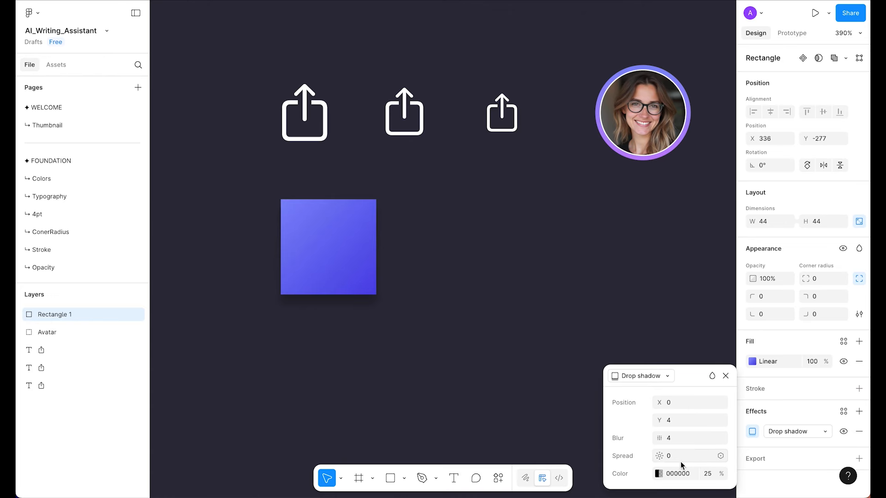
{"action": "left_click", "coordinate": [659, 474]}
{"action": "left_click", "coordinate": [484, 398]}
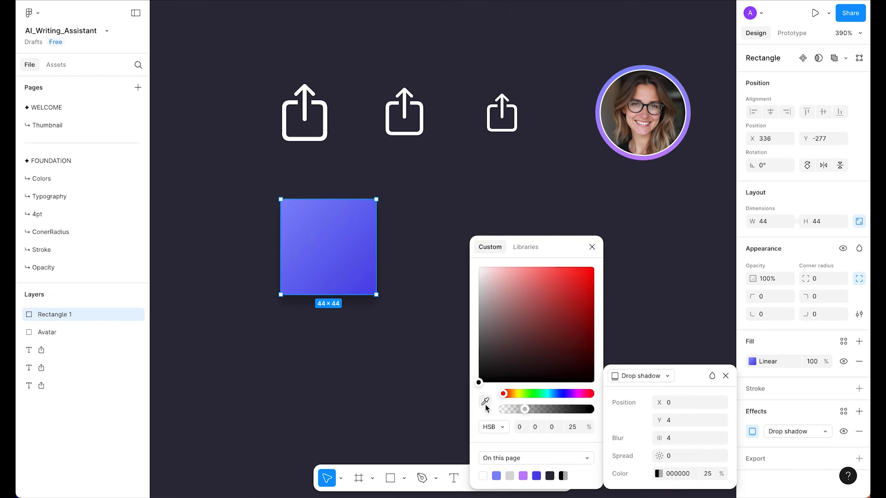
{"action": "left_click", "coordinate": [365, 285]}
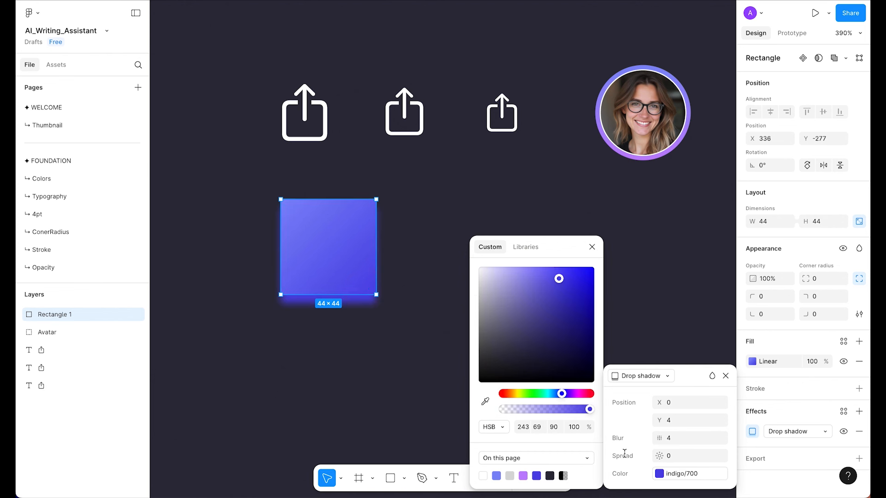
{"action": "left_click", "coordinate": [723, 474]}
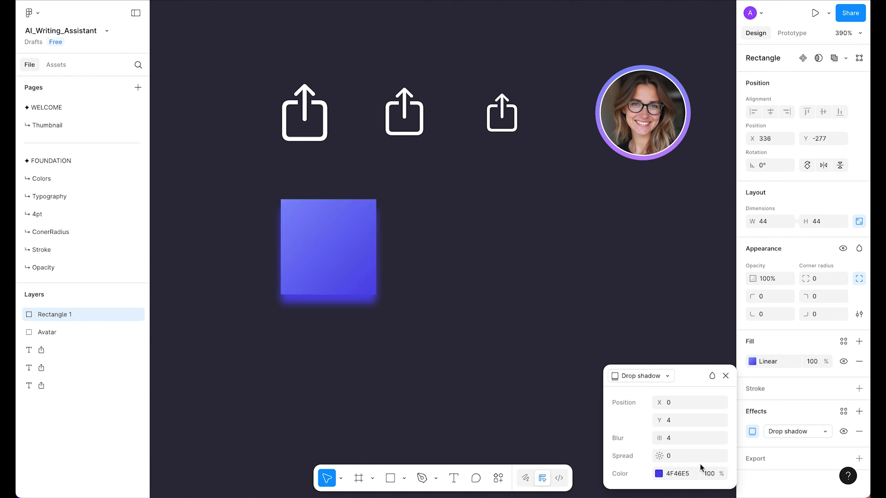
- Set the drop shadow's Y offset to 12, blur to 20 and colour opacity to 25%
{"action": "left_click", "coordinate": [683, 421]}
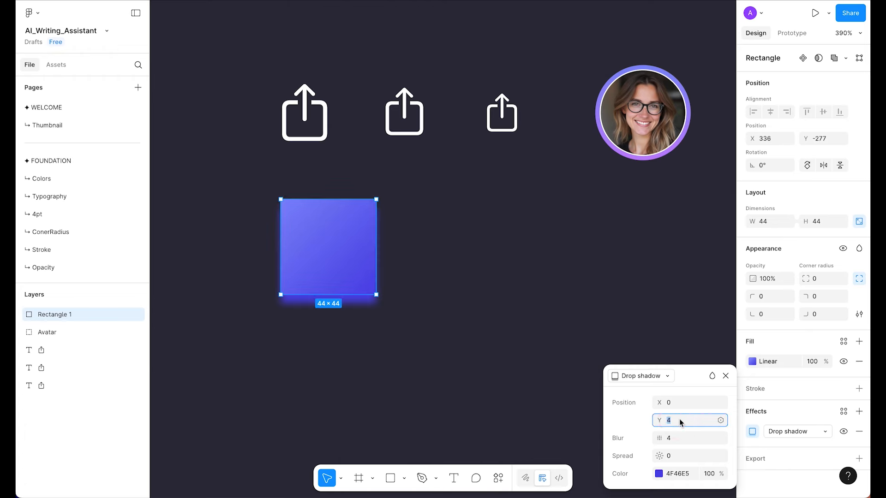
{"action": "type", "text": "12"}
{"action": "key", "text": "Tab"}
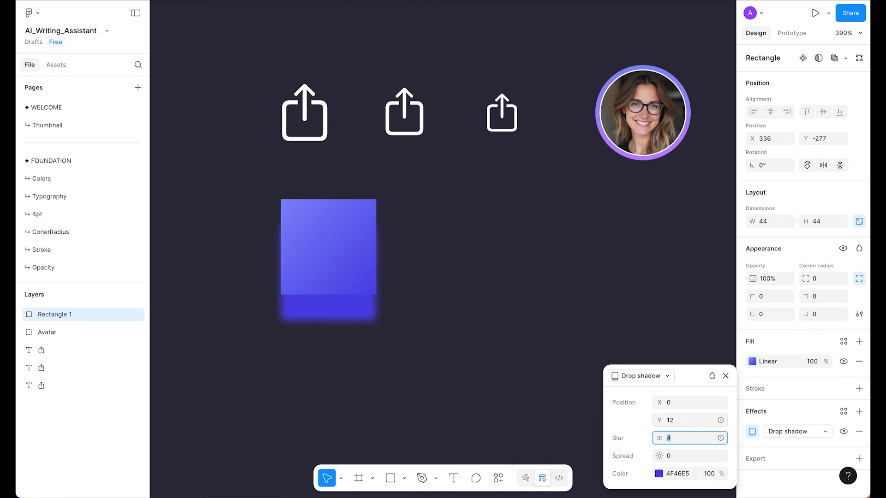
{"action": "key", "text": "Return"}
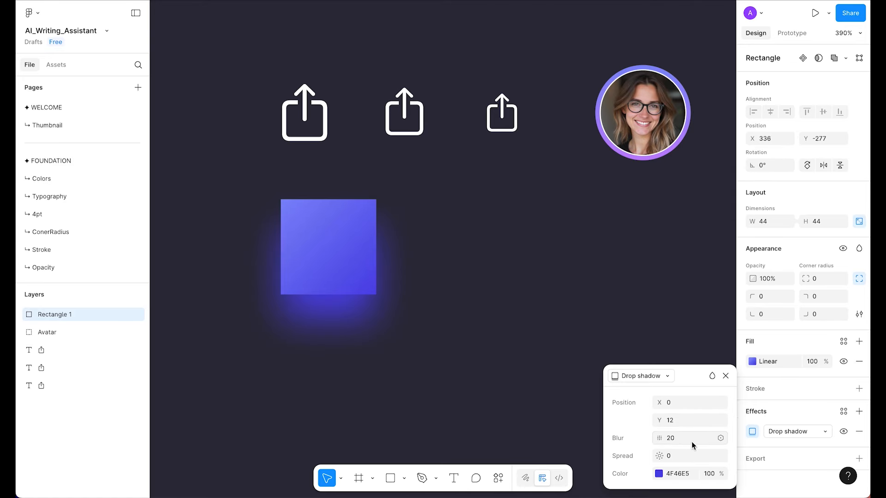
{"action": "left_click", "coordinate": [718, 474]}
{"action": "type", "text": "2"}
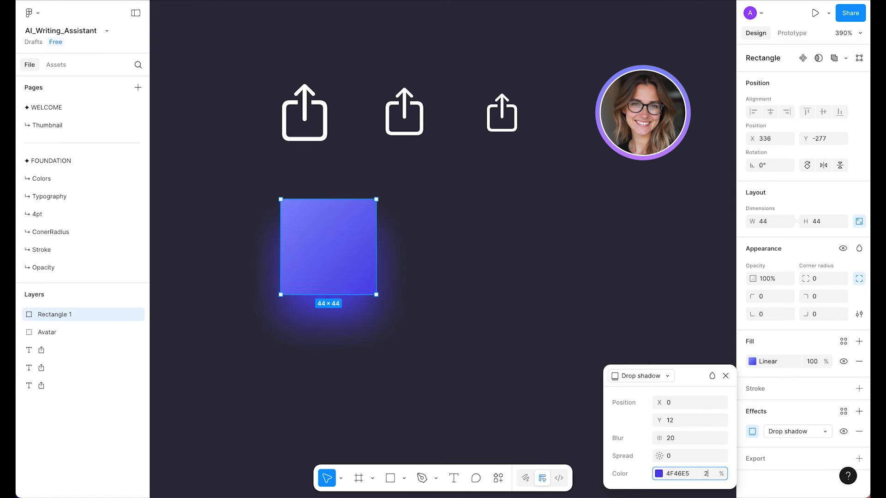
{"action": "type", "text": "0"}
{"action": "key", "text": "Return"}
{"action": "left_click", "coordinate": [564, 343]}
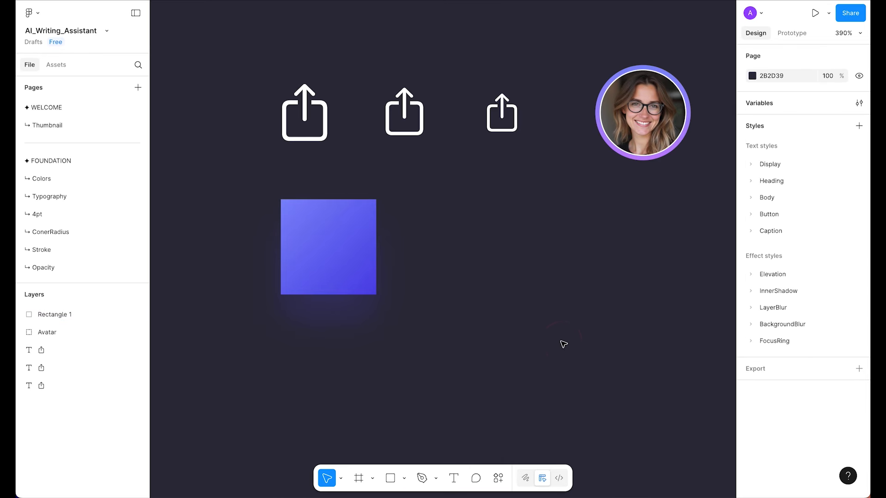
- Move the indigo rectangle up to Y -283 and place a duplicate of it alongside at X 388
{"action": "left_click", "coordinate": [309, 230]}
{"action": "left_click_drag", "start_coordinate": [318, 248], "coordinate": [439, 229]}
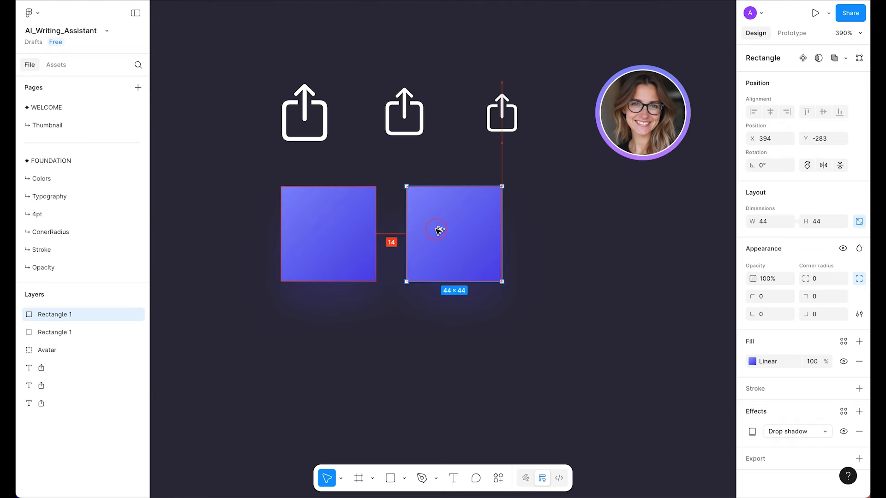
{"action": "left_click_drag", "start_coordinate": [439, 230], "coordinate": [439, 231]}
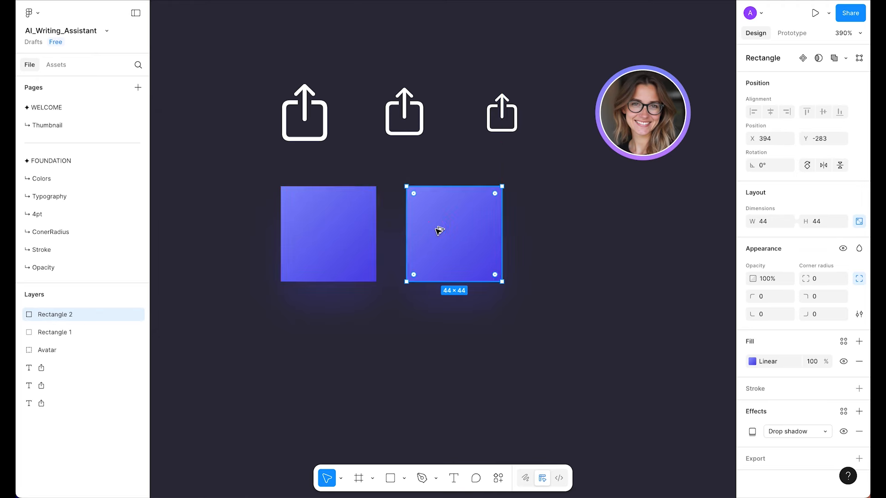
{"action": "key", "text": "shift"}
{"action": "key", "text": "shift"}
{"action": "mouse_move", "coordinate": [459, 232]}
{"action": "left_mouse_down"}
{"action": "mouse_move", "coordinate": [443, 233]}
{"action": "mouse_move", "coordinate": [533, 240]}
{"action": "mouse_move", "coordinate": [449, 243]}
{"action": "left_mouse_up"}
{"action": "key", "text": "alt"}
{"action": "key", "text": "alt+Right"}
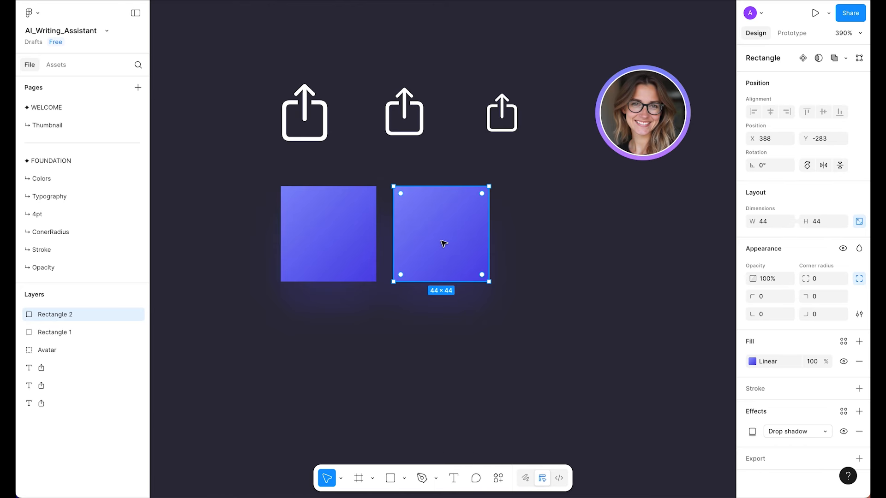
- Set the 0% gradient stop of the duplicate rectangle to the library colour purple/500
{"action": "left_click", "coordinate": [753, 362]}
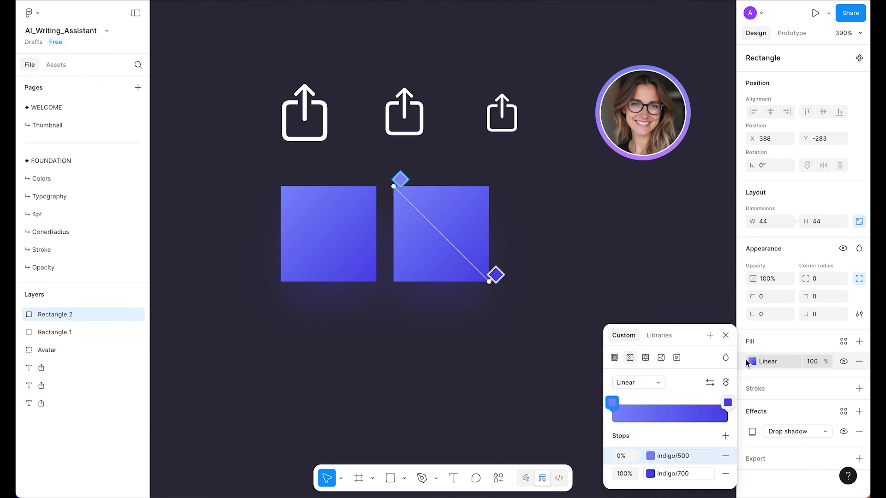
{"action": "left_click", "coordinate": [652, 455]}
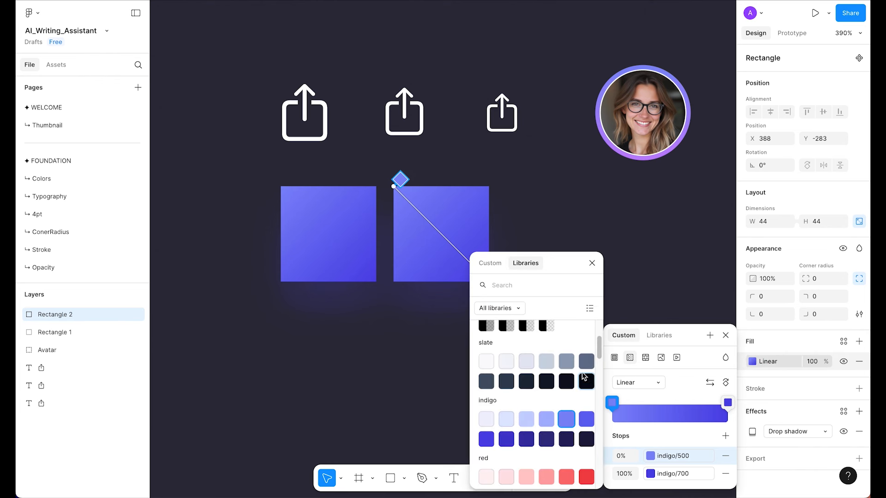
{"action": "scroll", "coordinate": [543, 418], "scroll_direction": "down", "scroll_amount": 3}
{"action": "scroll", "coordinate": [543, 418], "scroll_direction": "down", "scroll_amount": 8}
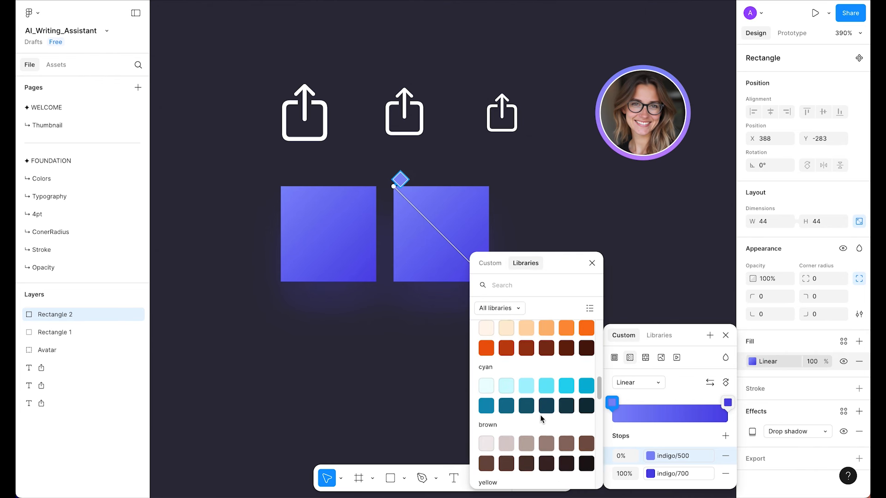
{"action": "scroll", "coordinate": [542, 418], "scroll_direction": "down", "scroll_amount": 4}
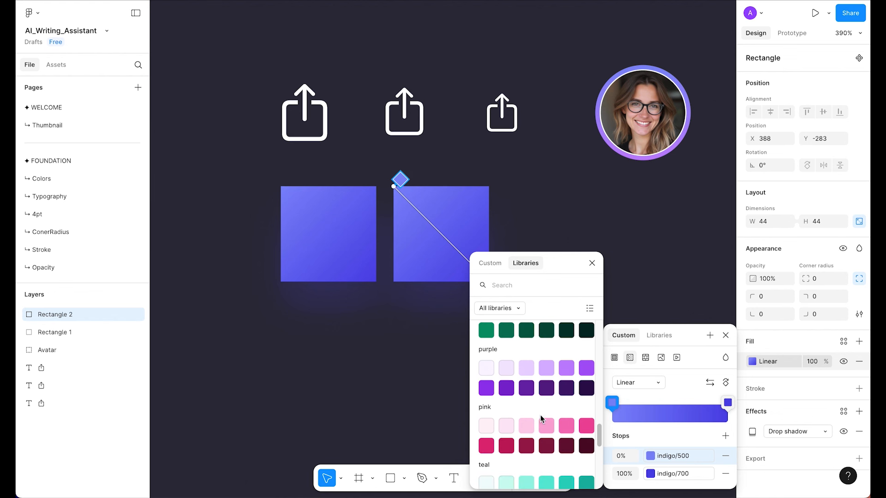
{"action": "left_click", "coordinate": [566, 368]}
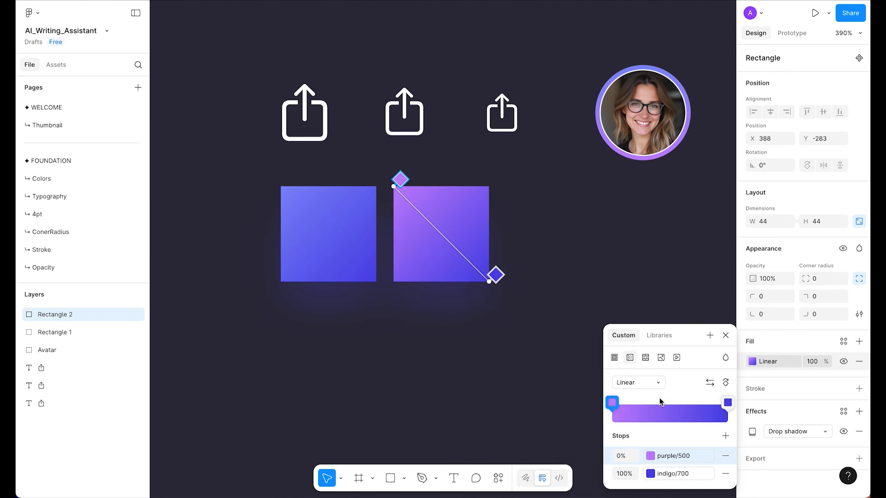
- Set the 100% gradient stop of the duplicate rectangle to the library colour purple/700
{"action": "left_click", "coordinate": [674, 479]}
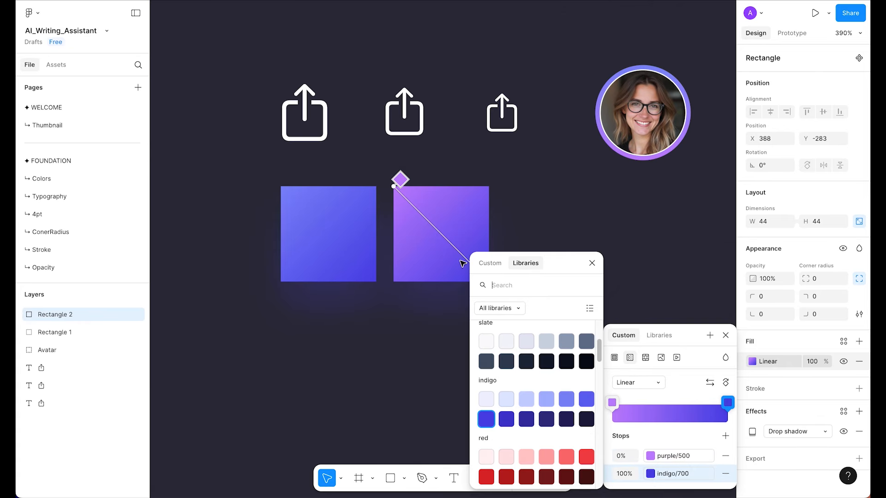
{"action": "scroll", "coordinate": [568, 403], "scroll_direction": "down", "scroll_amount": 5}
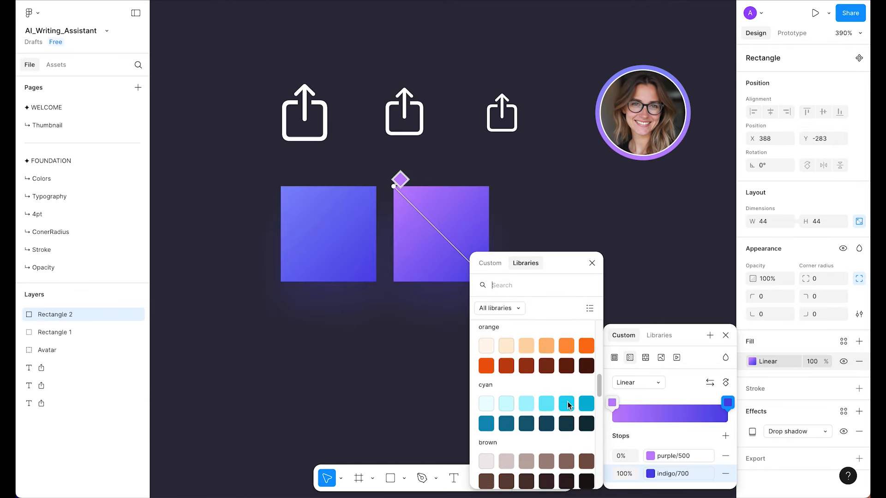
{"action": "scroll", "coordinate": [567, 404], "scroll_direction": "down", "scroll_amount": 6}
{"action": "left_click", "coordinate": [487, 410]}
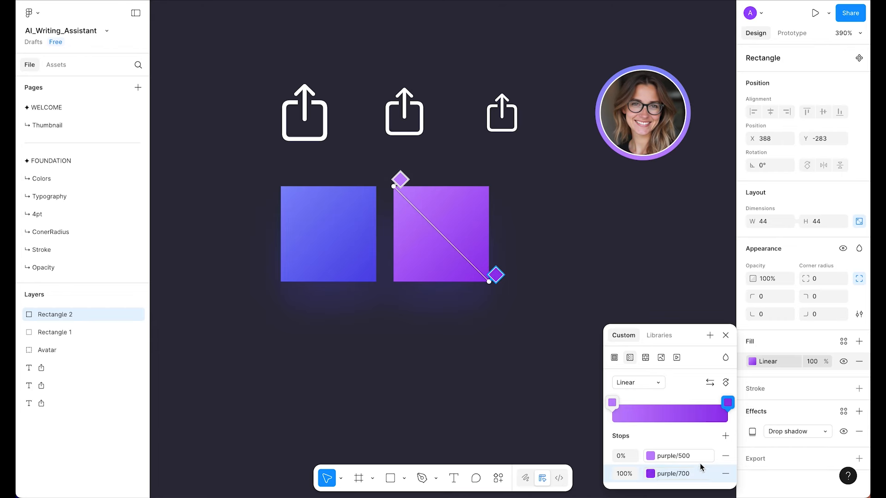
- Recolour the purple rectangle's drop shadow with purple/700 sampled from its fill, detach the variable and set its opacity to 25%
{"action": "left_click", "coordinate": [752, 431]}
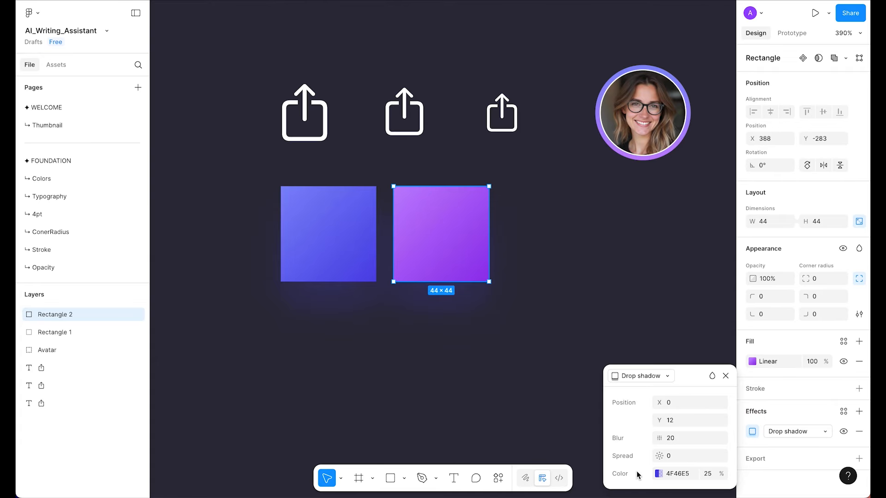
{"action": "left_click", "coordinate": [657, 474]}
{"action": "left_click", "coordinate": [485, 401]}
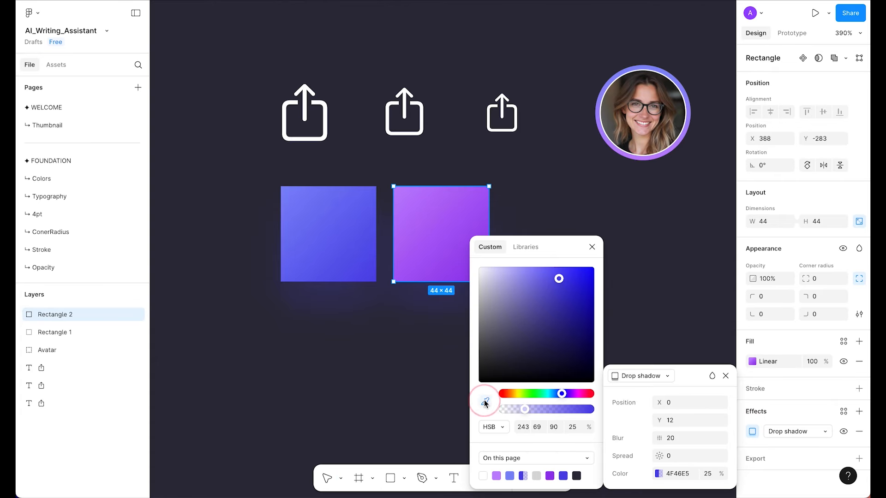
{"action": "key", "text": "shift"}
{"action": "left_click", "coordinate": [447, 277]}
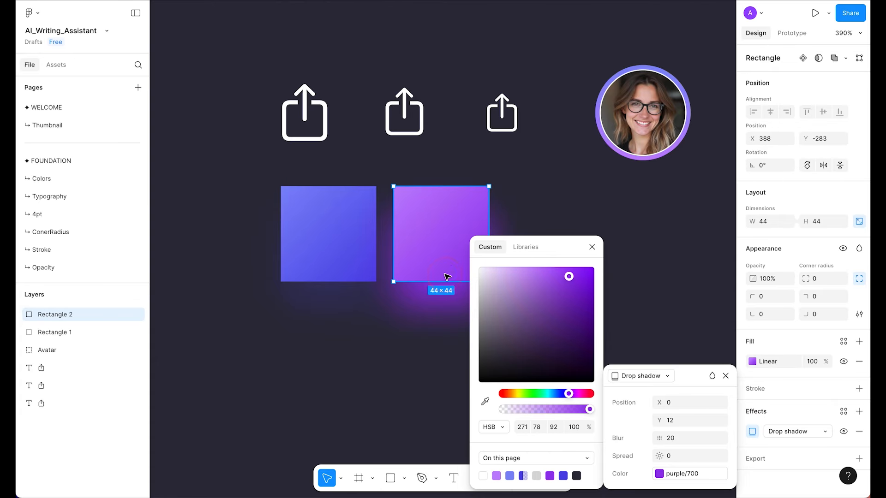
{"action": "left_click", "coordinate": [722, 473]}
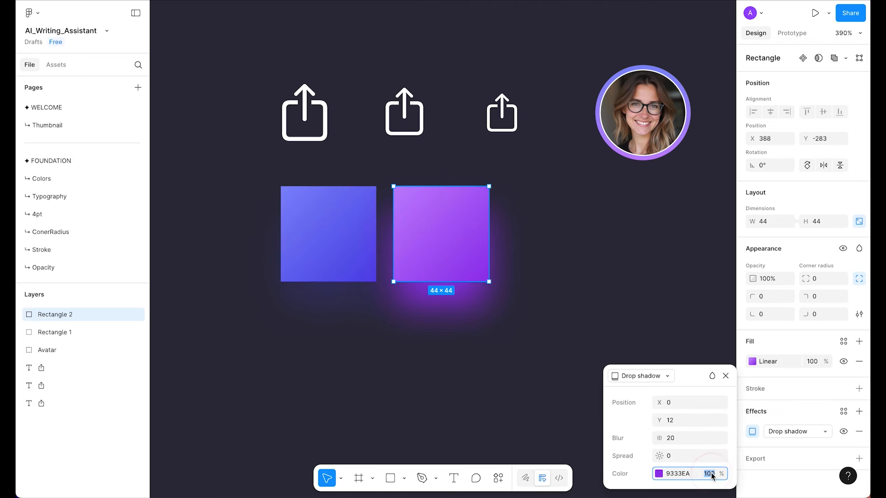
{"action": "type", "text": "25"}
{"action": "key", "text": "Return"}
{"action": "left_click", "coordinate": [528, 376]}
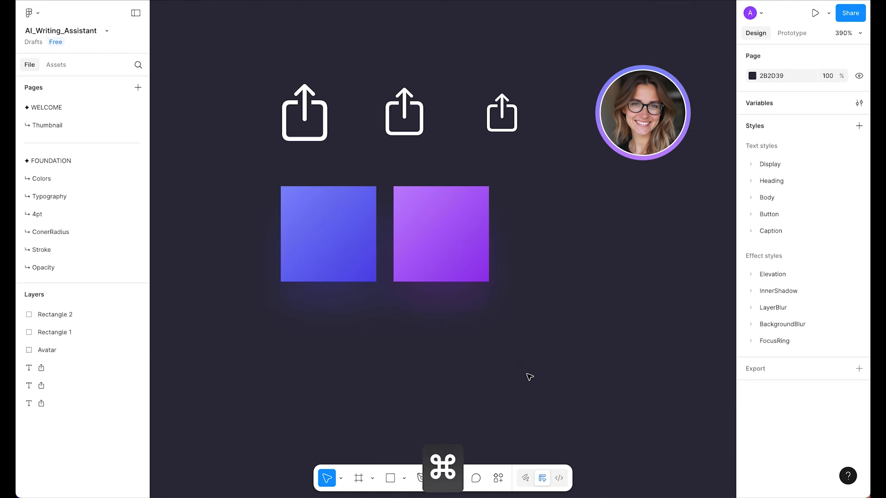
- Place a duplicate of the indigo square below the original at X 336, Y -196
{"action": "scroll", "coordinate": [528, 376], "scroll_direction": "up", "scroll_amount": 1}
{"action": "scroll", "coordinate": [431, 304], "scroll_direction": "down", "scroll_amount": 3}
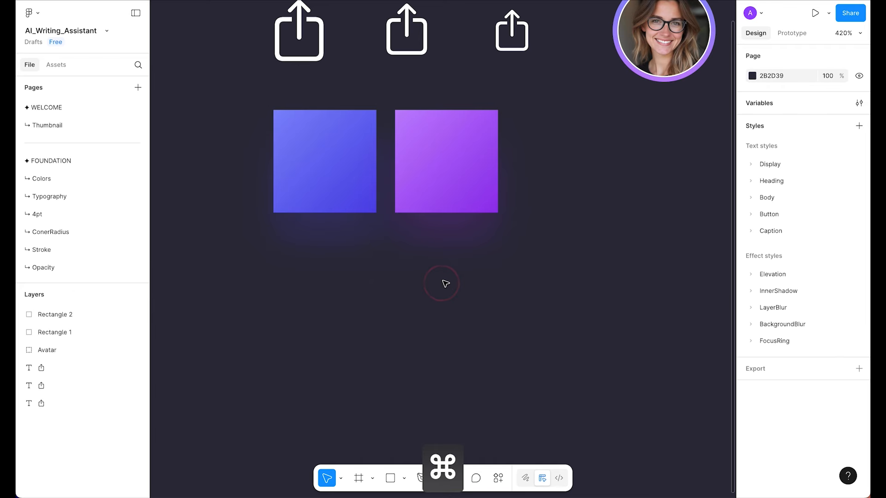
{"action": "scroll", "coordinate": [446, 283], "scroll_direction": "down", "scroll_amount": 3, "text": "ctrl"}
{"action": "scroll", "coordinate": [413, 222], "scroll_direction": "up", "scroll_amount": 2}
{"action": "scroll", "coordinate": [430, 202], "scroll_direction": "down", "scroll_amount": 2}
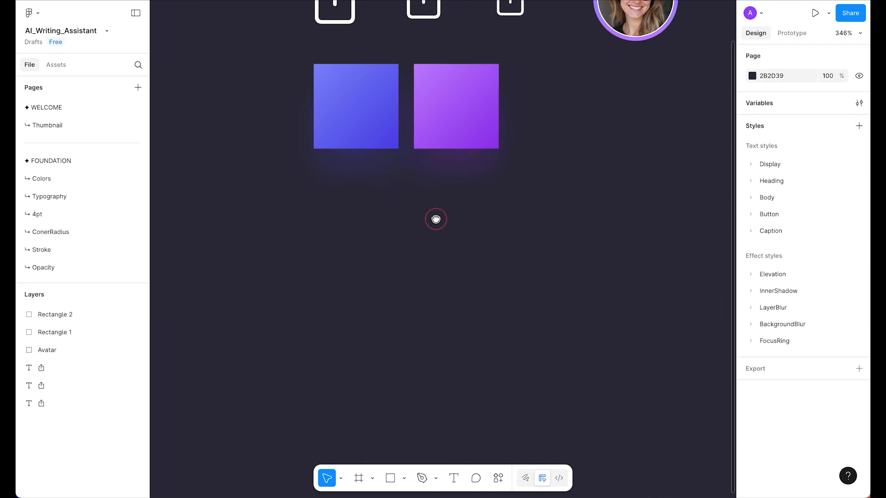
{"action": "scroll", "coordinate": [429, 251], "scroll_direction": "up", "scroll_amount": 2}
{"action": "left_click", "coordinate": [370, 165]}
{"action": "left_click_drag", "start_coordinate": [369, 164], "coordinate": [371, 324]}
{"action": "scroll", "coordinate": [374, 287], "scroll_direction": "down", "scroll_amount": 2}
{"action": "left_click_drag", "start_coordinate": [375, 241], "coordinate": [375, 249]}
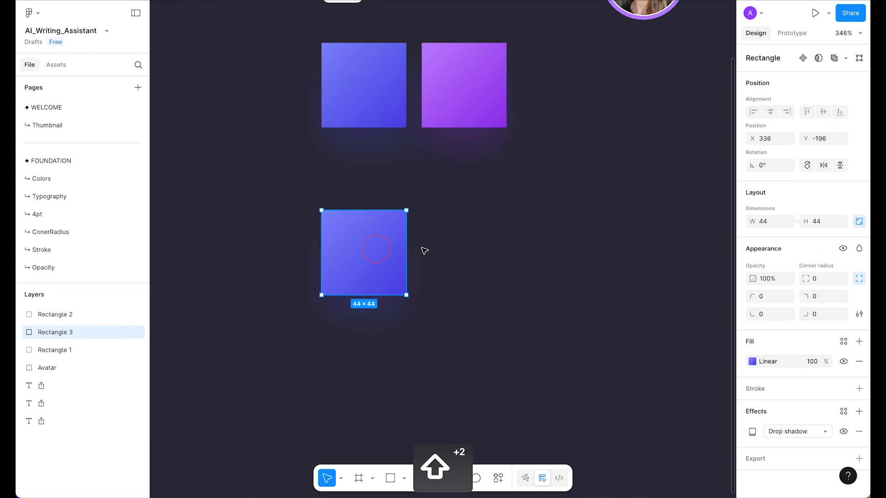
- Set the 0% gradient stop of the lower indigo square to the library colour rose/600 (Base)
{"action": "scroll", "coordinate": [422, 248], "scroll_direction": "down", "scroll_amount": 3, "text": "super"}
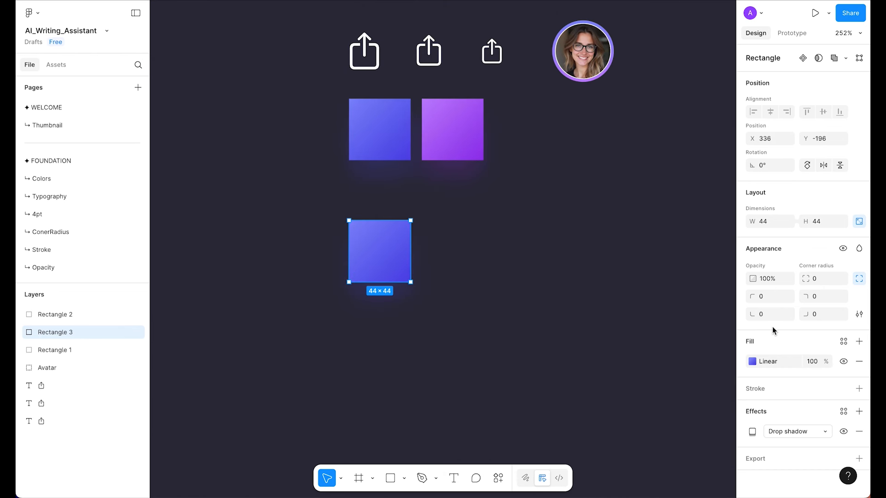
{"action": "left_click", "coordinate": [752, 362]}
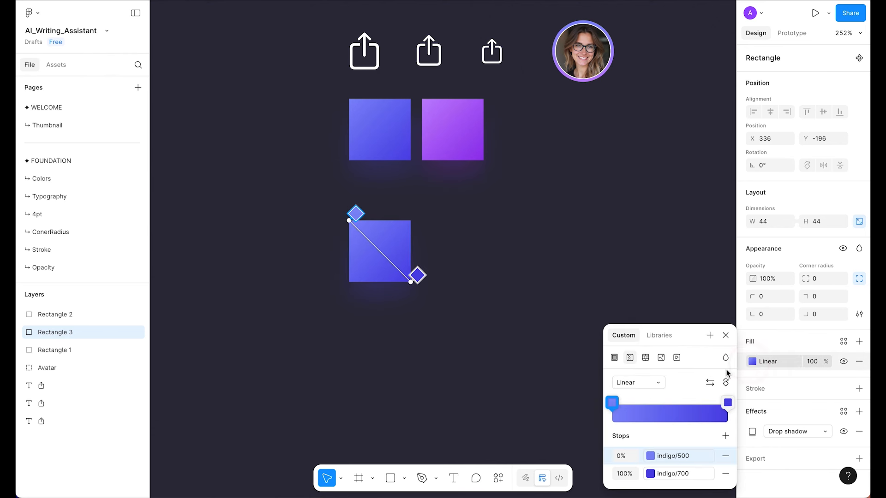
{"action": "left_click", "coordinate": [652, 456]}
{"action": "scroll", "coordinate": [583, 424], "scroll_direction": "down", "scroll_amount": 5}
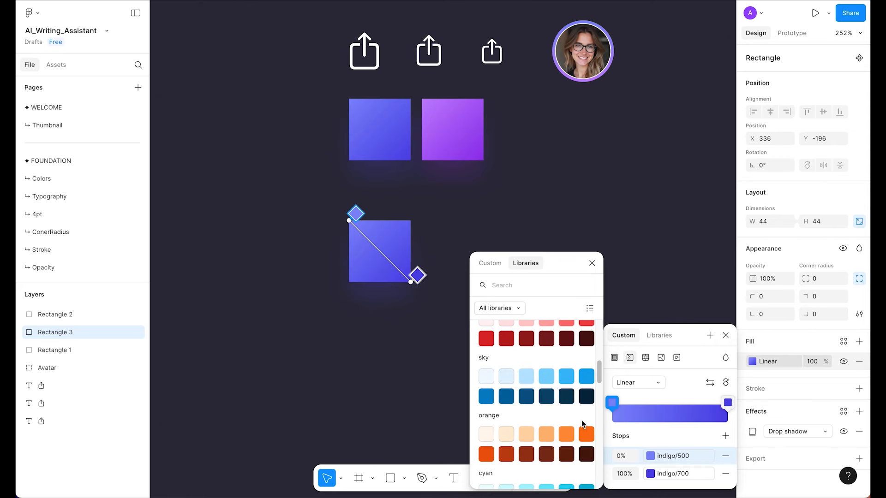
{"action": "scroll", "coordinate": [582, 424], "scroll_direction": "down", "scroll_amount": 10}
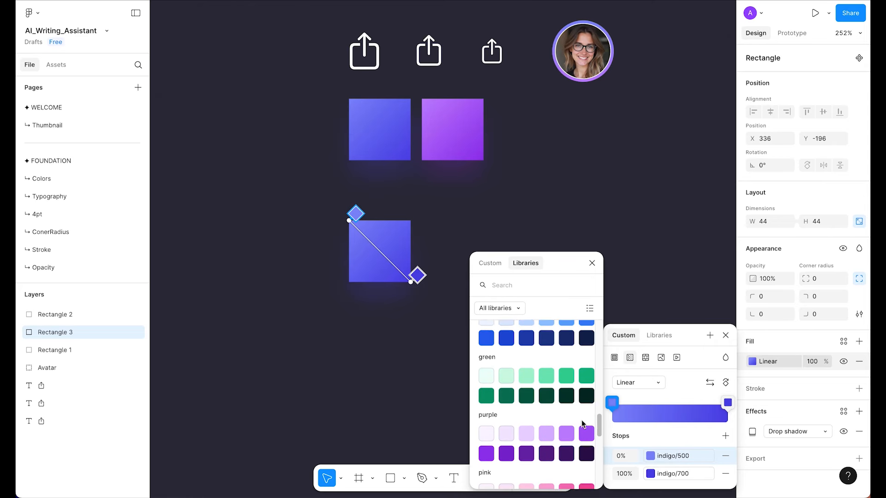
{"action": "scroll", "coordinate": [582, 424], "scroll_direction": "down", "scroll_amount": 3}
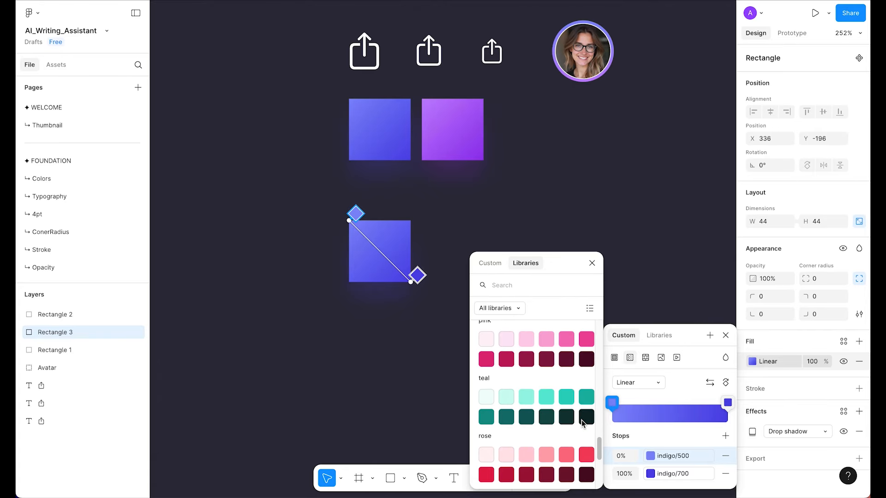
{"action": "scroll", "coordinate": [581, 431], "scroll_direction": "down", "scroll_amount": 2}
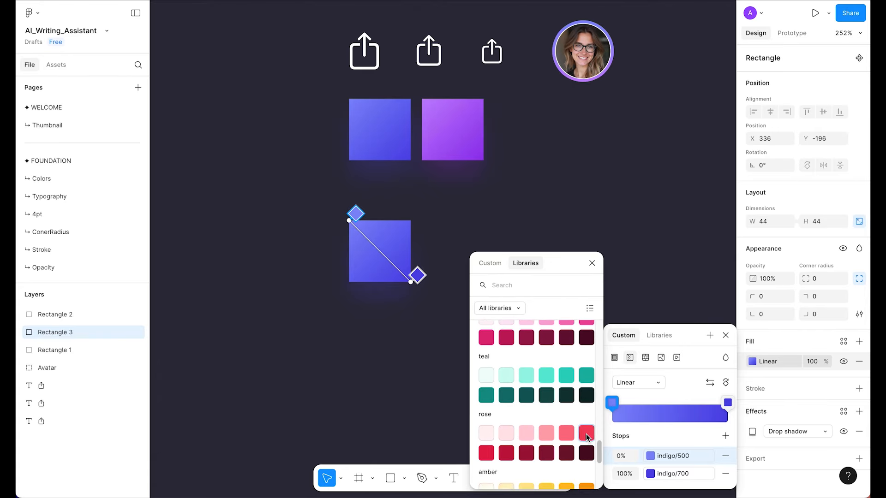
{"action": "scroll", "coordinate": [587, 436], "scroll_direction": "down", "scroll_amount": 1}
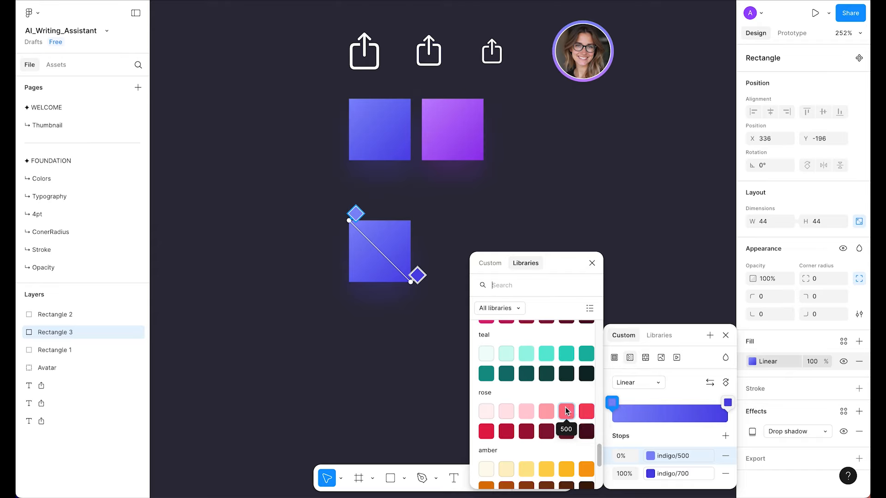
{"action": "left_click", "coordinate": [586, 411]}
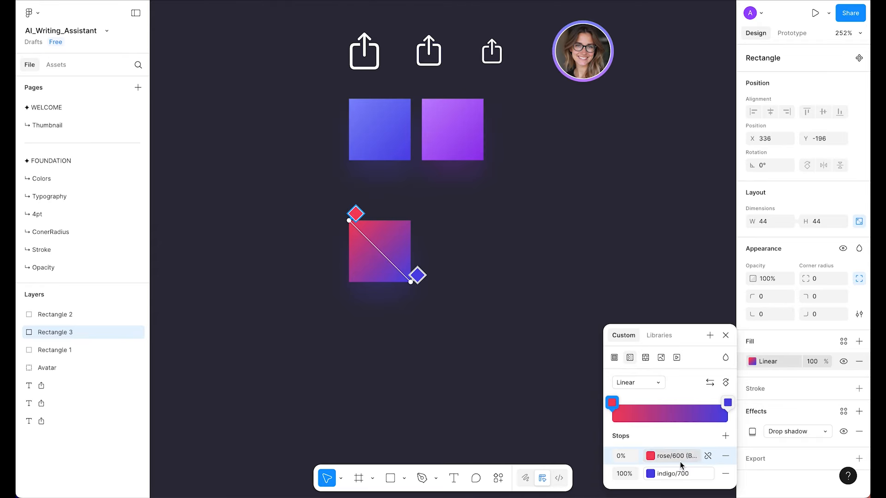
- Set the 100% gradient stop of the lower square to the library colour rose/700
{"action": "left_click", "coordinate": [656, 477]}
{"action": "scroll", "coordinate": [535, 442], "scroll_direction": "down", "scroll_amount": 10}
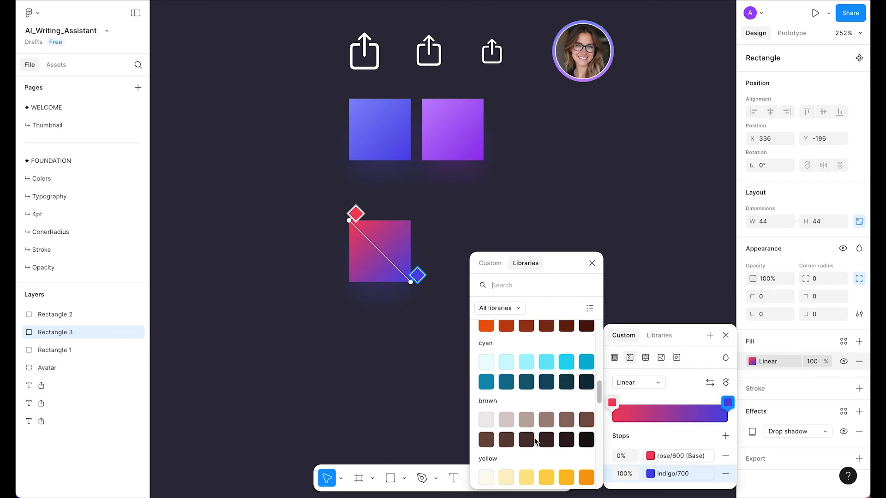
{"action": "type", "text": "rose"}
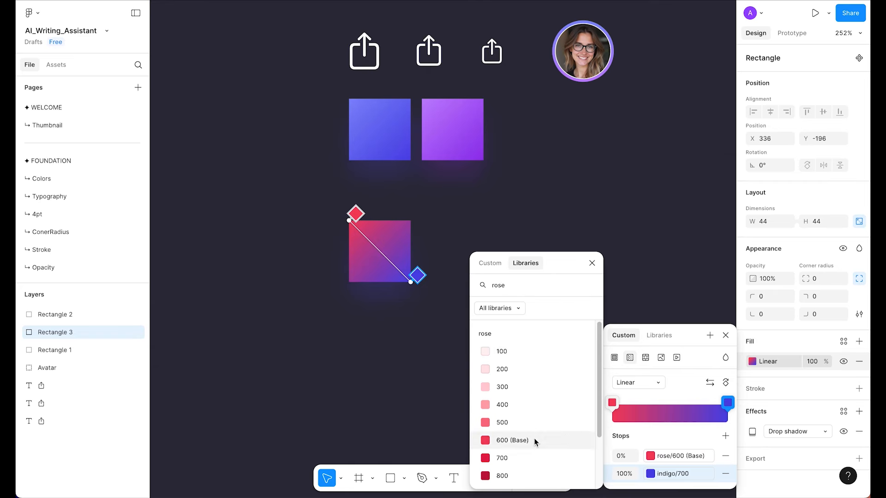
{"action": "left_click", "coordinate": [512, 460]}
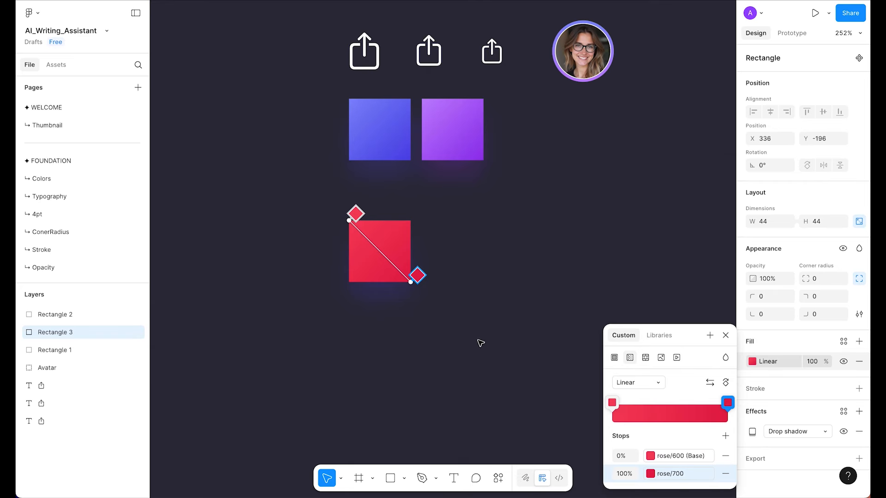
- Set the 0% gradient stop of the lower square to the library colour rose/500
{"action": "left_click", "coordinate": [657, 456]}
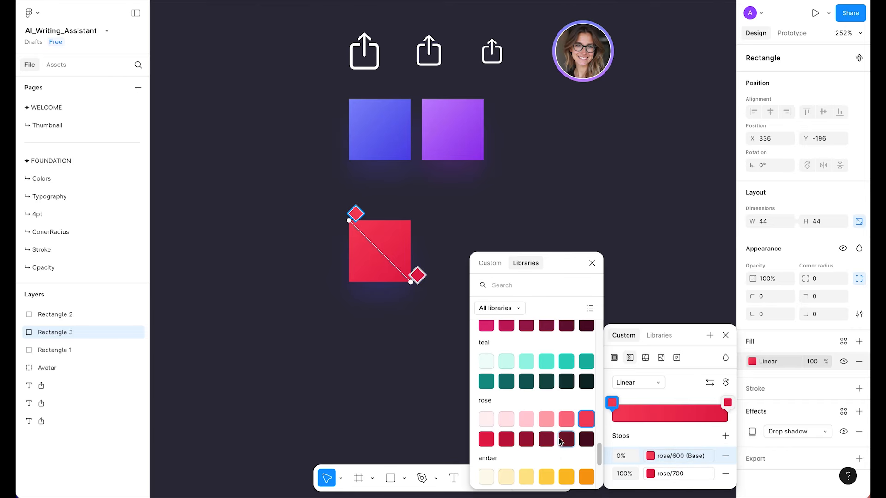
{"action": "left_click", "coordinate": [566, 419]}
{"action": "left_click", "coordinate": [523, 276]}
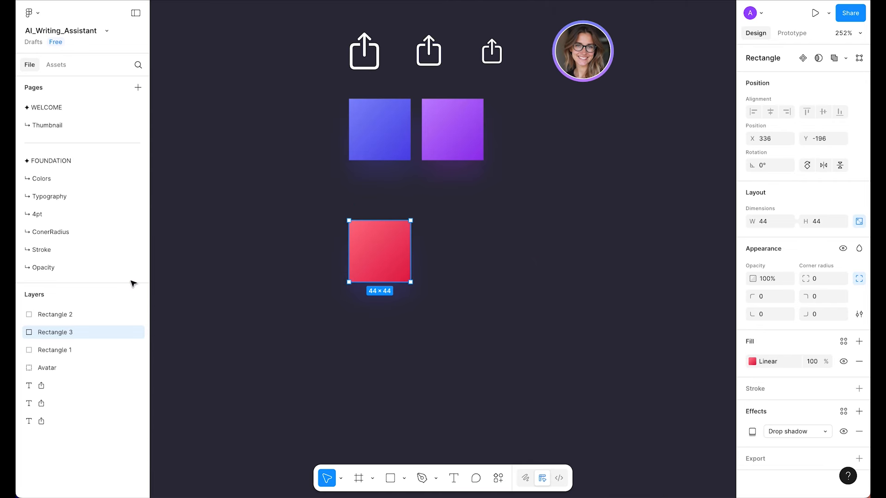
- Recolour the rose square's drop shadow with rose/700 sampled from its fill and set its opacity to 25%
{"action": "left_click", "coordinate": [752, 432]}
{"action": "left_click", "coordinate": [659, 474]}
{"action": "left_click", "coordinate": [485, 388]}
{"action": "left_click", "coordinate": [406, 276], "text": "shift"}
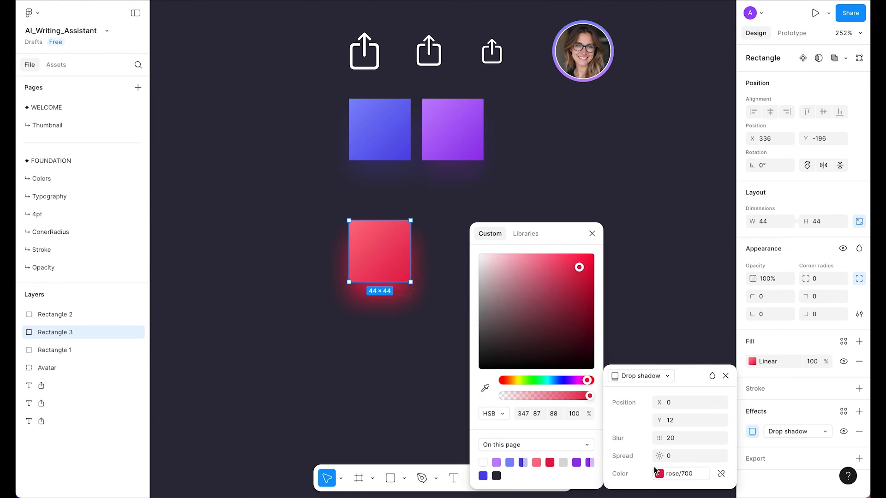
{"action": "left_click", "coordinate": [576, 414]}
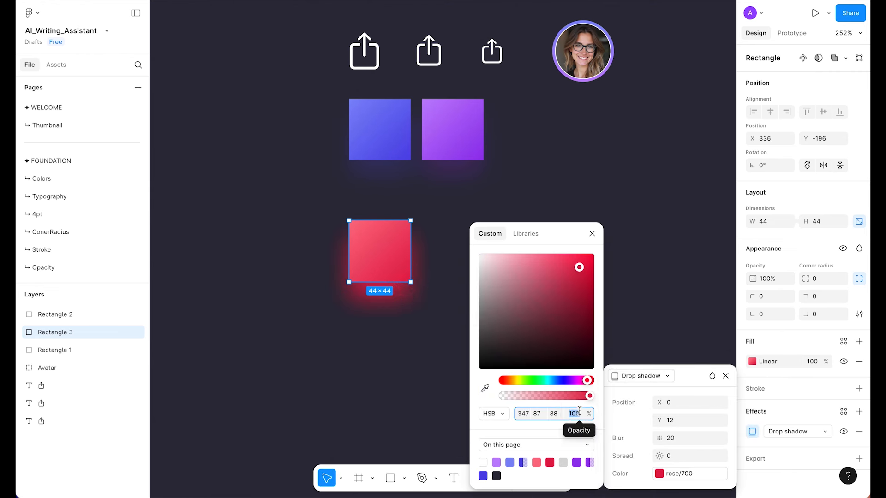
{"action": "type", "text": "25"}
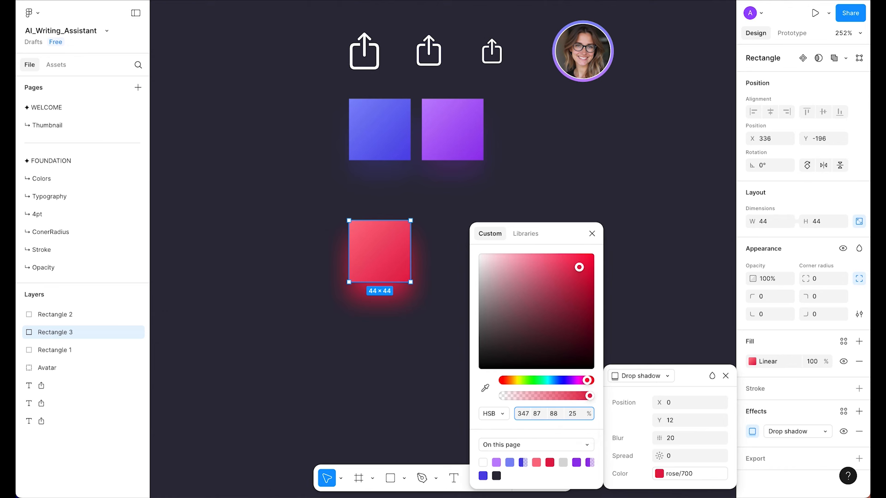
{"action": "key", "text": "Return"}
{"action": "left_click", "coordinate": [665, 264]}
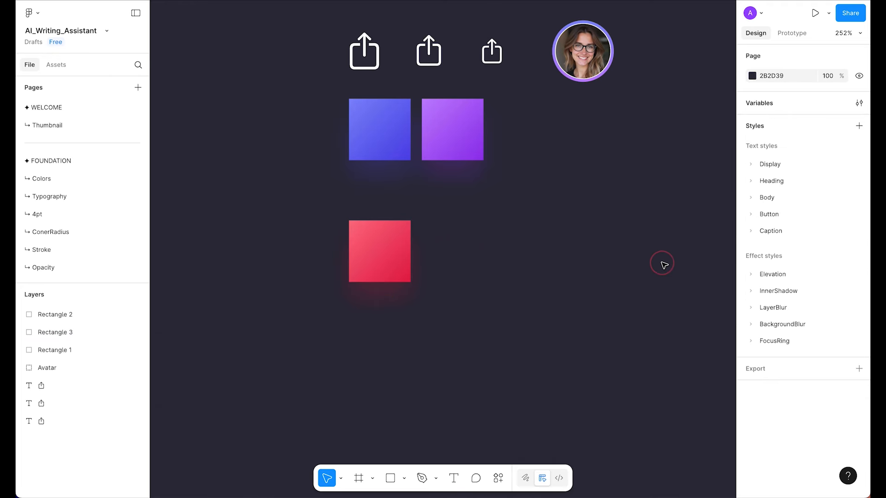
- Duplicate the rose square alongside at X 388 and set the duplicate's 0% gradient stop to the library colour blue/500
{"action": "left_click", "coordinate": [375, 271]}
{"action": "left_click_drag", "start_coordinate": [375, 271], "coordinate": [449, 270]}
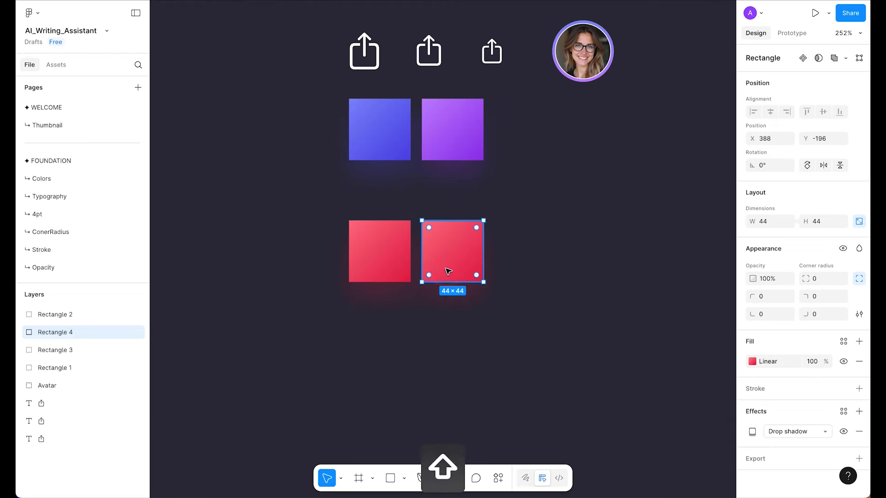
{"action": "left_click", "coordinate": [752, 361]}
{"action": "left_click", "coordinate": [652, 455]}
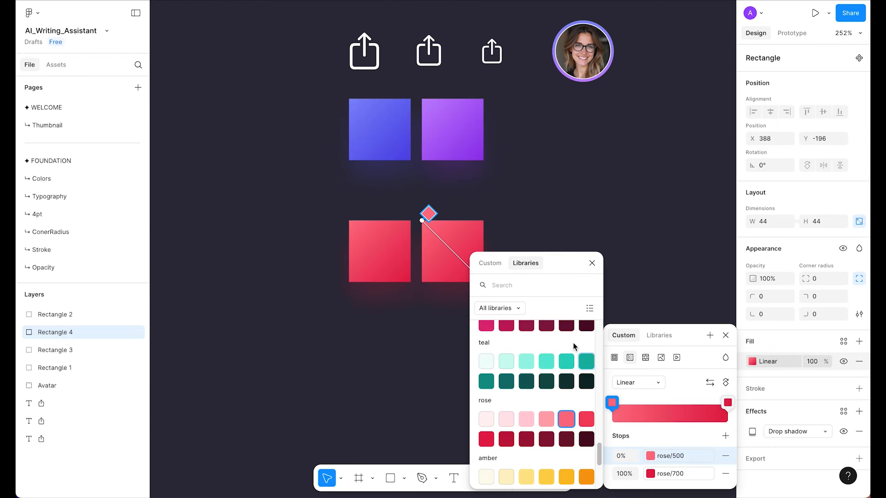
{"action": "scroll", "coordinate": [548, 371], "scroll_direction": "down", "scroll_amount": 3}
{"action": "scroll", "coordinate": [548, 374], "scroll_direction": "up", "scroll_amount": 2}
{"action": "scroll", "coordinate": [548, 373], "scroll_direction": "down", "scroll_amount": 3}
{"action": "scroll", "coordinate": [548, 373], "scroll_direction": "down", "scroll_amount": 1}
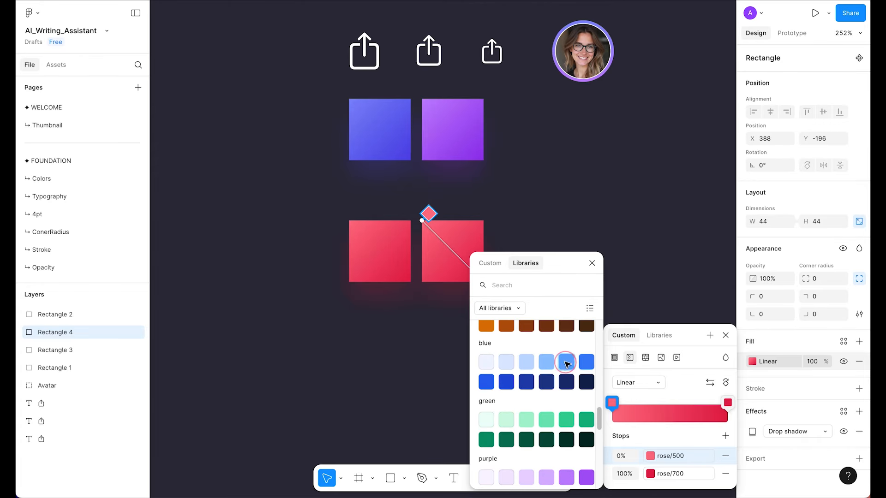
{"action": "left_click", "coordinate": [566, 360]}
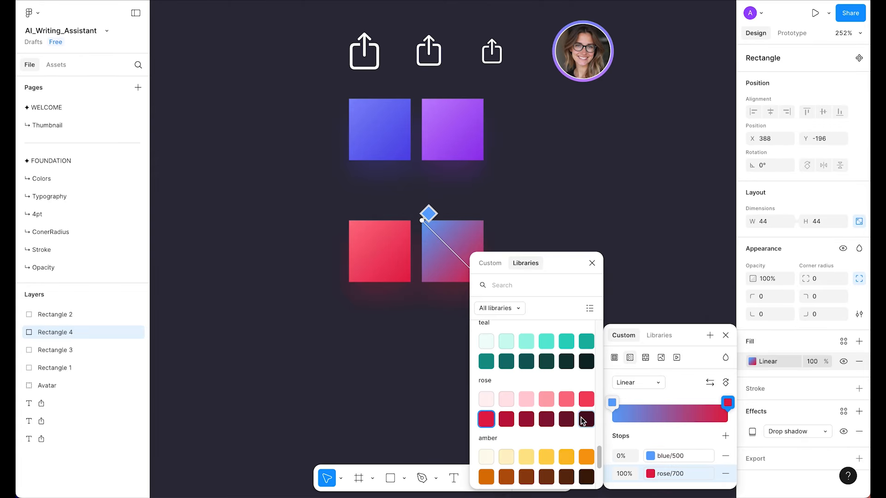
- Set the 100% gradient stop of the duplicated square to the library colour blue/700
{"action": "scroll", "coordinate": [581, 406], "scroll_direction": "down", "scroll_amount": 6}
{"action": "scroll", "coordinate": [577, 405], "scroll_direction": "up", "scroll_amount": 5}
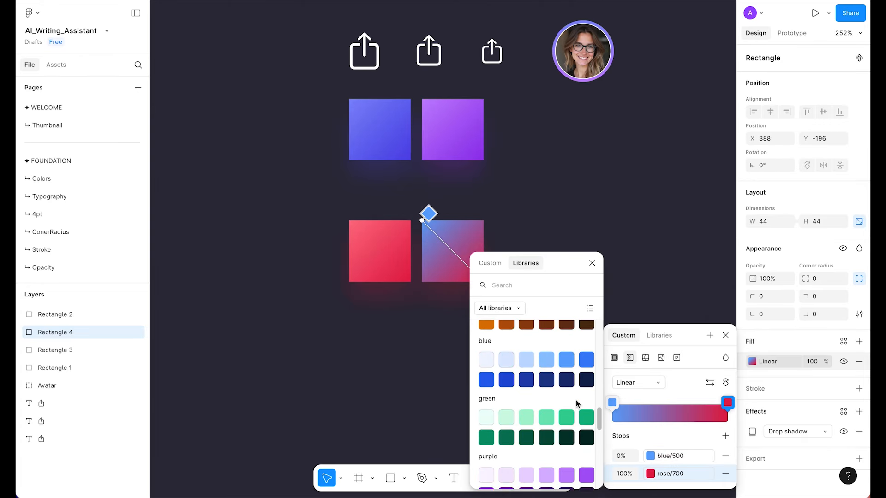
{"action": "left_click", "coordinate": [500, 420]}
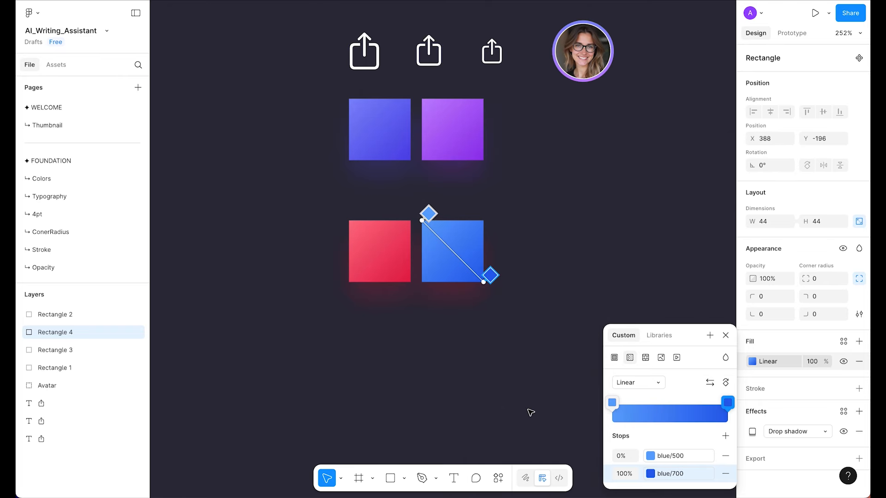
- Recolour the blue square's drop shadow with blue/700 sampled from its fill and set its opacity to 25%
{"action": "left_click", "coordinate": [753, 432]}
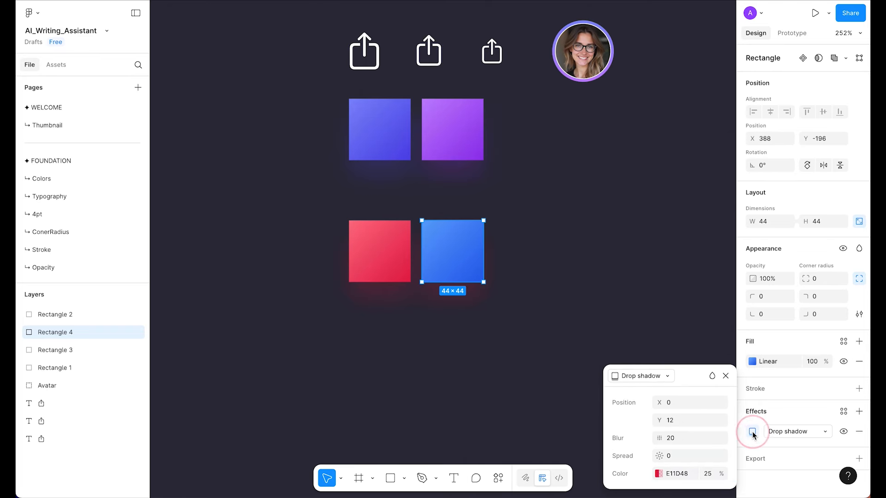
{"action": "left_click", "coordinate": [658, 474]}
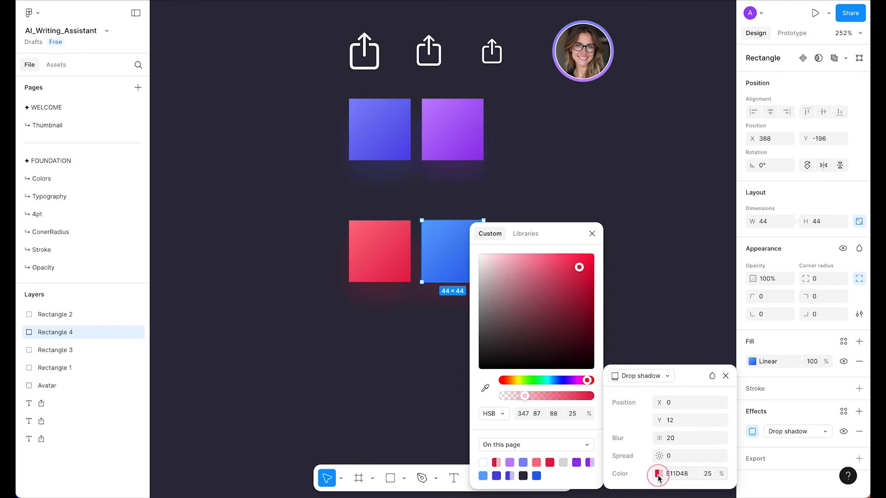
{"action": "left_click", "coordinate": [485, 388]}
{"action": "key", "text": "shift"}
{"action": "left_click", "coordinate": [453, 275], "text": "shift"}
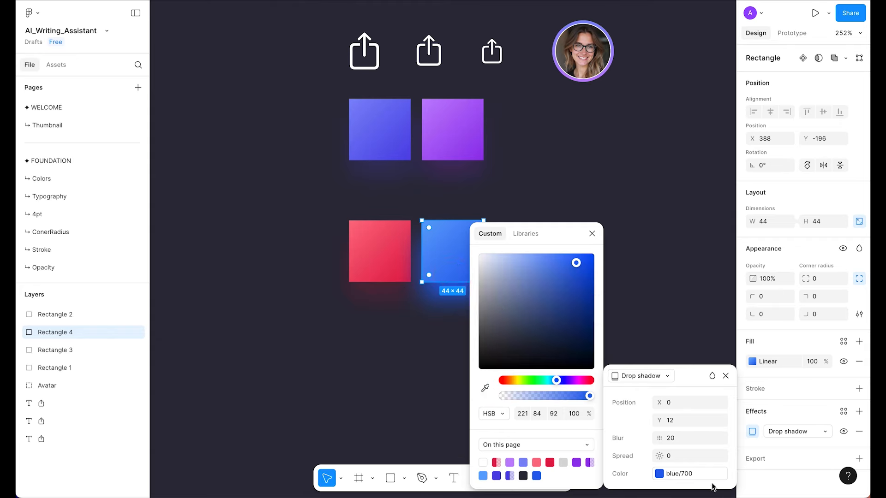
{"action": "left_click", "coordinate": [575, 413]}
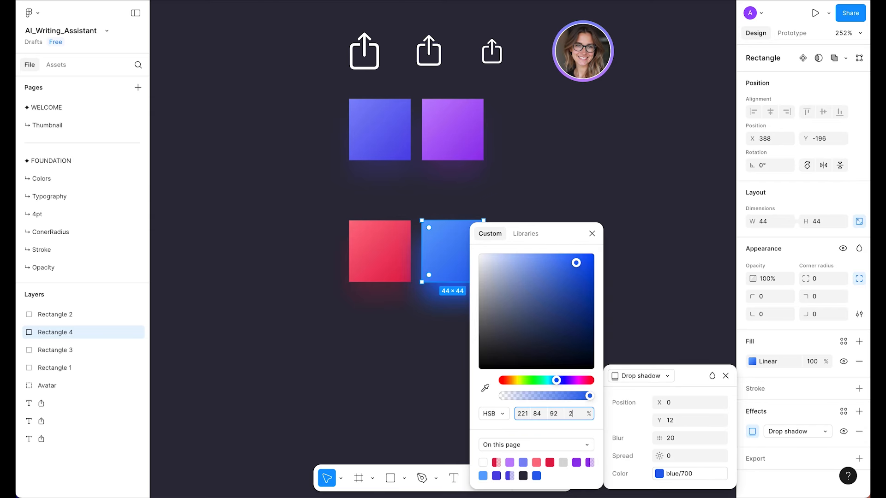
{"action": "type", "text": "25"}
{"action": "left_click", "coordinate": [663, 223]}
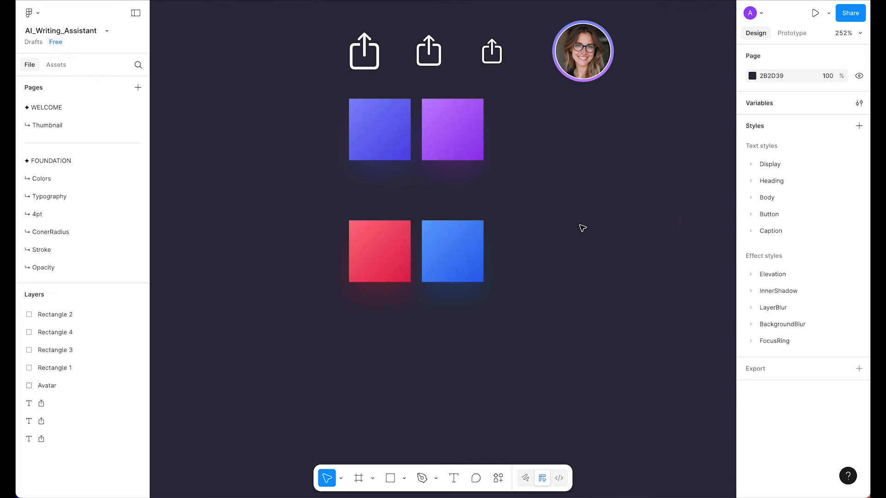
{"action": "left_click", "coordinate": [578, 226]}
- Place a duplicate of the blue square alongside it at X 440, Y -196
{"action": "scroll", "coordinate": [580, 229], "scroll_direction": "down", "scroll_amount": 1}
{"action": "scroll", "coordinate": [568, 237], "scroll_direction": "up", "scroll_amount": 5}
{"action": "scroll", "coordinate": [531, 203], "scroll_direction": "down", "scroll_amount": 3}
{"action": "left_click", "coordinate": [403, 160]}
{"action": "left_click_drag", "start_coordinate": [378, 158], "coordinate": [492, 165]}
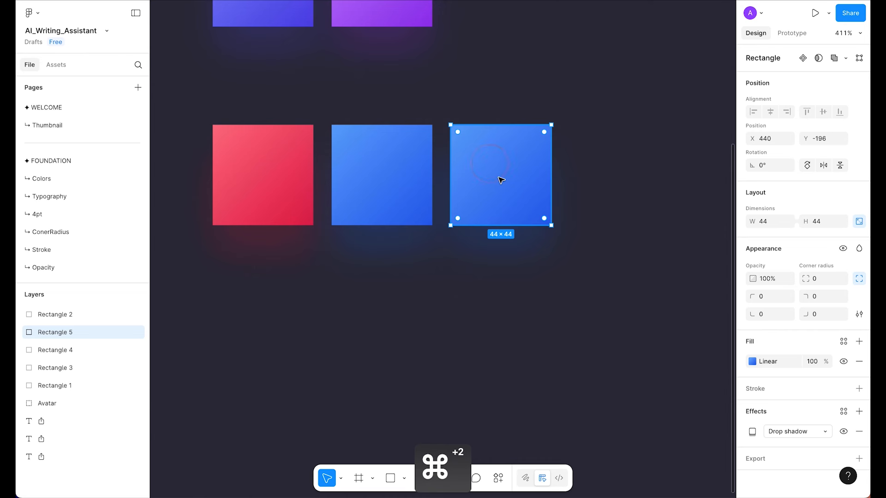
- Set the 0% gradient stop of the newly duplicated blue square to the library colour yellow/500
{"action": "scroll", "coordinate": [500, 178], "scroll_direction": "down", "scroll_amount": 3}
{"action": "scroll", "coordinate": [501, 180], "scroll_direction": "up", "scroll_amount": 2}
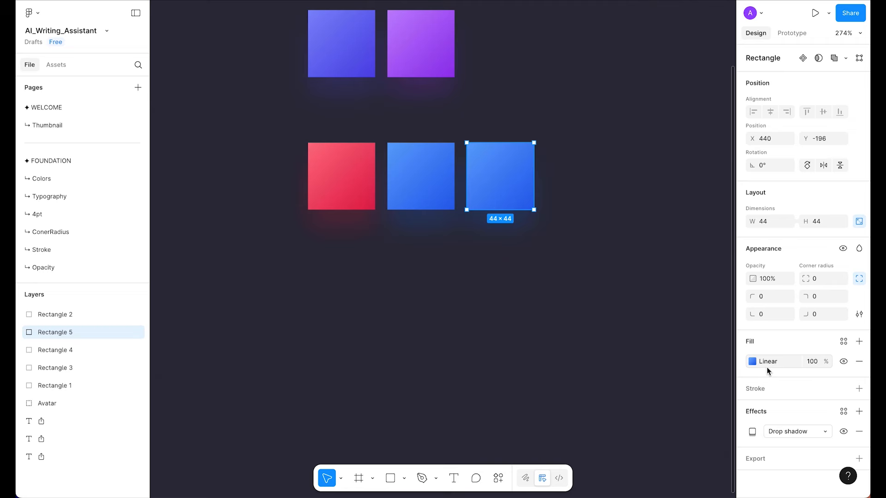
{"action": "left_click", "coordinate": [752, 362]}
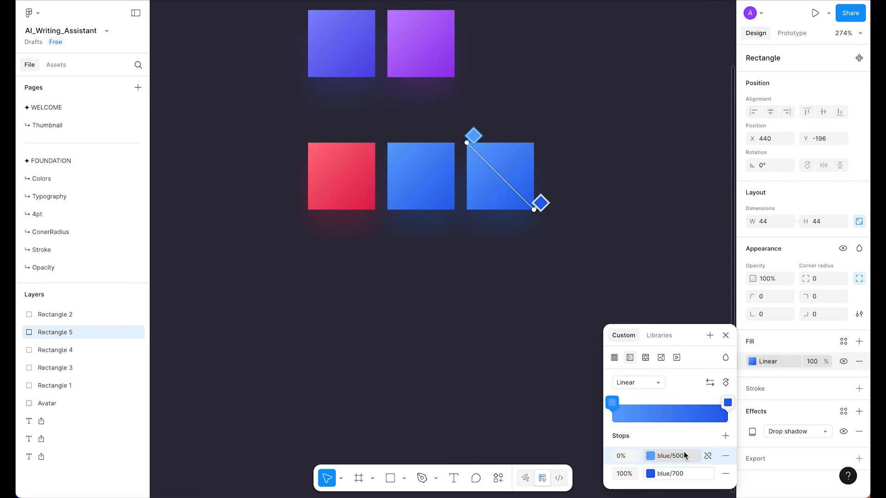
{"action": "left_click", "coordinate": [685, 456]}
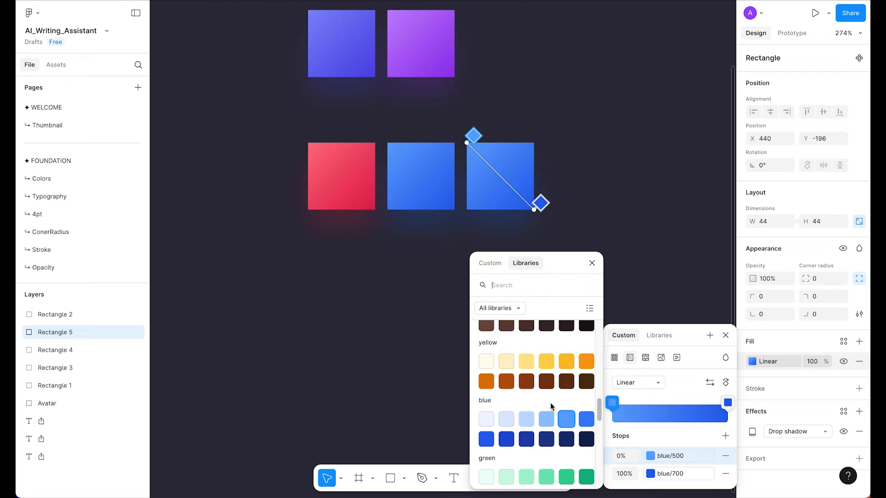
{"action": "scroll", "coordinate": [543, 410], "scroll_direction": "down", "scroll_amount": 4}
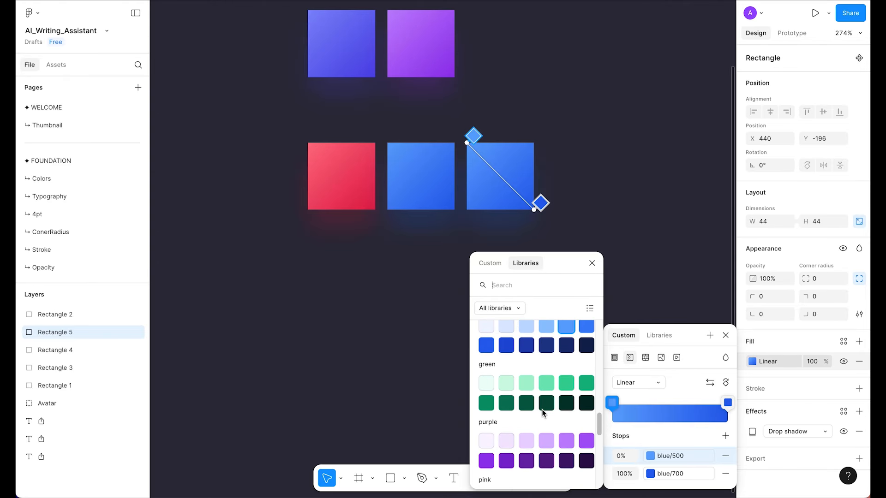
{"action": "scroll", "coordinate": [542, 408], "scroll_direction": "up", "scroll_amount": 1}
{"action": "scroll", "coordinate": [581, 425], "scroll_direction": "up", "scroll_amount": 4}
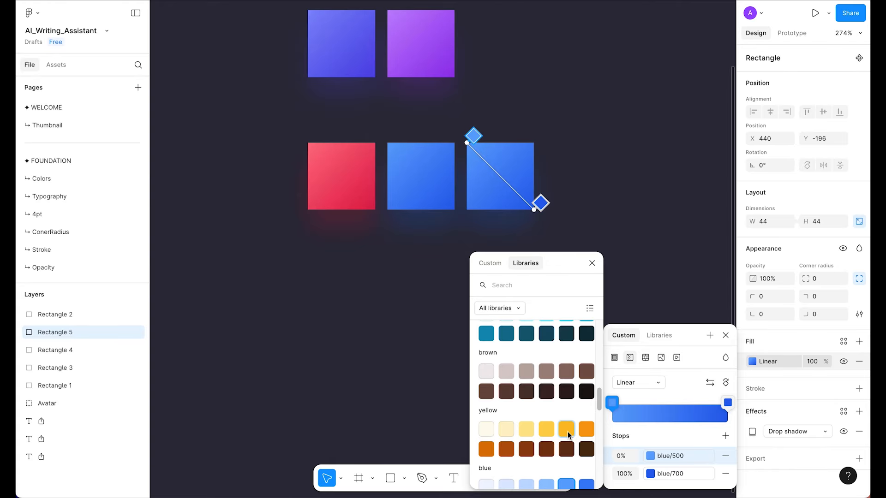
{"action": "left_click", "coordinate": [567, 431]}
- Set the same square's 100% gradient stop to the library colour yellow/700
{"action": "left_click", "coordinate": [674, 474]}
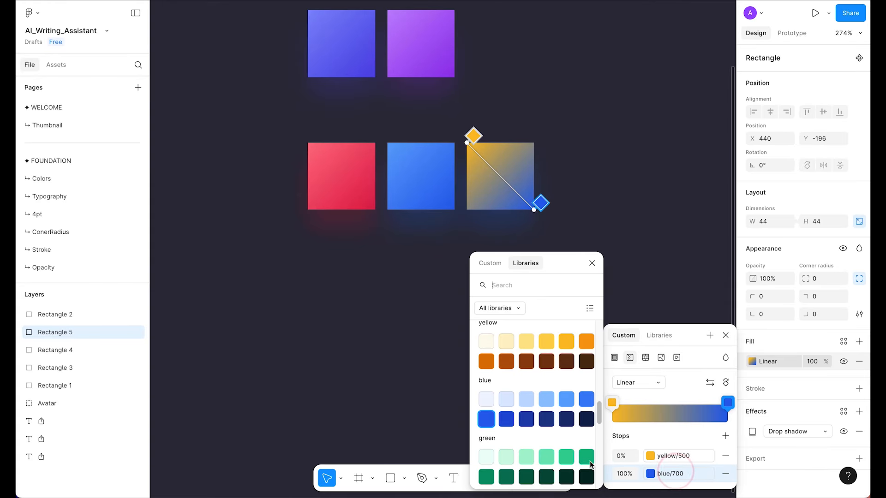
{"action": "scroll", "coordinate": [528, 400], "scroll_direction": "up", "scroll_amount": 5}
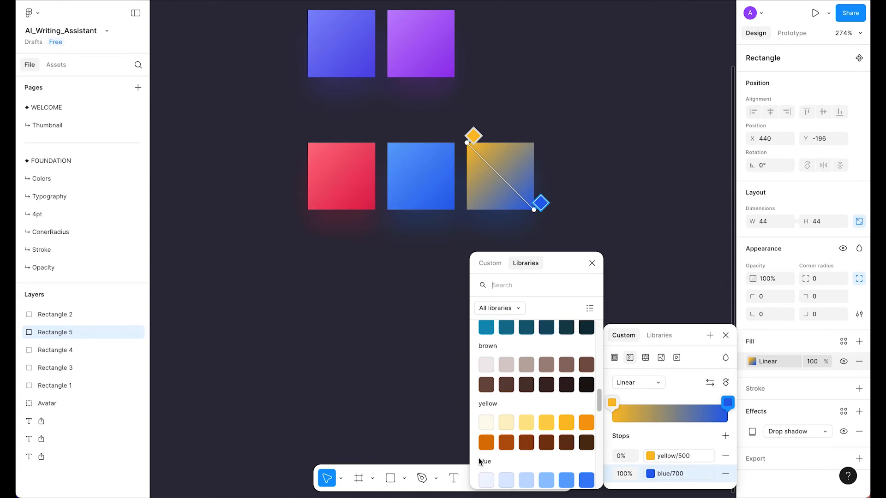
{"action": "left_click", "coordinate": [485, 446]}
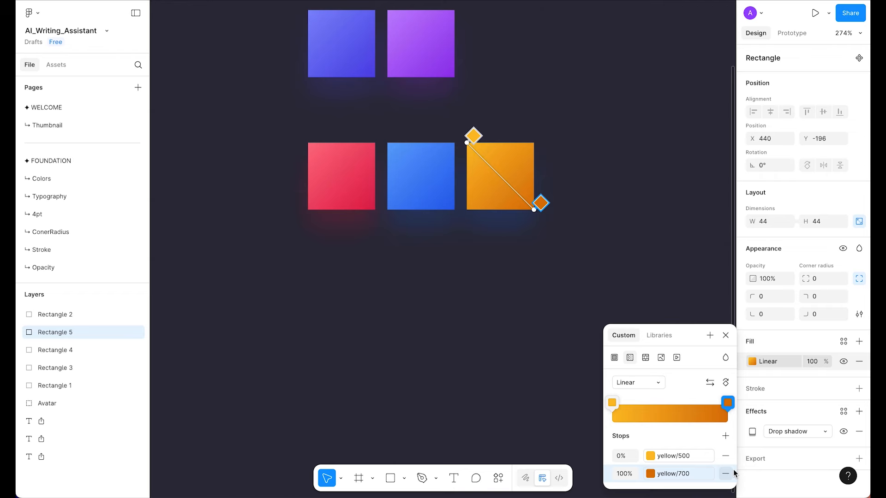
- Recolour the yellow square's drop shadow with yellow/700 sampled from its fill and set its opacity to 25%
{"action": "left_click", "coordinate": [752, 432]}
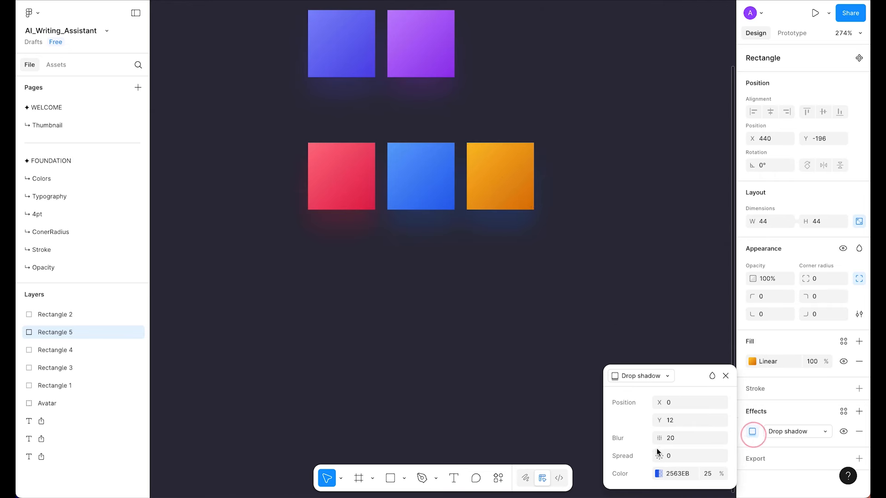
{"action": "left_click", "coordinate": [660, 474]}
{"action": "left_click", "coordinate": [484, 388]}
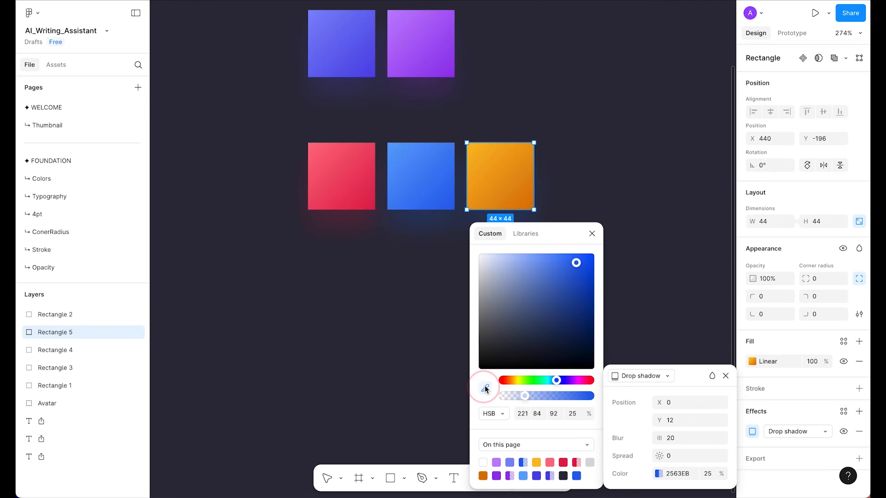
{"action": "left_click", "coordinate": [523, 205]}
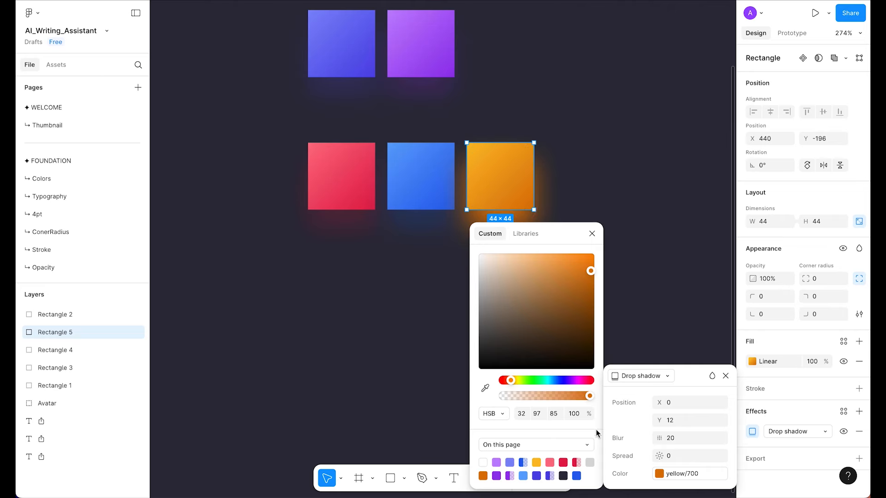
{"action": "left_click", "coordinate": [575, 414]}
{"action": "type", "text": "2"}
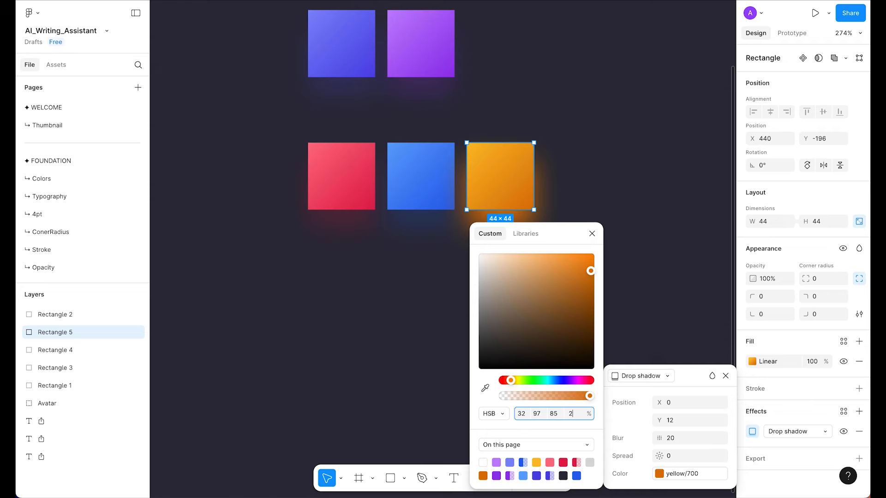
{"action": "type", "text": "0"}
{"action": "key", "text": "Return"}
{"action": "left_click", "coordinate": [380, 273]}
- Duplicate the yellow square alongside at X 492 and set the duplicate's 0% gradient stop to the library colour cyan/500
{"action": "scroll", "coordinate": [441, 296], "scroll_direction": "down", "scroll_amount": 4}
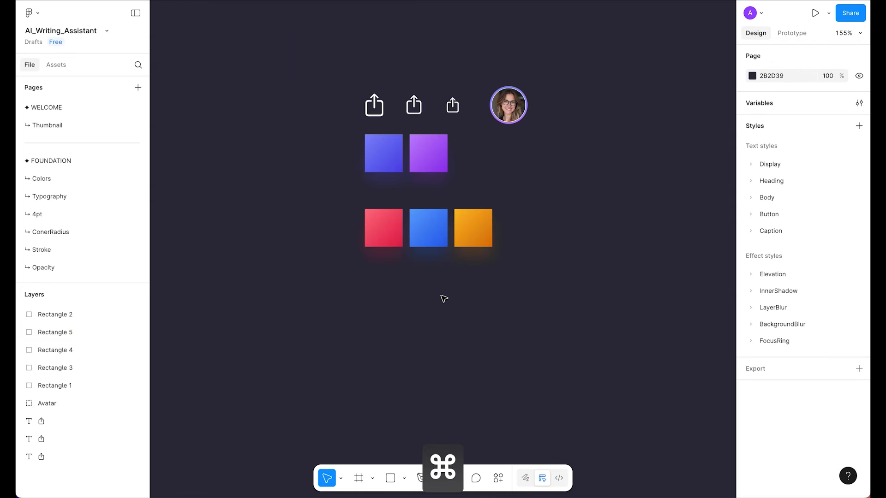
{"action": "scroll", "coordinate": [443, 297], "scroll_direction": "up", "scroll_amount": 3}
{"action": "left_click_drag", "start_coordinate": [478, 215], "coordinate": [540, 218]}
{"action": "left_click", "coordinate": [752, 362]}
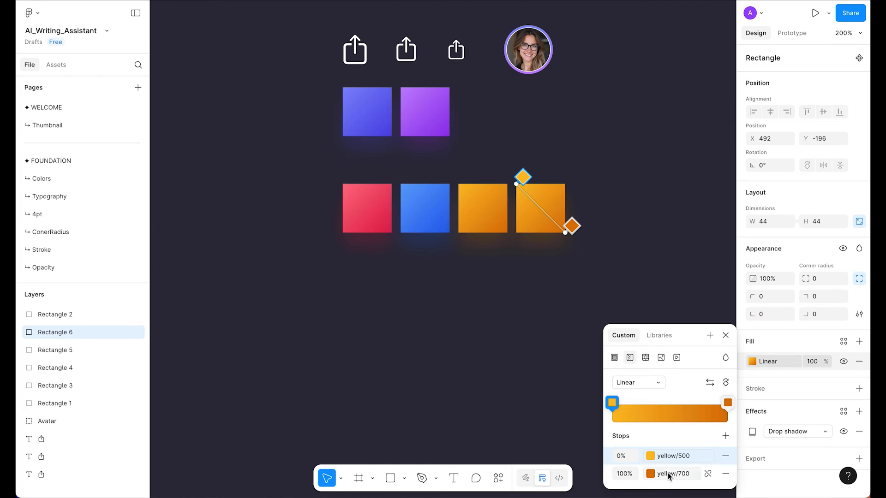
{"action": "left_click", "coordinate": [669, 457]}
{"action": "scroll", "coordinate": [528, 436], "scroll_direction": "down", "scroll_amount": 2}
{"action": "scroll", "coordinate": [528, 437], "scroll_direction": "up", "scroll_amount": 3}
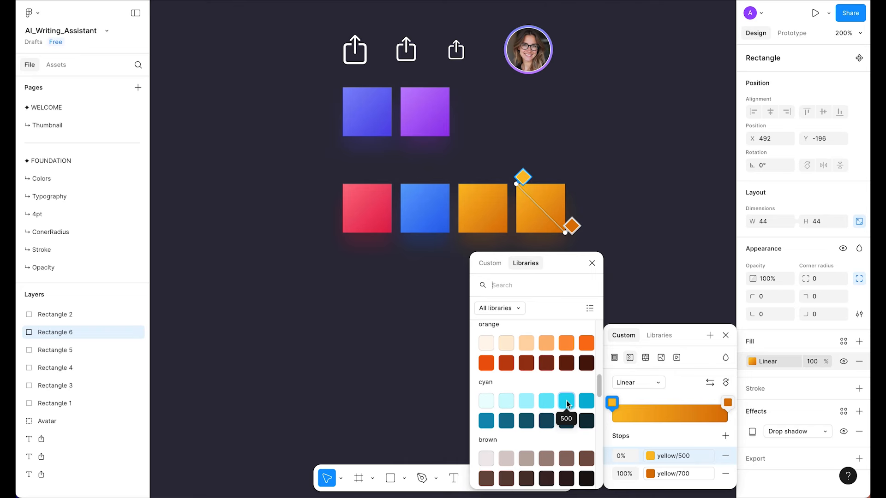
{"action": "scroll", "coordinate": [568, 404], "scroll_direction": "up", "scroll_amount": 1}
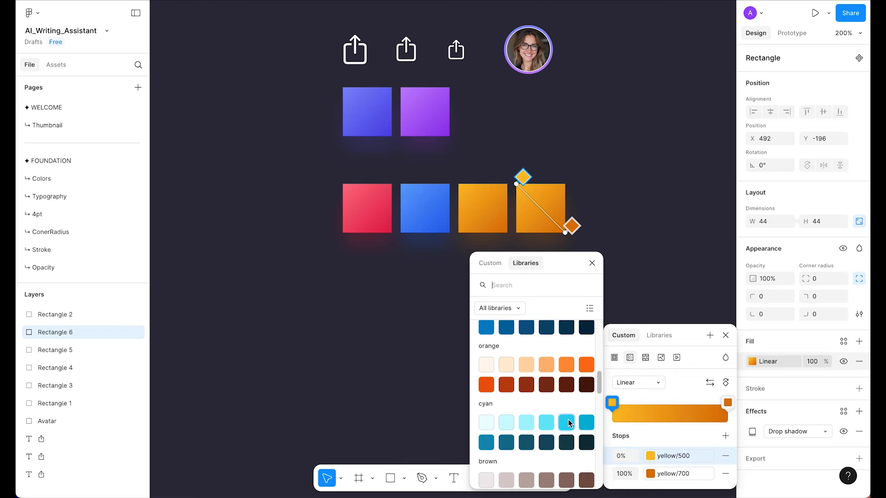
{"action": "left_click", "coordinate": [567, 422]}
- Set the 100% gradient stop of the square at X 492 to the library colour cyan/700
{"action": "left_click", "coordinate": [673, 470]}
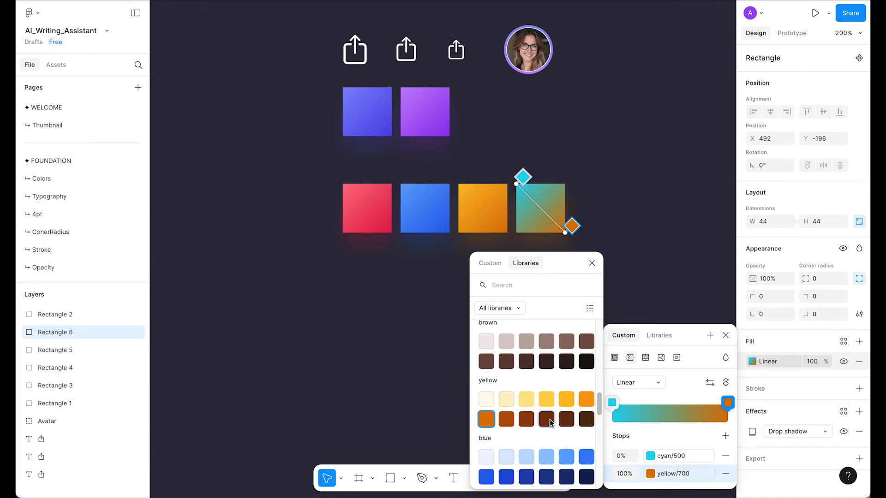
{"action": "scroll", "coordinate": [571, 427], "scroll_direction": "up", "scroll_amount": 1}
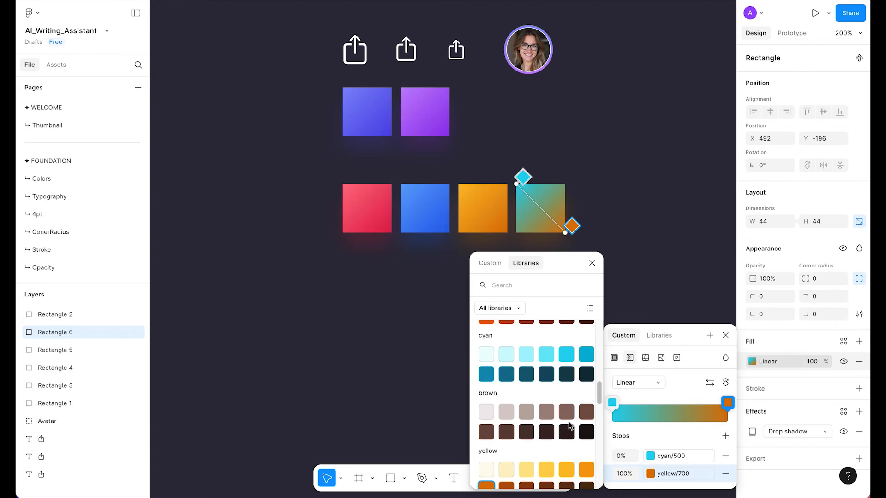
{"action": "left_click", "coordinate": [486, 374]}
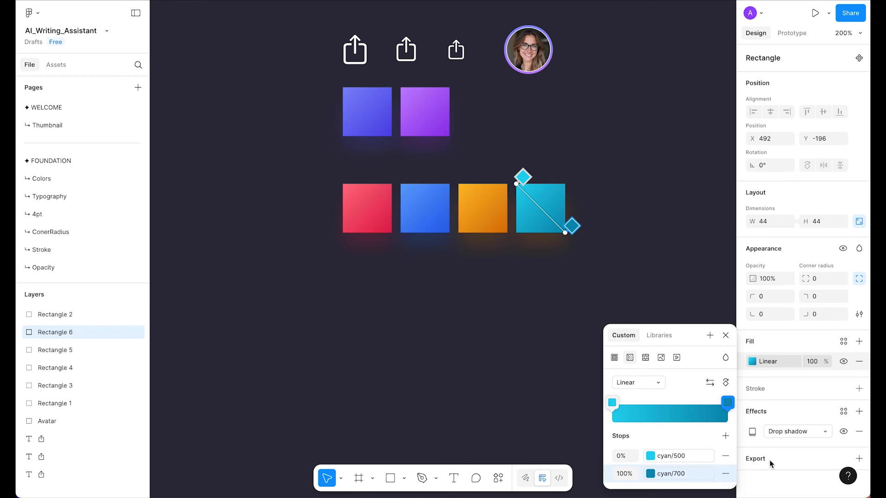
- Recolour the cyan square's drop shadow with cyan/700 sampled from its fill and set its opacity to 25%
{"action": "left_click", "coordinate": [752, 432]}
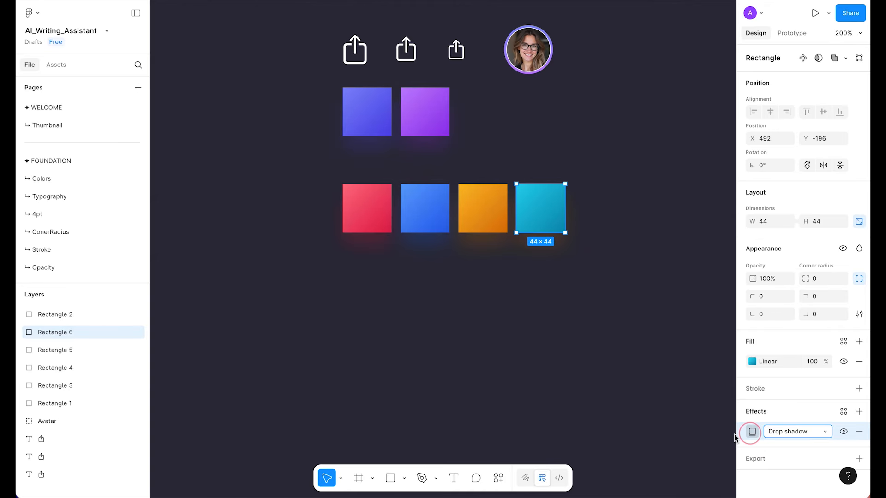
{"action": "left_click", "coordinate": [659, 474]}
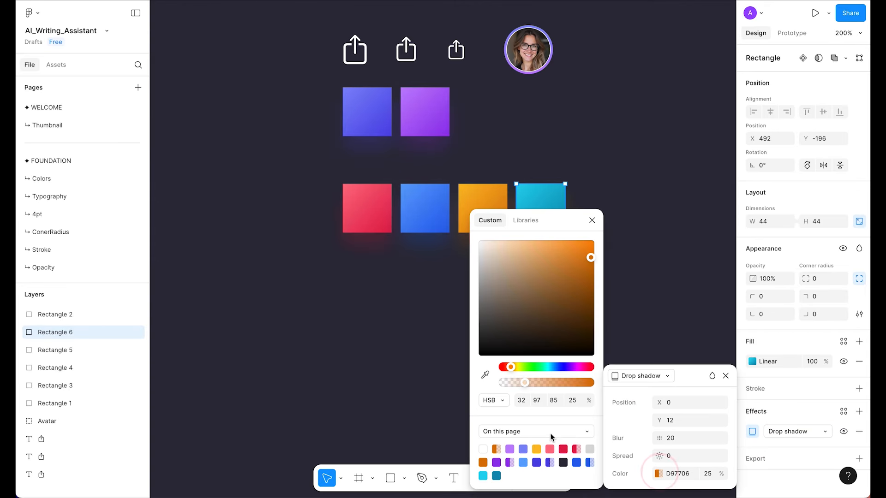
{"action": "left_click", "coordinate": [485, 375]}
{"action": "scroll", "coordinate": [565, 185], "scroll_direction": "down", "scroll_amount": 5}
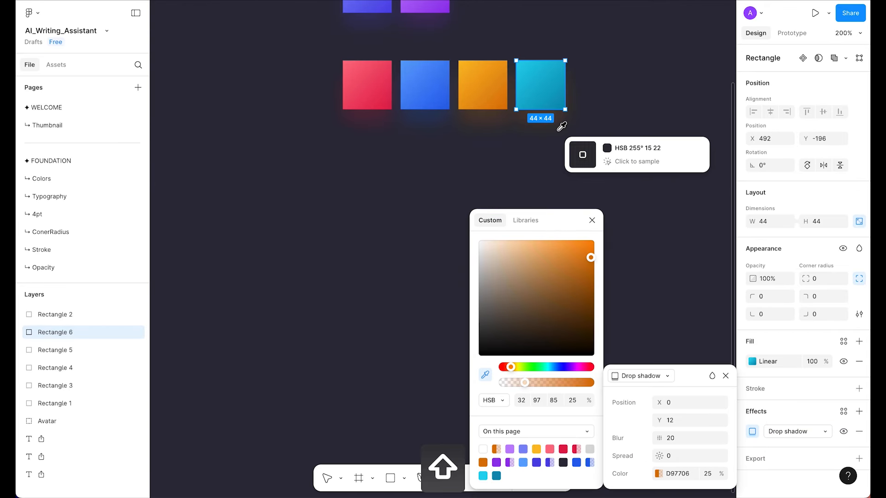
{"action": "left_click", "coordinate": [561, 105]}
{"action": "left_click", "coordinate": [581, 400]}
{"action": "type", "text": "25"}
{"action": "key", "text": "Return"}
{"action": "left_click", "coordinate": [642, 94]}
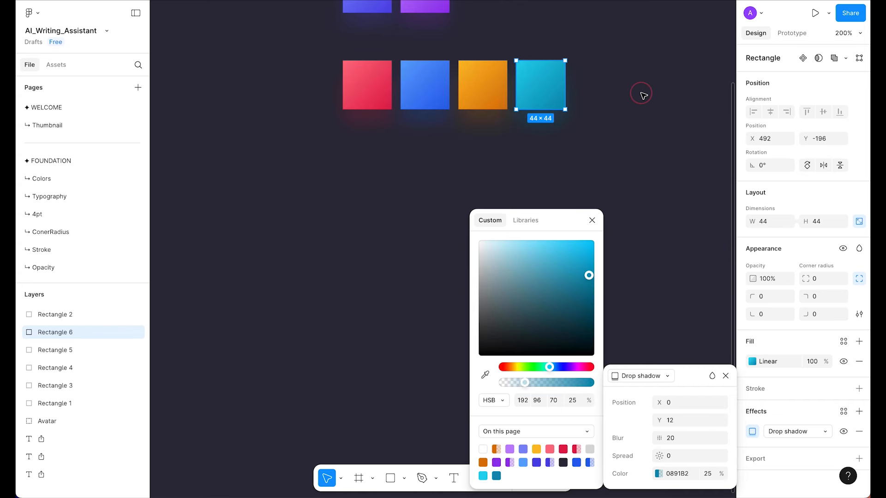
- Duplicate the cyan square alongside at X 544 and set the duplicate's 0% gradient stop to the library colour pink/500
{"action": "scroll", "coordinate": [632, 101], "scroll_direction": "up", "scroll_amount": 3}
{"action": "left_click", "coordinate": [477, 169]}
{"action": "left_click_drag", "start_coordinate": [495, 183], "coordinate": [561, 181]}
{"action": "left_click", "coordinate": [753, 362]}
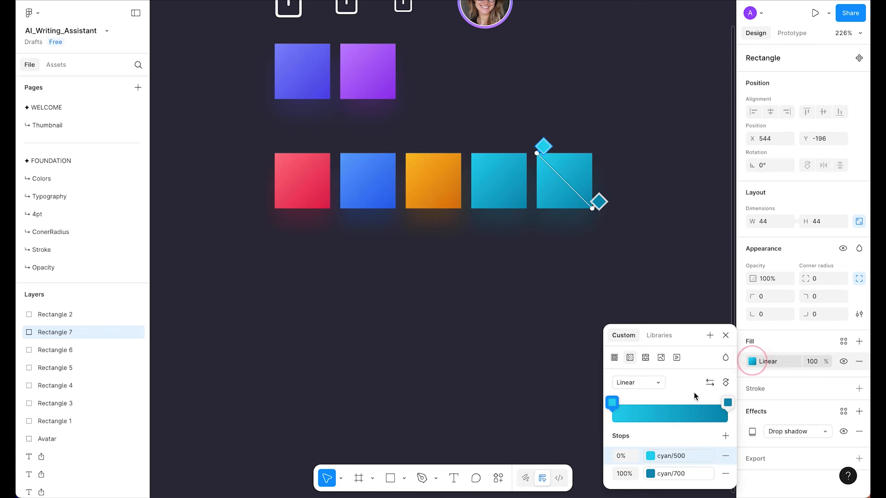
{"action": "left_click", "coordinate": [666, 458]}
{"action": "scroll", "coordinate": [567, 423], "scroll_direction": "down", "scroll_amount": 5}
{"action": "scroll", "coordinate": [568, 423], "scroll_direction": "down", "scroll_amount": 3}
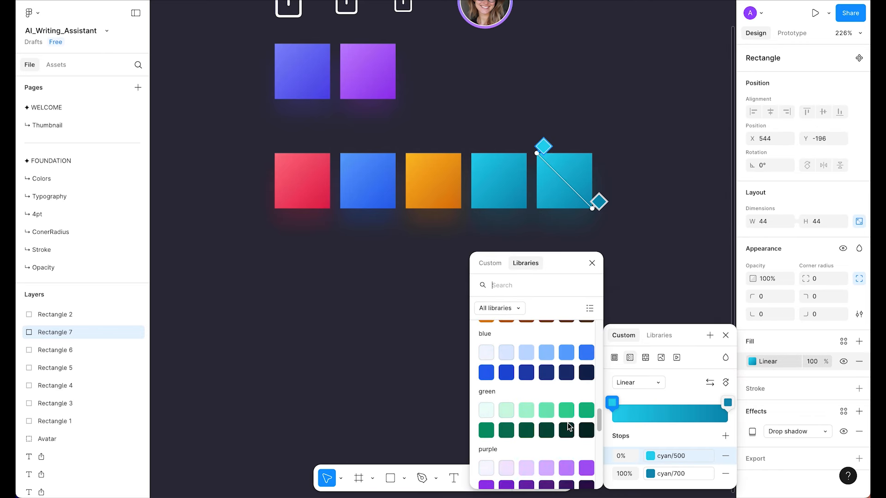
{"action": "scroll", "coordinate": [570, 426], "scroll_direction": "down", "scroll_amount": 5}
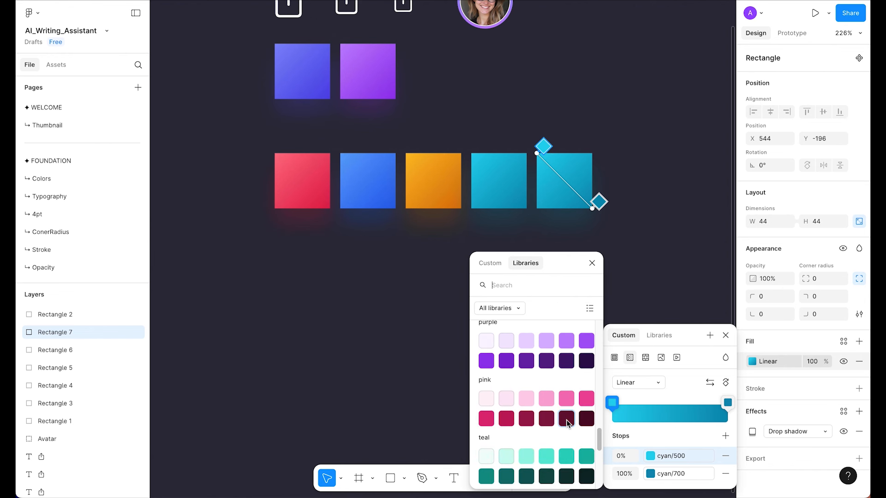
{"action": "left_click", "coordinate": [572, 391]}
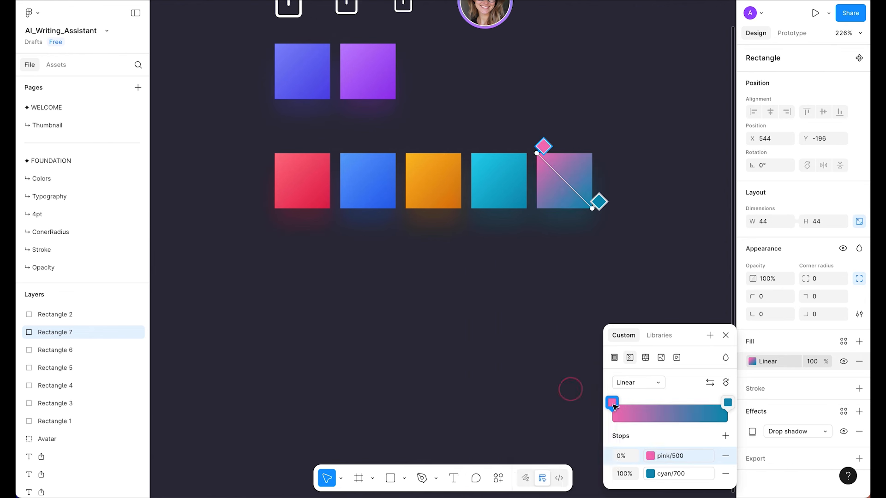
- Set the 100% gradient stop of the square at X 544 to the library colour pink/700
{"action": "left_click", "coordinate": [666, 474]}
{"action": "scroll", "coordinate": [581, 397], "scroll_direction": "down", "scroll_amount": 6}
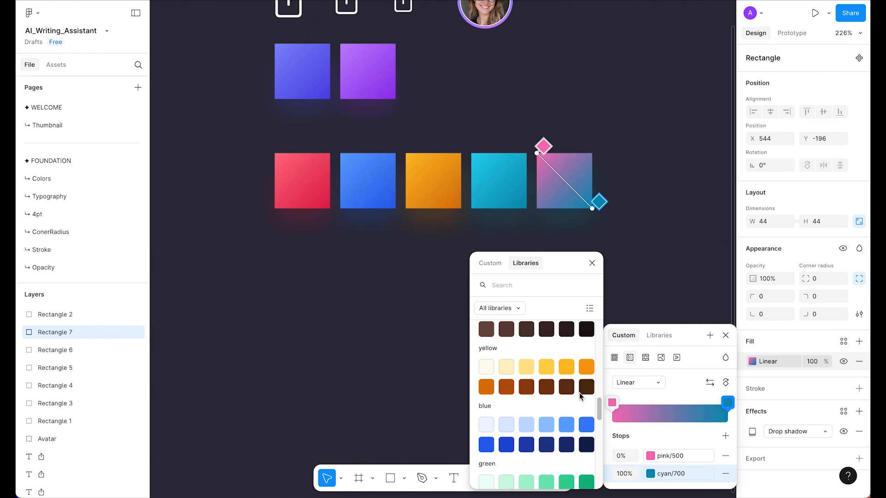
{"action": "scroll", "coordinate": [577, 400], "scroll_direction": "down", "scroll_amount": 5}
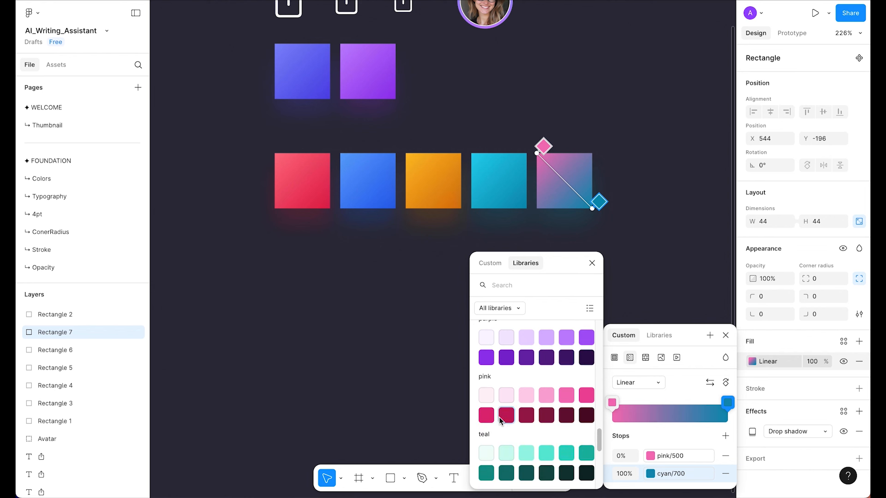
{"action": "left_click", "coordinate": [485, 417]}
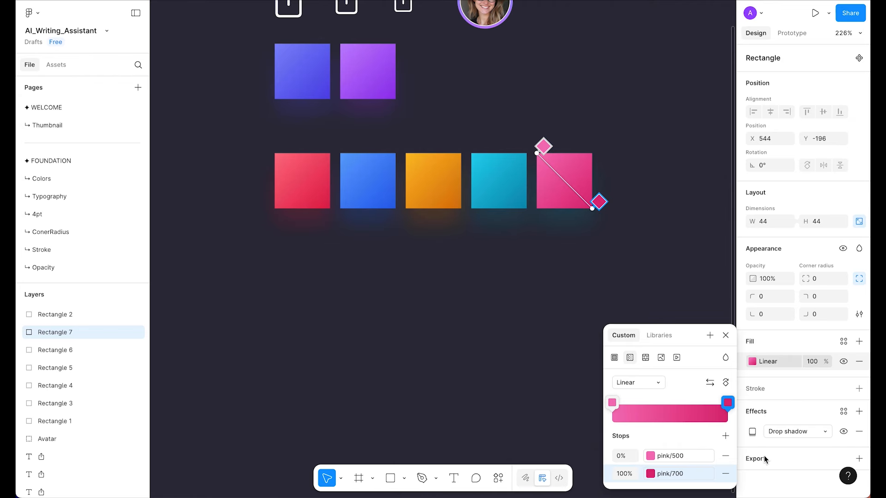
- Recolour the pink square's drop shadow with pink/700 sampled from its fill and set its opacity to 25%
{"action": "left_click", "coordinate": [753, 431]}
{"action": "left_click", "coordinate": [659, 474]}
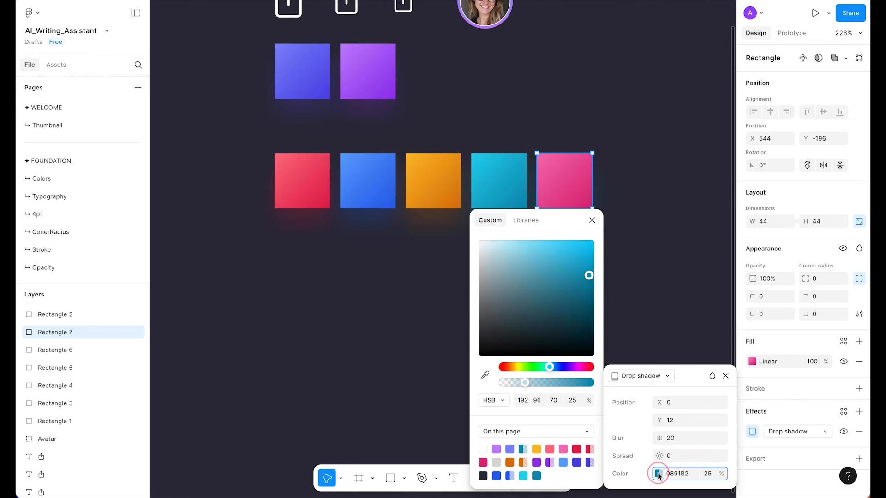
{"action": "left_click", "coordinate": [486, 375]}
{"action": "scroll", "coordinate": [625, 143], "scroll_direction": "down", "scroll_amount": 2}
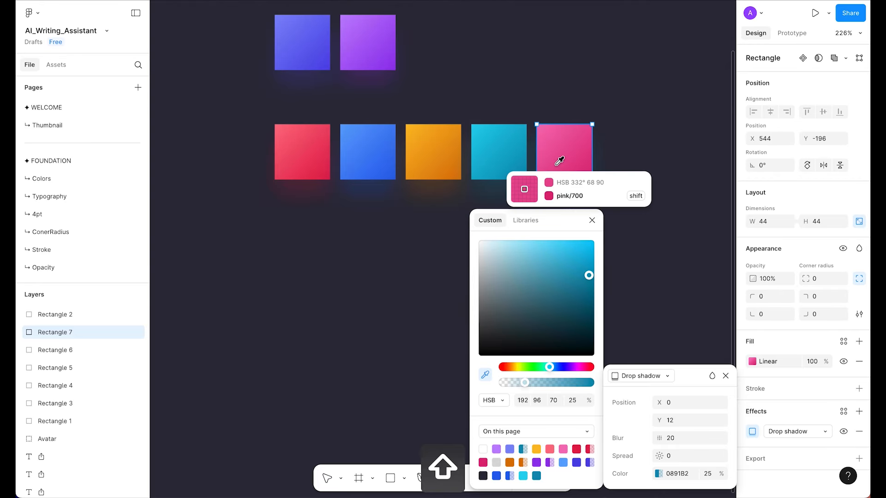
{"action": "left_click", "coordinate": [562, 150]}
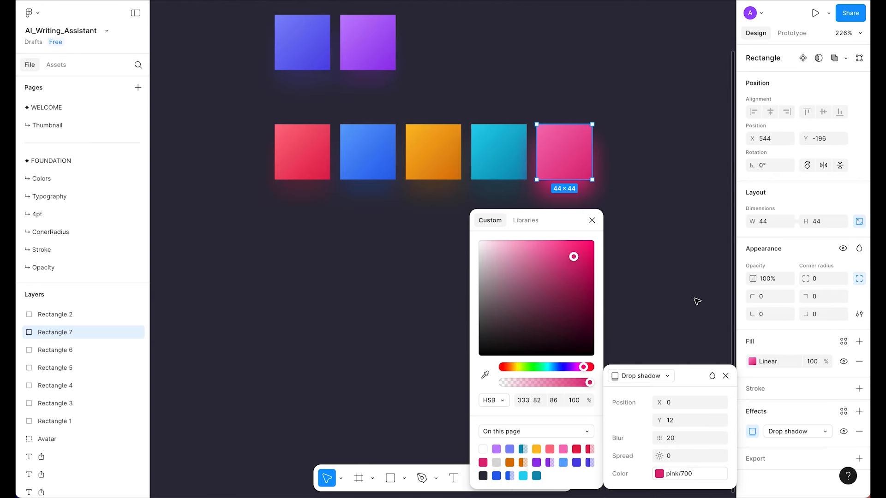
{"action": "left_click", "coordinate": [581, 397]}
{"action": "type", "text": "25"}
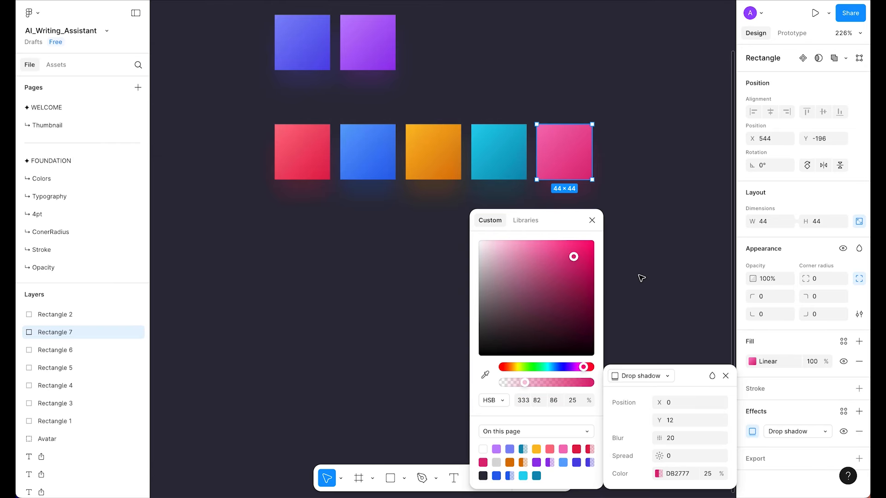
{"action": "left_click", "coordinate": [644, 266]}
- Place a duplicate of the pink square alongside it at X 596, Y -196
{"action": "left_click_drag", "start_coordinate": [557, 158], "coordinate": [622, 159]}
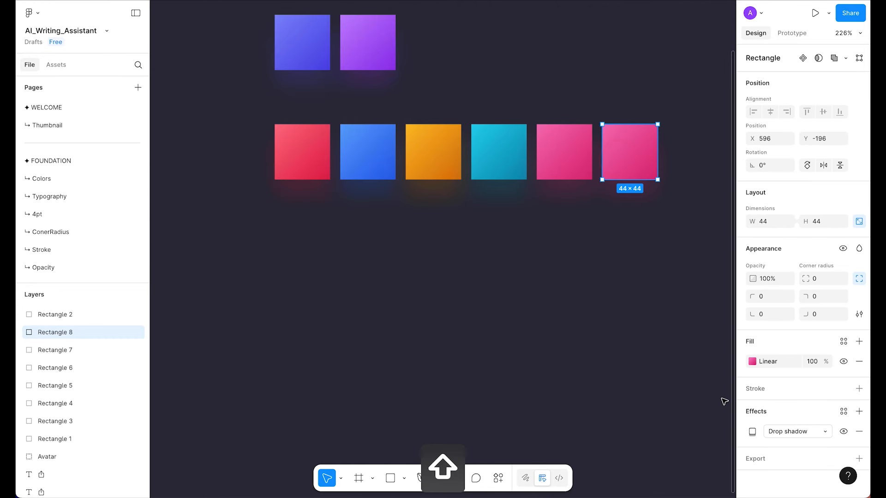
- Set the gradient stops of the square at X 596 to the library colours teal/500 at 0% and teal/700 at 100%
{"action": "left_click", "coordinate": [751, 363]}
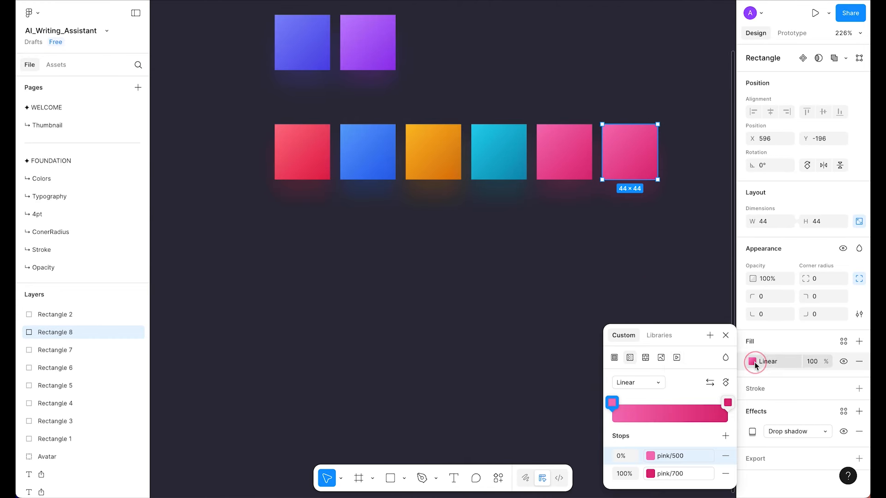
{"action": "left_click", "coordinate": [667, 456]}
{"action": "scroll", "coordinate": [520, 431], "scroll_direction": "down", "scroll_amount": 3}
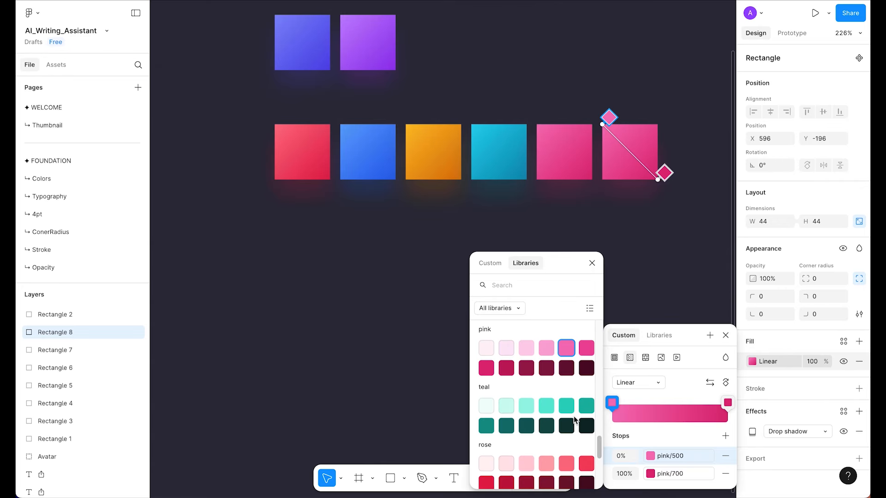
{"action": "left_click", "coordinate": [568, 406]}
{"action": "left_click", "coordinate": [670, 478]}
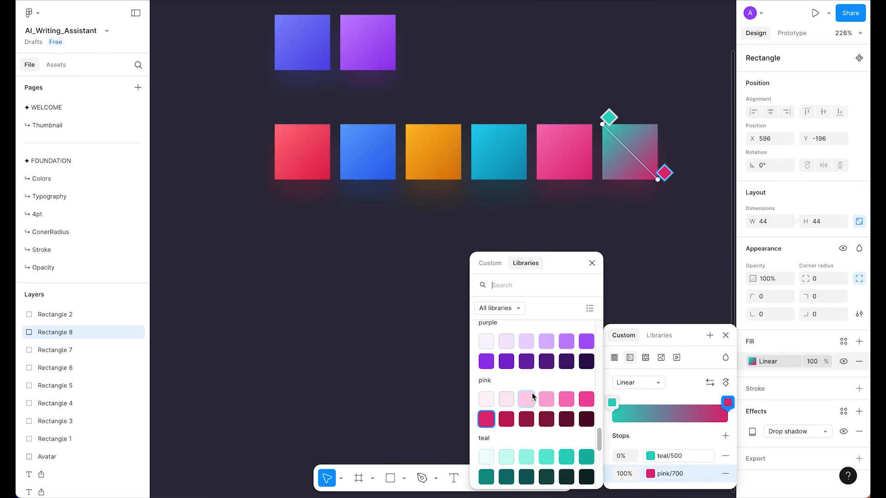
{"action": "left_click", "coordinate": [487, 441]}
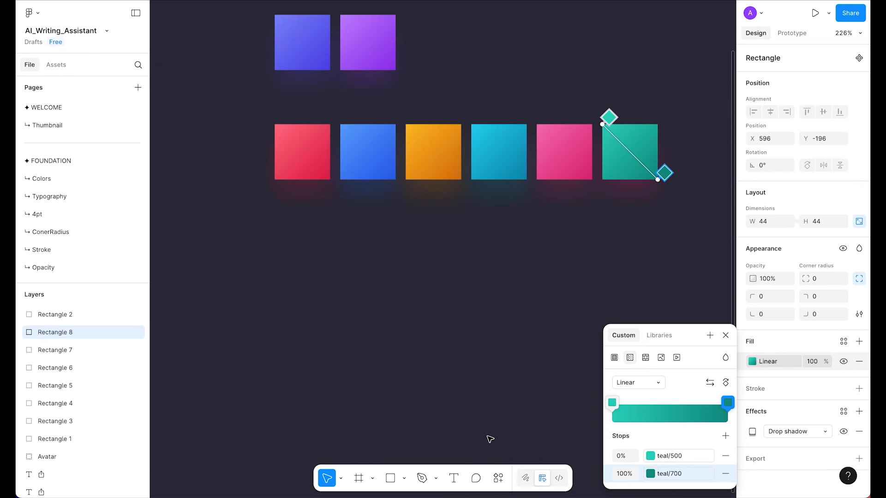
- Recolour the teal square's drop shadow with teal/700 sampled from its fill and set its opacity to 25%
{"action": "left_click", "coordinate": [753, 432]}
{"action": "left_click", "coordinate": [659, 474]}
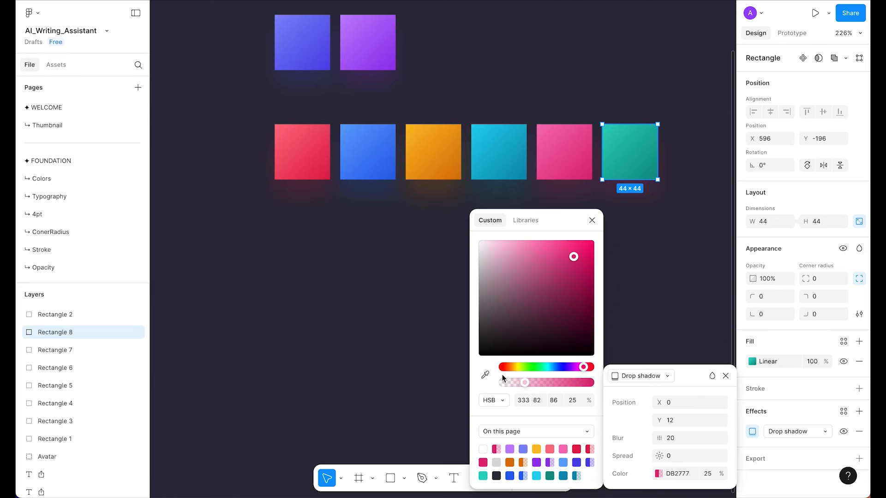
{"action": "left_click", "coordinate": [485, 375]}
{"action": "left_click", "coordinate": [648, 168]}
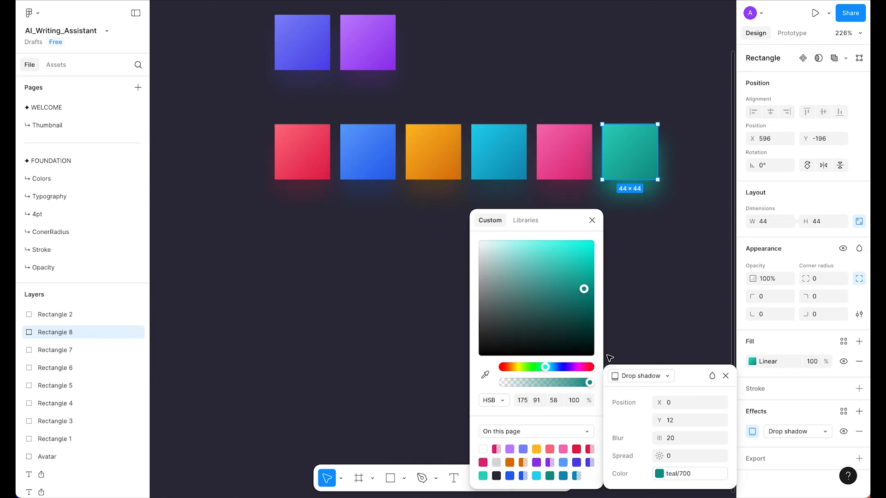
{"action": "left_click", "coordinate": [582, 398]}
{"action": "type", "text": "20"}
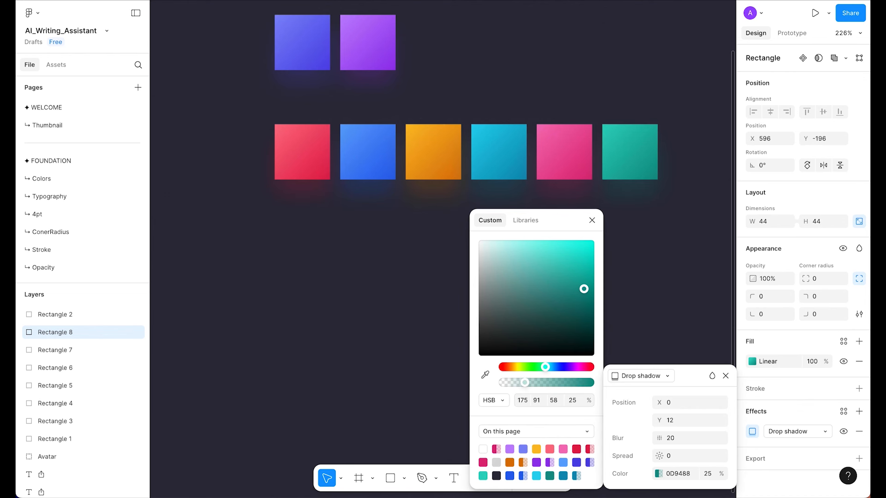
{"action": "left_click", "coordinate": [636, 295]}
- Place a duplicate of the teal square alongside it at X 648, Y -196
{"action": "scroll", "coordinate": [637, 298], "scroll_direction": "down", "scroll_amount": 2}
{"action": "scroll", "coordinate": [637, 298], "scroll_direction": "up", "scroll_amount": 2}
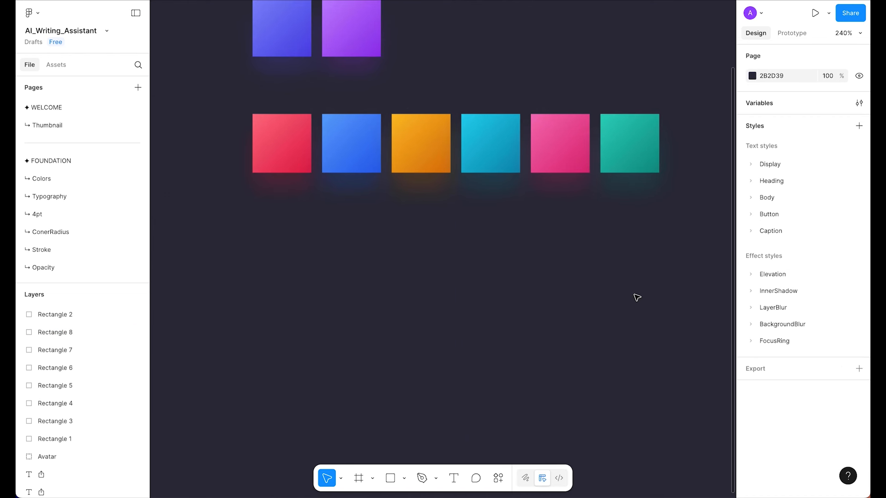
{"action": "scroll", "coordinate": [600, 296], "scroll_direction": "right", "scroll_amount": 3}
{"action": "left_click", "coordinate": [553, 189]}
{"action": "left_click_drag", "start_coordinate": [553, 190], "coordinate": [623, 189]}
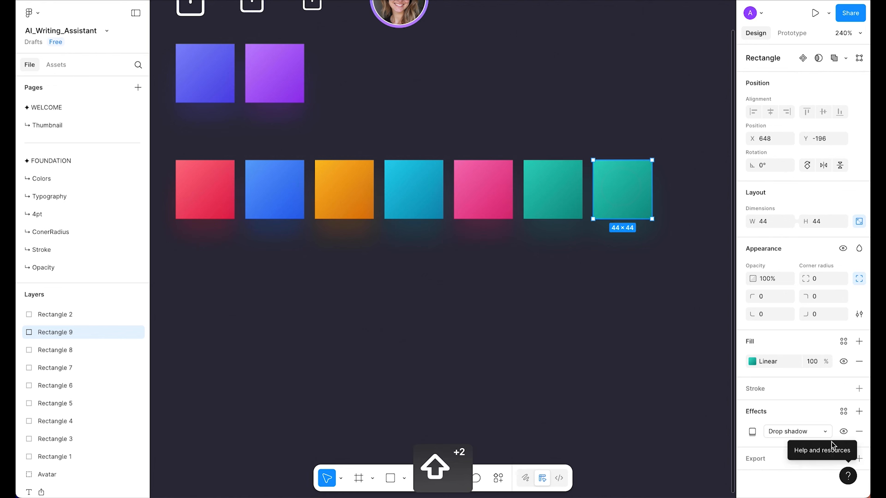
- Set the gradient stops of the square at X 648 to the library colours lime/500 at 0% and lime/700 at 100%
{"action": "left_click", "coordinate": [752, 361]}
{"action": "left_click", "coordinate": [667, 456]}
{"action": "scroll", "coordinate": [543, 425], "scroll_direction": "down", "scroll_amount": 5}
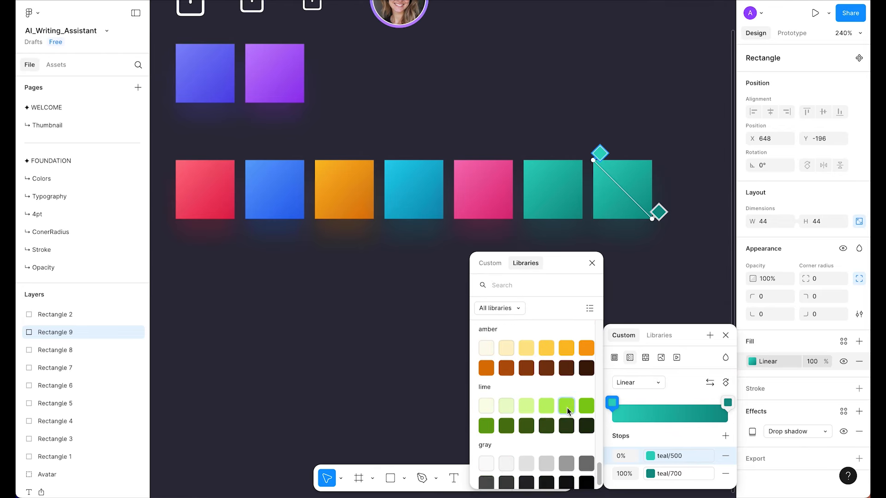
{"action": "left_click", "coordinate": [567, 407]}
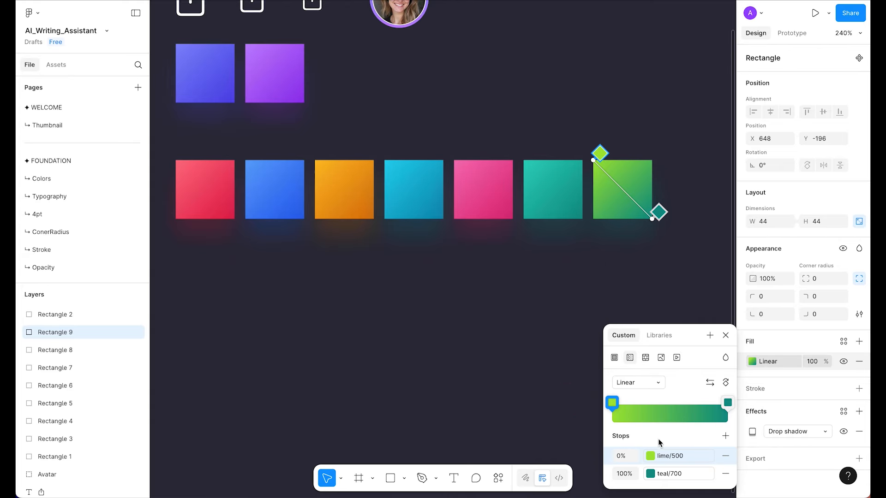
{"action": "left_click", "coordinate": [667, 474]}
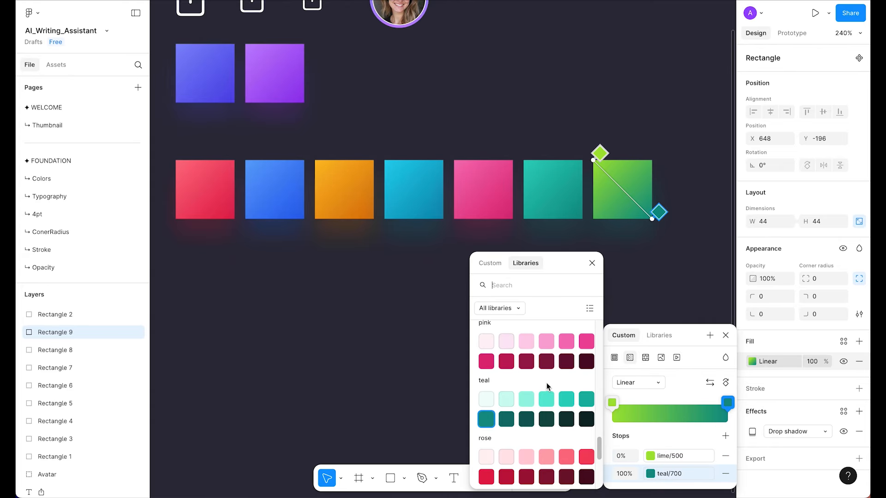
{"action": "scroll", "coordinate": [547, 387], "scroll_direction": "down", "scroll_amount": 2}
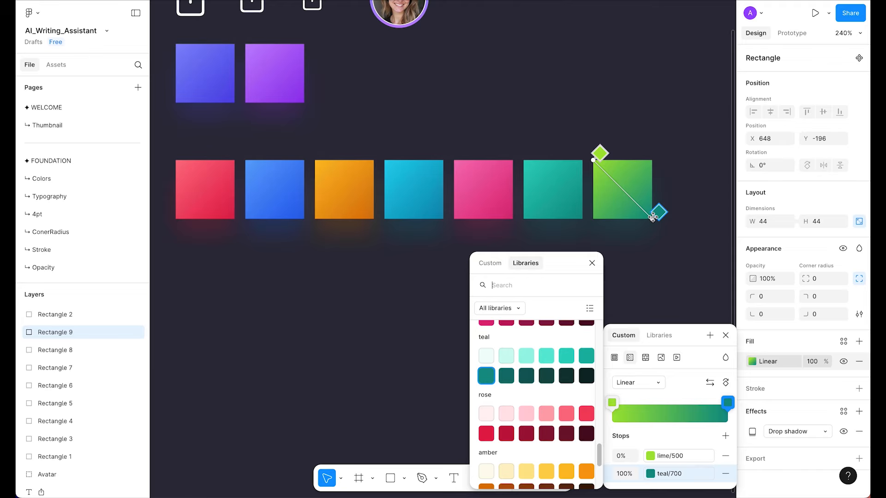
{"action": "scroll", "coordinate": [524, 434], "scroll_direction": "down", "scroll_amount": 4}
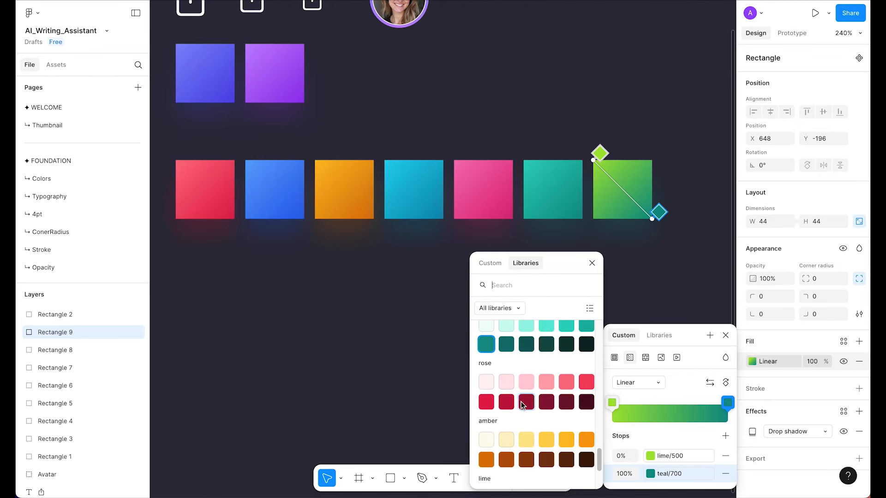
{"action": "left_click", "coordinate": [486, 469]}
- Recolour the lime square's drop shadow with lime/700 sampled from its fill and set its opacity to 25%
{"action": "left_click", "coordinate": [752, 432]}
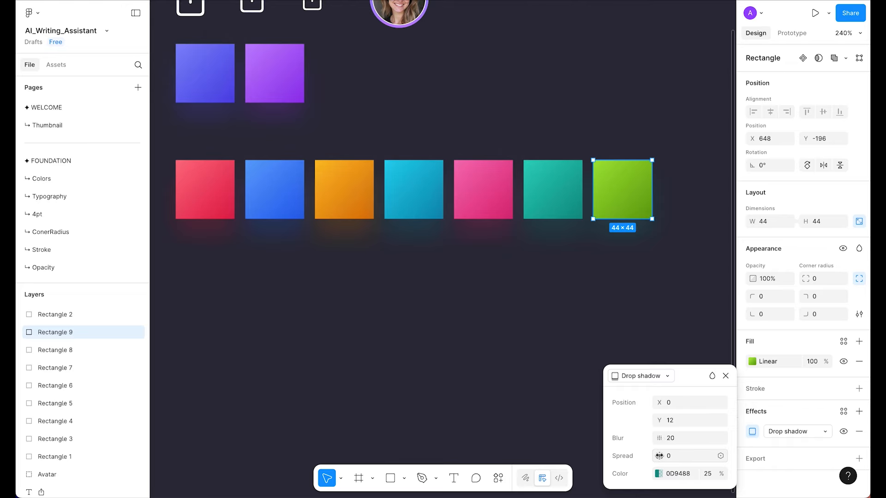
{"action": "left_click", "coordinate": [659, 474]}
{"action": "left_click", "coordinate": [487, 378]}
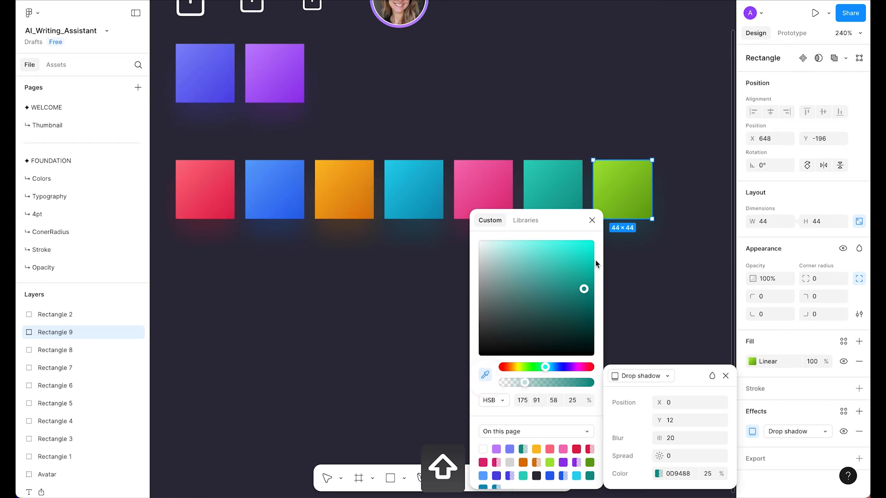
{"action": "left_click", "coordinate": [649, 216], "text": "shift"}
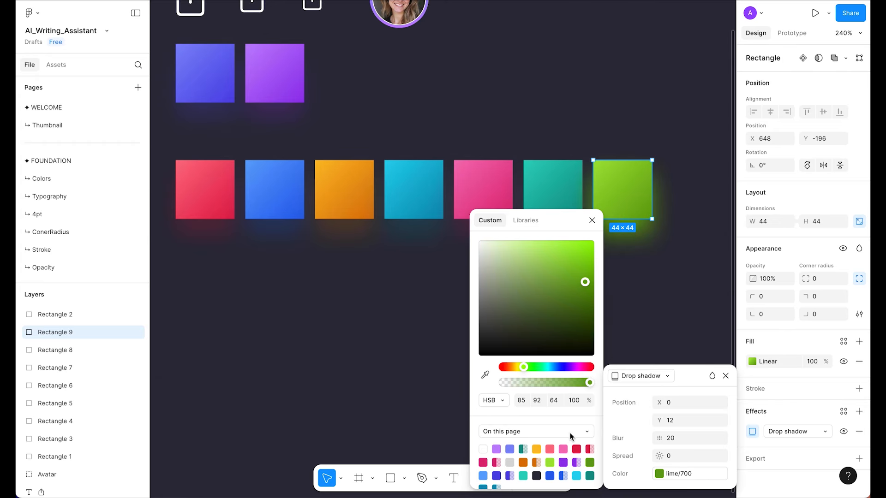
{"action": "left_click", "coordinate": [572, 401]}
{"action": "type", "text": "25"}
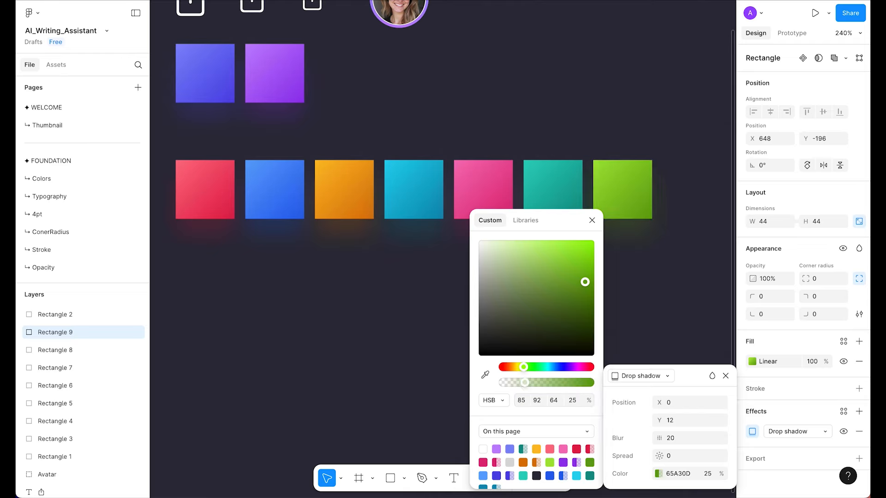
{"action": "left_click", "coordinate": [674, 274]}
- Place a duplicate of the lime square alongside it at X 700, Y -196
{"action": "scroll", "coordinate": [676, 275], "scroll_direction": "down", "scroll_amount": 3}
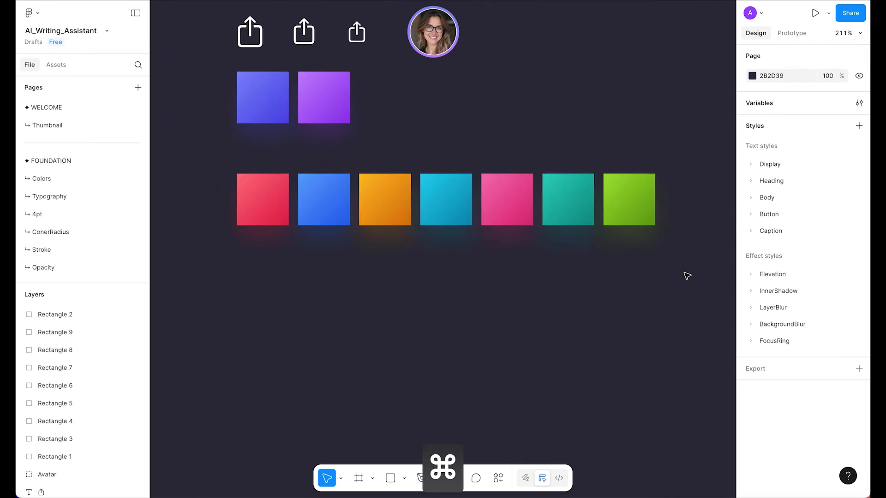
{"action": "scroll", "coordinate": [693, 217], "scroll_direction": "up", "scroll_amount": 3}
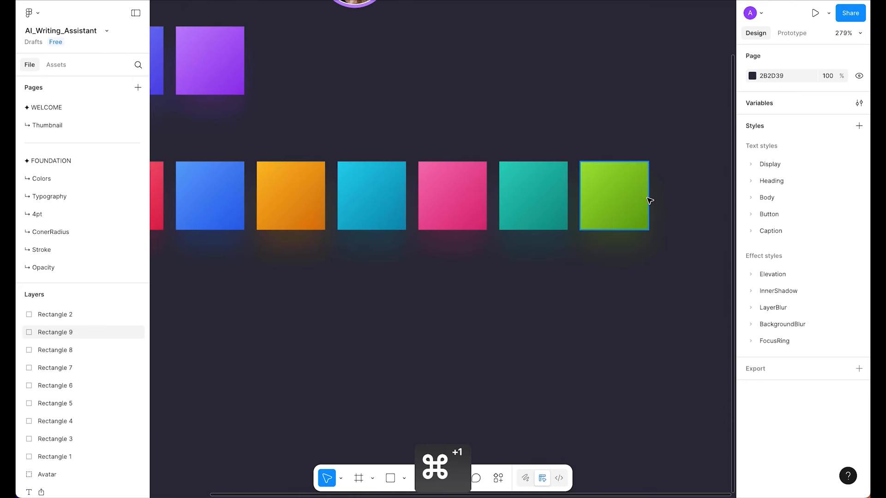
{"action": "left_click", "coordinate": [635, 197]}
{"action": "left_click_drag", "start_coordinate": [635, 198], "coordinate": [712, 192]}
{"action": "left_click_drag", "start_coordinate": [658, 302], "coordinate": [566, 314]}
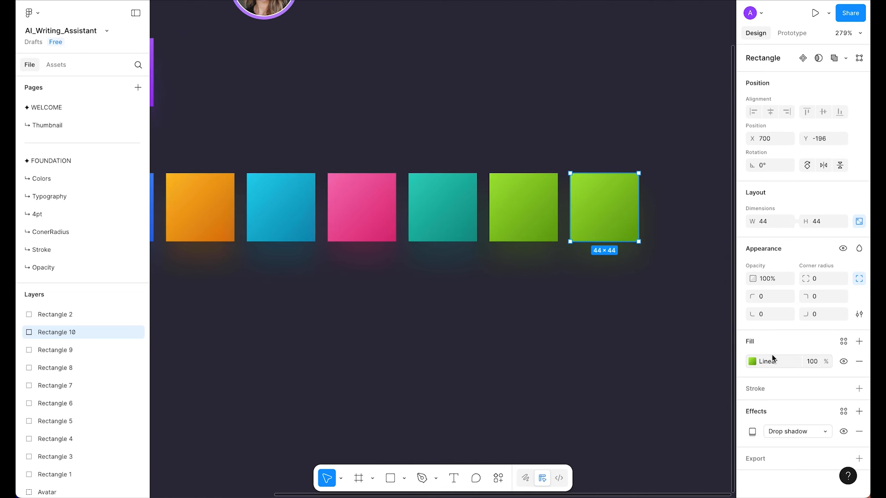
- Set the gradient stops of the square at X 700 to the library colours sky/500 at 0% and sky/700 at 100%
{"action": "left_click", "coordinate": [752, 361]}
{"action": "left_click", "coordinate": [651, 456]}
{"action": "scroll", "coordinate": [548, 402], "scroll_direction": "down", "scroll_amount": 5}
{"action": "scroll", "coordinate": [549, 402], "scroll_direction": "up", "scroll_amount": 3}
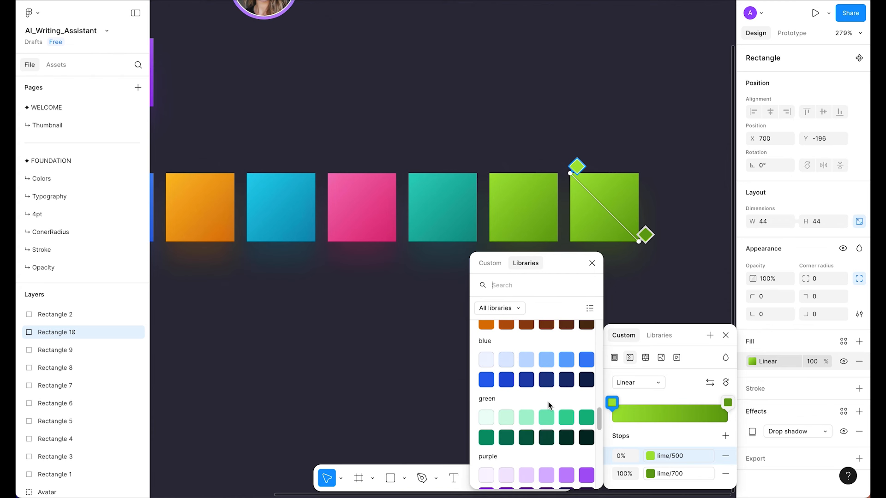
{"action": "scroll", "coordinate": [548, 402], "scroll_direction": "up", "scroll_amount": 5}
{"action": "scroll", "coordinate": [548, 403], "scroll_direction": "up", "scroll_amount": 2}
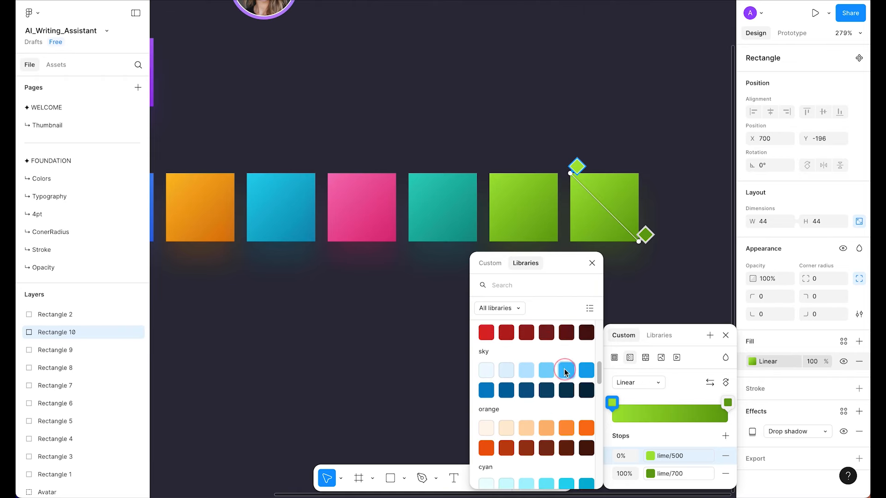
{"action": "left_click", "coordinate": [564, 372]}
{"action": "left_click", "coordinate": [660, 474]}
{"action": "scroll", "coordinate": [554, 372], "scroll_direction": "down", "scroll_amount": 5}
{"action": "scroll", "coordinate": [552, 372], "scroll_direction": "up", "scroll_amount": 6}
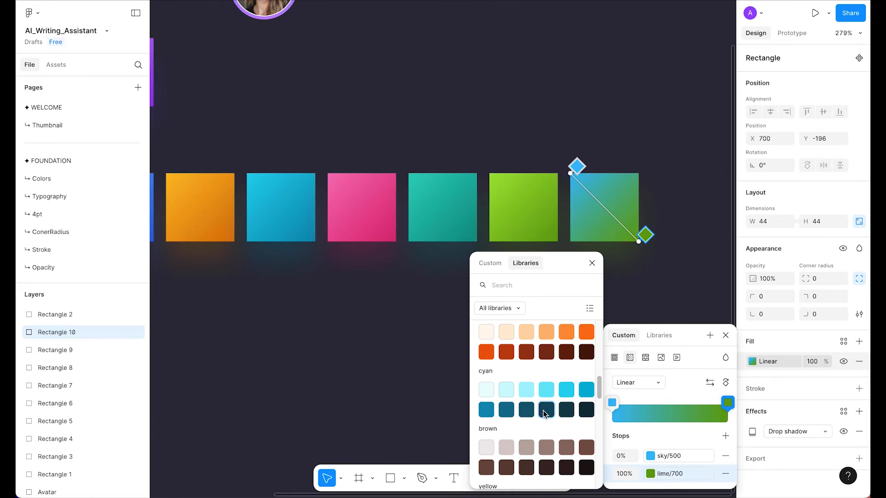
{"action": "scroll", "coordinate": [546, 412], "scroll_direction": "up", "scroll_amount": 3}
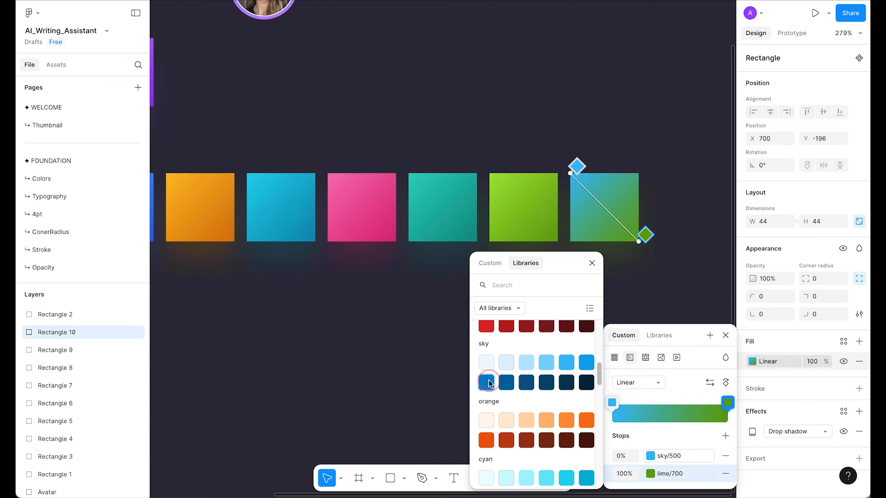
{"action": "left_click", "coordinate": [488, 382]}
- Recolour the sky blue square's drop shadow with sky/700 sampled from its fill and lower the shadow's opacity
{"action": "left_click", "coordinate": [753, 432]}
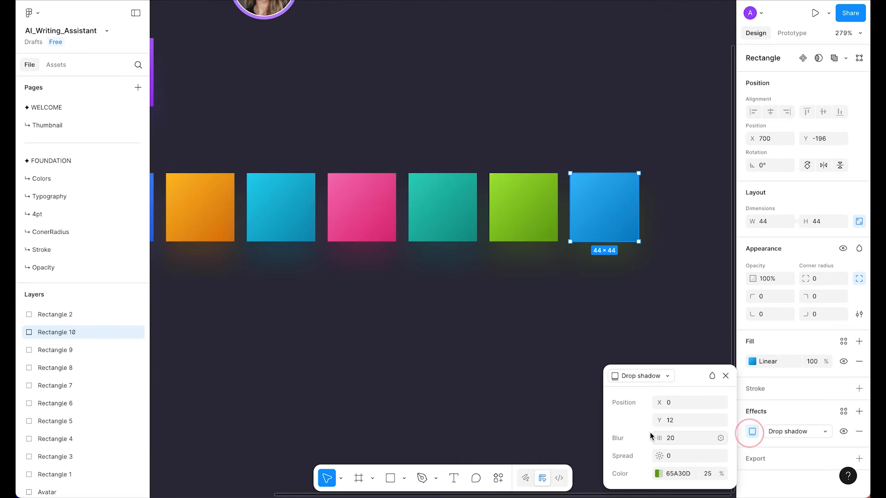
{"action": "left_click", "coordinate": [658, 474]}
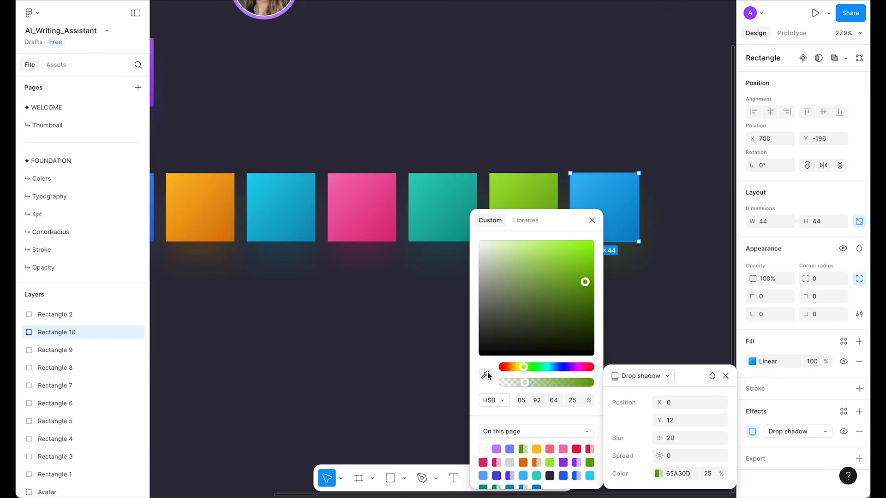
{"action": "left_click", "coordinate": [485, 375]}
{"action": "key", "text": "shift"}
{"action": "left_click", "coordinate": [630, 233]}
{"action": "left_click", "coordinate": [577, 401]}
{"action": "type", "text": "2"}
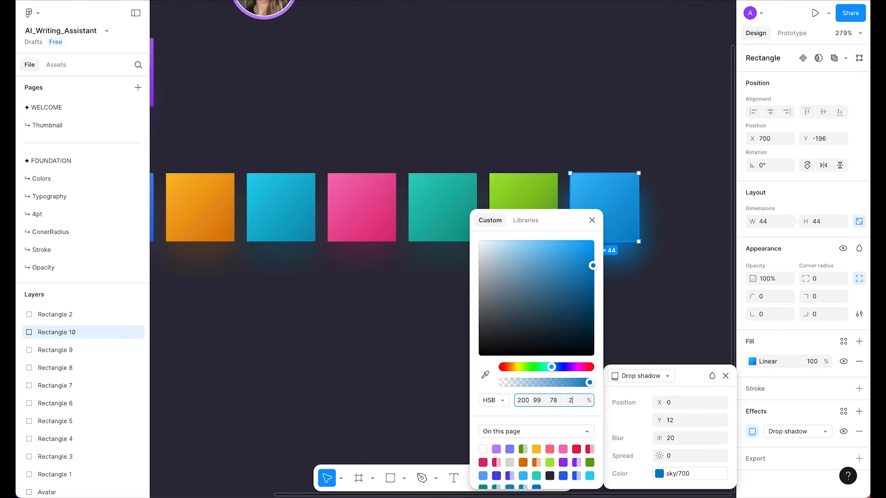
{"action": "type", "text": "0"}
{"action": "key", "text": "Return"}
{"action": "left_click", "coordinate": [685, 325]}
- Save the design file with the completed row of gradient squares
{"action": "scroll", "coordinate": [687, 326], "scroll_direction": "down", "scroll_amount": 5}
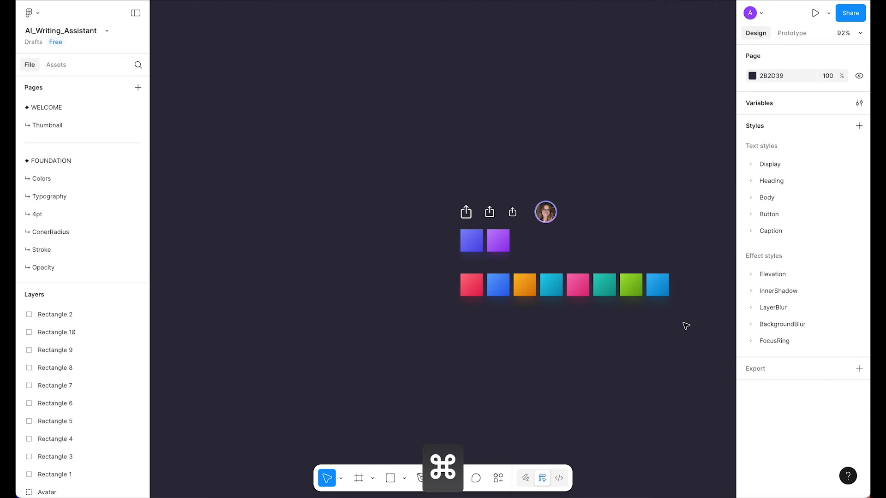
{"action": "scroll", "coordinate": [687, 325], "scroll_direction": "up", "scroll_amount": 5}
{"action": "key", "text": "super+s"}
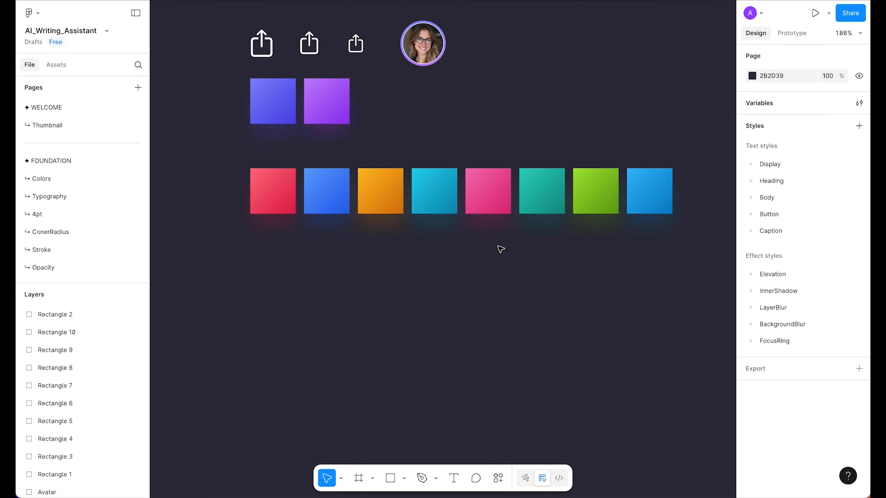
{"action": "key", "text": "super+s"}
- Add an iPhone 16 Pro frame (402 × 874) beside the gradient squares at X 784, Y -363
{"action": "scroll", "coordinate": [501, 249], "scroll_direction": "up", "scroll_amount": 2}
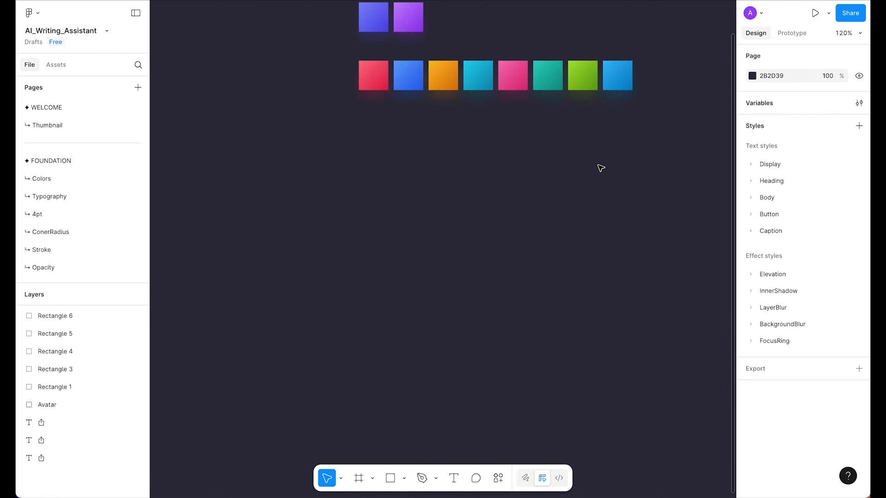
{"action": "scroll", "coordinate": [522, 204], "scroll_direction": "up", "scroll_amount": 3}
{"action": "scroll", "coordinate": [514, 211], "scroll_direction": "down", "scroll_amount": 2}
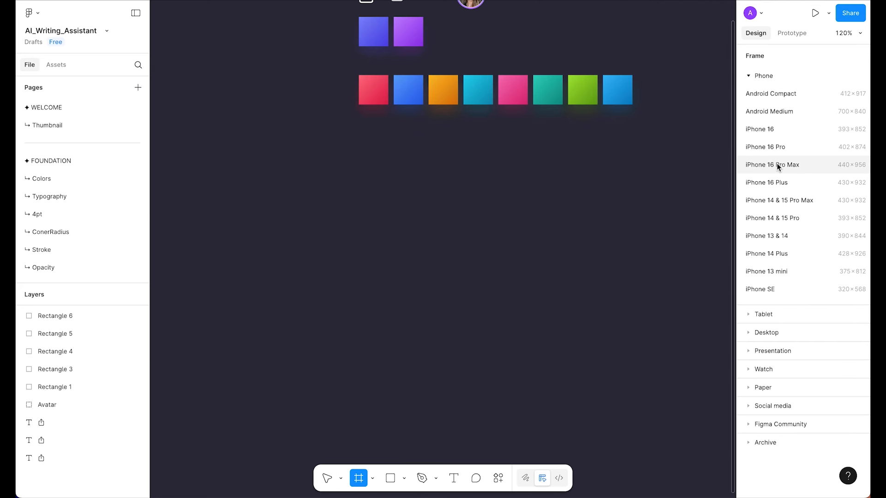
{"action": "left_click", "coordinate": [757, 146]}
{"action": "left_click", "coordinate": [640, 161]}
{"action": "left_click_drag", "start_coordinate": [641, 161], "coordinate": [548, 141]}
{"action": "scroll", "coordinate": [553, 184], "scroll_direction": "down", "scroll_amount": 1}
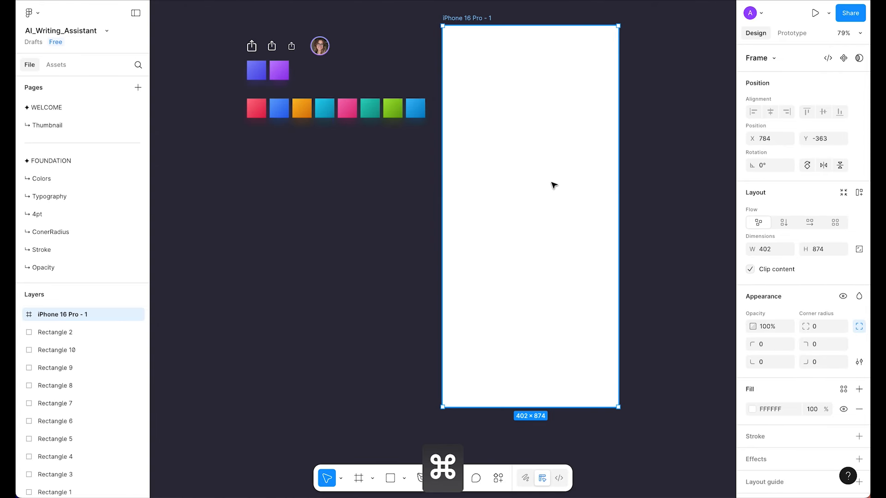
- Rename the iPhone 16 Pro frame to AI_Writing_Assitant/01_Home
{"action": "key", "text": "super+r"}
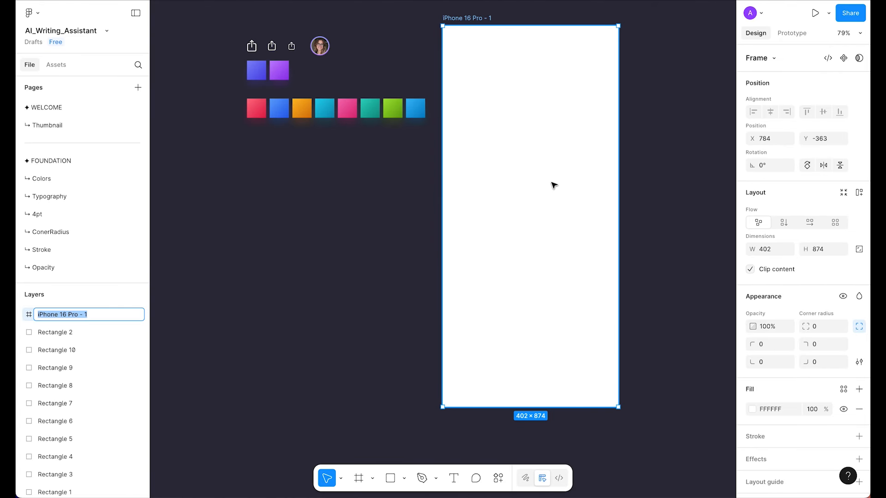
{"action": "type", "text": "AI_Writing"}
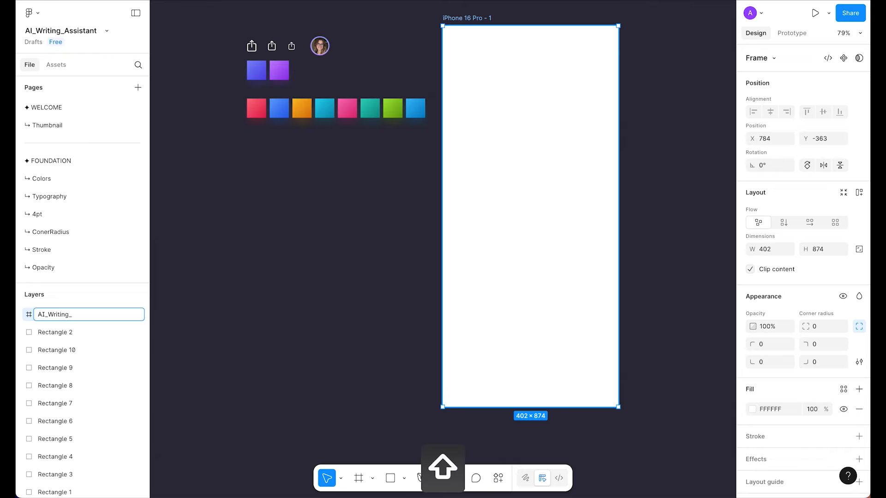
{"action": "type", "text": "_Assitan"}
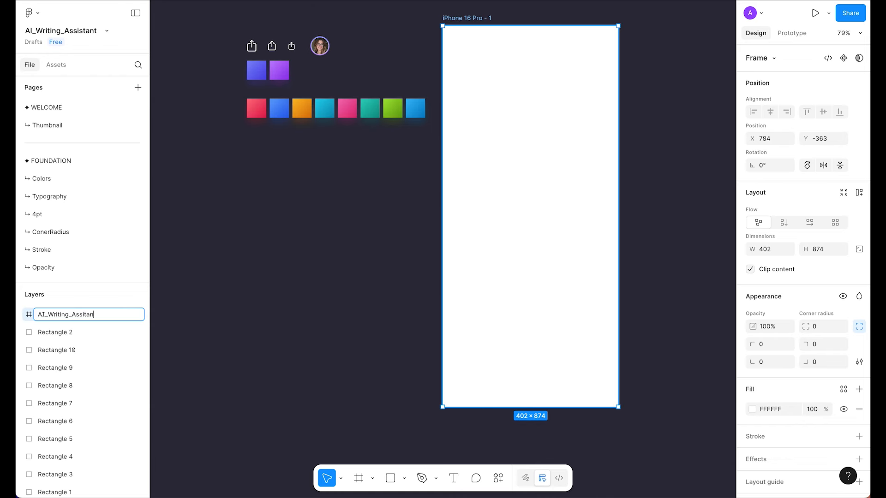
{"action": "type", "text": "t/"}
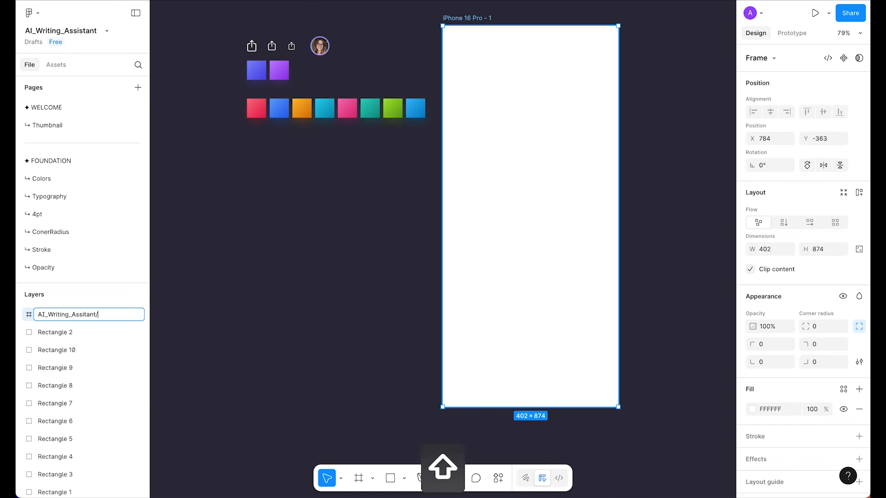
{"action": "type", "text": "HO"}
{"action": "type", "text": "01"}
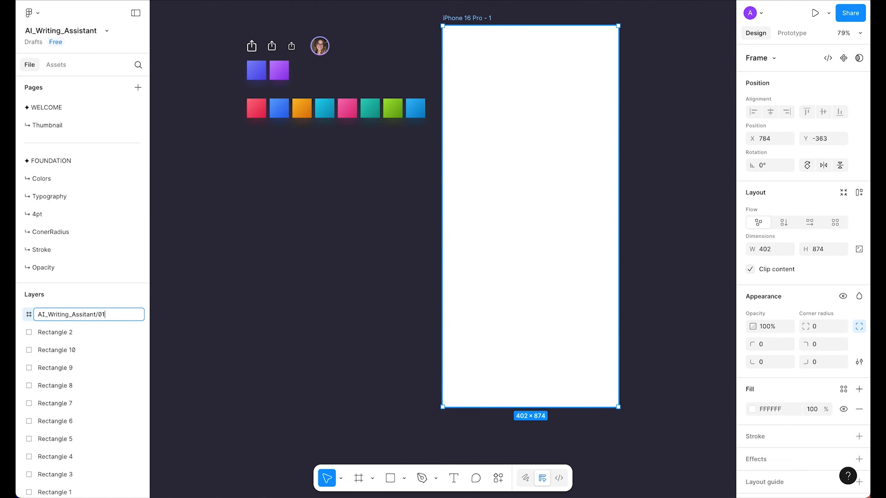
{"action": "type", "text": "_"}
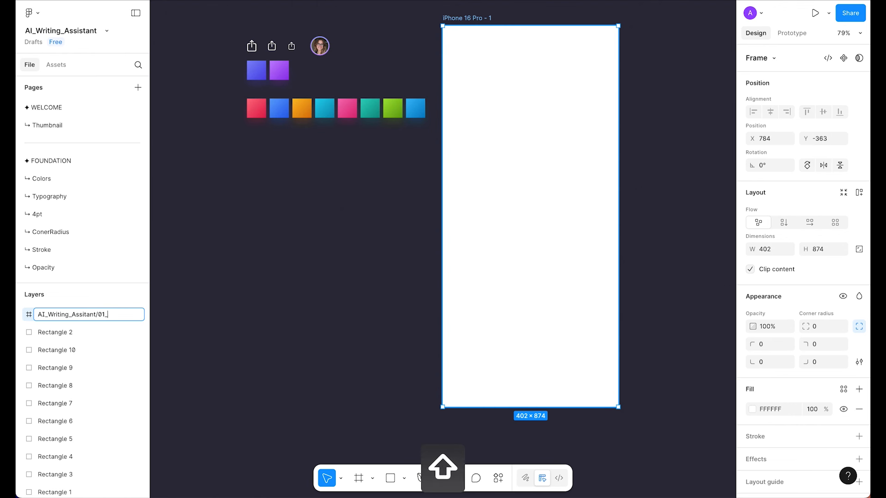
{"action": "type", "text": "Home"}
{"action": "key", "text": "Return"}
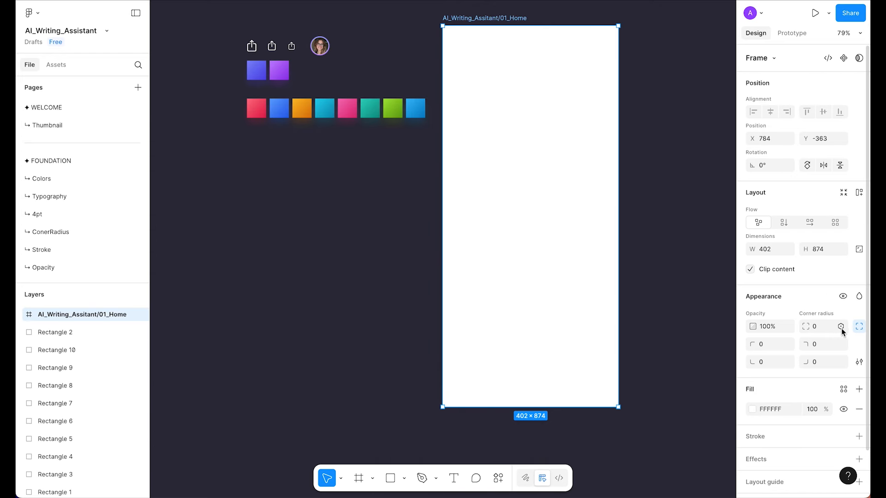
- Apply the corner radius variable 40 to the AI_Writing_Assitant/01_Home frame
{"action": "left_click", "coordinate": [841, 328]}
{"action": "scroll", "coordinate": [793, 379], "scroll_direction": "down", "scroll_amount": 3}
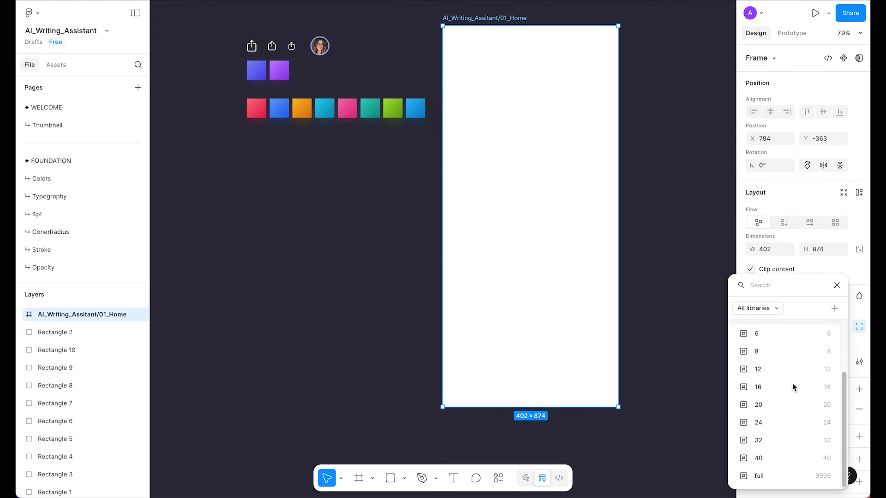
{"action": "left_click", "coordinate": [766, 458]}
{"action": "left_click", "coordinate": [680, 168]}
{"action": "scroll", "coordinate": [633, 93], "scroll_direction": "up", "scroll_amount": 2}
{"action": "scroll", "coordinate": [633, 92], "scroll_direction": "right", "scroll_amount": 2}
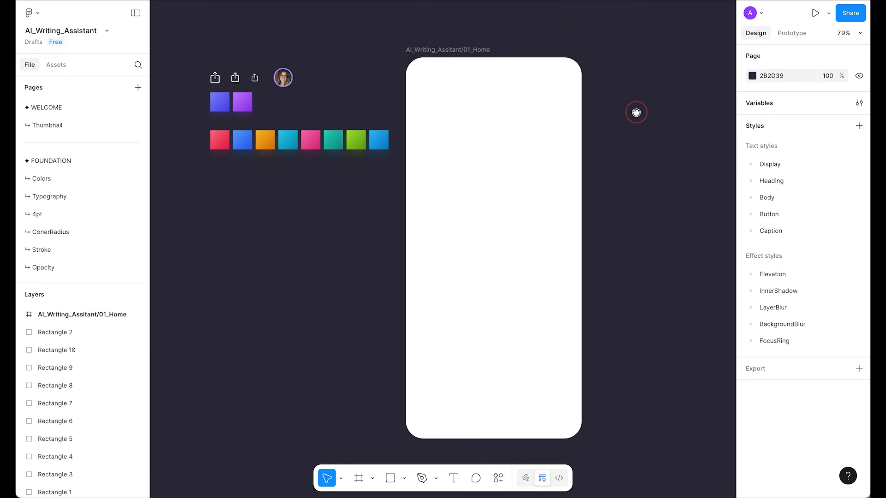
- Insert the iOS and iPadOS 26 "Status bar - iPhone" component into the Home frame, centred horizontally and aligned to its top edge
{"action": "left_click", "coordinate": [57, 65]}
{"action": "left_click", "coordinate": [72, 88]}
{"action": "type", "text": "st"}
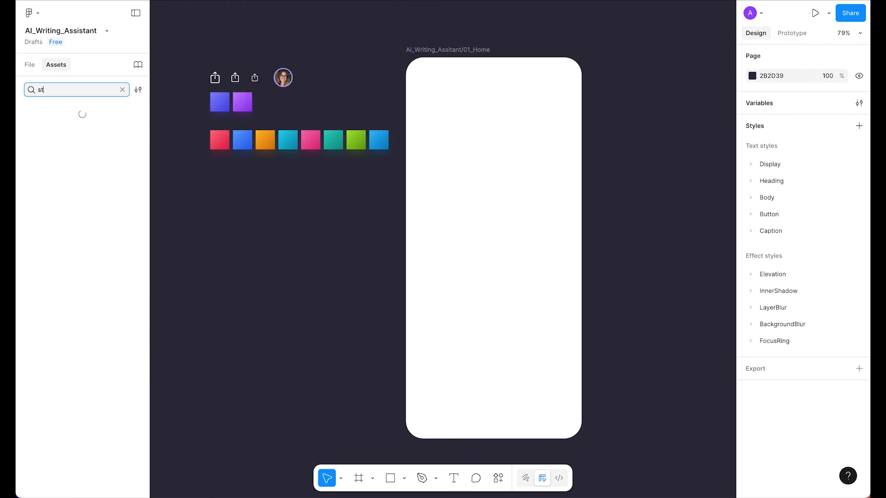
{"action": "type", "text": "atus bar"}
{"action": "left_click_drag", "start_coordinate": [113, 149], "coordinate": [455, 179]}
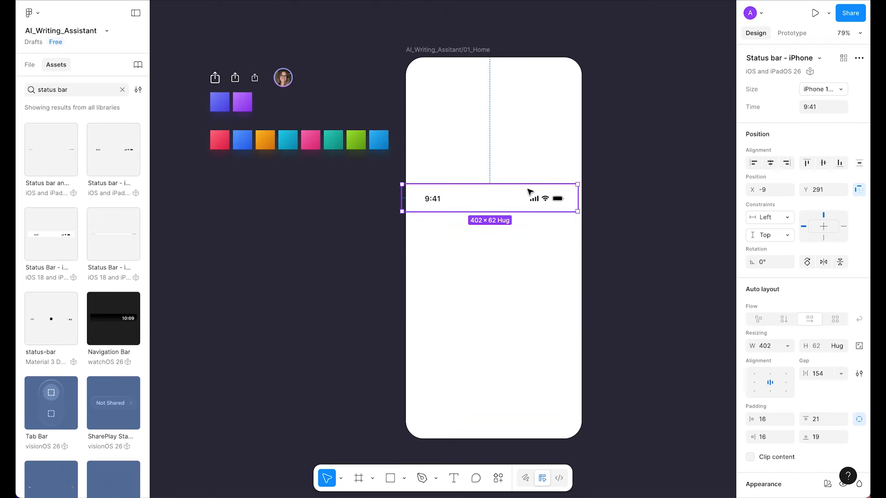
{"action": "left_click", "coordinate": [770, 162]}
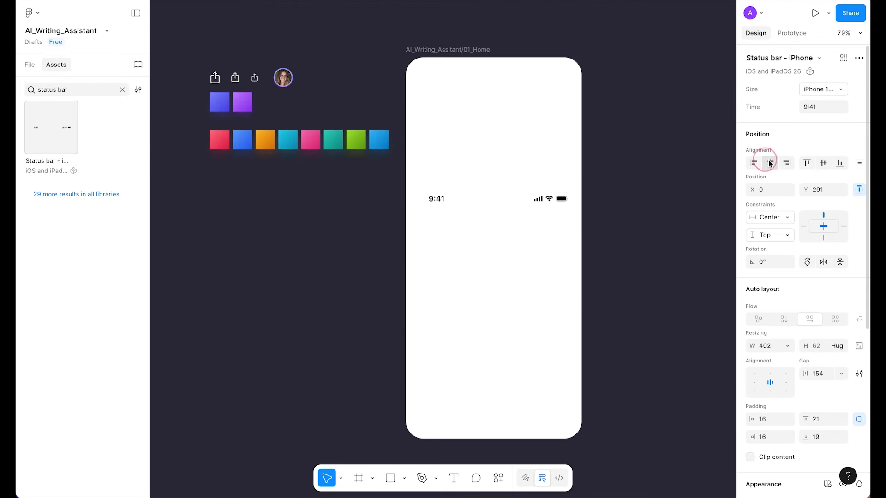
{"action": "left_click", "coordinate": [805, 163]}
- Insert the iOS and iPadOS 26 Home Indicator component into the Home frame, centred horizontally and aligned to its bottom edge
{"action": "left_click", "coordinate": [123, 89]}
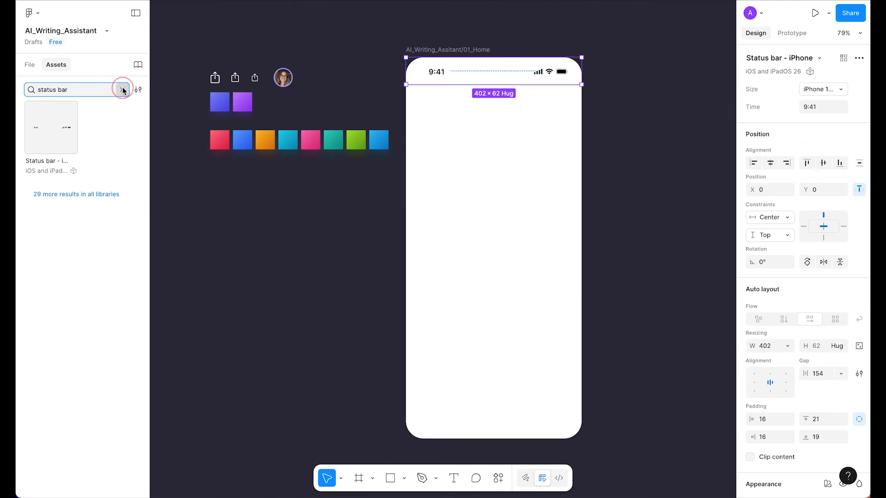
{"action": "type", "text": "home indicator"}
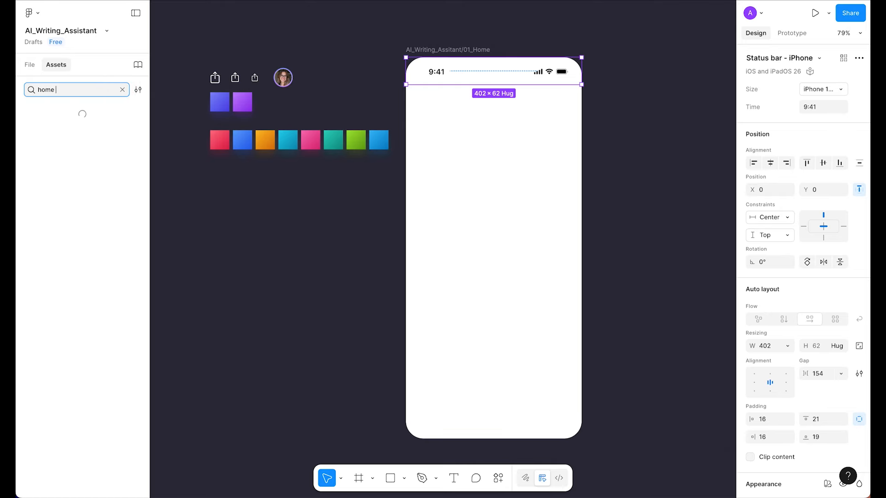
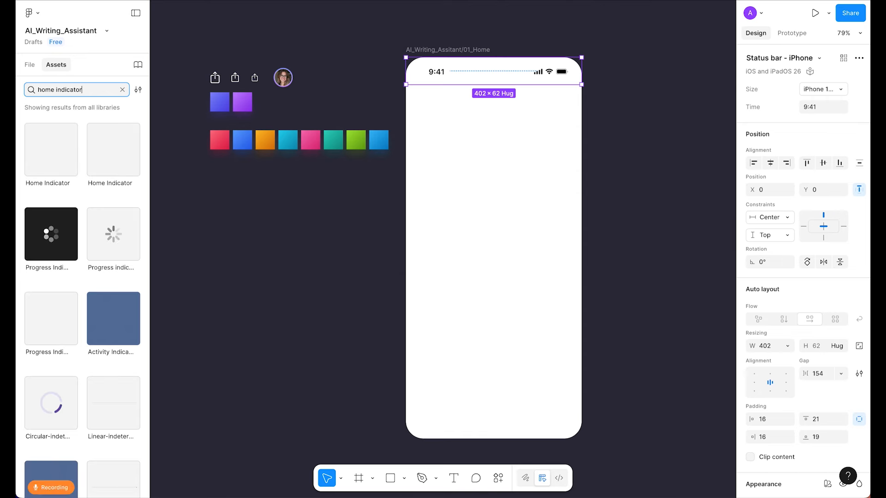
{"action": "left_click_drag", "start_coordinate": [114, 150], "coordinate": [481, 235]}
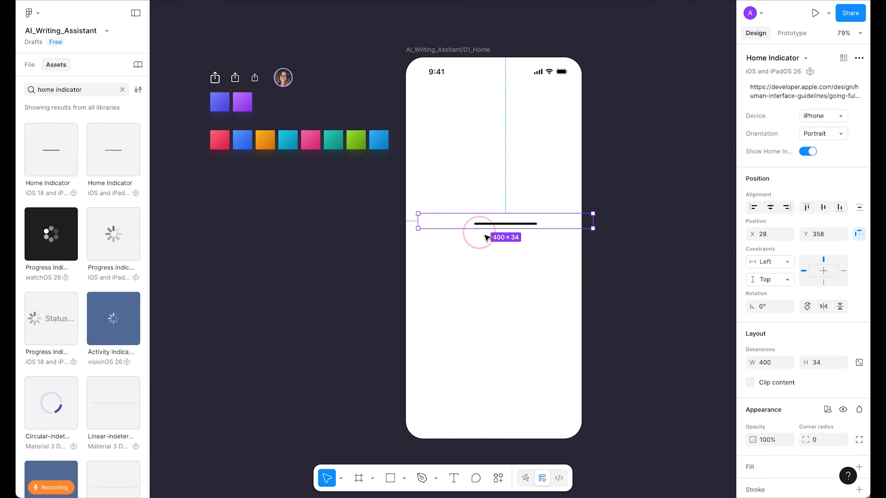
{"action": "left_click", "coordinate": [770, 207]}
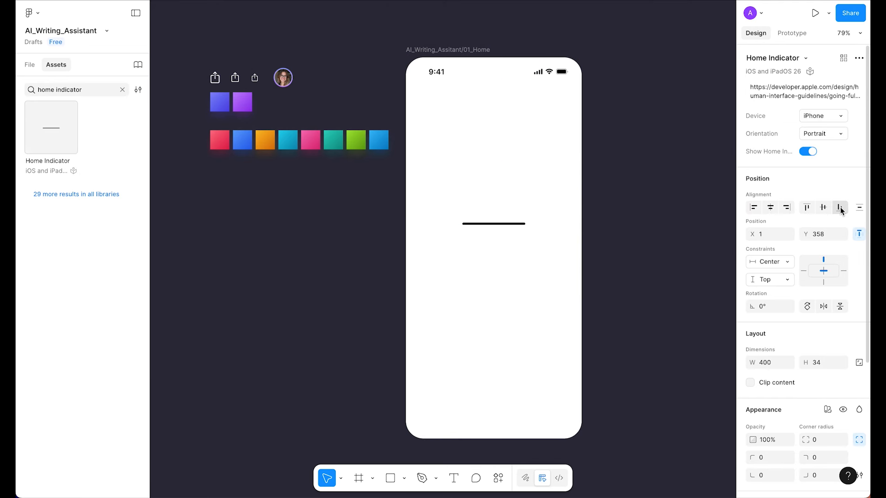
{"action": "left_click", "coordinate": [840, 207]}
{"action": "left_click", "coordinate": [123, 90]}
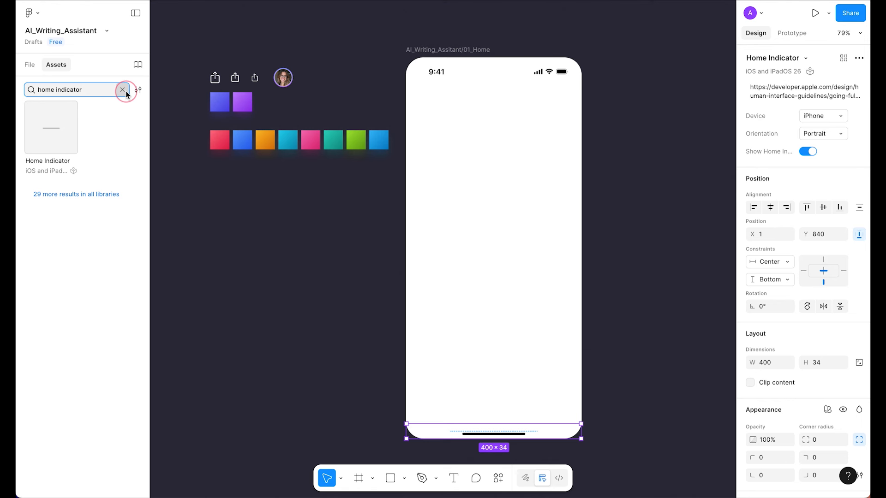
{"action": "left_click", "coordinate": [31, 66]}
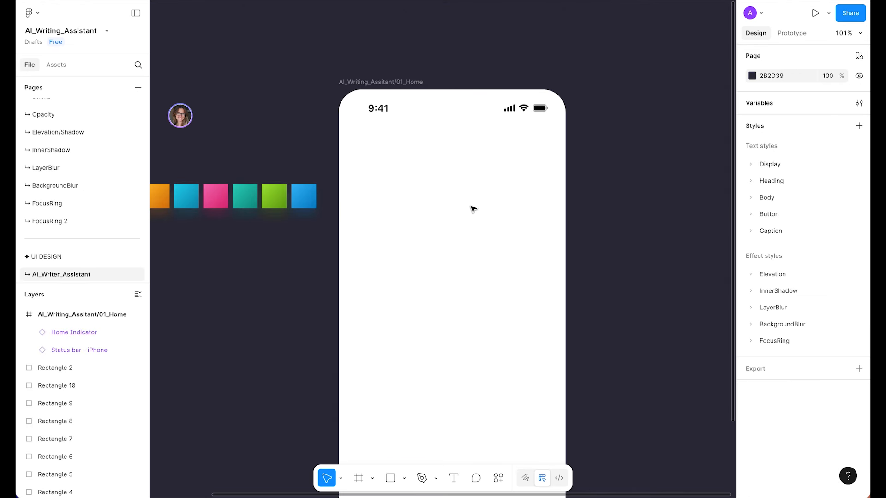
- Add a text box of about 245 × 109 below the status bar containing the title "AI Writer"
{"action": "left_click_drag", "start_coordinate": [408, 217], "coordinate": [453, 218]}
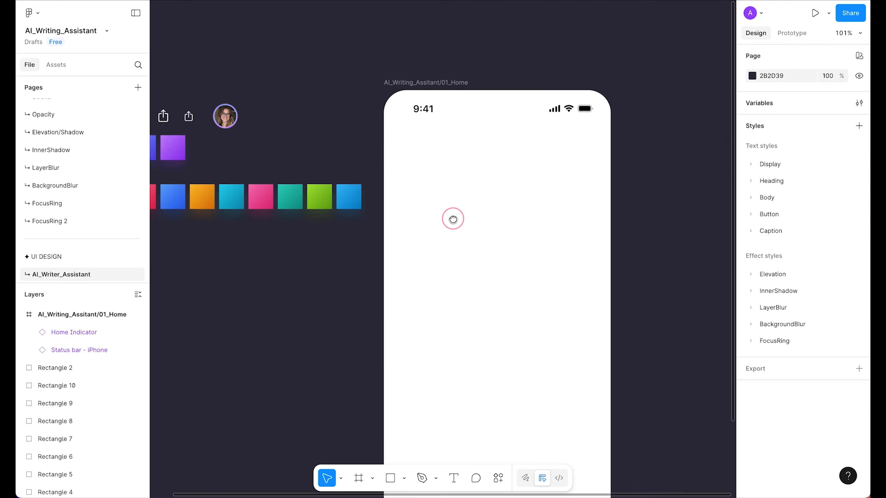
{"action": "key", "text": "t"}
{"action": "left_click_drag", "start_coordinate": [410, 143], "coordinate": [550, 204]}
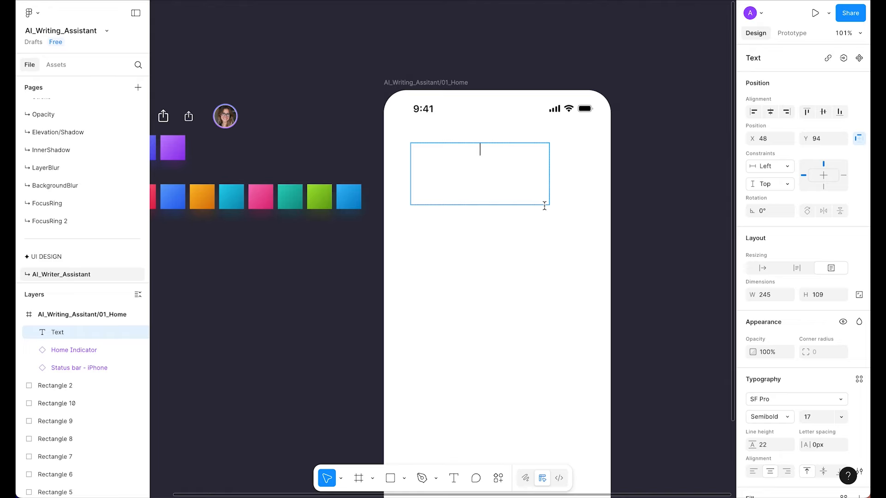
{"action": "key", "text": "shift"}
{"action": "type", "text": "Ai "}
{"action": "type", "text": "I Writer"}
{"action": "key", "text": "Escape"}
- Format the AI Writer title with the Heading/lg/bold text style, left text alignment and auto height
{"action": "scroll", "coordinate": [791, 294], "scroll_direction": "down", "scroll_amount": 5}
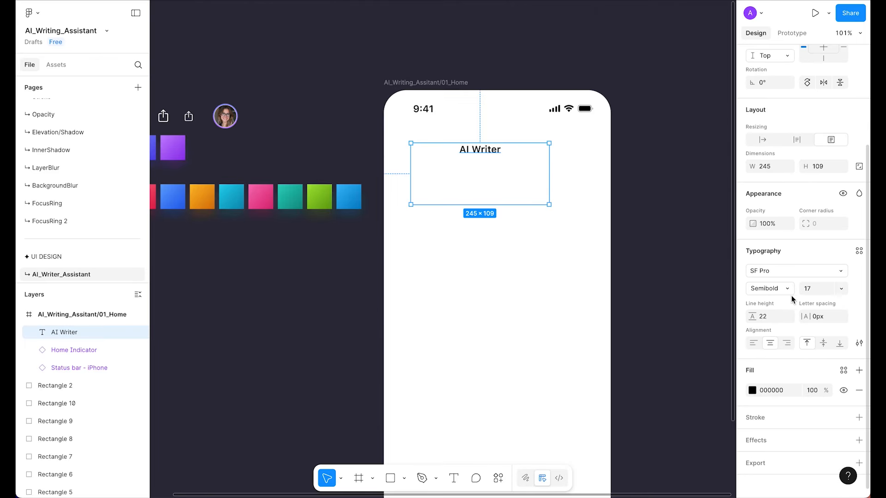
{"action": "left_click", "coordinate": [859, 252]}
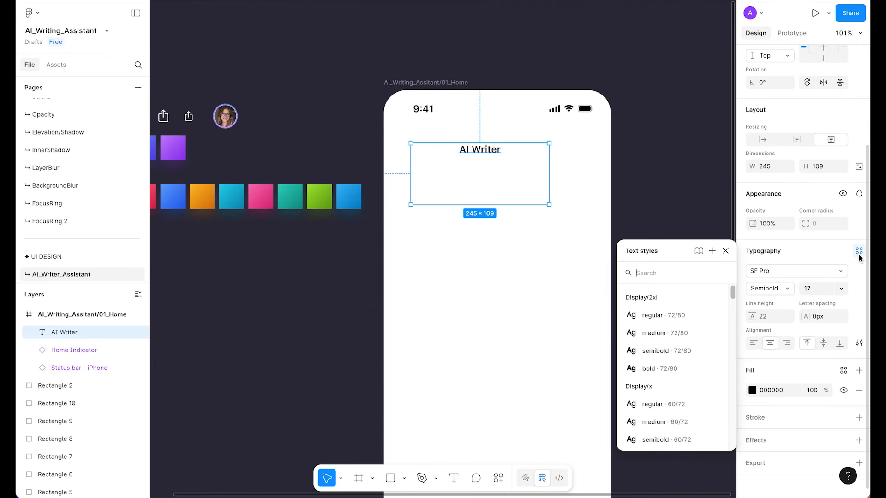
{"action": "scroll", "coordinate": [674, 342], "scroll_direction": "down", "scroll_amount": 10}
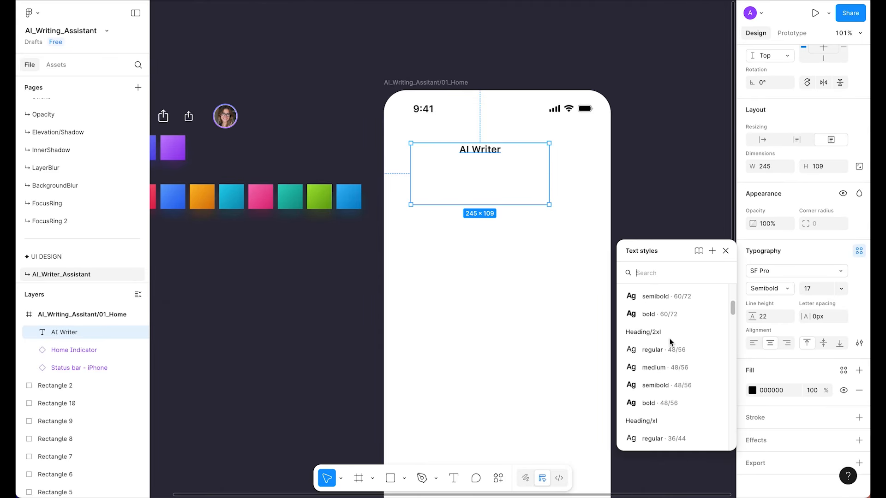
{"action": "scroll", "coordinate": [675, 349], "scroll_direction": "up", "scroll_amount": 3}
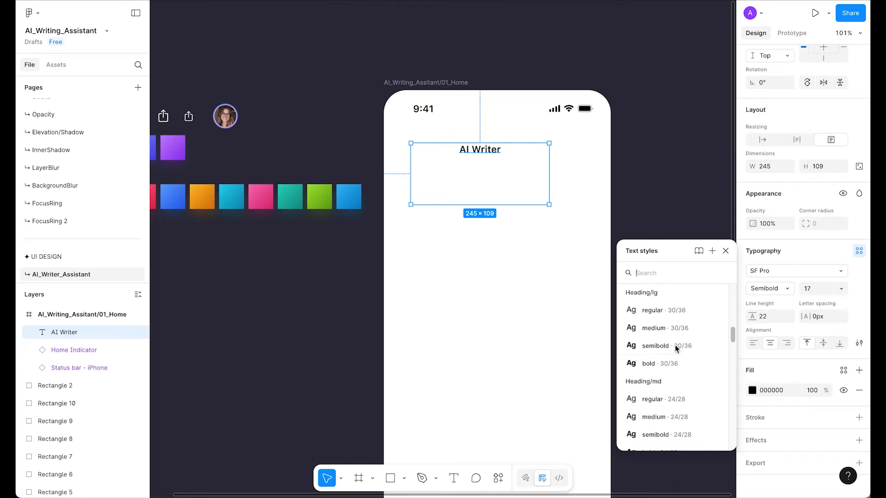
{"action": "scroll", "coordinate": [685, 352], "scroll_direction": "up", "scroll_amount": 1}
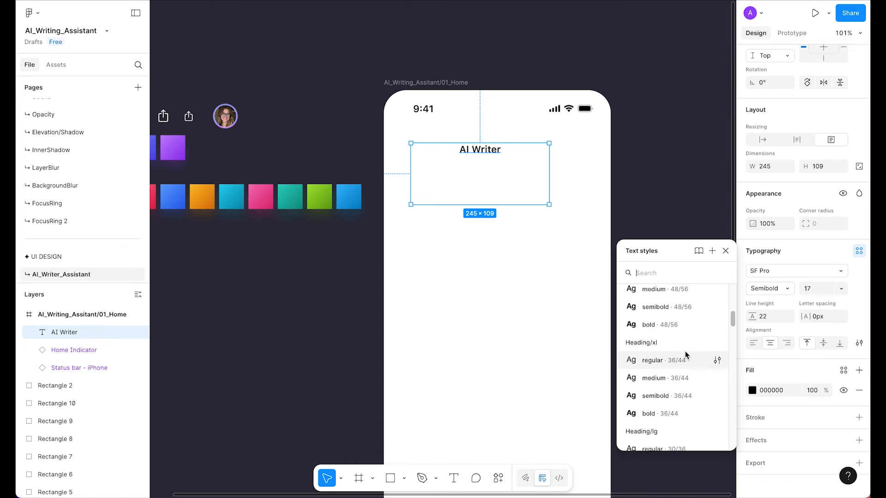
{"action": "scroll", "coordinate": [692, 358], "scroll_direction": "down", "scroll_amount": 4}
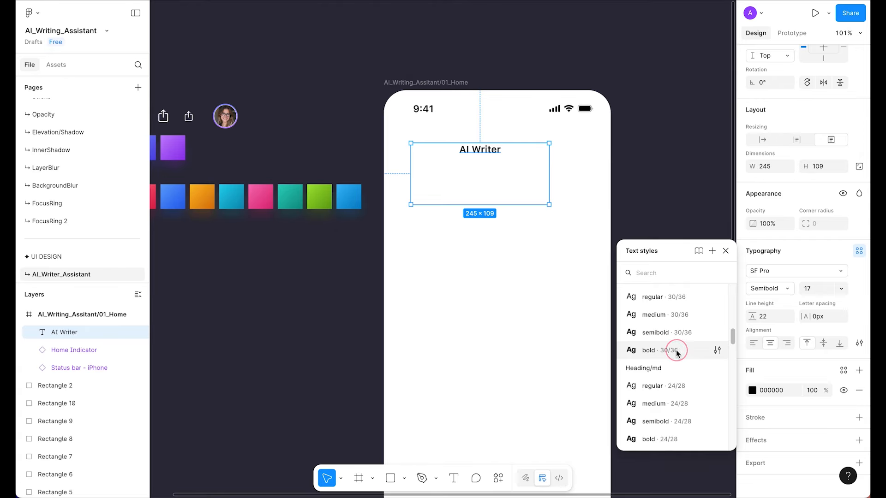
{"action": "left_click", "coordinate": [677, 354]}
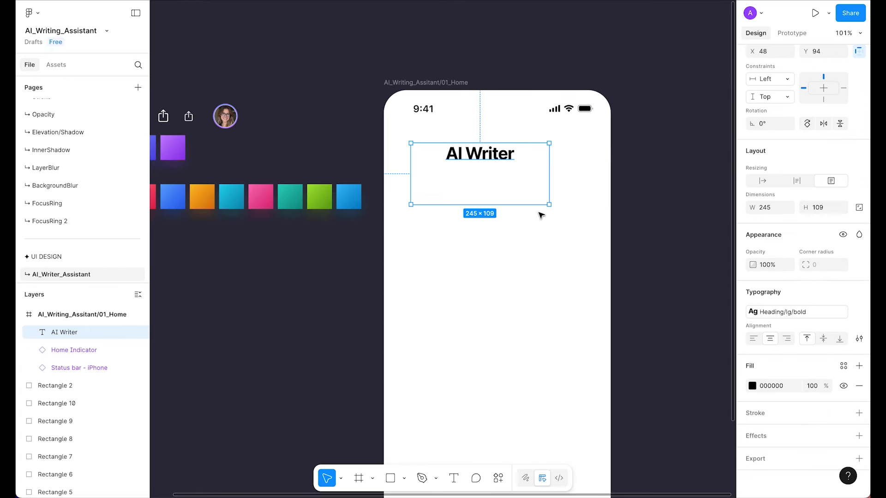
{"action": "left_click", "coordinate": [752, 339]}
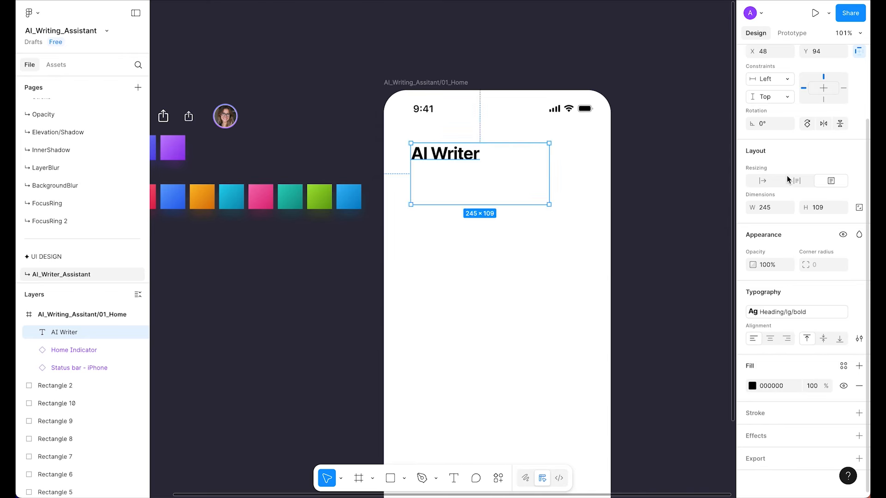
{"action": "left_click", "coordinate": [796, 180]}
- Move the AI Writer title to X 24, Y 82, leaving 20 px below the status bar
{"action": "left_click_drag", "start_coordinate": [470, 159], "coordinate": [459, 159]}
{"action": "key", "text": "alt"}
{"action": "key", "text": "alt+Left"}
{"action": "key", "text": "alt+Left"}
{"action": "key", "text": "alt+Left"}
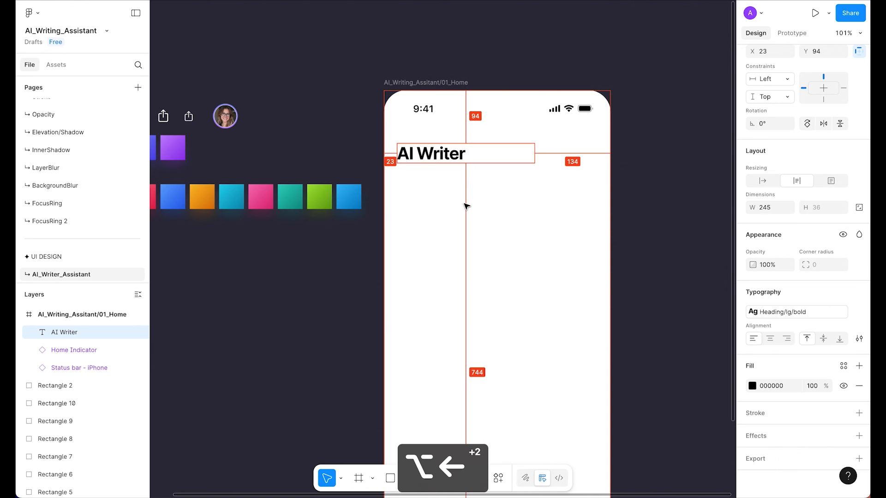
{"action": "key", "text": "alt+Right"}
{"action": "key", "text": "alt"}
{"action": "key", "text": "alt"}
{"action": "key", "text": "alt"}
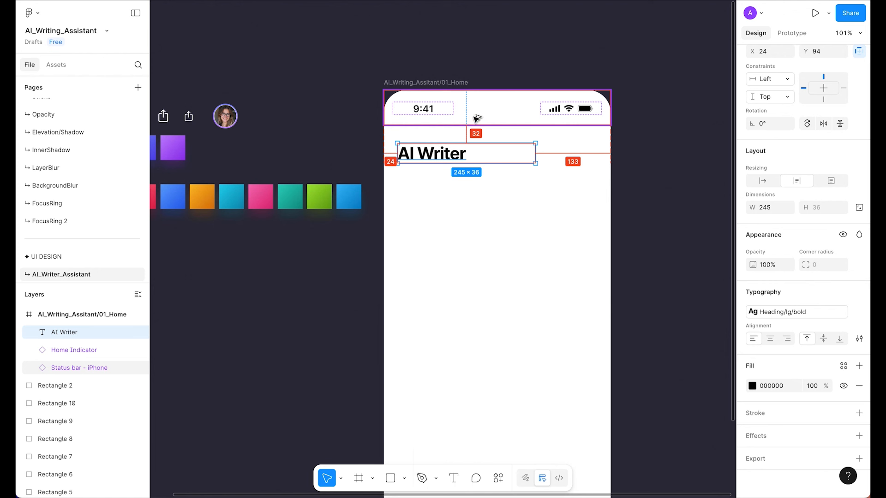
{"action": "key", "text": "alt+shift+Up"}
{"action": "key", "text": "alt+shift+Up"}
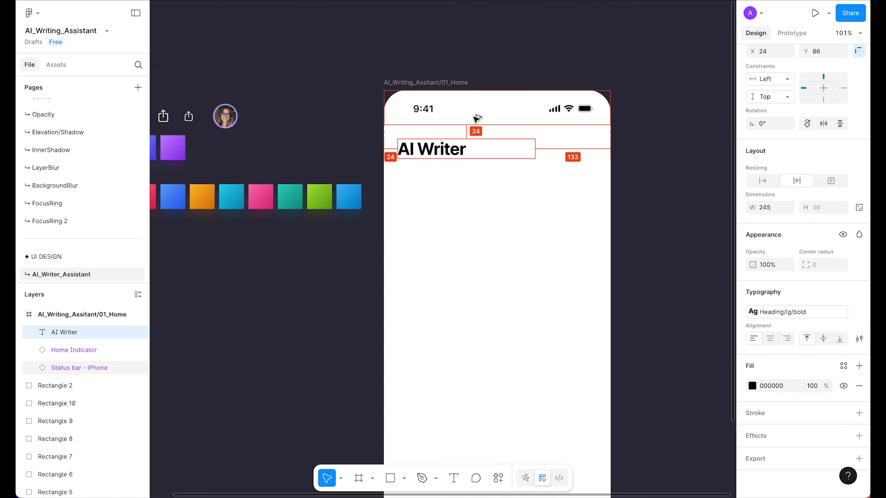
{"action": "key", "text": "alt+shift+Up"}
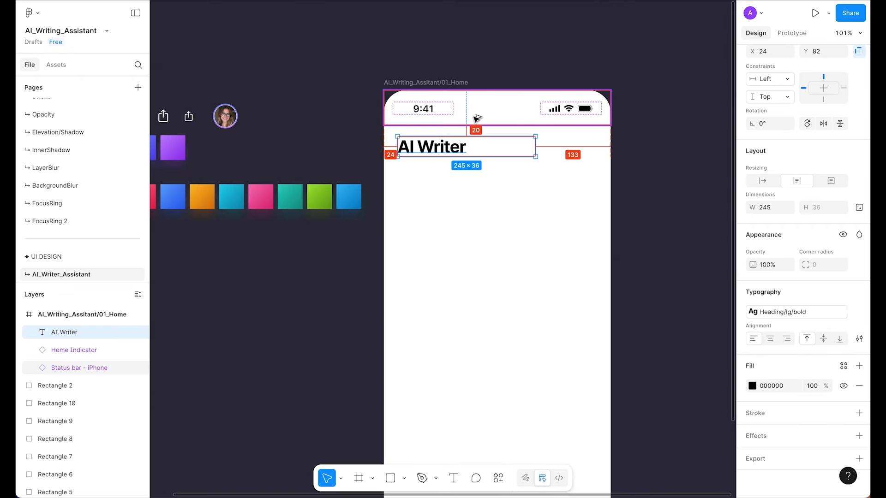
- Set the AI Writer title's fill to the slate/1200 library colour
{"action": "scroll", "coordinate": [509, 174], "scroll_direction": "up", "scroll_amount": 3}
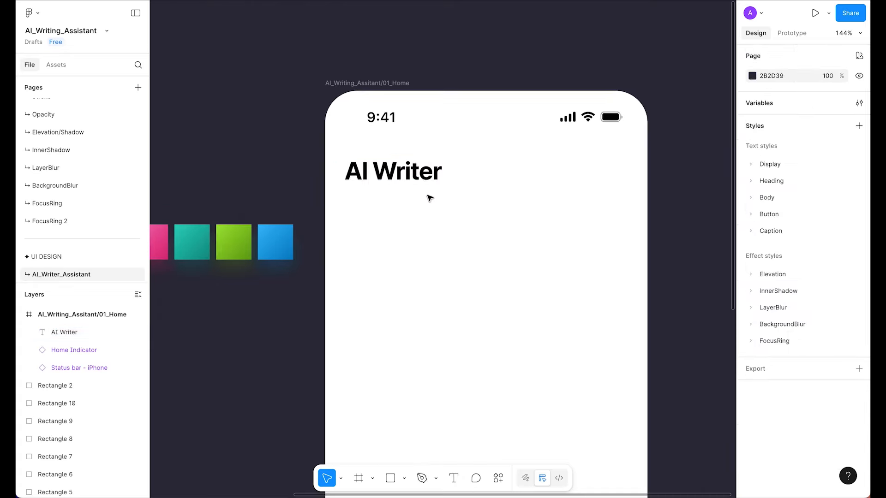
{"action": "left_click", "coordinate": [424, 178]}
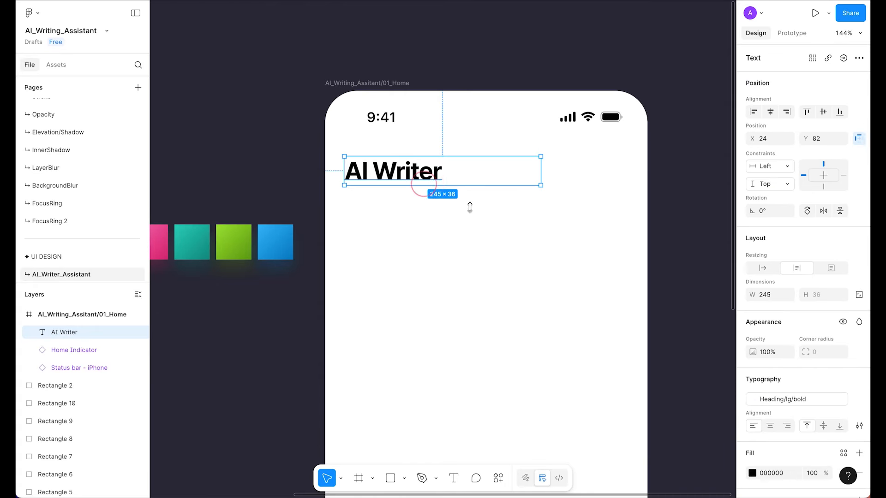
{"action": "left_click", "coordinate": [840, 409]}
{"action": "scroll", "coordinate": [669, 383], "scroll_direction": "down", "scroll_amount": 1}
{"action": "left_click", "coordinate": [721, 460]}
{"action": "left_click", "coordinate": [399, 228]}
- Duplicate the AI Writer title directly below the original at X 24, Y 138
{"action": "left_click_drag", "start_coordinate": [390, 167], "coordinate": [429, 213]}
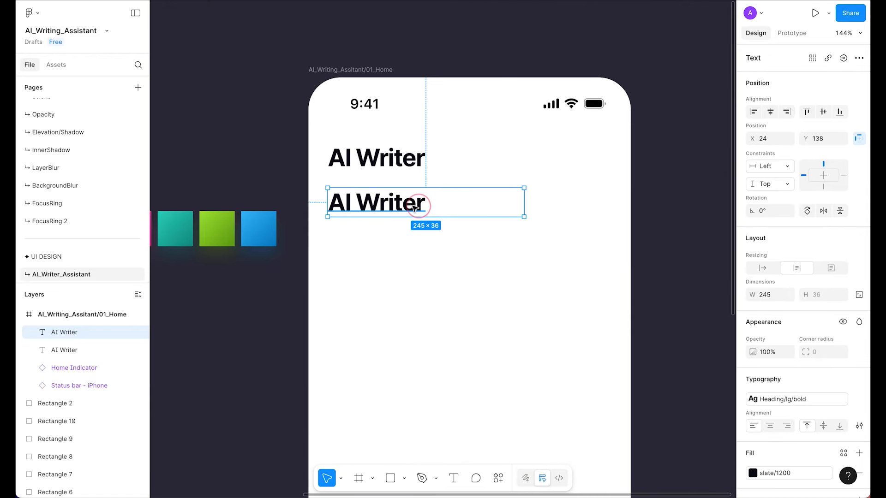
{"action": "double_click", "coordinate": [392, 206]}
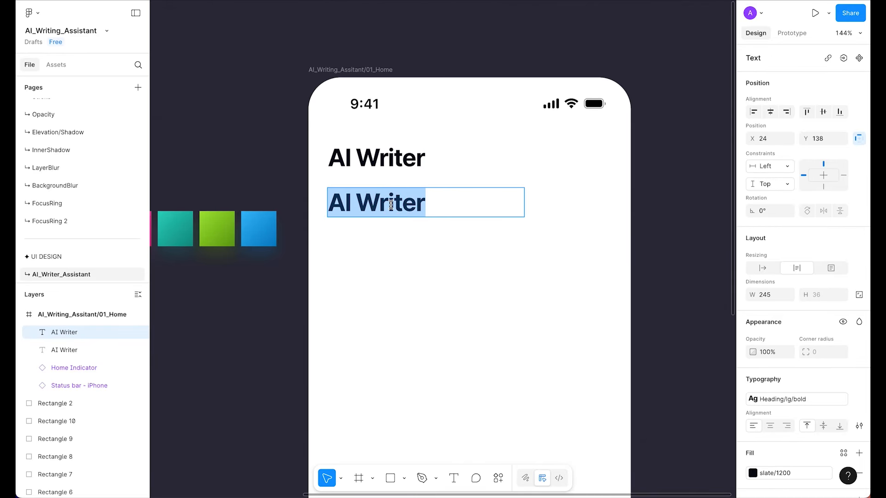
{"action": "key", "text": "Escape"}
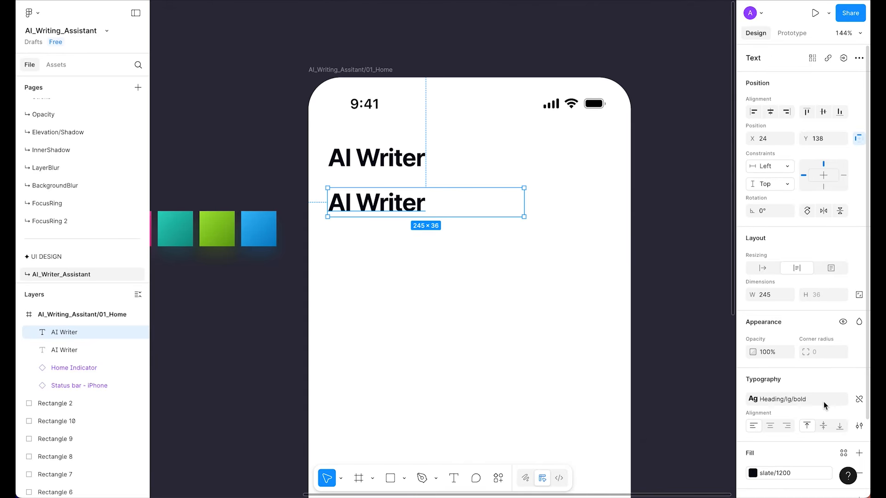
- Format the duplicated title with the Body/md/regular text style and the slate/600 (Base) fill
{"action": "left_click", "coordinate": [799, 399]}
{"action": "scroll", "coordinate": [662, 377], "scroll_direction": "down", "scroll_amount": 10}
{"action": "scroll", "coordinate": [663, 389], "scroll_direction": "up", "scroll_amount": 2}
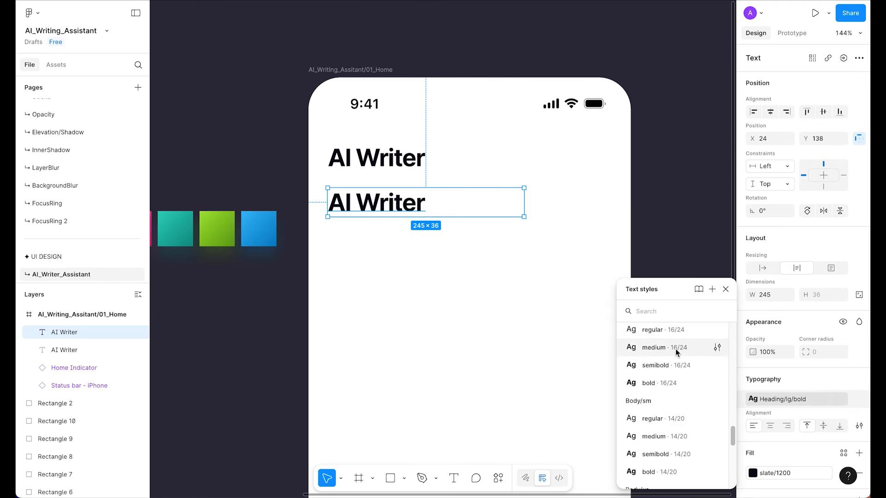
{"action": "left_click", "coordinate": [676, 330]}
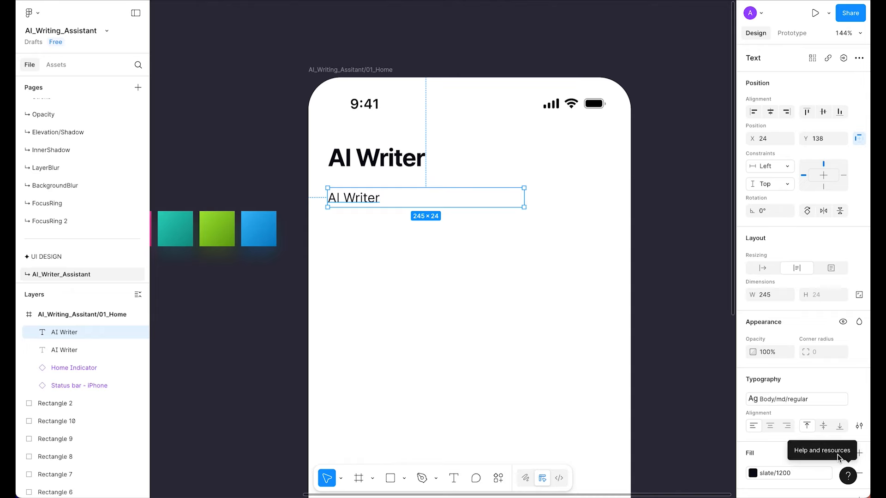
{"action": "left_click", "coordinate": [752, 473]}
{"action": "scroll", "coordinate": [713, 424], "scroll_direction": "down", "scroll_amount": 1}
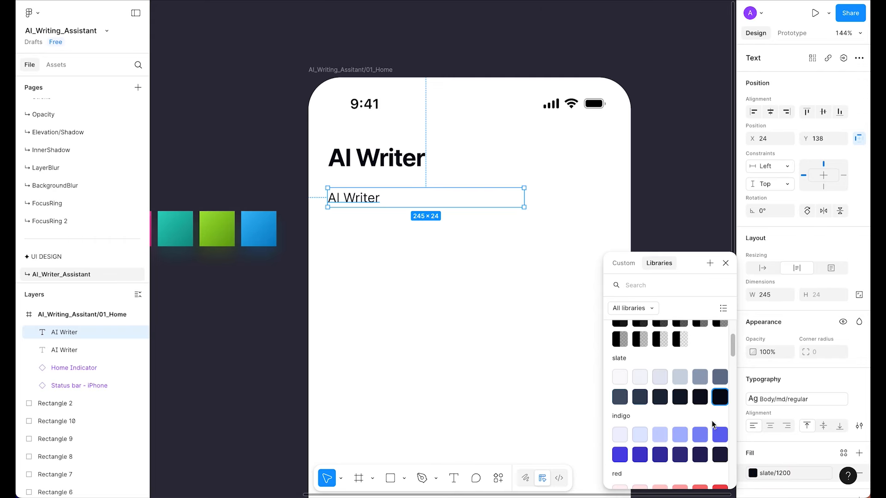
{"action": "left_click", "coordinate": [705, 373]}
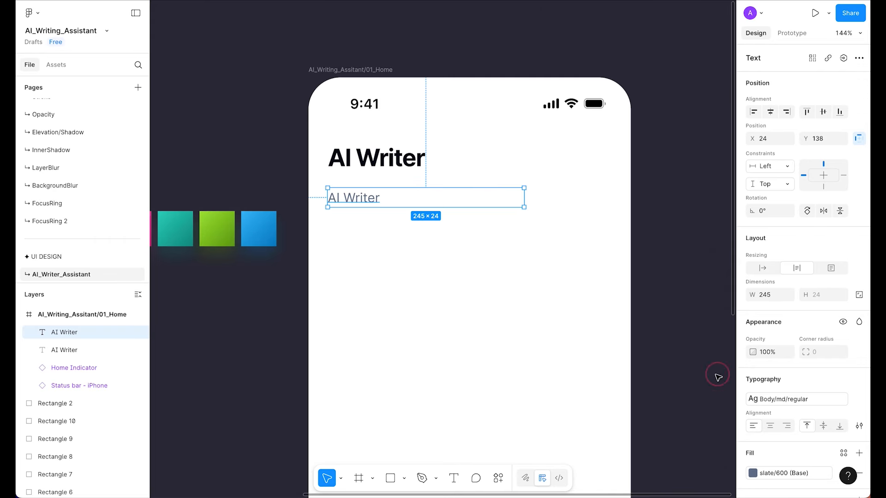
{"action": "left_click", "coordinate": [453, 247]}
- Move the duplicated text up to Y 129 and replace its content with "What would you like to create today?"
{"action": "left_click", "coordinate": [363, 203]}
{"action": "double_click", "coordinate": [357, 193]}
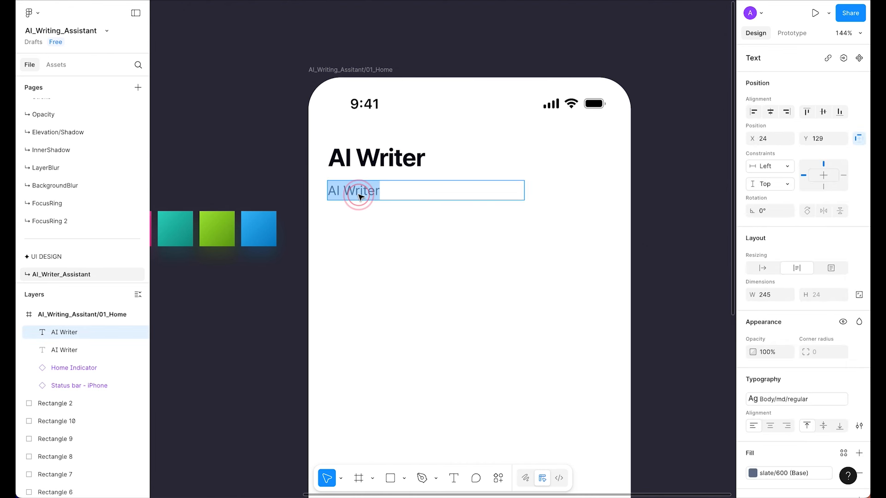
{"action": "type", "text": "What "}
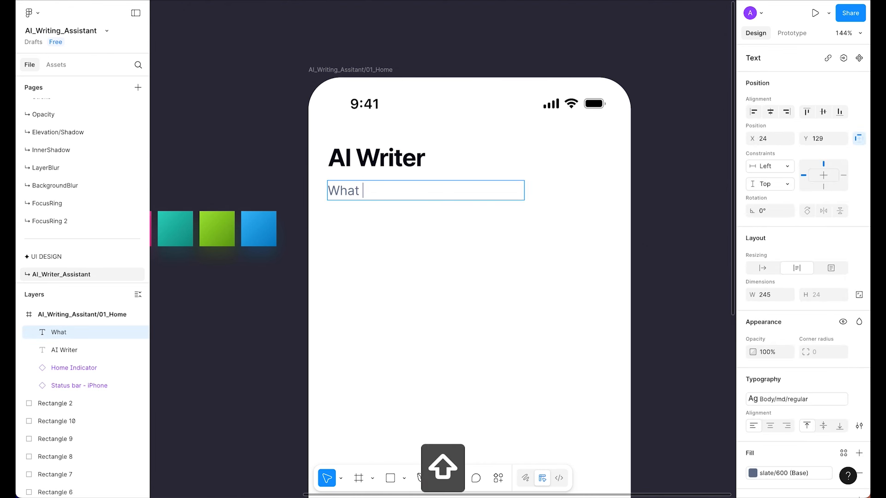
{"action": "type", "text": "would you l"}
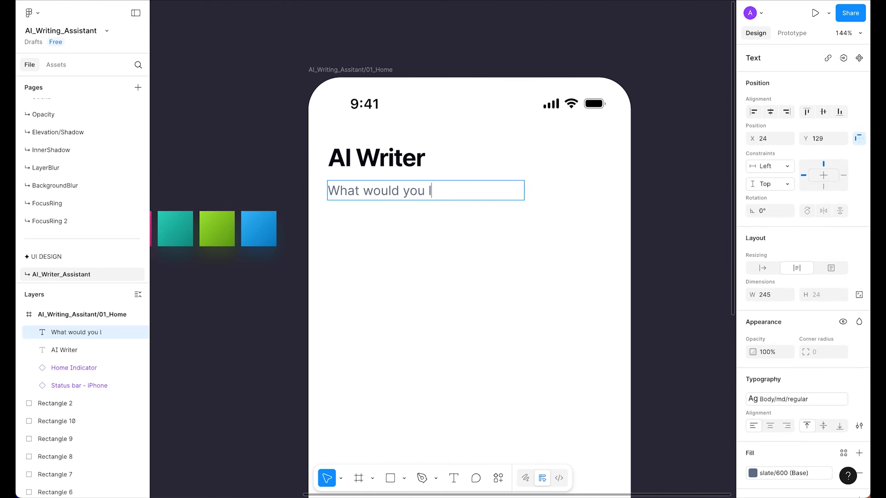
{"action": "type", "text": "ike to create toda"}
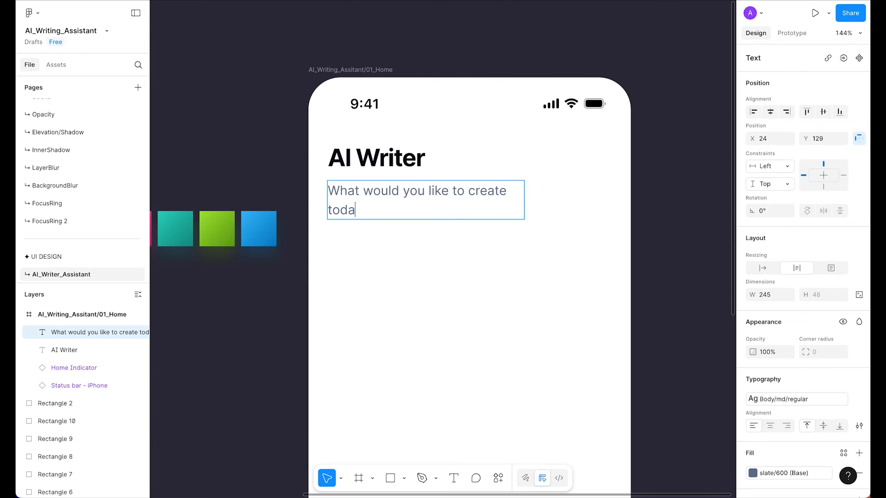
{"action": "type", "text": "y?"}
{"action": "key", "text": "Escape"}
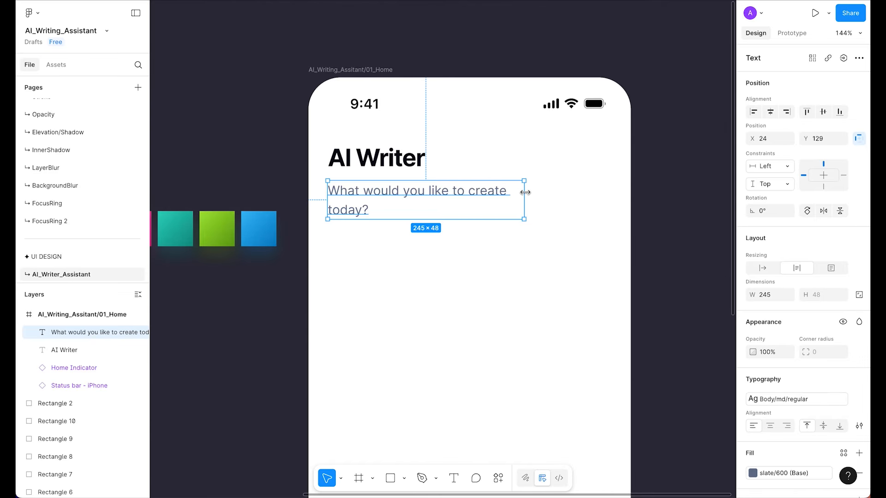
- Widen the subtitle box to about 288 and wrap it with the AI Writer title in a vertical auto layout frame
{"action": "left_click_drag", "start_coordinate": [525, 192], "coordinate": [556, 190]}
{"action": "left_click", "coordinate": [509, 248]}
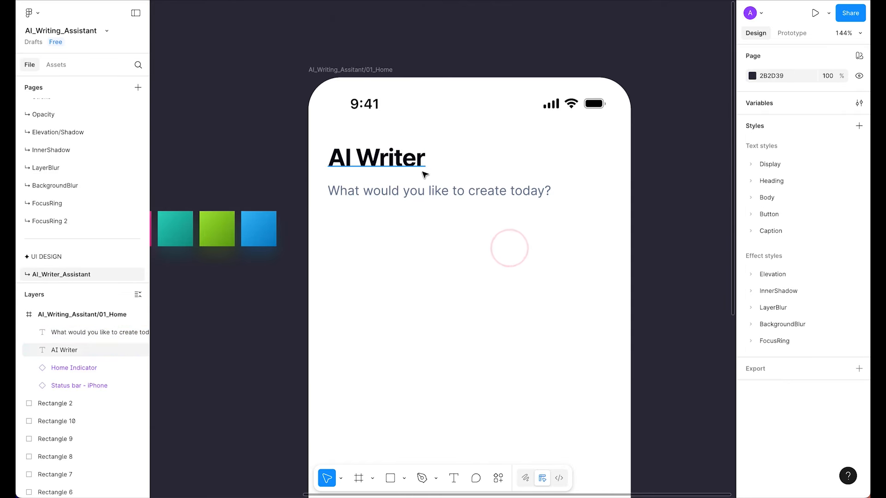
{"action": "left_click", "coordinate": [429, 196]}
{"action": "left_click", "coordinate": [399, 161], "text": "shift"}
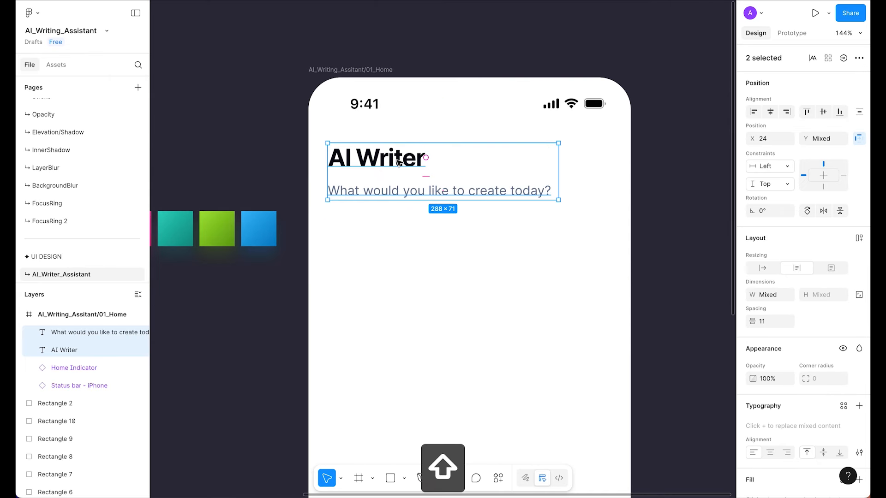
{"action": "key", "text": "shift+a"}
- Set the width of both the title and the subtitle inside the auto layout frame to Fill container
{"action": "left_click", "coordinate": [390, 162]}
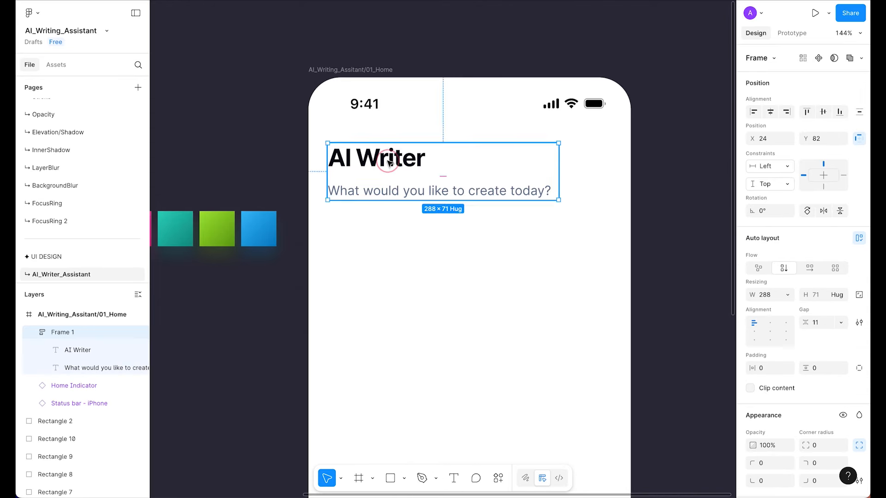
{"action": "left_click", "coordinate": [788, 250]}
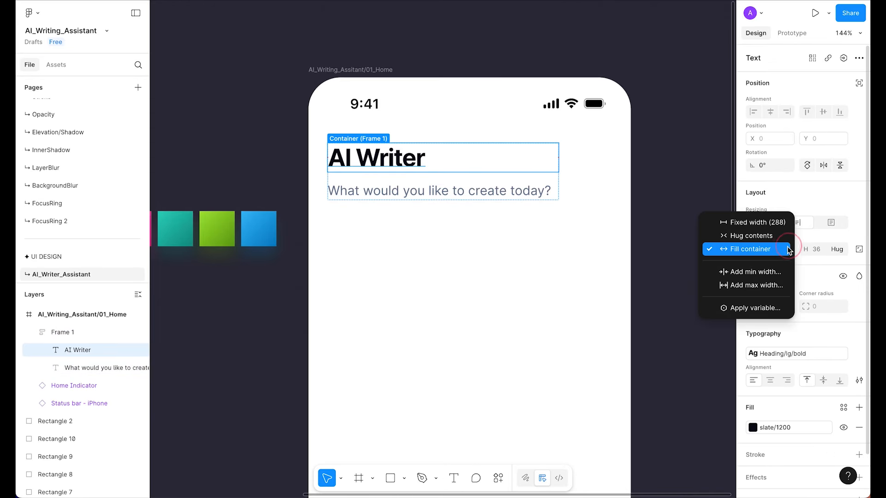
{"action": "left_click", "coordinate": [788, 249]}
{"action": "left_click", "coordinate": [504, 189]}
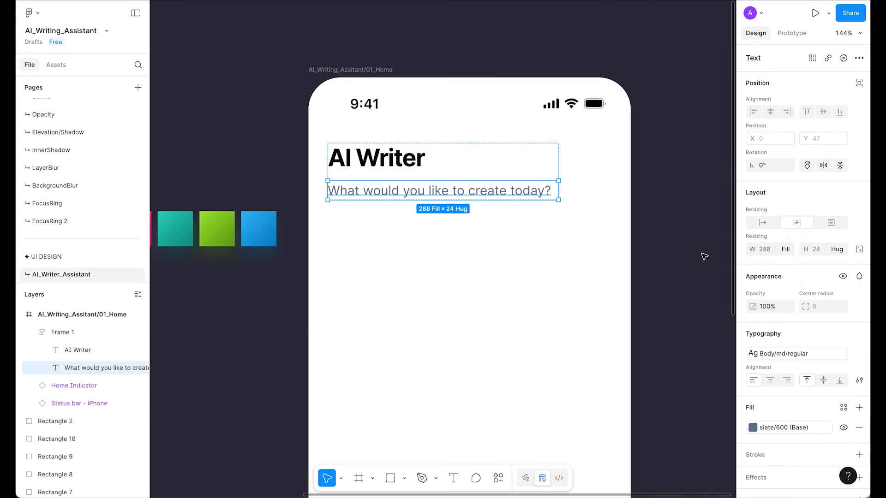
{"action": "left_click", "coordinate": [787, 249]}
{"action": "left_click", "coordinate": [765, 240]}
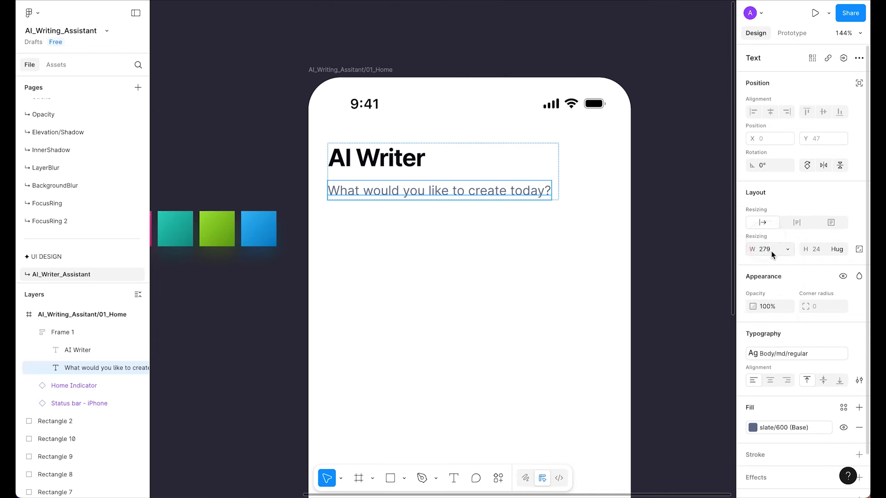
{"action": "left_click", "coordinate": [787, 249]}
{"action": "left_click", "coordinate": [766, 259]}
{"action": "left_click", "coordinate": [606, 249]}
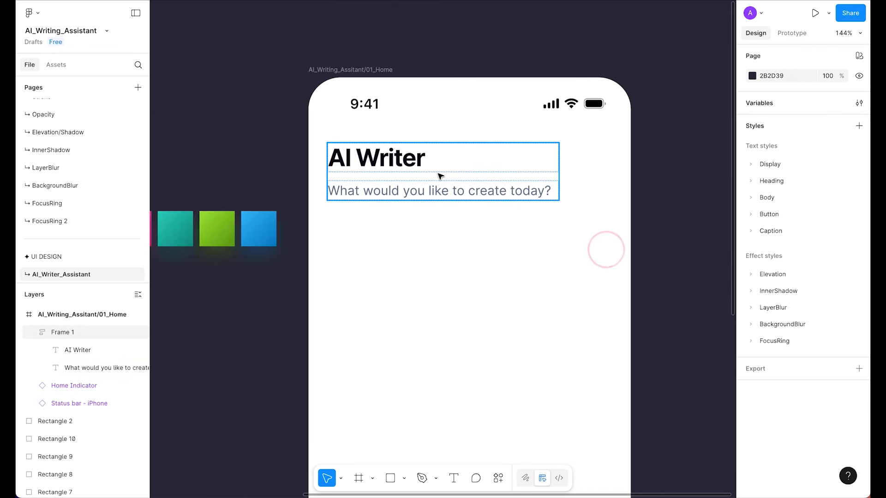
- Set the gap between title and subtitle in the auto layout frame to 8
{"action": "left_click", "coordinate": [441, 177]}
{"action": "left_click", "coordinate": [824, 324]}
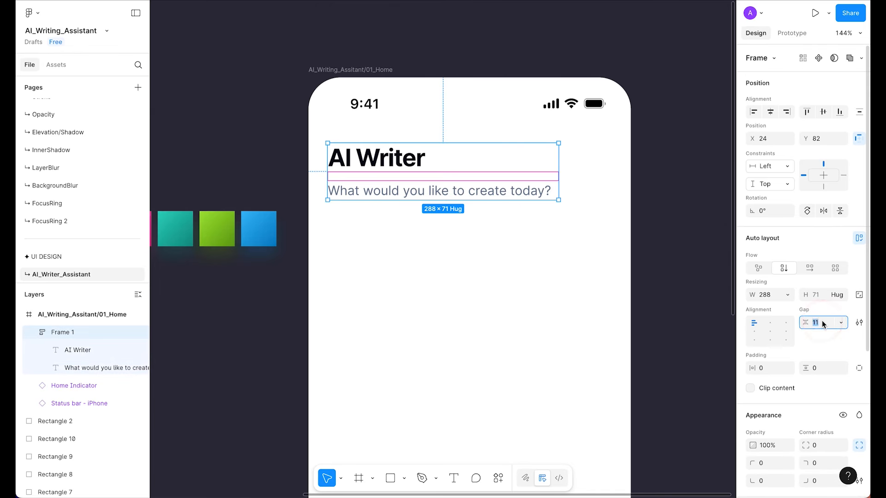
{"action": "type", "text": "8"}
{"action": "key", "text": "Return"}
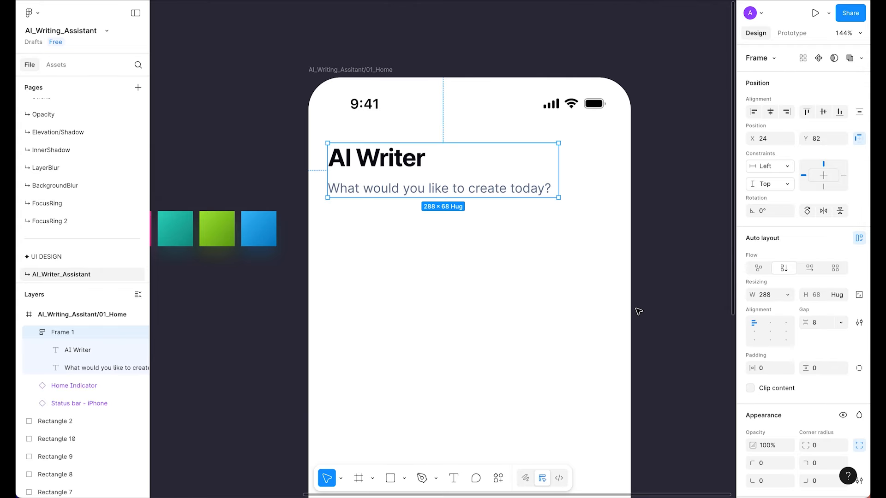
- Tighten the auto layout gap between title and subtitle to 4
{"action": "left_click", "coordinate": [827, 322]}
{"action": "type", "text": "4"}
{"action": "key", "text": "Return"}
{"action": "left_click", "coordinate": [479, 253]}
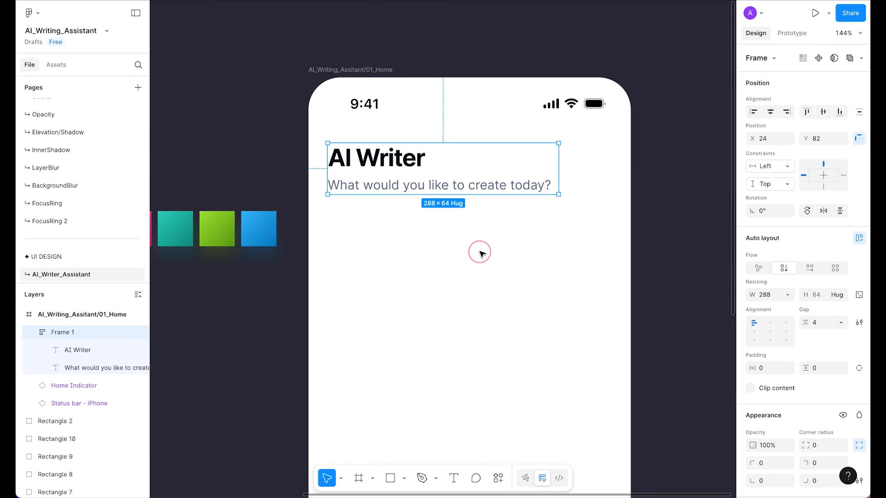
- Convert the 44 × 44 Avatar group beside the share icons into a component
{"action": "left_click", "coordinate": [382, 179]}
{"action": "scroll", "coordinate": [436, 276], "scroll_direction": "down", "scroll_amount": 1}
{"action": "left_click_drag", "start_coordinate": [436, 276], "coordinate": [546, 305]}
{"action": "left_click_drag", "start_coordinate": [277, 122], "coordinate": [231, 179]}
{"action": "left_click", "coordinate": [273, 211]}
{"action": "left_click", "coordinate": [248, 167]}
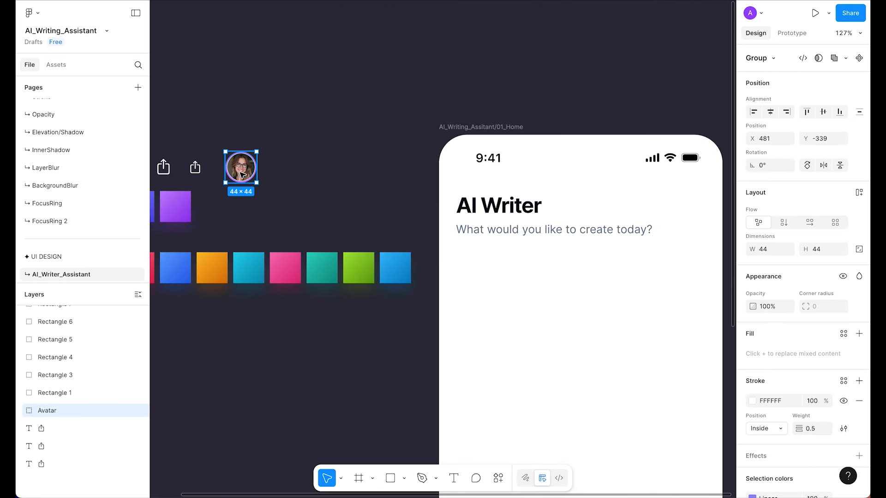
{"action": "key", "text": "alt+super+k"}
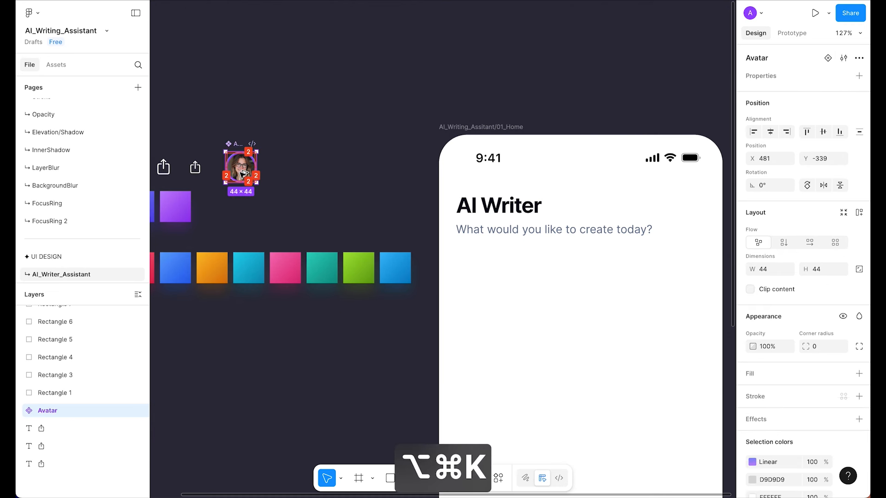
{"action": "left_click", "coordinate": [574, 57]}
{"action": "left_click", "coordinate": [239, 171]}
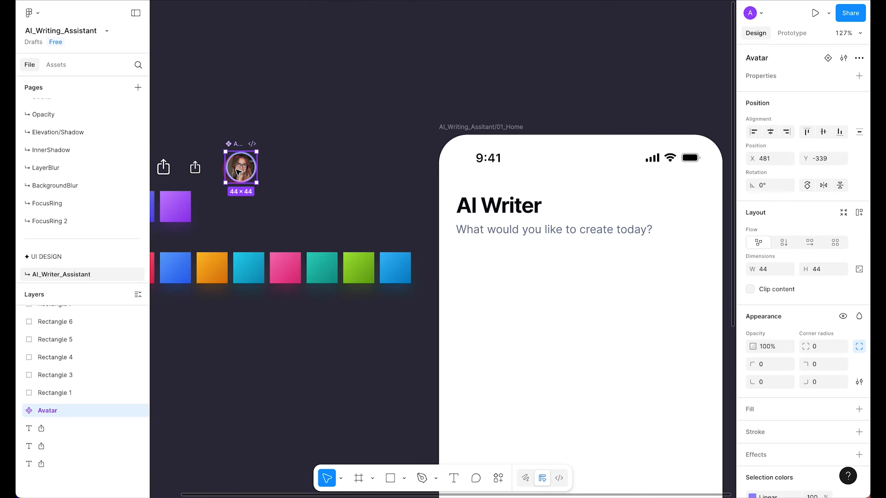
{"action": "left_click", "coordinate": [332, 135]}
- Copy the Avatar component and place an instance in the Home frame, about 22 px to the right of the title frame
{"action": "left_click", "coordinate": [248, 169]}
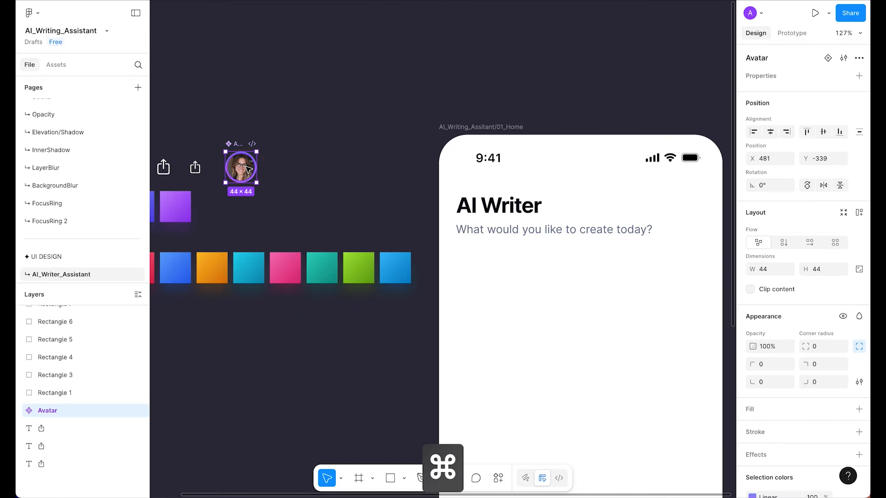
{"action": "key", "text": "super+c"}
{"action": "left_click", "coordinate": [550, 277]}
{"action": "scroll", "coordinate": [550, 277], "scroll_direction": "right", "scroll_amount": 3}
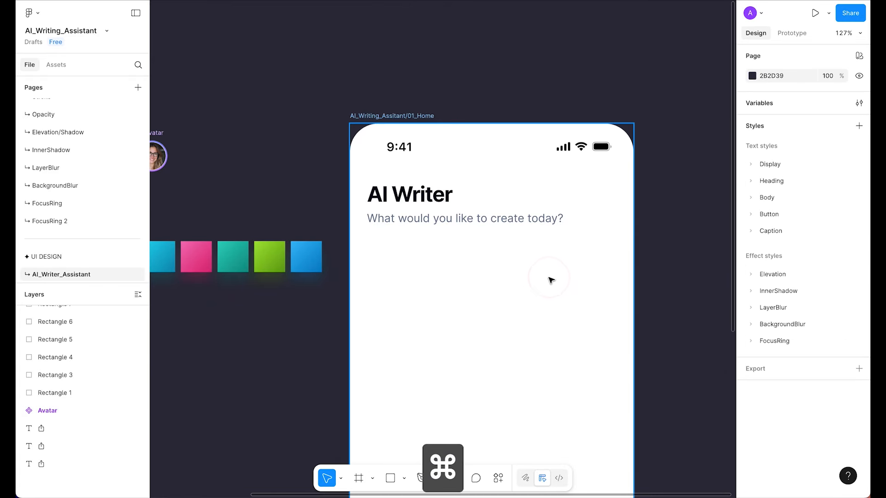
{"action": "key", "text": "super+v"}
{"action": "left_click_drag", "start_coordinate": [203, 161], "coordinate": [651, 211]}
- Wrap the title frame and the avatar instance in a horizontal auto layout frame with top-left alignment
{"action": "left_click", "coordinate": [498, 206], "text": "shift"}
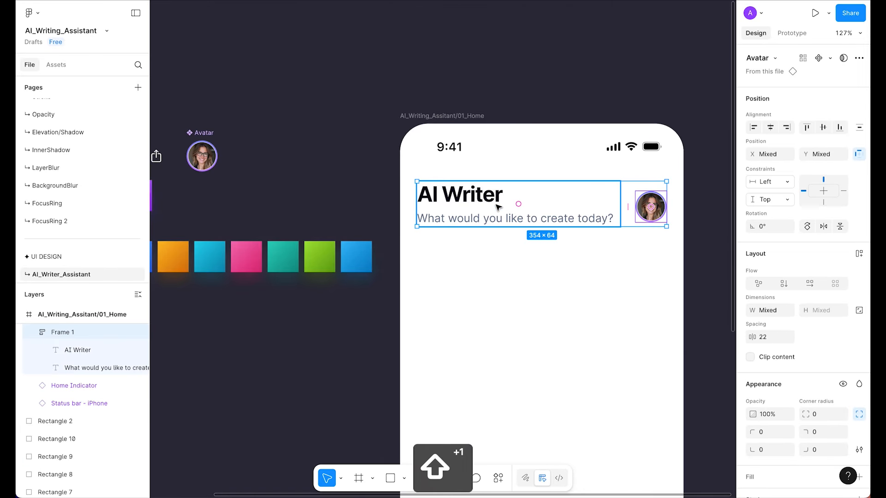
{"action": "key", "text": "shift+a"}
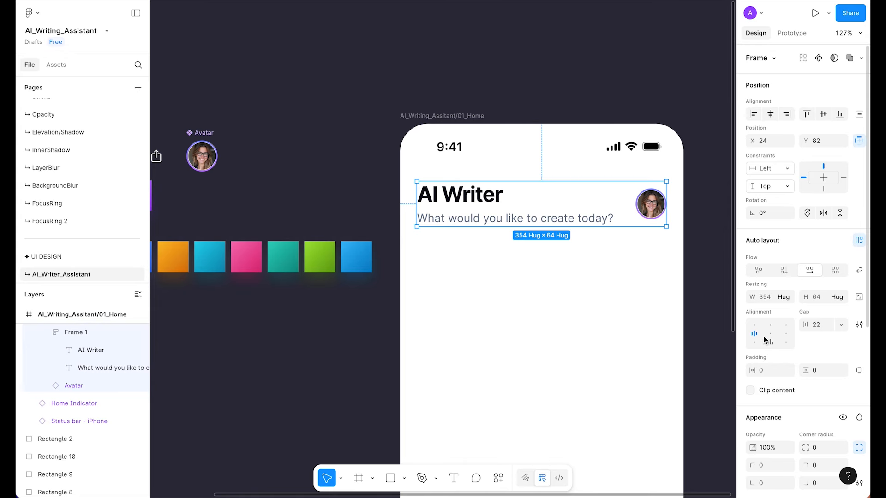
{"action": "left_click", "coordinate": [755, 325]}
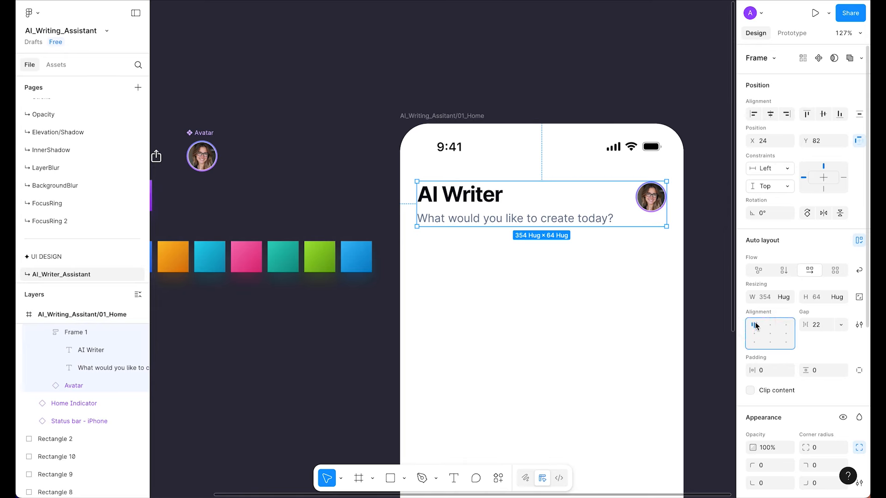
- Set the horizontal gap between the title frame and the avatar to Auto
{"action": "left_click", "coordinate": [824, 325]}
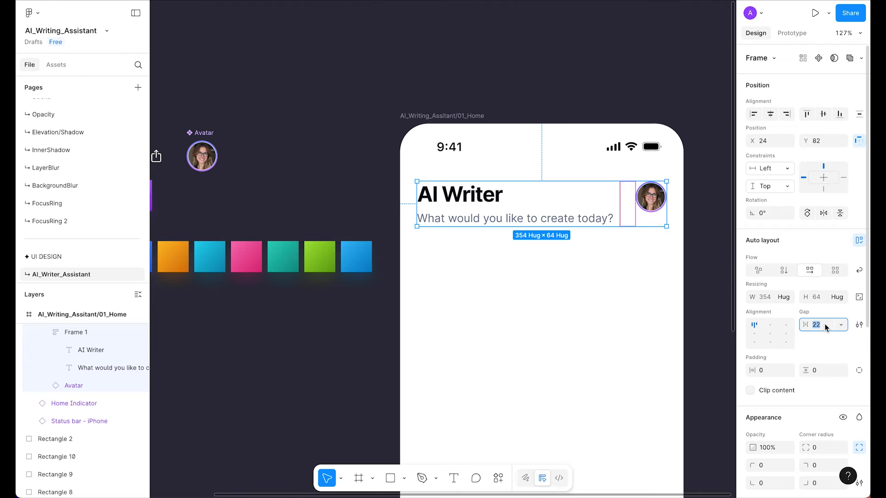
{"action": "left_click", "coordinate": [758, 326]}
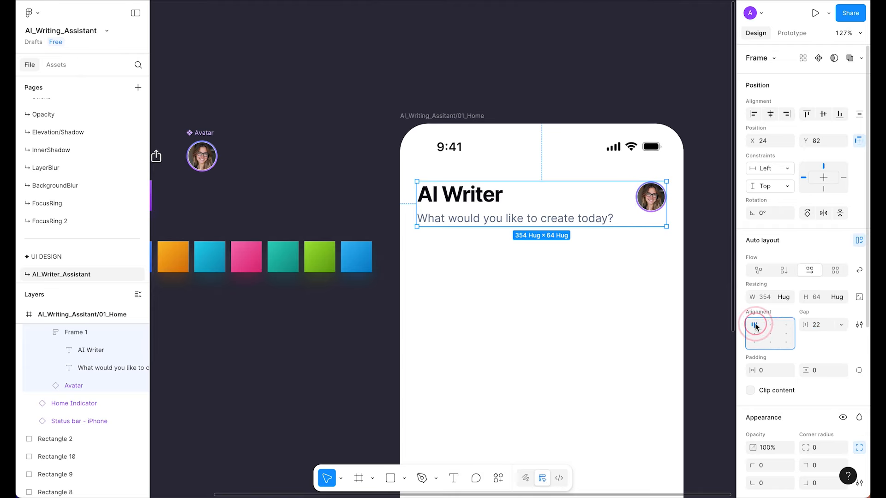
{"action": "double_click", "coordinate": [756, 326]}
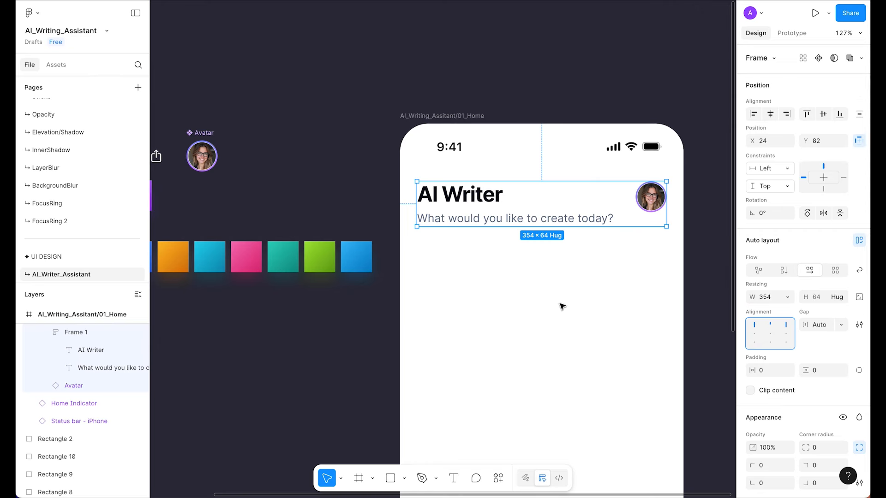
- Check the header frame's spacing and move the frame up to sit 12 px below the status bar, at Y 74
{"action": "key", "text": "alt"}
{"action": "key", "text": "alt"}
{"action": "key", "text": "alt+shift"}
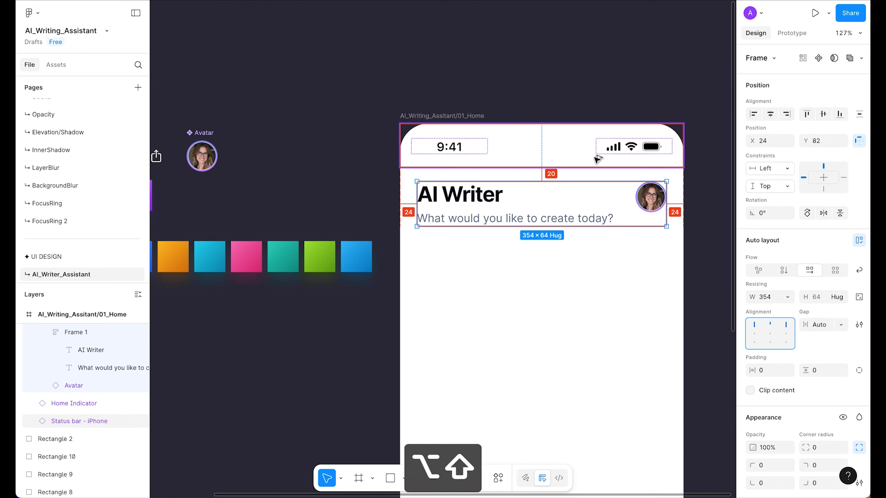
{"action": "left_click", "coordinate": [503, 311]}
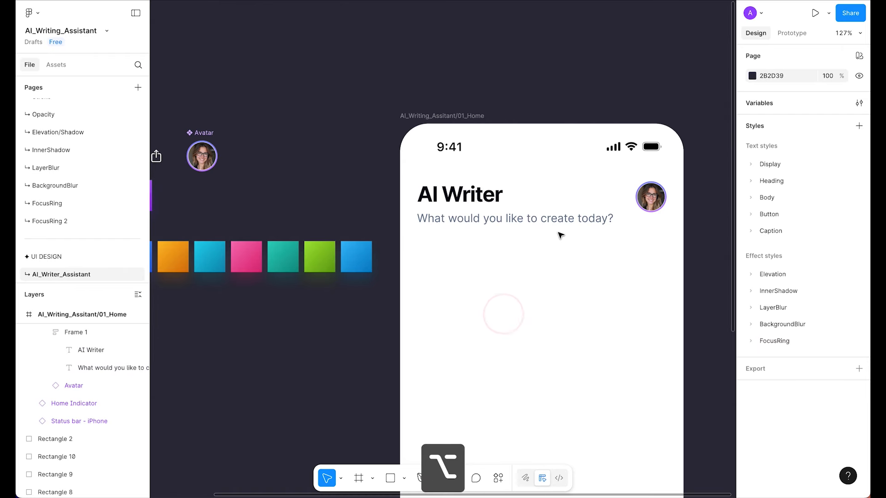
{"action": "left_click", "coordinate": [560, 217]}
{"action": "key", "text": "alt+shift+Up"}
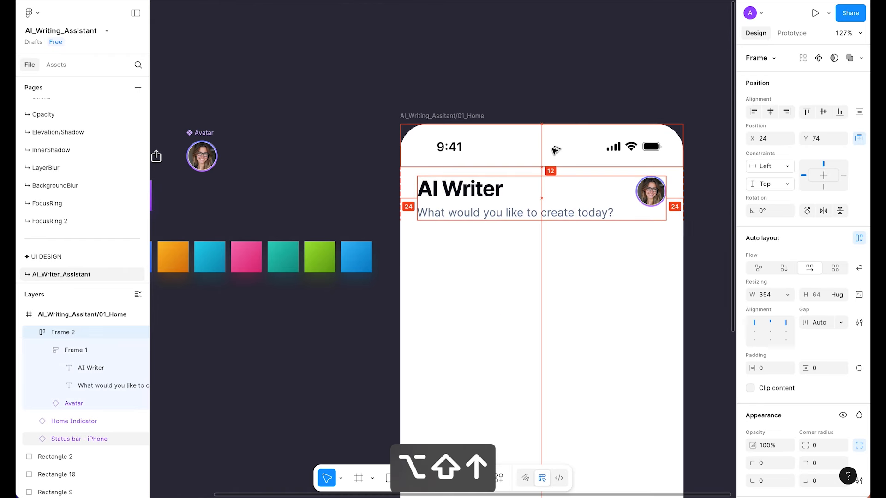
{"action": "left_click", "coordinate": [568, 278]}
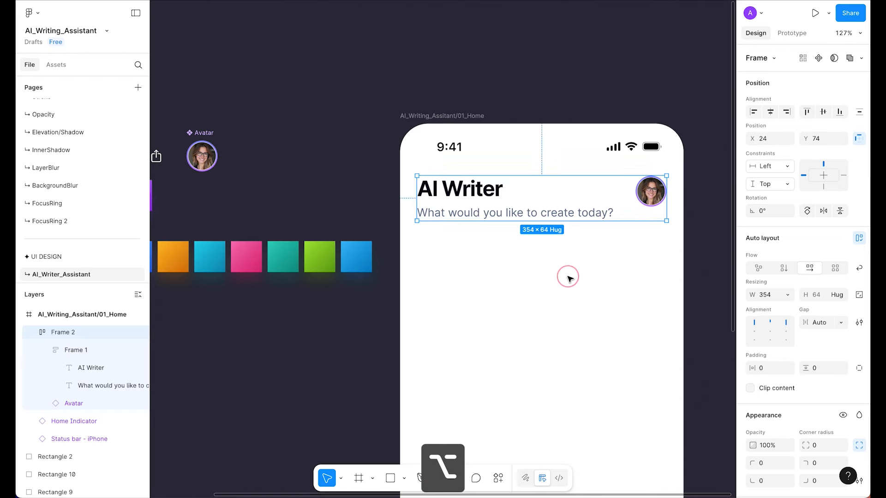
- Apply the Body/sm/regular text style to the subtitle "What would you like to create today?"
{"action": "key", "text": "super+0"}
{"action": "scroll", "coordinate": [570, 280], "scroll_direction": "up", "scroll_amount": 2}
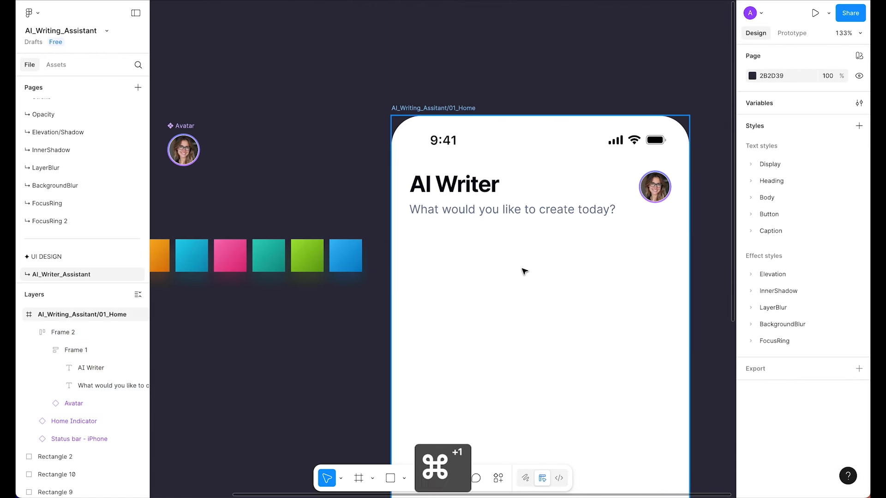
{"action": "scroll", "coordinate": [475, 269], "scroll_direction": "down", "scroll_amount": 5}
{"action": "scroll", "coordinate": [510, 258], "scroll_direction": "up", "scroll_amount": 5}
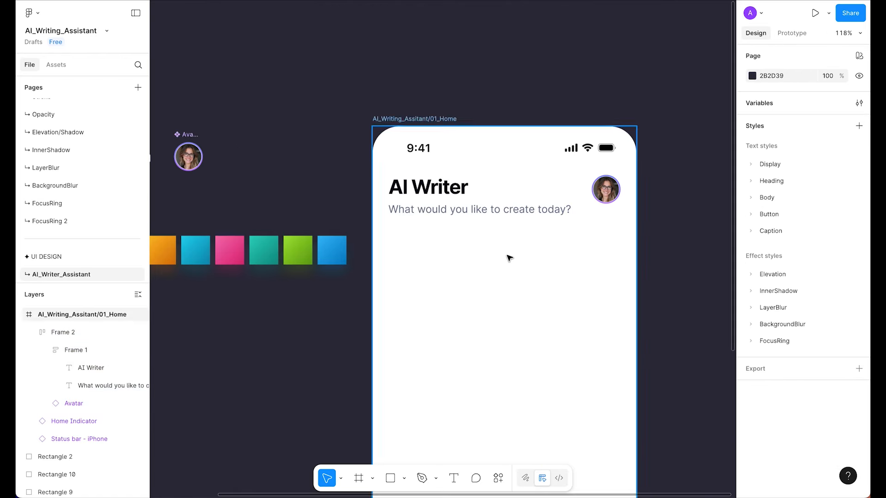
{"action": "left_click", "coordinate": [516, 206], "text": "super"}
{"action": "left_click", "coordinate": [790, 351]}
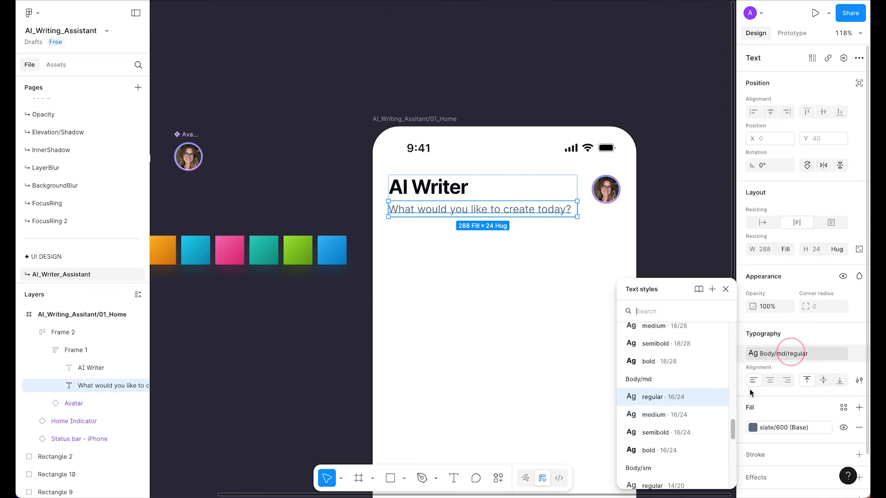
{"action": "scroll", "coordinate": [702, 403], "scroll_direction": "down", "scroll_amount": 3}
{"action": "left_click", "coordinate": [677, 417]}
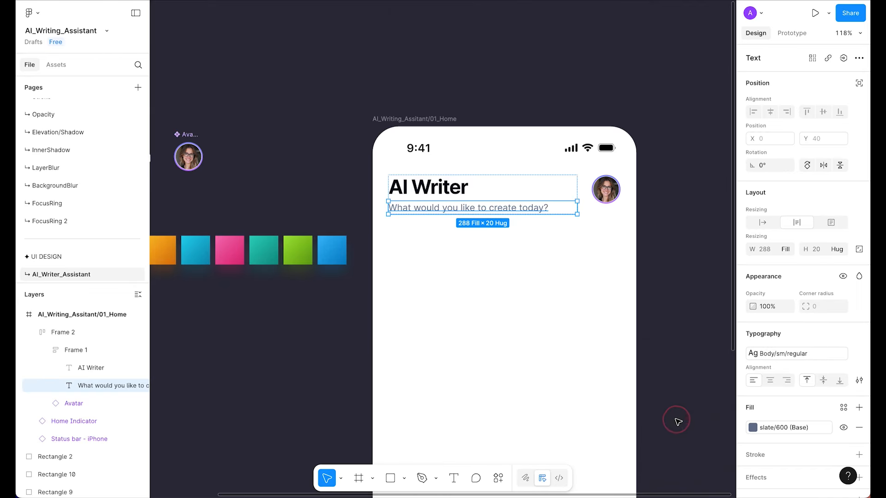
{"action": "left_click", "coordinate": [531, 297]}
- Examine the header's proportions and its spacing within the Home frame at different zoom levels
{"action": "scroll", "coordinate": [530, 298], "scroll_direction": "down", "scroll_amount": 3}
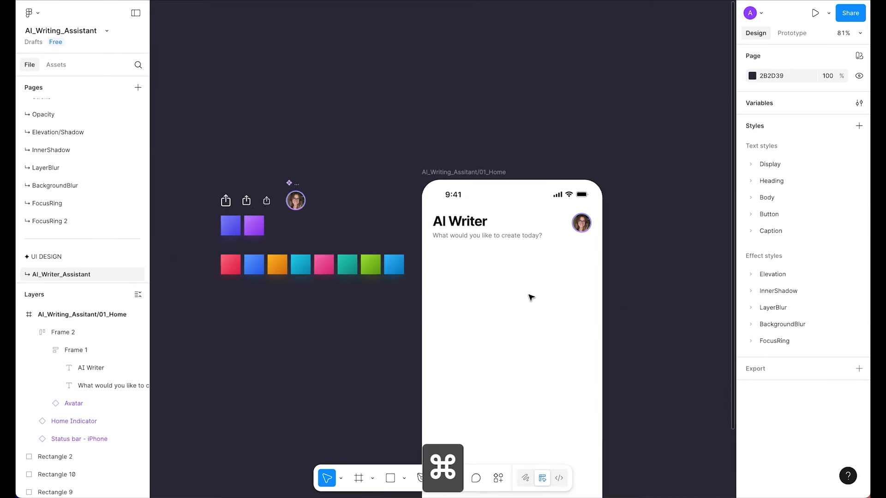
{"action": "scroll", "coordinate": [531, 297], "scroll_direction": "up", "scroll_amount": 3}
{"action": "left_click_drag", "start_coordinate": [580, 281], "coordinate": [565, 236]}
{"action": "scroll", "coordinate": [477, 210], "scroll_direction": "up", "scroll_amount": 2}
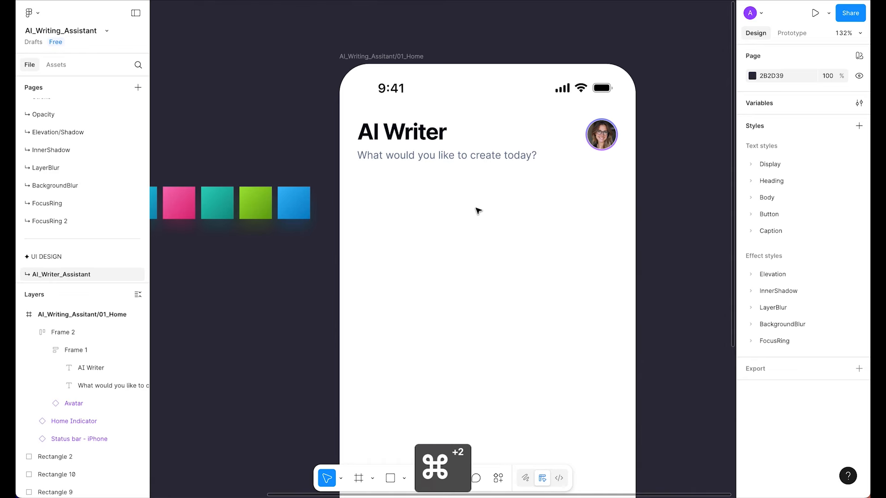
{"action": "scroll", "coordinate": [478, 211], "scroll_direction": "up", "scroll_amount": 1}
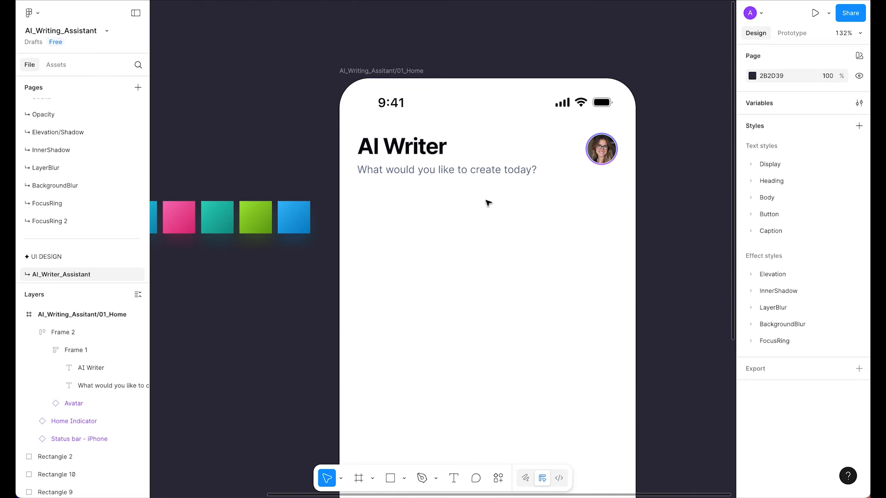
{"action": "left_click", "coordinate": [471, 168]}
{"action": "key", "text": "alt"}
{"action": "left_click", "coordinate": [505, 278]}
{"action": "scroll", "coordinate": [505, 280], "scroll_direction": "down", "scroll_amount": 2}
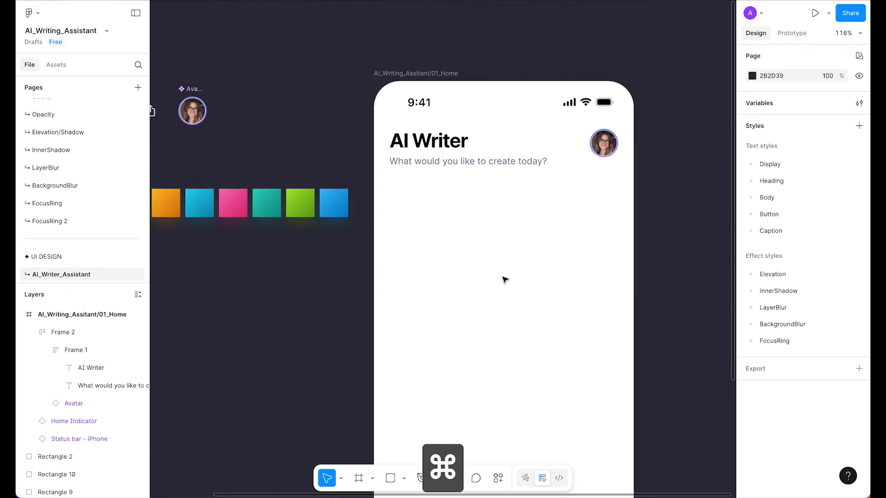
{"action": "scroll", "coordinate": [506, 279], "scroll_direction": "up", "scroll_amount": 3}
{"action": "left_click_drag", "start_coordinate": [479, 226], "coordinate": [484, 264]}
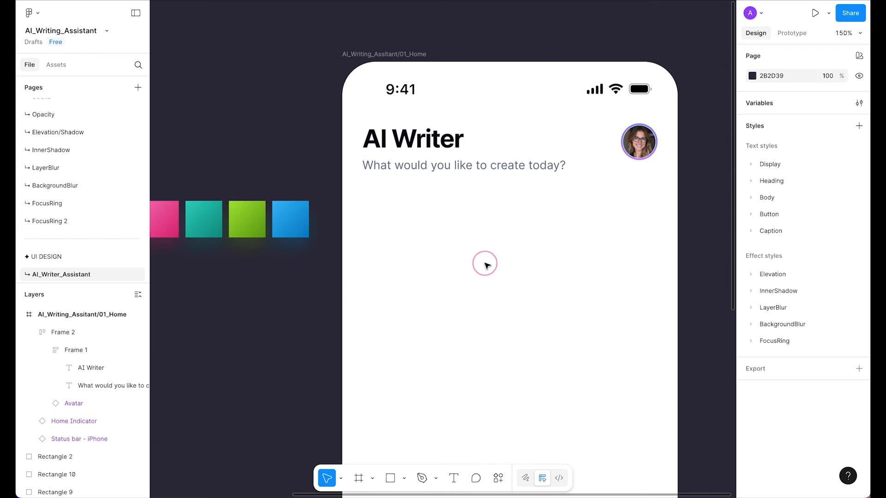
{"action": "scroll", "coordinate": [478, 302], "scroll_direction": "down", "scroll_amount": 3}
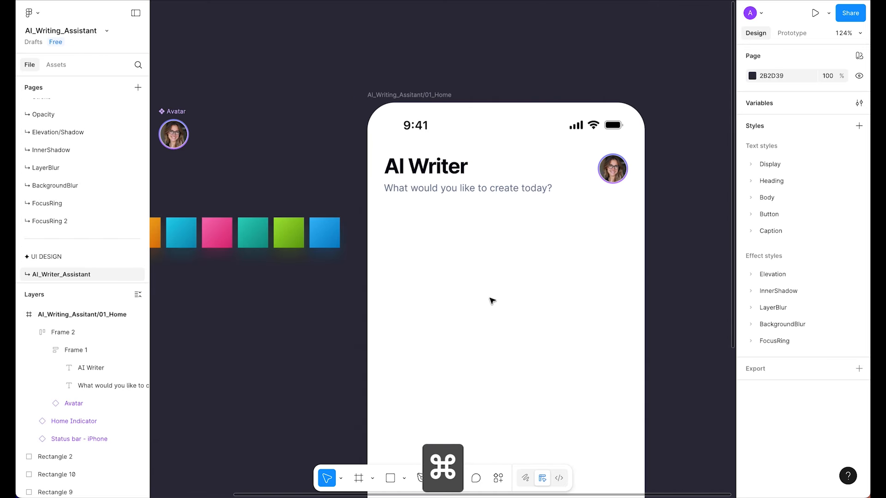
{"action": "scroll", "coordinate": [311, 181], "scroll_direction": "up", "scroll_amount": 2}
- Copy the indigo gradient square into the Home frame and place it below the subtitle, at about X 26, Y 159
{"action": "scroll", "coordinate": [220, 185], "scroll_direction": "down", "scroll_amount": 2}
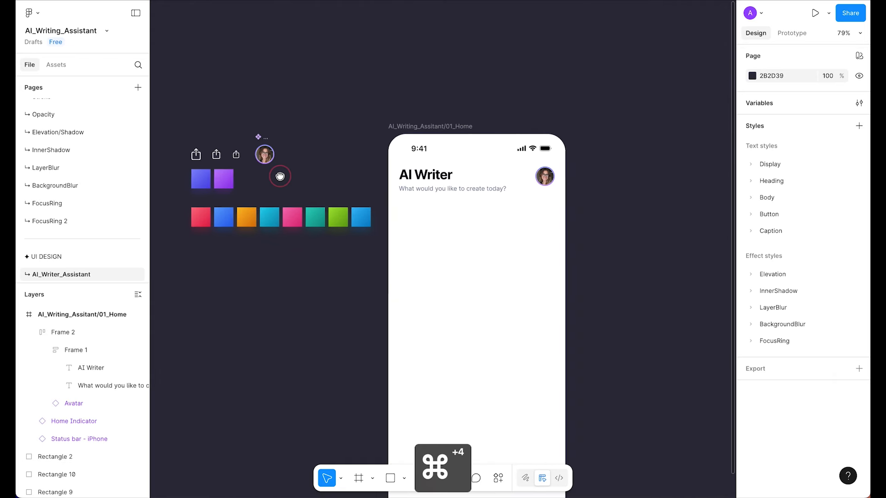
{"action": "left_click", "coordinate": [221, 180]}
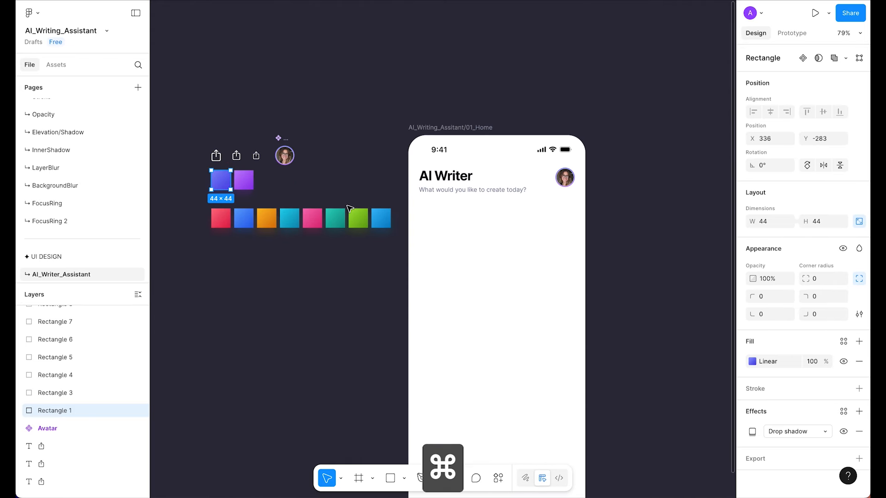
{"action": "scroll", "coordinate": [471, 223], "scroll_direction": "up", "scroll_amount": 5}
{"action": "left_click", "coordinate": [461, 221]}
{"action": "right_click", "coordinate": [461, 221]}
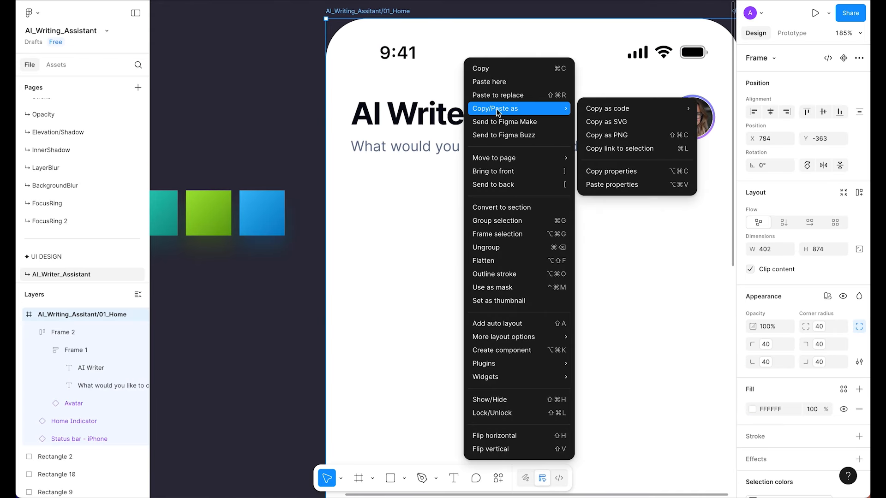
{"action": "left_click", "coordinate": [494, 85]}
{"action": "left_click_drag", "start_coordinate": [534, 232], "coordinate": [475, 240]}
{"action": "left_click_drag", "start_coordinate": [452, 149], "coordinate": [290, 215]}
- Unlock the indigo rectangle's aspect ratio, size it to 165 × 88, and move it to X 24, Y 165
{"action": "type", "text": "165"}
{"action": "key", "text": "Tab"}
{"action": "type", "text": "8"}
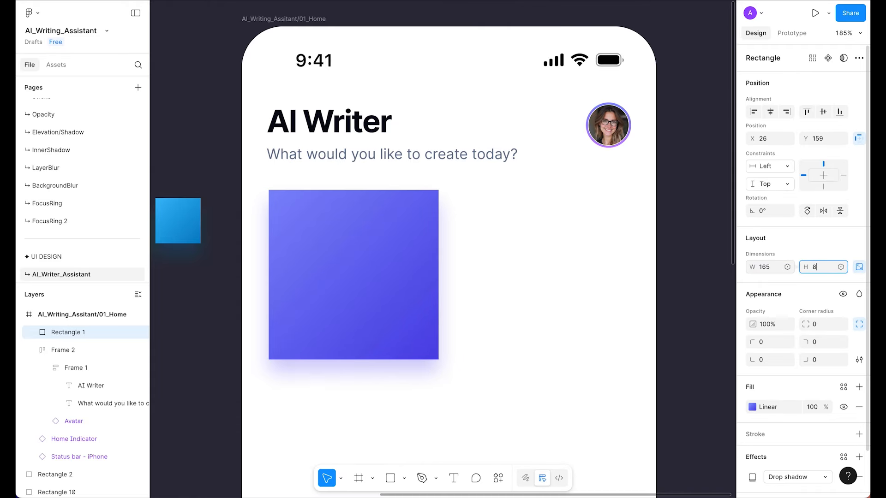
{"action": "type", "text": "8"}
{"action": "key", "text": "Return"}
{"action": "left_click", "coordinate": [859, 267]}
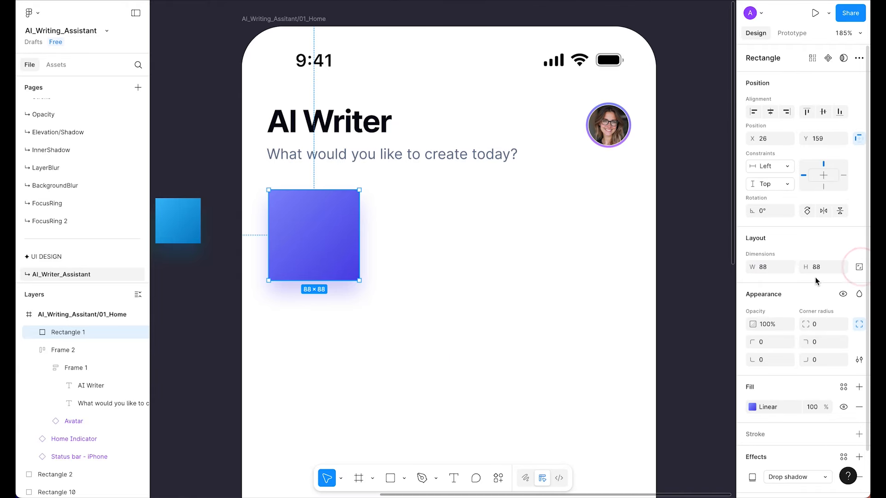
{"action": "type", "text": "165"}
{"action": "key", "text": "Return"}
{"action": "left_click_drag", "start_coordinate": [384, 230], "coordinate": [362, 244]}
- Copy the largest 36 × 36 share icon and place it in the upper middle of the indigo rectangle, at about X 88, Y 182
{"action": "scroll", "coordinate": [447, 251], "scroll_direction": "down", "scroll_amount": 4}
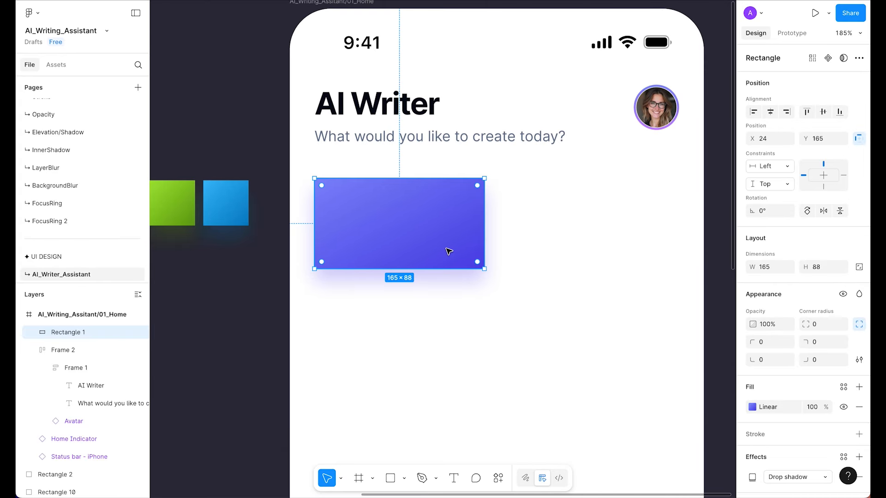
{"action": "scroll", "coordinate": [449, 252], "scroll_direction": "up", "scroll_amount": 3}
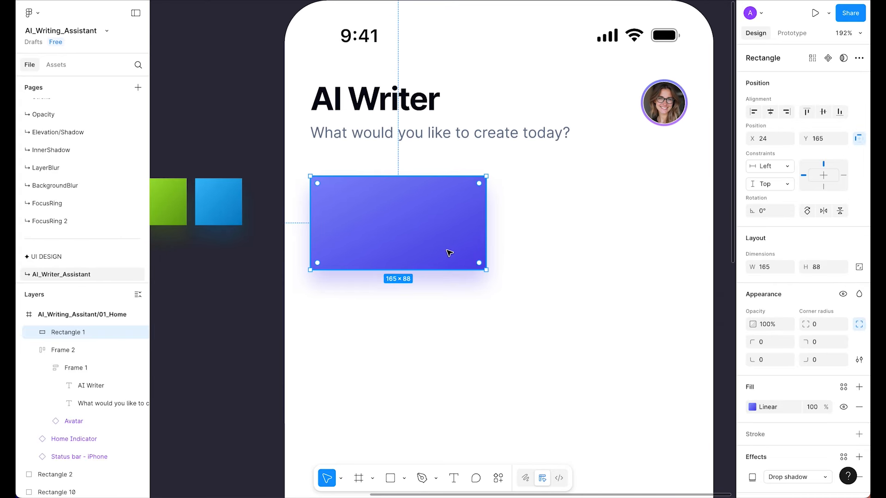
{"action": "scroll", "coordinate": [450, 253], "scroll_direction": "left", "scroll_amount": 10}
{"action": "left_click", "coordinate": [326, 83]}
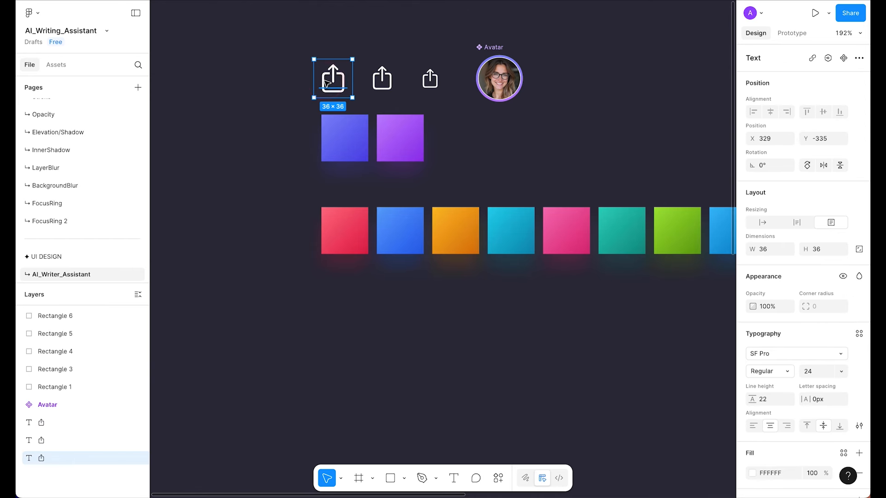
{"action": "key", "text": "super+c"}
{"action": "scroll", "coordinate": [326, 83], "scroll_direction": "right", "scroll_amount": 10}
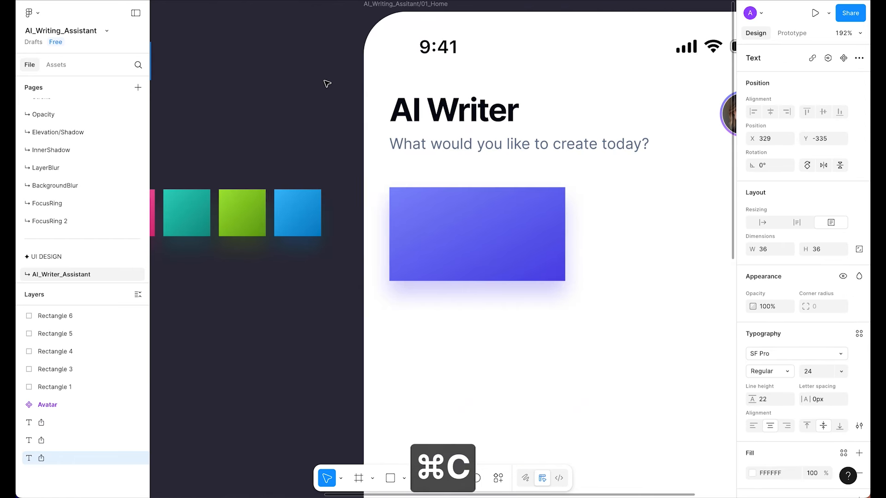
{"action": "left_click", "coordinate": [444, 206]}
{"action": "key", "text": "super+v"}
{"action": "left_click_drag", "start_coordinate": [553, 66], "coordinate": [477, 228]}
- Add a text box about 121 × 25 below the share icon on the indigo rectangle, reading "New Chat"
{"action": "scroll", "coordinate": [477, 228], "scroll_direction": "down", "scroll_amount": 2}
{"action": "key", "text": "t"}
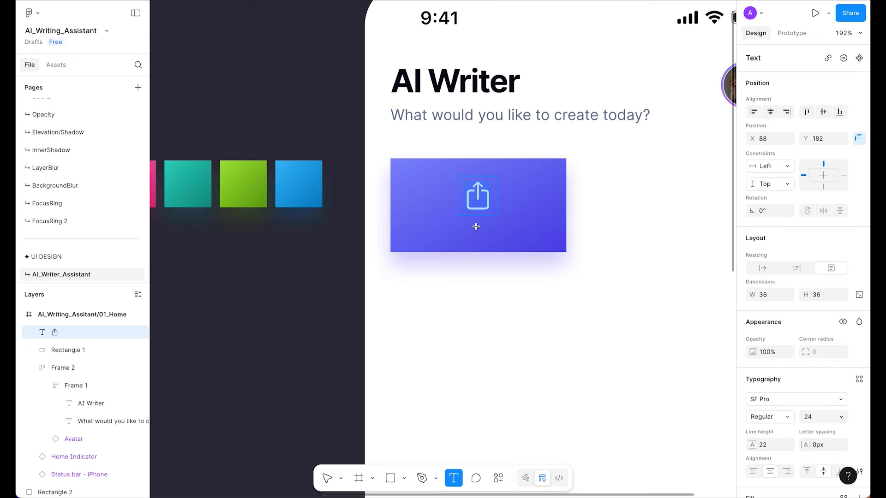
{"action": "left_click_drag", "start_coordinate": [418, 219], "coordinate": [544, 245]}
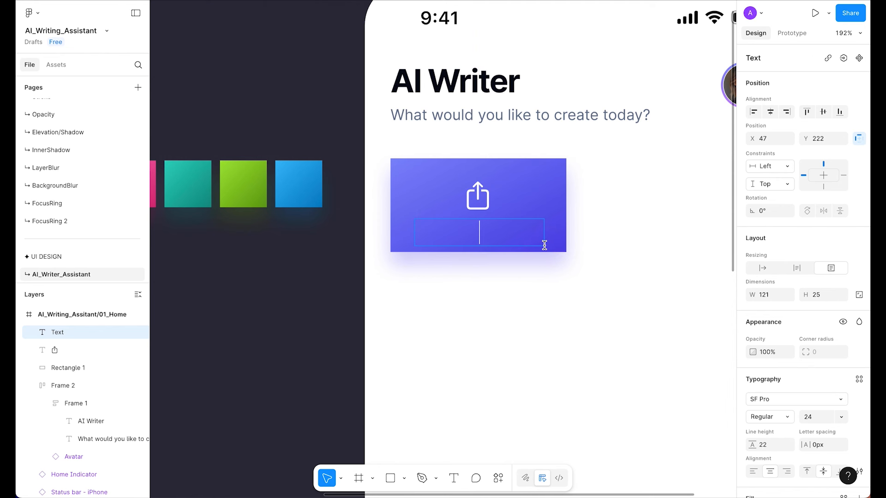
{"action": "type", "text": "New Chat"}
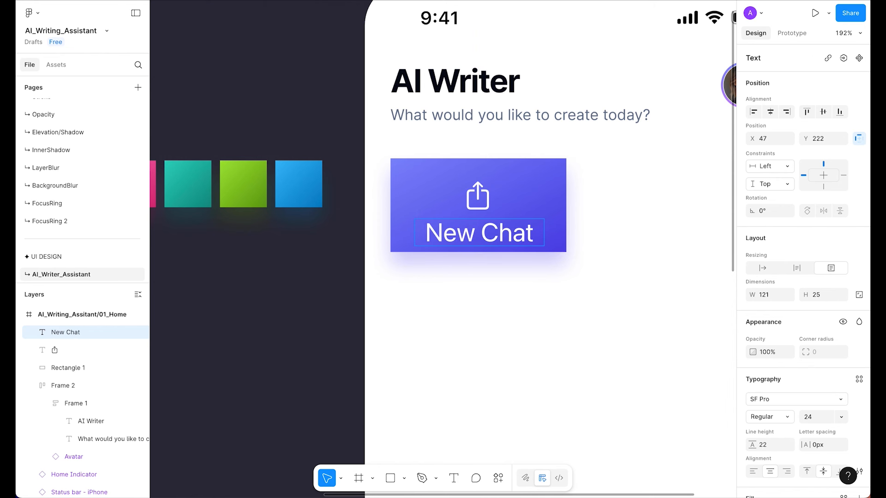
{"action": "key", "text": "Escape"}
- Apply the Body/sm/medium text style to the "New Chat" label
{"action": "scroll", "coordinate": [556, 254], "scroll_direction": "down", "scroll_amount": 1}
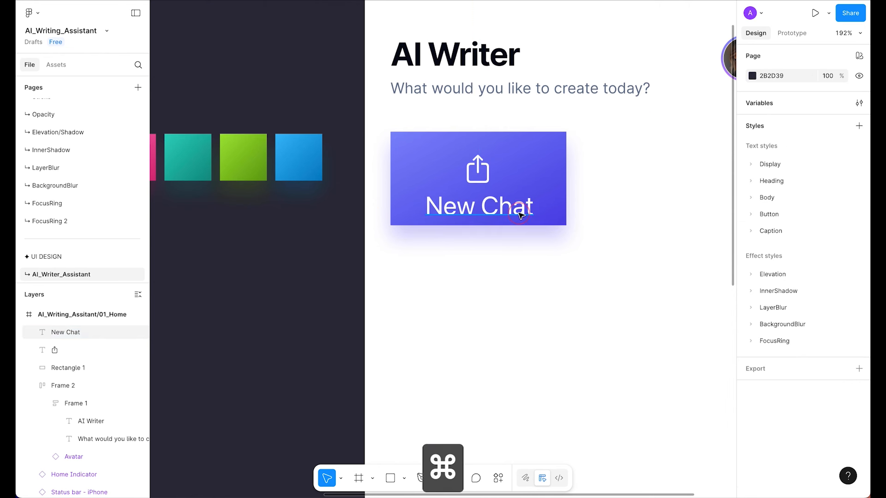
{"action": "left_click", "coordinate": [857, 379]}
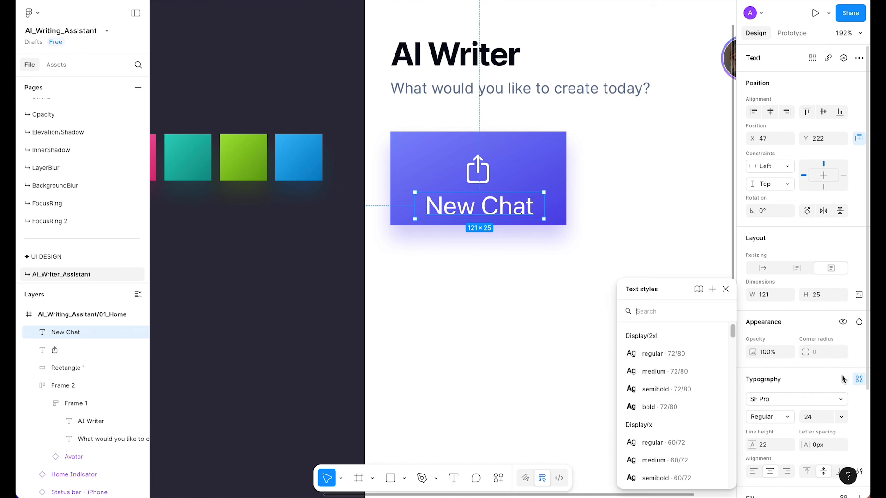
{"action": "type", "text": "body"}
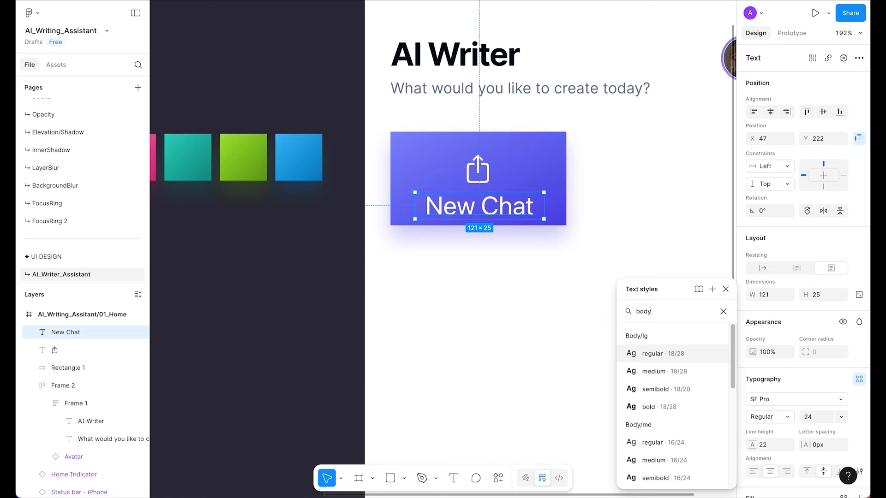
{"action": "scroll", "coordinate": [637, 423], "scroll_direction": "down", "scroll_amount": 4}
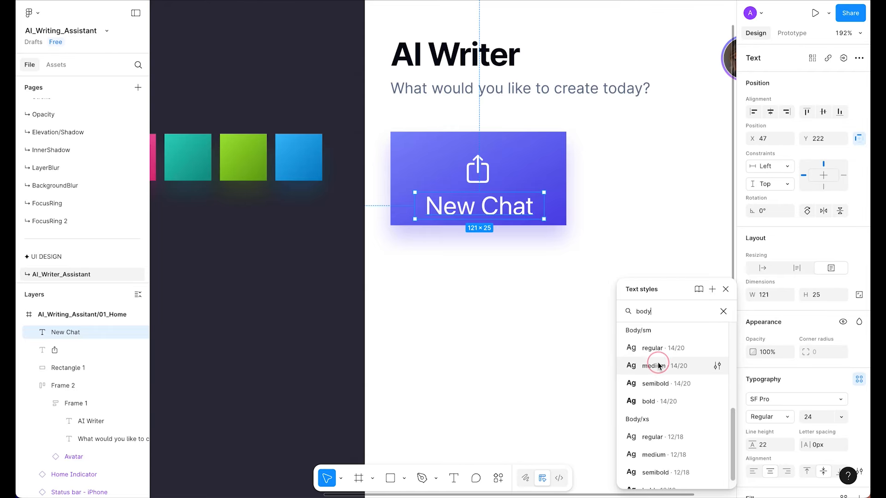
{"action": "left_click", "coordinate": [661, 364]}
{"action": "left_click", "coordinate": [561, 325]}
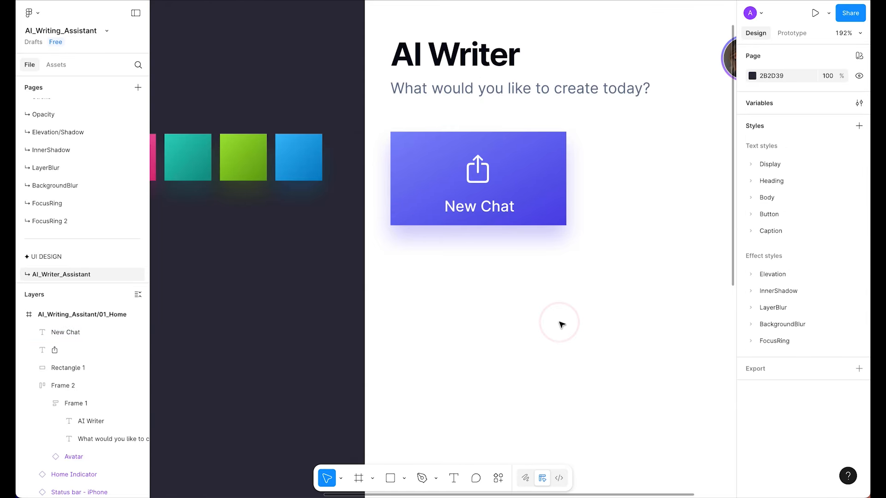
- Combine the "New Chat" label, share icon and indigo rectangle into one vertical auto layout frame
{"action": "scroll", "coordinate": [562, 323], "scroll_direction": "down", "scroll_amount": 3}
{"action": "scroll", "coordinate": [563, 323], "scroll_direction": "up", "scroll_amount": 3}
{"action": "left_click", "coordinate": [465, 186]}
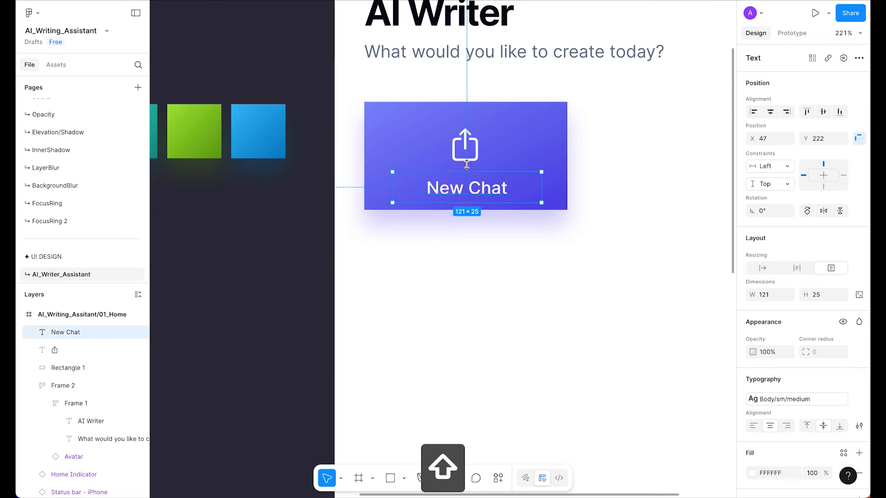
{"action": "left_click", "coordinate": [465, 145], "text": "shift"}
{"action": "left_click", "coordinate": [491, 115], "text": "shift"}
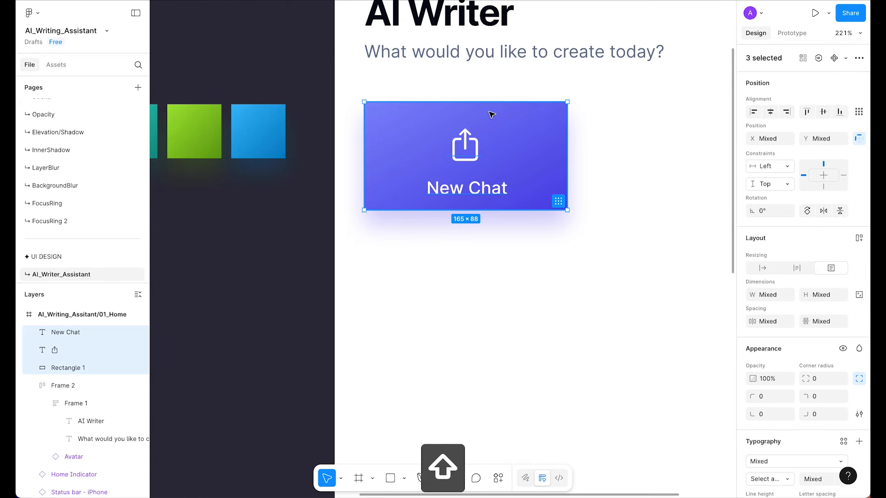
{"action": "key", "text": "shift+a"}
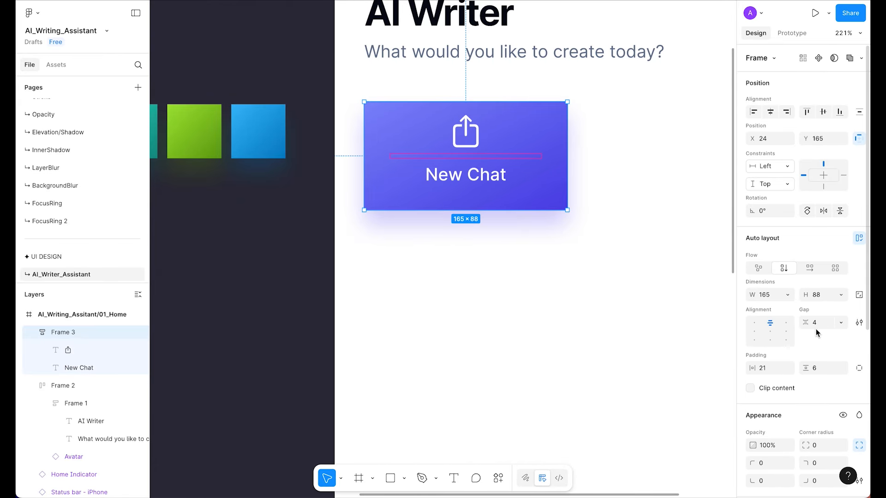
- Set the card frame's horizontal padding to 20 and vertical padding to 12
{"action": "left_click", "coordinate": [820, 328]}
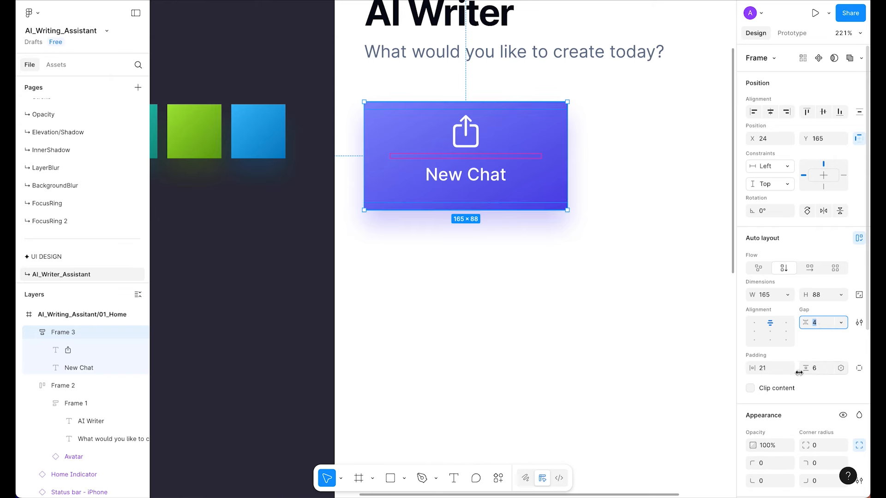
{"action": "left_click", "coordinate": [769, 375]}
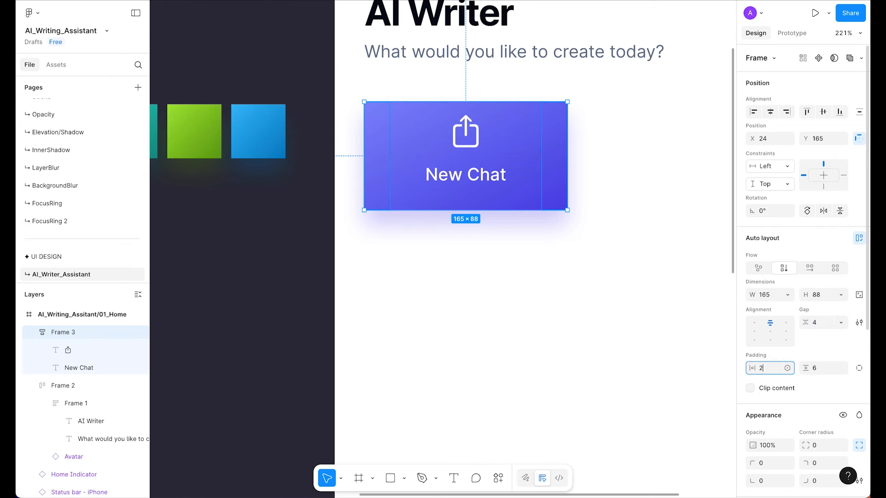
{"action": "key", "text": "Return"}
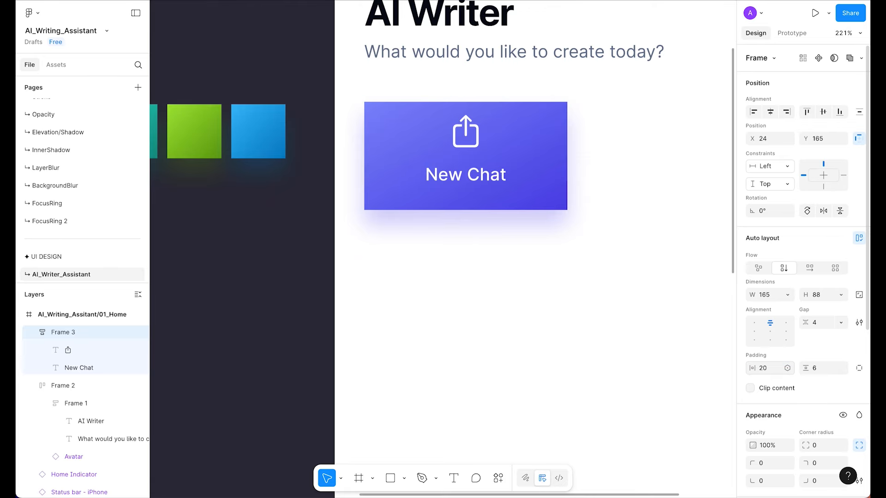
{"action": "left_click", "coordinate": [817, 371]}
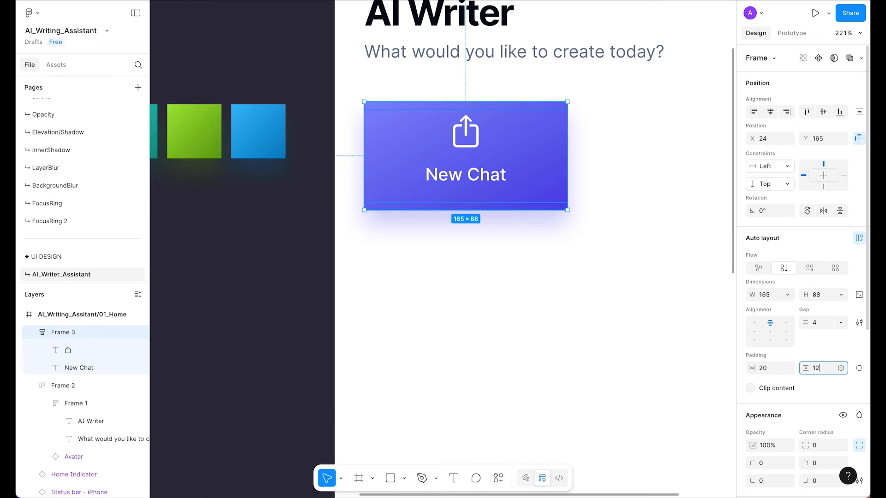
{"action": "type", "text": "12"}
{"action": "key", "text": "Return"}
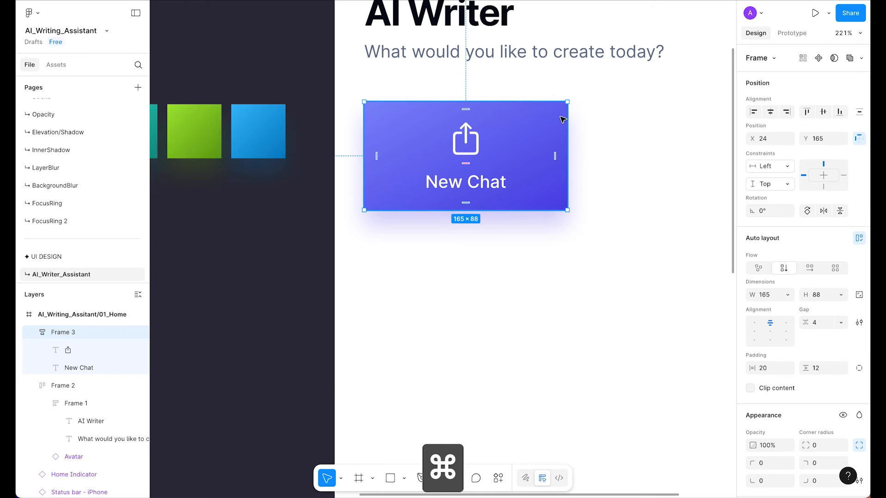
- Set the "New Chat" label's width to Fill container inside the card
{"action": "left_click", "coordinate": [480, 186], "text": "super"}
{"action": "left_click", "coordinate": [788, 250]}
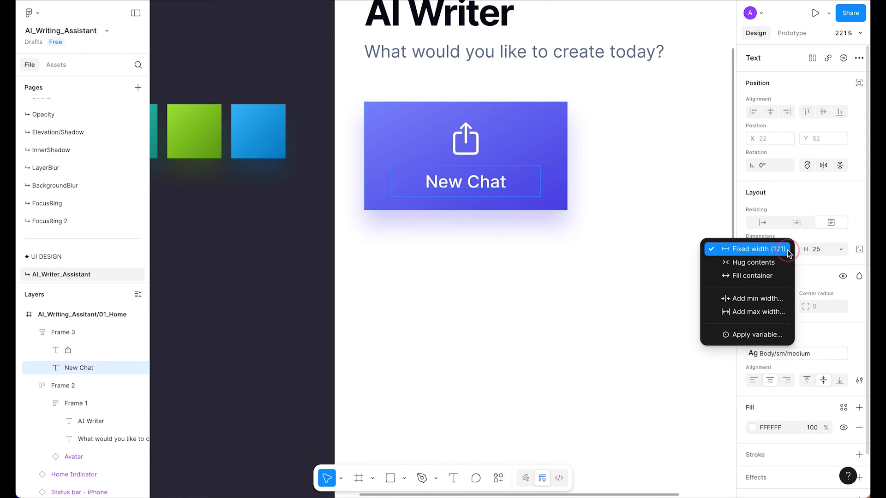
{"action": "left_click", "coordinate": [777, 275]}
{"action": "left_click", "coordinate": [462, 140]}
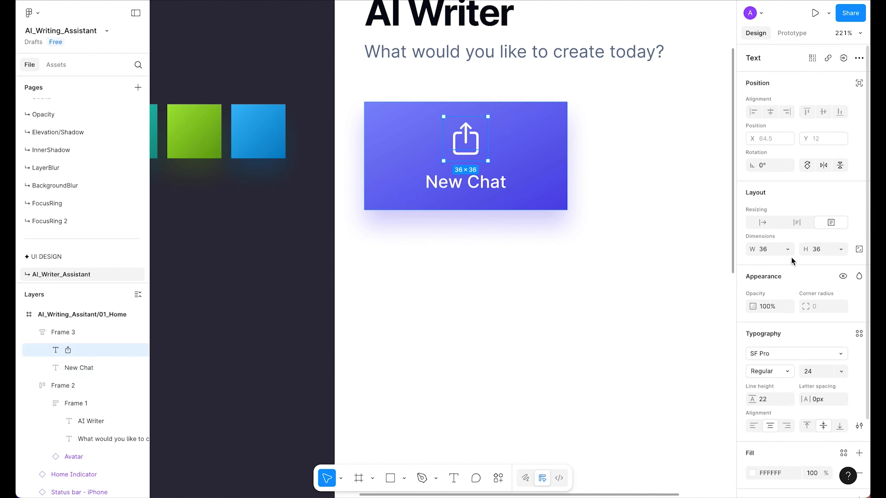
{"action": "left_click", "coordinate": [585, 241]}
{"action": "scroll", "coordinate": [581, 244], "scroll_direction": "down", "scroll_amount": 3}
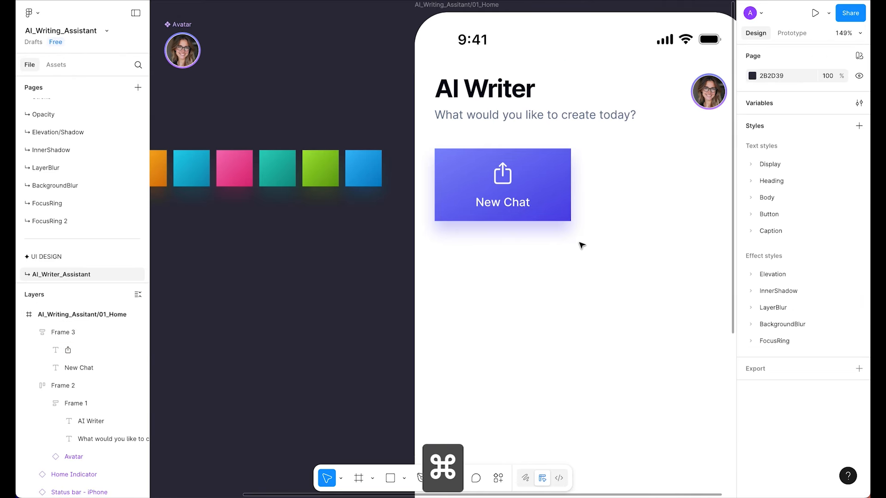
{"action": "scroll", "coordinate": [582, 233], "scroll_direction": "up", "scroll_amount": 4}
{"action": "scroll", "coordinate": [532, 110], "scroll_direction": "down", "scroll_amount": 4}
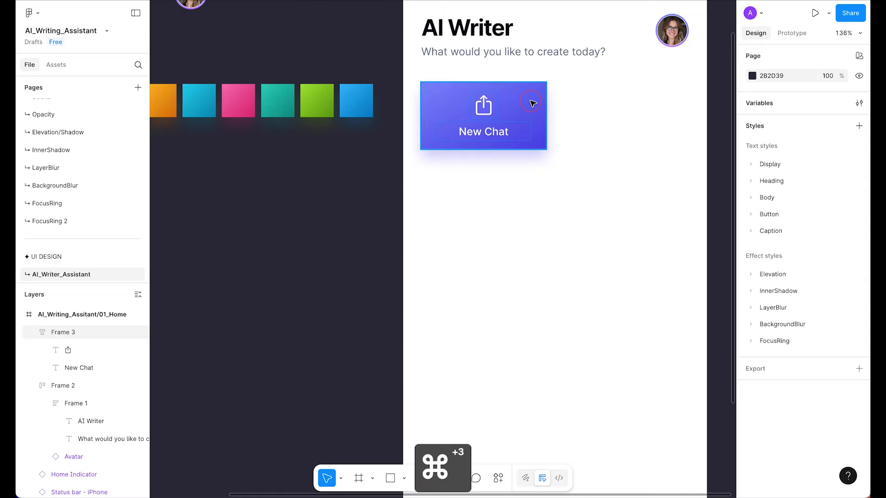
- Apply the variable 16 as the "New Chat" card's corner radius
{"action": "left_click", "coordinate": [531, 104]}
{"action": "scroll", "coordinate": [838, 369], "scroll_direction": "down", "scroll_amount": 3}
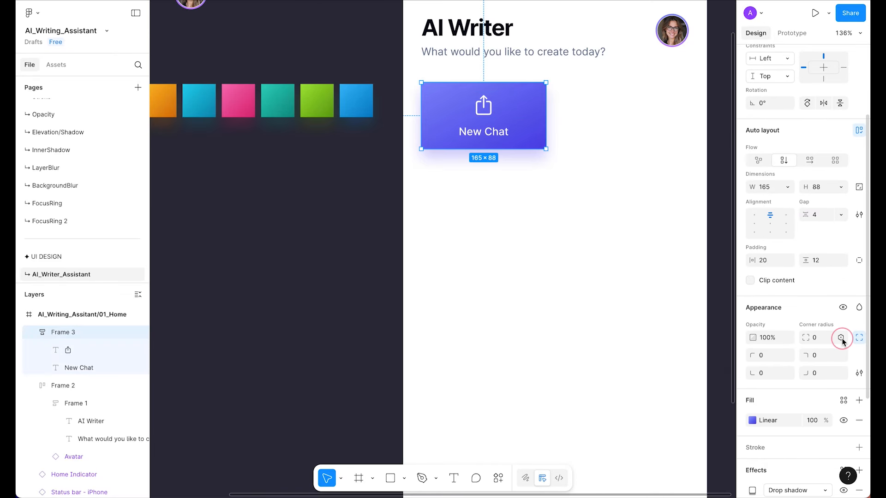
{"action": "left_click", "coordinate": [842, 339]}
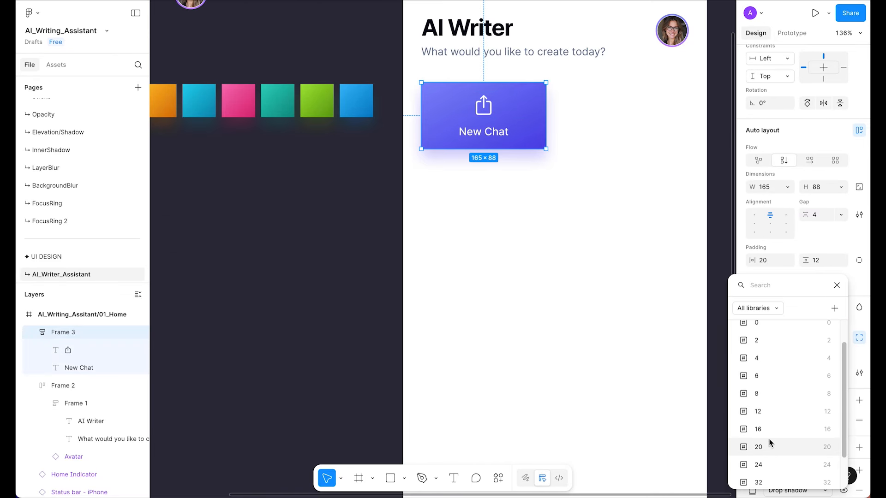
{"action": "left_click", "coordinate": [770, 426]}
{"action": "left_click", "coordinate": [560, 249]}
{"action": "scroll", "coordinate": [557, 143], "scroll_direction": "up", "scroll_amount": 3}
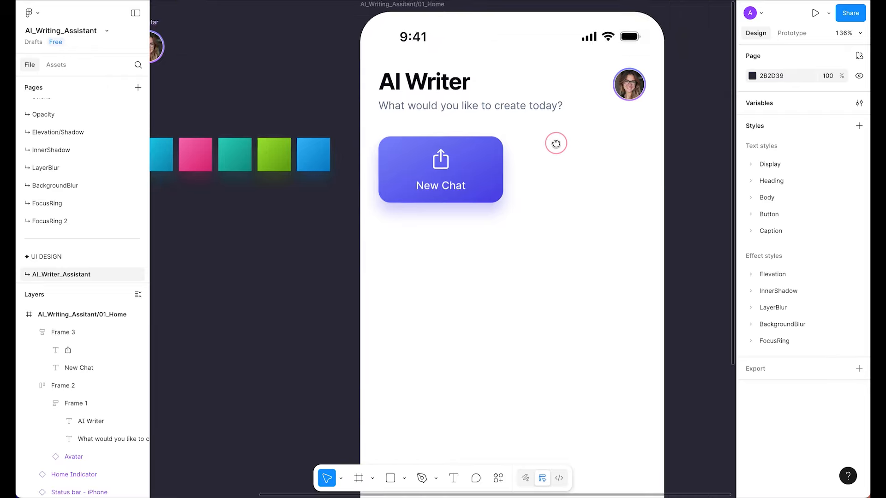
{"action": "scroll", "coordinate": [567, 160], "scroll_direction": "down", "scroll_amount": 3}
{"action": "scroll", "coordinate": [524, 187], "scroll_direction": "up", "scroll_amount": 3}
{"action": "left_click_drag", "start_coordinate": [378, 245], "coordinate": [415, 264]}
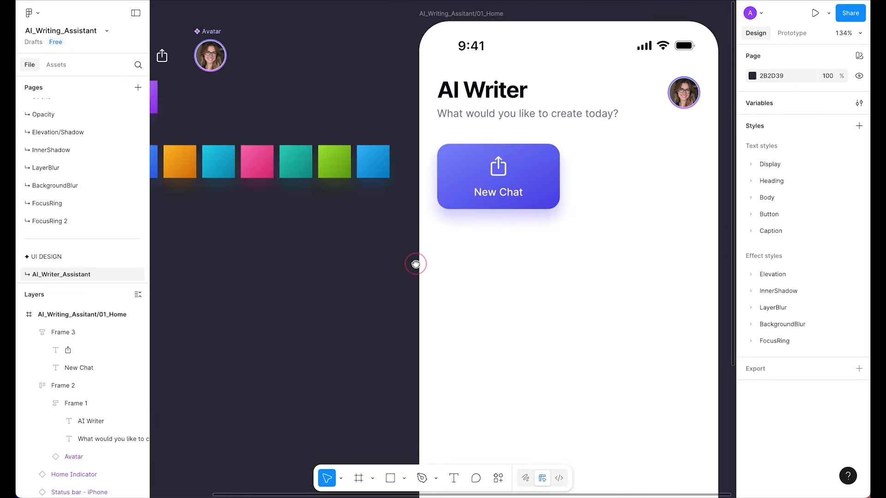
- Turn the "New Chat" card into a component and rename it "Tabs"
{"action": "left_click", "coordinate": [542, 159]}
{"action": "scroll", "coordinate": [542, 159], "scroll_direction": "up", "scroll_amount": 3}
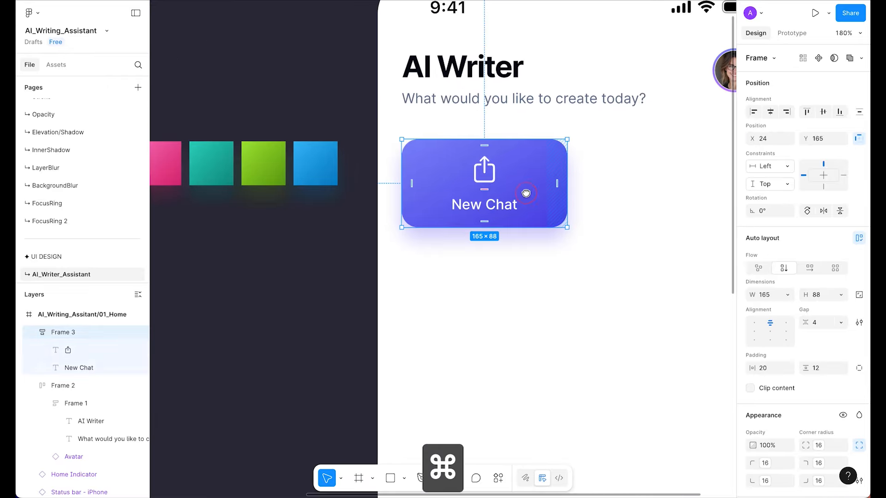
{"action": "left_click", "coordinate": [595, 199]}
{"action": "left_click", "coordinate": [543, 178]}
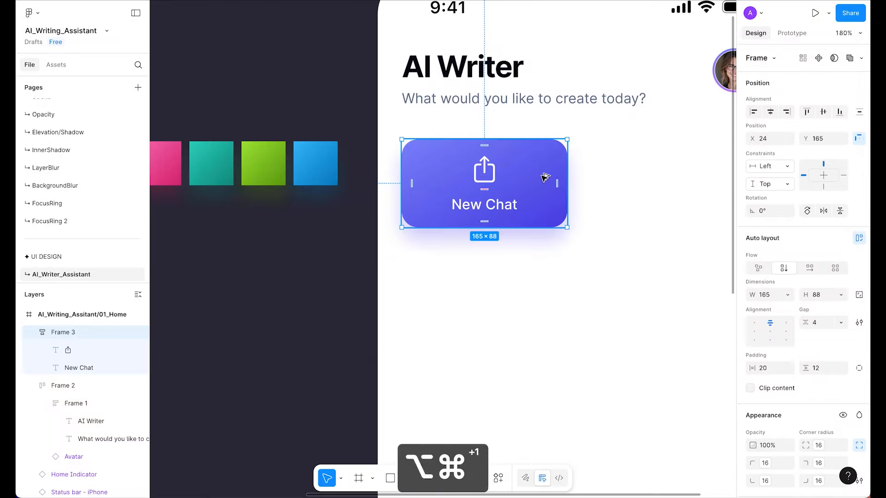
{"action": "key", "text": "super+alt+k"}
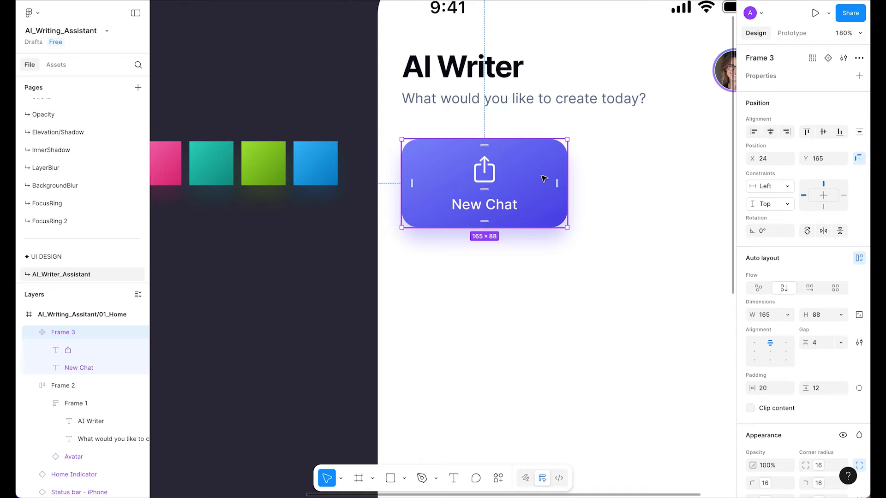
{"action": "key", "text": "super+r"}
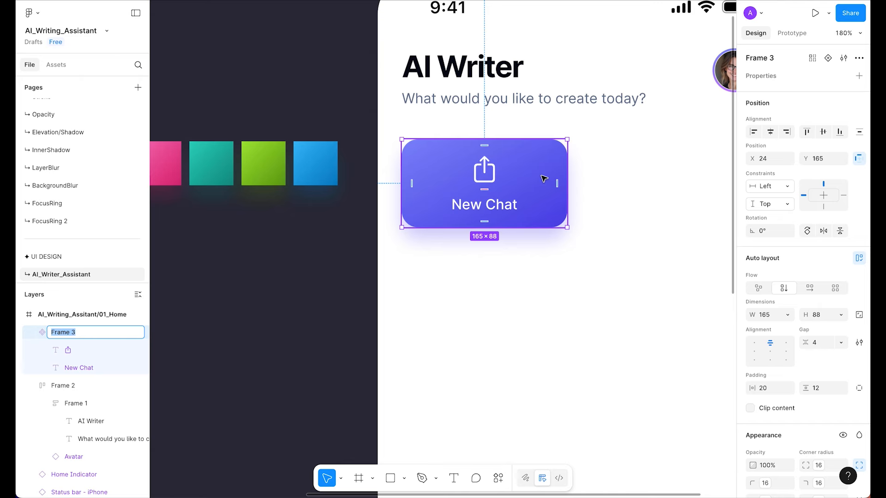
{"action": "type", "text": "Tabs"}
{"action": "key", "text": "Return"}
{"action": "key", "text": "super"}
- Duplicate the Tabs component as an instance and place it directly below the original at about X 24, Y 293
{"action": "scroll", "coordinate": [569, 273], "scroll_direction": "down", "scroll_amount": 5}
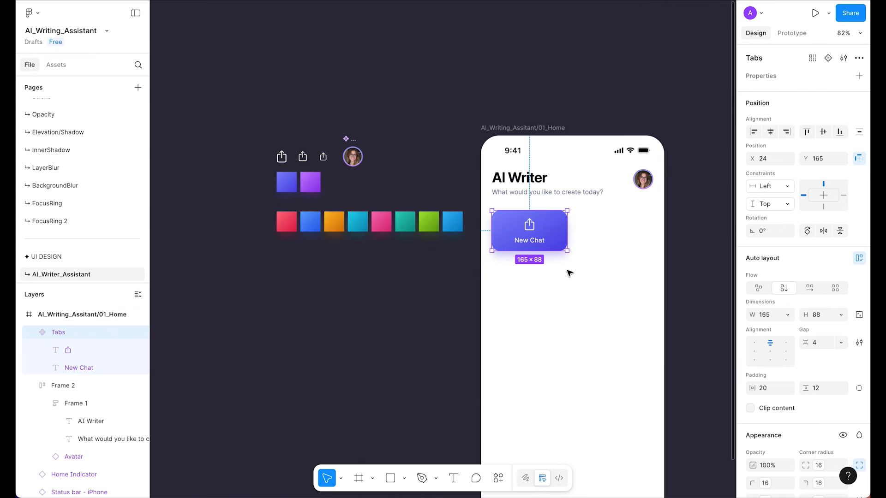
{"action": "scroll", "coordinate": [569, 274], "scroll_direction": "up", "scroll_amount": 4}
{"action": "key", "text": "super+d"}
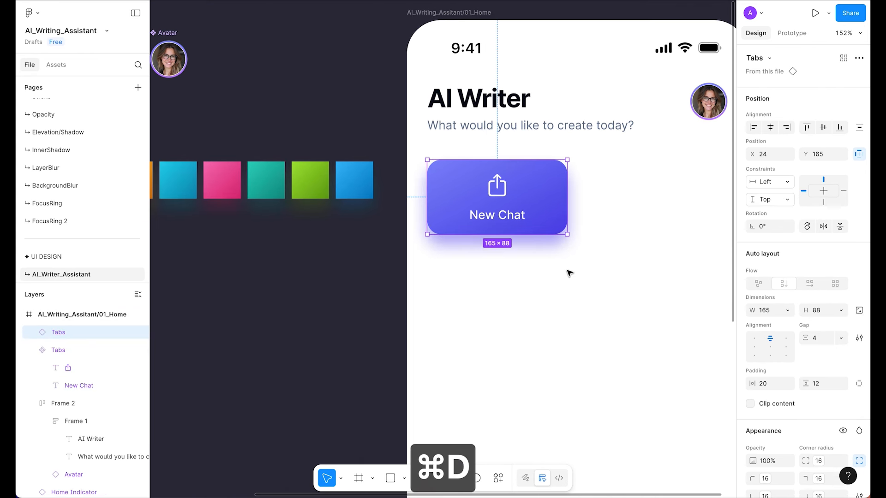
{"action": "left_click", "coordinate": [555, 285]}
{"action": "left_click_drag", "start_coordinate": [531, 206], "coordinate": [531, 313]}
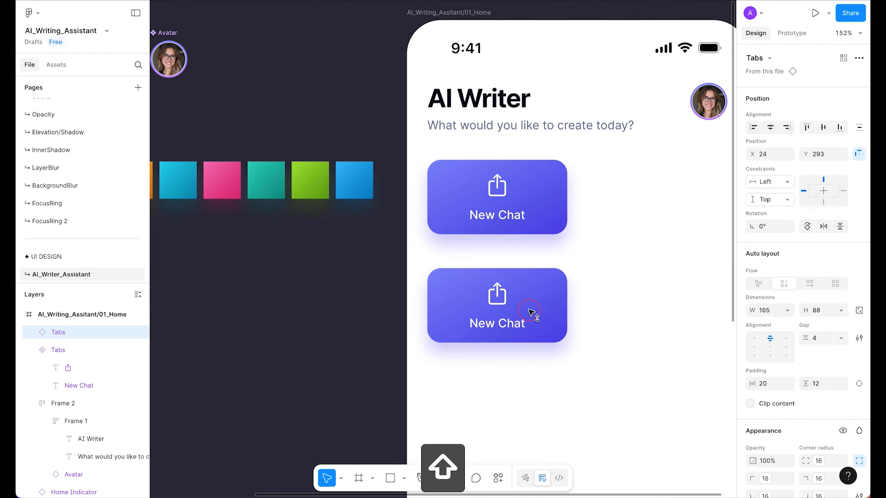
- Move the main Tabs component outside the phone frame above the avatar component, and raise the instance to X 24, Y 159
{"action": "left_click", "coordinate": [506, 193]}
{"action": "scroll", "coordinate": [507, 195], "scroll_direction": "up", "scroll_amount": 2}
{"action": "left_click_drag", "start_coordinate": [494, 247], "coordinate": [285, 54]}
{"action": "left_click_drag", "start_coordinate": [490, 372], "coordinate": [480, 261]}
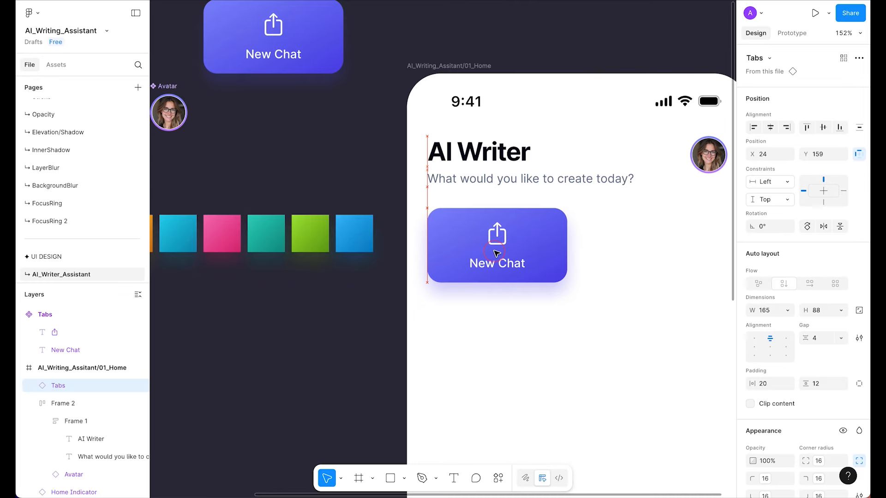
- Copy the Tabs instance to its right within the Home frame, at X 213, Y 159
{"action": "scroll", "coordinate": [576, 292], "scroll_direction": "right", "scroll_amount": 3}
{"action": "left_click_drag", "start_coordinate": [439, 237], "coordinate": [627, 254]}
{"action": "scroll", "coordinate": [579, 287], "scroll_direction": "up", "scroll_amount": 3}
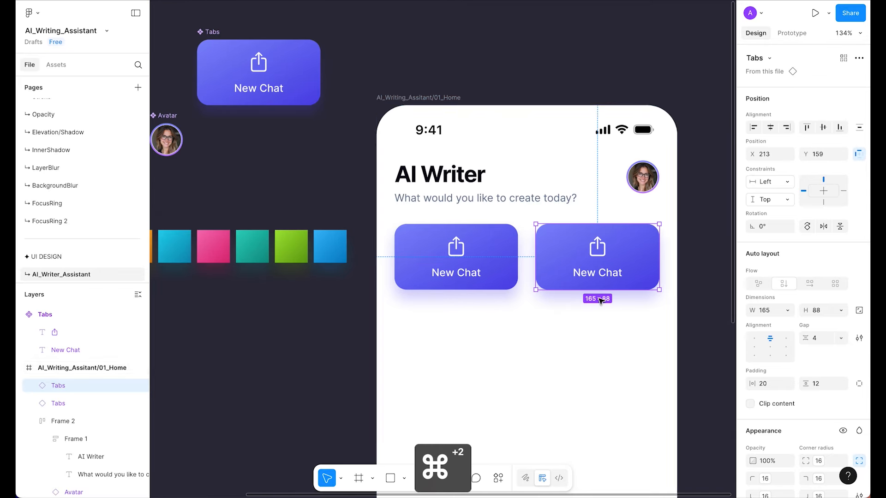
- Wrap both Tabs instances in a horizontal auto layout frame and position it at Y 158, 24 px below the header
{"action": "left_click", "coordinate": [420, 228], "text": "shift"}
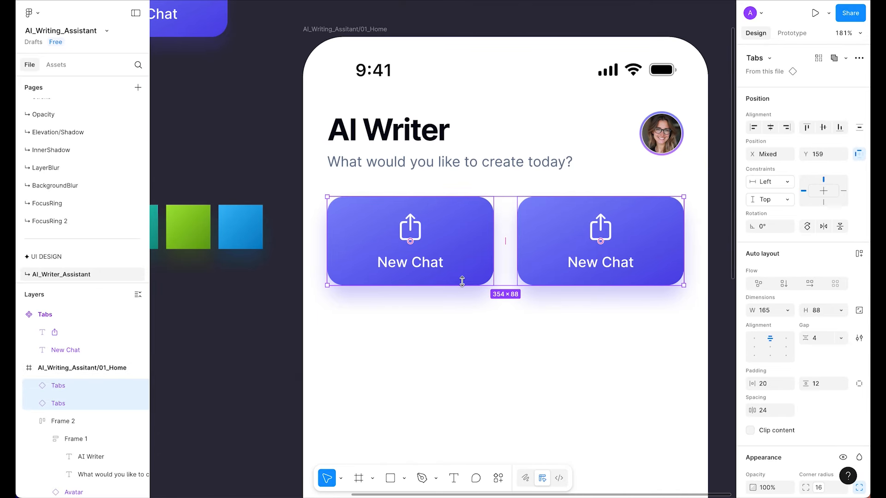
{"action": "key", "text": "shift+a"}
{"action": "scroll", "coordinate": [506, 323], "scroll_direction": "down", "scroll_amount": 2}
{"action": "scroll", "coordinate": [506, 323], "scroll_direction": "down", "scroll_amount": 2}
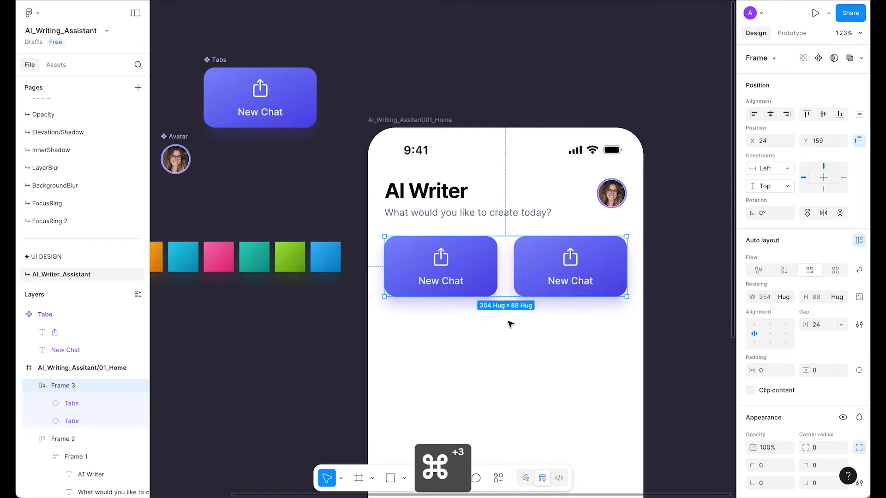
{"action": "key", "text": "alt"}
{"action": "key", "text": "alt+Up"}
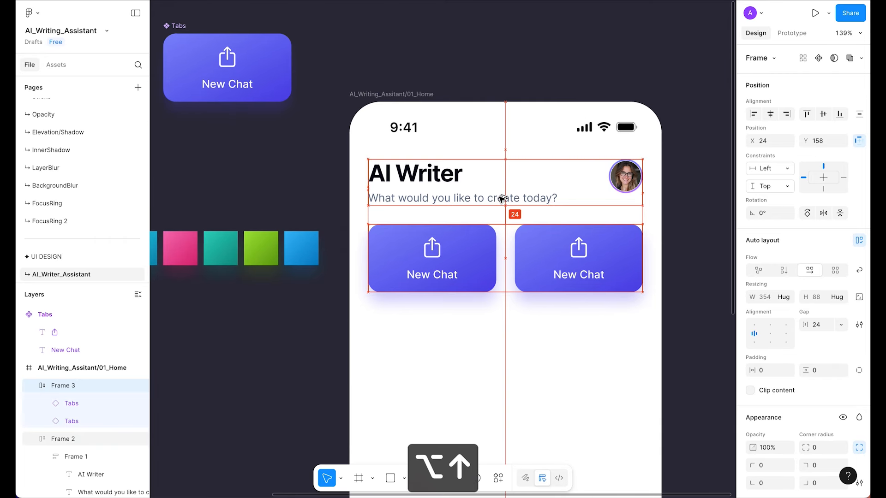
{"action": "left_click", "coordinate": [559, 337]}
- Copy the purple gradient square's properties and paste them onto the right-hand Tabs card
{"action": "left_click_drag", "start_coordinate": [507, 356], "coordinate": [656, 365]}
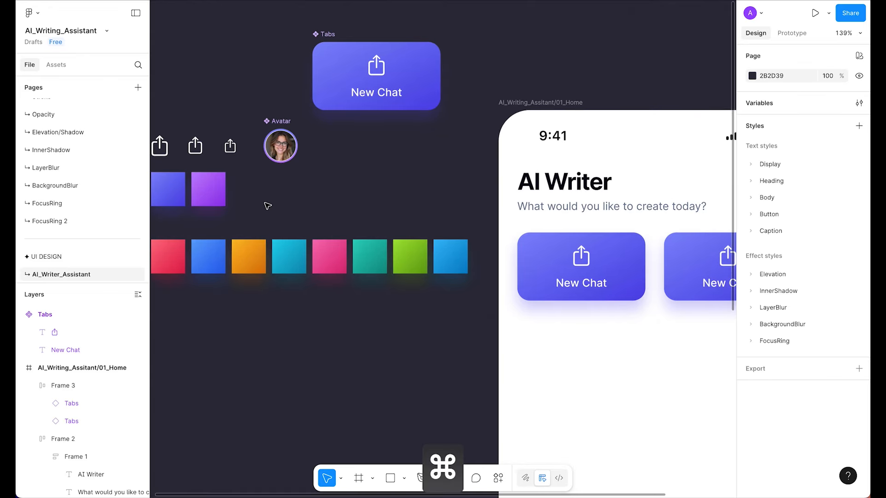
{"action": "left_click", "coordinate": [203, 181]}
{"action": "key", "text": "alt+super+c"}
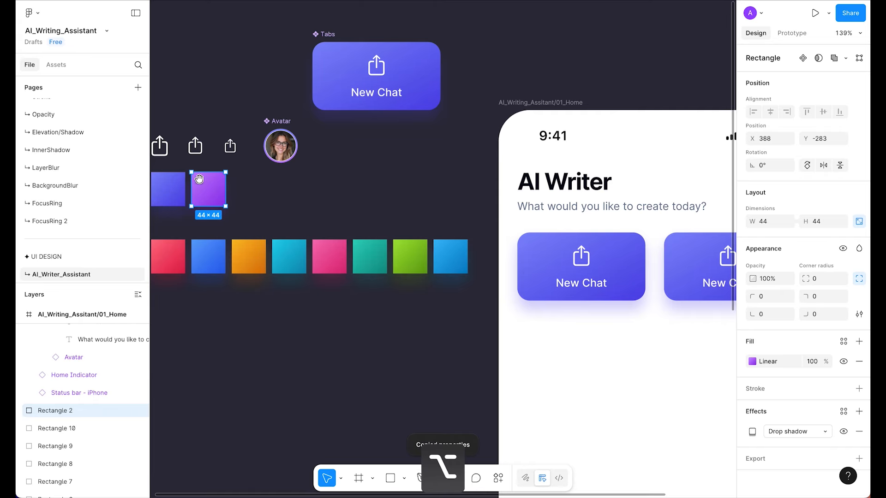
{"action": "scroll", "coordinate": [672, 358], "scroll_direction": "right", "scroll_amount": 5}
{"action": "scroll", "coordinate": [555, 247], "scroll_direction": "down", "scroll_amount": 1}
{"action": "left_click", "coordinate": [564, 234]}
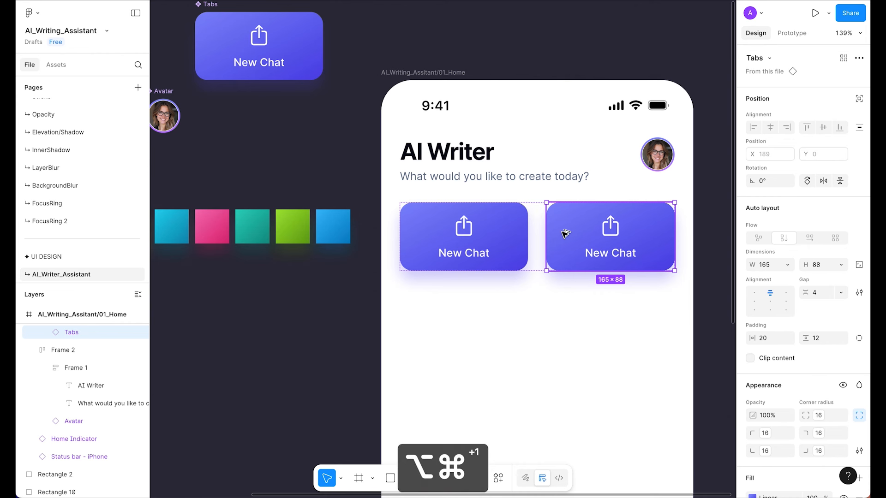
{"action": "key", "text": "alt+super+v"}
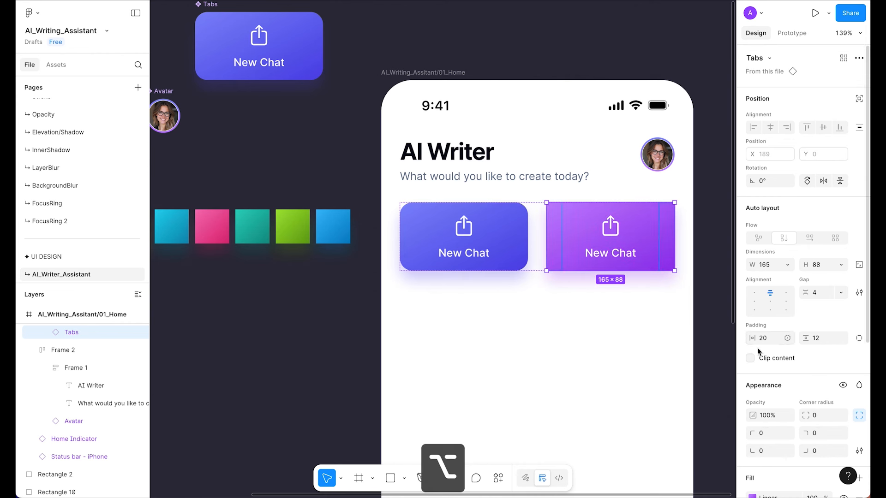
- Apply the variable 16 as the purple card's corner radius
{"action": "left_click", "coordinate": [839, 415]}
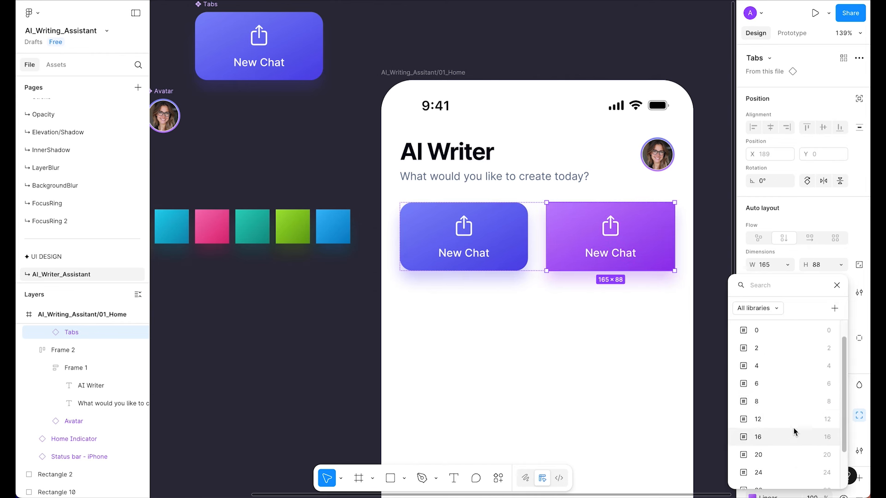
{"action": "left_click", "coordinate": [790, 417]}
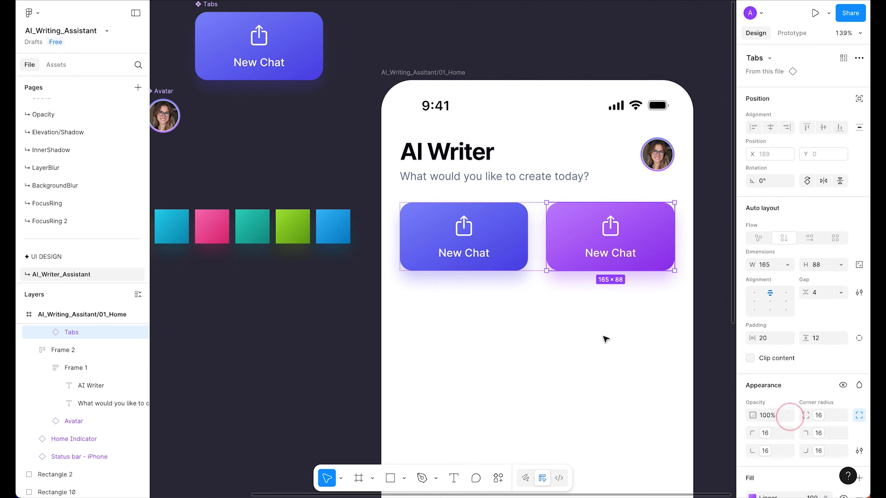
{"action": "left_click", "coordinate": [650, 343]}
{"action": "scroll", "coordinate": [651, 345], "scroll_direction": "up", "scroll_amount": 3}
{"action": "left_click_drag", "start_coordinate": [613, 283], "coordinate": [592, 303]}
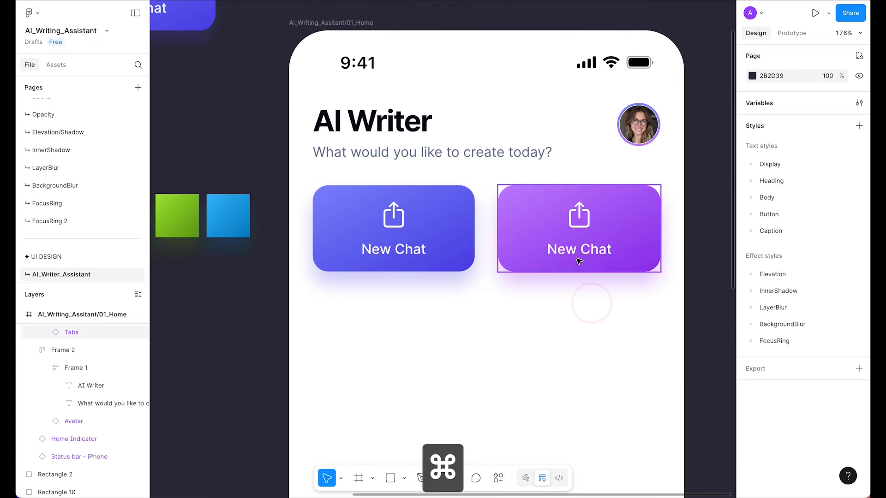
- Change the label on the purple Tabs card to "Quick Write"
{"action": "double_click", "coordinate": [578, 246]}
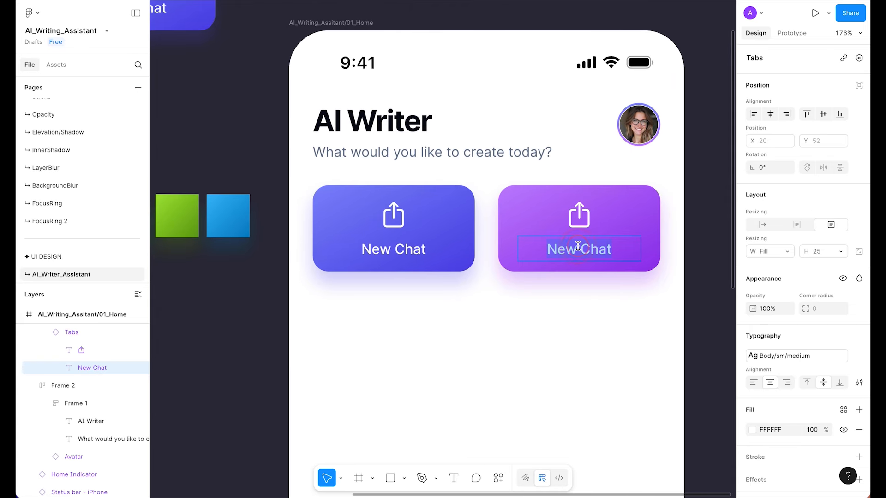
{"action": "type", "text": "Quick Write"}
{"action": "left_click", "coordinate": [556, 327]}
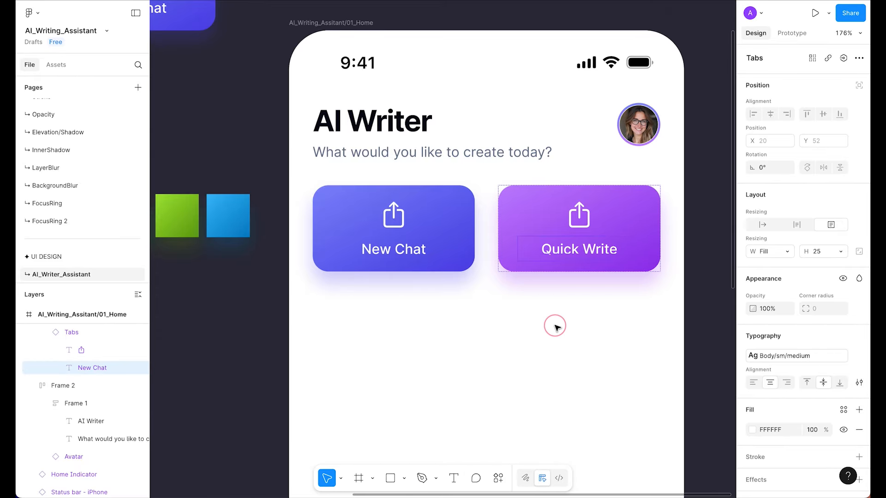
- Switch to SF Symbols, search for "bubble" and select the plus.bubble symbol while browsing for a chat icon
{"action": "scroll", "coordinate": [558, 326], "scroll_direction": "down", "scroll_amount": 3}
{"action": "scroll", "coordinate": [508, 313], "scroll_direction": "left", "scroll_amount": 1}
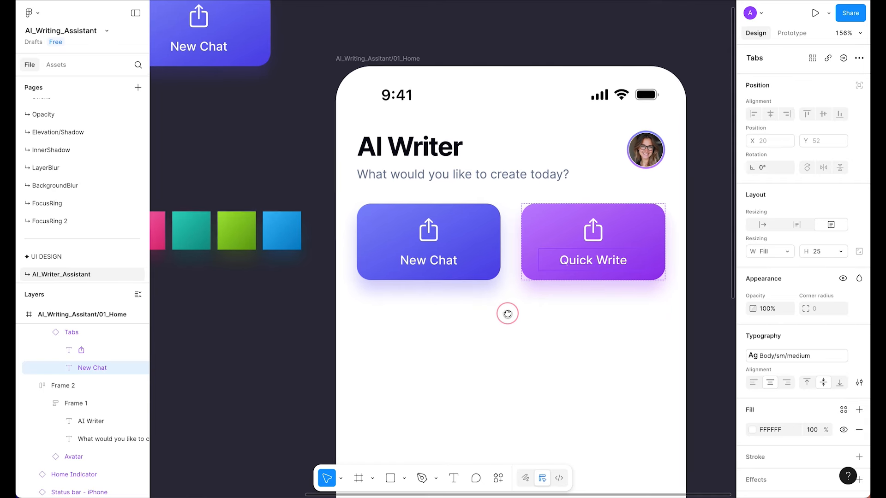
{"action": "scroll", "coordinate": [508, 315], "scroll_direction": "up", "scroll_amount": 2}
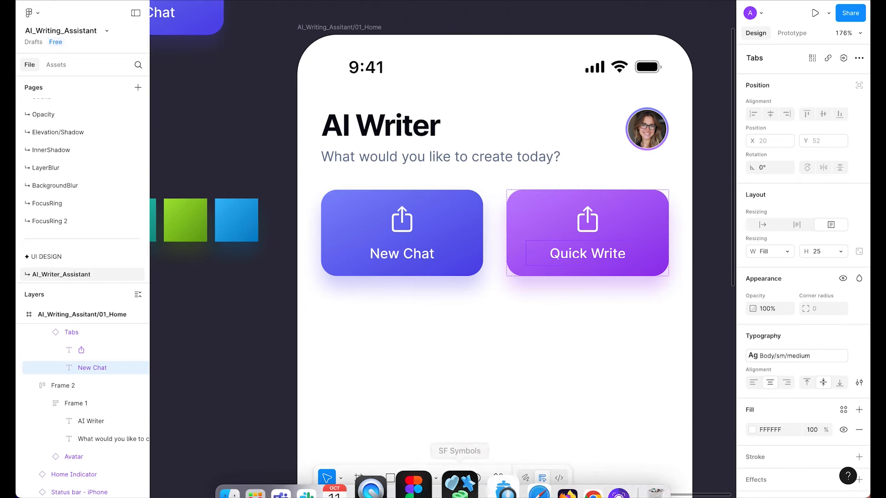
{"action": "left_click", "coordinate": [456, 453]}
{"action": "type", "text": "bubble"}
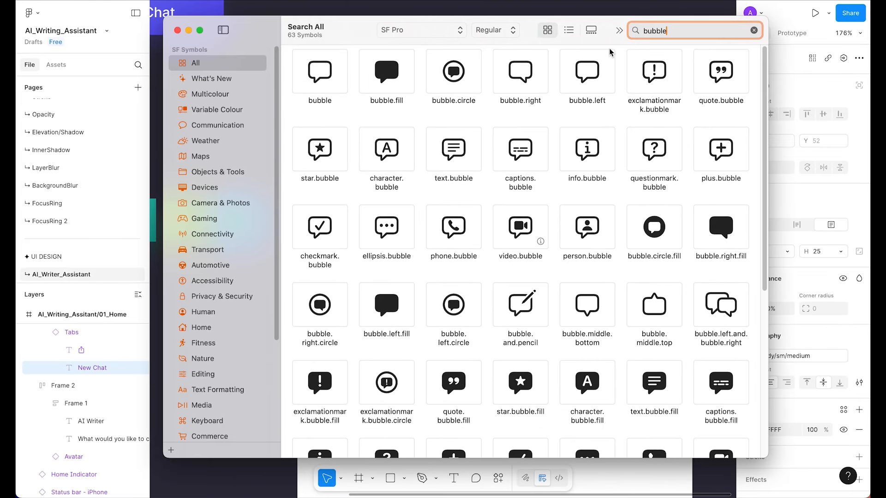
{"action": "scroll", "coordinate": [534, 203], "scroll_direction": "down", "scroll_amount": 3}
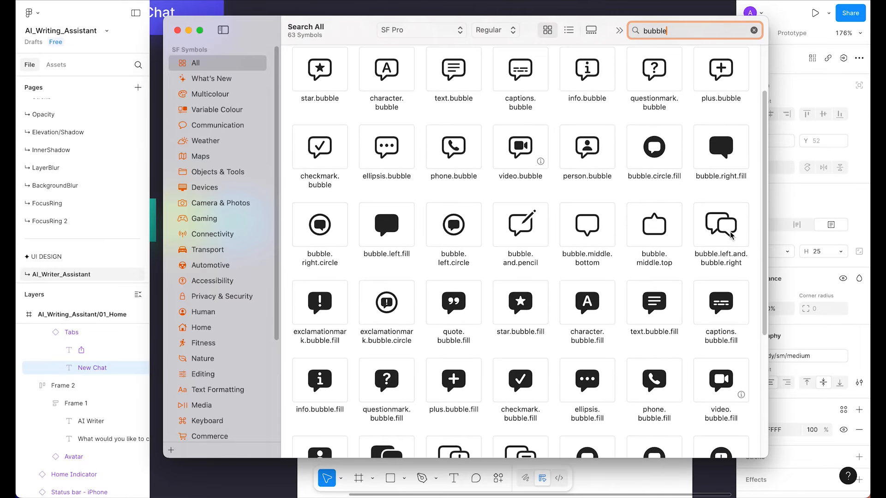
{"action": "scroll", "coordinate": [606, 229], "scroll_direction": "up", "scroll_amount": 3}
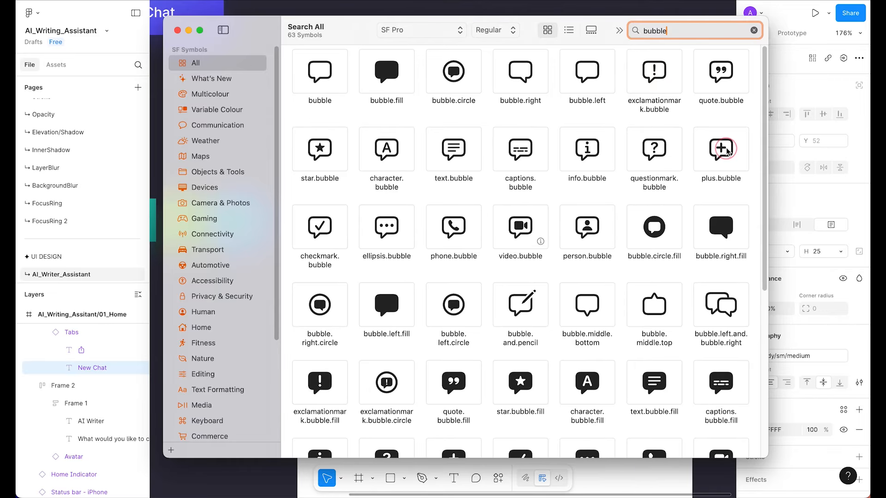
{"action": "left_click", "coordinate": [724, 151]}
{"action": "scroll", "coordinate": [701, 238], "scroll_direction": "down", "scroll_amount": 6}
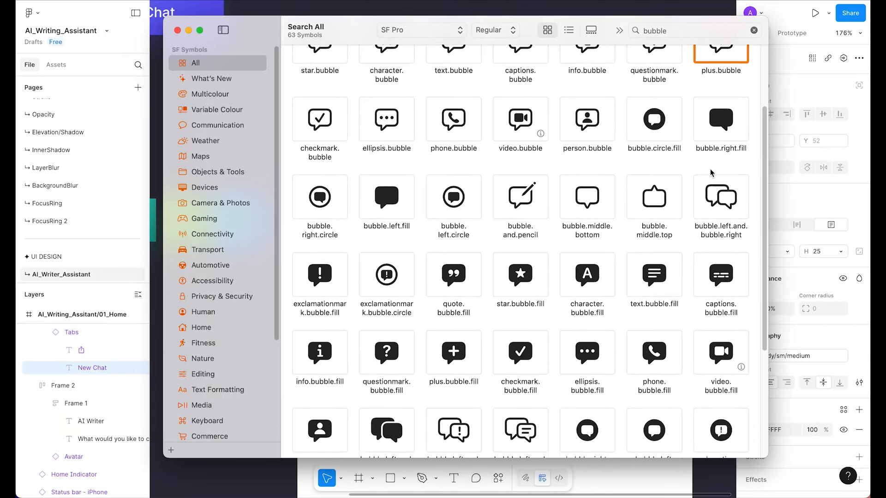
- Find the plus.bubble.fill symbol among the bubble search results and copy it
{"action": "scroll", "coordinate": [698, 270], "scroll_direction": "down", "scroll_amount": 1}
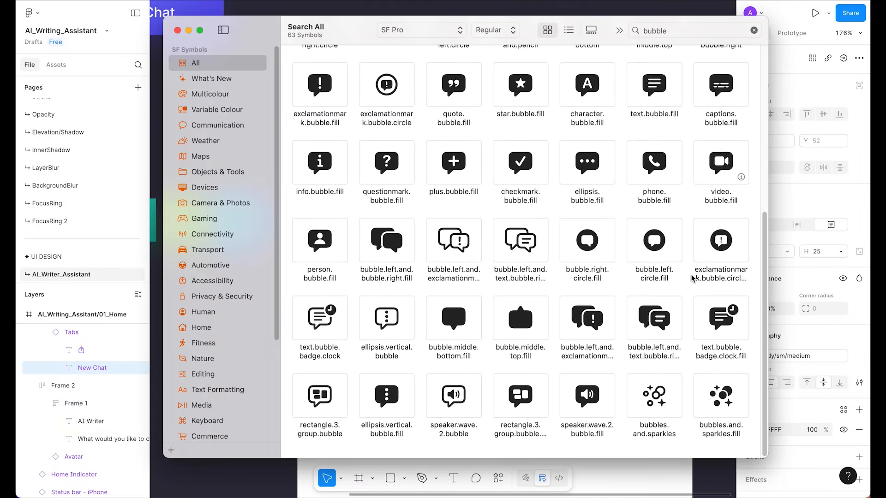
{"action": "left_click", "coordinate": [457, 173]}
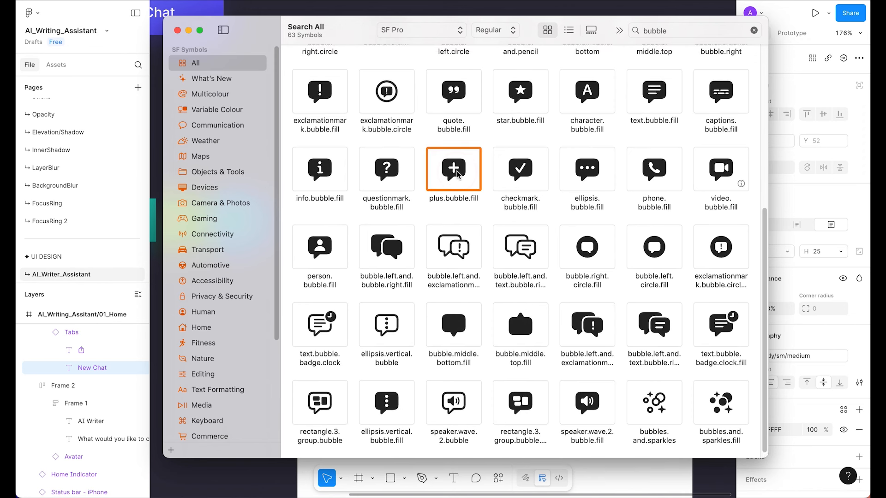
{"action": "left_click", "coordinate": [661, 335]}
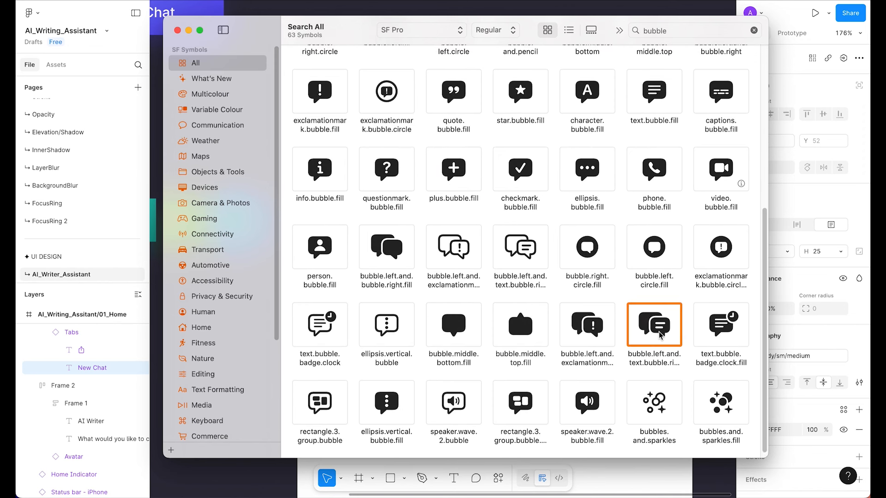
{"action": "left_click", "coordinate": [464, 173]}
{"action": "right_click", "coordinate": [463, 173]}
{"action": "left_click", "coordinate": [496, 175]}
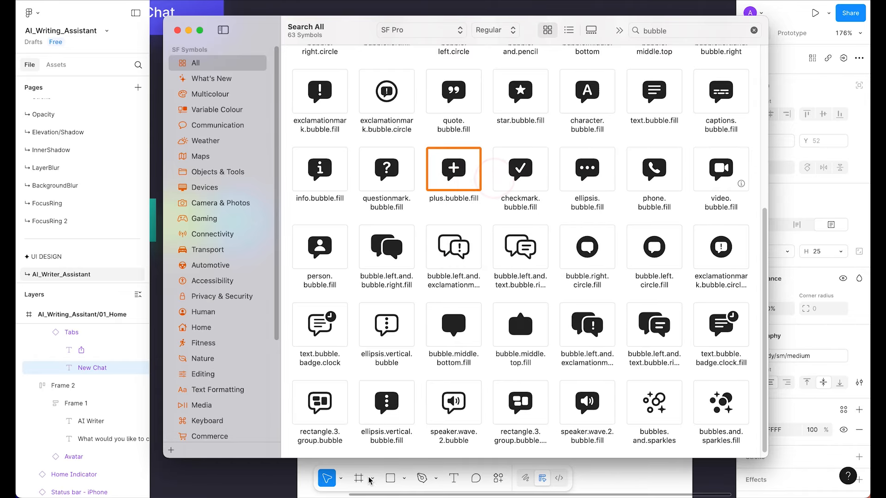
- Switch to Figma and replace the share icon on the New Chat card with the copied plus-bubble symbol
{"action": "left_click", "coordinate": [207, 496]}
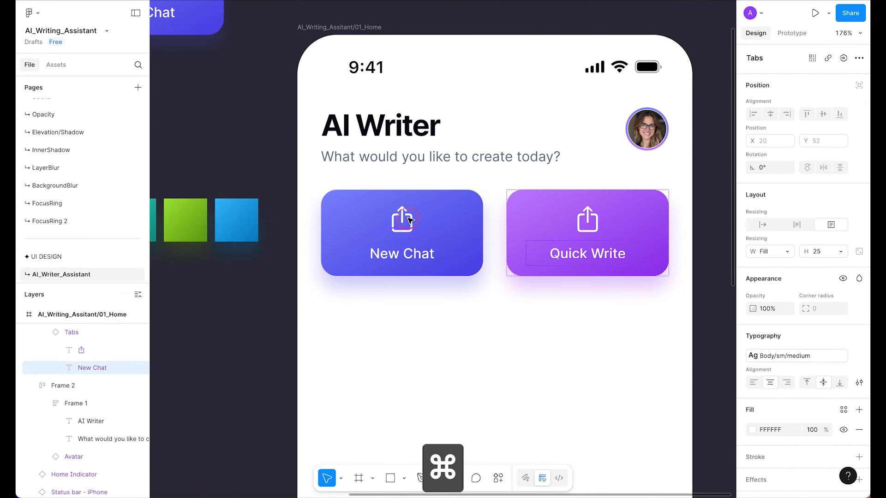
{"action": "left_click", "coordinate": [408, 219], "text": "super"}
{"action": "key", "text": "super+v"}
{"action": "left_click", "coordinate": [490, 343]}
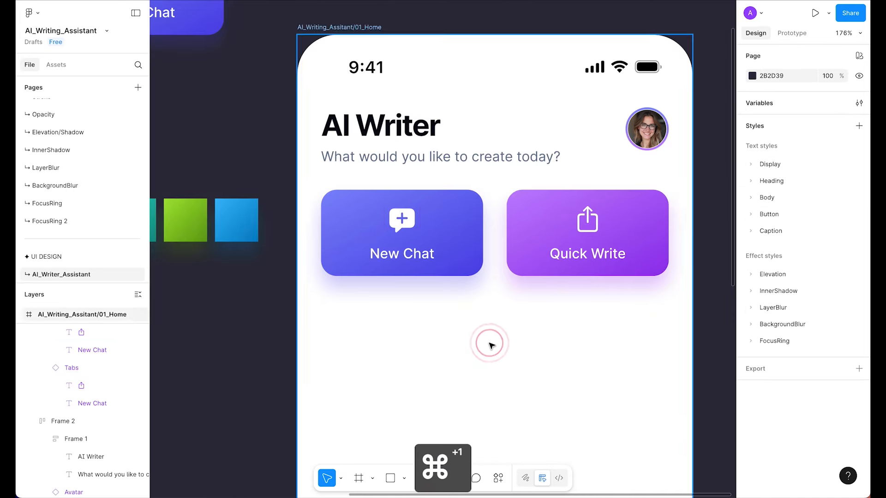
{"action": "scroll", "coordinate": [492, 345], "scroll_direction": "down", "scroll_amount": 5}
{"action": "scroll", "coordinate": [489, 344], "scroll_direction": "up", "scroll_amount": 5}
{"action": "left_click_drag", "start_coordinate": [578, 343], "coordinate": [559, 368]}
- Switch back to SF Symbols and copy the ellipsis.bubble.fill symbol from the bubble search results
{"action": "mouse_move", "coordinate": [466, 495]}
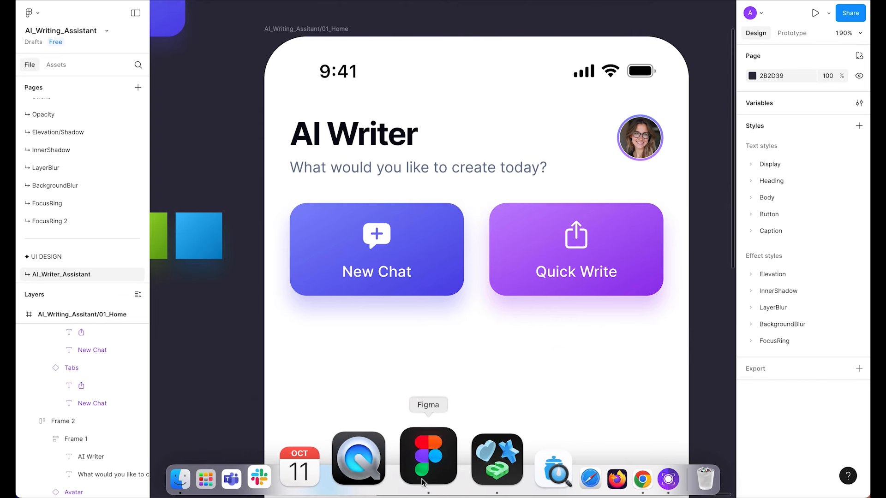
{"action": "left_click", "coordinate": [479, 460]}
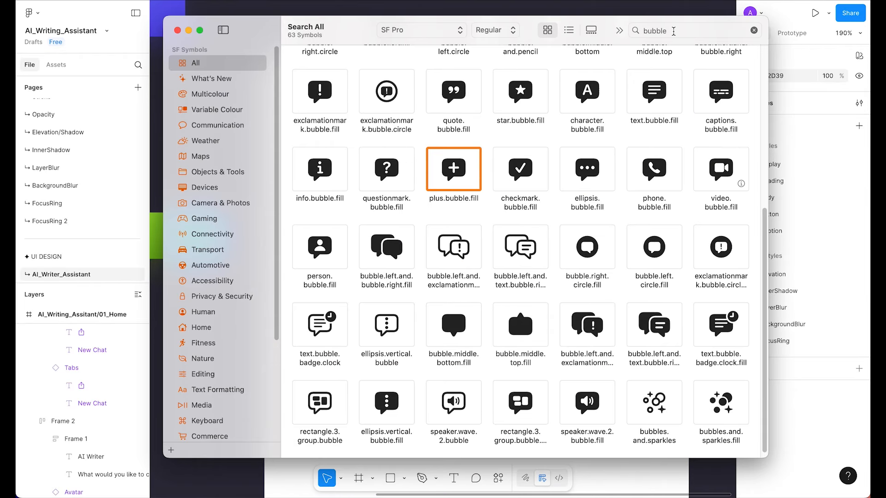
{"action": "scroll", "coordinate": [616, 268], "scroll_direction": "up", "scroll_amount": 5}
{"action": "scroll", "coordinate": [616, 267], "scroll_direction": "down", "scroll_amount": 3}
{"action": "scroll", "coordinate": [602, 291], "scroll_direction": "down", "scroll_amount": 2}
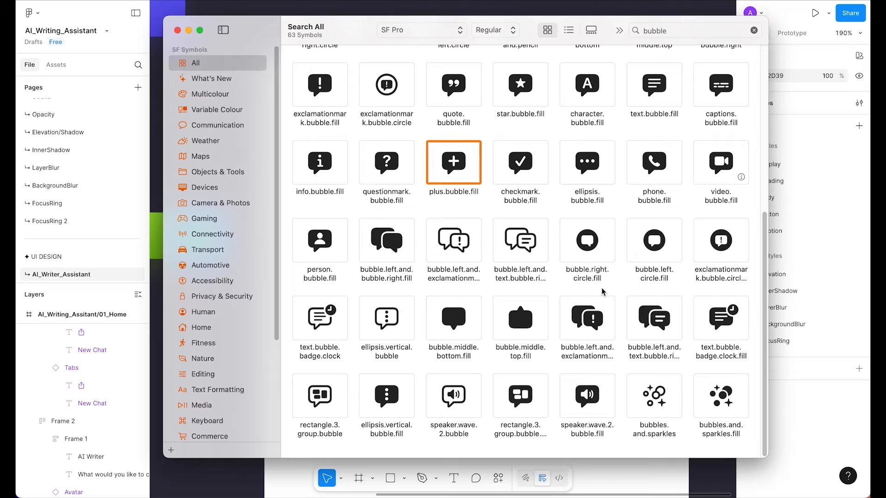
{"action": "scroll", "coordinate": [443, 240], "scroll_direction": "up", "scroll_amount": 2}
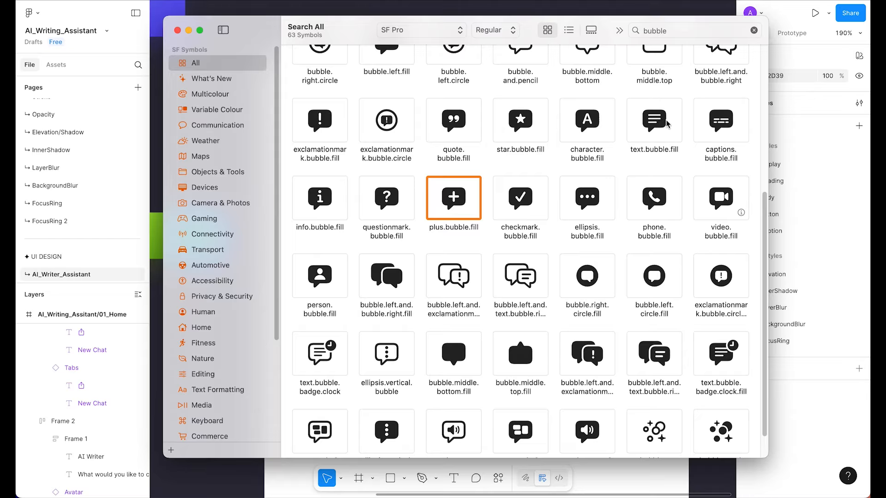
{"action": "left_click", "coordinate": [713, 129]}
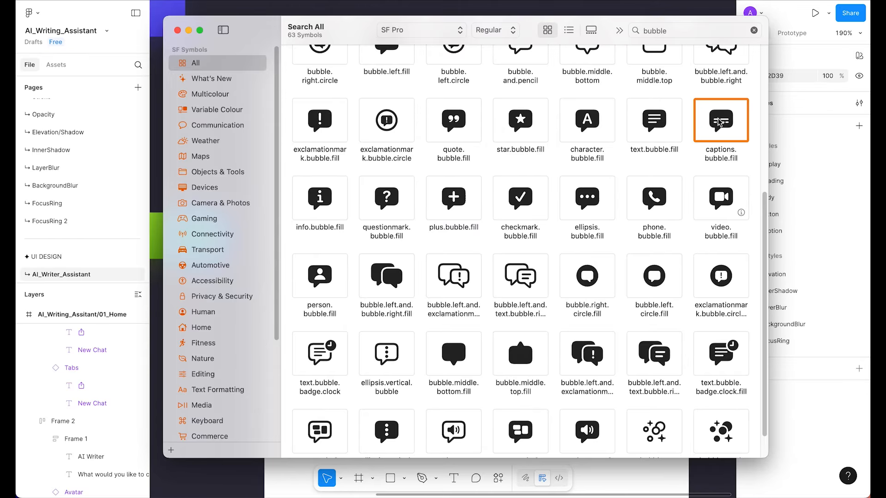
{"action": "right_click", "coordinate": [721, 122]}
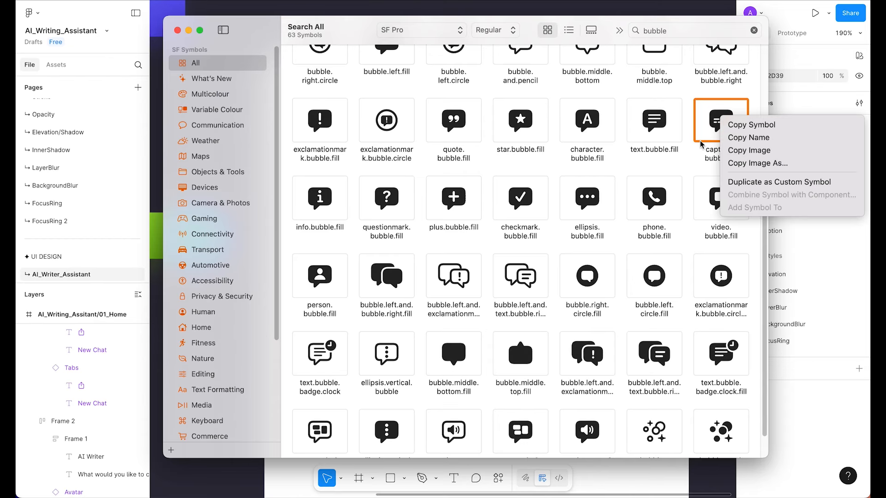
{"action": "left_click", "coordinate": [587, 201]}
{"action": "right_click", "coordinate": [587, 201]}
{"action": "left_click", "coordinate": [589, 203]}
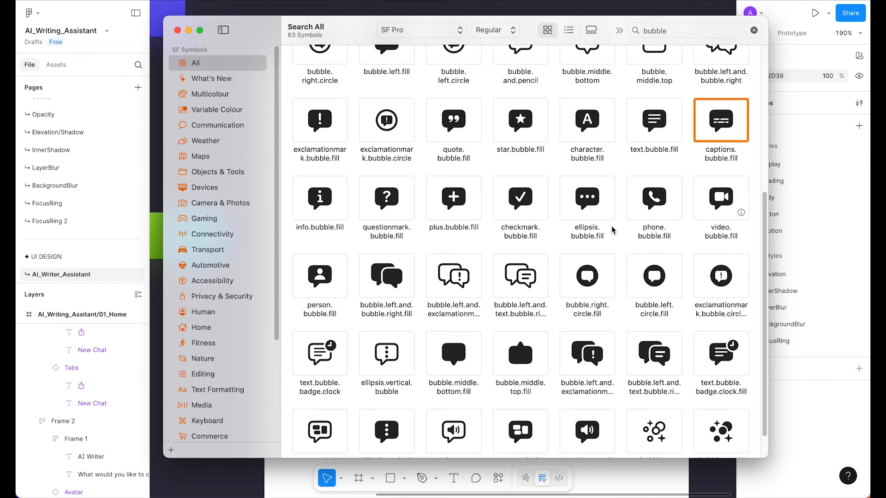
{"action": "right_click", "coordinate": [588, 204]}
{"action": "left_click", "coordinate": [590, 202]}
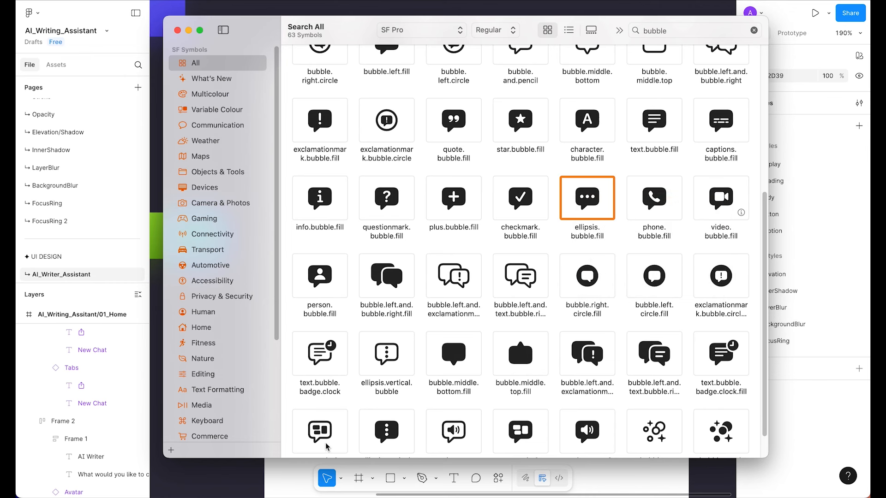
- Return to Figma, replace the share icon on the Quick Write card with the copied ellipsis-bubble symbol, and save the file
{"action": "left_click", "coordinate": [244, 481]}
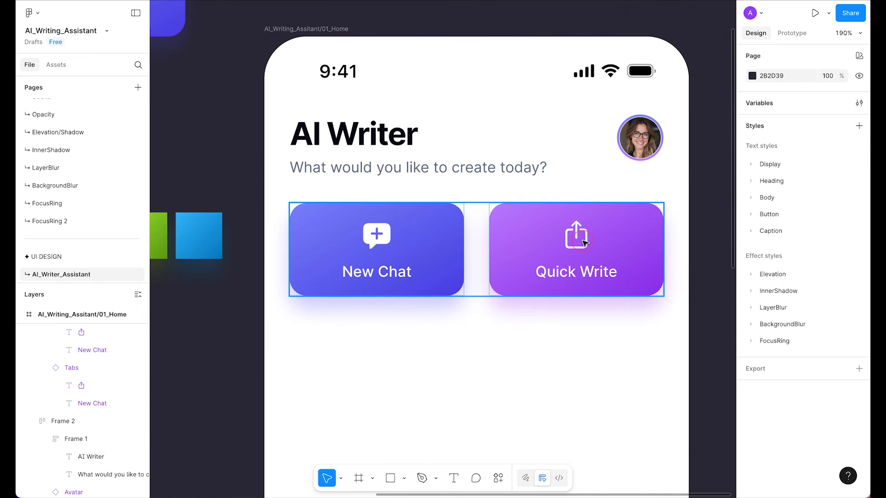
{"action": "double_click", "coordinate": [583, 242]}
{"action": "key", "text": "super+v"}
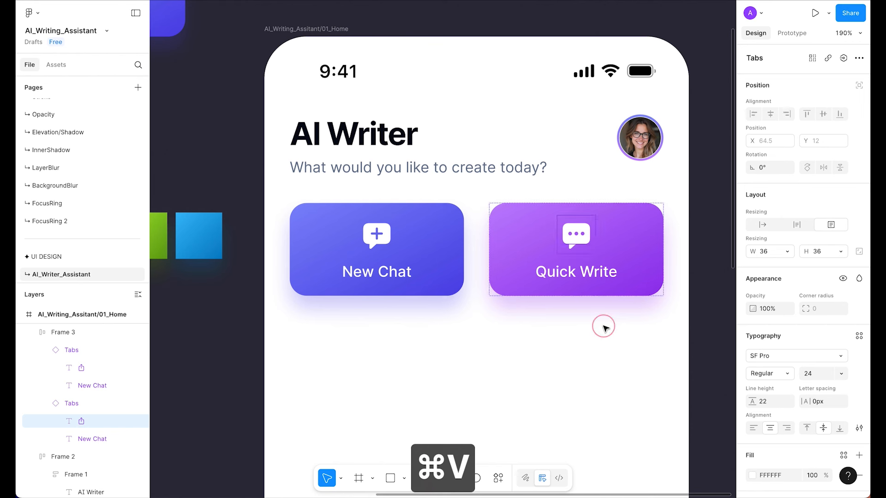
{"action": "scroll", "coordinate": [606, 329], "scroll_direction": "down", "scroll_amount": 3}
{"action": "left_click", "coordinate": [598, 341]}
{"action": "scroll", "coordinate": [599, 342], "scroll_direction": "down", "scroll_amount": 3}
{"action": "scroll", "coordinate": [599, 342], "scroll_direction": "up", "scroll_amount": 4}
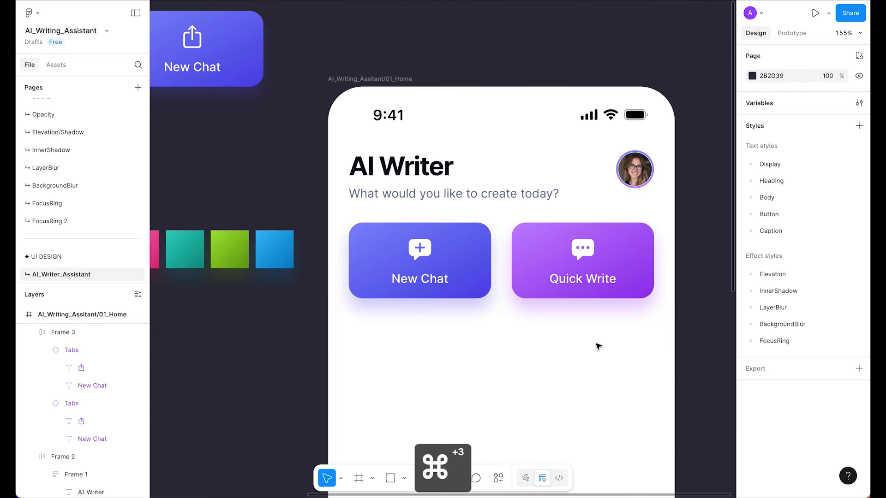
{"action": "left_click_drag", "start_coordinate": [571, 356], "coordinate": [570, 304]}
{"action": "key", "text": "super+s"}
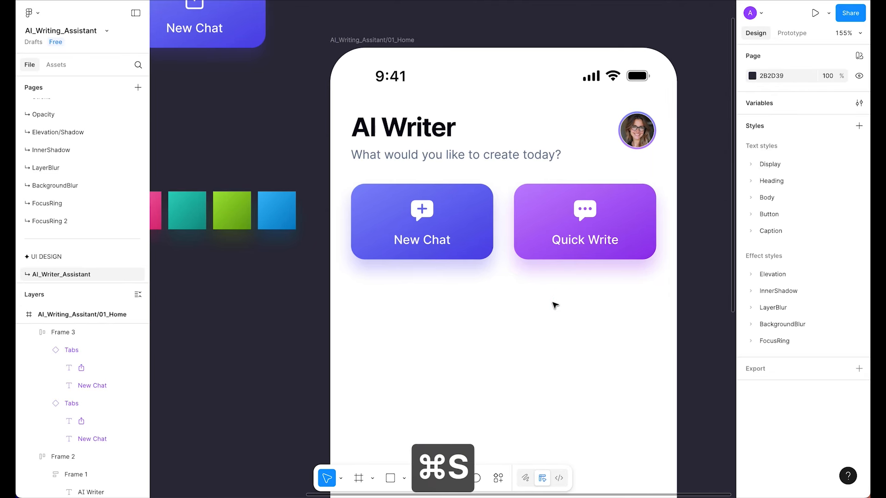
- Rename the frame holding the New Chat and Quick Write cards as Tabs
{"action": "left_click", "coordinate": [581, 238]}
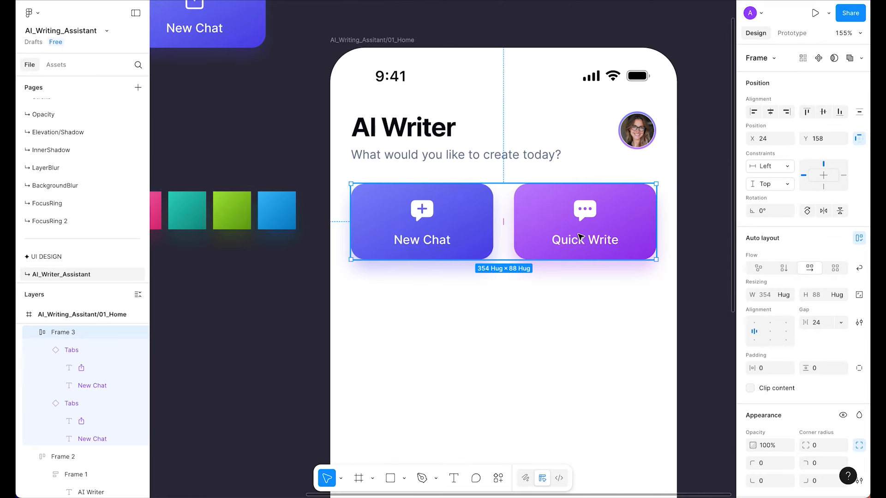
{"action": "key", "text": "super+r"}
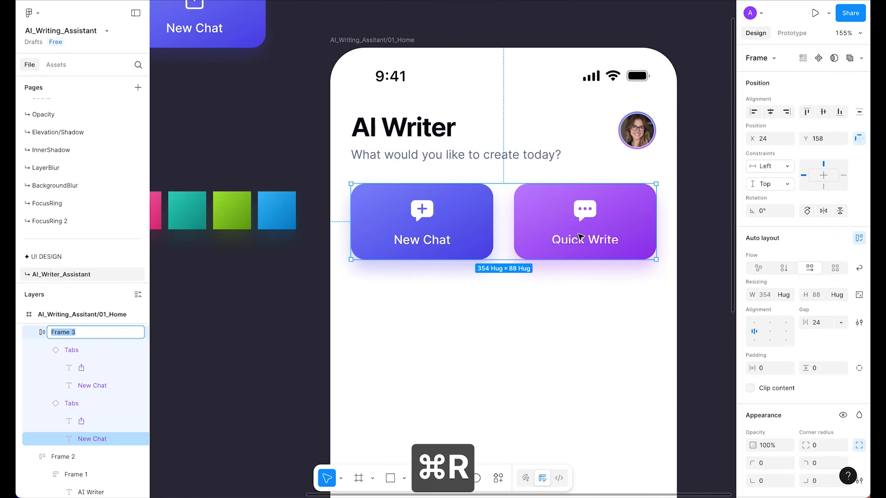
{"action": "type", "text": "Tab"}
{"action": "key", "text": "Return"}
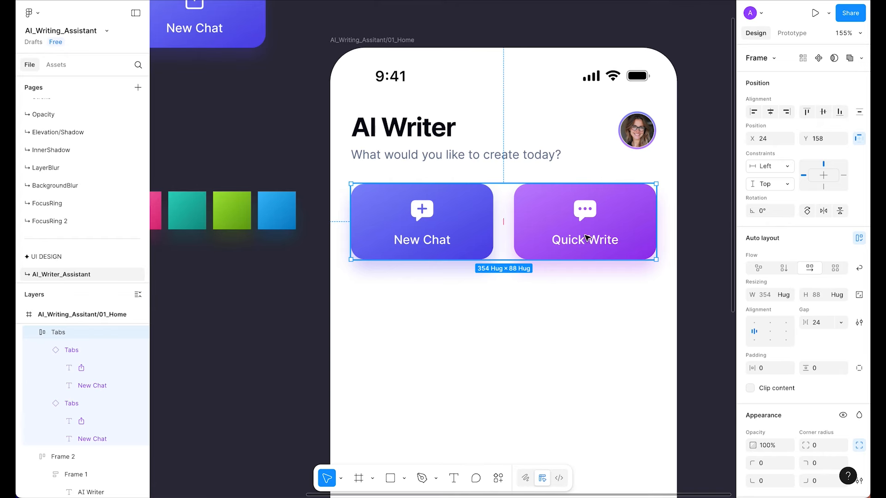
{"action": "key", "text": "Escape"}
- Move the AI Writer header frame to X 20 and widen it to 362, leaving 20 px margins on both sides
{"action": "scroll", "coordinate": [514, 239], "scroll_direction": "down", "scroll_amount": 1}
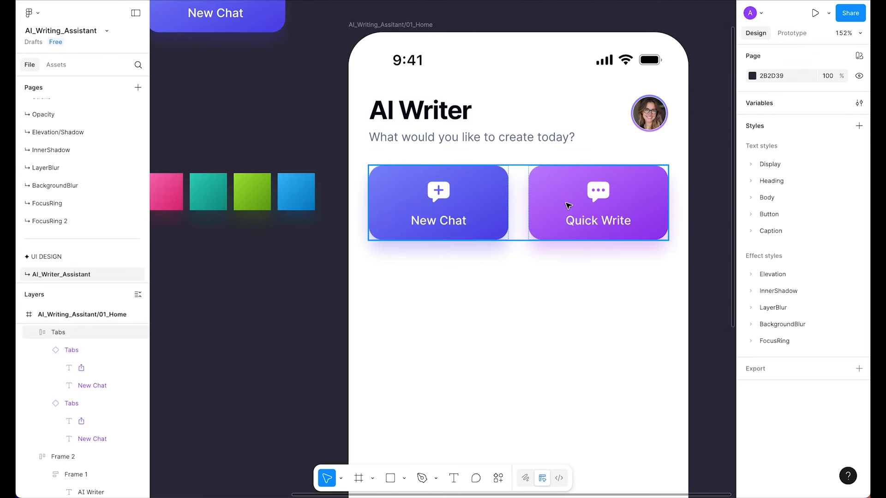
{"action": "left_click", "coordinate": [447, 134]}
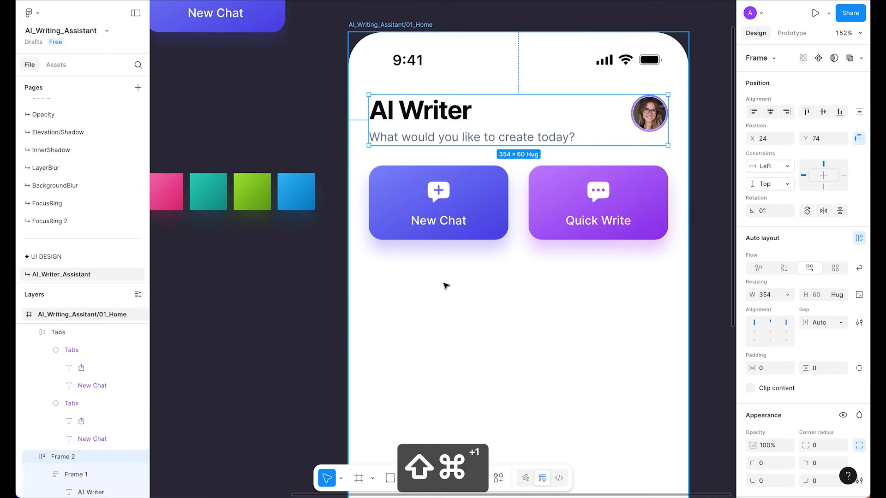
{"action": "key", "text": "alt"}
{"action": "key", "text": "shift+super+Left"}
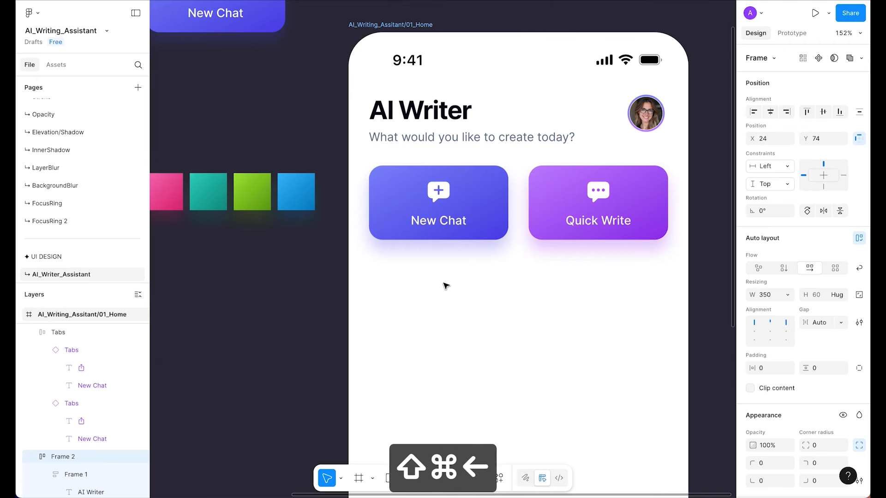
{"action": "key", "text": "alt"}
{"action": "key", "text": "alt+shift+Left"}
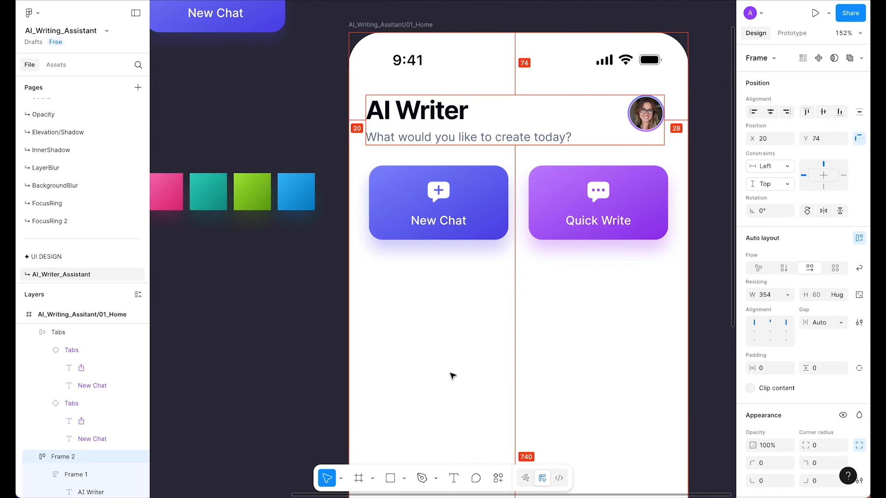
{"action": "key", "text": "shift+super+Right"}
{"action": "key", "text": "alt"}
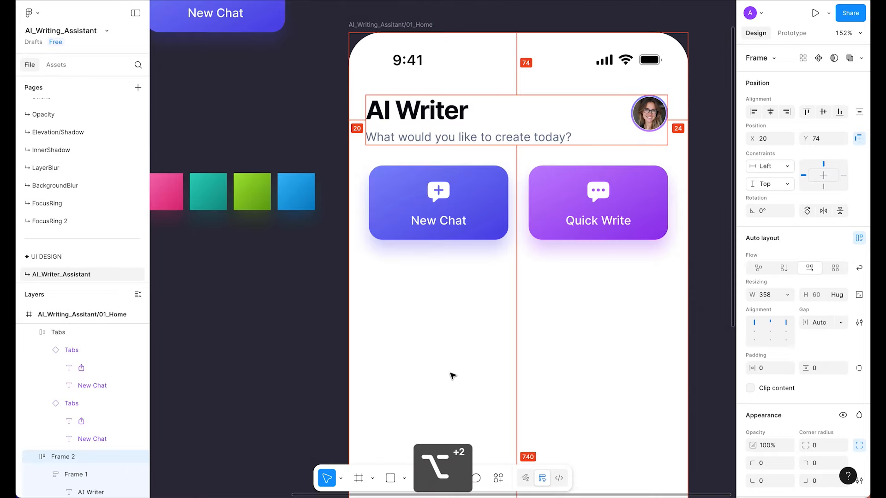
{"action": "key", "text": "shift+super+Right"}
{"action": "key", "text": "alt"}
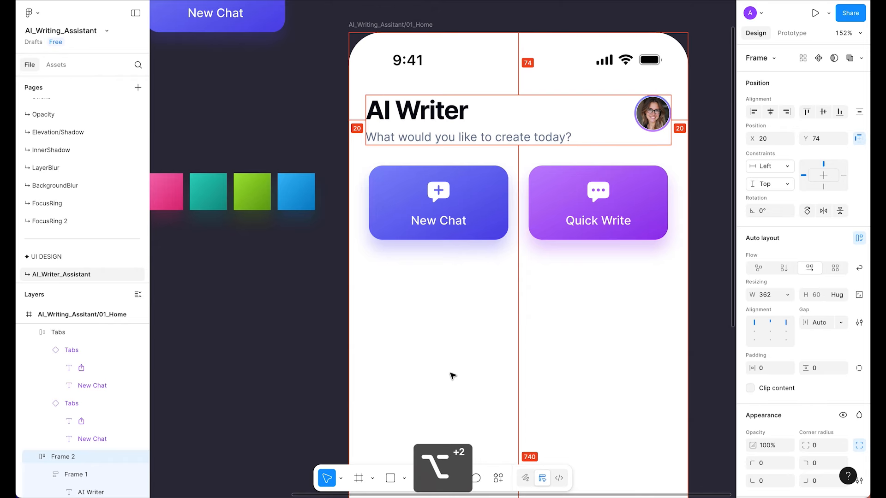
- Move the Tabs frame to X 20, Y 154 and widen it to 362 to match the header's margins
{"action": "left_click", "coordinate": [423, 218]}
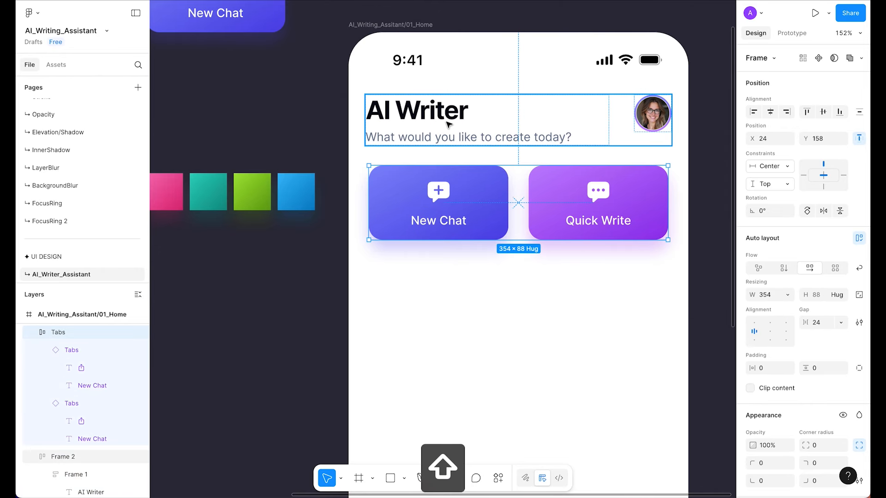
{"action": "key", "text": "alt+shift+Up"}
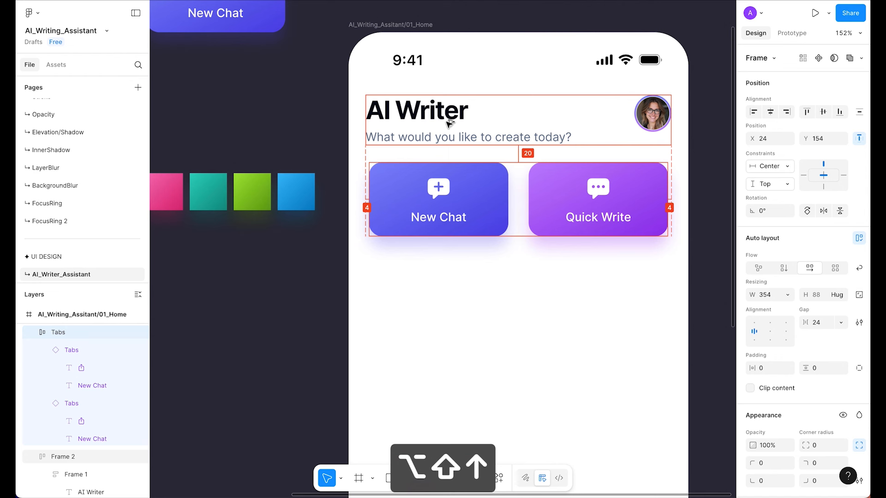
{"action": "key", "text": "shift+Left"}
{"action": "key", "text": "super+shift+Right"}
{"action": "key", "text": "super+shift+Right"}
{"action": "key", "text": "alt"}
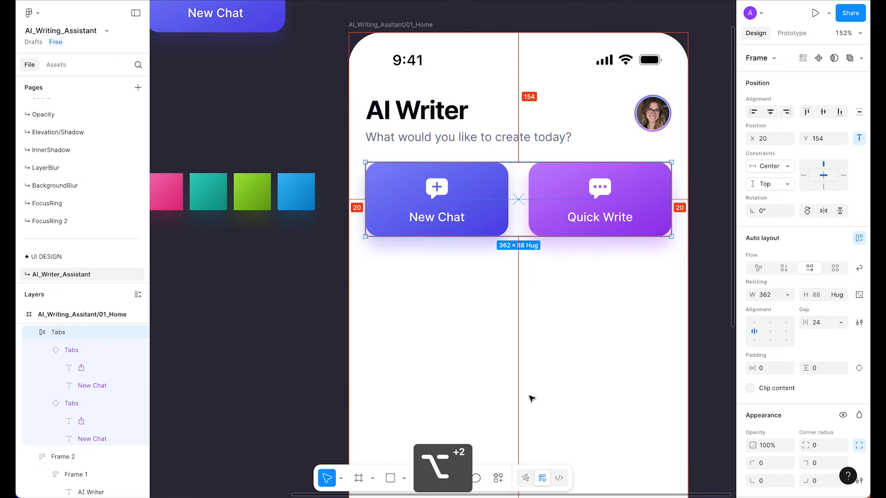
- Set the gap between the two cards in the Tabs frame to 12 and check its spacing to the header
{"action": "left_click", "coordinate": [826, 323]}
{"action": "type", "text": "16"}
{"action": "key", "text": "Return"}
{"action": "left_click", "coordinate": [554, 335]}
{"action": "left_click", "coordinate": [559, 150]}
{"action": "left_click", "coordinate": [563, 185]}
{"action": "key", "text": "alt"}
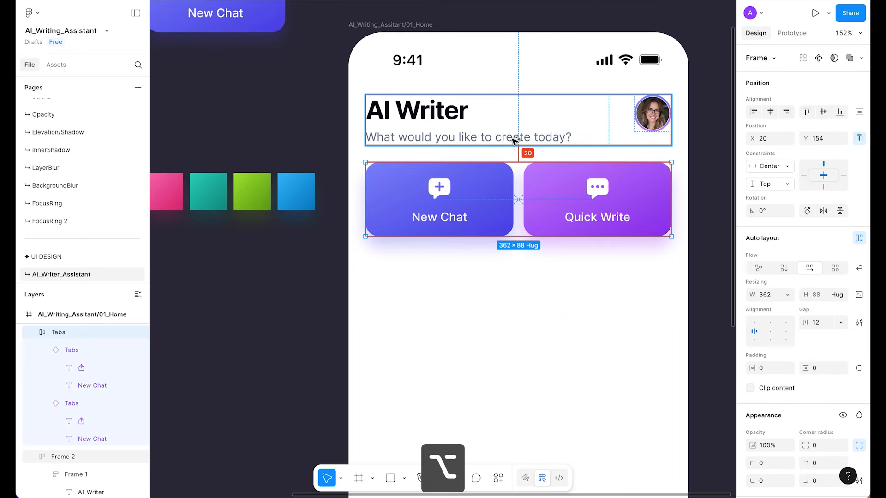
{"action": "left_click", "coordinate": [535, 278]}
- Add a text box about 270 × 63 reading "Popular Tools" below the New Chat and Quick Write cards
{"action": "scroll", "coordinate": [535, 278], "scroll_direction": "down", "scroll_amount": 1}
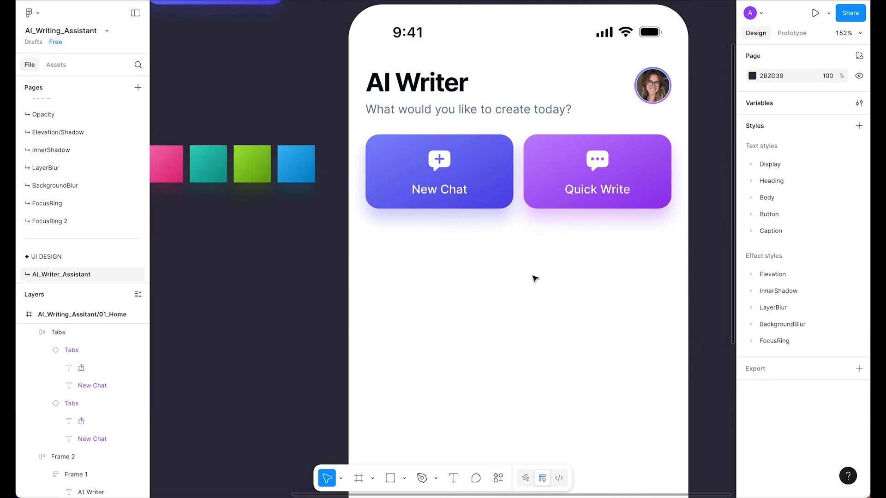
{"action": "left_click_drag", "start_coordinate": [500, 282], "coordinate": [494, 291]}
{"action": "scroll", "coordinate": [490, 292], "scroll_direction": "down", "scroll_amount": 1}
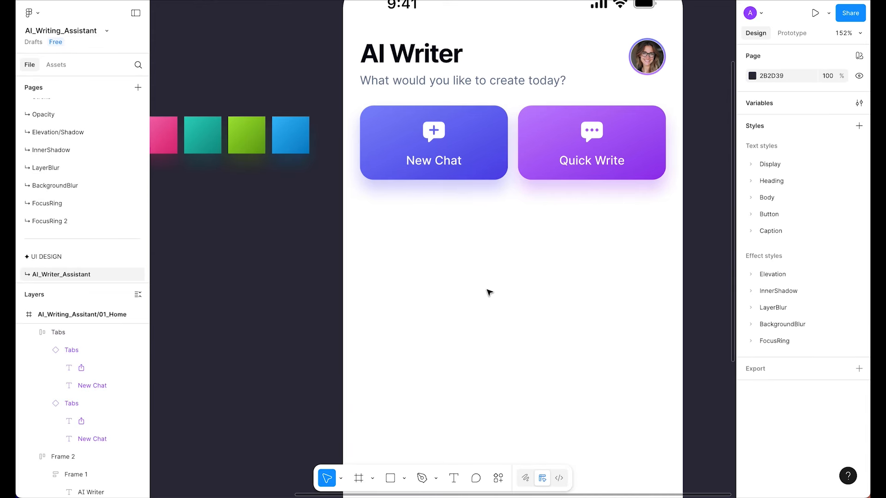
{"action": "scroll", "coordinate": [488, 294], "scroll_direction": "up", "scroll_amount": 1}
{"action": "key", "text": "t"}
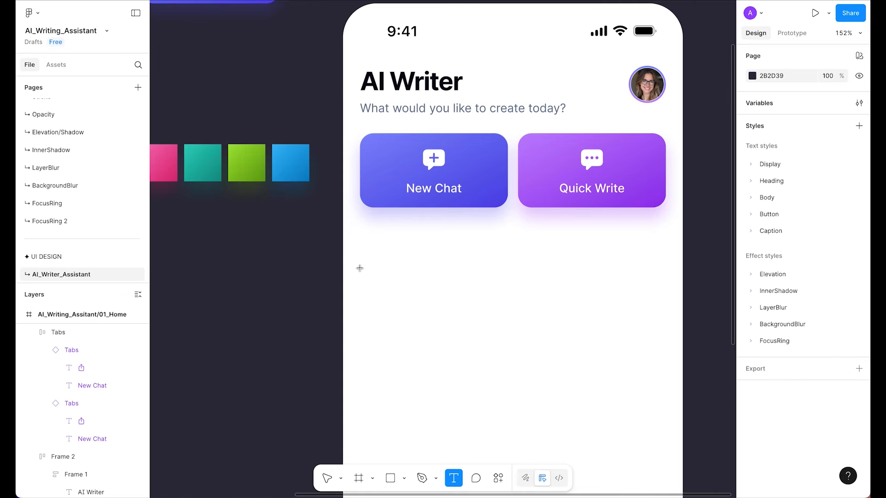
{"action": "left_click_drag", "start_coordinate": [363, 262], "coordinate": [582, 314]}
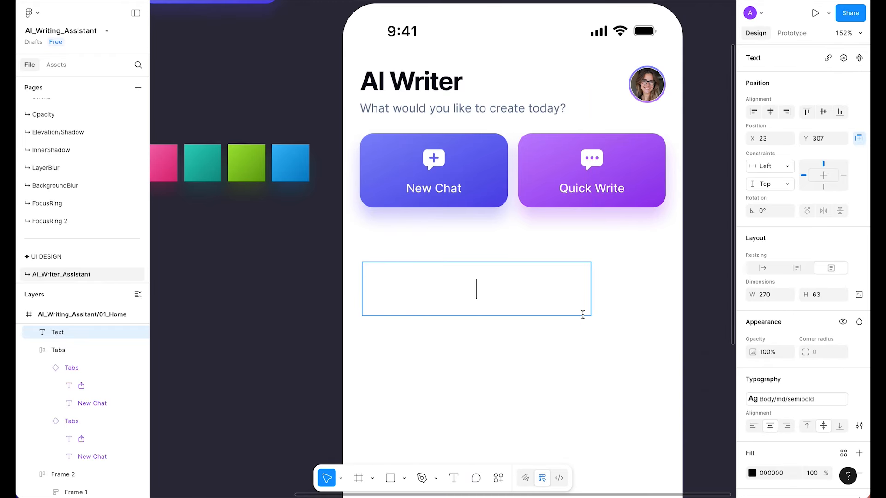
{"action": "type", "text": "Popular Tools"}
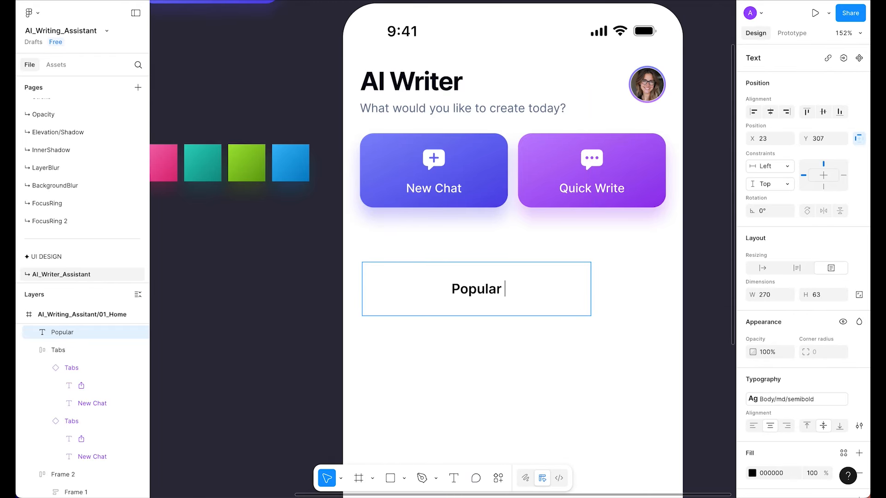
- Move the Popular Tools heading up to Y 279, left-align its text and set its height to 24
{"action": "left_click", "coordinate": [592, 340]}
{"action": "left_click_drag", "start_coordinate": [471, 293], "coordinate": [470, 270]}
{"action": "left_click", "coordinate": [750, 425]}
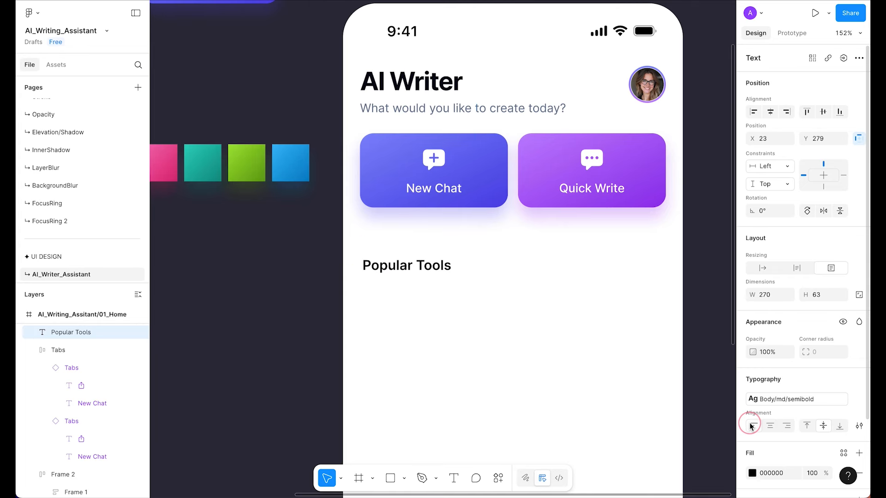
{"action": "scroll", "coordinate": [777, 354], "scroll_direction": "down", "scroll_amount": 2}
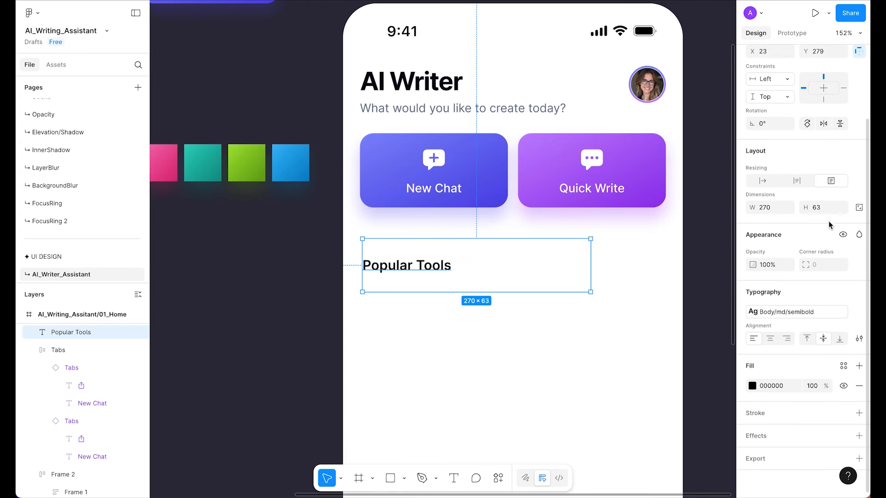
{"action": "type", "text": "24"}
{"action": "key", "text": "Return"}
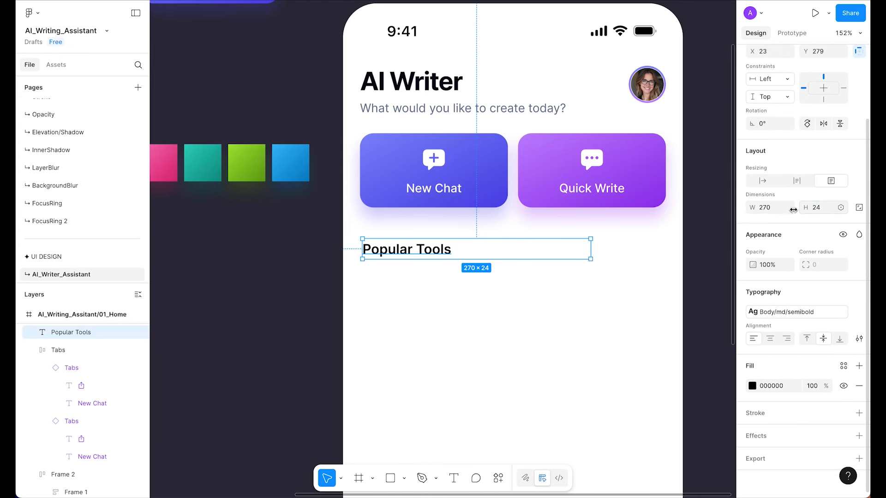
- Apply the Body/lg/semibold text style to the Popular Tools heading
{"action": "left_click", "coordinate": [824, 315]}
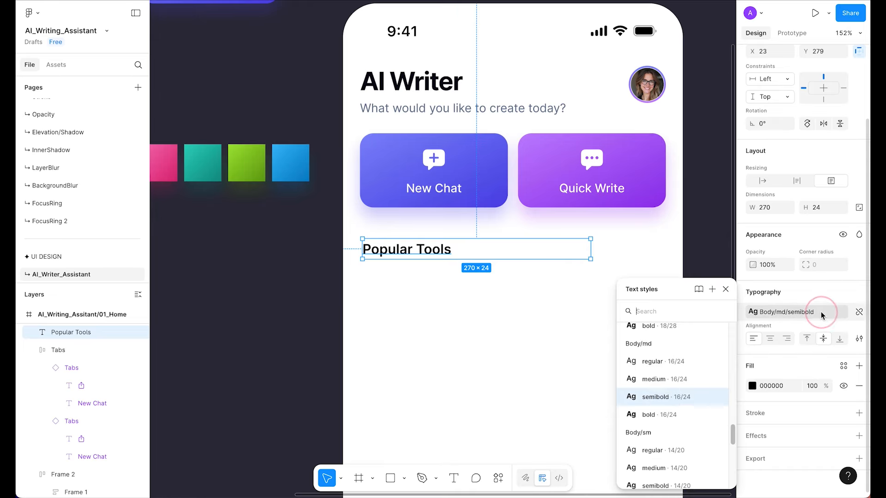
{"action": "scroll", "coordinate": [656, 379], "scroll_direction": "down", "scroll_amount": 5}
{"action": "scroll", "coordinate": [691, 362], "scroll_direction": "up", "scroll_amount": 3}
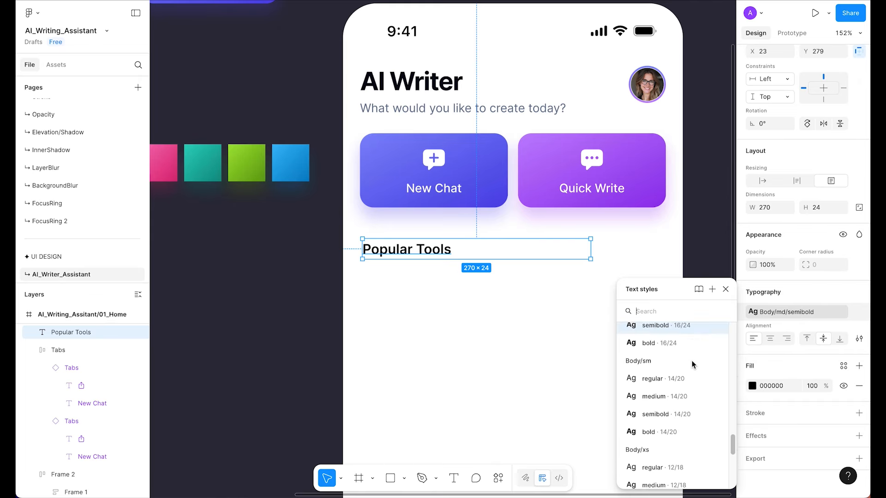
{"action": "left_click", "coordinate": [674, 374]}
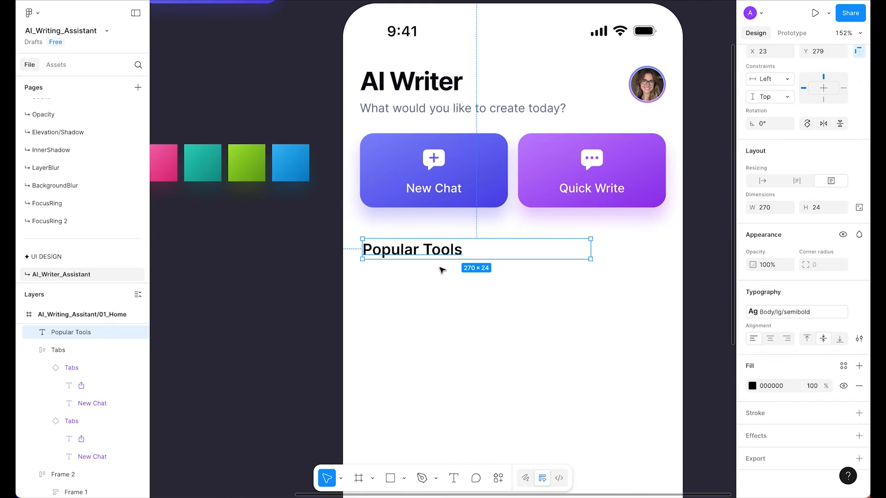
- Position the Popular Tools heading at X 20, Y 262, aligned with the cards' left edge
{"action": "mouse_move", "coordinate": [409, 247]}
{"action": "left_mouse_down"}
{"action": "mouse_move", "coordinate": [420, 248]}
{"action": "mouse_move", "coordinate": [407, 247]}
{"action": "left_mouse_up"}
{"action": "key", "text": "alt"}
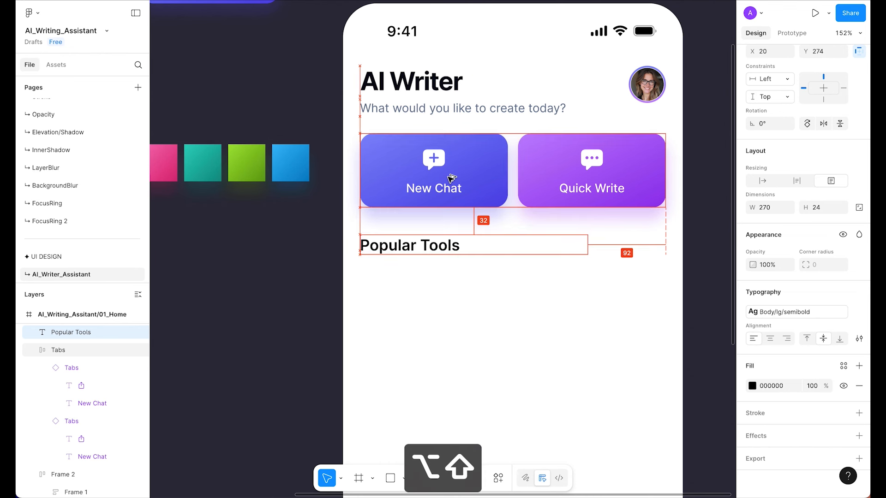
{"action": "key", "text": "alt+shift+Up"}
{"action": "key", "text": "alt+shift+Up"}
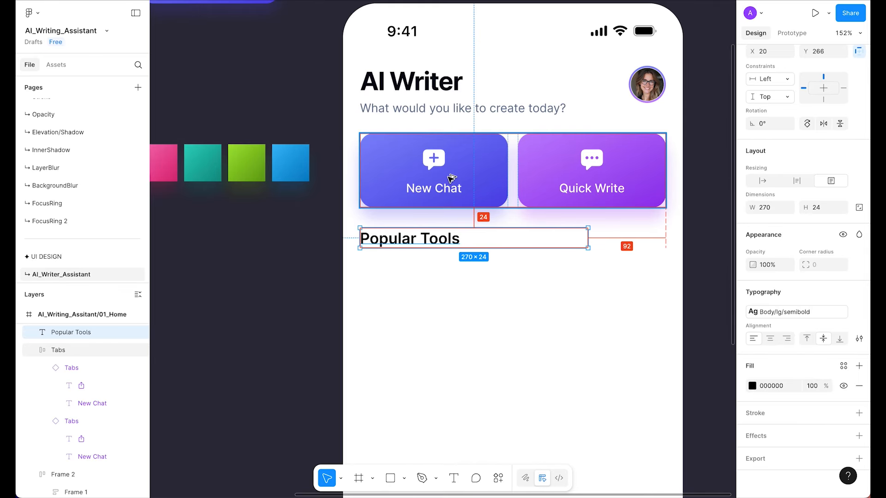
{"action": "left_click", "coordinate": [493, 300]}
{"action": "scroll", "coordinate": [493, 301], "scroll_direction": "down", "scroll_amount": 3}
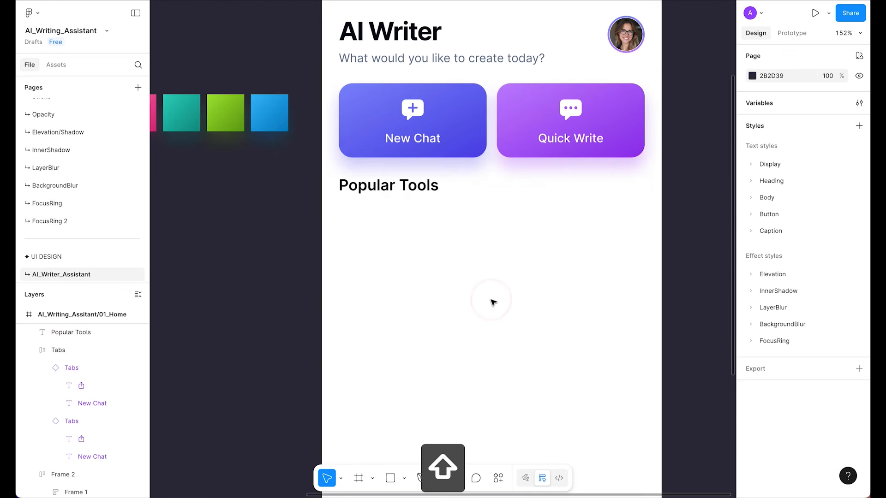
{"action": "left_click", "coordinate": [396, 146]}
{"action": "scroll", "coordinate": [843, 385], "scroll_direction": "down", "scroll_amount": 1}
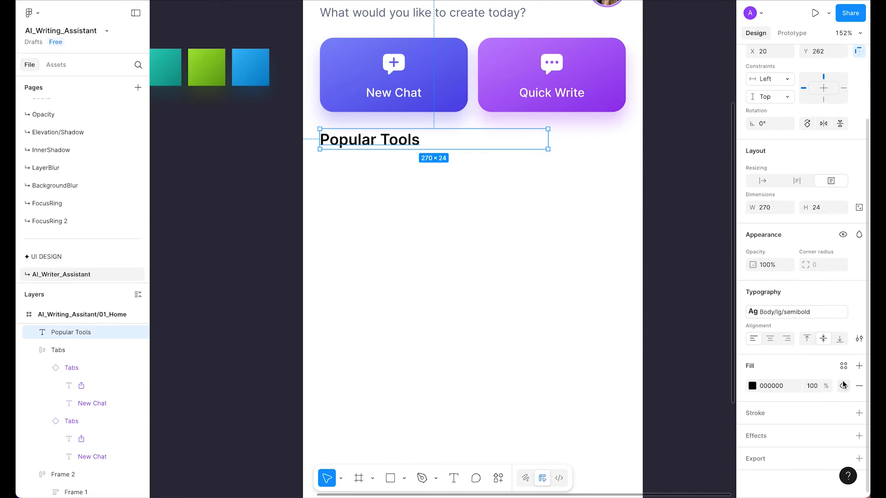
- Change the Popular Tools heading's fill to the slate 1200 library color
{"action": "left_click", "coordinate": [843, 366]}
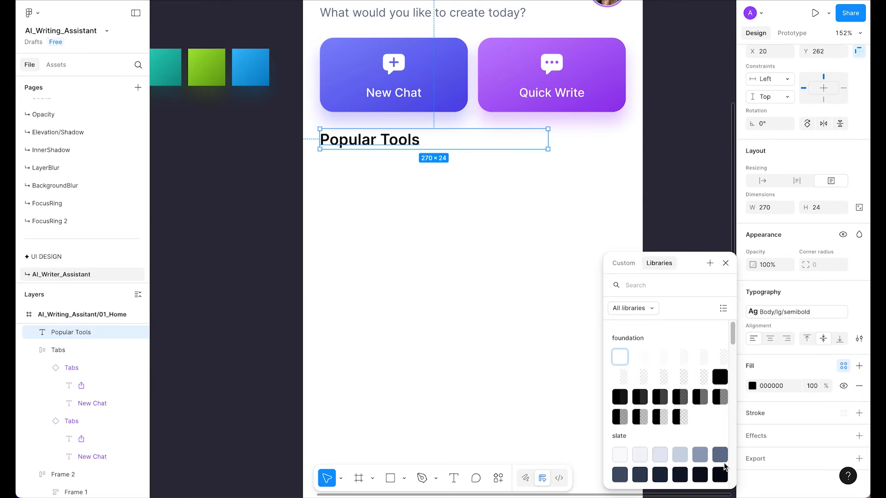
{"action": "scroll", "coordinate": [723, 427], "scroll_direction": "down", "scroll_amount": 1}
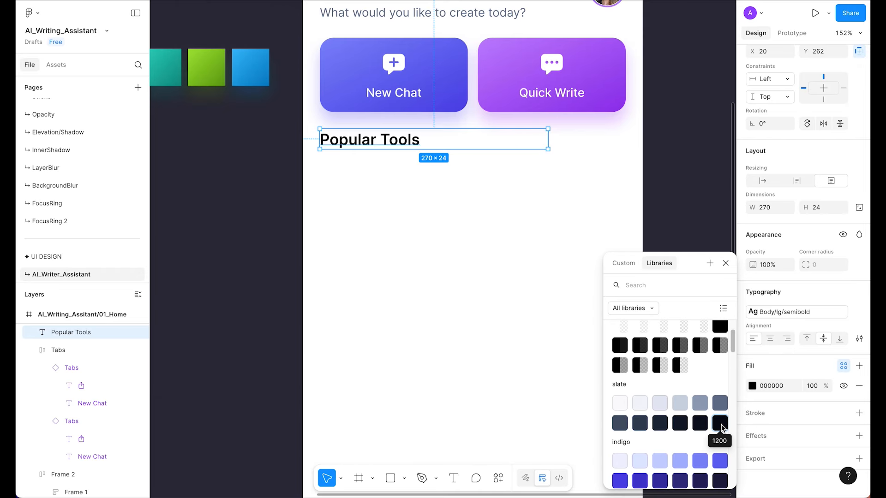
{"action": "left_click", "coordinate": [721, 423]}
{"action": "left_click", "coordinate": [534, 305]}
- Create a 175 × 100 rectangle at X 20, Y 299 under Popular Tools, matching the New Chat card's width
{"action": "scroll", "coordinate": [534, 305], "scroll_direction": "down", "scroll_amount": 5}
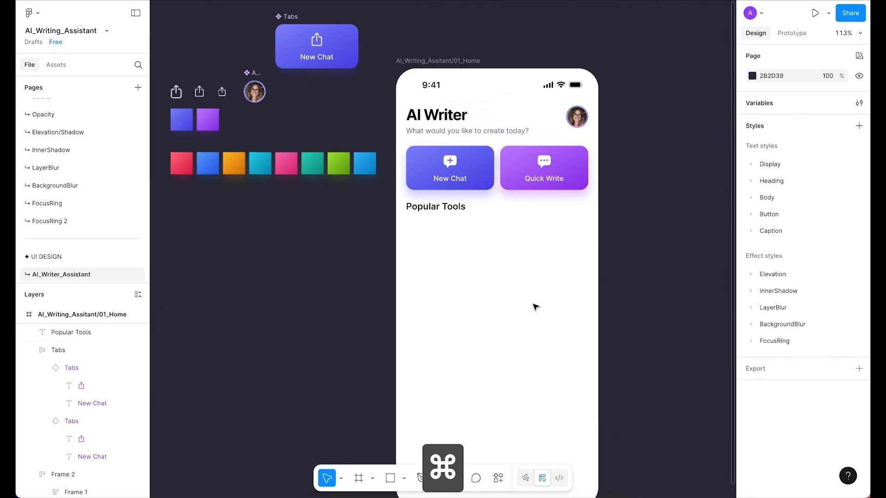
{"action": "scroll", "coordinate": [534, 306], "scroll_direction": "up", "scroll_amount": 5}
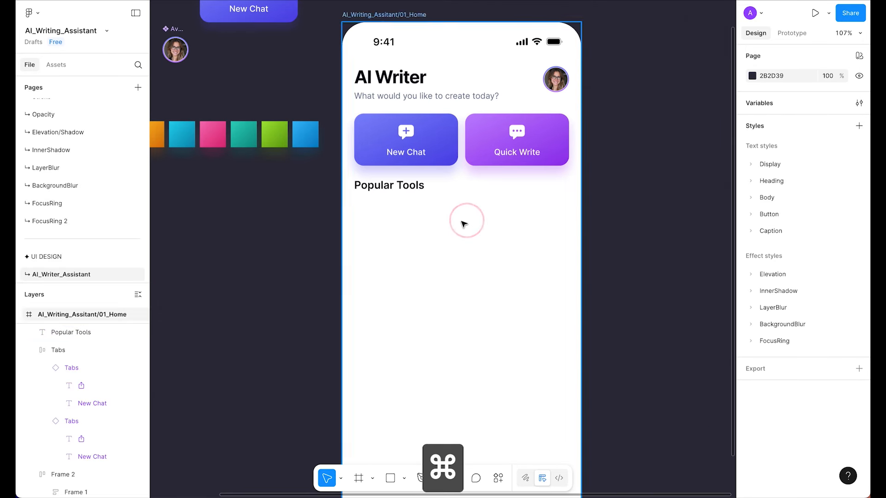
{"action": "left_click_drag", "start_coordinate": [495, 194], "coordinate": [467, 199]}
{"action": "left_click_drag", "start_coordinate": [411, 219], "coordinate": [430, 212]}
{"action": "scroll", "coordinate": [429, 217], "scroll_direction": "up", "scroll_amount": 1}
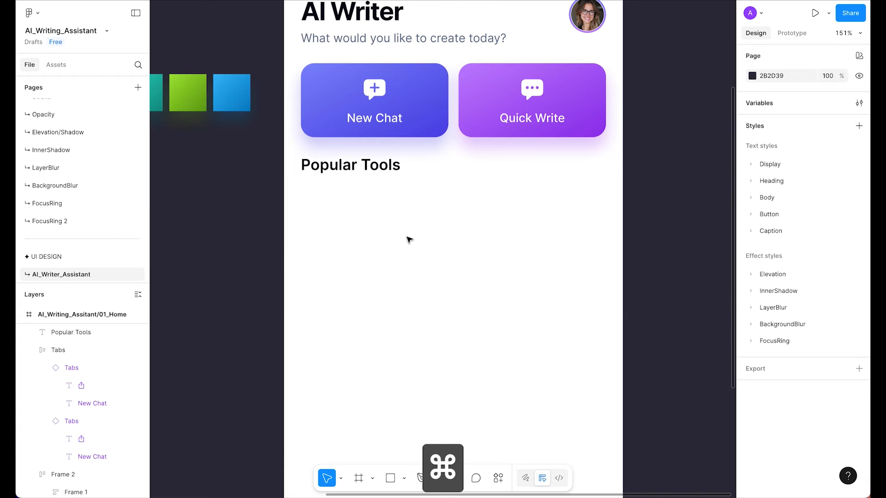
{"action": "scroll", "coordinate": [409, 240], "scroll_direction": "up", "scroll_amount": 1}
{"action": "scroll", "coordinate": [406, 240], "scroll_direction": "down", "scroll_amount": 2}
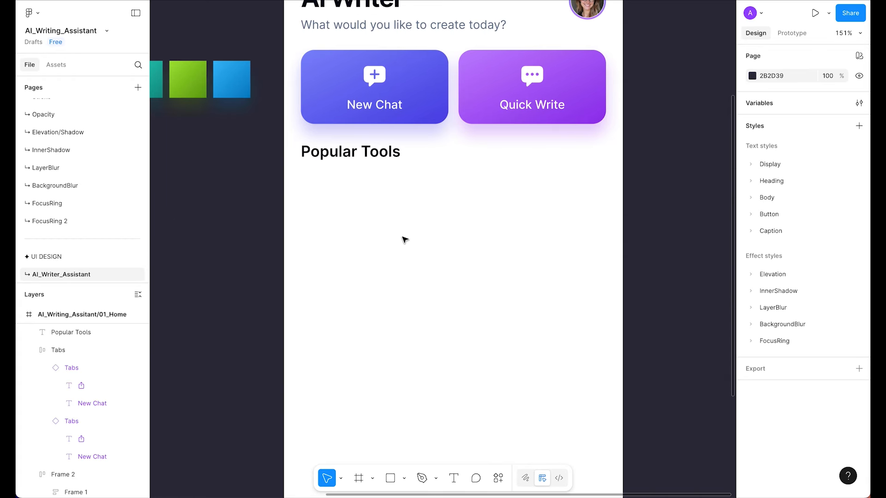
{"action": "key", "text": "r"}
{"action": "left_click", "coordinate": [360, 250]}
{"action": "left_click_drag", "start_coordinate": [348, 247], "coordinate": [346, 214]}
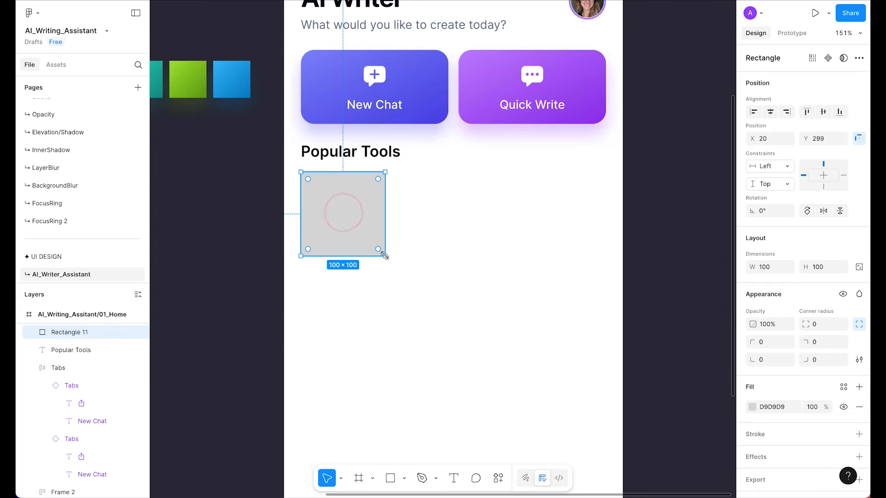
{"action": "left_click_drag", "start_coordinate": [389, 234], "coordinate": [447, 230]}
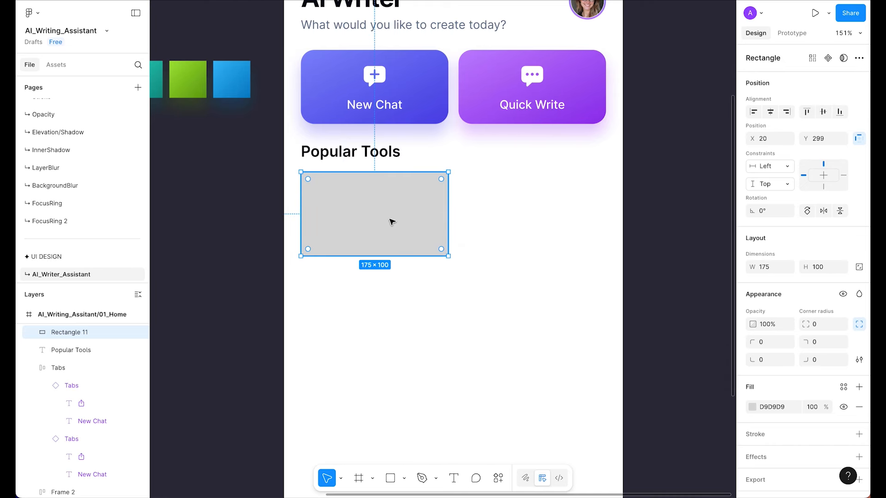
- Copy the 44 × 44 red gradient swatch into the home screen and place it on the grey rectangle at X 40, Y 313
{"action": "scroll", "coordinate": [391, 222], "scroll_direction": "down", "scroll_amount": 1}
{"action": "left_click_drag", "start_coordinate": [290, 173], "coordinate": [453, 265]}
{"action": "left_click_drag", "start_coordinate": [215, 186], "coordinate": [404, 203]}
{"action": "left_click", "coordinate": [286, 182]}
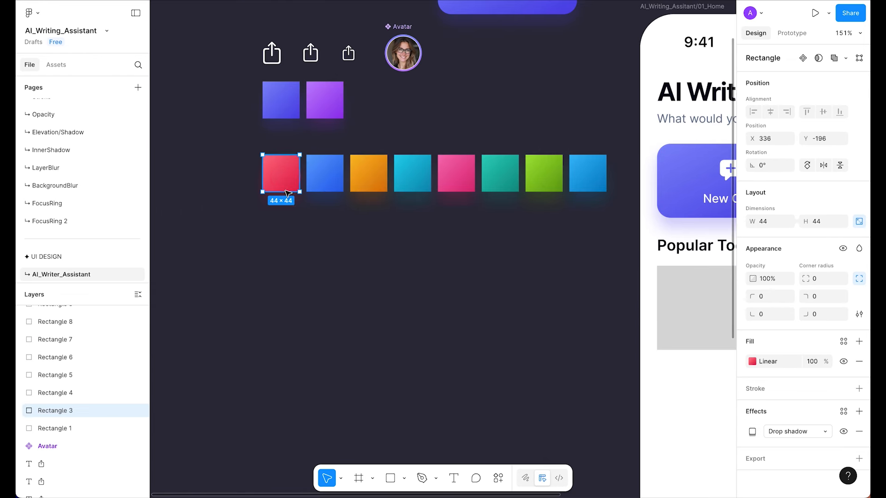
{"action": "key", "text": "super+c"}
{"action": "left_click_drag", "start_coordinate": [506, 260], "coordinate": [150, 145]}
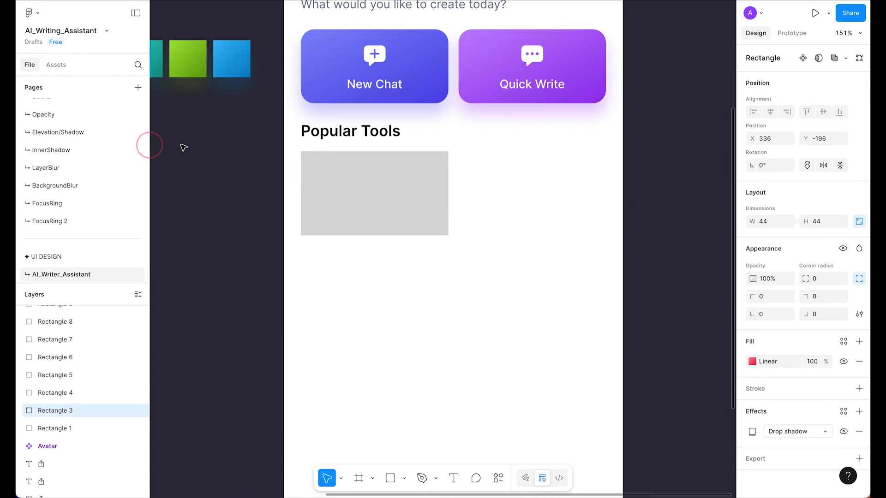
{"action": "scroll", "coordinate": [300, 164], "scroll_direction": "up", "scroll_amount": 3}
{"action": "left_click", "coordinate": [388, 190], "text": "super"}
{"action": "key", "text": "super+v"}
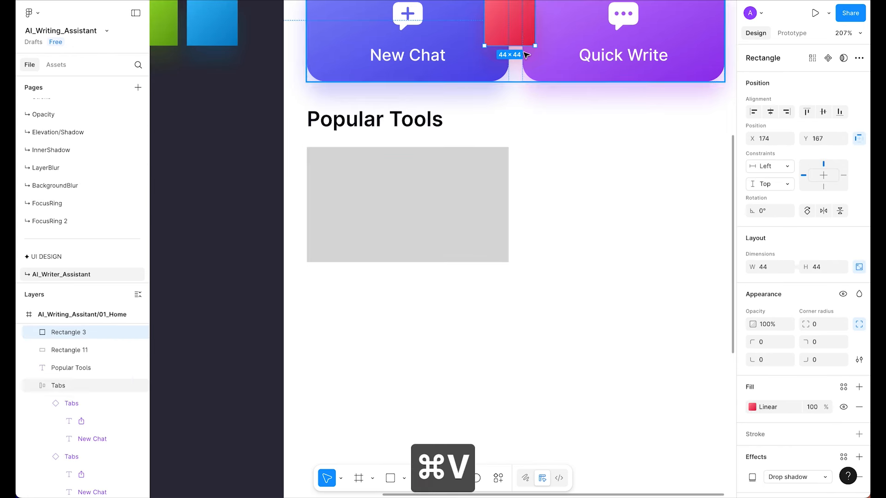
{"action": "left_click_drag", "start_coordinate": [498, 23], "coordinate": [345, 188]}
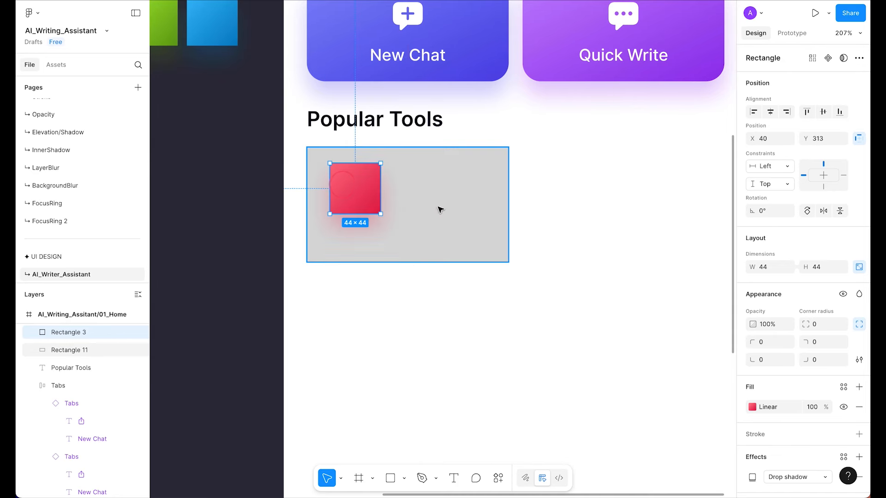
- Add a text box about 116 × 26 reading "Blog Post" beneath the red square on the grey rectangle
{"action": "key", "text": "t"}
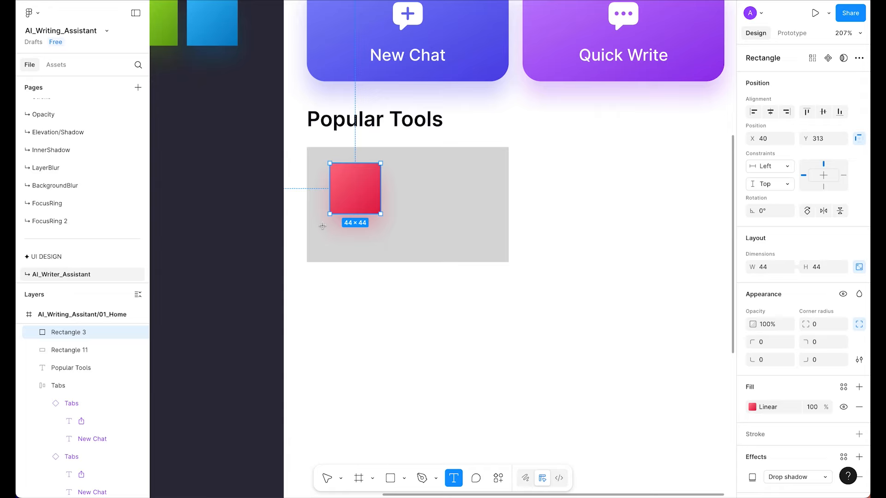
{"action": "left_click_drag", "start_coordinate": [324, 222], "coordinate": [458, 254]}
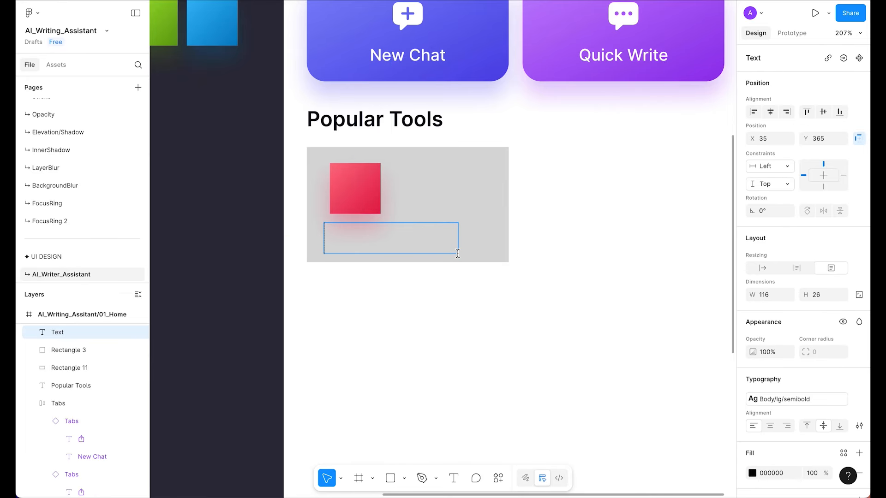
{"action": "type", "text": "Blog"}
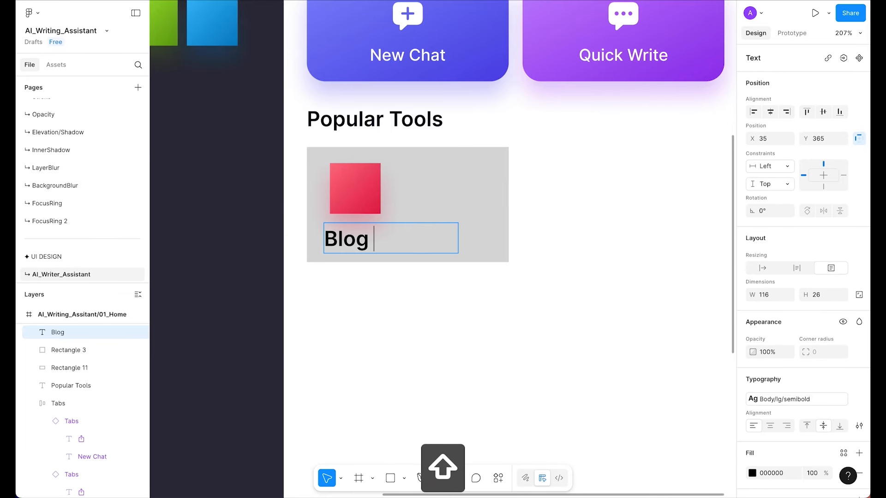
{"action": "type", "text": " Post"}
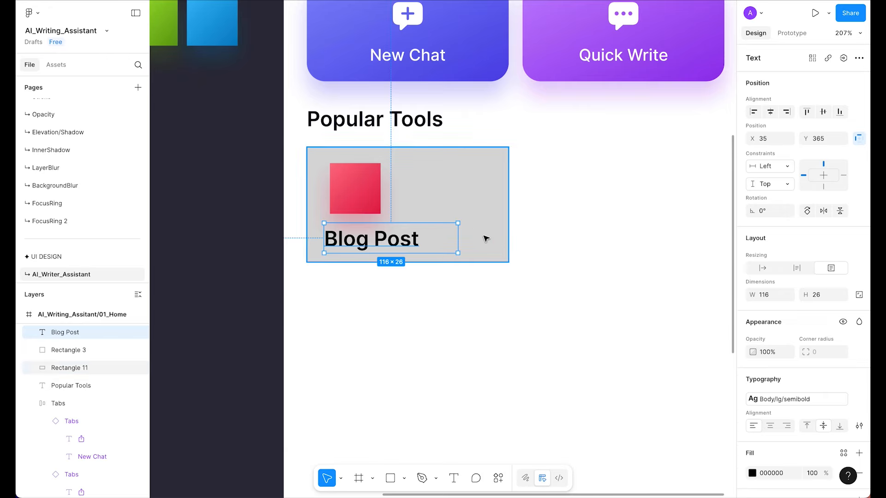
- Extend the grey rectangle downward to a height of 131 and duplicate the Blog Post label directly below itself at Y 391
{"action": "left_click", "coordinate": [483, 235]}
{"action": "left_click_drag", "start_coordinate": [429, 261], "coordinate": [425, 298]}
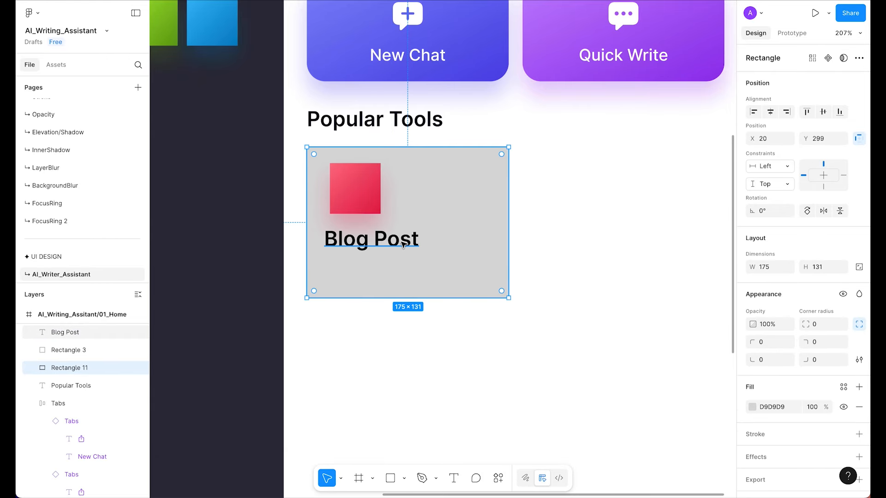
{"action": "left_click", "coordinate": [403, 241]}
{"action": "left_click_drag", "start_coordinate": [369, 254], "coordinate": [364, 281]}
{"action": "key", "text": "super+z"}
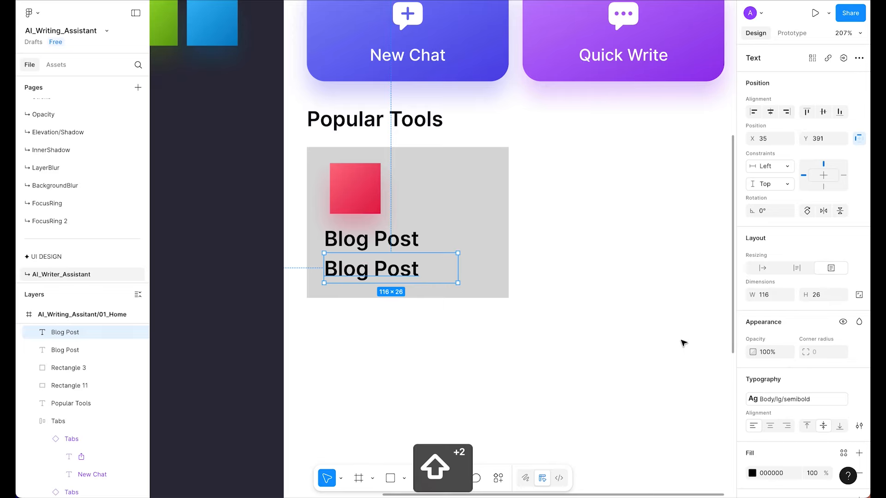
- Apply the Body/xs/regular text style to the lower Blog Post label
{"action": "left_click", "coordinate": [777, 398]}
{"action": "scroll", "coordinate": [684, 409], "scroll_direction": "down", "scroll_amount": 3}
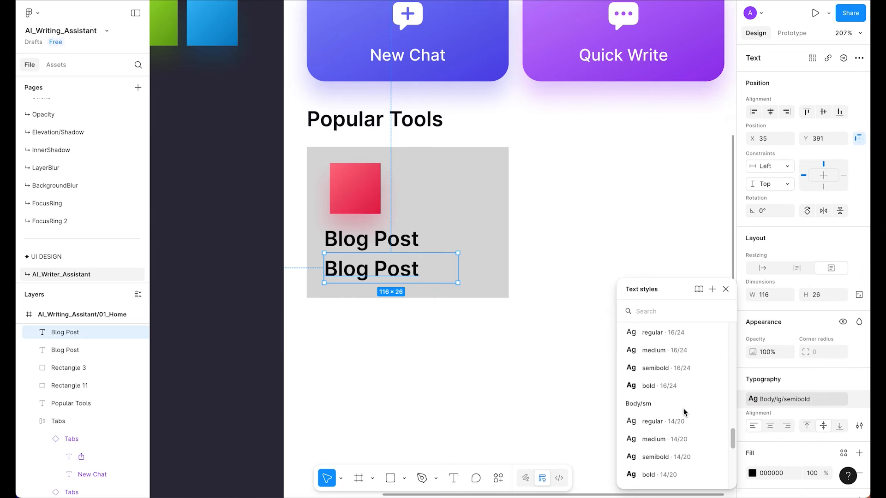
{"action": "scroll", "coordinate": [676, 407], "scroll_direction": "down", "scroll_amount": 2}
{"action": "left_click", "coordinate": [651, 418]}
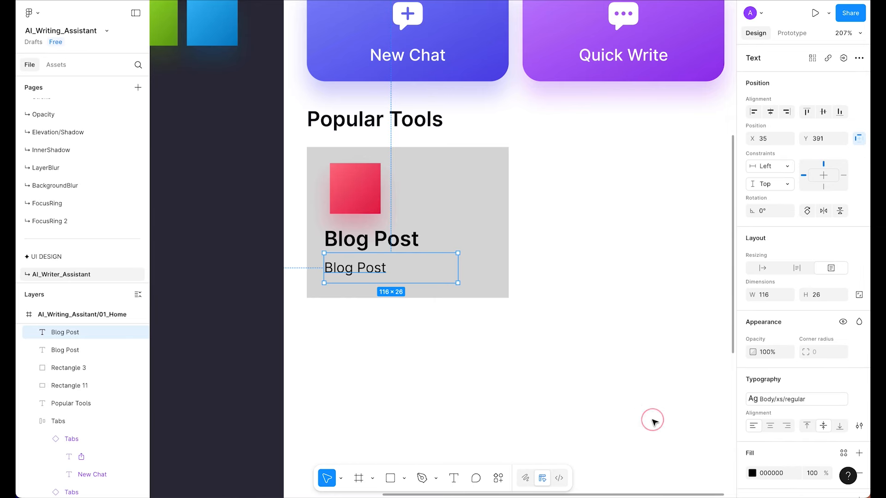
- Apply the slate/600 (Base) fill to the lower Blog Post label and change its text to "2.3k uses"
{"action": "left_click", "coordinate": [844, 453]}
{"action": "scroll", "coordinate": [704, 406], "scroll_direction": "down", "scroll_amount": 3}
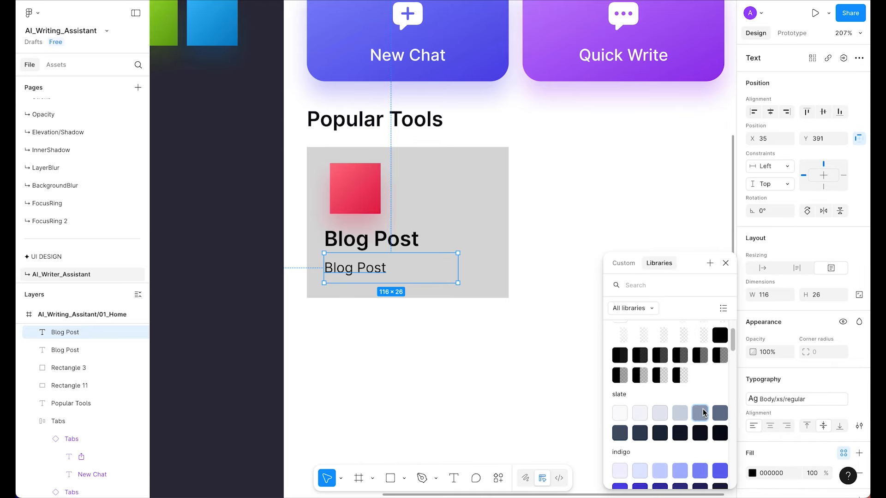
{"action": "left_click", "coordinate": [721, 414]}
{"action": "double_click", "coordinate": [356, 267]}
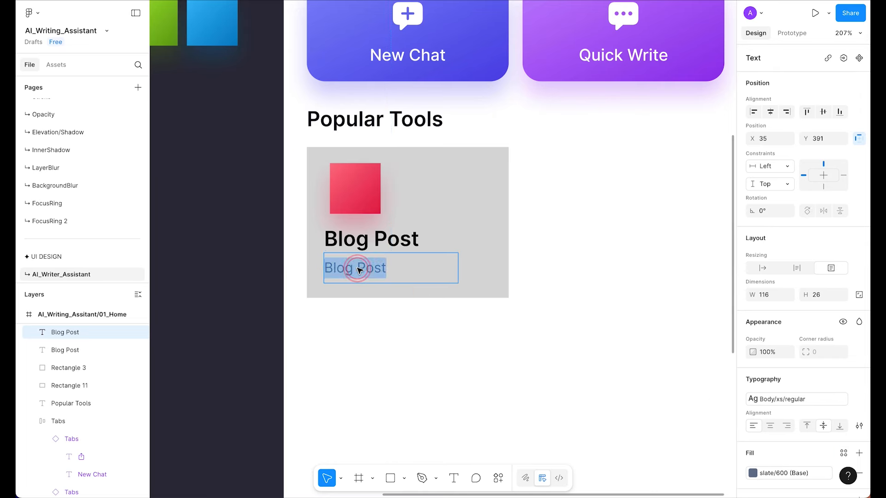
{"action": "type", "text": "2.3k uses"}
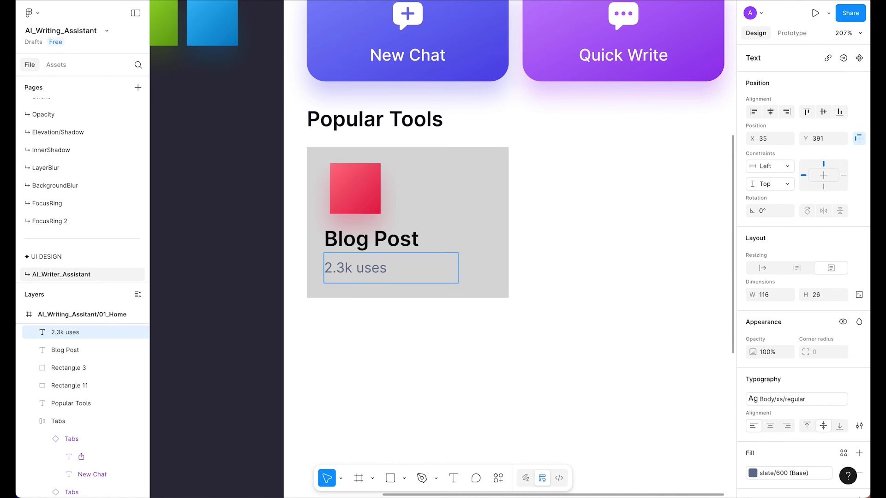
{"action": "key", "text": "Escape"}
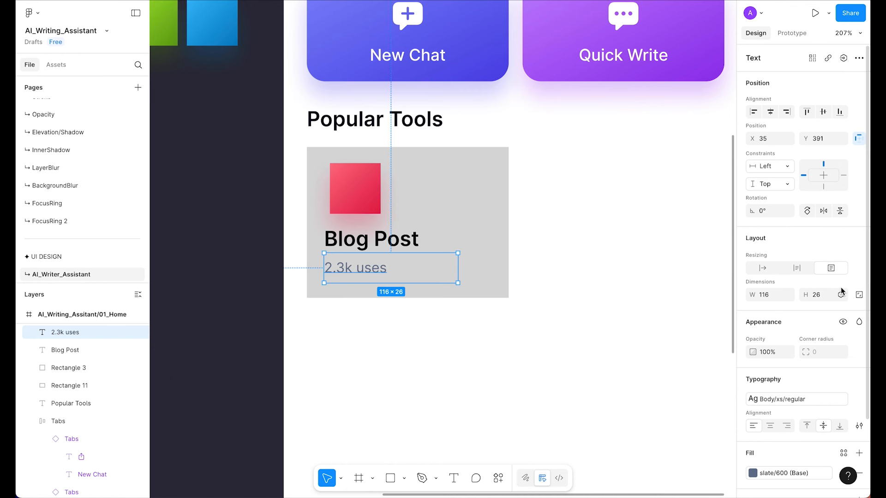
- Set the height of both the "2.3k uses" and "Blog Post" text boxes to 20
{"action": "left_click", "coordinate": [827, 301]}
{"action": "key", "text": "Return"}
{"action": "left_click", "coordinate": [398, 242]}
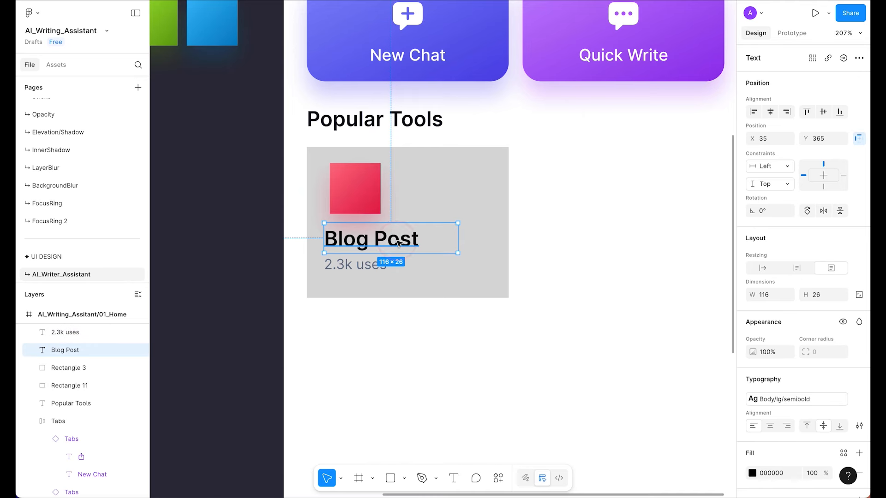
{"action": "type", "text": "2"}
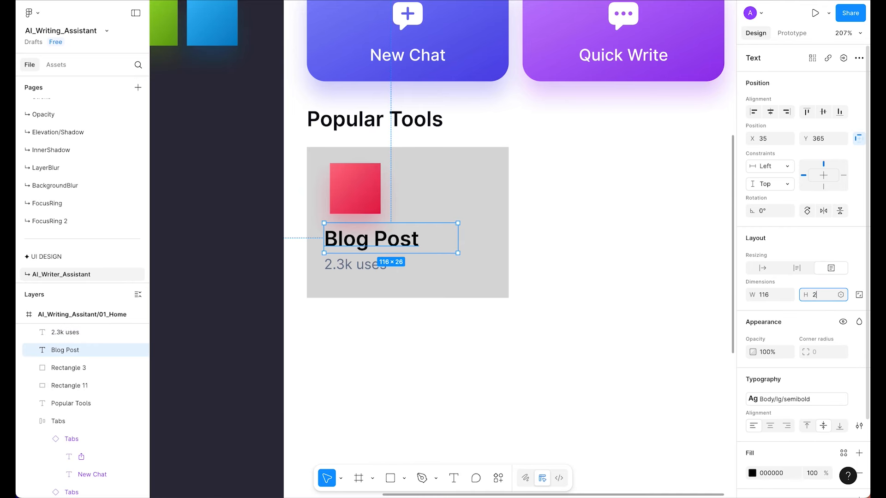
{"action": "type", "text": "0"}
{"action": "key", "text": "Return"}
{"action": "left_click", "coordinate": [375, 264]}
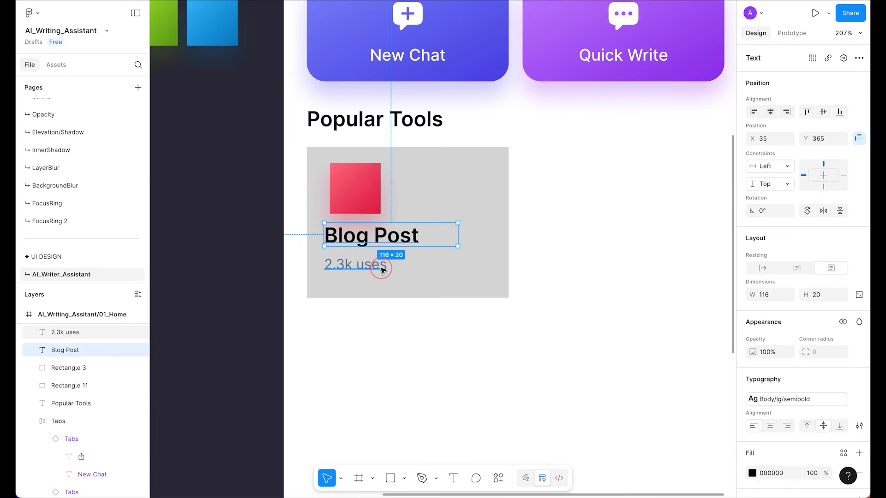
{"action": "key", "text": "alt"}
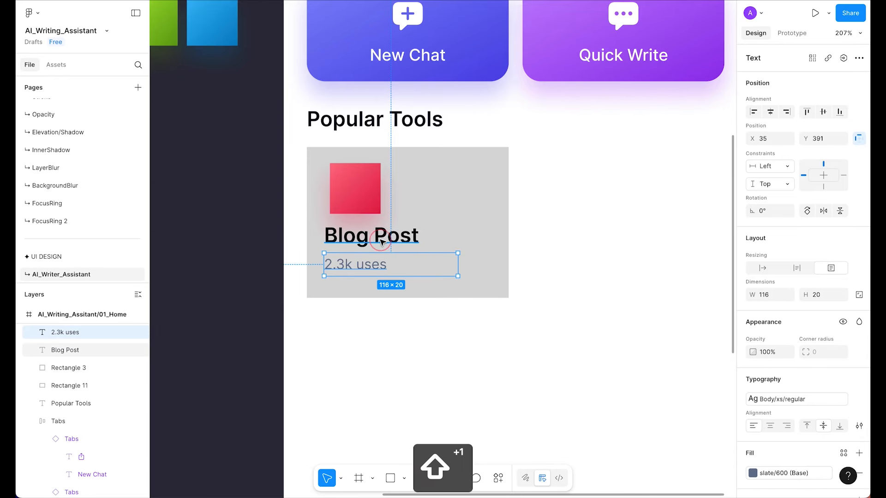
{"action": "left_click", "coordinate": [386, 241], "text": "shift"}
{"action": "left_click", "coordinate": [544, 188]}
- Copy the 32 × 32 white share icon into the home screen and center it on the red square at X 46, Y 319
{"action": "scroll", "coordinate": [544, 188], "scroll_direction": "left", "scroll_amount": 3}
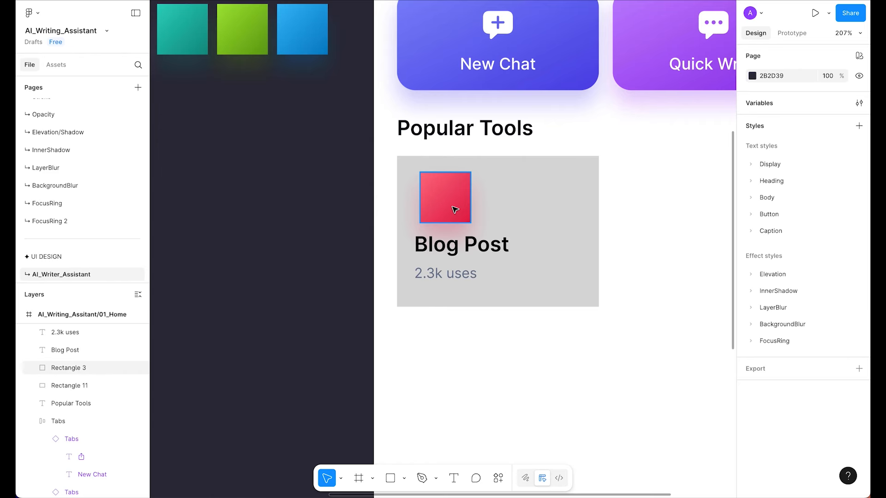
{"action": "scroll", "coordinate": [453, 208], "scroll_direction": "down", "scroll_amount": 3}
{"action": "left_click", "coordinate": [451, 208]}
{"action": "scroll", "coordinate": [452, 208], "scroll_direction": "left", "scroll_amount": 8}
{"action": "scroll", "coordinate": [452, 208], "scroll_direction": "up", "scroll_amount": 3}
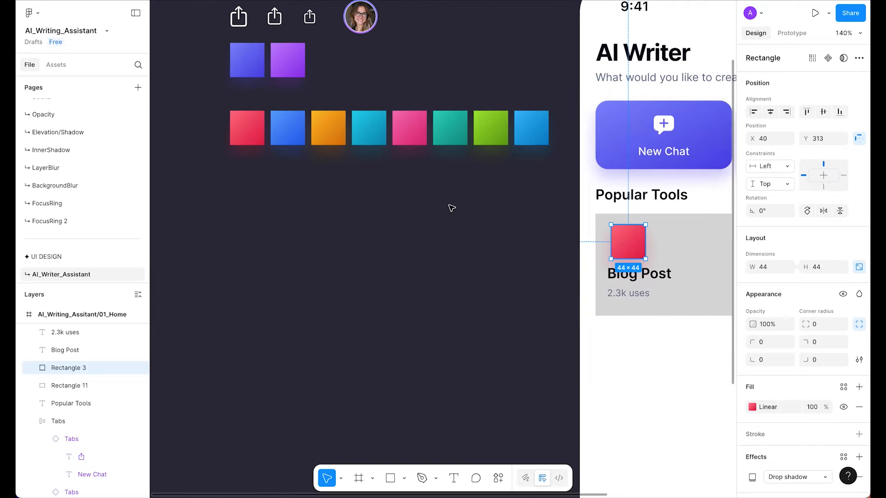
{"action": "left_click", "coordinate": [286, 50]}
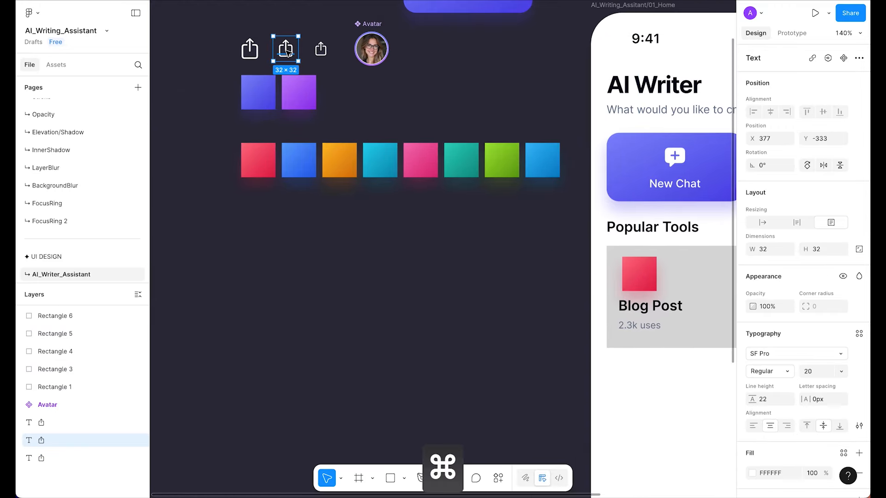
{"action": "key", "text": "super+c"}
{"action": "scroll", "coordinate": [288, 55], "scroll_direction": "right", "scroll_amount": 3}
{"action": "left_click", "coordinate": [543, 283]}
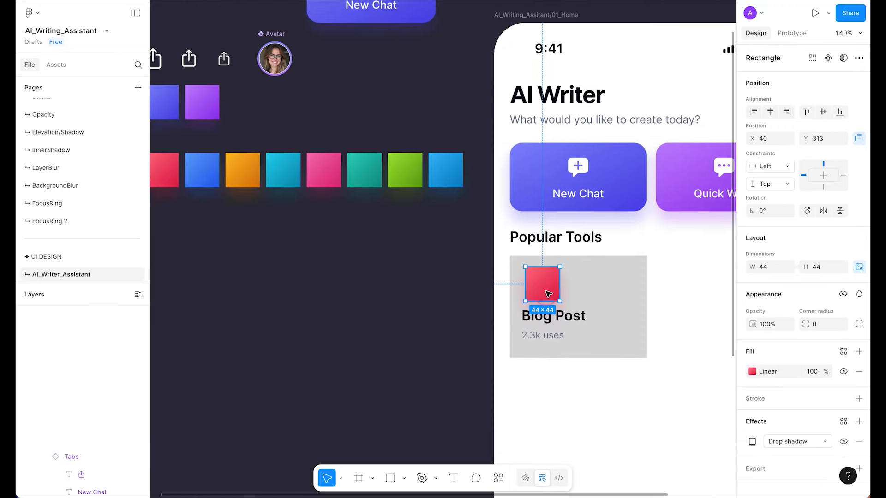
{"action": "key", "text": "super+v"}
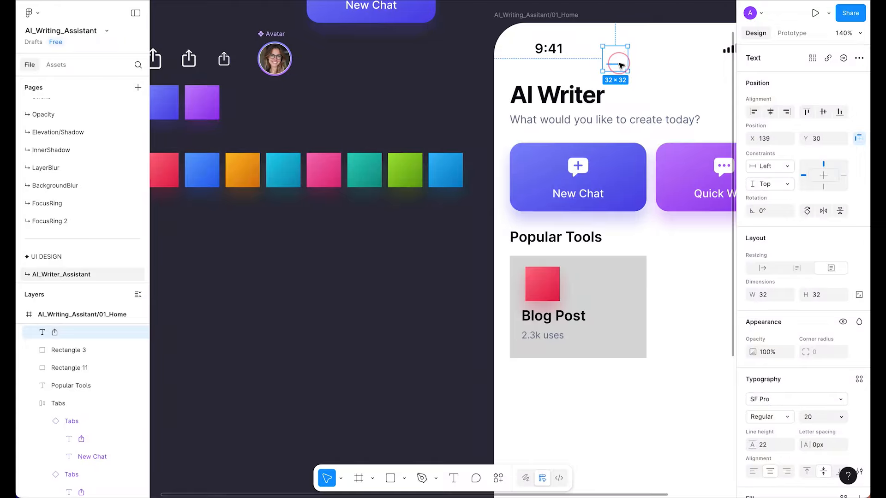
{"action": "left_click_drag", "start_coordinate": [617, 63], "coordinate": [571, 270]}
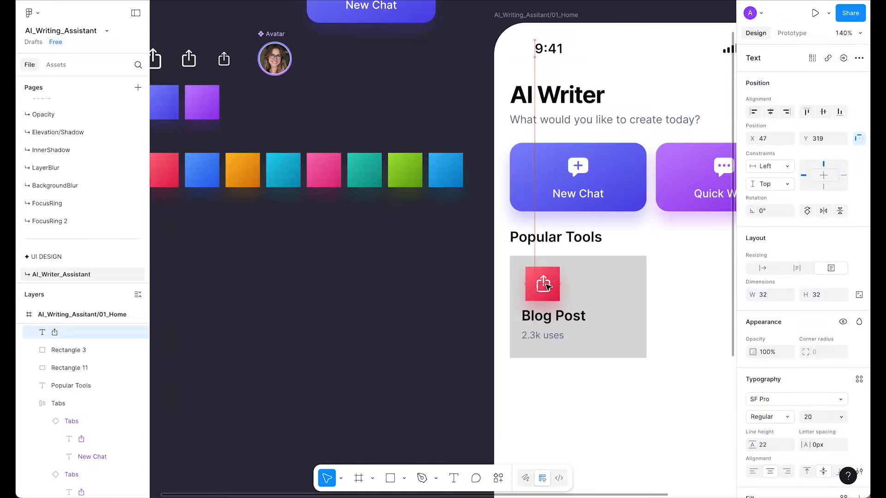
{"action": "left_click_drag", "start_coordinate": [546, 285], "coordinate": [548, 289]}
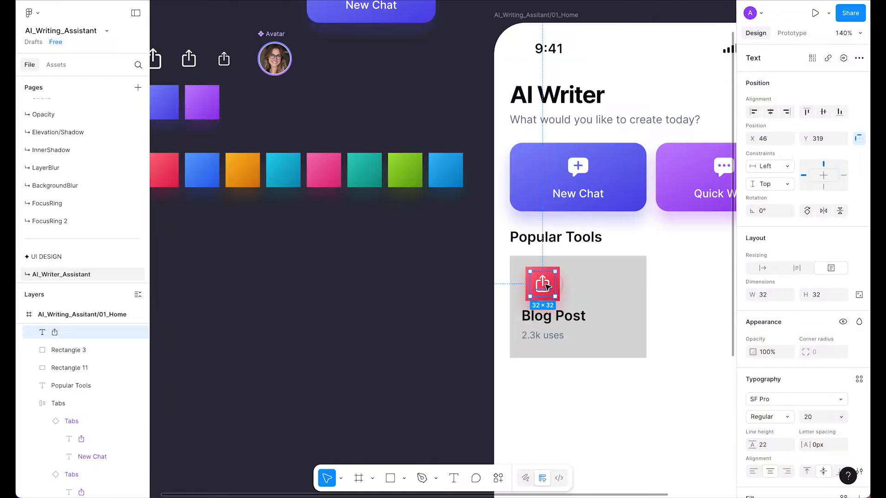
- Replace the share icon on the red square with a copy of the smaller 28 × 28 share icon
{"action": "left_click", "coordinate": [226, 61]}
{"action": "key", "text": "super+x"}
{"action": "key", "text": "super+z"}
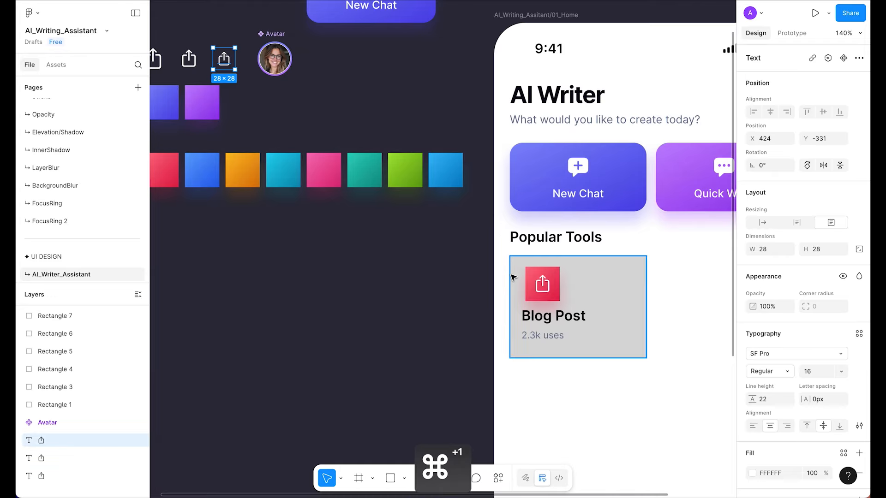
{"action": "key", "text": "super+c"}
{"action": "left_click", "coordinate": [538, 289]}
{"action": "key", "text": "shift+super+r"}
- Center the share icon within the red square and wrap both in a 44 × 44 auto layout frame
{"action": "scroll", "coordinate": [581, 288], "scroll_direction": "up", "scroll_amount": 5}
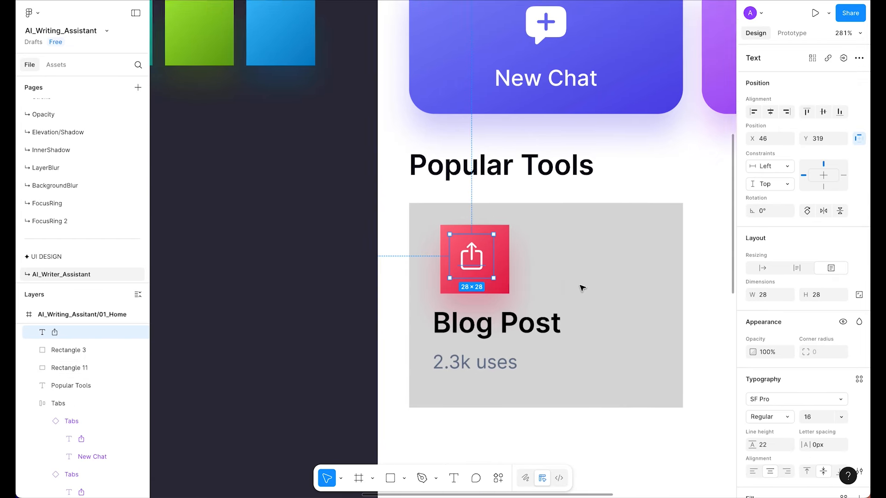
{"action": "scroll", "coordinate": [581, 289], "scroll_direction": "down", "scroll_amount": 2}
{"action": "scroll", "coordinate": [582, 289], "scroll_direction": "right", "scroll_amount": 2}
{"action": "left_click", "coordinate": [473, 213], "text": "shift"}
{"action": "key", "text": "alt"}
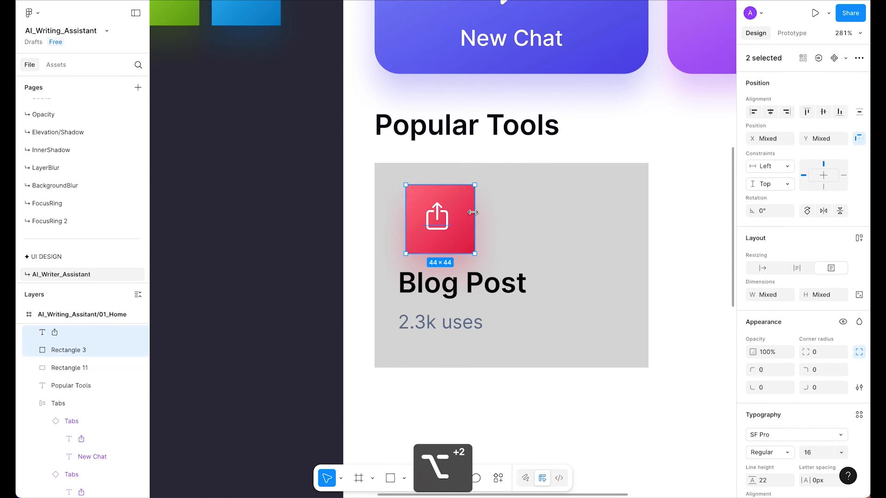
{"action": "key", "text": "alt+h"}
{"action": "key", "text": "shift+a"}
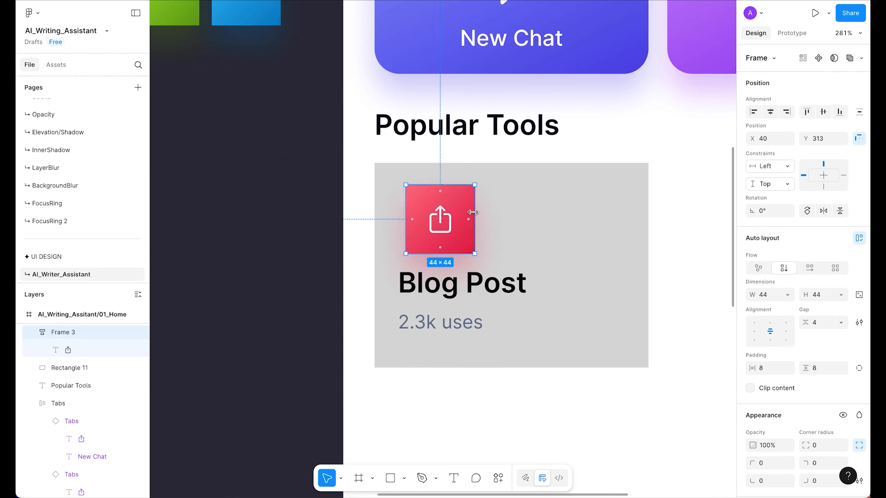
- Round the red icon frame's corners with the radius variable 12
{"action": "left_click", "coordinate": [467, 192]}
{"action": "scroll", "coordinate": [812, 415], "scroll_direction": "down", "scroll_amount": 3}
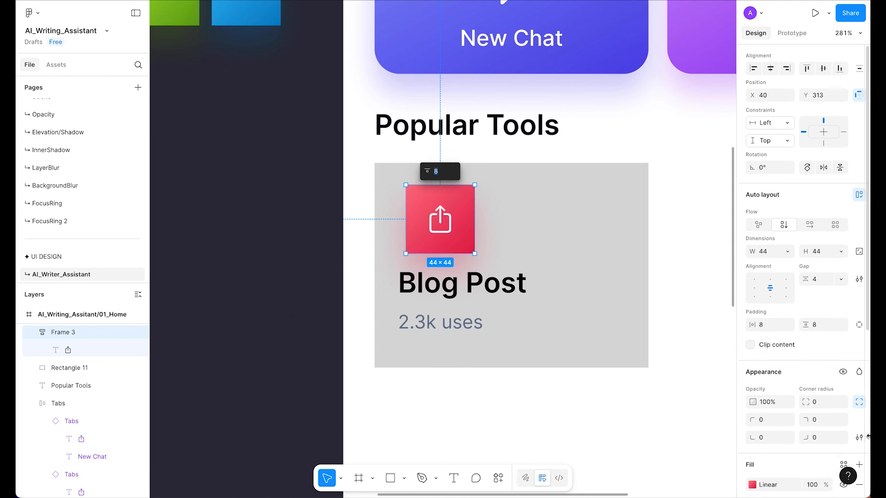
{"action": "left_click", "coordinate": [841, 337]}
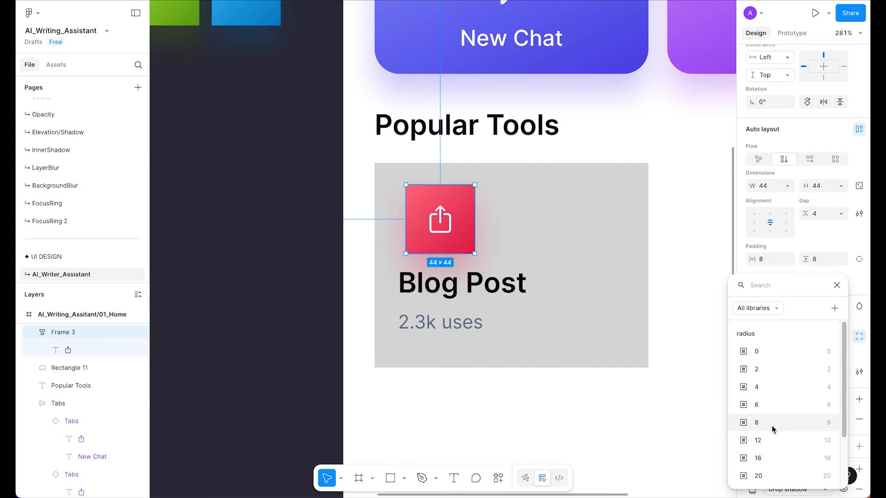
{"action": "left_click", "coordinate": [780, 440]}
{"action": "left_click", "coordinate": [699, 320]}
{"action": "scroll", "coordinate": [700, 319], "scroll_direction": "down", "scroll_amount": 2}
{"action": "scroll", "coordinate": [699, 318], "scroll_direction": "right", "scroll_amount": 3}
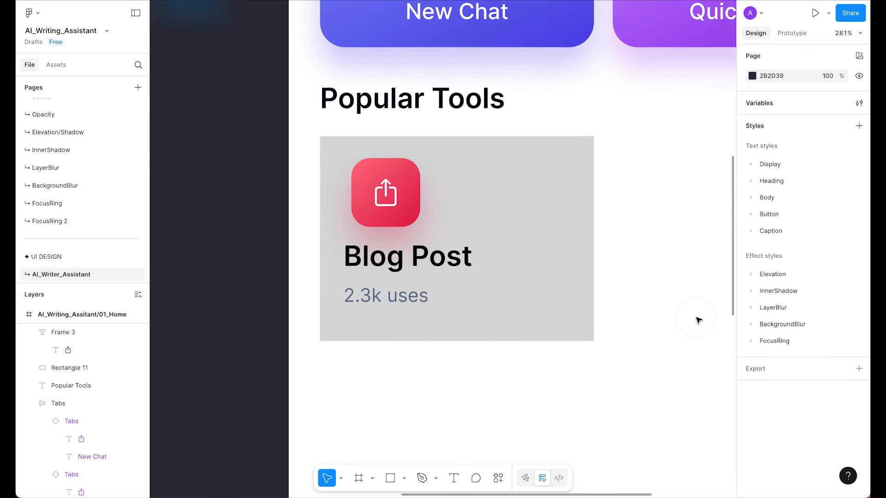
- Combine the "Blog Post" and "2.3k uses" labels in a vertical auto layout with a gap of 4
{"action": "left_click", "coordinate": [418, 224]}
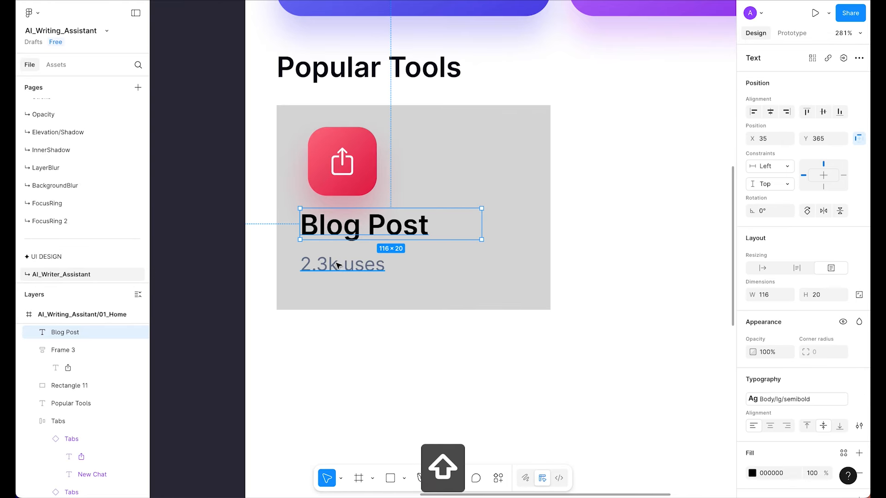
{"action": "left_click", "coordinate": [336, 263], "text": "shift"}
{"action": "key", "text": "shift+a"}
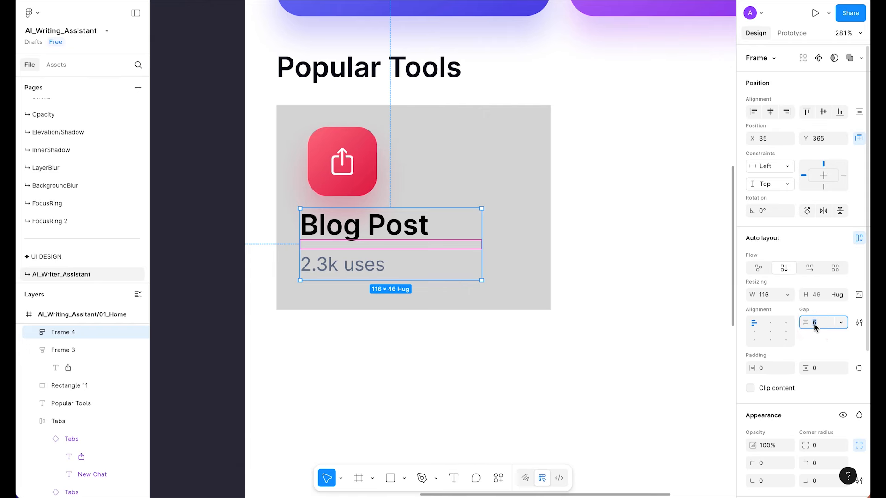
{"action": "type", "text": "4"}
{"action": "key", "text": "Return"}
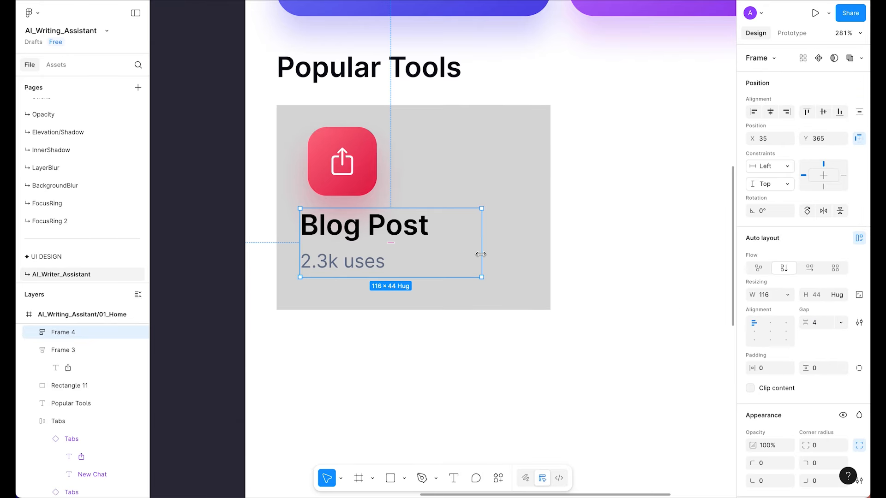
- Change the "Blog Post" label's text style to Body/md/semibold
{"action": "left_click", "coordinate": [404, 229], "text": "super"}
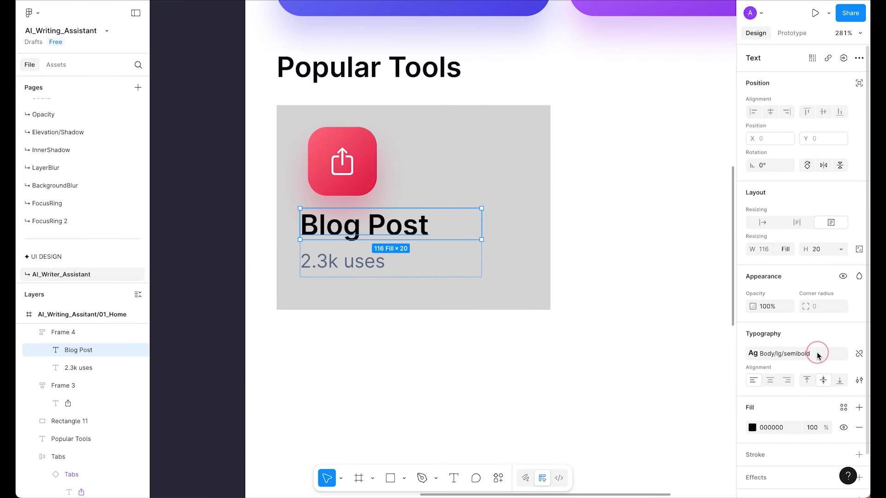
{"action": "left_click", "coordinate": [794, 353]}
{"action": "scroll", "coordinate": [690, 399], "scroll_direction": "down", "scroll_amount": 4}
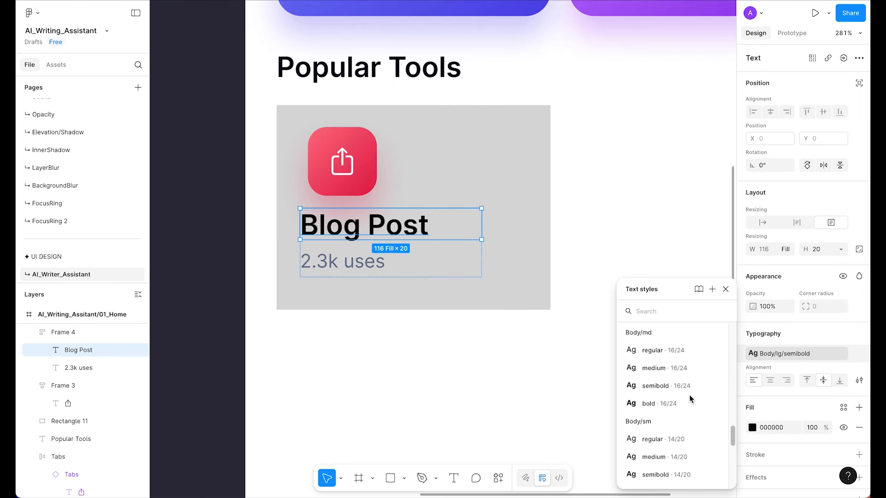
{"action": "scroll", "coordinate": [692, 389], "scroll_direction": "down", "scroll_amount": 1}
{"action": "scroll", "coordinate": [692, 388], "scroll_direction": "up", "scroll_amount": 1}
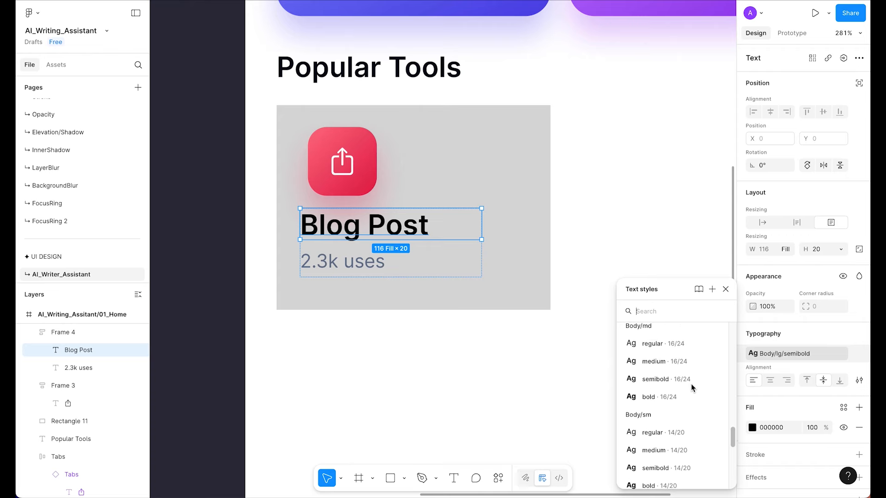
{"action": "left_click", "coordinate": [679, 372]}
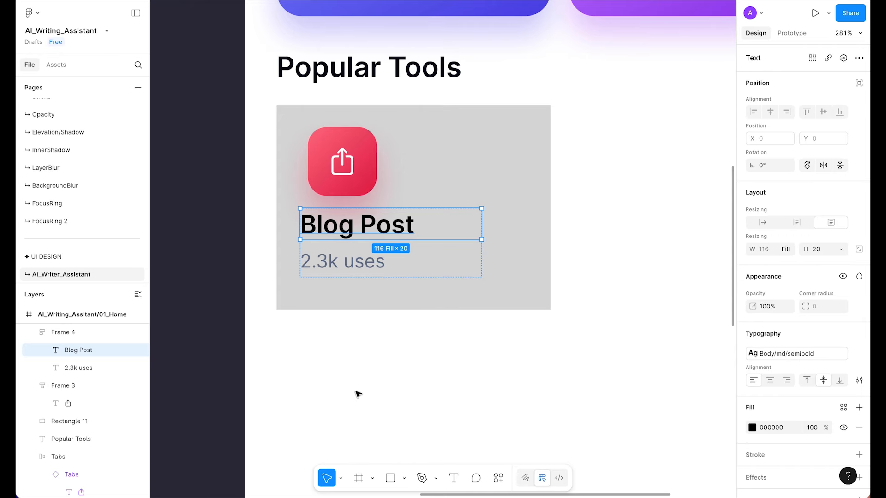
{"action": "left_click", "coordinate": [358, 260]}
{"action": "left_click", "coordinate": [363, 224]}
{"action": "left_click", "coordinate": [469, 358]}
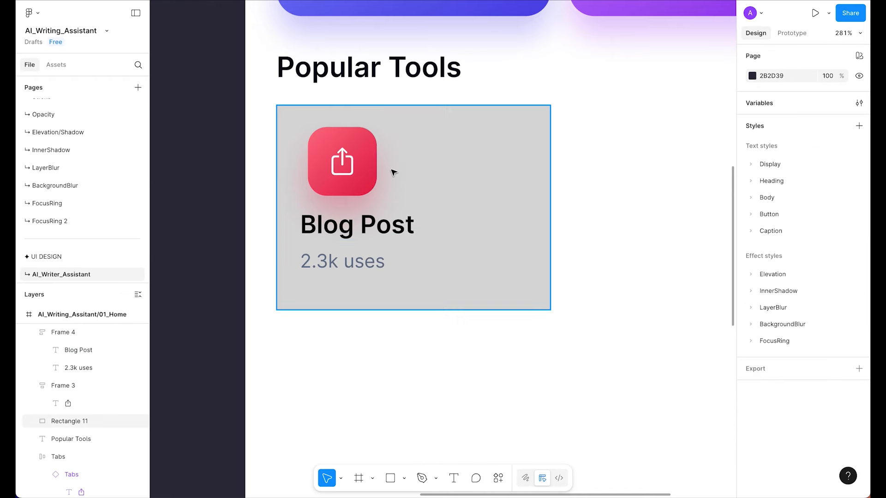
- Rename the red share icon's frame to "Icon"
{"action": "left_click", "coordinate": [361, 163]}
{"action": "scroll", "coordinate": [361, 163], "scroll_direction": "down", "scroll_amount": 5}
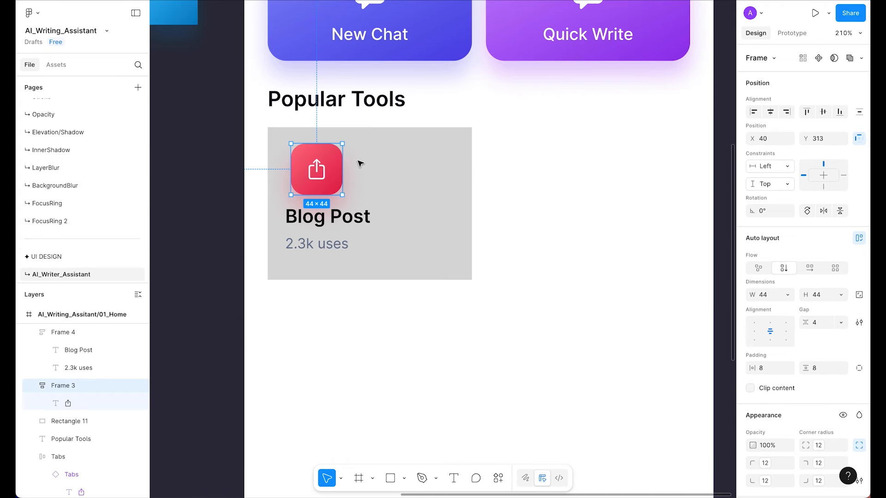
{"action": "key", "text": "super+r"}
{"action": "type", "text": "Icon"}
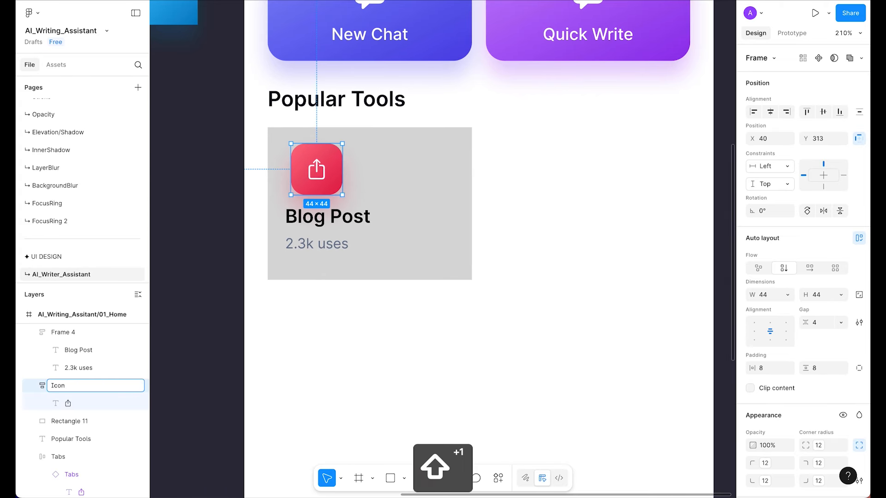
{"action": "key", "text": "Return"}
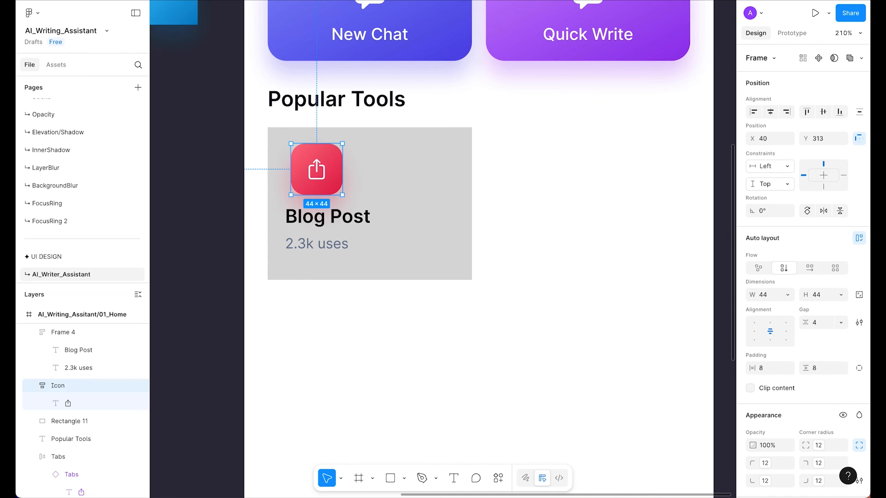
- Combine the red icon, the label group and the grey background rectangle into one auto layout card
{"action": "left_click", "coordinate": [408, 192]}
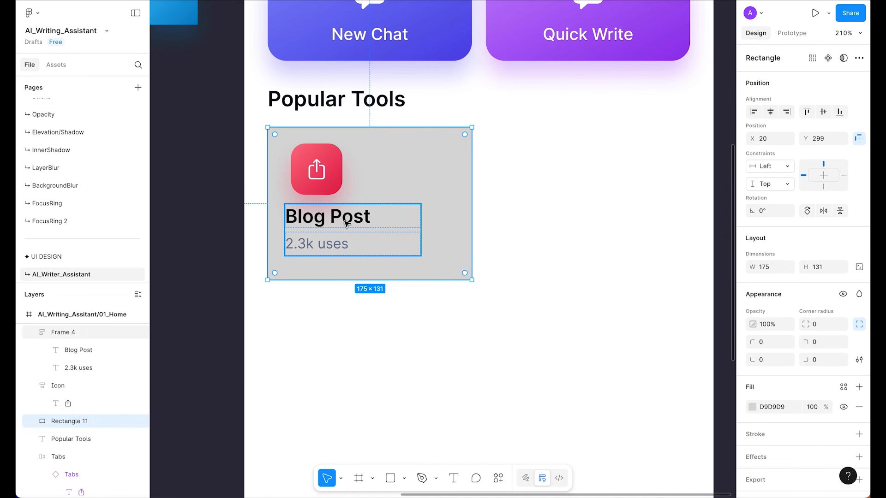
{"action": "left_click", "coordinate": [330, 164]}
{"action": "left_click", "coordinate": [351, 231], "text": "shift"}
{"action": "left_click", "coordinate": [433, 167], "text": "shift"}
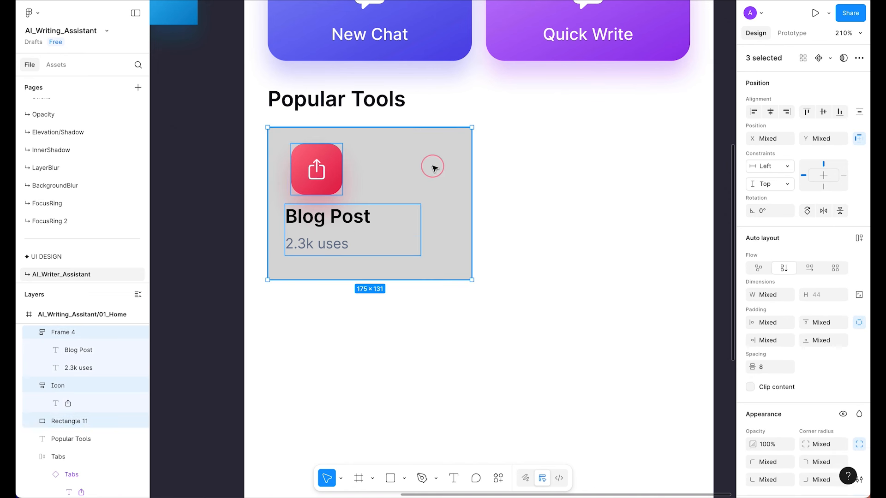
{"action": "key", "text": "shift+a"}
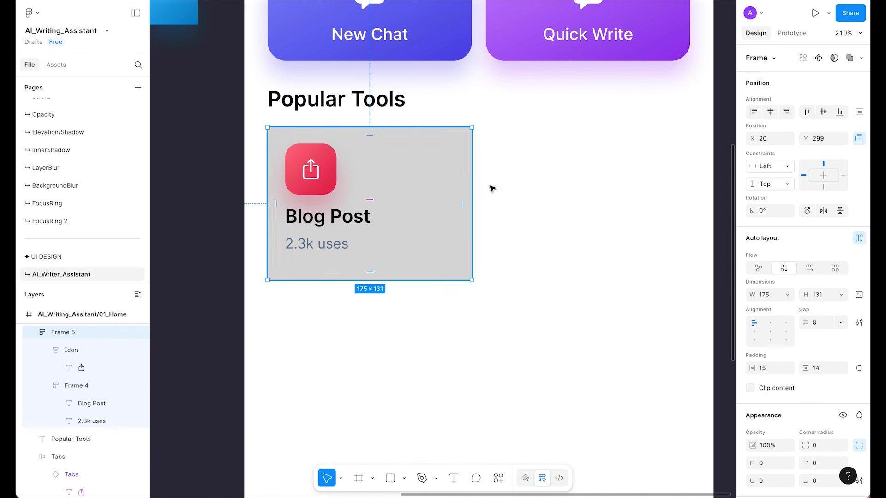
- Set the card's horizontal and vertical padding to 20 and its gap to 12
{"action": "scroll", "coordinate": [761, 305], "scroll_direction": "down", "scroll_amount": 2}
{"action": "left_click", "coordinate": [766, 317]}
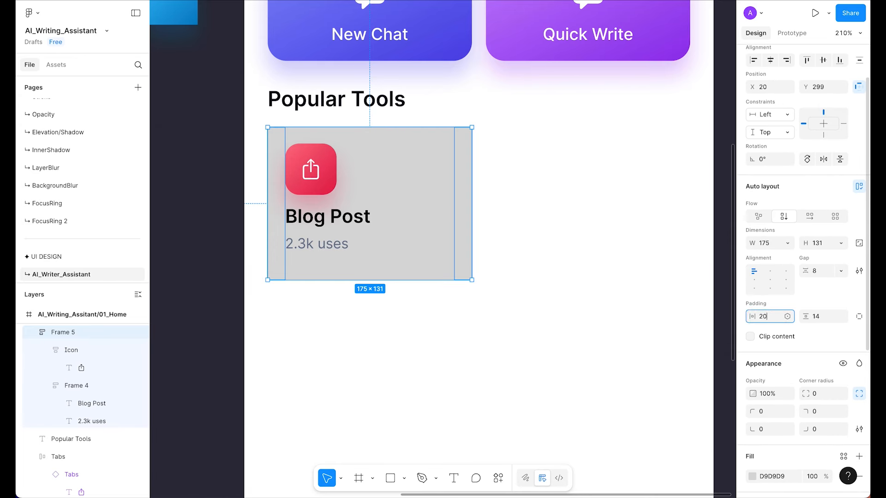
{"action": "key", "text": "Tab"}
{"action": "type", "text": "20"}
{"action": "key", "text": "Return"}
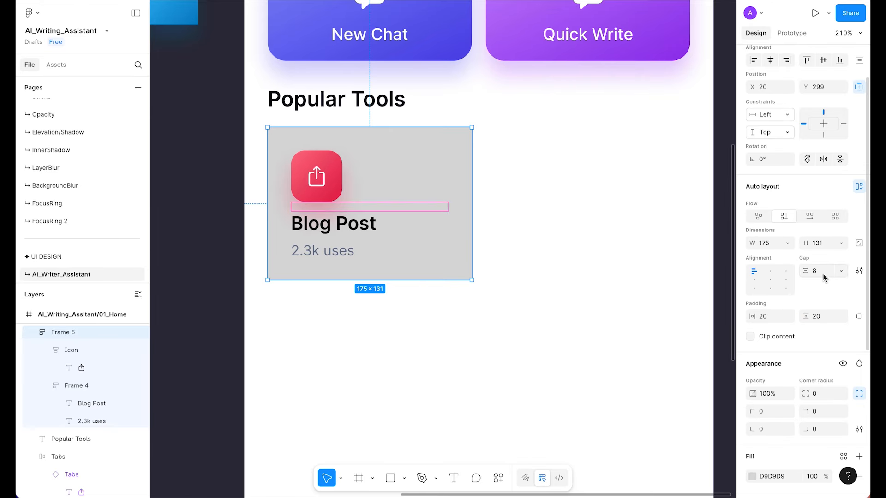
{"action": "type", "text": "12"}
{"action": "key", "text": "Return"}
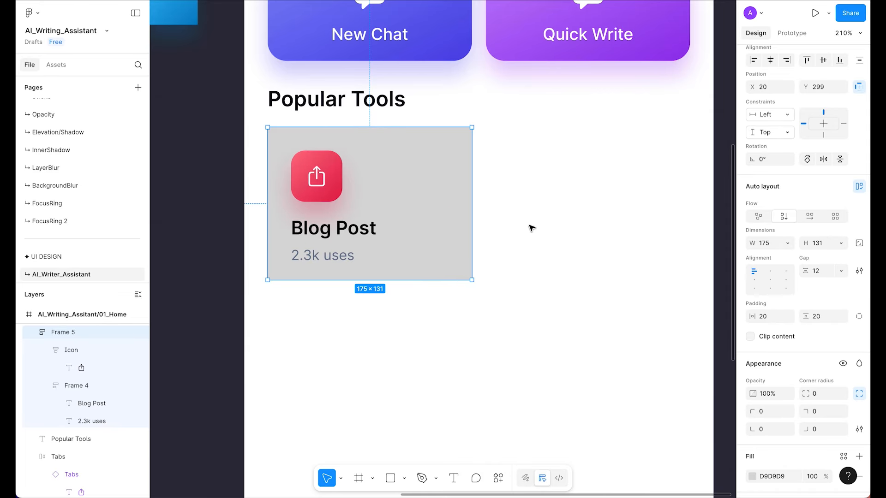
- Round the Blog Post card's corners with the radius variable 20
{"action": "scroll", "coordinate": [793, 326], "scroll_direction": "down", "scroll_amount": 3}
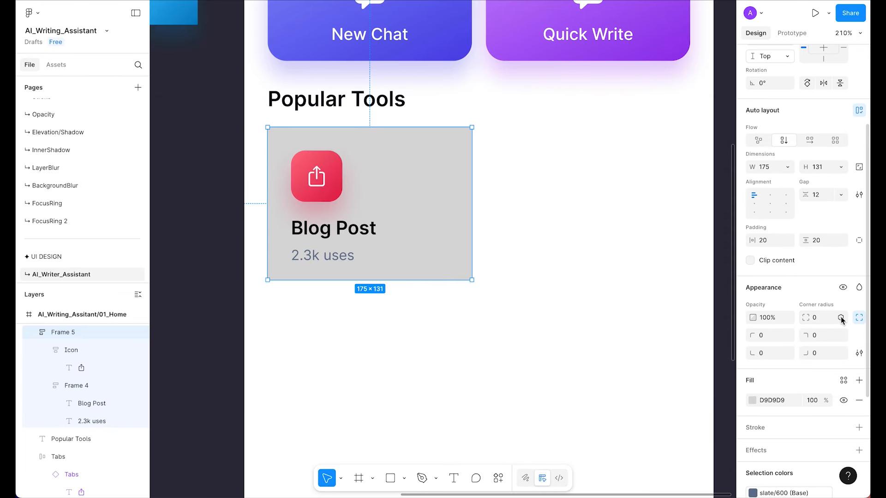
{"action": "left_click", "coordinate": [841, 319]}
{"action": "scroll", "coordinate": [760, 381], "scroll_direction": "down", "scroll_amount": 3}
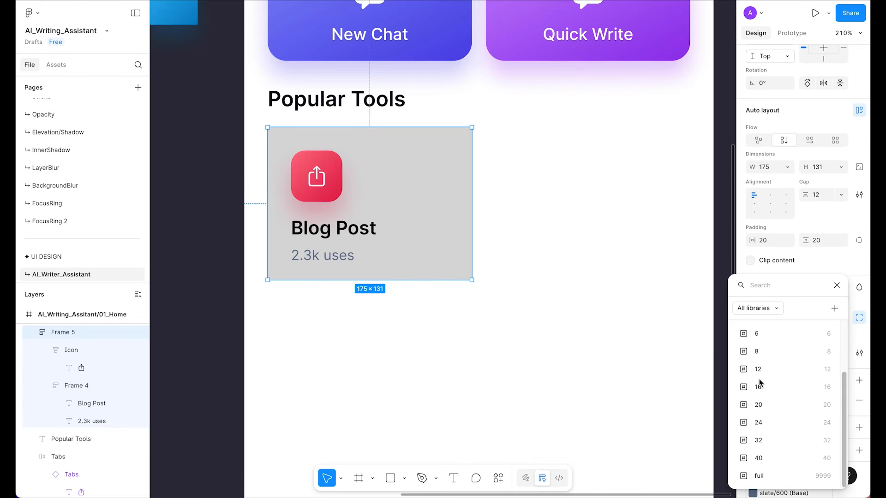
{"action": "left_click", "coordinate": [755, 405]}
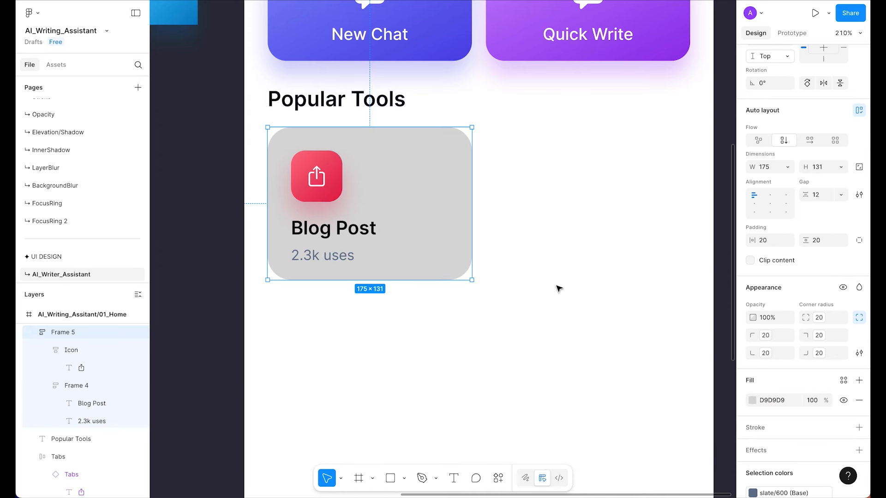
- Apply the slate/100 color to the Blog Post card's fill
{"action": "left_click", "coordinate": [844, 380]}
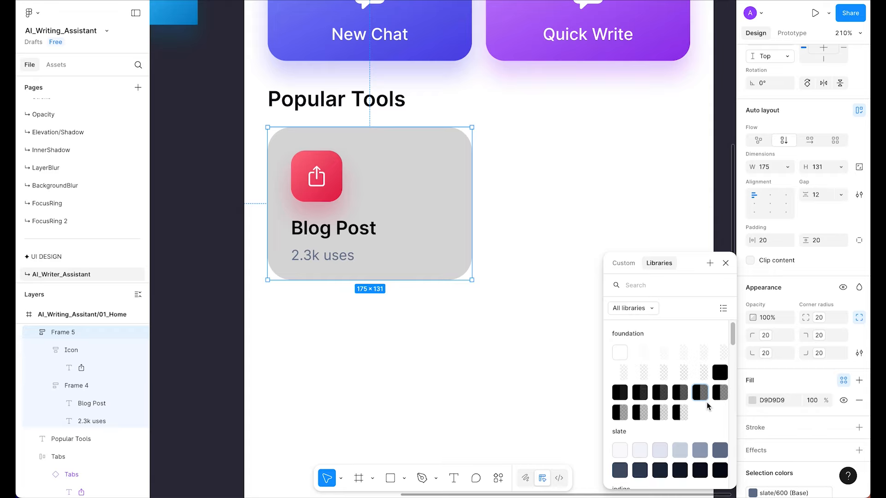
{"action": "scroll", "coordinate": [645, 401], "scroll_direction": "down", "scroll_amount": 2}
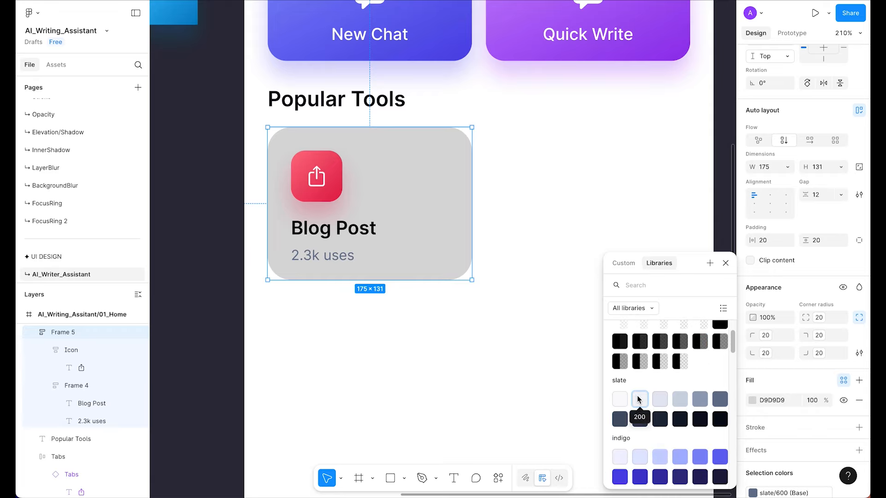
{"action": "left_click", "coordinate": [626, 399]}
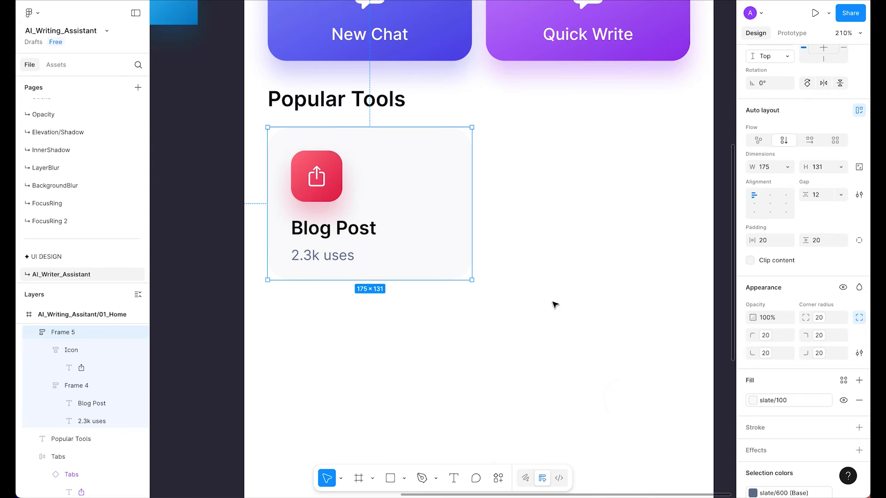
{"action": "left_click", "coordinate": [544, 283]}
{"action": "scroll", "coordinate": [545, 284], "scroll_direction": "down", "scroll_amount": 5}
{"action": "scroll", "coordinate": [545, 285], "scroll_direction": "up", "scroll_amount": 4}
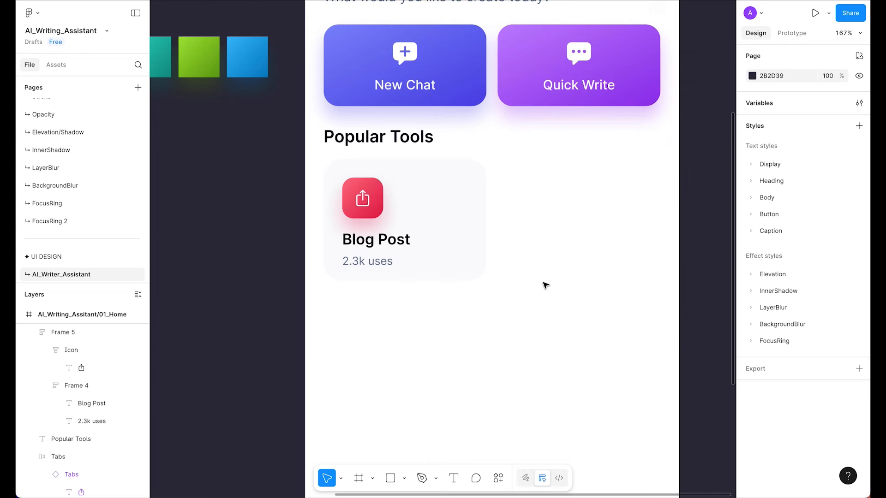
- Change the Blog Post card's fill to the library color slate/200
{"action": "left_click", "coordinate": [446, 210]}
{"action": "scroll", "coordinate": [785, 422], "scroll_direction": "down", "scroll_amount": 3}
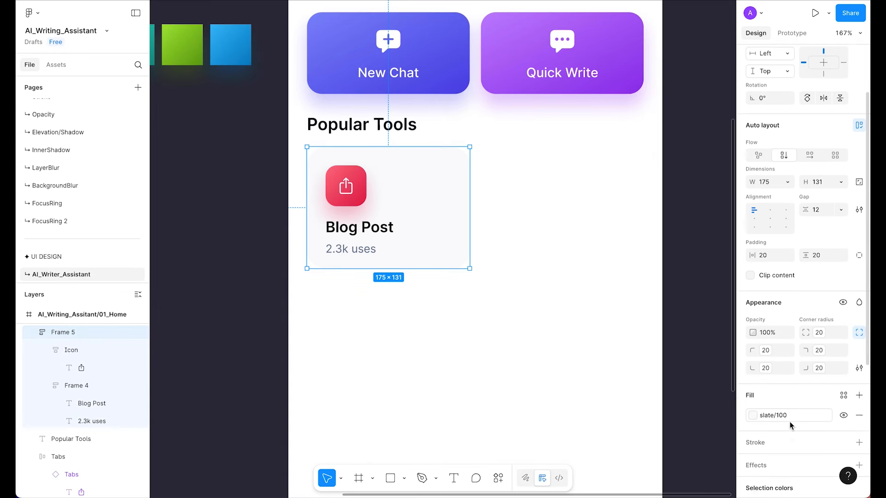
{"action": "left_click", "coordinate": [787, 382]}
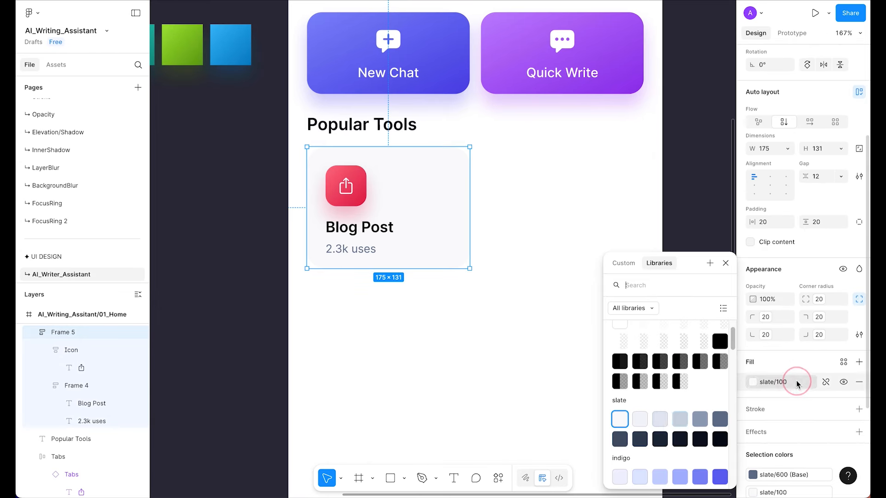
{"action": "left_click", "coordinate": [646, 420]}
{"action": "left_click", "coordinate": [548, 314]}
{"action": "scroll", "coordinate": [548, 319], "scroll_direction": "down", "scroll_amount": 5}
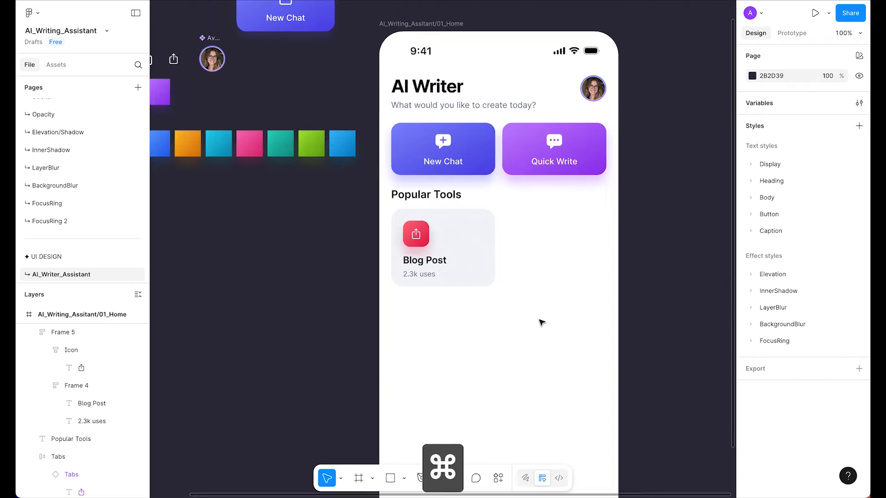
{"action": "scroll", "coordinate": [540, 320], "scroll_direction": "up", "scroll_amount": 5}
{"action": "left_click", "coordinate": [446, 177]}
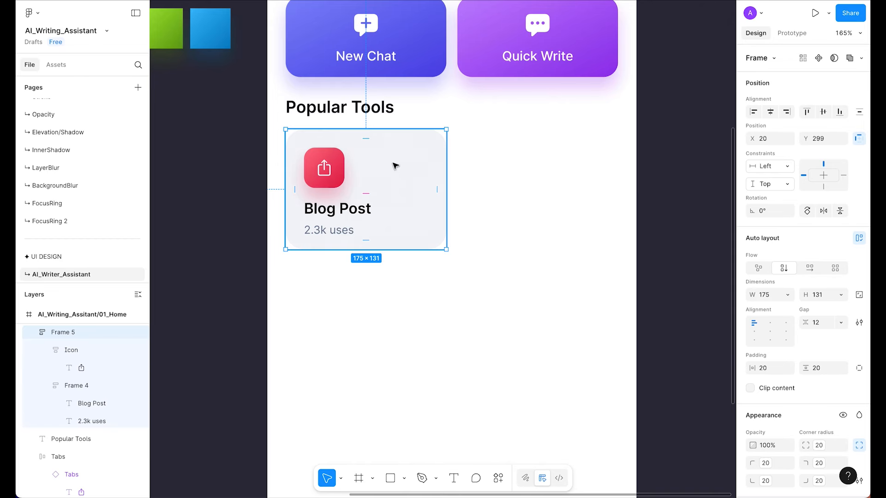
{"action": "scroll", "coordinate": [390, 162], "scroll_direction": "down", "scroll_amount": 2}
{"action": "left_click_drag", "start_coordinate": [390, 162], "coordinate": [486, 195]}
{"action": "scroll", "coordinate": [492, 208], "scroll_direction": "up", "scroll_amount": 2}
{"action": "left_click_drag", "start_coordinate": [513, 230], "coordinate": [580, 177]}
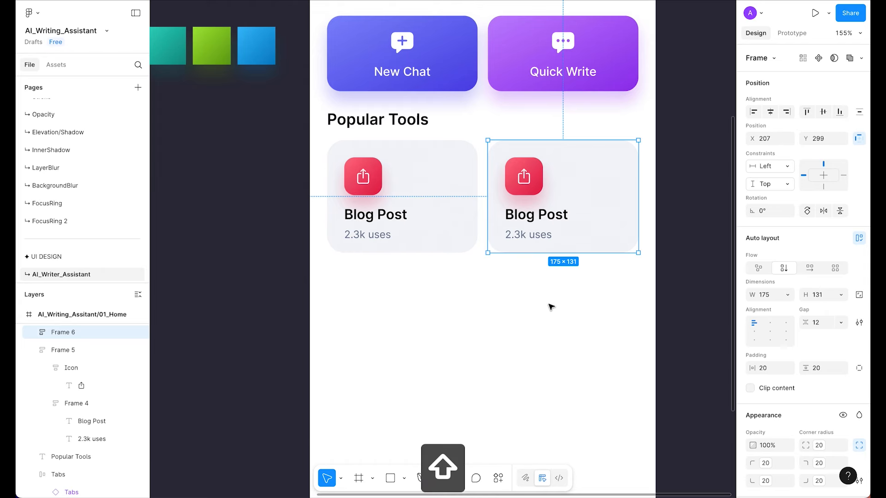
{"action": "key", "text": "Delete"}
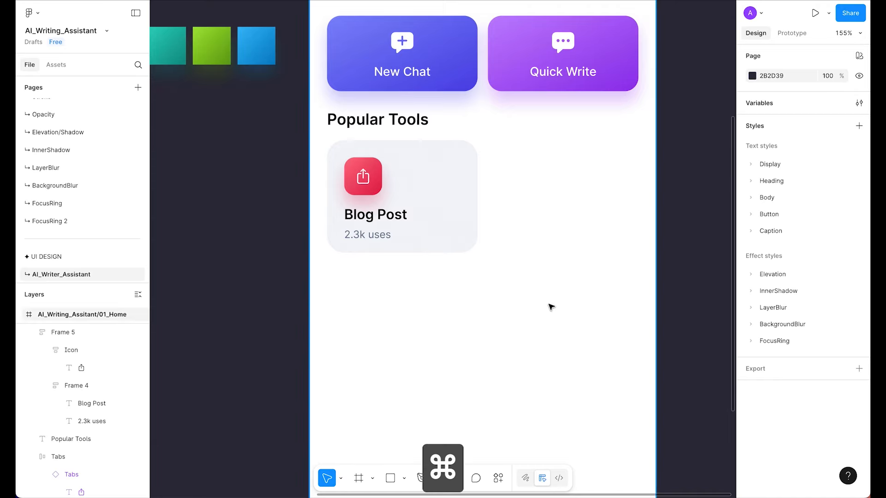
- Set the group holding "Blog Post" and "2.3k uses", and both text labels inside it, to fill container width
{"action": "scroll", "coordinate": [551, 307], "scroll_direction": "down", "scroll_amount": 3}
{"action": "left_click_drag", "start_coordinate": [440, 197], "coordinate": [458, 173]}
{"action": "scroll", "coordinate": [459, 173], "scroll_direction": "up", "scroll_amount": 3}
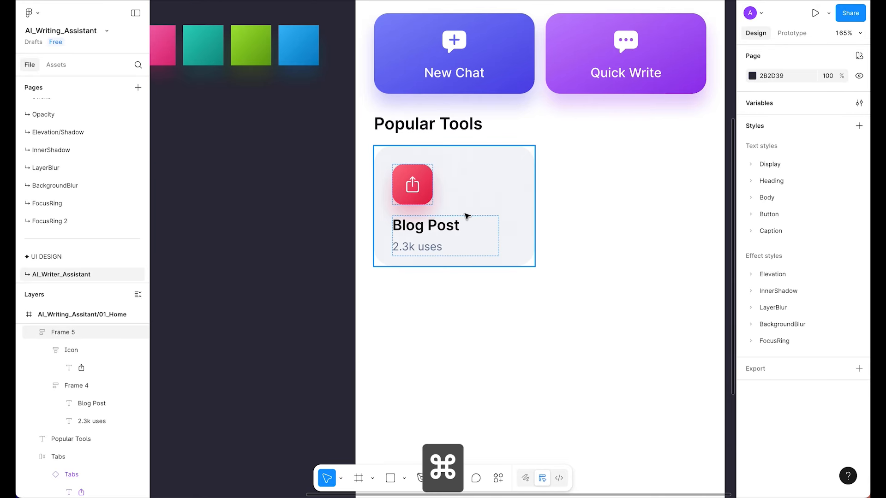
{"action": "left_click", "coordinate": [452, 226]}
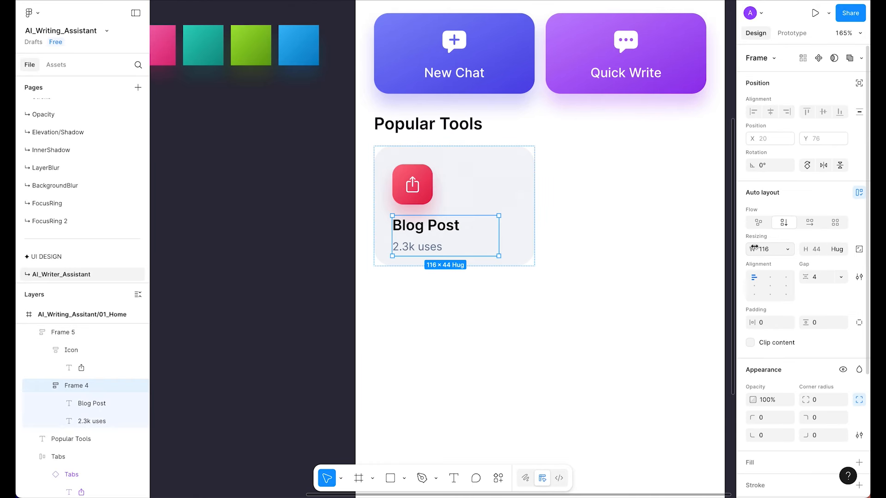
{"action": "left_click", "coordinate": [787, 254]}
{"action": "left_click", "coordinate": [777, 276]}
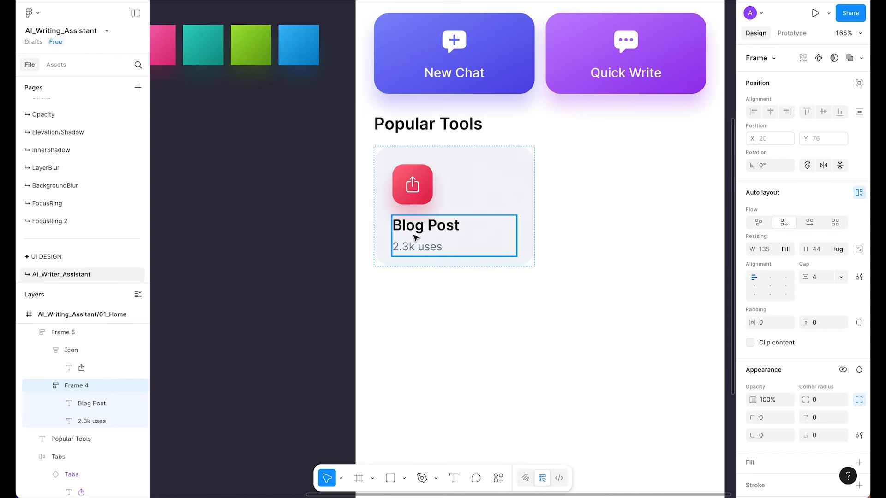
{"action": "key", "text": "Return"}
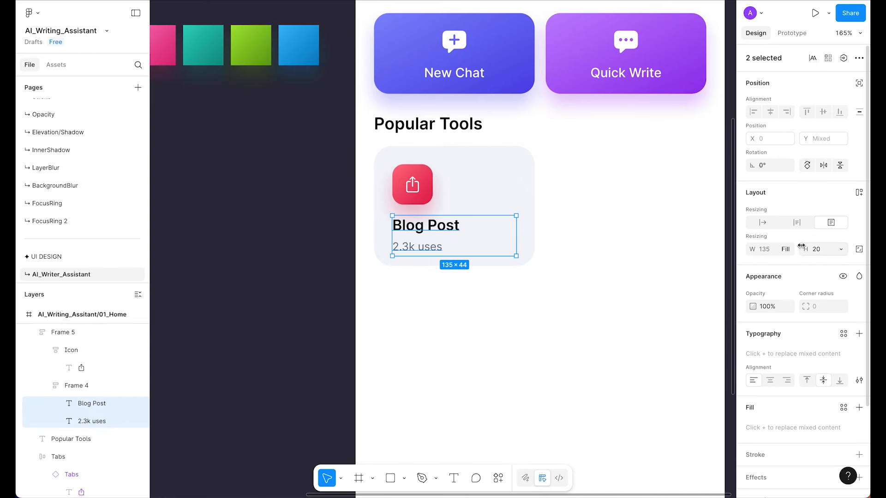
{"action": "left_click", "coordinate": [787, 249]}
{"action": "left_click", "coordinate": [770, 253]}
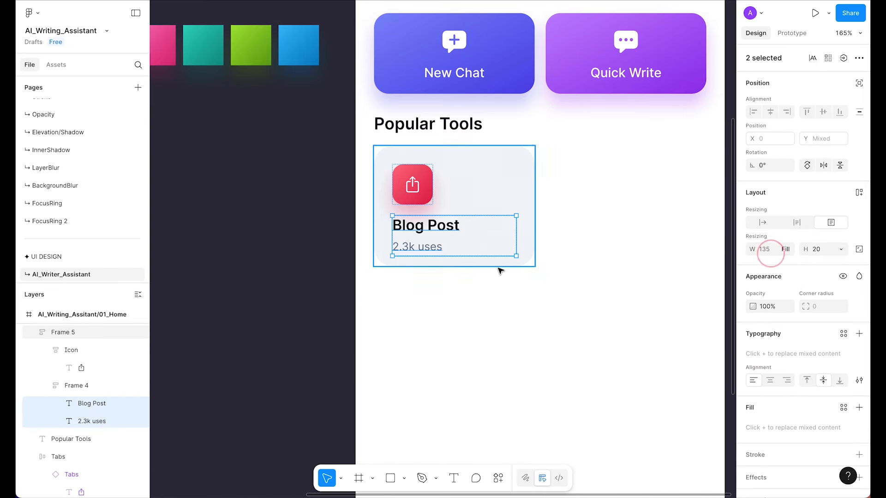
{"action": "left_click", "coordinate": [460, 292]}
{"action": "left_click", "coordinate": [449, 228], "text": "super"}
{"action": "left_click", "coordinate": [623, 371]}
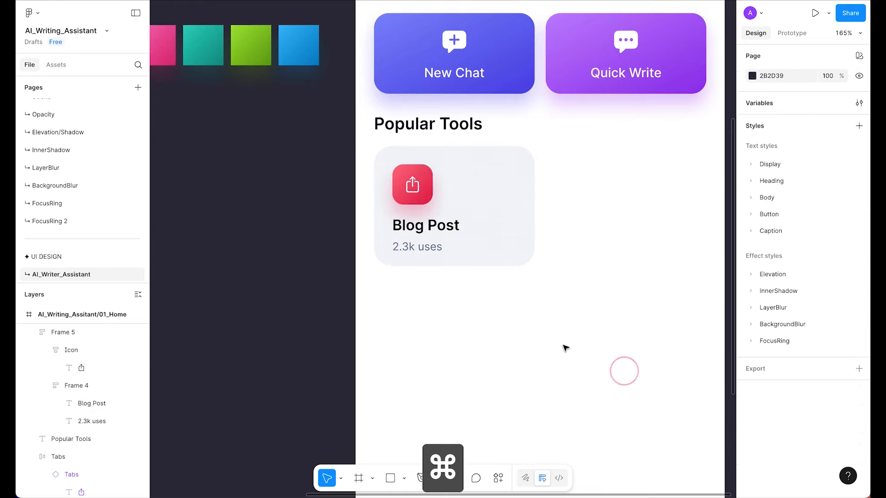
- Turn the Blog Post card into a component and rename it "Category"
{"action": "scroll", "coordinate": [515, 330], "scroll_direction": "down", "scroll_amount": 2}
{"action": "scroll", "coordinate": [516, 330], "scroll_direction": "up", "scroll_amount": 3}
{"action": "scroll", "coordinate": [615, 249], "scroll_direction": "down", "scroll_amount": 3}
{"action": "left_click", "coordinate": [480, 211]}
{"action": "scroll", "coordinate": [481, 211], "scroll_direction": "up", "scroll_amount": 2}
{"action": "left_click_drag", "start_coordinate": [580, 166], "coordinate": [528, 176]}
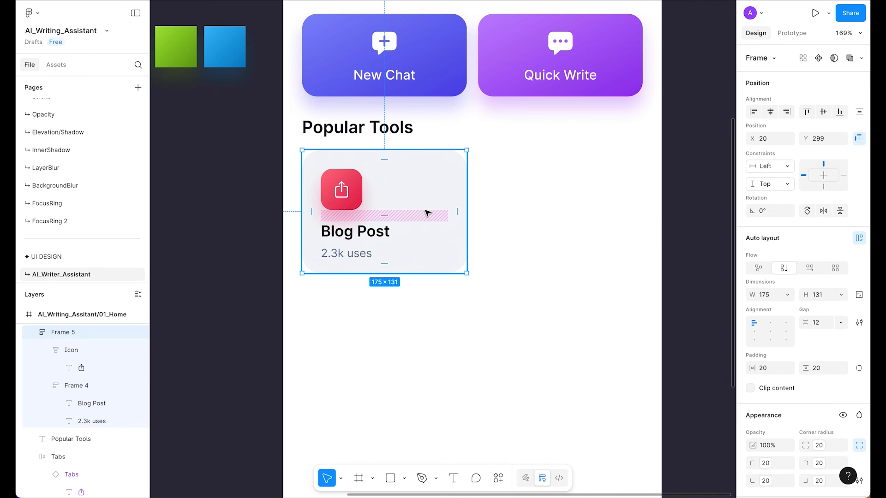
{"action": "key", "text": "alt+super+k"}
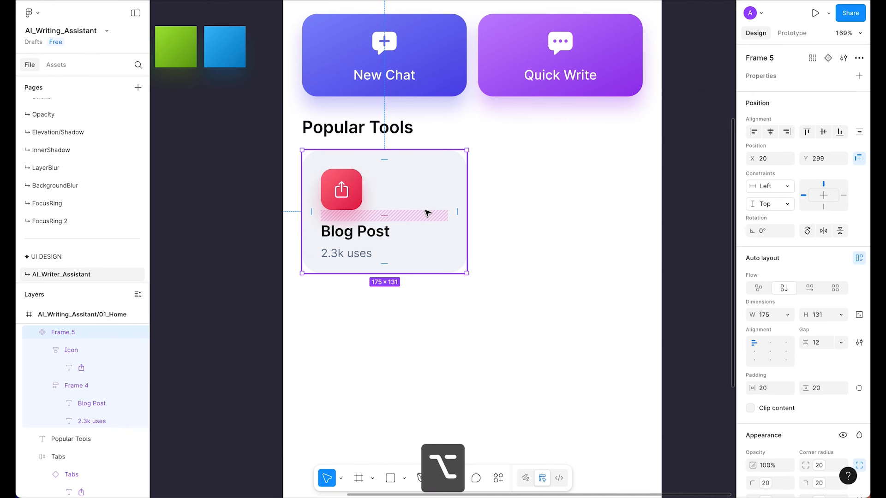
{"action": "key", "text": "super+r"}
{"action": "type", "text": "Category"}
{"action": "key", "text": "Return"}
- Duplicate the Category component and place the new instance below it on the home screen
{"action": "scroll", "coordinate": [436, 216], "scroll_direction": "down", "scroll_amount": 3}
{"action": "key", "text": "super+d"}
{"action": "scroll", "coordinate": [497, 283], "scroll_direction": "down", "scroll_amount": 3}
{"action": "left_click_drag", "start_coordinate": [415, 266], "coordinate": [429, 342]}
- Move the main Category component out of the home screen onto the canvas below the gradient swatches
{"action": "left_click", "coordinate": [400, 246]}
{"action": "left_click_drag", "start_coordinate": [414, 214], "coordinate": [538, 235]}
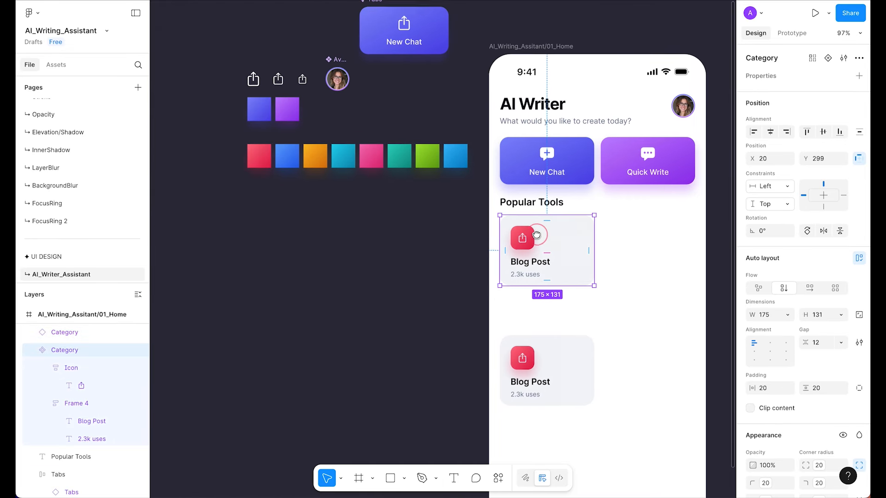
{"action": "left_click_drag", "start_coordinate": [463, 244], "coordinate": [303, 219]}
- Move the Category instance up beneath the "Popular Tools" heading, at Y 298
{"action": "left_click", "coordinate": [522, 382]}
{"action": "left_click_drag", "start_coordinate": [522, 382], "coordinate": [530, 270]}
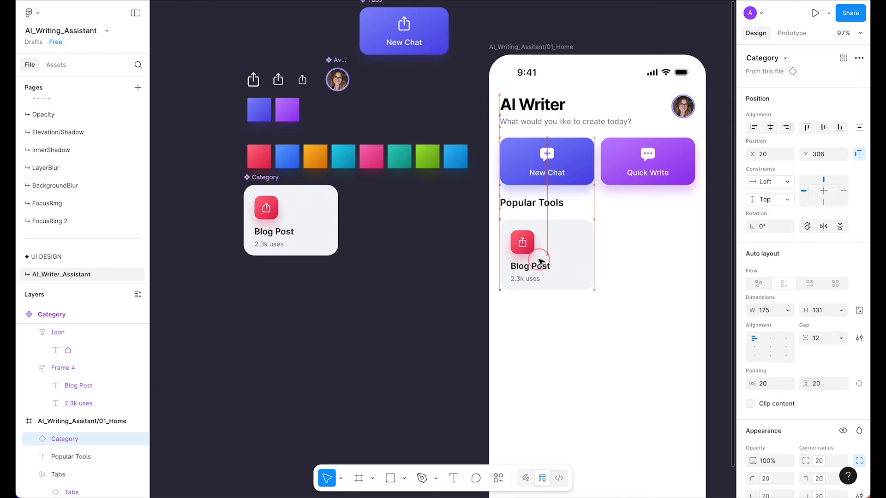
{"action": "scroll", "coordinate": [555, 255], "scroll_direction": "up", "scroll_amount": 5}
{"action": "scroll", "coordinate": [555, 256], "scroll_direction": "up", "scroll_amount": 5}
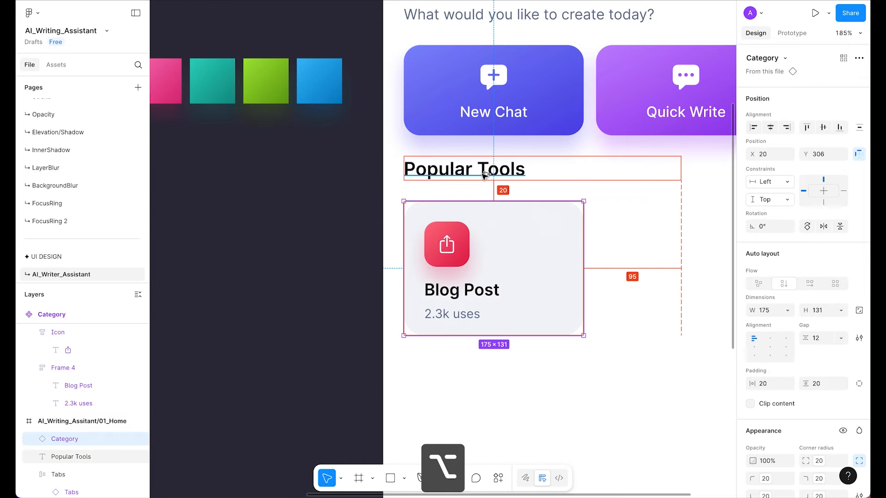
{"action": "key", "text": "alt+shift+Up"}
{"action": "key", "text": "alt+shift+Up"}
{"action": "left_click_drag", "start_coordinate": [485, 174], "coordinate": [323, 167]}
{"action": "left_click", "coordinate": [324, 163], "text": "shift"}
{"action": "left_click", "coordinate": [448, 210]}
- Duplicate the Category instance beside the original, under the Quick Write tab at X 207
{"action": "scroll", "coordinate": [446, 205], "scroll_direction": "down", "scroll_amount": 5}
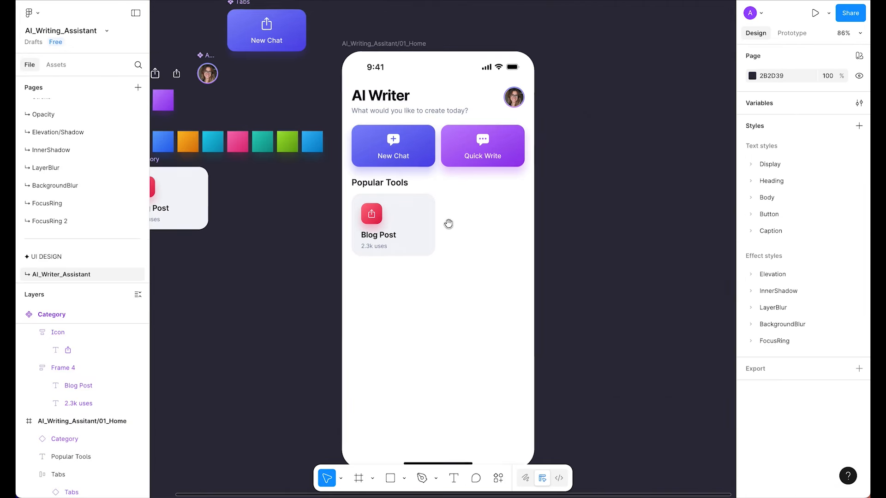
{"action": "left_click_drag", "start_coordinate": [449, 224], "coordinate": [450, 267]}
{"action": "scroll", "coordinate": [454, 254], "scroll_direction": "up", "scroll_amount": 3}
{"action": "scroll", "coordinate": [477, 277], "scroll_direction": "down", "scroll_amount": 3}
{"action": "scroll", "coordinate": [470, 196], "scroll_direction": "up", "scroll_amount": 3}
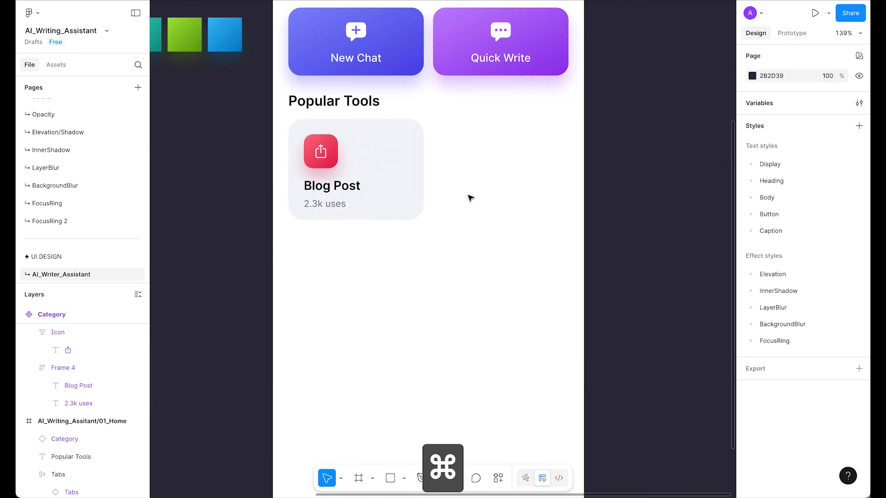
{"action": "left_click_drag", "start_coordinate": [410, 190], "coordinate": [556, 200]}
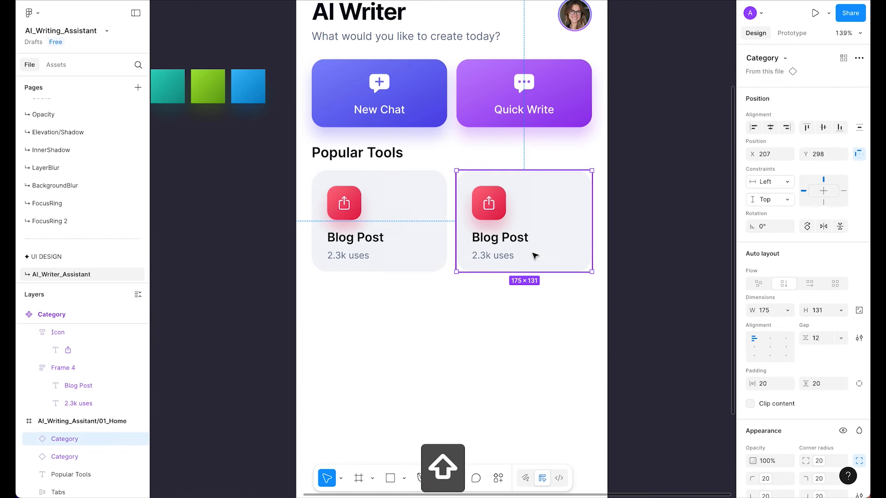
- Combine the two Category cards in a horizontal auto layout row
{"action": "scroll", "coordinate": [497, 234], "scroll_direction": "down", "scroll_amount": 5}
{"action": "scroll", "coordinate": [466, 190], "scroll_direction": "up", "scroll_amount": 3}
{"action": "left_click", "coordinate": [421, 128], "text": "shift"}
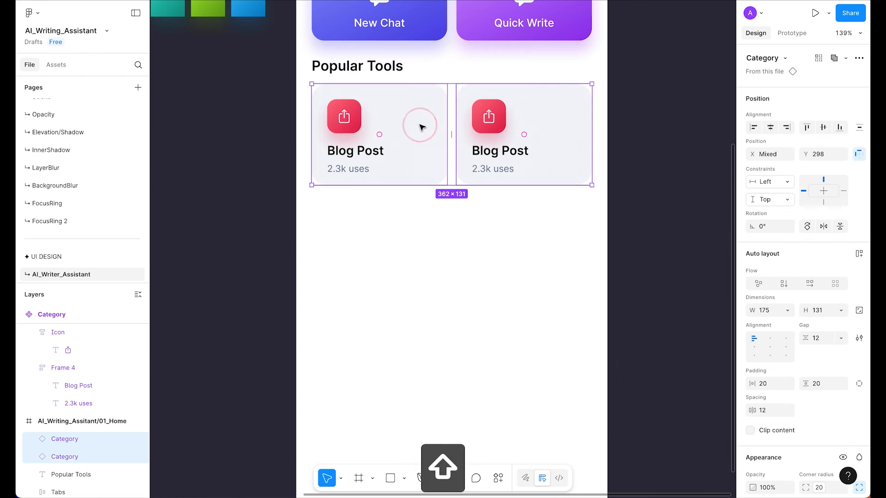
{"action": "key", "text": "shift+a"}
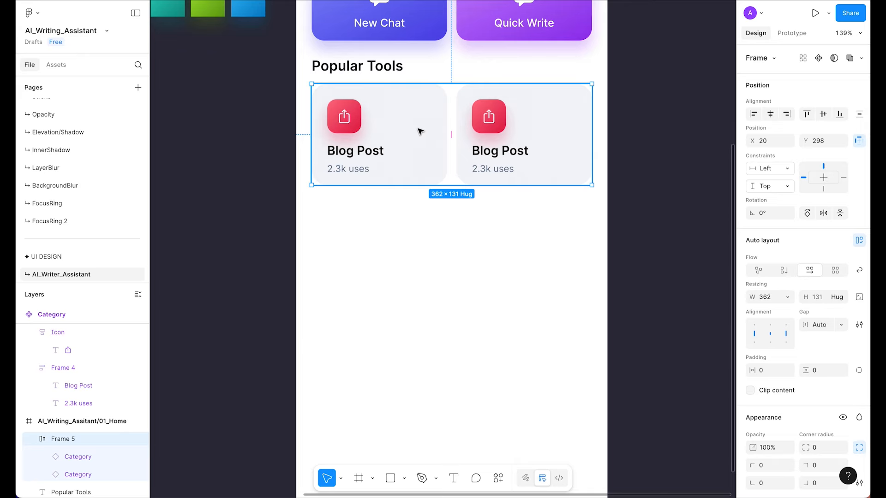
- Duplicate the row of Category cards directly below the first and combine both rows in a vertical auto layout
{"action": "left_click_drag", "start_coordinate": [423, 124], "coordinate": [427, 233]}
{"action": "left_click", "coordinate": [431, 164], "text": "shift"}
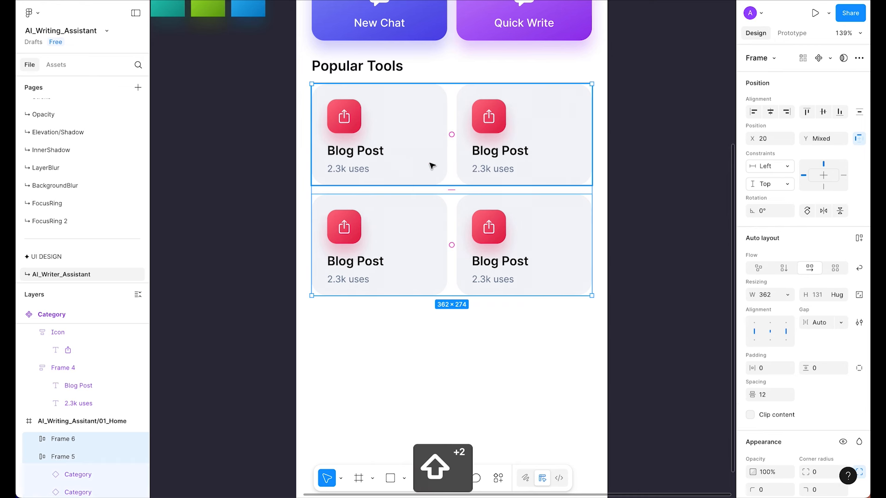
{"action": "key", "text": "shift+a"}
- Duplicate the second row of Category cards to add a third row to the Popular Tools grid
{"action": "left_click", "coordinate": [393, 253]}
{"action": "key", "text": "super+d"}
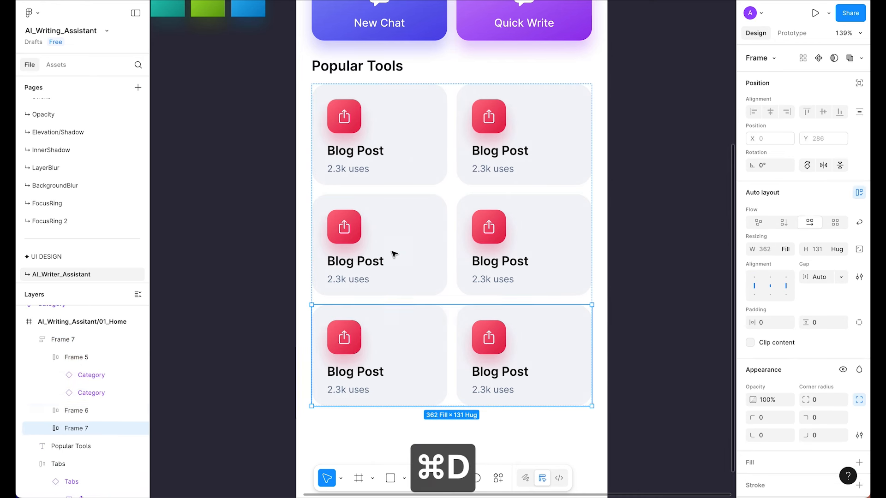
{"action": "scroll", "coordinate": [475, 291], "scroll_direction": "down", "scroll_amount": 5}
{"action": "left_click", "coordinate": [582, 280]}
- Retitle the second card in the first row "Email" and set its usage text to "1.8k uses"
{"action": "scroll", "coordinate": [549, 221], "scroll_direction": "up", "scroll_amount": 5}
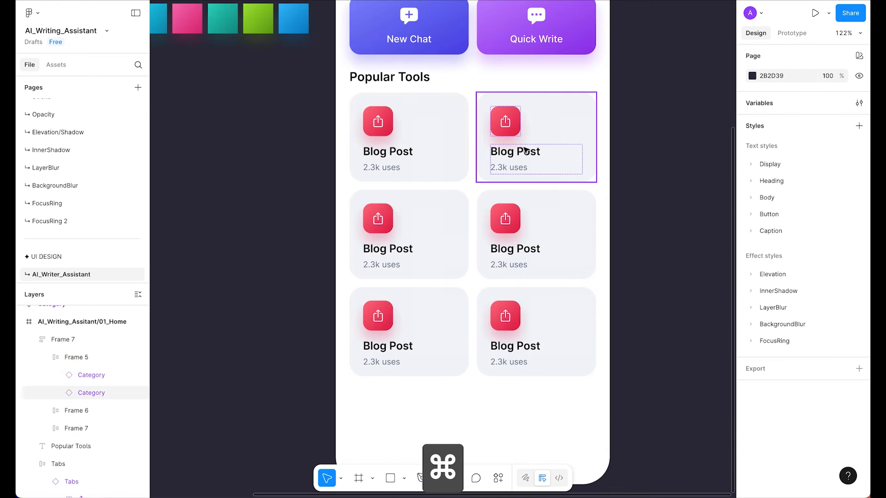
{"action": "left_click", "coordinate": [527, 152], "text": "super"}
{"action": "double_click", "coordinate": [527, 152]}
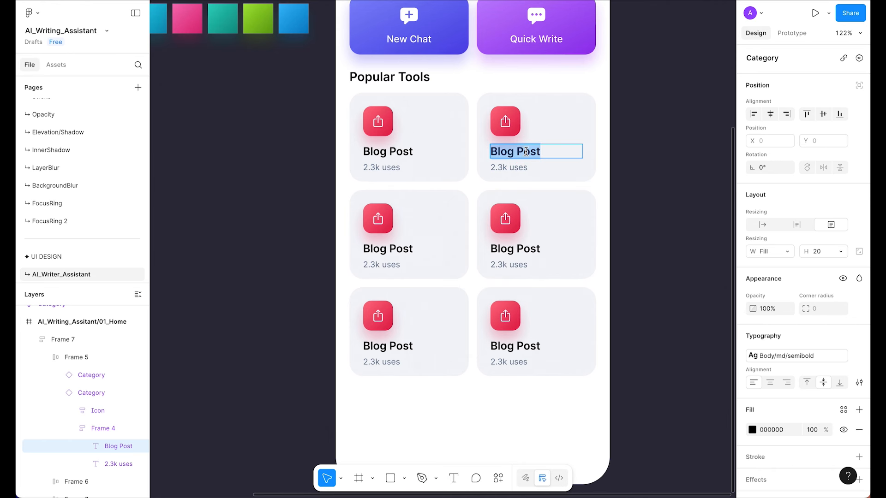
{"action": "type", "text": "Email"}
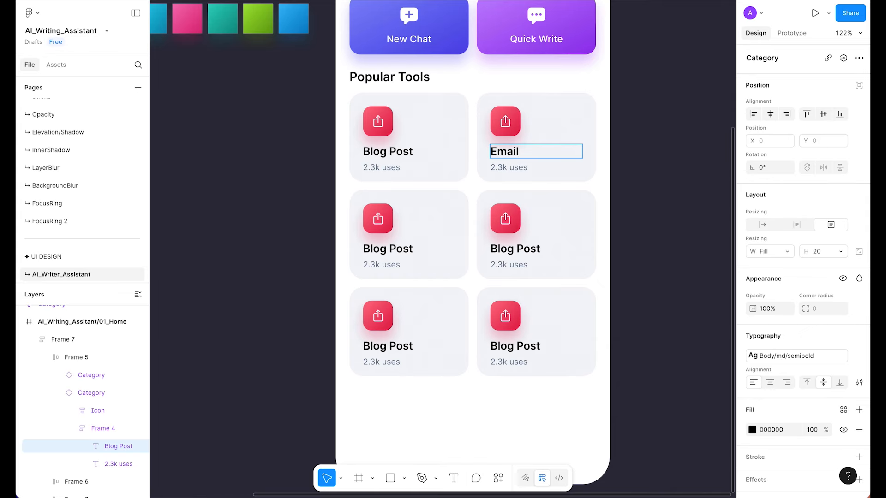
{"action": "key", "text": "Tab"}
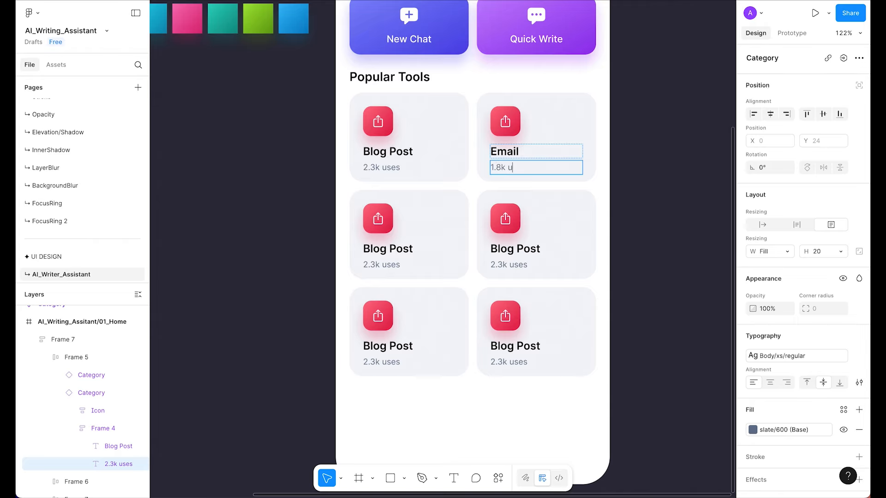
- Retitle the first card in the second row "Code Helper" and set its usage text to "1.5k uses"
{"action": "double_click", "coordinate": [397, 245]}
{"action": "type", "text": "Code Helper"}
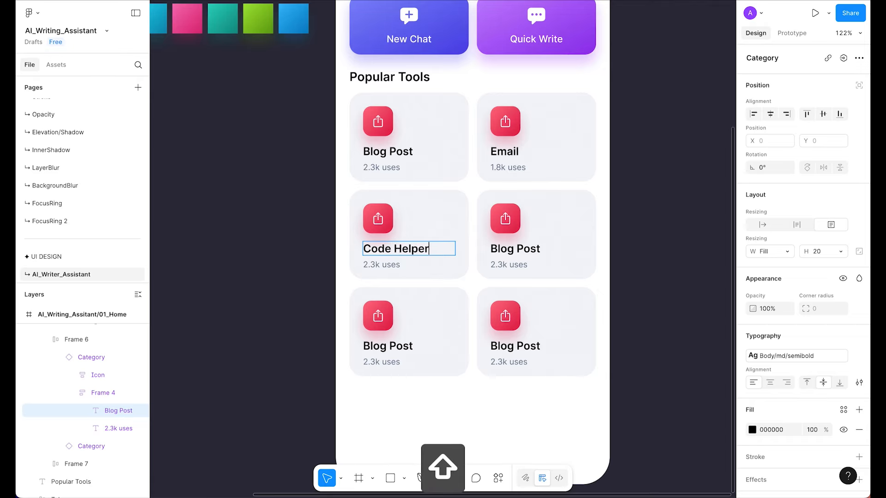
{"action": "left_click", "coordinate": [381, 265]}
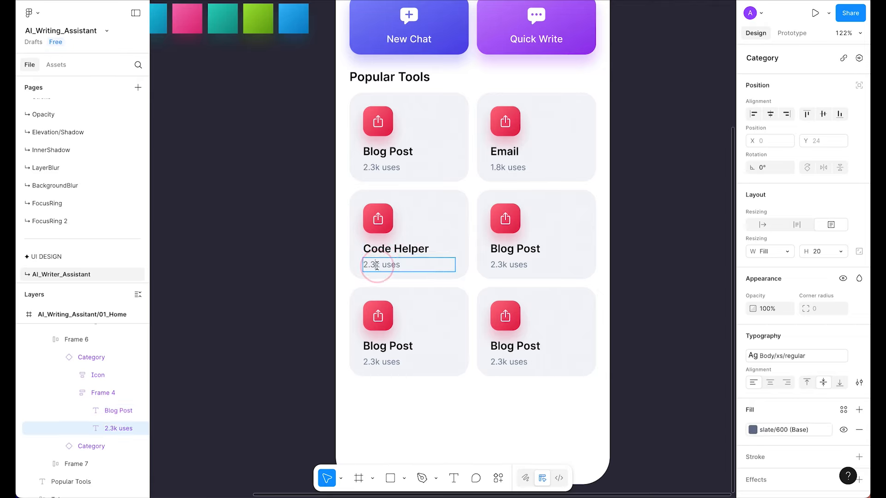
{"action": "key", "text": "shift+super+Left"}
{"action": "type", "text": "1.5"}
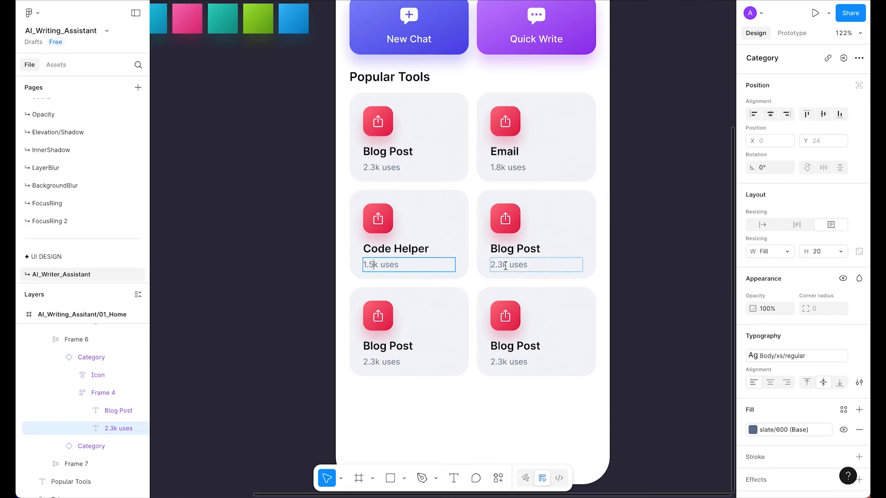
- Retitle the second card in the second row "Creative Story" and set its usage text to "1.2k uses"
{"action": "left_click", "coordinate": [509, 250]}
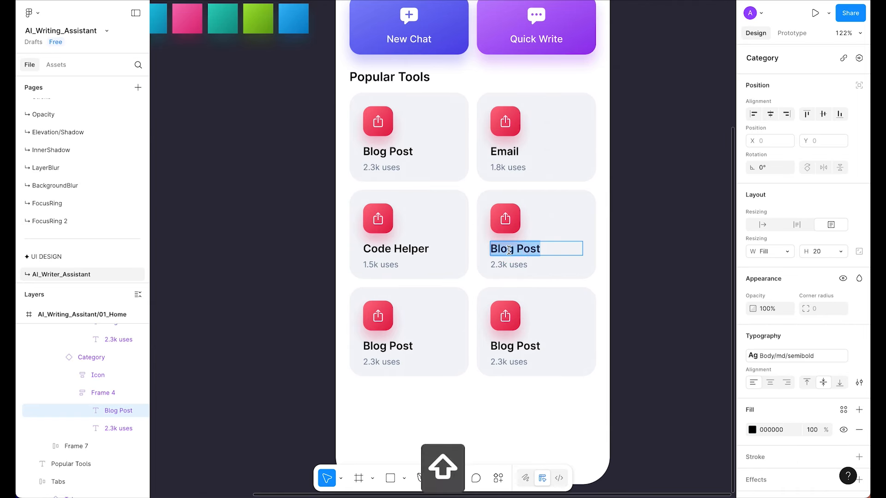
{"action": "type", "text": "Creative Story"}
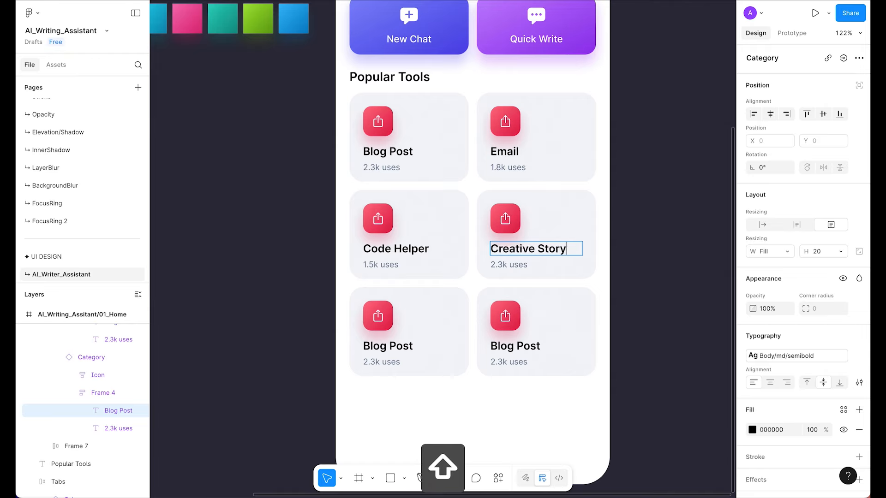
{"action": "left_click", "coordinate": [503, 265]}
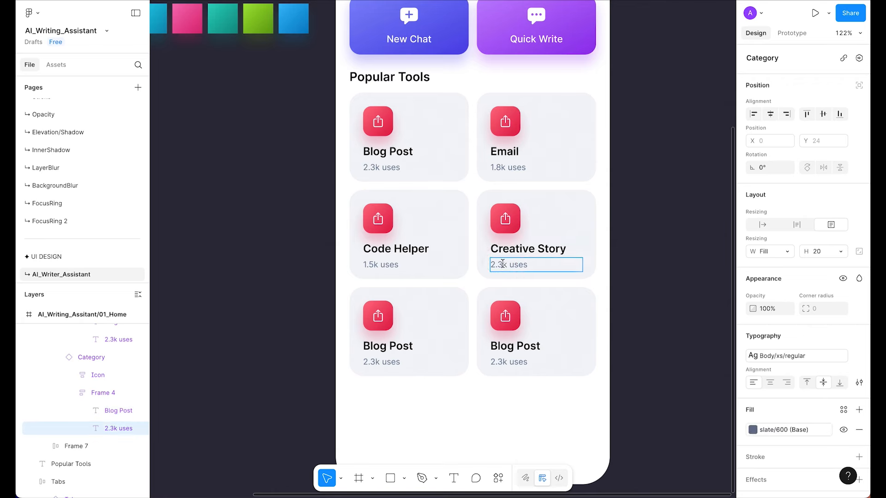
{"action": "key", "text": "shift+Left"}
{"action": "type", "text": "1"}
{"action": "key", "text": "Right"}
{"action": "key", "text": "shift+Right"}
{"action": "type", "text": "2"}
- Retitle the first card in the third row "Brainstorm" and set its usage text to "980 uses"
{"action": "left_click", "coordinate": [390, 346]}
{"action": "key", "text": "Return"}
{"action": "type", "text": "Brainstorm"}
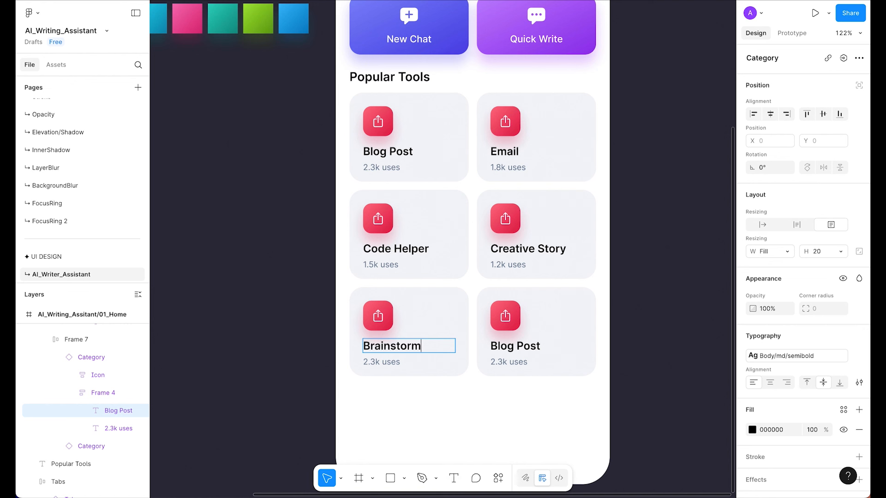
{"action": "left_click", "coordinate": [375, 361]}
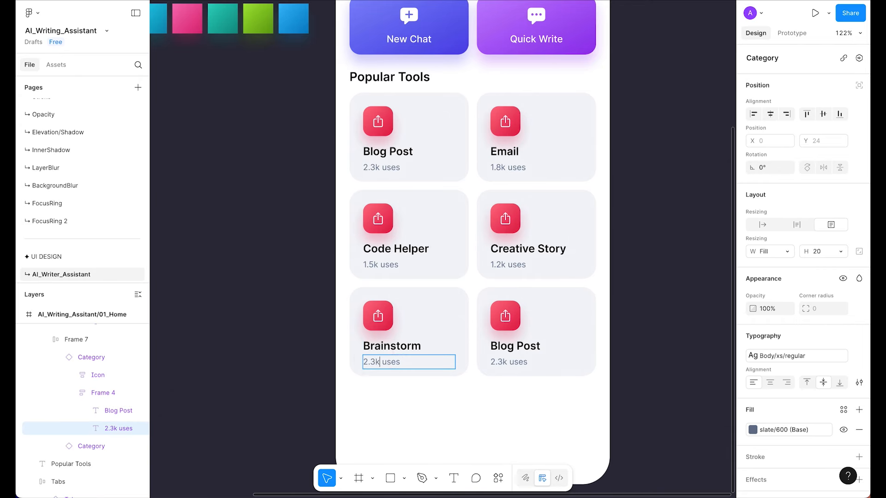
{"action": "key", "text": "shift+super+Left"}
{"action": "type", "text": "980"}
- Retitle the last card in the third row "Summary" and set its usage text to "876 uses"
{"action": "left_click", "coordinate": [509, 342]}
{"action": "double_click", "coordinate": [510, 342]}
{"action": "type", "text": "Summary"}
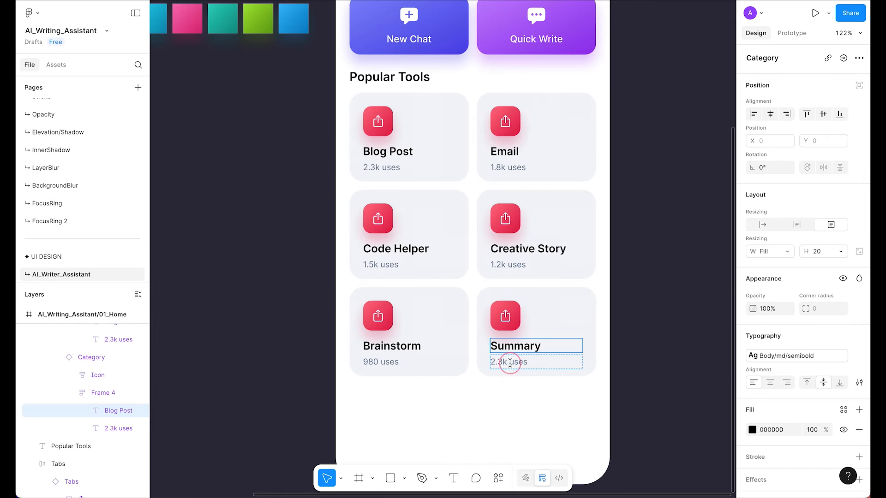
{"action": "double_click", "coordinate": [510, 362]}
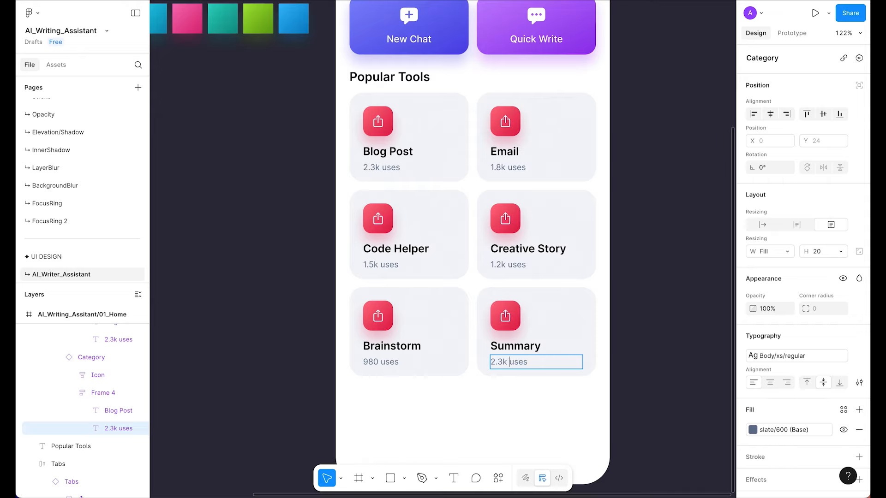
{"action": "key", "text": "shift+super+Left"}
{"action": "left_click", "coordinate": [630, 433]}
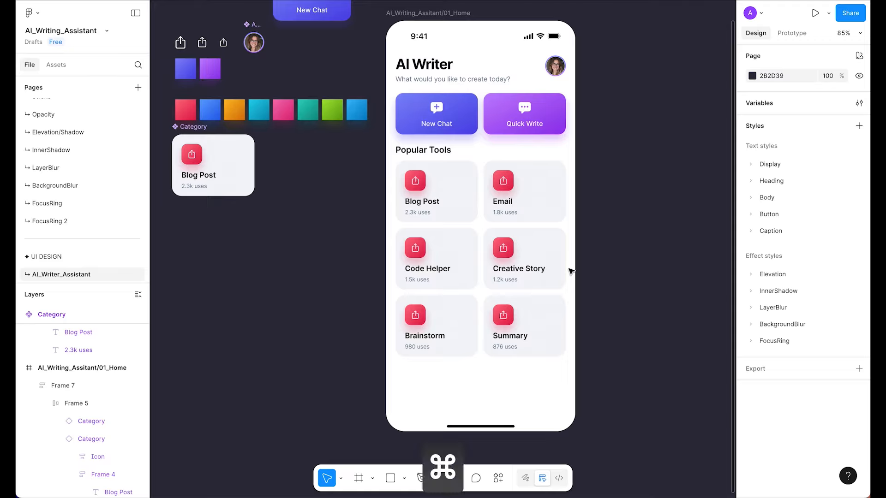
- Apply the Body/sm/medium text style to the "Blog Post" title in the main Category component
{"action": "scroll", "coordinate": [504, 279], "scroll_direction": "up", "scroll_amount": 3}
{"action": "scroll", "coordinate": [489, 259], "scroll_direction": "left", "scroll_amount": 2}
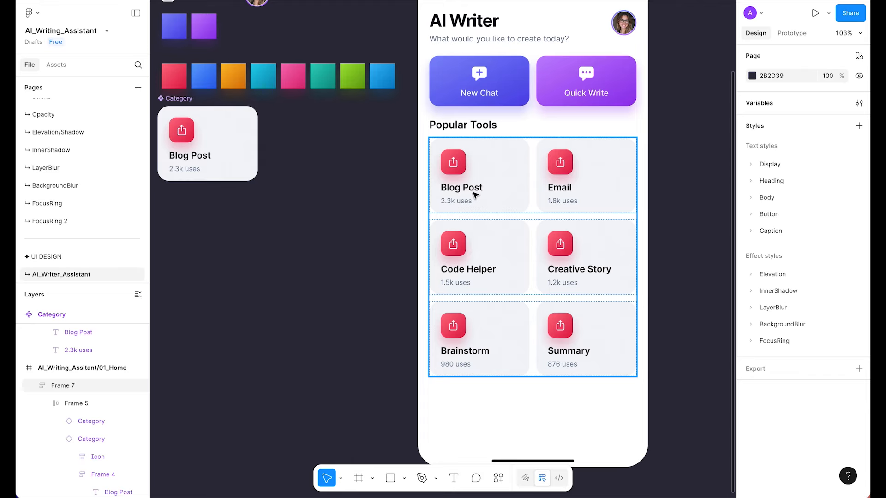
{"action": "scroll", "coordinate": [475, 195], "scroll_direction": "up", "scroll_amount": 2}
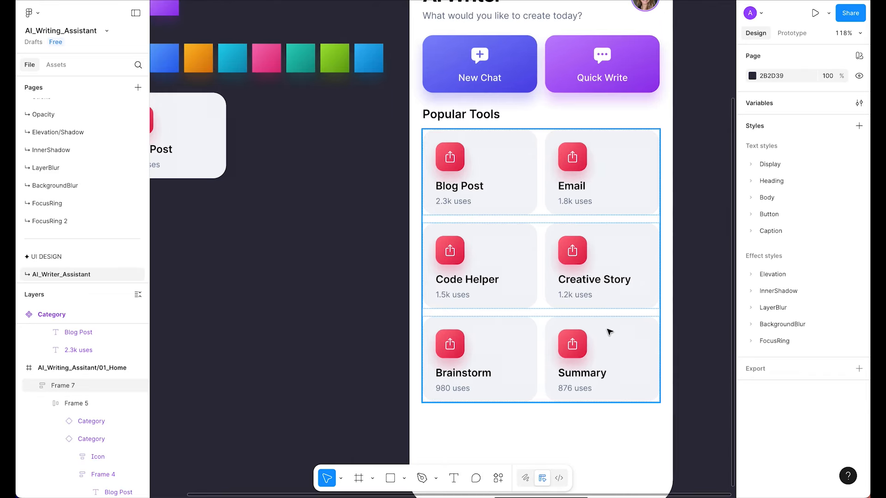
{"action": "scroll", "coordinate": [629, 337], "scroll_direction": "down", "scroll_amount": 3}
{"action": "scroll", "coordinate": [353, 249], "scroll_direction": "up", "scroll_amount": 4}
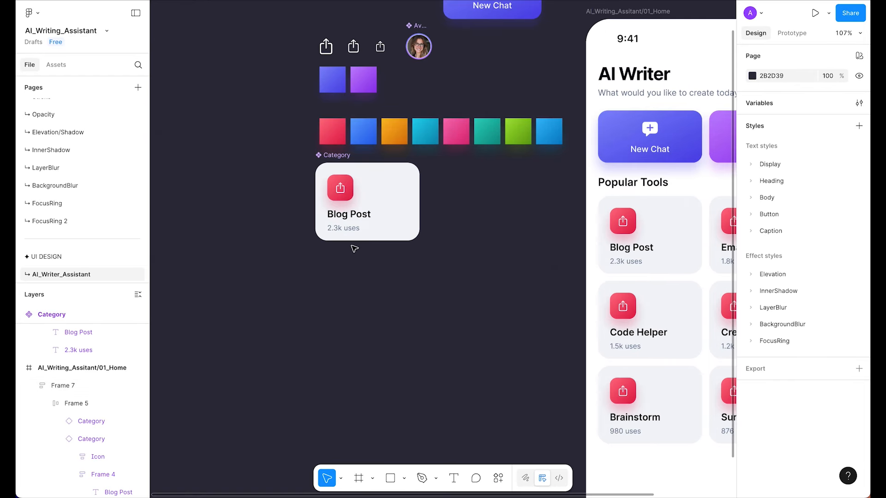
{"action": "scroll", "coordinate": [361, 218], "scroll_direction": "up", "scroll_amount": 3}
{"action": "double_click", "coordinate": [358, 215]}
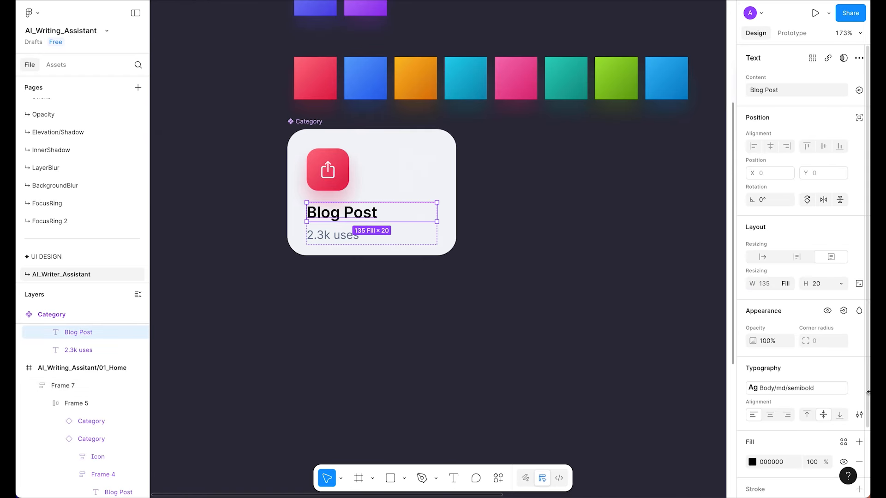
{"action": "left_click", "coordinate": [802, 386]}
{"action": "scroll", "coordinate": [709, 406], "scroll_direction": "down", "scroll_amount": 2}
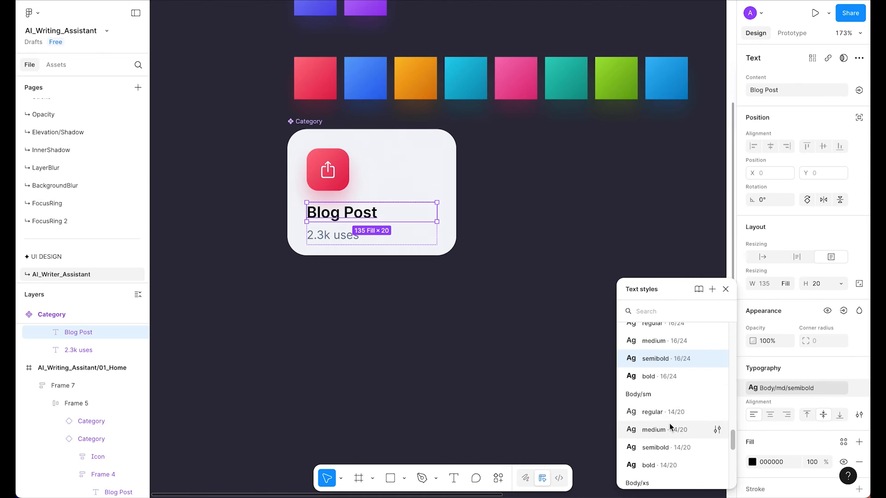
{"action": "left_click", "coordinate": [678, 432]}
{"action": "scroll", "coordinate": [376, 324], "scroll_direction": "down", "scroll_amount": 5}
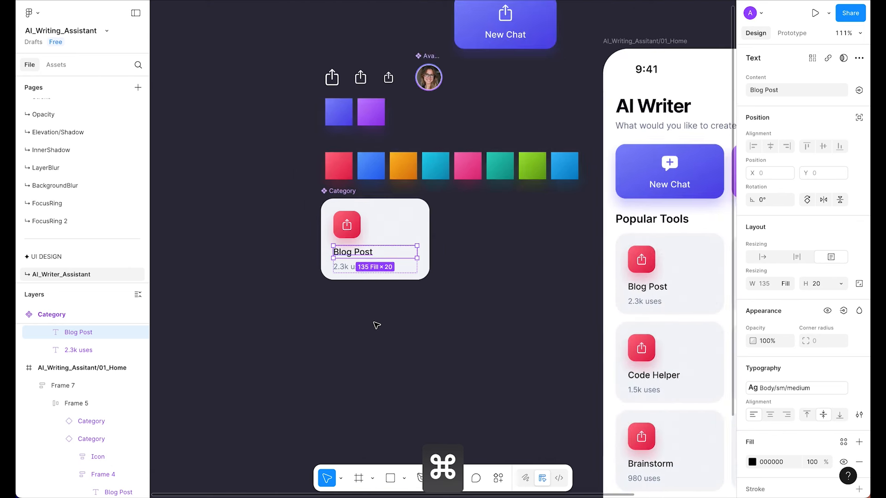
- Switch the main Category component's "Blog Post" title to a heavier weight of the Body/sm text style
{"action": "left_click", "coordinate": [390, 332]}
{"action": "left_click_drag", "start_coordinate": [628, 376], "coordinate": [557, 285]}
{"action": "scroll", "coordinate": [556, 284], "scroll_direction": "up", "scroll_amount": 5}
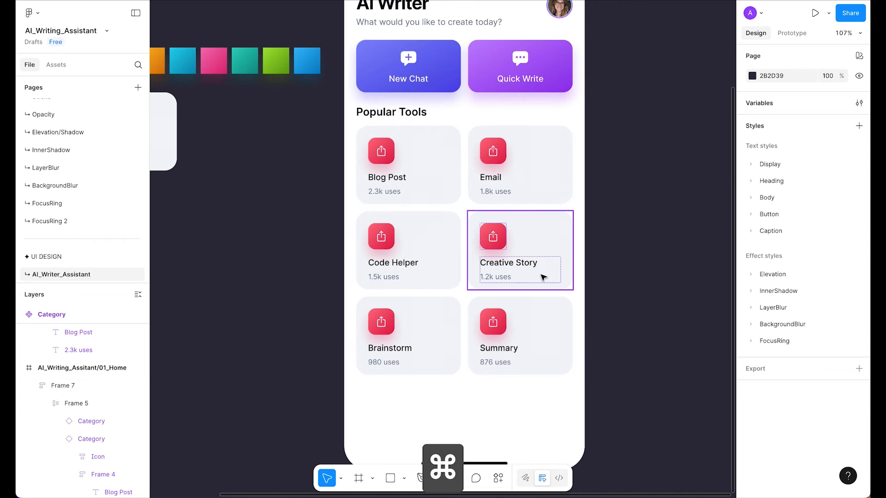
{"action": "left_click_drag", "start_coordinate": [603, 192], "coordinate": [658, 194]}
{"action": "scroll", "coordinate": [672, 206], "scroll_direction": "down", "scroll_amount": 2}
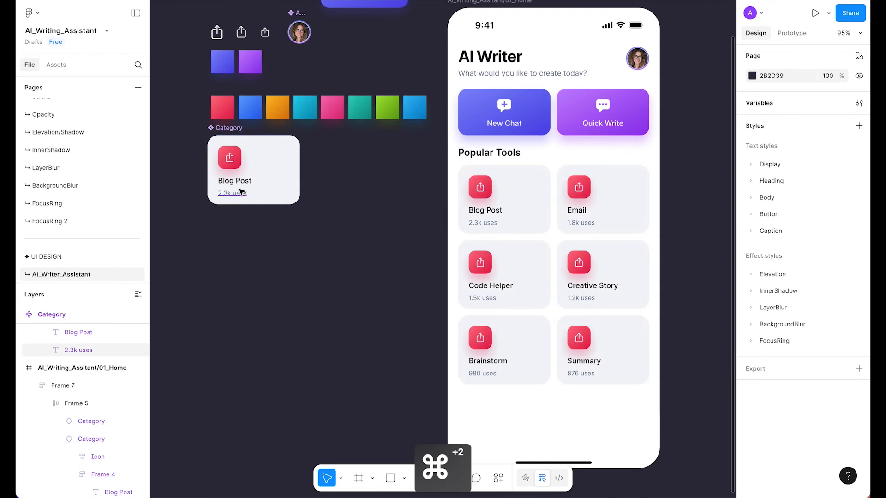
{"action": "left_click", "coordinate": [235, 181], "text": "super"}
{"action": "left_click", "coordinate": [806, 386]}
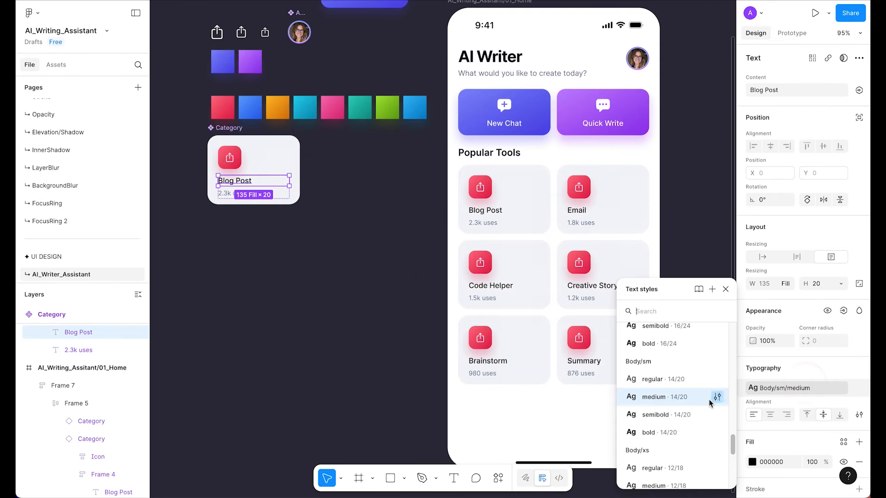
{"action": "left_click", "coordinate": [402, 318]}
{"action": "scroll", "coordinate": [401, 318], "scroll_direction": "down", "scroll_amount": 3}
{"action": "scroll", "coordinate": [403, 320], "scroll_direction": "up", "scroll_amount": 3}
{"action": "left_click_drag", "start_coordinate": [402, 321], "coordinate": [394, 299]}
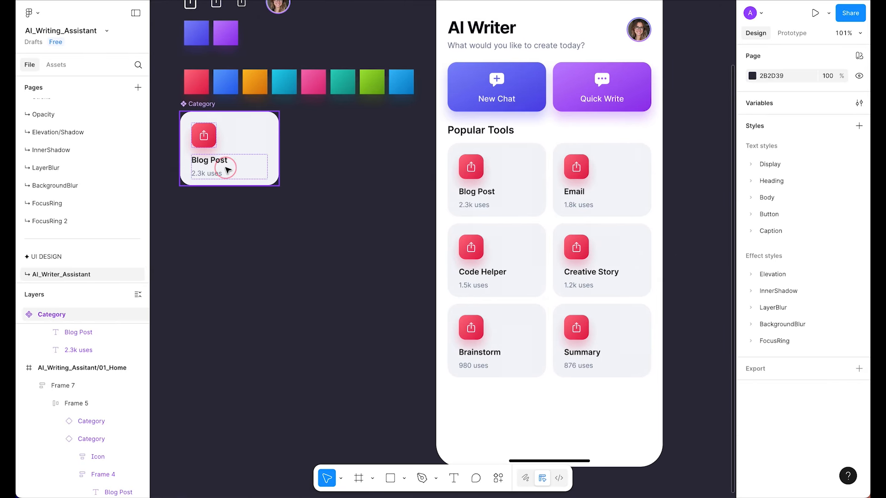
{"action": "double_click", "coordinate": [227, 170]}
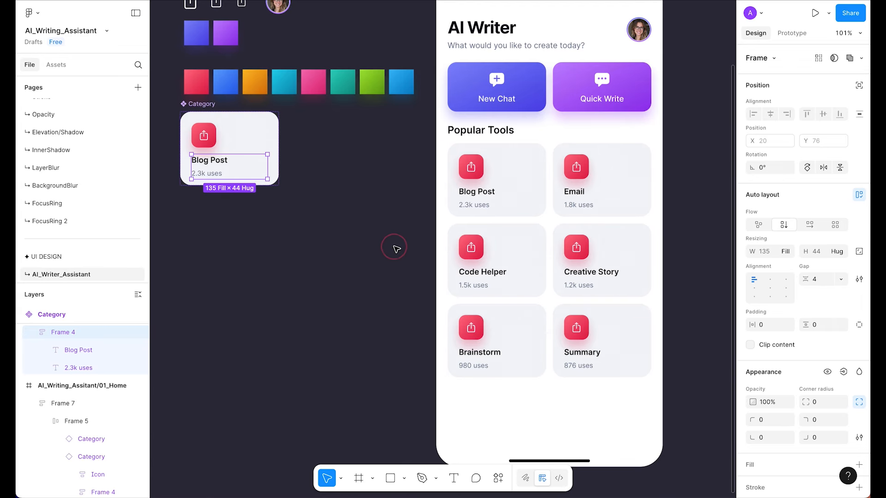
{"action": "left_click", "coordinate": [392, 243]}
{"action": "scroll", "coordinate": [376, 223], "scroll_direction": "up", "scroll_amount": 2}
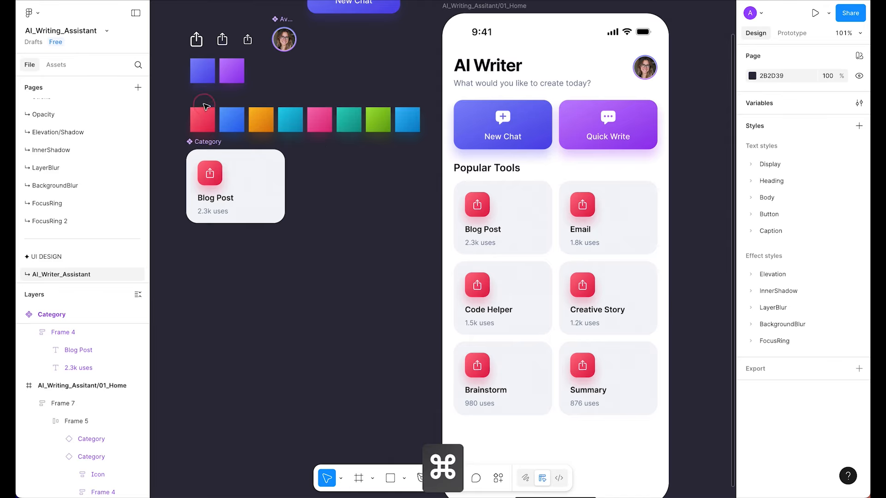
{"action": "left_click", "coordinate": [232, 119], "text": "super"}
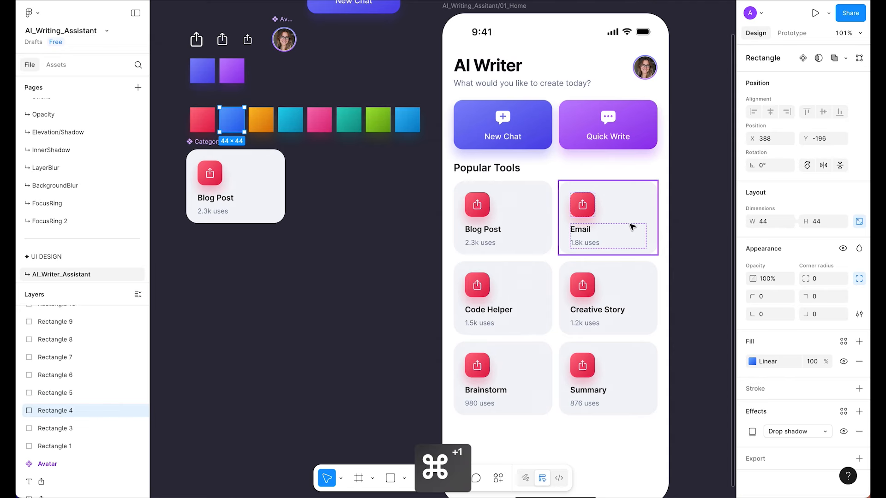
{"action": "left_click", "coordinate": [590, 212], "text": "super"}
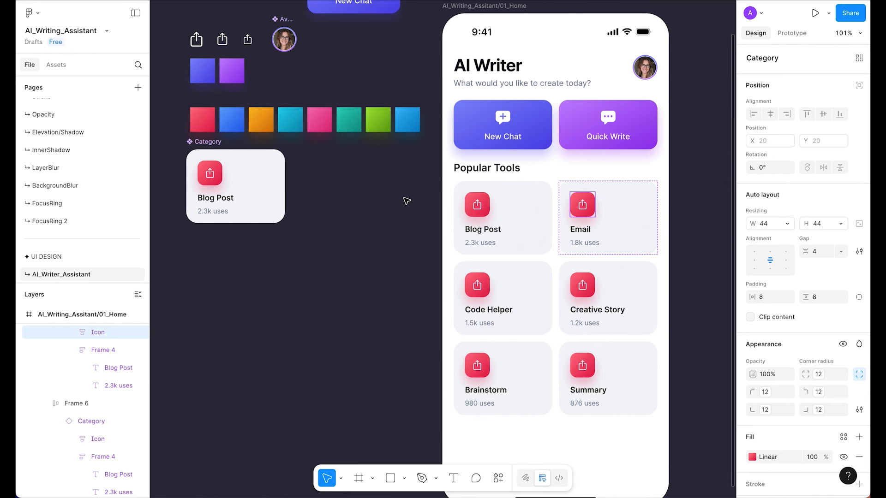
{"action": "left_click", "coordinate": [383, 183]}
- Round the corners of all eight gradient swatches above the Category component to a radius of 12
{"action": "left_click_drag", "start_coordinate": [427, 124], "coordinate": [234, 127]}
{"action": "left_click_drag", "start_coordinate": [479, 230], "coordinate": [379, 214]}
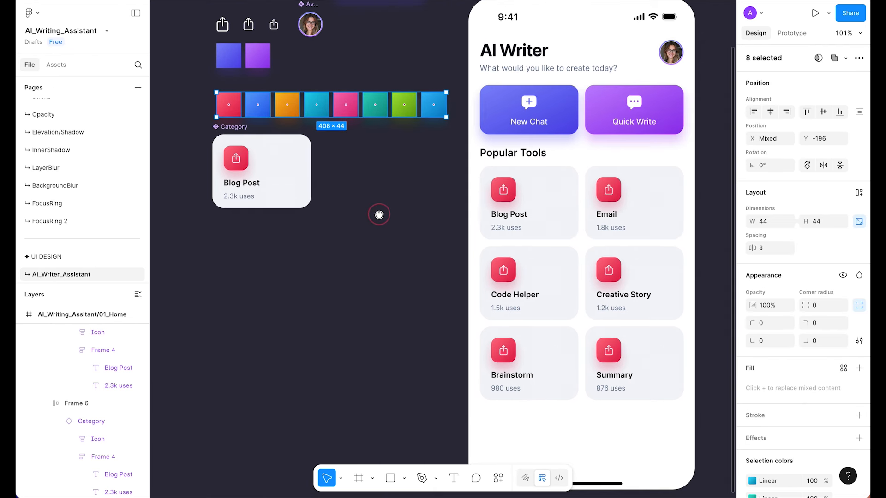
{"action": "left_click", "coordinate": [839, 306]}
{"action": "left_click", "coordinate": [803, 440]}
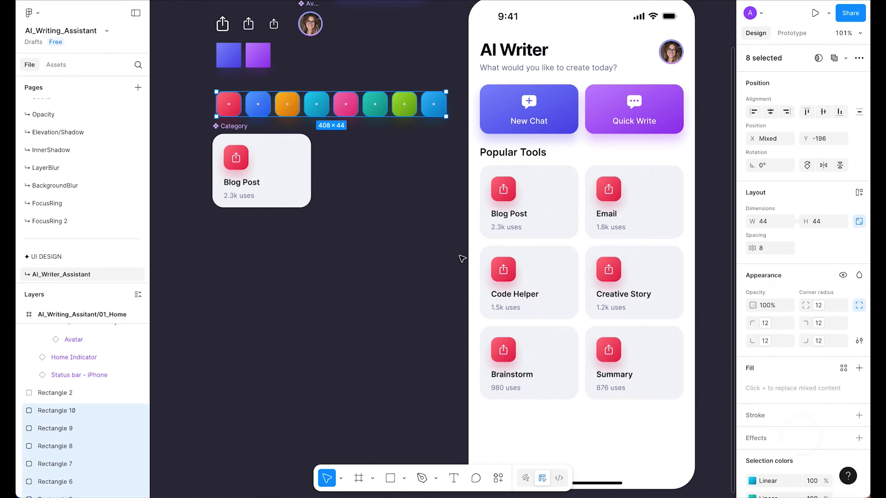
{"action": "left_click", "coordinate": [405, 196]}
- Copy the blue gradient swatch's properties onto the Email card's icon
{"action": "left_click", "coordinate": [253, 107]}
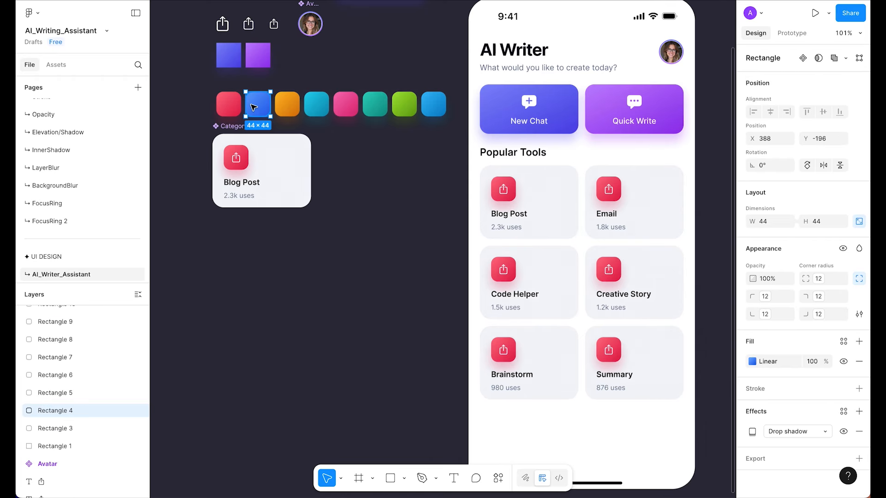
{"action": "key", "text": "alt"}
{"action": "key", "text": "alt+super"}
{"action": "key", "text": "alt+super+c"}
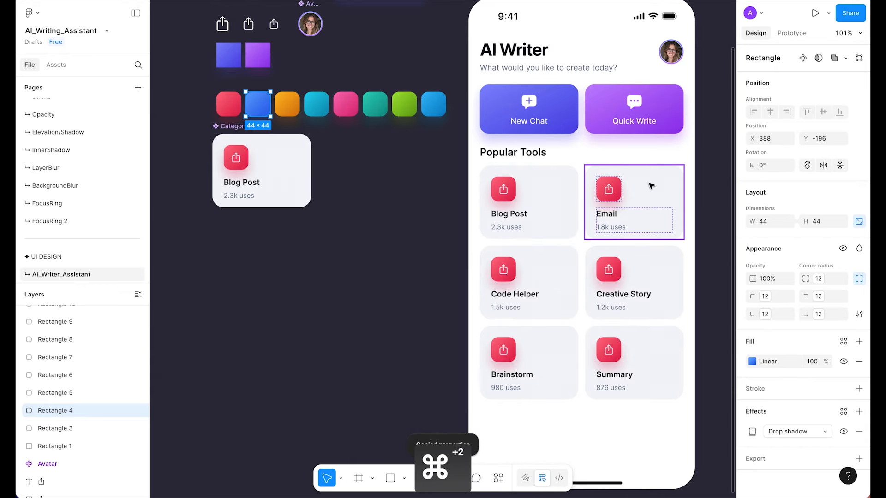
{"action": "left_click", "coordinate": [619, 187]}
{"action": "key", "text": "alt+super+v"}
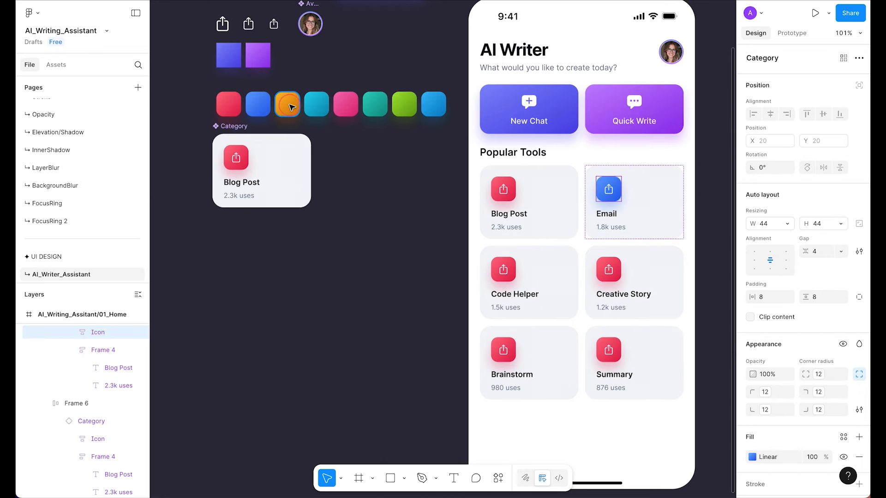
- Copy the orange gradient swatch's properties onto the Code Helper card's icon
{"action": "left_click", "coordinate": [291, 108]}
{"action": "key", "text": "alt+super+c"}
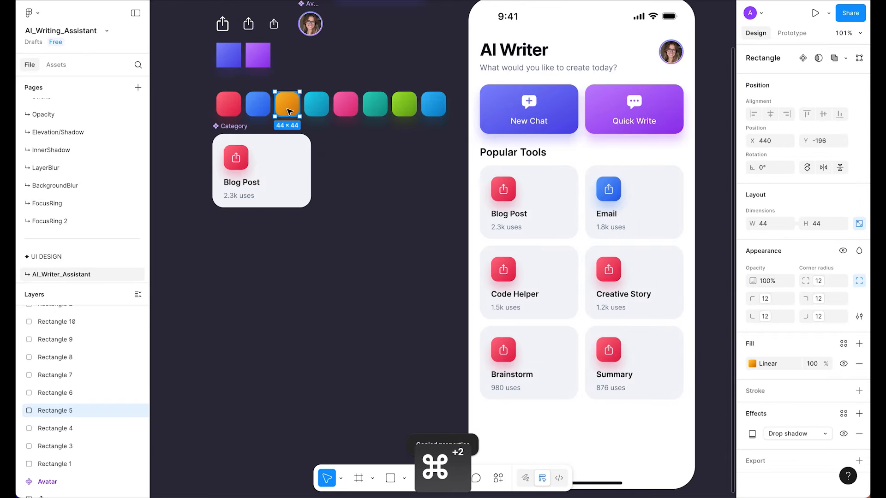
{"action": "left_click", "coordinate": [514, 265]}
{"action": "key", "text": "alt+super+v"}
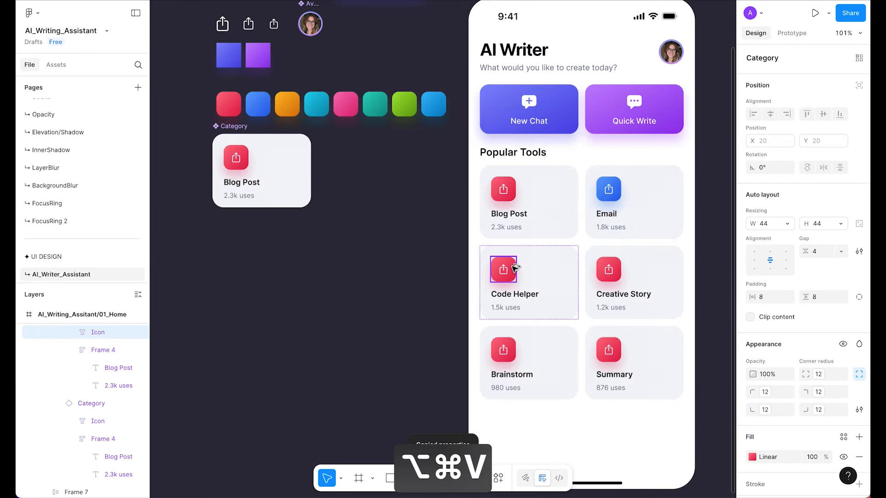
{"action": "left_click", "coordinate": [367, 268]}
{"action": "left_click_drag", "start_coordinate": [380, 264], "coordinate": [351, 263]}
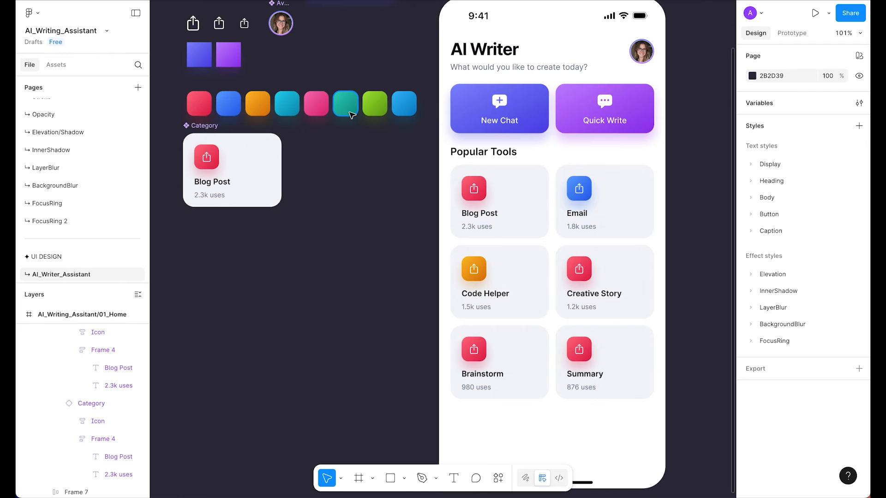
- Apply the green gradient swatch's properties to the Code Helper card's icon
{"action": "left_click", "coordinate": [371, 108]}
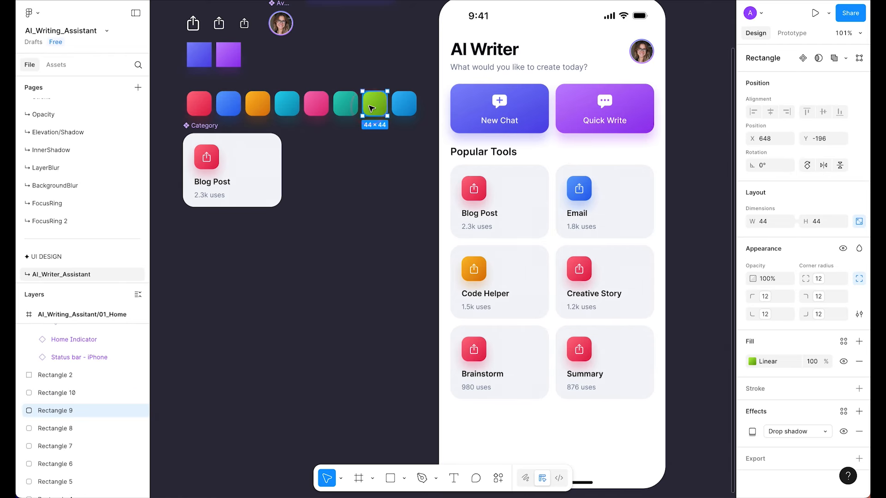
{"action": "key", "text": "alt+super+c"}
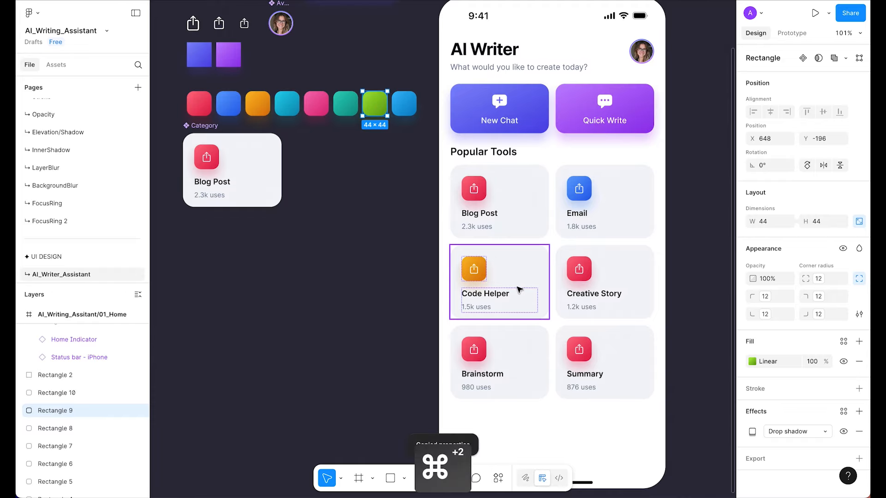
{"action": "left_click", "coordinate": [487, 268]}
{"action": "key", "text": "alt+super+v"}
{"action": "left_click", "coordinate": [420, 282]}
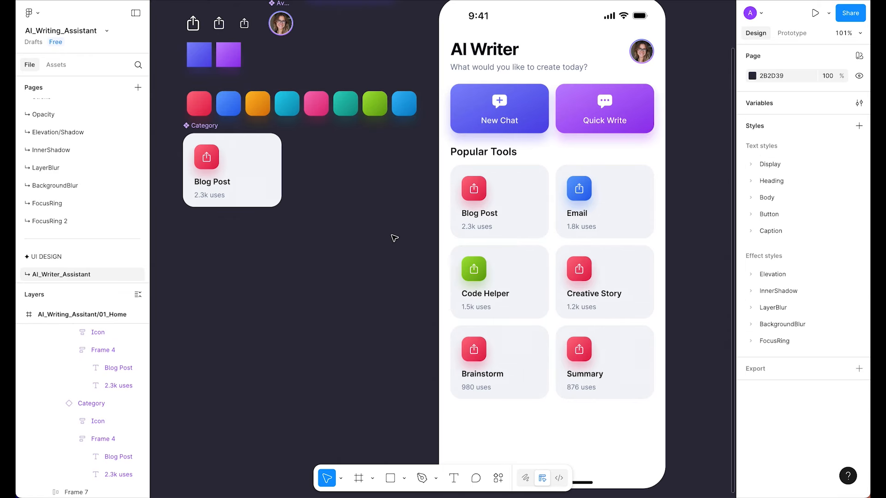
- Apply the orange gradient swatch's properties to the Creative Story card's icon
{"action": "left_click", "coordinate": [266, 105], "text": "super"}
{"action": "key", "text": "alt+super+c"}
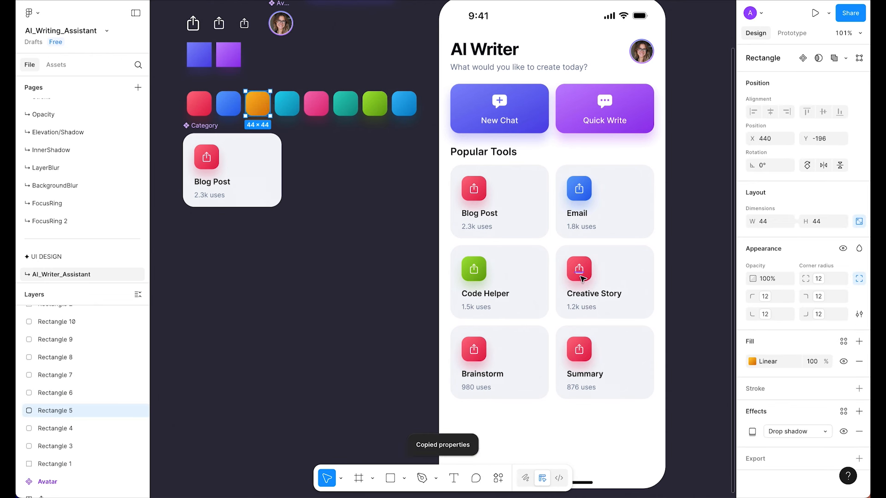
{"action": "left_click", "coordinate": [583, 279]}
{"action": "key", "text": "alt+super+v"}
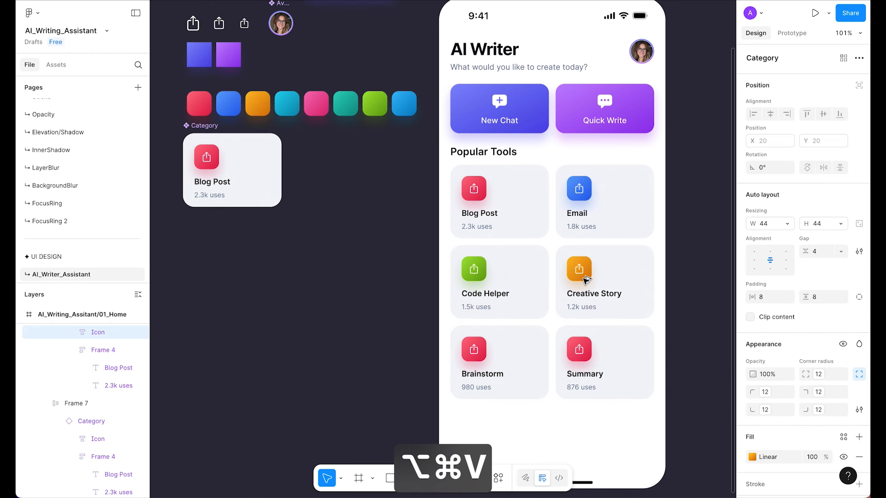
{"action": "left_click", "coordinate": [372, 258]}
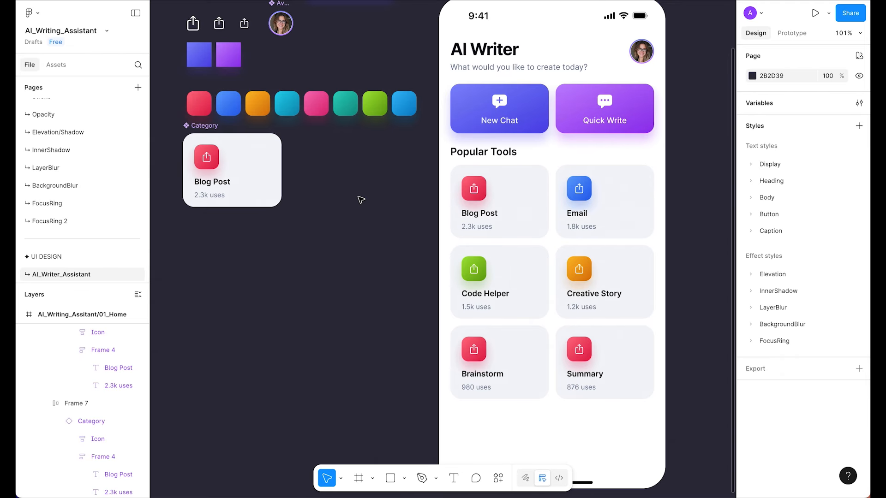
- Try the last, sky-blue swatch's properties on the Brainstorm card's icon, and undo the change
{"action": "left_click", "coordinate": [400, 106]}
{"action": "key", "text": "alt+super+c"}
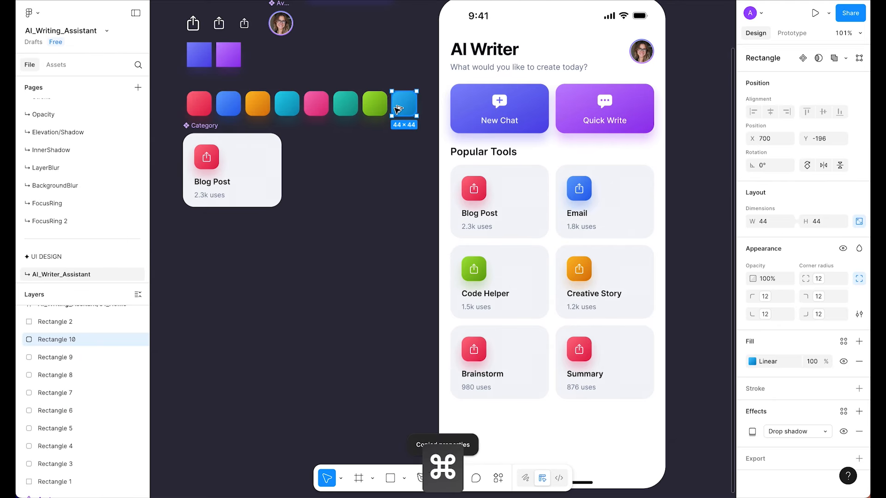
{"action": "left_click", "coordinate": [474, 350]}
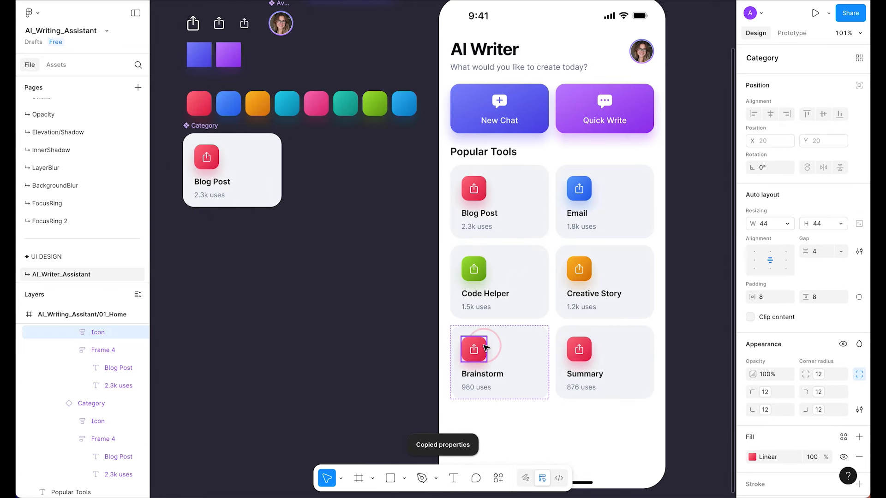
{"action": "key", "text": "alt+super+v"}
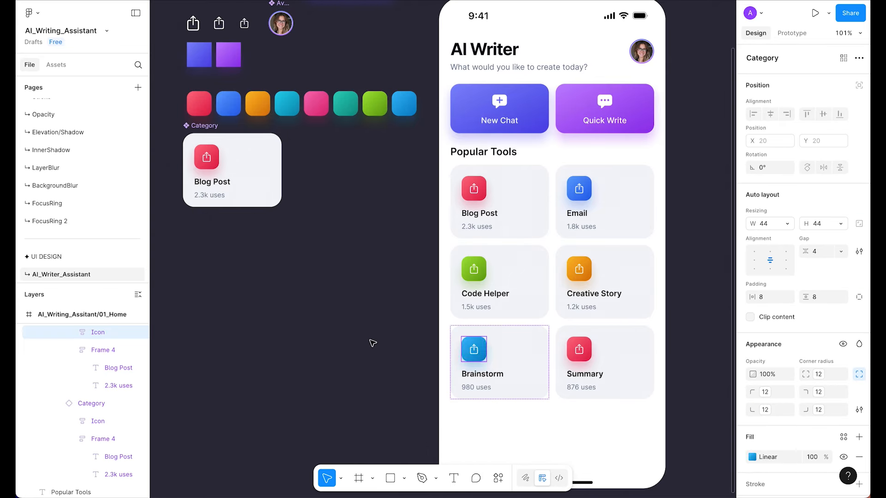
{"action": "key", "text": "super+z"}
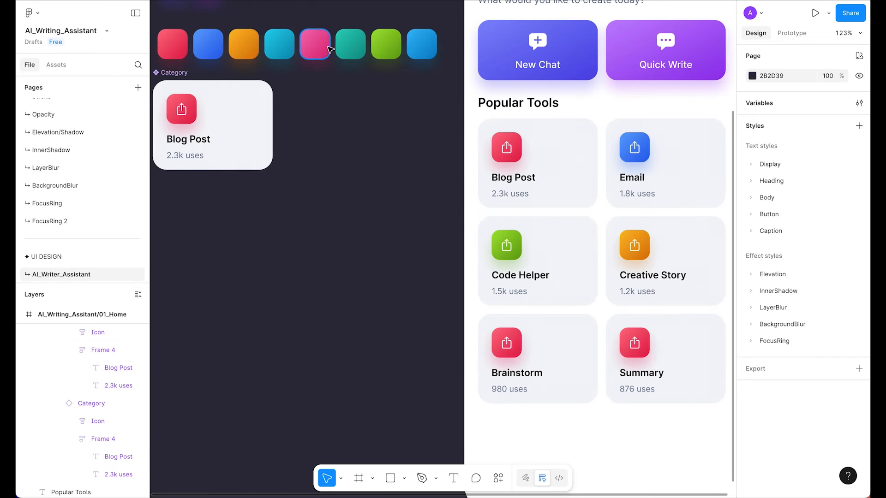
- Apply the pink gradient swatch's properties to the Summary card's icon
{"action": "left_click", "coordinate": [328, 48]}
{"action": "key", "text": "alt+super+c"}
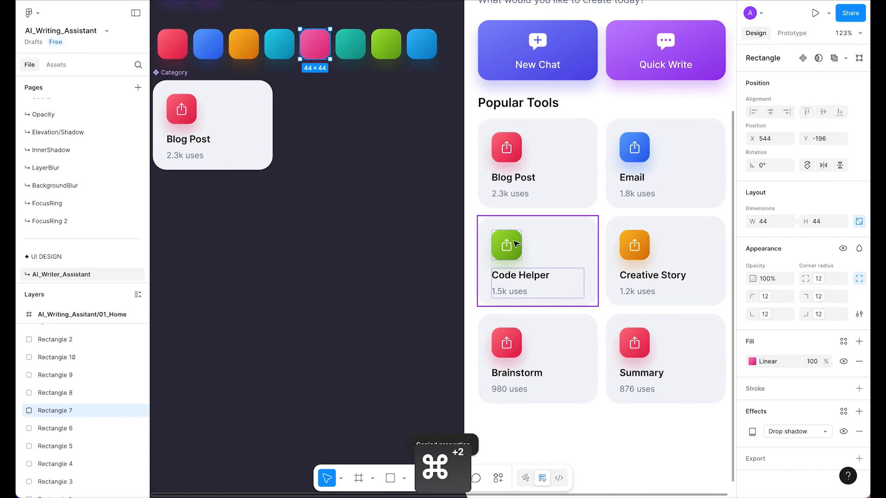
{"action": "left_click", "coordinate": [644, 358]}
{"action": "key", "text": "alt+super+v"}
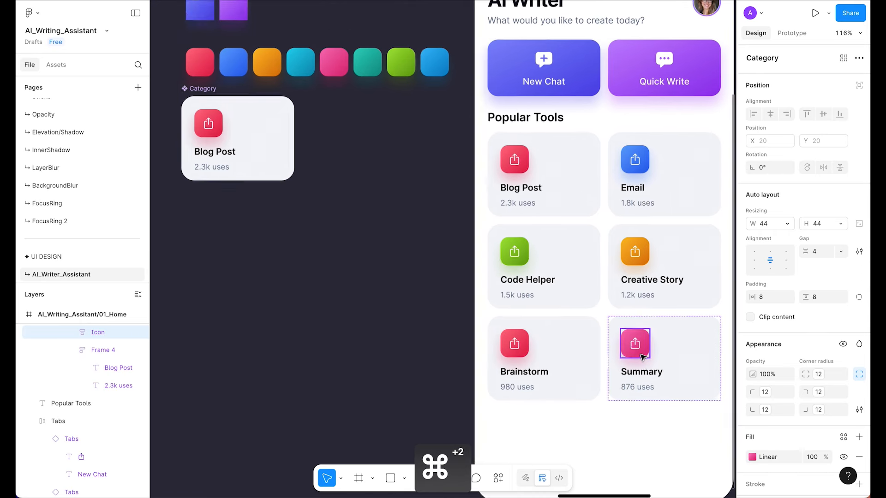
{"action": "scroll", "coordinate": [644, 358], "scroll_direction": "down", "scroll_amount": 2}
{"action": "scroll", "coordinate": [653, 364], "scroll_direction": "up", "scroll_amount": 3}
{"action": "left_click_drag", "start_coordinate": [657, 372], "coordinate": [617, 378]}
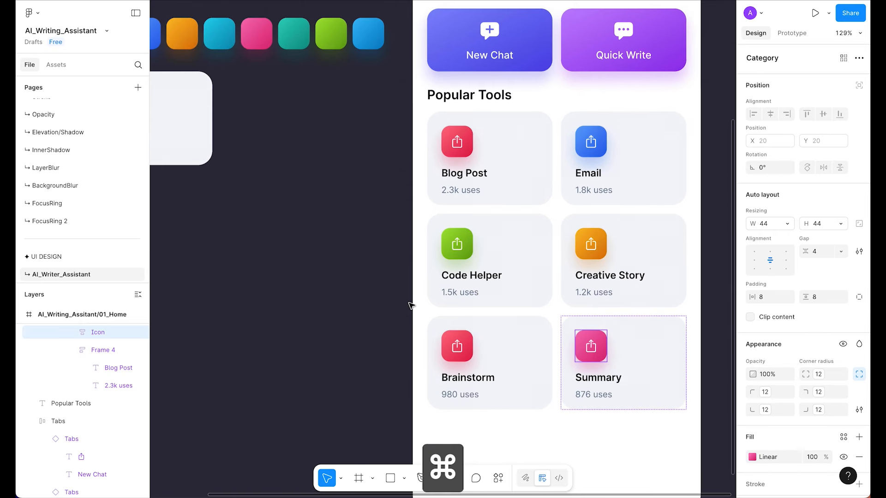
- Apply the cyan gradient swatch's properties to the Brainstorm card's icon
{"action": "scroll", "coordinate": [410, 306], "scroll_direction": "down", "scroll_amount": 2}
{"action": "left_click", "coordinate": [308, 67]}
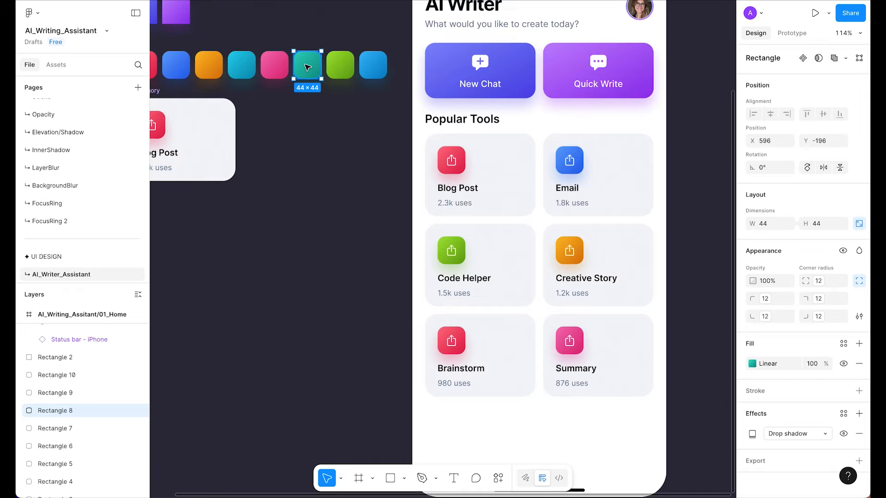
{"action": "left_click", "coordinate": [249, 70]}
{"action": "key", "text": "alt+super+c"}
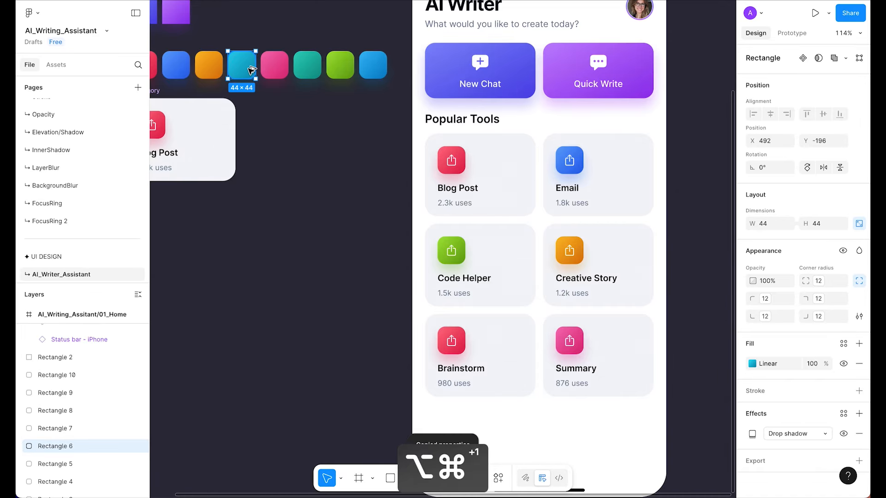
{"action": "left_click", "coordinate": [459, 353], "text": "super"}
{"action": "key", "text": "alt+super+v"}
{"action": "left_click", "coordinate": [287, 276]}
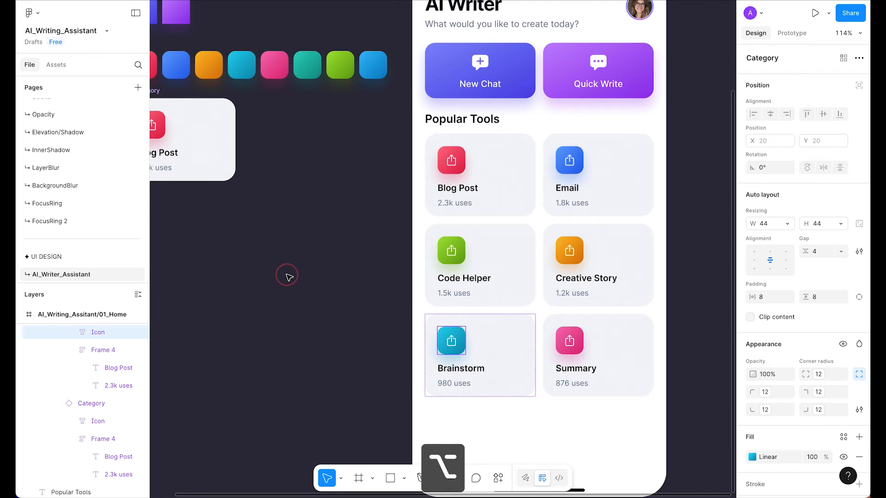
- Save the design file
{"action": "key", "text": "super+0"}
{"action": "scroll", "coordinate": [290, 276], "scroll_direction": "up", "scroll_amount": 5}
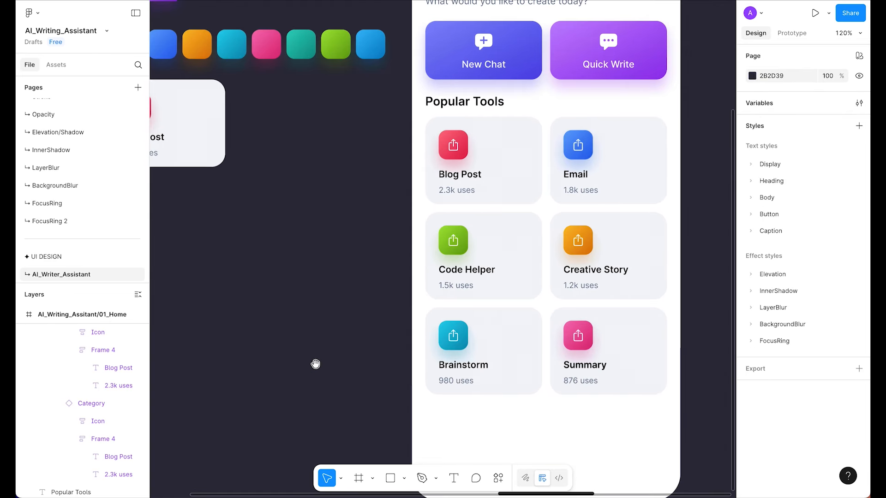
{"action": "key", "text": "super+s"}
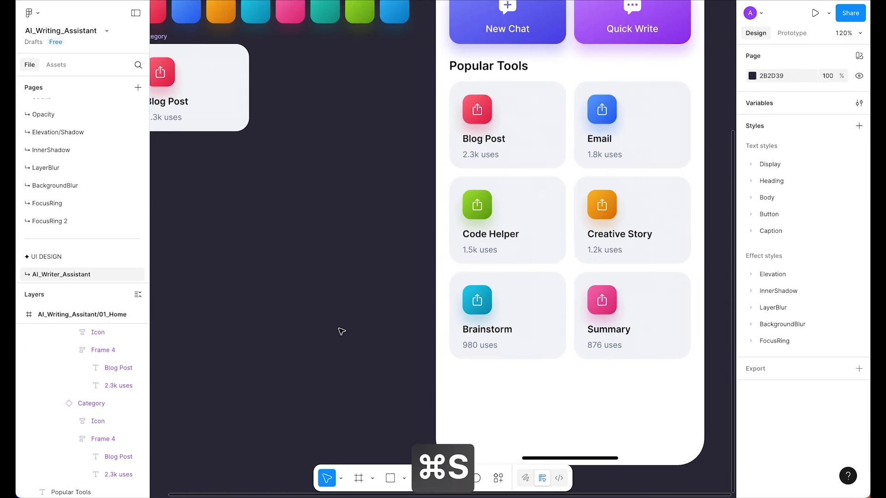
- Move the Popular Tools heading and its card grid down about 20 px, away from the New Chat and Quick Write tabs
{"action": "left_click_drag", "start_coordinate": [392, 275], "coordinate": [368, 278]}
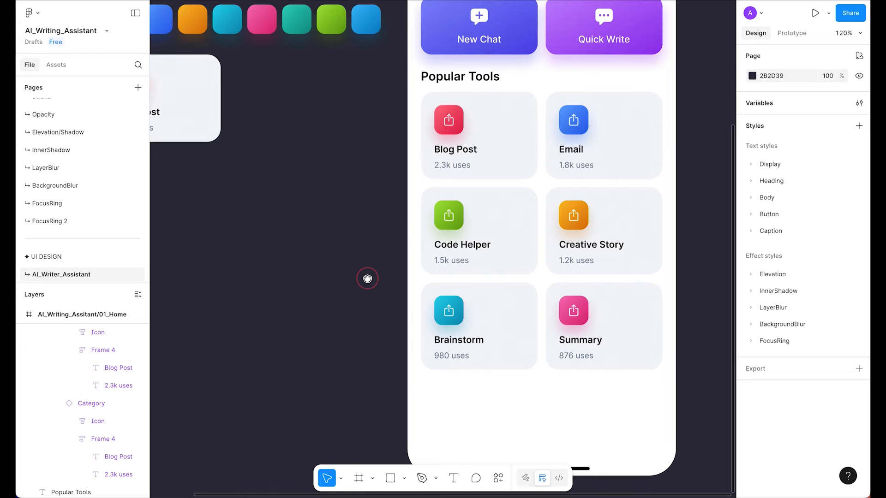
{"action": "scroll", "coordinate": [370, 280], "scroll_direction": "down", "scroll_amount": 2, "text": "super"}
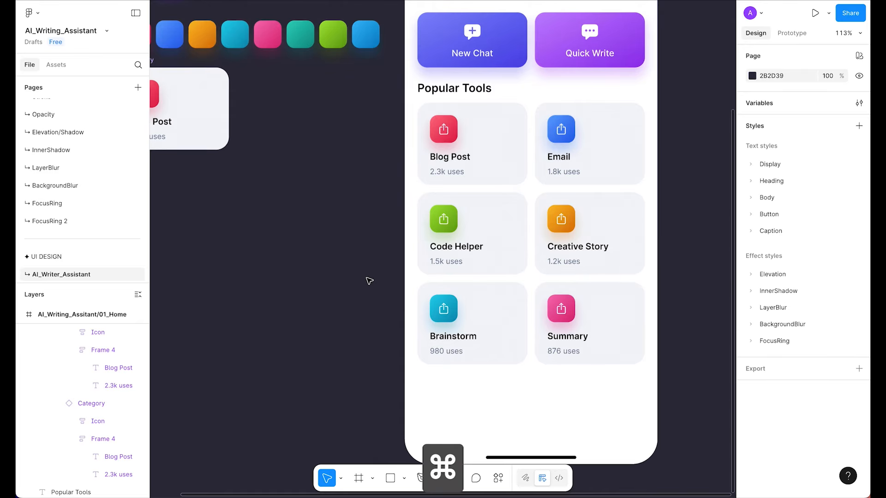
{"action": "scroll", "coordinate": [369, 280], "scroll_direction": "down", "scroll_amount": 3, "text": "super"}
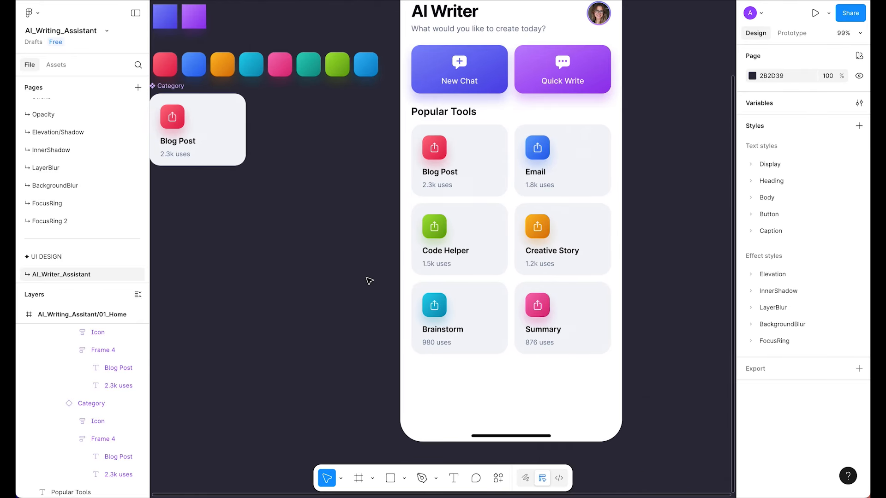
{"action": "scroll", "coordinate": [367, 279], "scroll_direction": "up", "scroll_amount": 1, "text": "super"}
{"action": "scroll", "coordinate": [392, 214], "scroll_direction": "up", "scroll_amount": 2, "text": "super"}
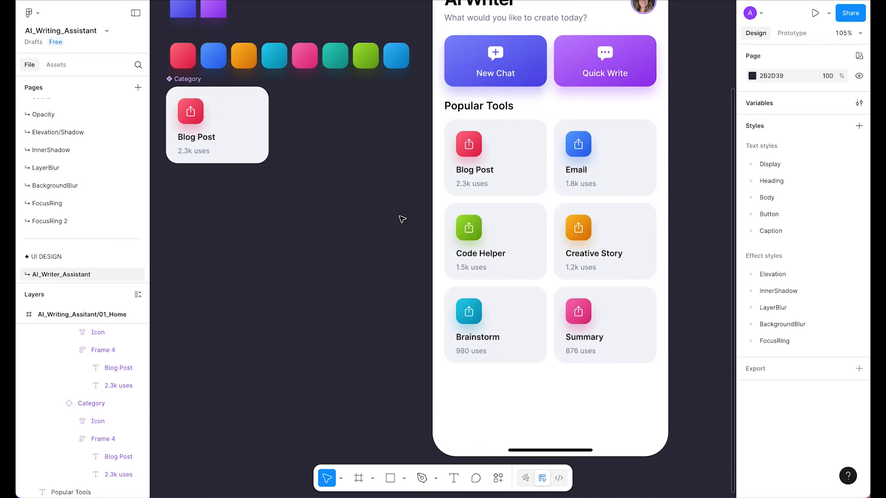
{"action": "scroll", "coordinate": [403, 219], "scroll_direction": "up", "scroll_amount": 1}
{"action": "left_click_drag", "start_coordinate": [417, 101], "coordinate": [683, 359]}
{"action": "key", "text": "alt"}
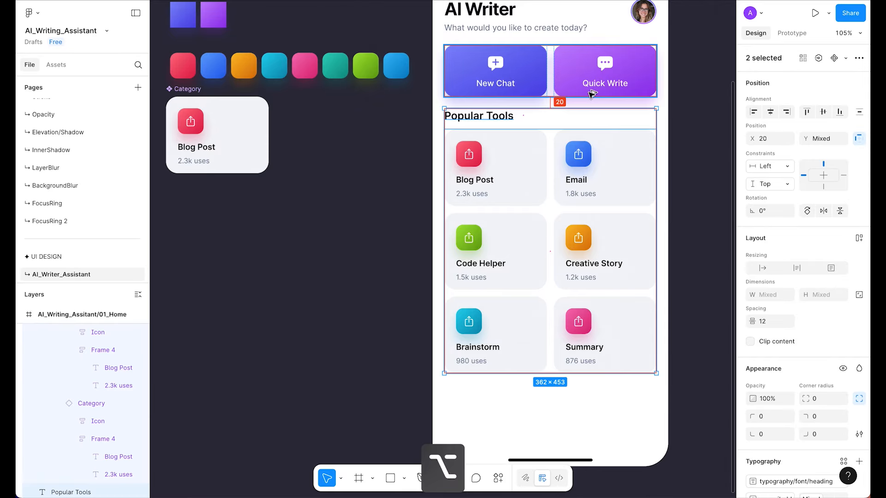
{"action": "key", "text": "alt+shift+Down"}
{"action": "key", "text": "alt+shift+Down"}
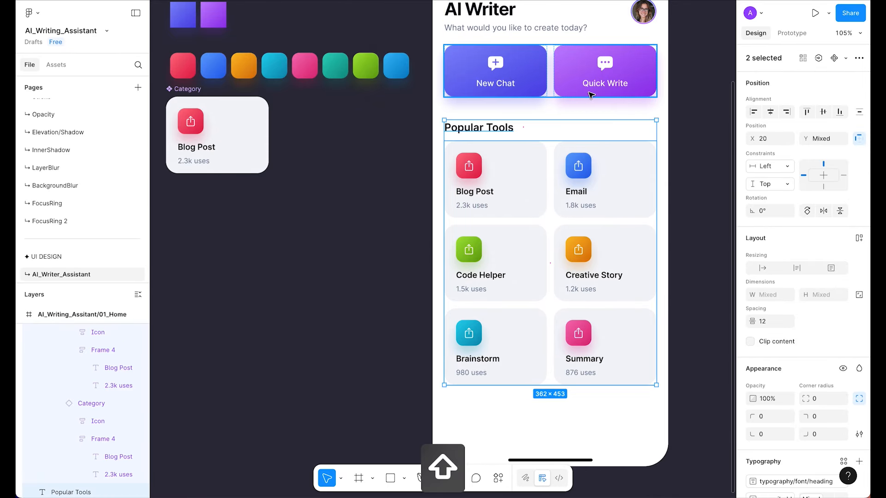
{"action": "scroll", "coordinate": [591, 95], "scroll_direction": "up", "scroll_amount": 1}
{"action": "left_click", "coordinate": [703, 201]}
- Move the AI Writer header and the New Chat and Quick Write tabs down to leave 20 px below the status bar
{"action": "scroll", "coordinate": [704, 202], "scroll_direction": "down", "scroll_amount": 5}
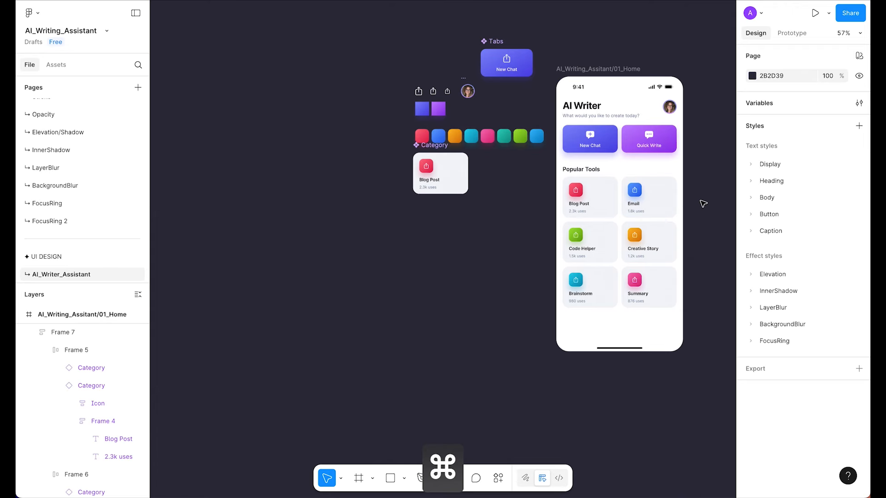
{"action": "scroll", "coordinate": [703, 202], "scroll_direction": "up", "scroll_amount": 3}
{"action": "left_click_drag", "start_coordinate": [663, 162], "coordinate": [619, 162]}
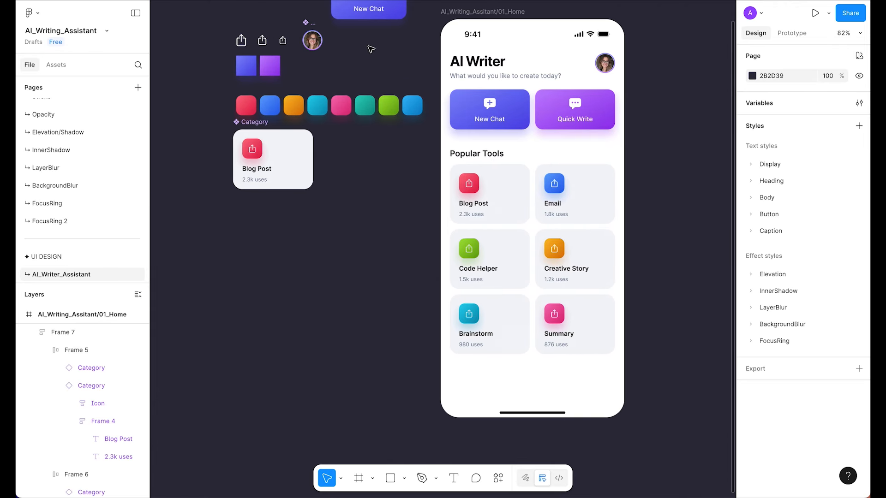
{"action": "left_click", "coordinate": [451, 60]}
{"action": "key", "text": "alt"}
{"action": "key", "text": "alt+shift+Down"}
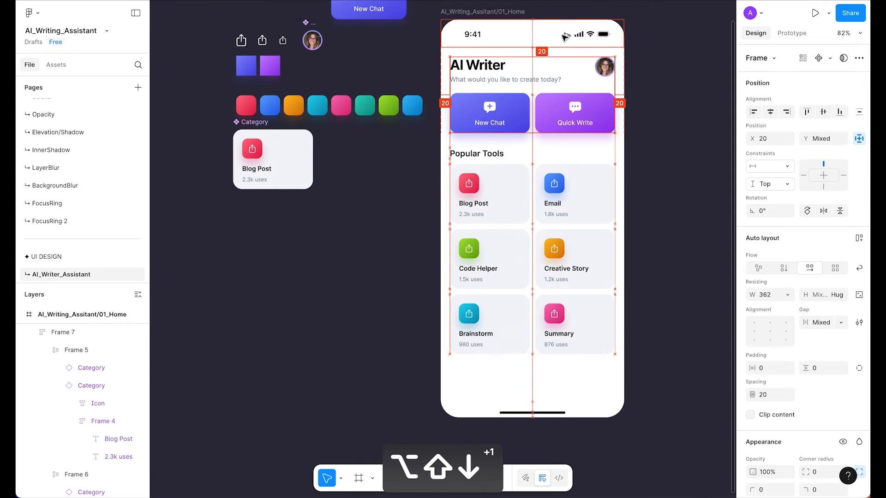
{"action": "key", "text": "Escape"}
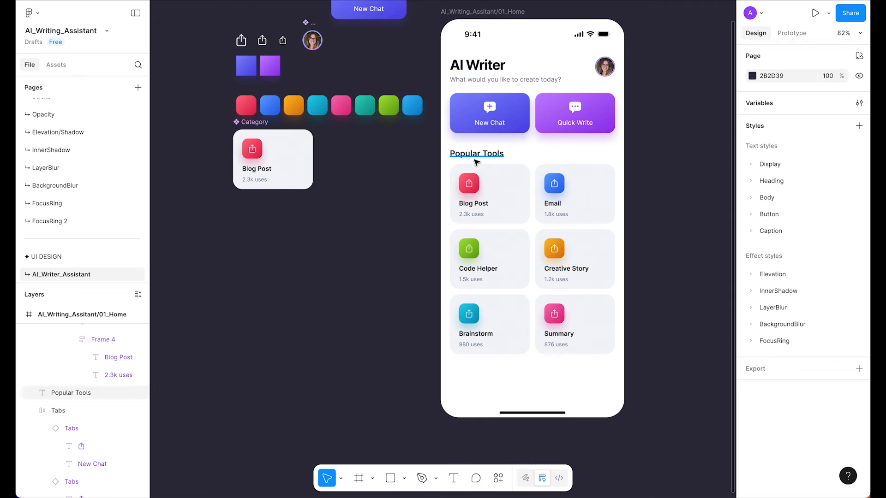
- Move the Popular Tools heading and its card grid down to leave 36 px below the New Chat and Quick Write tabs
{"action": "left_click", "coordinate": [594, 276]}
{"action": "key", "text": "alt"}
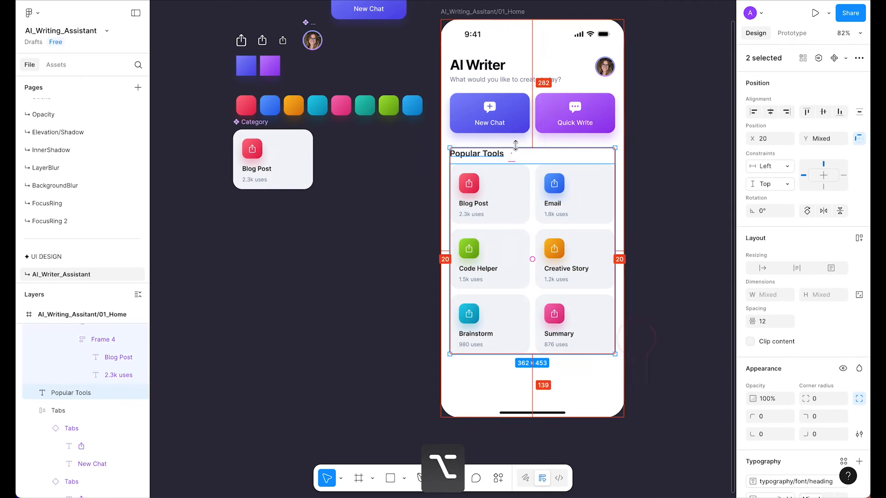
{"action": "left_click", "coordinate": [528, 107], "text": "alt+shift"}
{"action": "key", "text": "alt+shift+Down"}
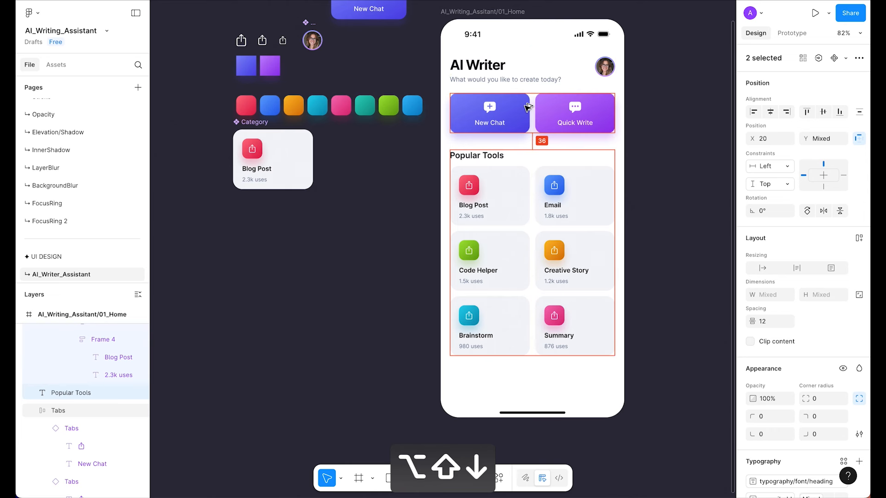
- Check the spacing of the Popular Tools heading and cards within the overall home screen layout
{"action": "left_click", "coordinate": [398, 234]}
{"action": "scroll", "coordinate": [608, 372], "scroll_direction": "up", "scroll_amount": 6, "text": "ctrl"}
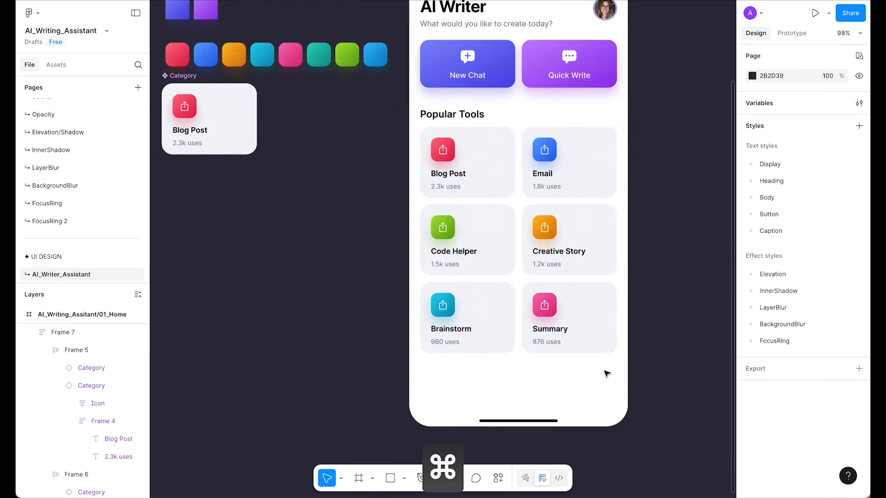
{"action": "left_click_drag", "start_coordinate": [596, 327], "coordinate": [585, 378]}
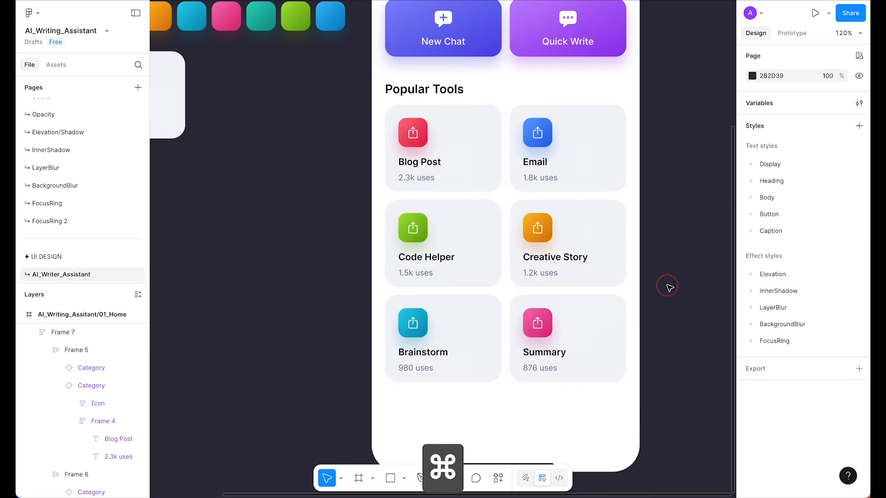
{"action": "key", "text": "ctrl+minus"}
{"action": "scroll", "coordinate": [625, 249], "scroll_direction": "up", "scroll_amount": 5}
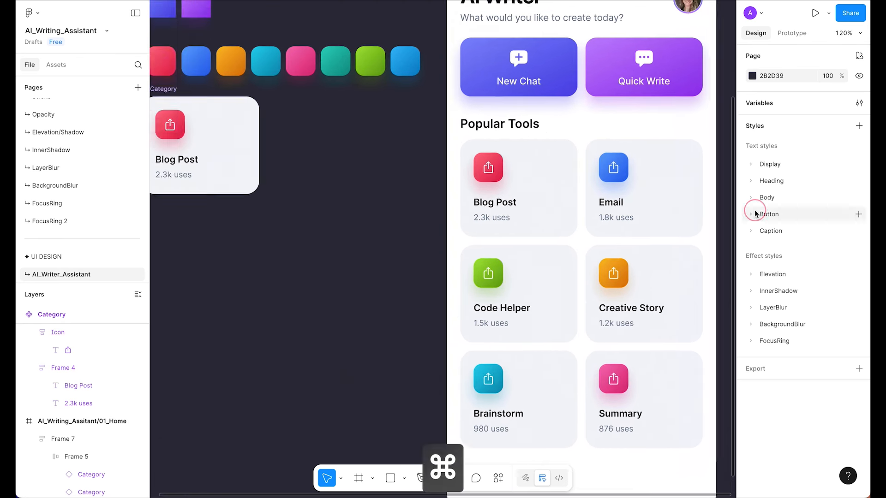
{"action": "left_click_drag", "start_coordinate": [752, 210], "coordinate": [702, 171]}
{"action": "scroll", "coordinate": [698, 185], "scroll_direction": "down", "scroll_amount": 5}
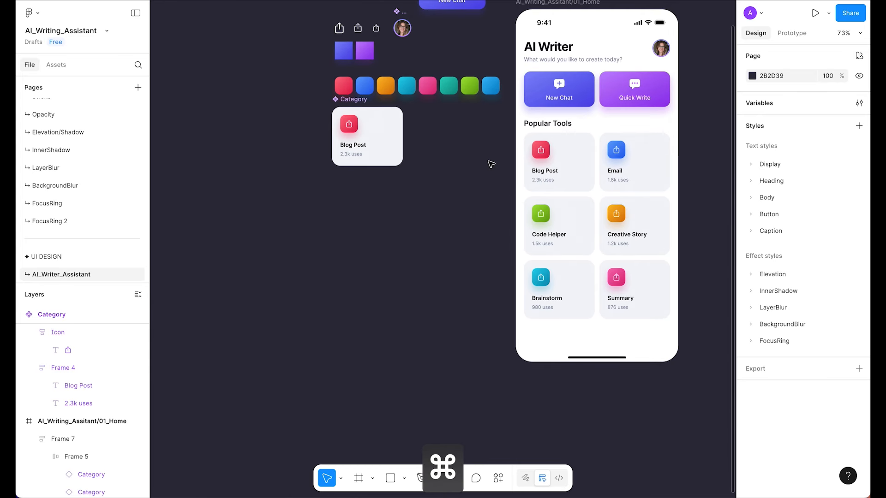
{"action": "scroll", "coordinate": [700, 306], "scroll_direction": "up", "scroll_amount": 4}
{"action": "scroll", "coordinate": [700, 306], "scroll_direction": "down", "scroll_amount": 4}
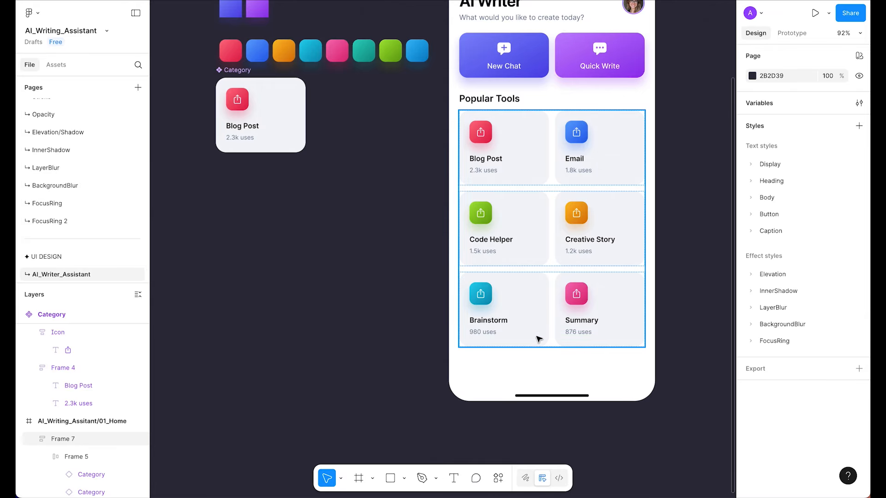
{"action": "scroll", "coordinate": [297, 105], "scroll_direction": "up", "scroll_amount": 1}
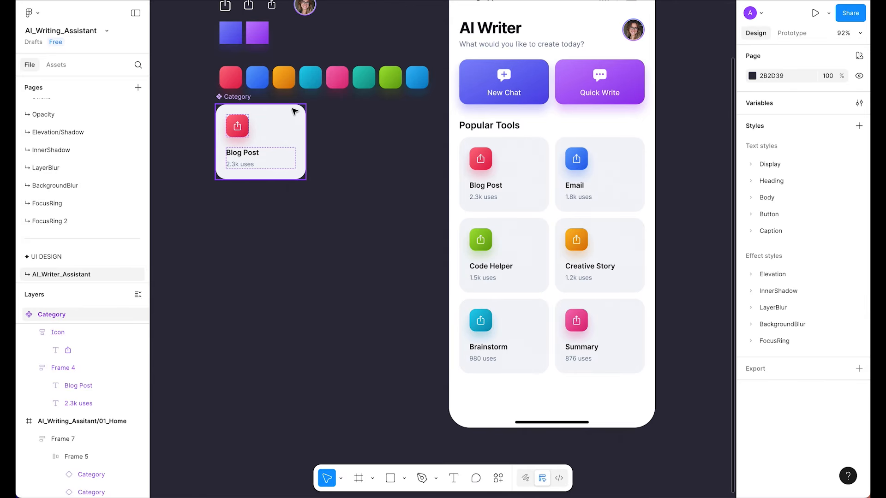
- Change the Category component's fill to the slate/100 library colour
{"action": "left_click", "coordinate": [287, 139], "text": "super"}
{"action": "scroll", "coordinate": [826, 337], "scroll_direction": "down", "scroll_amount": 3}
{"action": "scroll", "coordinate": [825, 337], "scroll_direction": "down", "scroll_amount": 3}
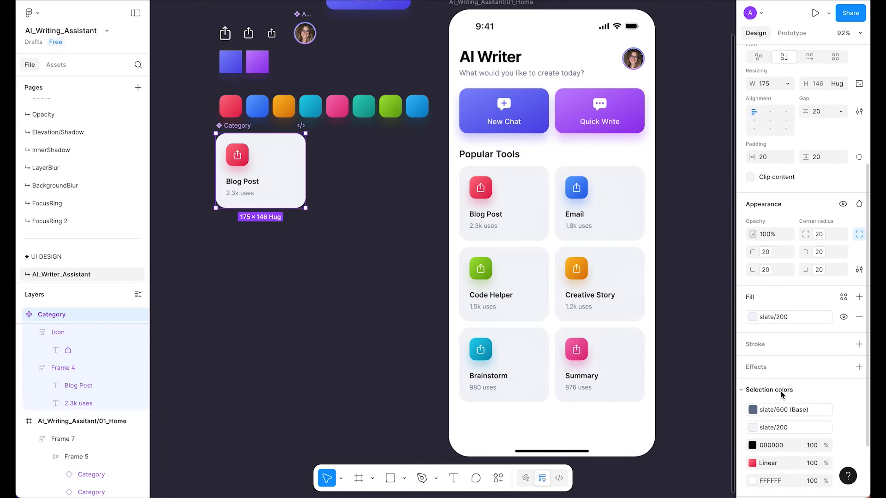
{"action": "left_click", "coordinate": [782, 316]}
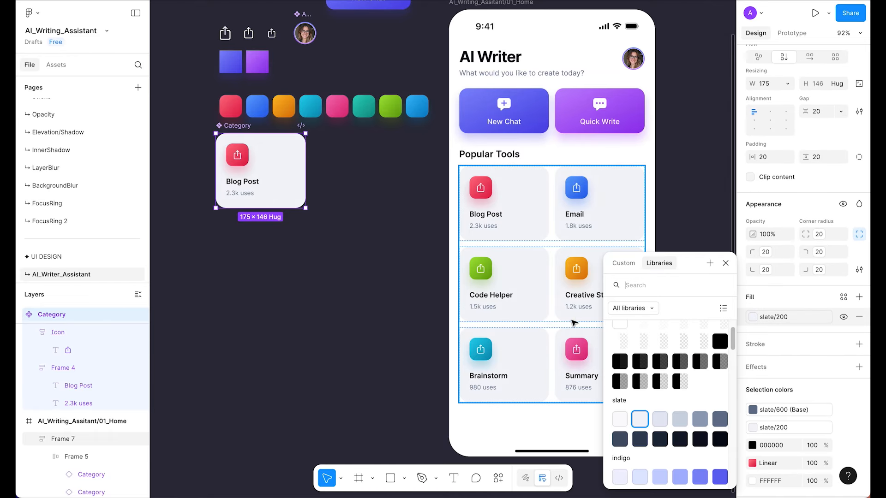
{"action": "scroll", "coordinate": [618, 392], "scroll_direction": "up", "scroll_amount": 1}
{"action": "left_click", "coordinate": [620, 432]}
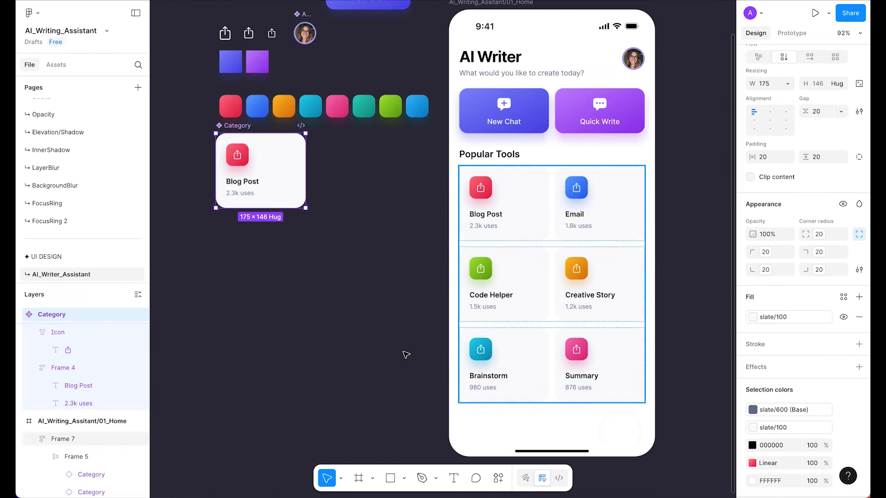
{"action": "left_click", "coordinate": [370, 319]}
- Review the recoloured Popular Tools cards against the white home screen, down to the empty area at its lower end
{"action": "scroll", "coordinate": [373, 321], "scroll_direction": "down", "scroll_amount": 3}
{"action": "scroll", "coordinate": [373, 321], "scroll_direction": "up", "scroll_amount": 3}
{"action": "left_click_drag", "start_coordinate": [373, 321], "coordinate": [318, 317]}
{"action": "scroll", "coordinate": [319, 320], "scroll_direction": "down", "scroll_amount": 2}
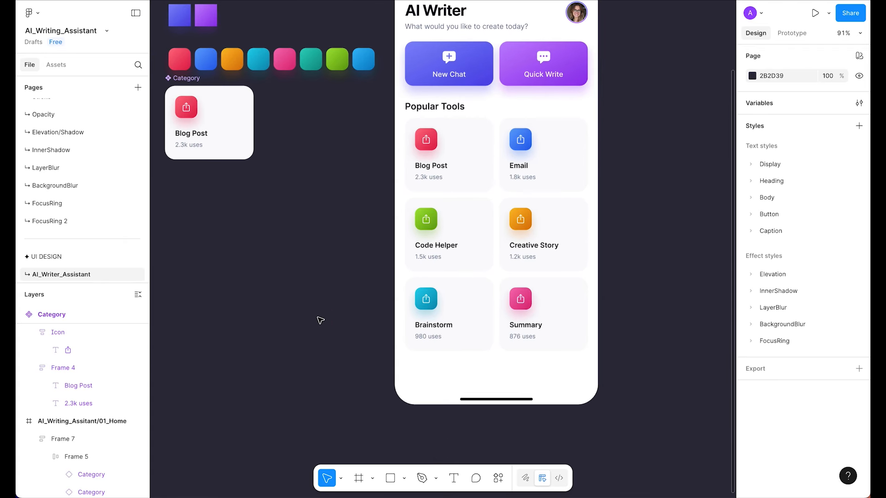
{"action": "scroll", "coordinate": [514, 369], "scroll_direction": "up", "scroll_amount": 2}
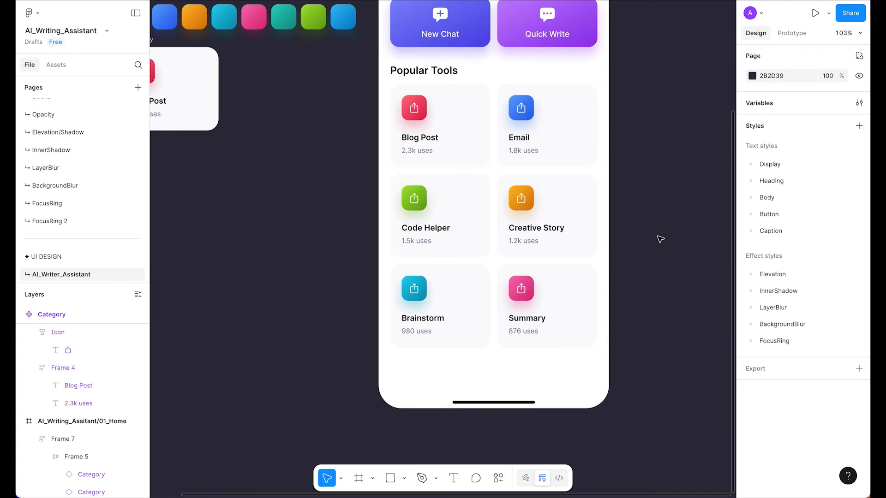
{"action": "scroll", "coordinate": [660, 239], "scroll_direction": "up", "scroll_amount": 1}
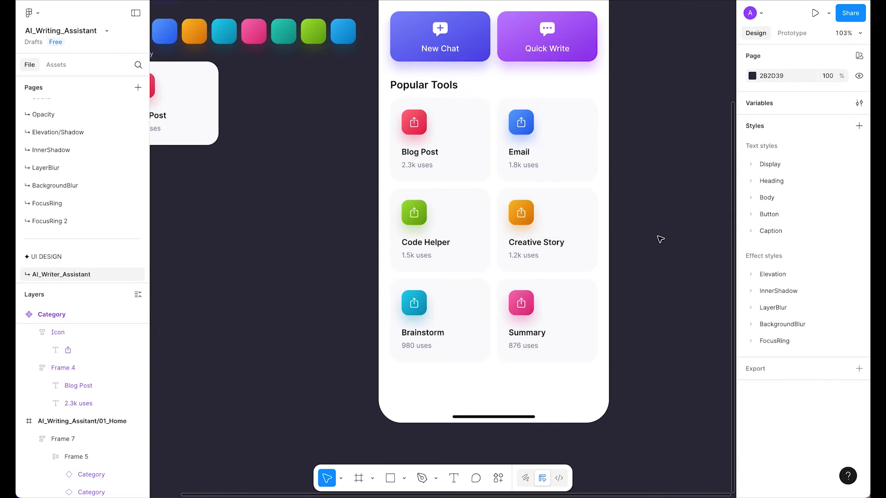
{"action": "scroll", "coordinate": [660, 239], "scroll_direction": "up", "scroll_amount": 3}
{"action": "scroll", "coordinate": [660, 239], "scroll_direction": "down", "scroll_amount": 3}
{"action": "scroll", "coordinate": [661, 239], "scroll_direction": "up", "scroll_amount": 5}
{"action": "scroll", "coordinate": [661, 239], "scroll_direction": "down", "scroll_amount": 4}
{"action": "scroll", "coordinate": [661, 239], "scroll_direction": "down", "scroll_amount": 2}
{"action": "scroll", "coordinate": [666, 268], "scroll_direction": "up", "scroll_amount": 4}
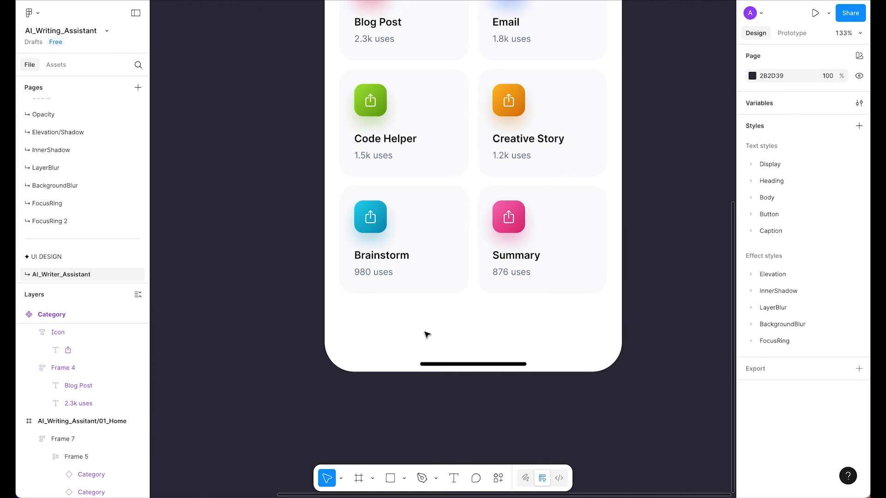
- Add a text box about 104 × 29 px reading "Home" below the Brainstorm card
{"action": "key", "text": "t"}
{"action": "left_click_drag", "start_coordinate": [367, 322], "coordinate": [444, 344]}
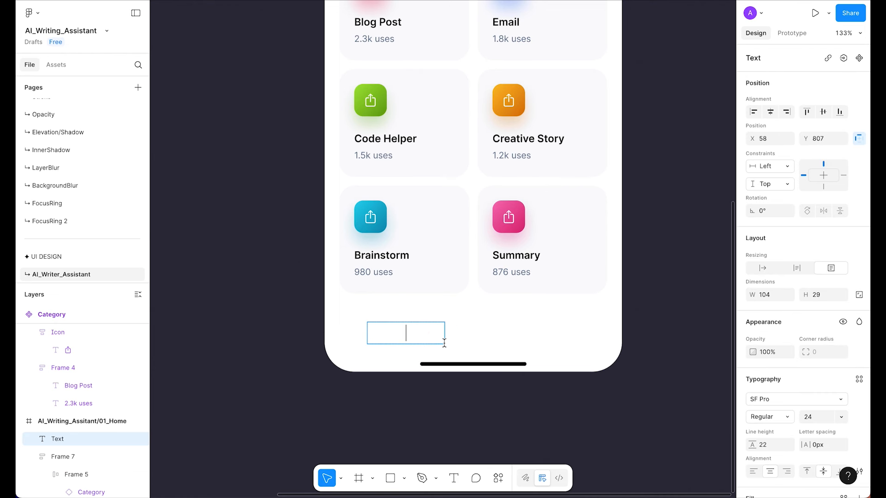
{"action": "type", "text": "Home"}
{"action": "key", "text": "Escape"}
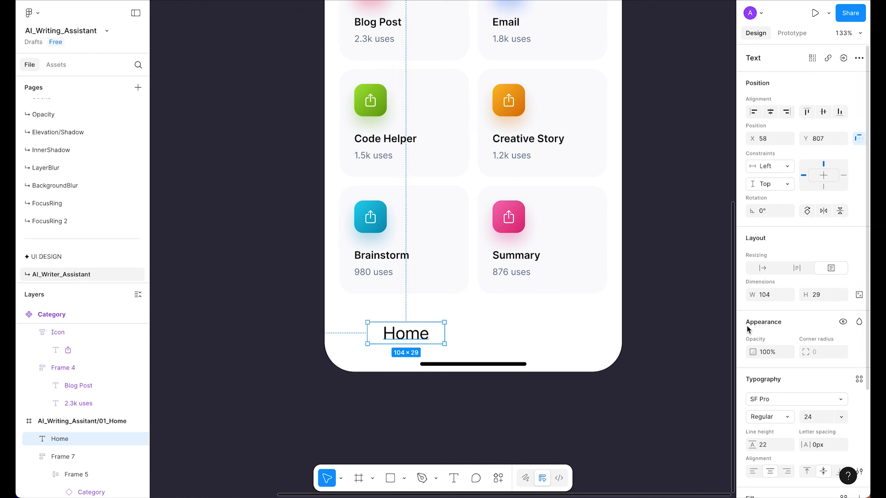
- Apply the Body/xs/semibold text style to the Home label
{"action": "scroll", "coordinate": [787, 335], "scroll_direction": "down", "scroll_amount": 4}
{"action": "left_click", "coordinate": [859, 249]}
{"action": "scroll", "coordinate": [676, 361], "scroll_direction": "down", "scroll_amount": 5}
{"action": "scroll", "coordinate": [677, 361], "scroll_direction": "down", "scroll_amount": 1}
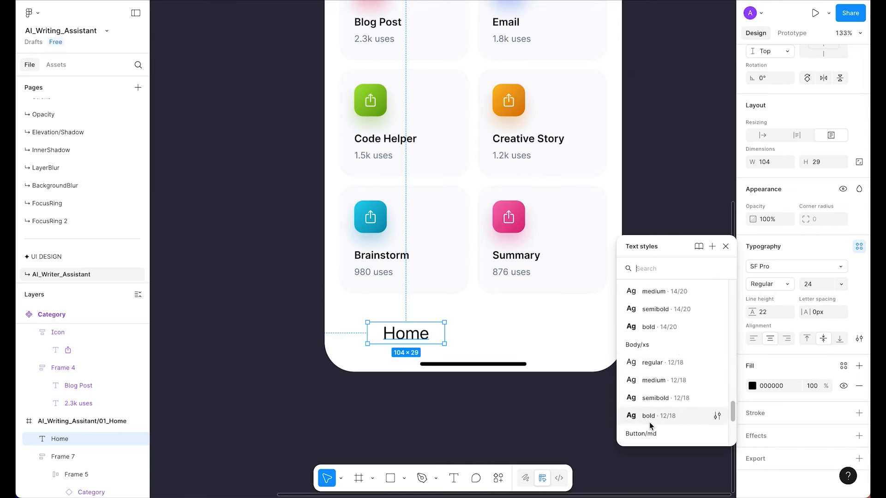
{"action": "left_click", "coordinate": [648, 416]}
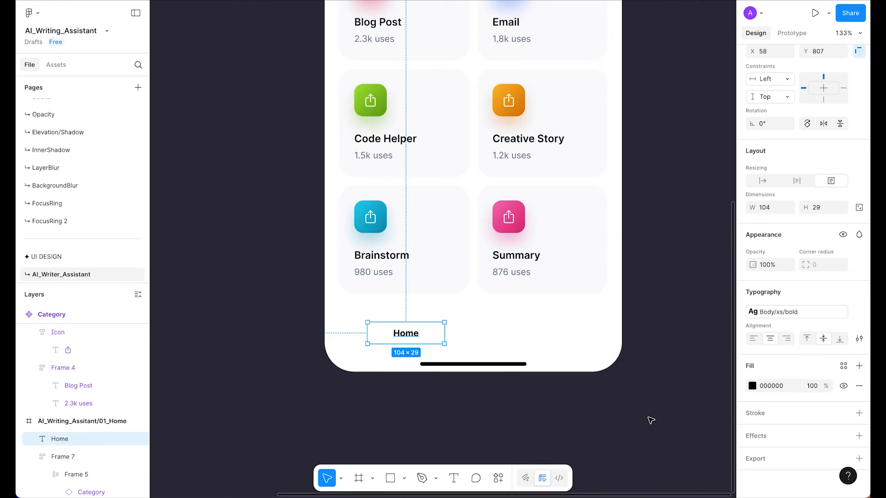
{"action": "left_click", "coordinate": [782, 311]}
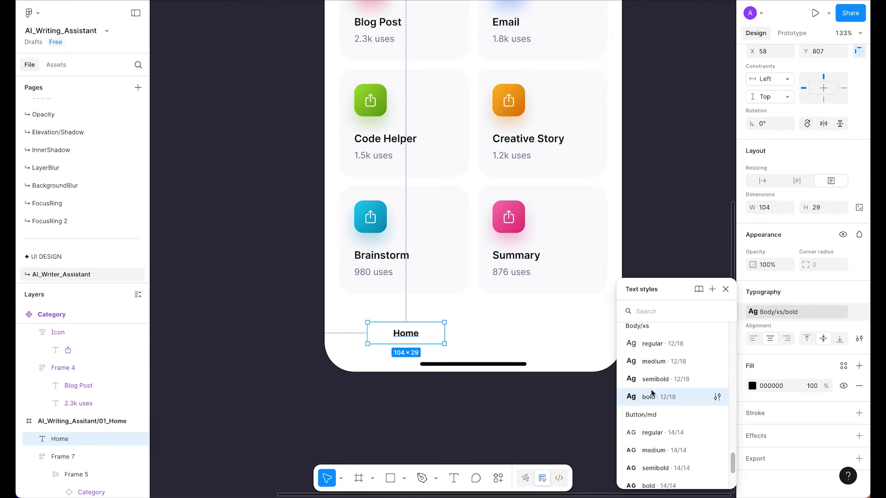
{"action": "left_click", "coordinate": [665, 375]}
- Set the Home label's fill to the slate/1200 library colour
{"action": "left_click", "coordinate": [843, 366]}
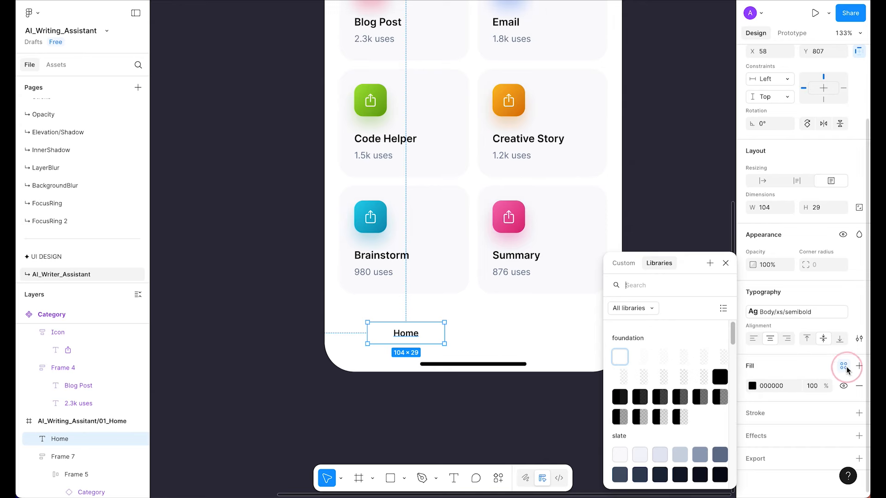
{"action": "scroll", "coordinate": [694, 425], "scroll_direction": "down", "scroll_amount": 2}
{"action": "left_click", "coordinate": [720, 354]}
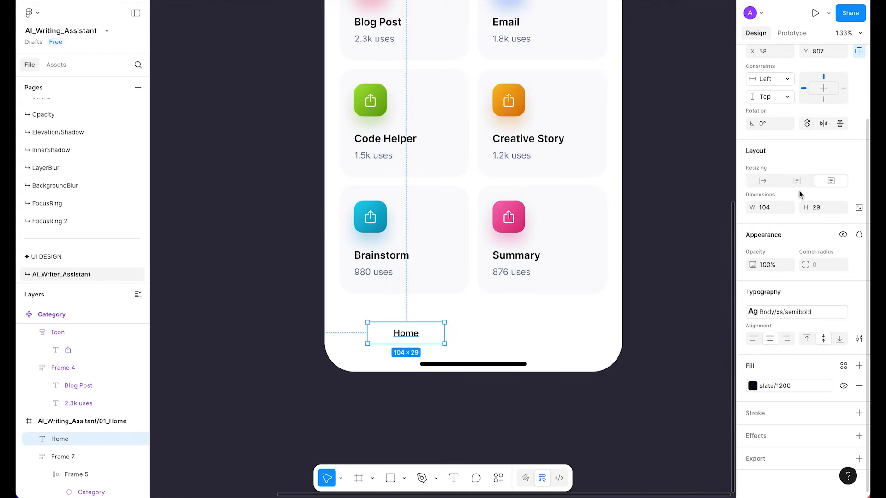
- Set the Home label to auto height and move it near the lower left corner of the home screen
{"action": "left_click", "coordinate": [797, 181]}
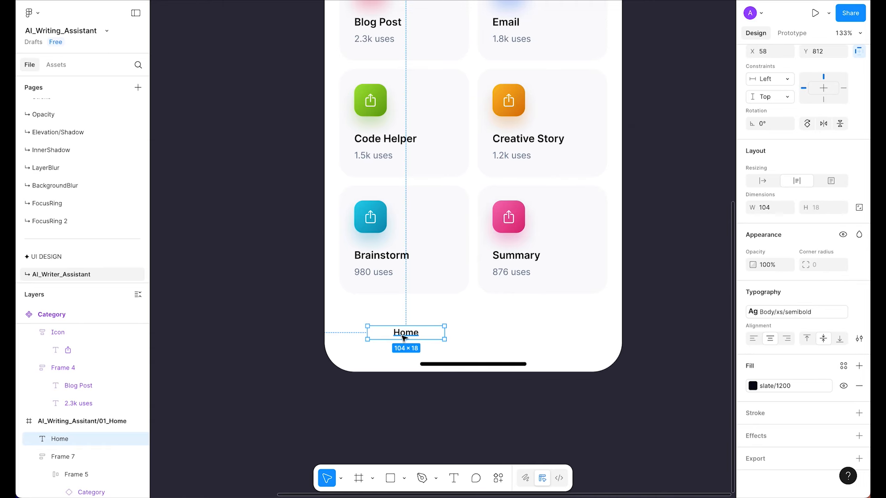
{"action": "left_click_drag", "start_coordinate": [403, 336], "coordinate": [370, 343]}
{"action": "scroll", "coordinate": [401, 346], "scroll_direction": "down", "scroll_amount": 5}
{"action": "left_click", "coordinate": [260, 199]}
- Copy the 36 × 36 share icon into the home screen frame and place it centred above the Home label
{"action": "left_click_drag", "start_coordinate": [277, 115], "coordinate": [336, 157]}
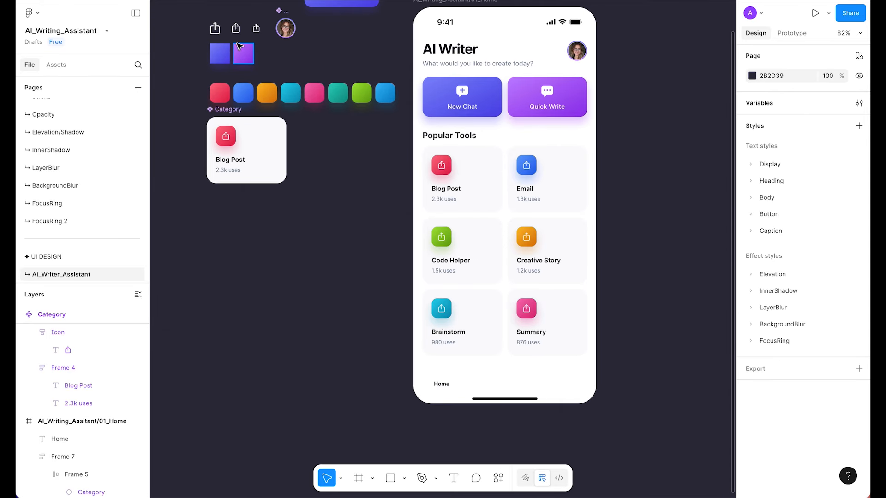
{"action": "left_click", "coordinate": [215, 31]}
{"action": "key", "text": "super+c"}
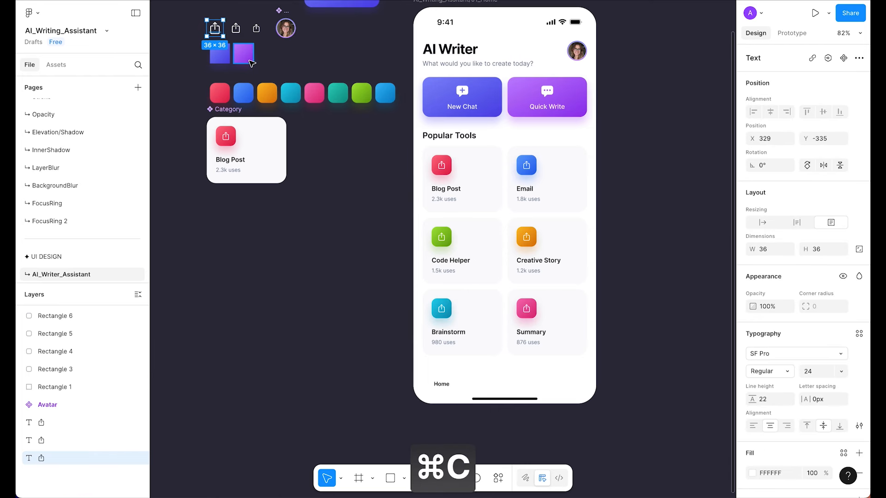
{"action": "scroll", "coordinate": [217, 35], "scroll_direction": "up", "scroll_amount": 10}
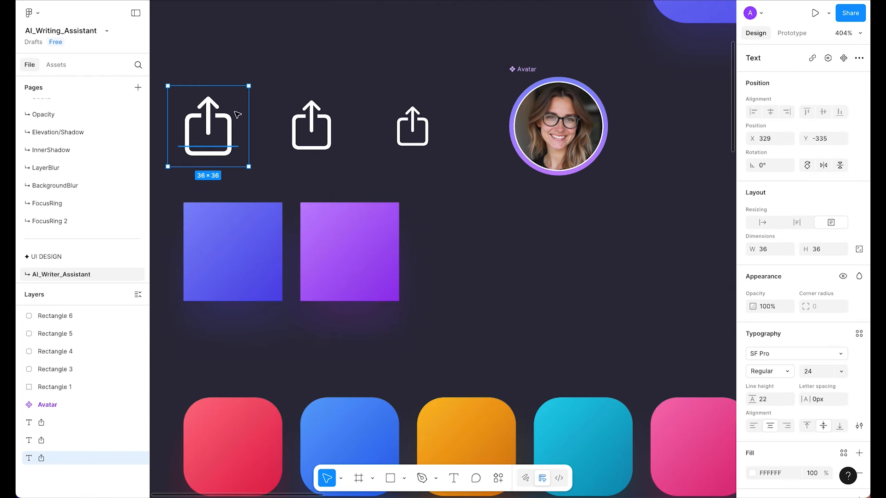
{"action": "scroll", "coordinate": [226, 129], "scroll_direction": "down", "scroll_amount": 10}
{"action": "scroll", "coordinate": [237, 142], "scroll_direction": "down", "scroll_amount": 5}
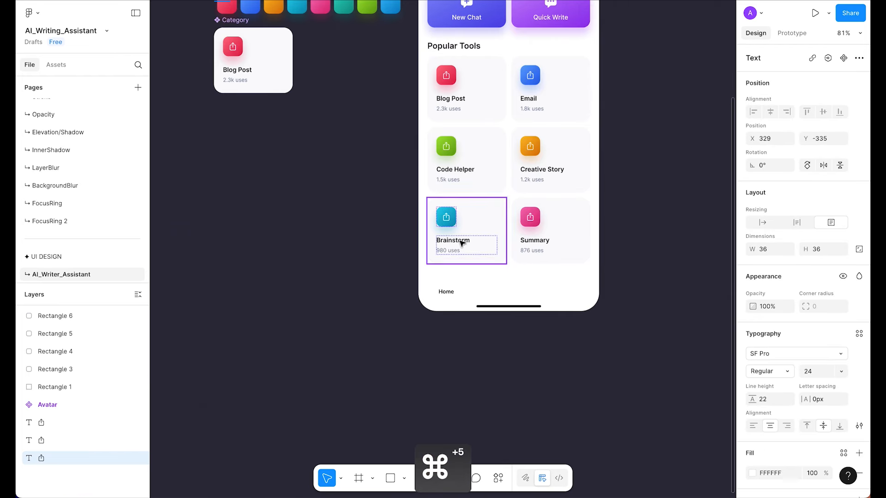
{"action": "scroll", "coordinate": [491, 292], "scroll_direction": "down", "scroll_amount": 2}
{"action": "scroll", "coordinate": [462, 295], "scroll_direction": "up", "scroll_amount": 5}
{"action": "left_click", "coordinate": [413, 267]}
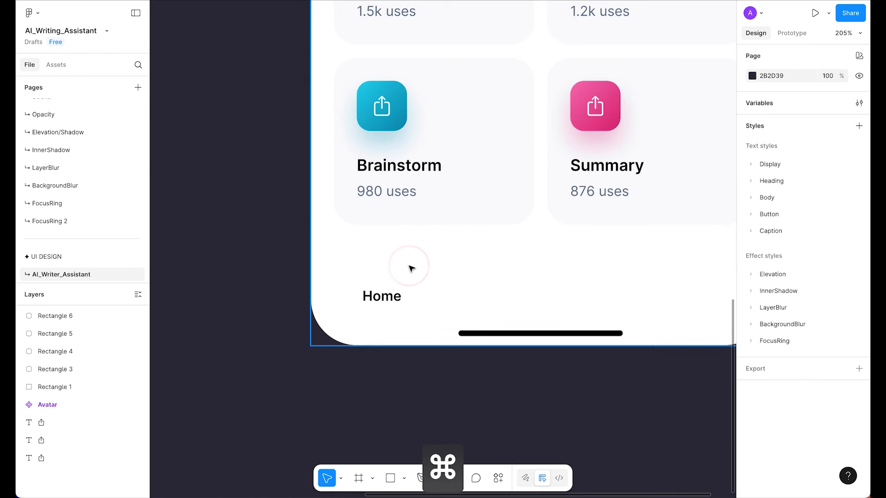
{"action": "key", "text": "super+v"}
{"action": "mouse_move", "coordinate": [439, 251]}
{"action": "left_mouse_down"}
{"action": "mouse_move", "coordinate": [393, 271]}
{"action": "mouse_move", "coordinate": [385, 263]}
{"action": "left_mouse_up"}
- Recolour the pasted share icon with the slate/1200 library colour
{"action": "scroll", "coordinate": [789, 388], "scroll_direction": "down", "scroll_amount": 3}
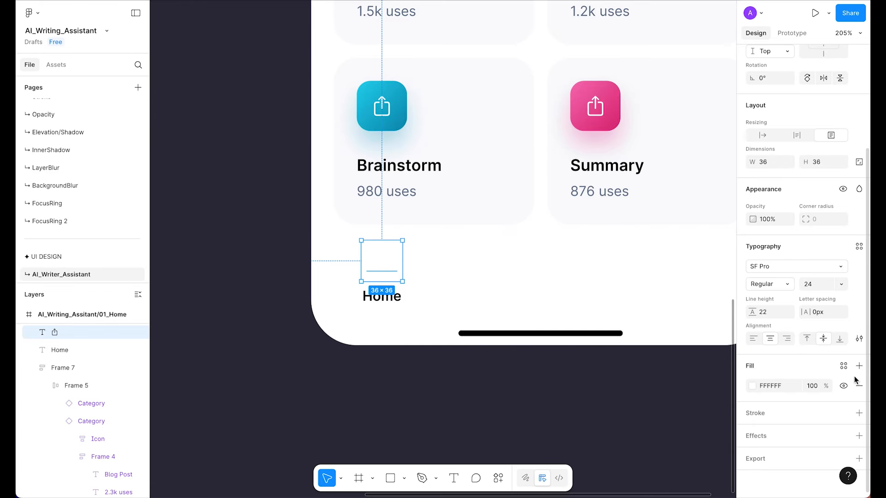
{"action": "left_click", "coordinate": [844, 367]}
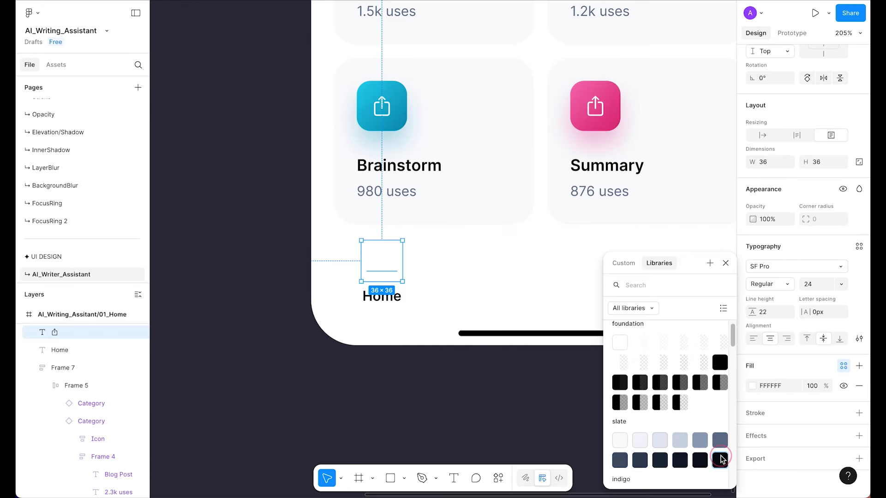
{"action": "left_click", "coordinate": [720, 455]}
{"action": "left_click", "coordinate": [425, 392]}
- Wrap the share icon and Home label together in a vertical auto layout frame
{"action": "scroll", "coordinate": [425, 390], "scroll_direction": "down", "scroll_amount": 2}
{"action": "left_click", "coordinate": [386, 308], "text": "super"}
{"action": "left_click", "coordinate": [387, 276], "text": "shift"}
{"action": "key", "text": "shift+a"}
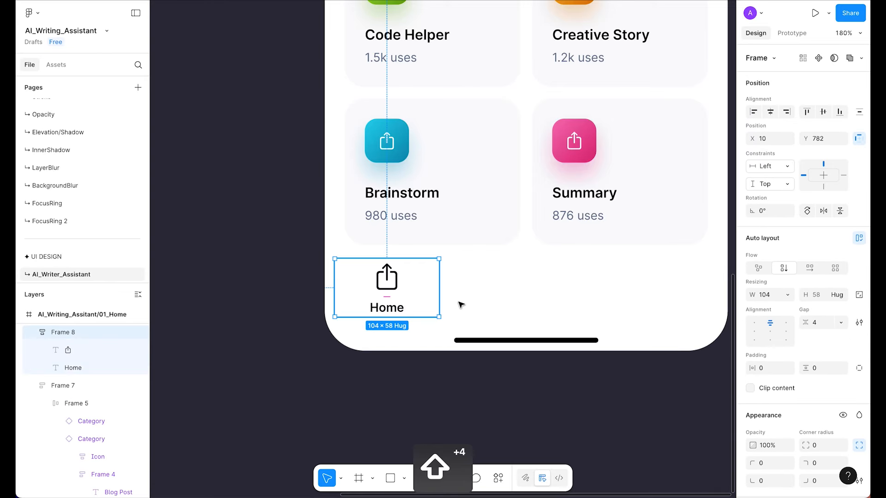
{"action": "scroll", "coordinate": [431, 388], "scroll_direction": "down", "scroll_amount": 3}
{"action": "left_click", "coordinate": [431, 388]}
- Duplicate the Home navigation item and place the copy directly beside it, to its right
{"action": "scroll", "coordinate": [409, 323], "scroll_direction": "up", "scroll_amount": 3}
{"action": "left_click", "coordinate": [408, 317]}
{"action": "left_click_drag", "start_coordinate": [408, 316], "coordinate": [523, 310]}
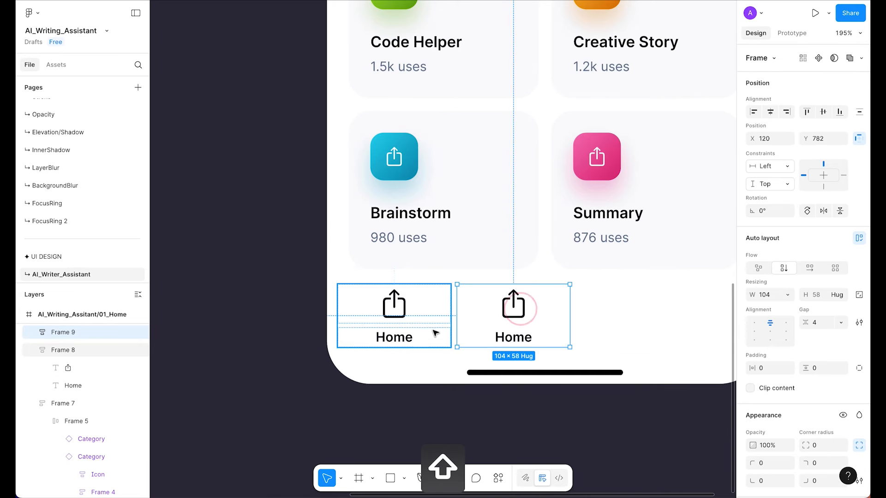
- Wrap both Home navigation items in a horizontal auto layout frame with a gap of 0
{"action": "left_click", "coordinate": [393, 323], "text": "shift"}
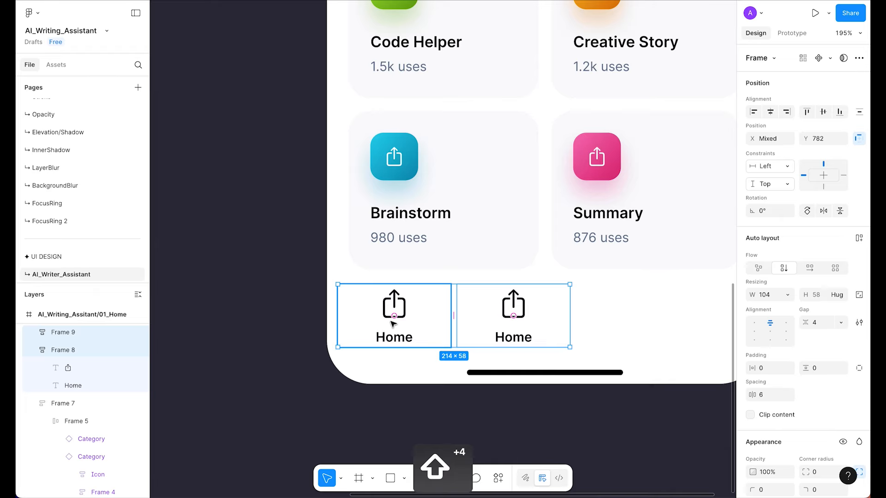
{"action": "key", "text": "shift+a"}
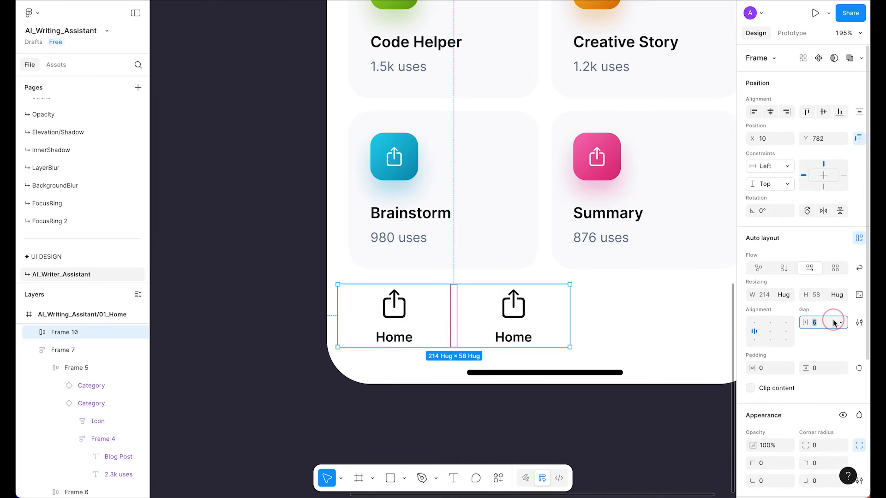
{"action": "type", "text": "0"}
{"action": "key", "text": "Return"}
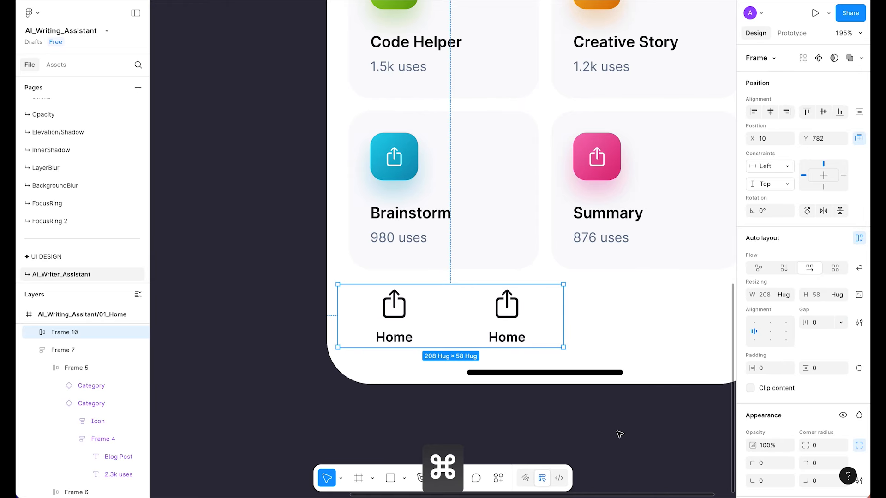
- Duplicate the second Home navigation item inside the horizontal frame to make a third item
{"action": "scroll", "coordinate": [620, 434], "scroll_direction": "down", "scroll_amount": 3}
{"action": "left_click", "coordinate": [618, 435]}
{"action": "left_click_drag", "start_coordinate": [609, 431], "coordinate": [524, 386]}
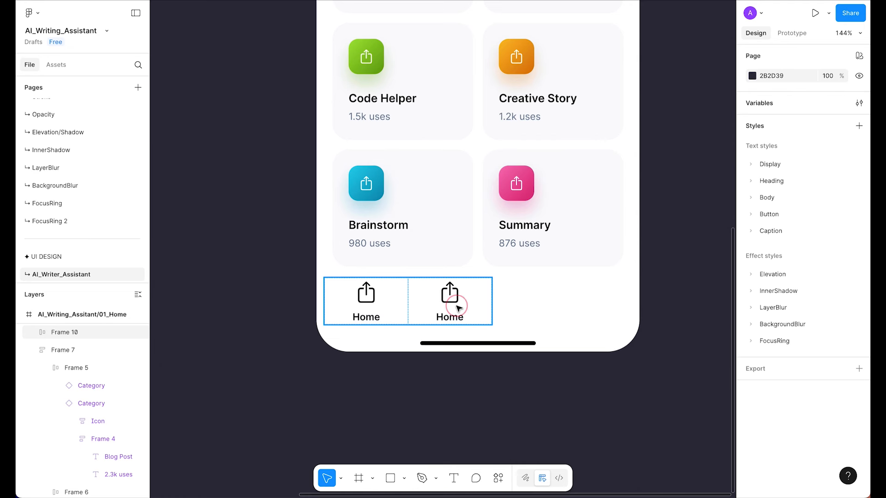
{"action": "left_click", "coordinate": [458, 308]}
{"action": "left_click", "coordinate": [459, 308]}
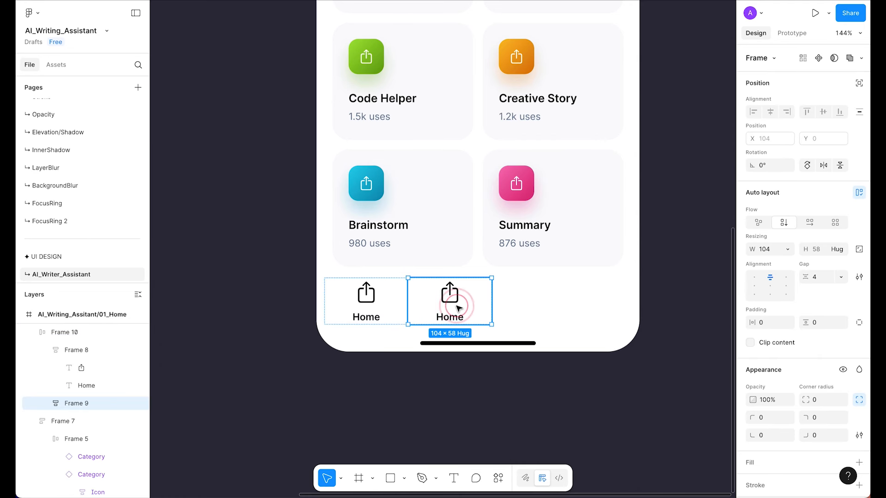
{"action": "left_click", "coordinate": [456, 305]}
{"action": "key", "text": "Escape"}
{"action": "key", "text": "super+d"}
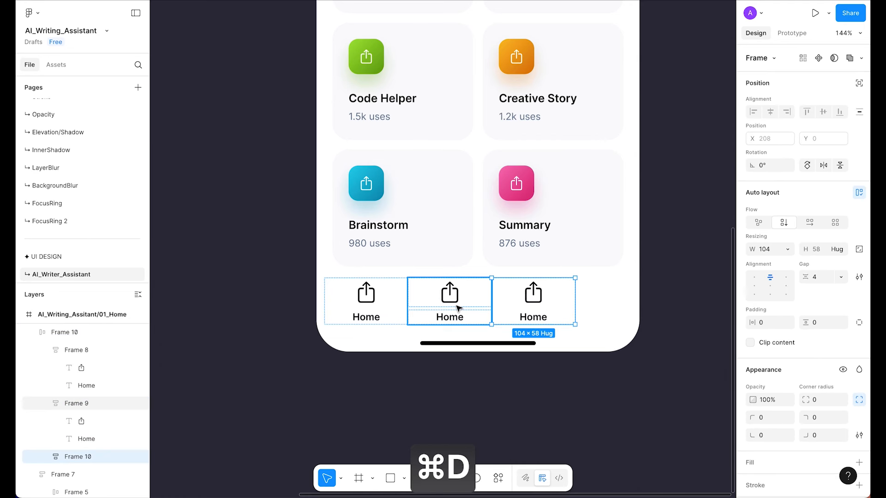
{"action": "left_click", "coordinate": [654, 446]}
- Resize the navigation frame to 362 wide starting at X 20, matching the edges of the tool cards above
{"action": "left_click", "coordinate": [512, 291]}
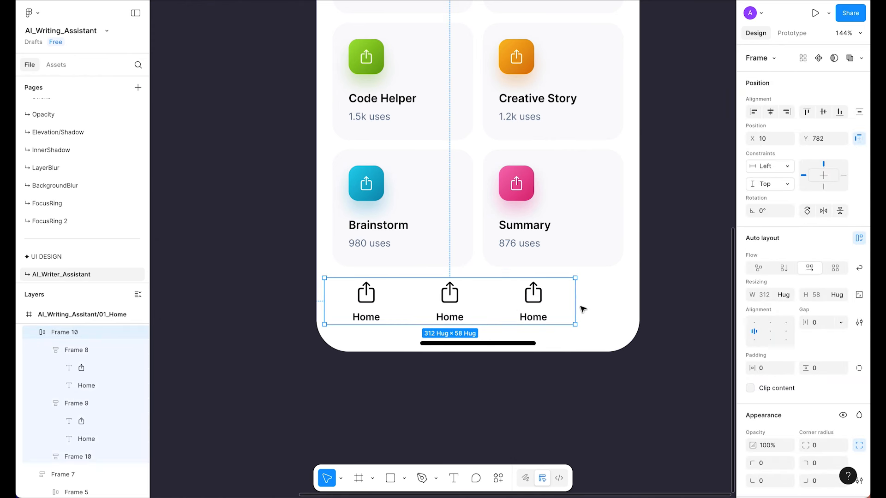
{"action": "left_click_drag", "start_coordinate": [586, 305], "coordinate": [626, 301]}
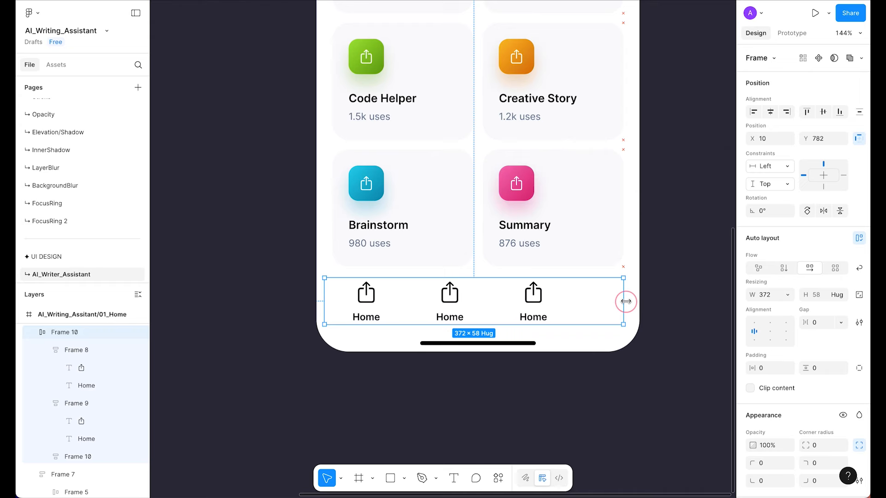
{"action": "left_click_drag", "start_coordinate": [326, 300], "coordinate": [334, 298]}
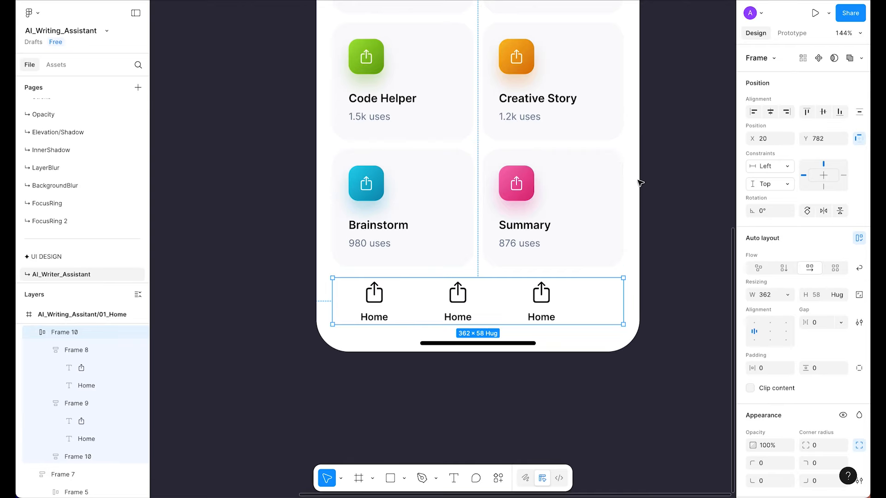
{"action": "key", "text": "alt"}
{"action": "key", "text": "alt"}
- Set the three navigation items, and the icons and labels inside them, to fill their container's width
{"action": "key", "text": "Return"}
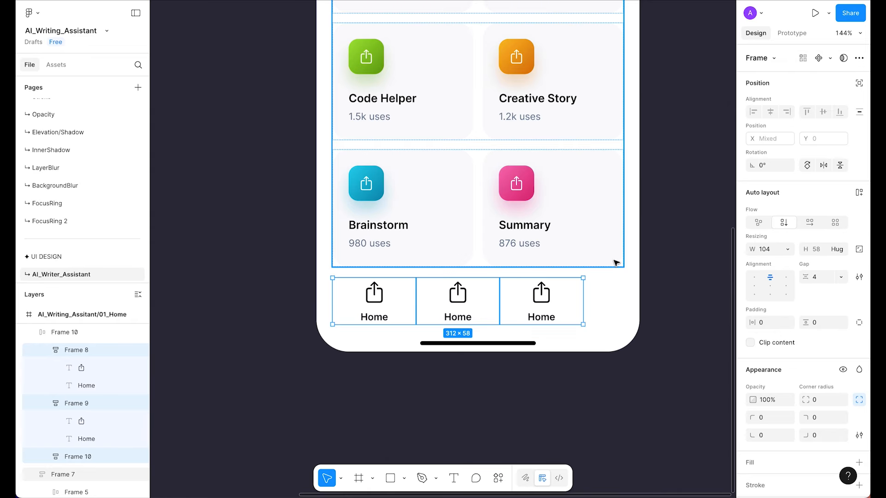
{"action": "left_click", "coordinate": [789, 250]}
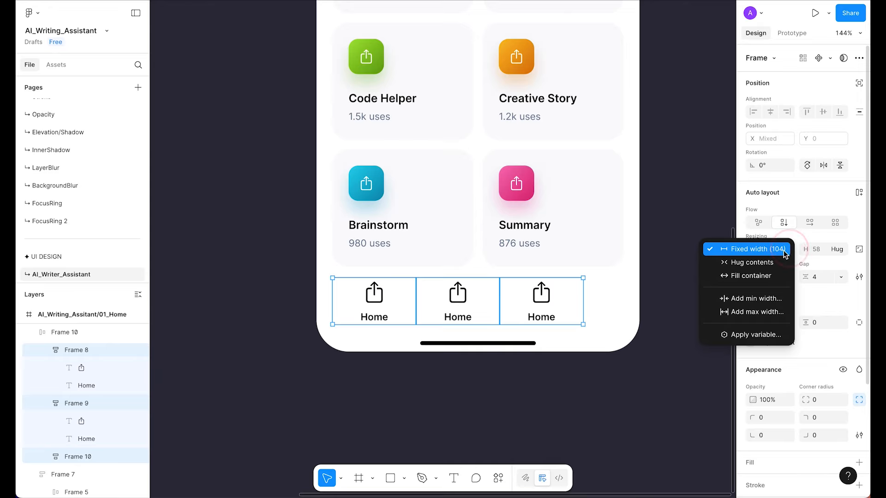
{"action": "left_click", "coordinate": [755, 274]}
{"action": "key", "text": "Return"}
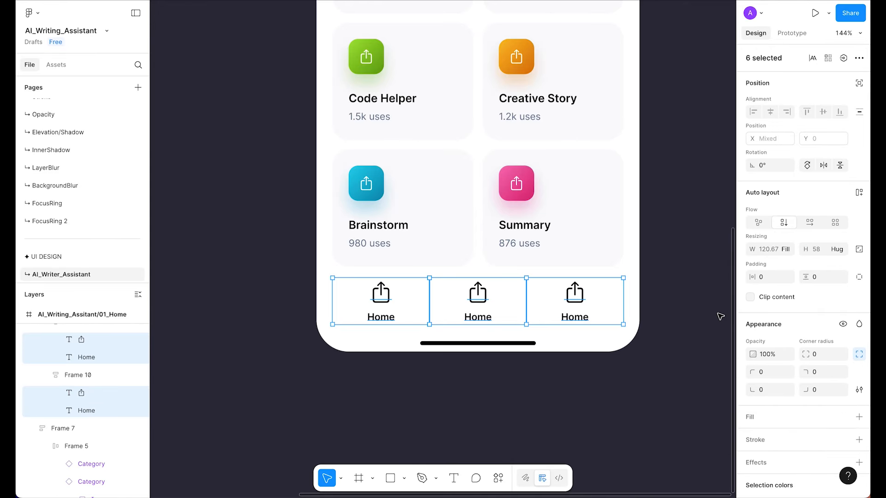
{"action": "left_click", "coordinate": [788, 251]}
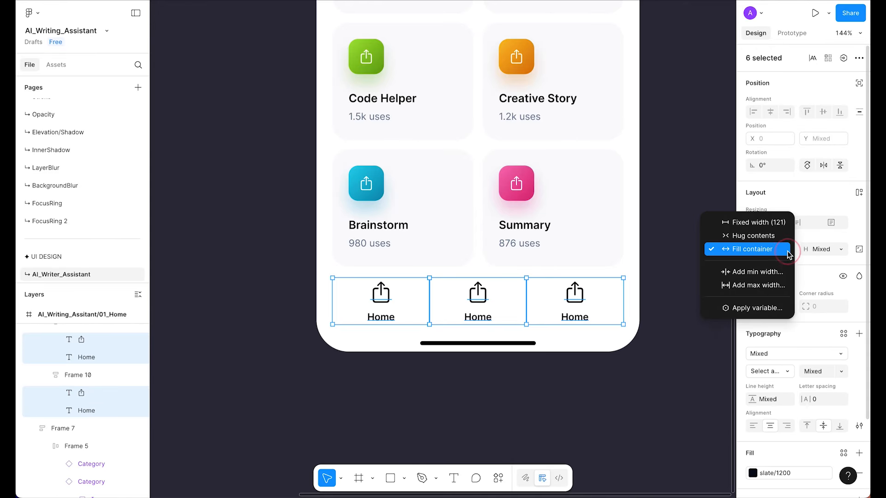
{"action": "left_click", "coordinate": [755, 250]}
{"action": "left_click", "coordinate": [687, 318]}
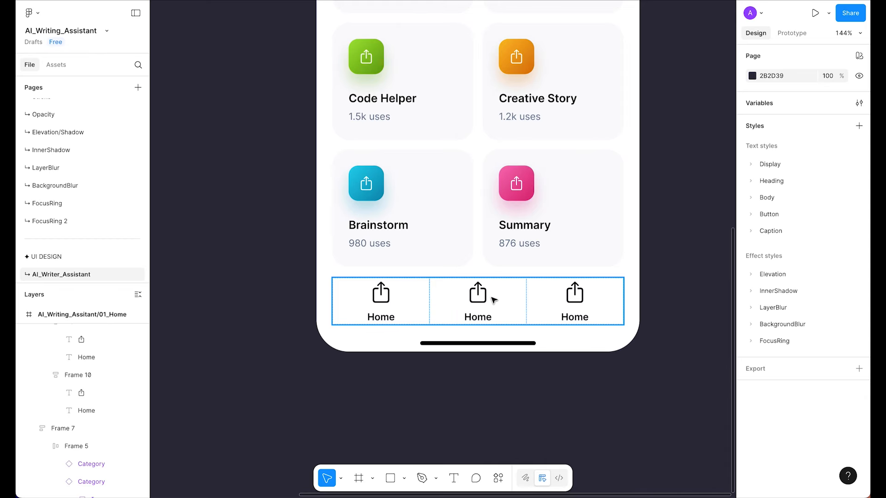
- Recolour the second and third navigation items with the slate/500 library colour
{"action": "scroll", "coordinate": [493, 299], "scroll_direction": "down", "scroll_amount": 2}
{"action": "scroll", "coordinate": [493, 299], "scroll_direction": "right", "scroll_amount": 1}
{"action": "left_click", "coordinate": [461, 266]}
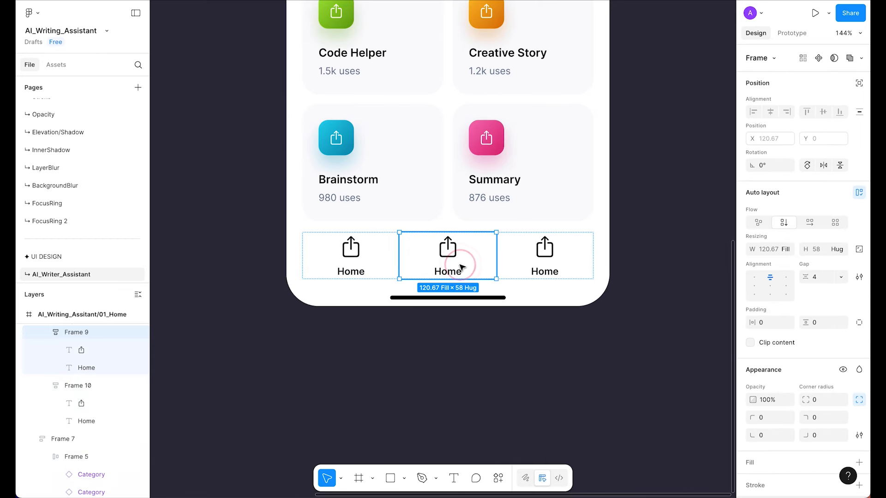
{"action": "left_click", "coordinate": [583, 259], "text": "shift"}
{"action": "scroll", "coordinate": [824, 344], "scroll_direction": "down", "scroll_amount": 3}
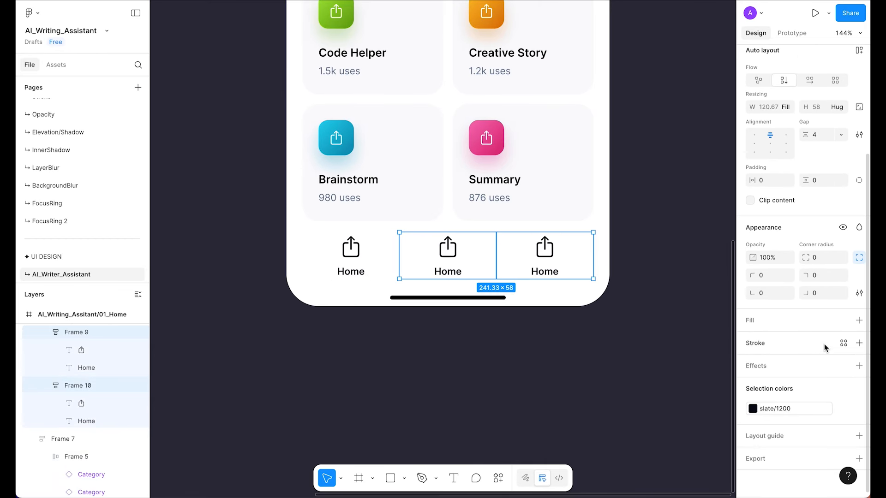
{"action": "left_click", "coordinate": [778, 411]}
{"action": "left_click", "coordinate": [699, 401]}
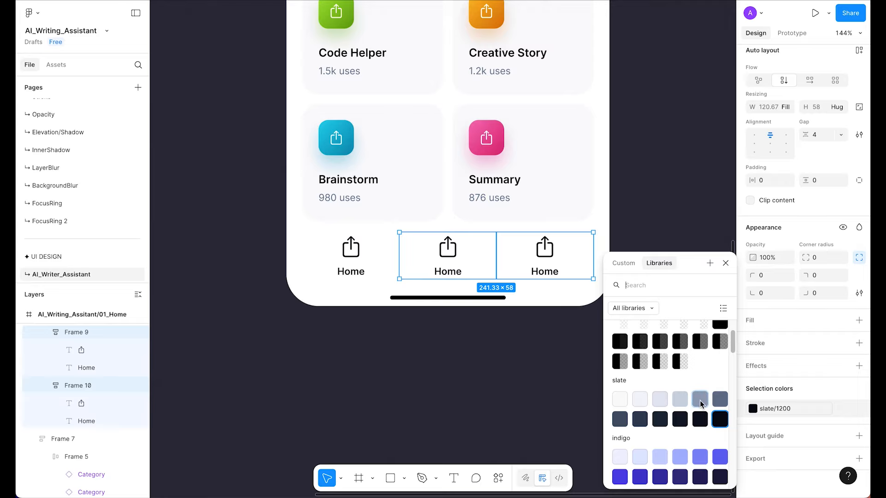
- Apply the Body/xs/medium text style to the labels of the second and third navigation items
{"action": "left_click", "coordinate": [456, 271], "text": "super"}
{"action": "left_click", "coordinate": [557, 274], "text": "shift+super"}
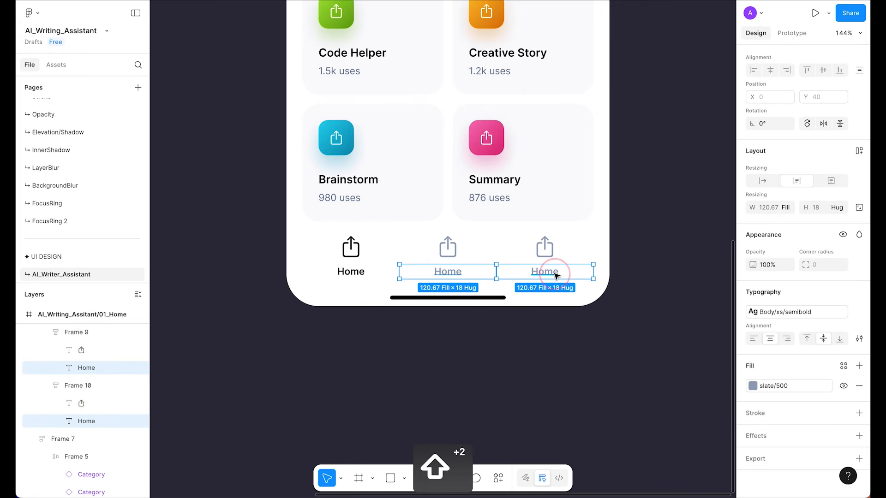
{"action": "left_click", "coordinate": [792, 312]}
{"action": "left_click", "coordinate": [656, 367]}
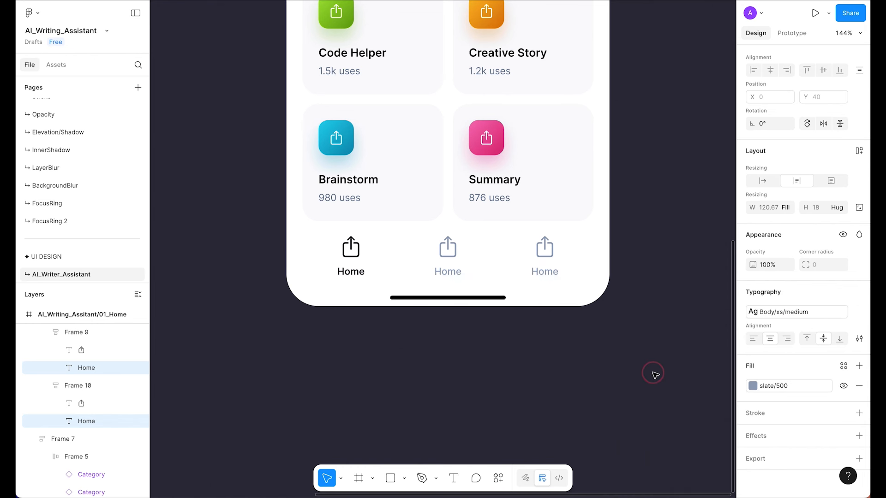
{"action": "left_click", "coordinate": [608, 356]}
- Change the second navigation label to "Chat" and the third to "History"
{"action": "left_click", "coordinate": [438, 273], "text": "super"}
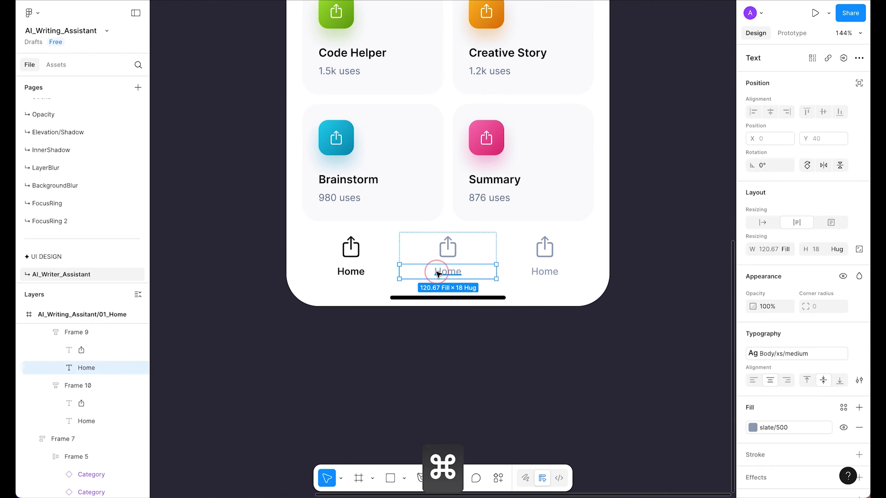
{"action": "double_click", "coordinate": [438, 273]}
{"action": "type", "text": "Chat"}
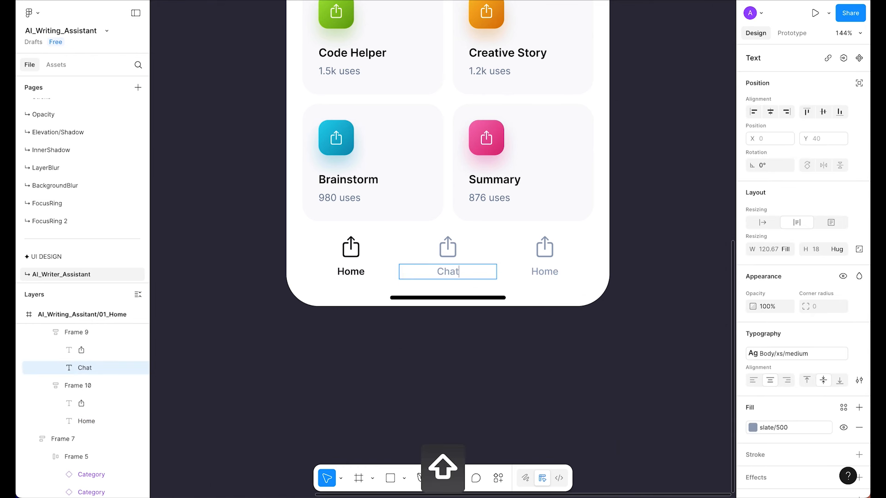
{"action": "double_click", "coordinate": [557, 271]}
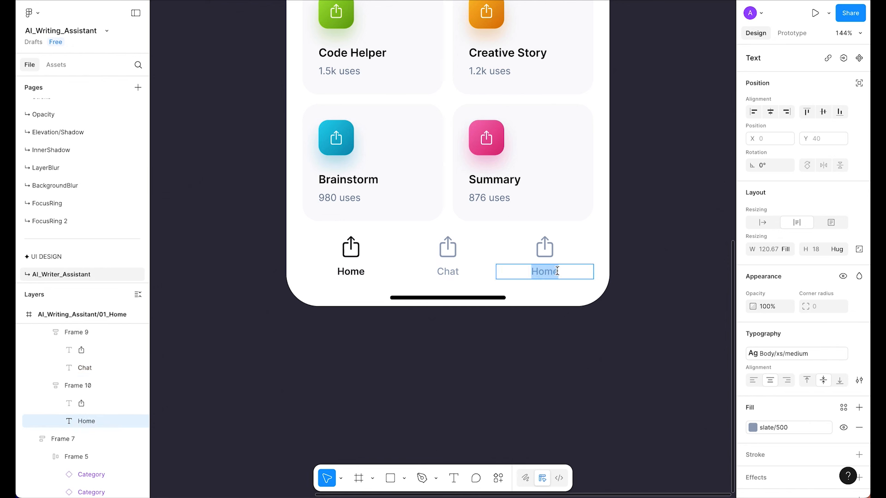
{"action": "type", "text": "History"}
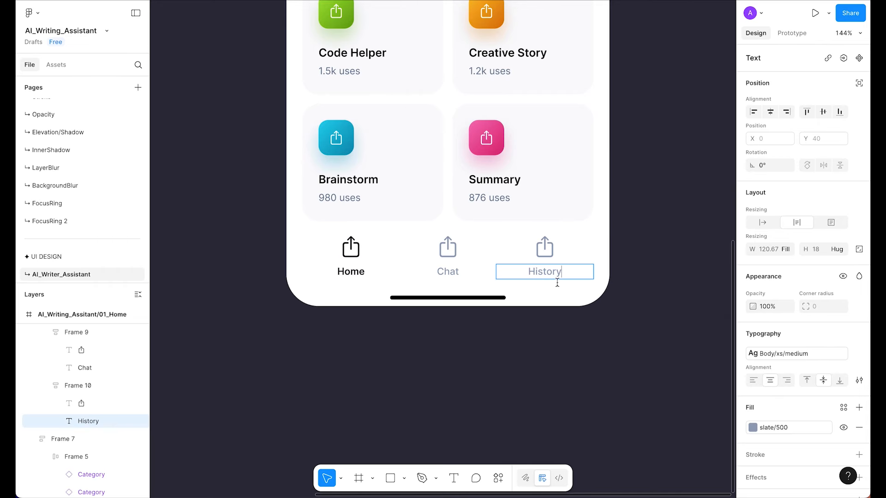
{"action": "left_click", "coordinate": [532, 327]}
{"action": "left_click", "coordinate": [532, 327]}
{"action": "scroll", "coordinate": [531, 328], "scroll_direction": "down", "scroll_amount": 5}
{"action": "scroll", "coordinate": [532, 327], "scroll_direction": "up", "scroll_amount": 3}
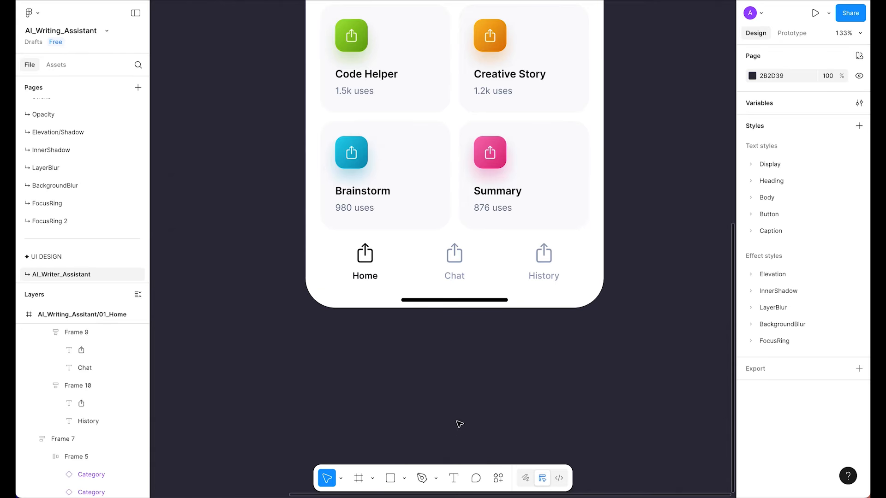
- Switch to SF Symbols, search for "spar" and copy the filled sparkles rectangle stack symbol
{"action": "left_click", "coordinate": [442, 464]}
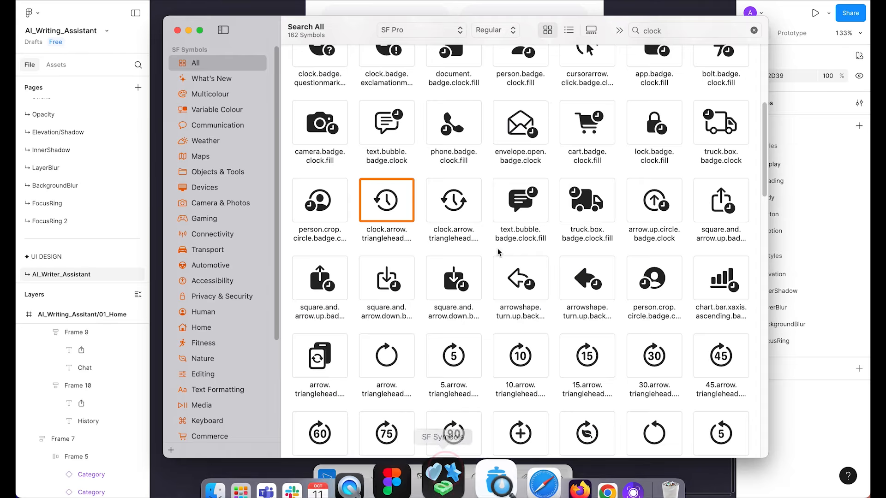
{"action": "left_click", "coordinate": [667, 33]}
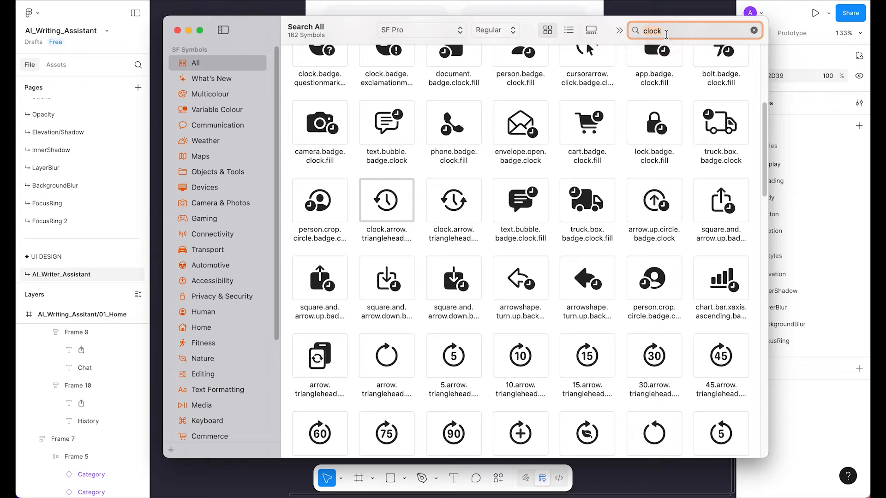
{"action": "type", "text": "spar"}
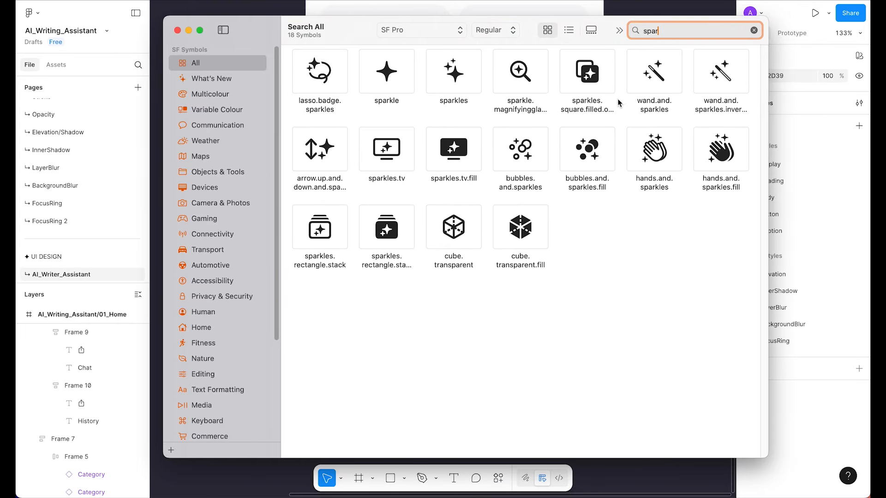
{"action": "left_click", "coordinate": [389, 232]}
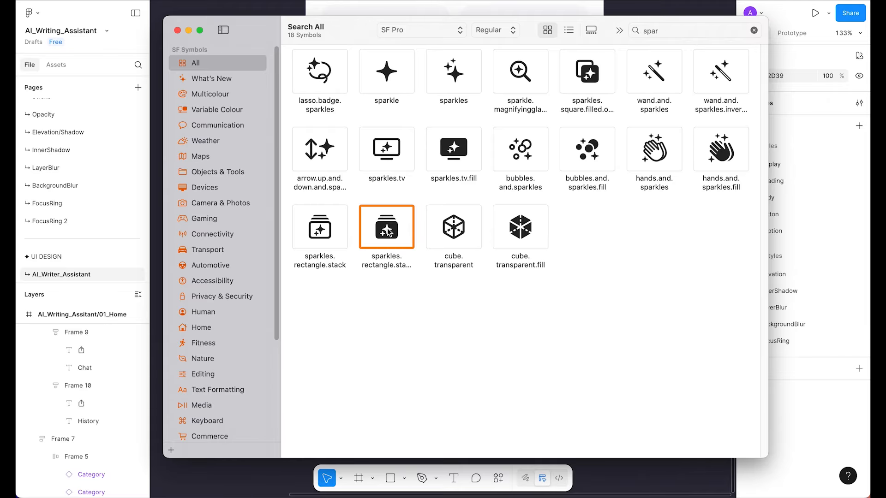
{"action": "key", "text": "super+c"}
- Back in Figma, replace the share glyph above the Home label with the copied sparkles stack symbol
{"action": "left_click", "coordinate": [605, 472]}
{"action": "left_click", "coordinate": [370, 254], "text": "super"}
{"action": "double_click", "coordinate": [366, 253]}
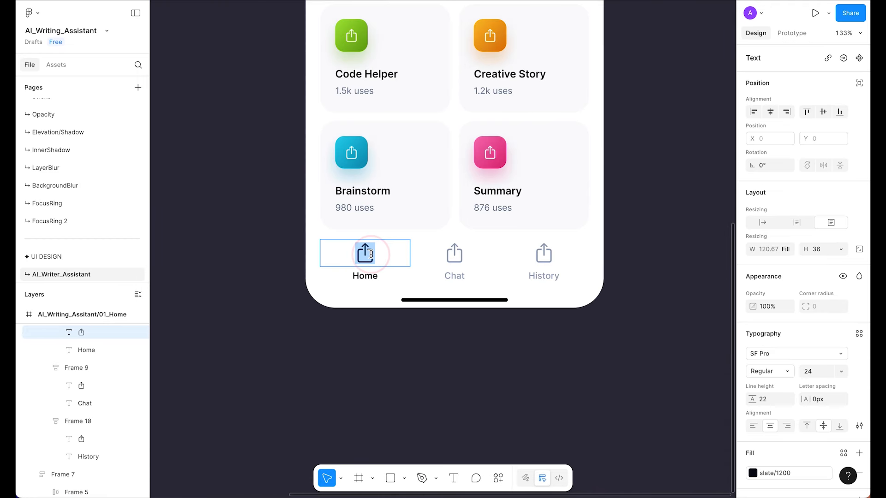
{"action": "key", "text": "super+v"}
{"action": "key", "text": "Escape"}
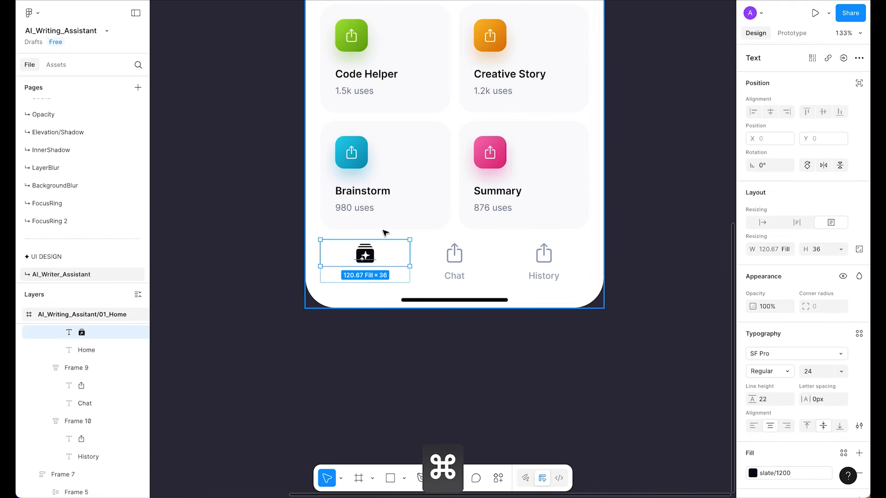
- Detach the Home icon's fill colour and make it a linear gradient with indigo/600 at the 0% stop
{"action": "scroll", "coordinate": [838, 404], "scroll_direction": "down", "scroll_amount": 3}
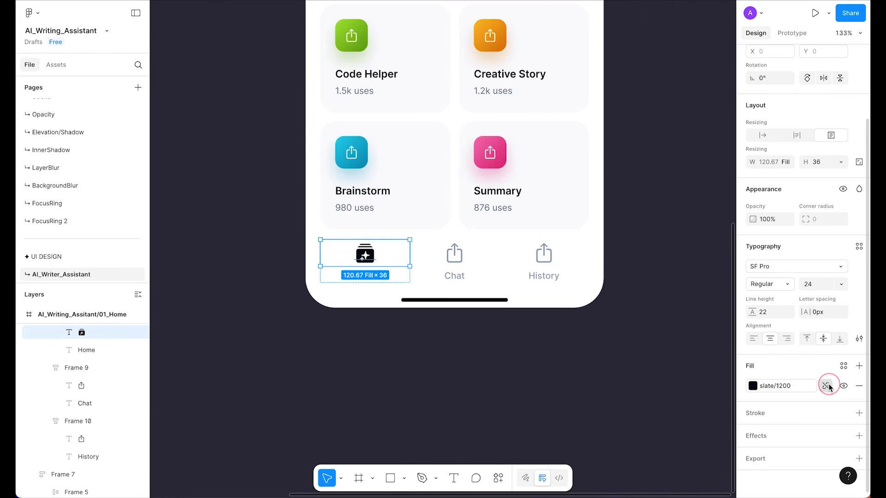
{"action": "left_click", "coordinate": [827, 386]}
{"action": "left_click", "coordinate": [753, 386]}
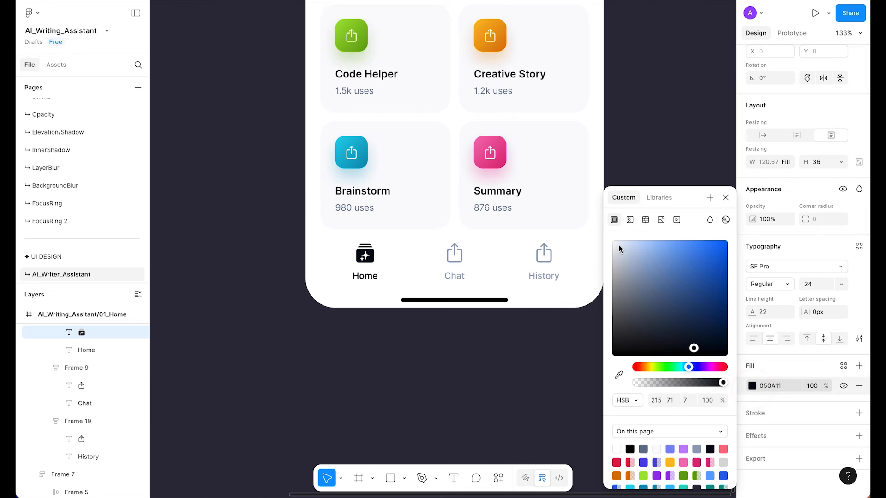
{"action": "left_click", "coordinate": [629, 221]}
{"action": "left_click", "coordinate": [651, 319]}
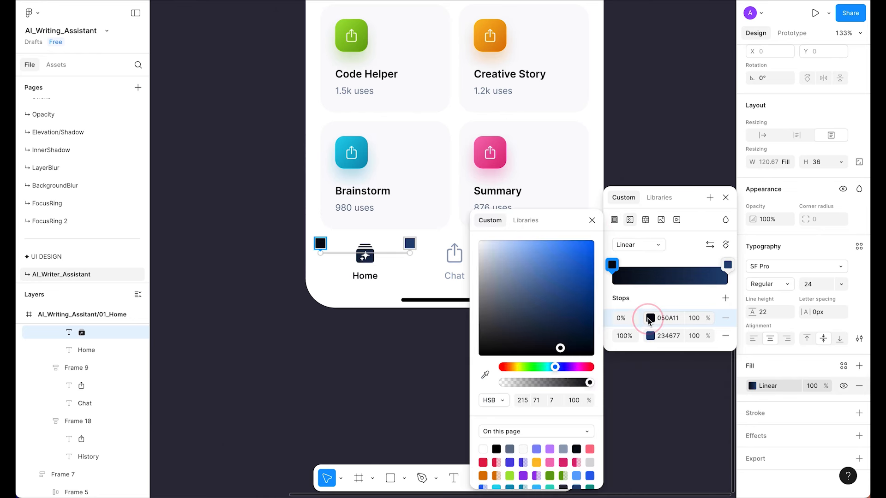
{"action": "left_click", "coordinate": [524, 225]}
{"action": "scroll", "coordinate": [564, 327], "scroll_direction": "down", "scroll_amount": 5}
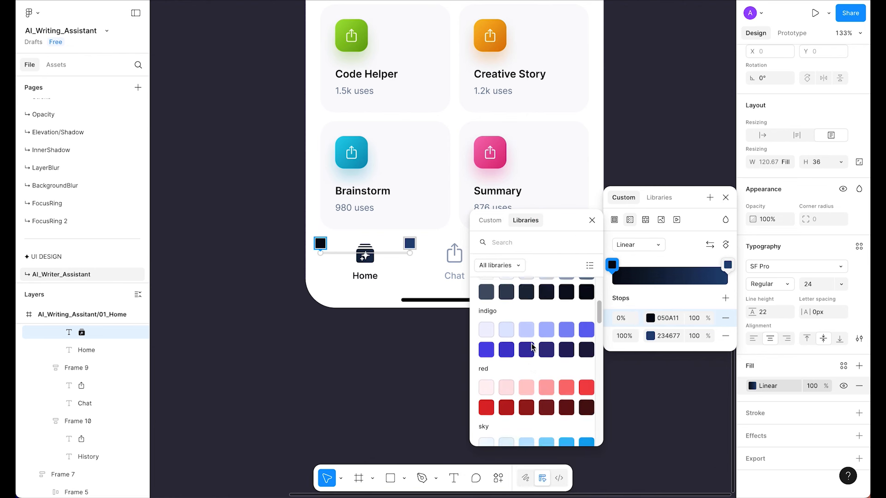
{"action": "left_click", "coordinate": [586, 313]}
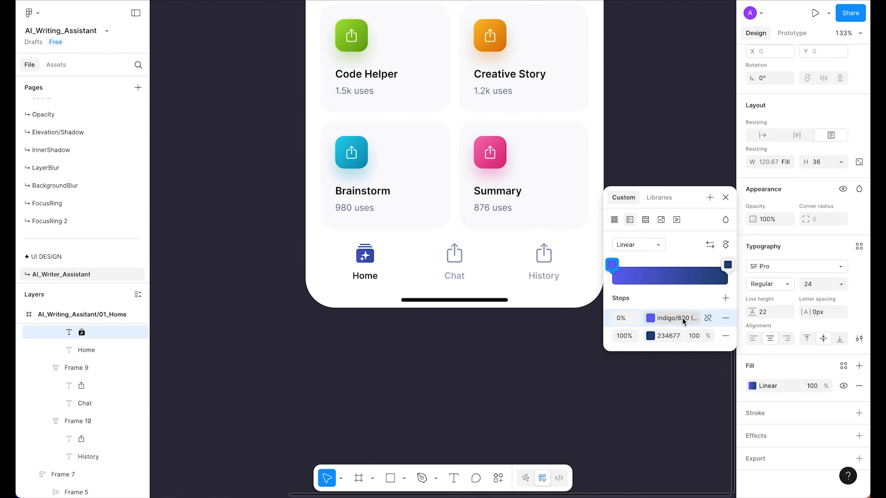
- Set the 100% stop of the Home icon's gradient to the purple/600 library colour
{"action": "left_click", "coordinate": [650, 336]}
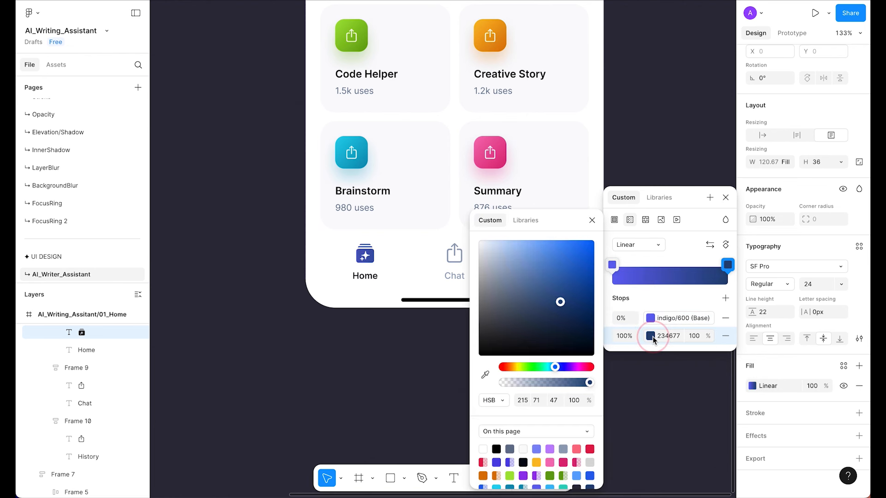
{"action": "left_click", "coordinate": [531, 221]}
{"action": "scroll", "coordinate": [533, 351], "scroll_direction": "down", "scroll_amount": 10}
{"action": "scroll", "coordinate": [533, 352], "scroll_direction": "down", "scroll_amount": 10}
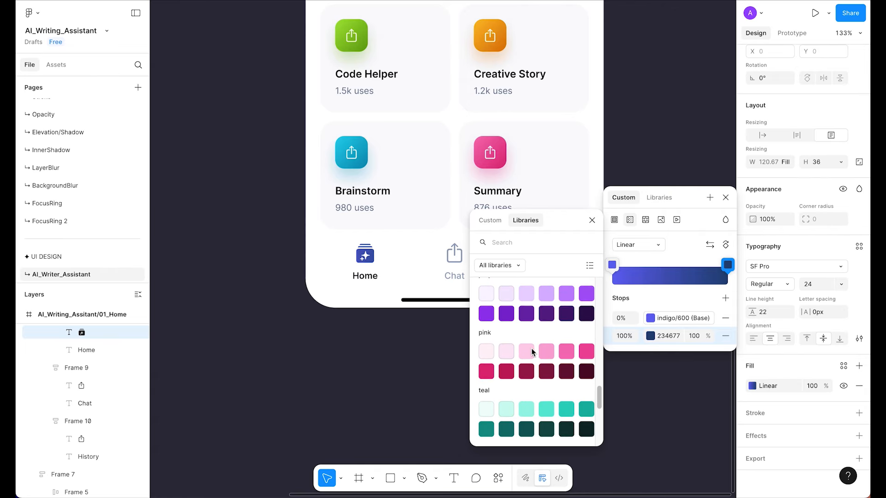
{"action": "scroll", "coordinate": [540, 346], "scroll_direction": "up", "scroll_amount": 1}
{"action": "left_click", "coordinate": [584, 306]}
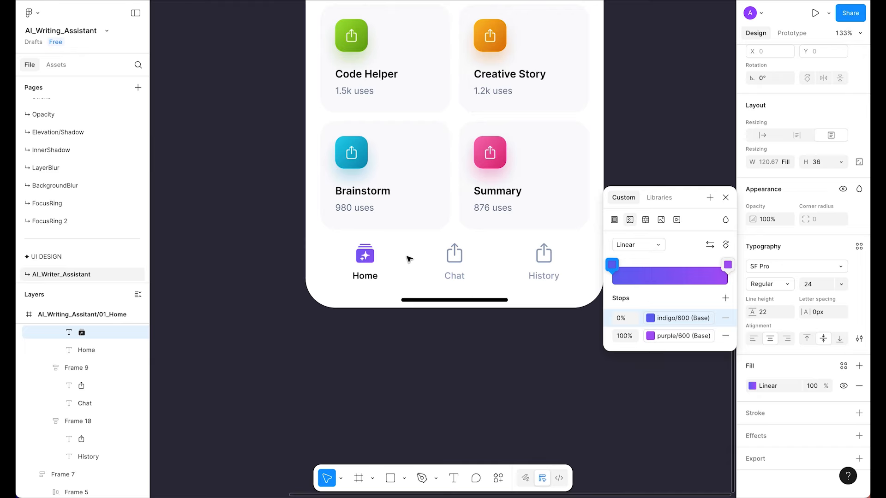
- Shorten the Home icon's linear gradient to the width of the glyph and rotate it to run vertically
{"action": "left_click", "coordinate": [372, 258]}
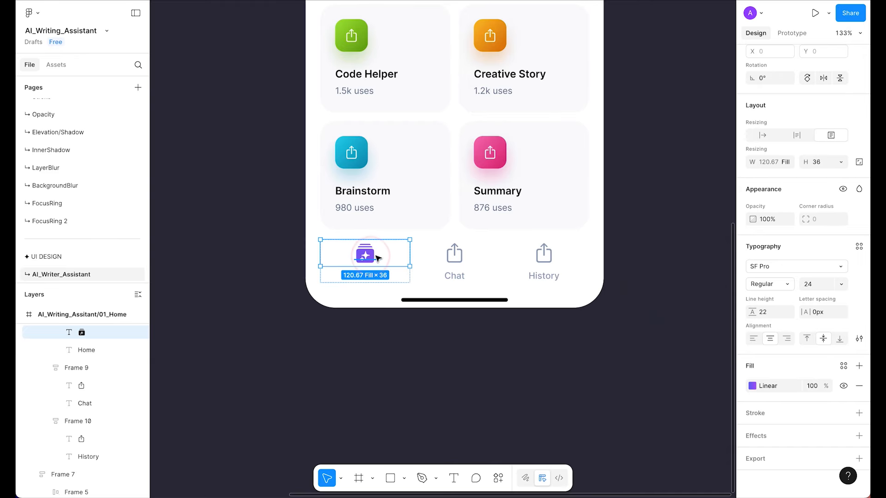
{"action": "left_click", "coordinate": [753, 386]}
{"action": "left_click_drag", "start_coordinate": [409, 253], "coordinate": [379, 252]}
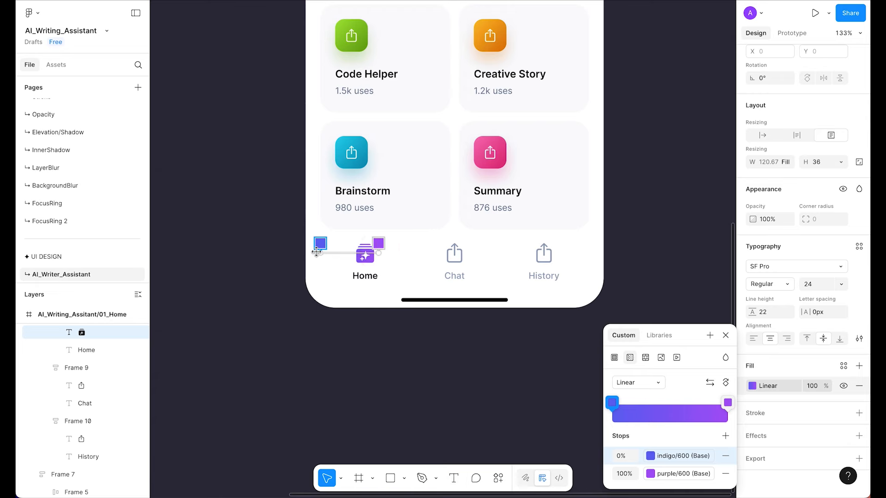
{"action": "left_click_drag", "start_coordinate": [321, 253], "coordinate": [353, 251]}
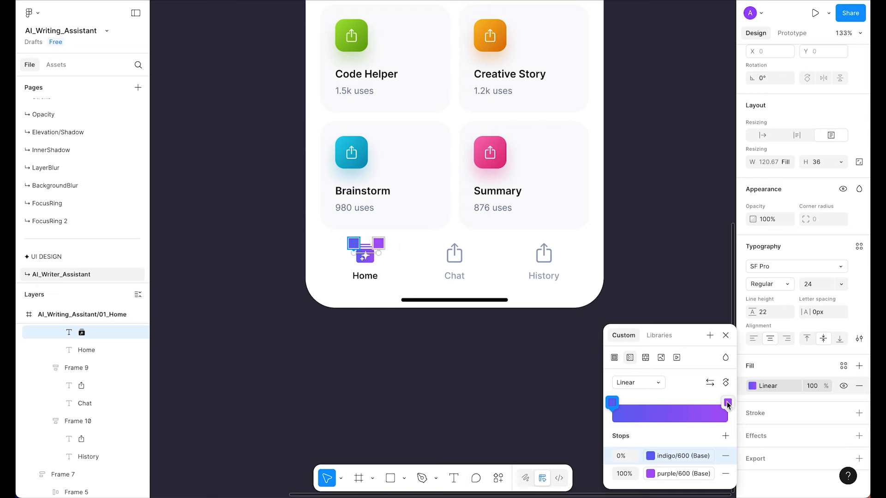
{"action": "left_click", "coordinate": [726, 385]}
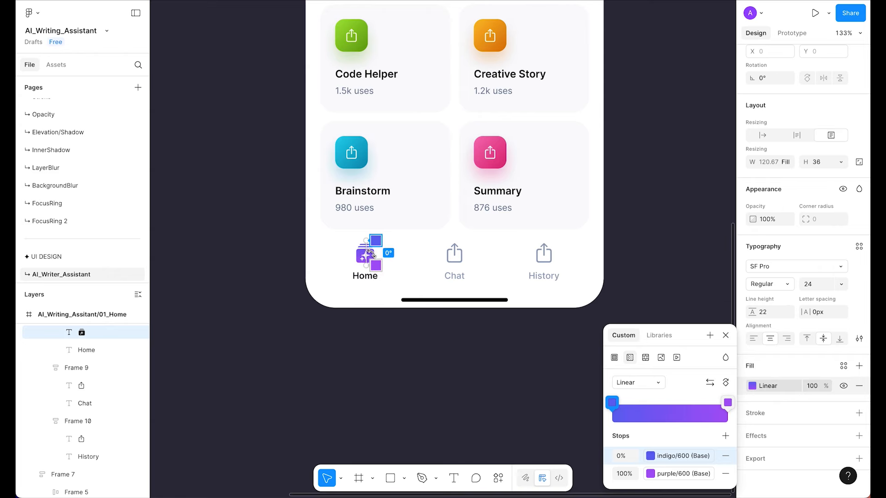
{"action": "left_click_drag", "start_coordinate": [364, 241], "coordinate": [374, 264]}
{"action": "left_click", "coordinate": [374, 350]}
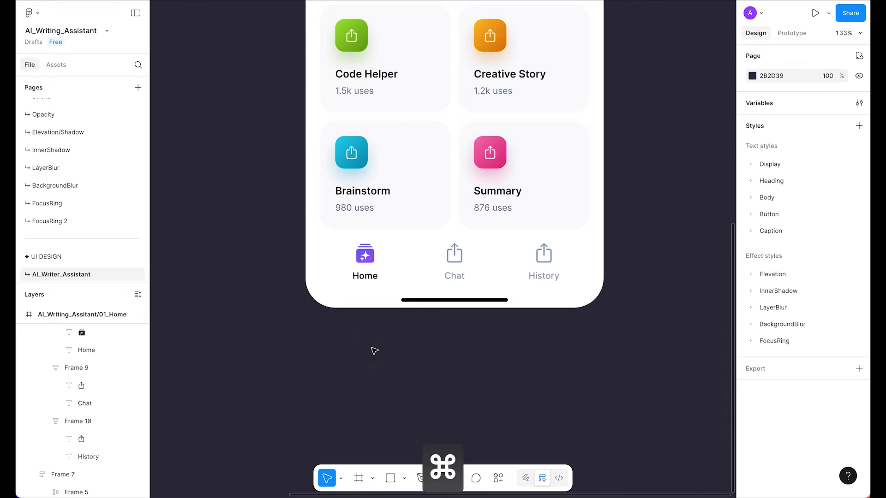
- Save the design file after inspecting the bottom navigation bar up close
{"action": "scroll", "coordinate": [374, 350], "scroll_direction": "up", "scroll_amount": 3}
{"action": "scroll", "coordinate": [379, 369], "scroll_direction": "down", "scroll_amount": 2}
{"action": "scroll", "coordinate": [415, 386], "scroll_direction": "left", "scroll_amount": 2}
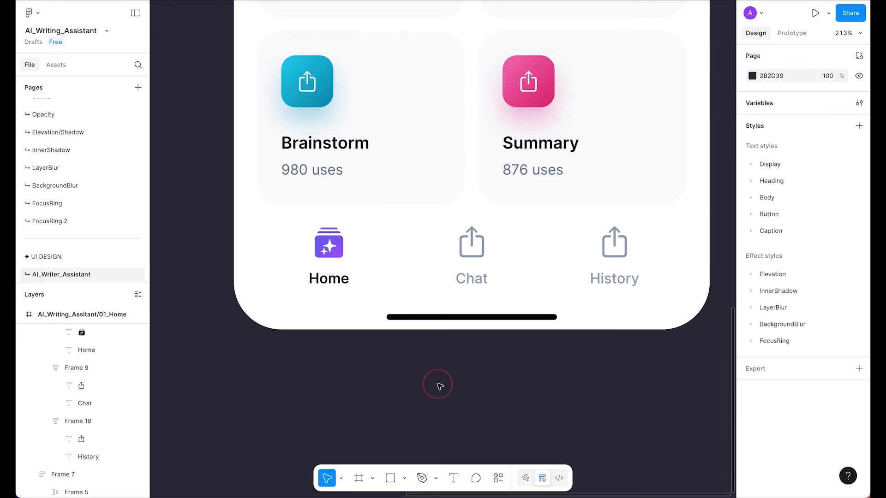
{"action": "scroll", "coordinate": [439, 386], "scroll_direction": "down", "scroll_amount": 4}
{"action": "scroll", "coordinate": [444, 385], "scroll_direction": "up", "scroll_amount": 4}
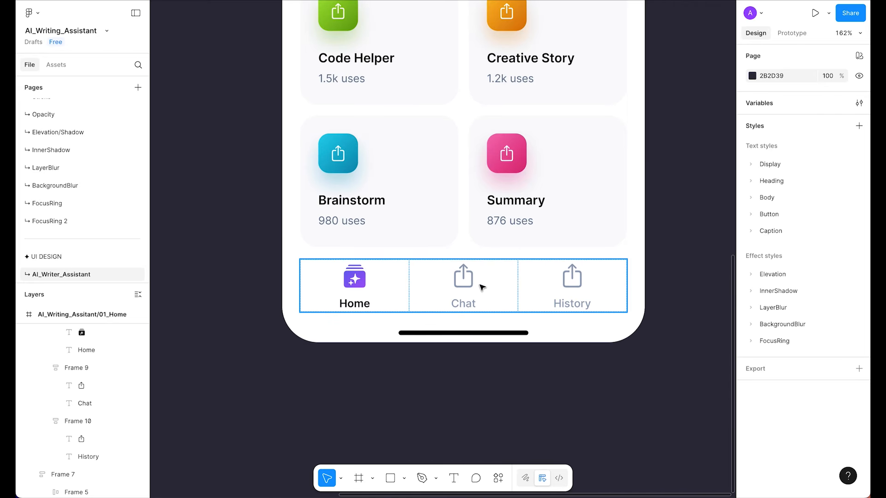
{"action": "key", "text": "super+s"}
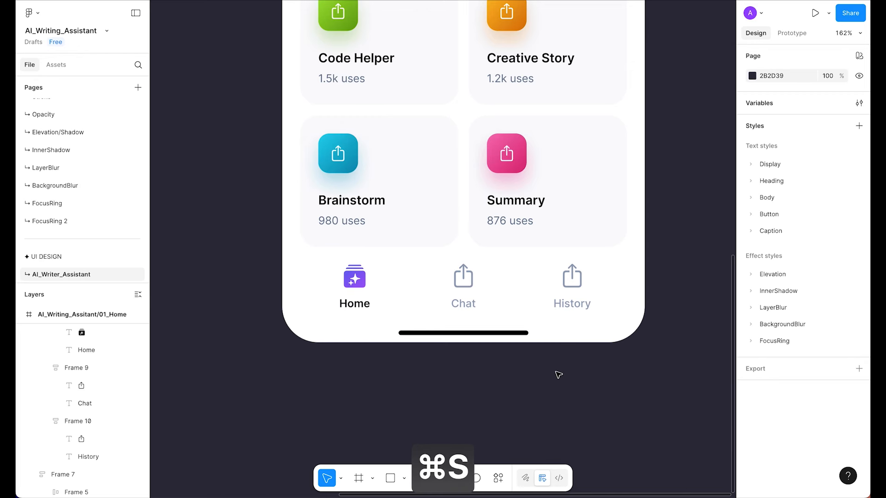
- Switch to SF Symbols and copy the bubble.left.and.bubble.right symbol from the "bubble" search
{"action": "scroll", "coordinate": [552, 372], "scroll_direction": "down", "scroll_amount": 1}
{"action": "scroll", "coordinate": [550, 372], "scroll_direction": "up", "scroll_amount": 2}
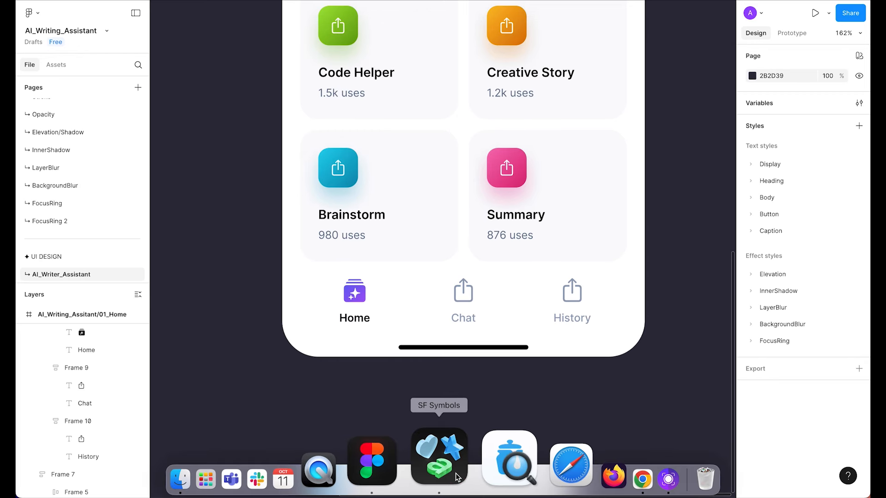
{"action": "left_click", "coordinate": [432, 481]}
{"action": "left_click", "coordinate": [680, 34]}
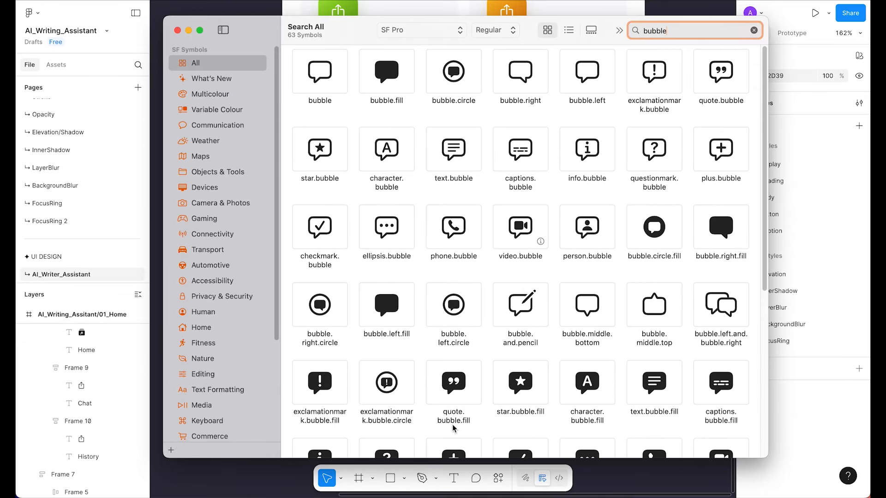
{"action": "scroll", "coordinate": [603, 286], "scroll_direction": "down", "scroll_amount": 3}
{"action": "left_click", "coordinate": [716, 189]}
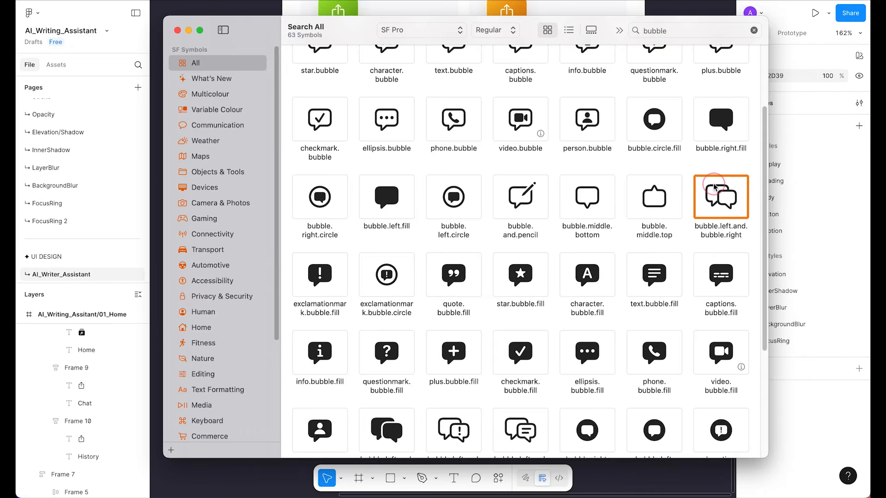
{"action": "right_click", "coordinate": [715, 203]}
{"action": "left_click", "coordinate": [733, 205]}
- Back in Figma, replace the share glyph above the Chat label with the copied double bubble symbol
{"action": "left_click", "coordinate": [699, 469]}
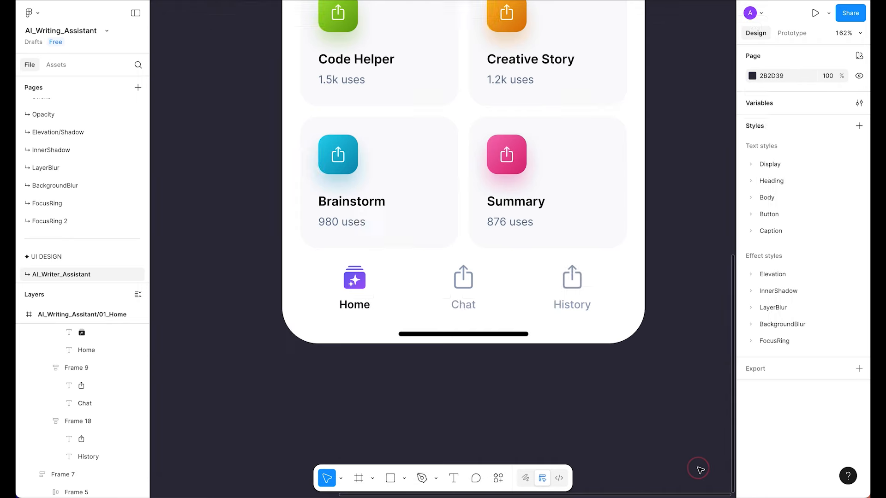
{"action": "double_click", "coordinate": [470, 287], "text": "super"}
{"action": "key", "text": "super+v"}
{"action": "left_click", "coordinate": [587, 374]}
- Switch to SF Symbols, search for "clock" and copy the outlined clock symbol with the counterclockwise arrow
{"action": "scroll", "coordinate": [587, 375], "scroll_direction": "up", "scroll_amount": 1}
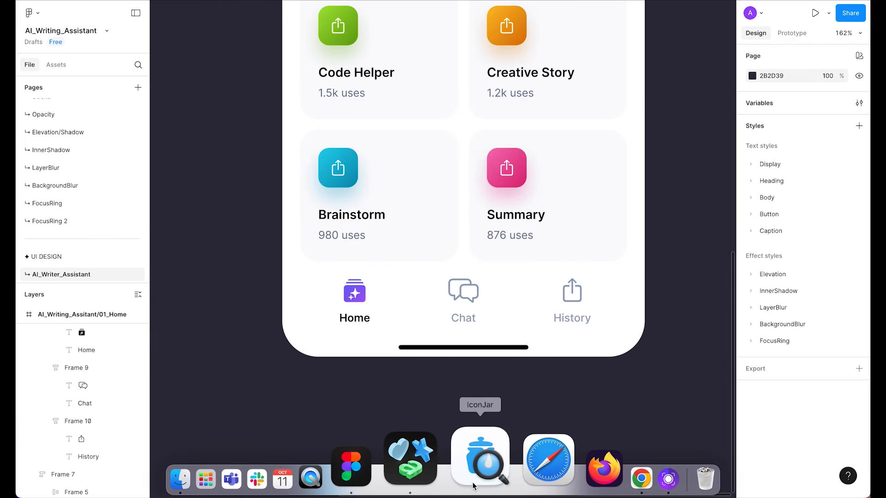
{"action": "left_click", "coordinate": [438, 457]}
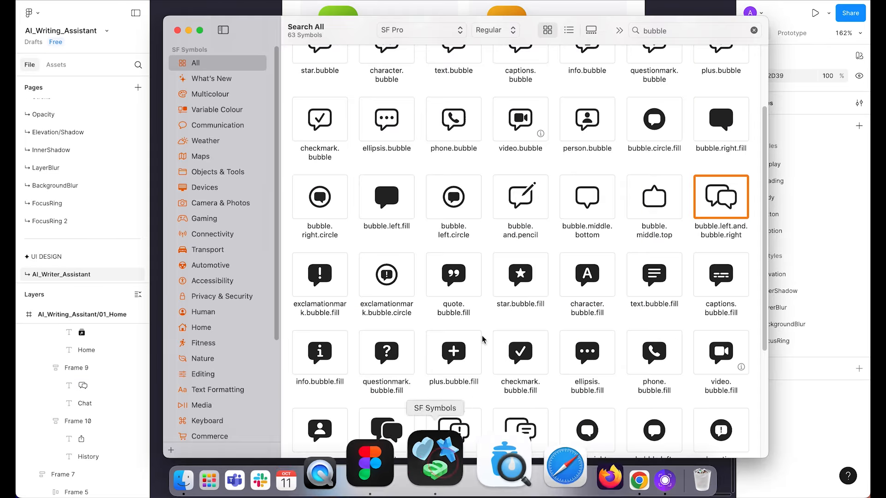
{"action": "double_click", "coordinate": [668, 31]}
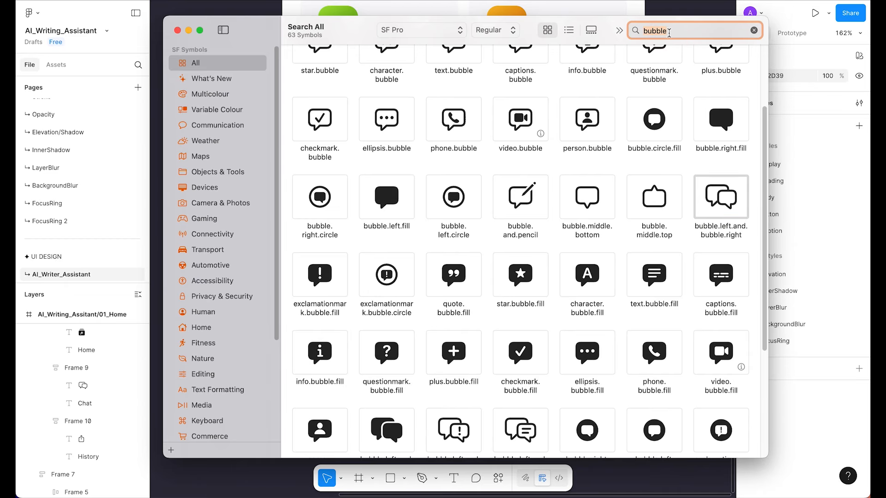
{"action": "type", "text": "clock"}
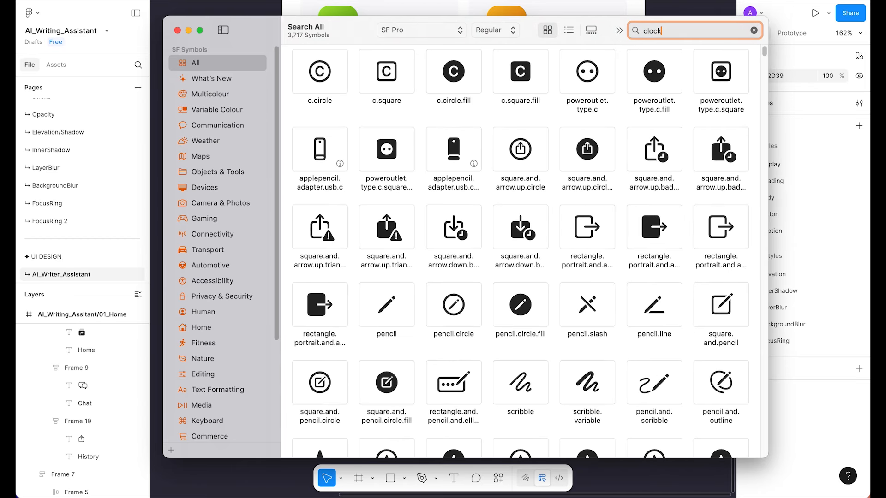
{"action": "scroll", "coordinate": [350, 330], "scroll_direction": "down", "scroll_amount": 5}
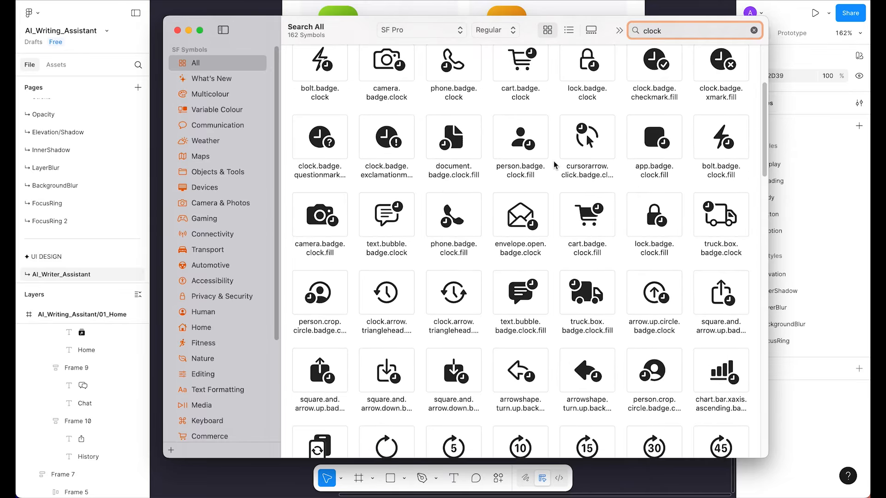
{"action": "right_click", "coordinate": [385, 261]}
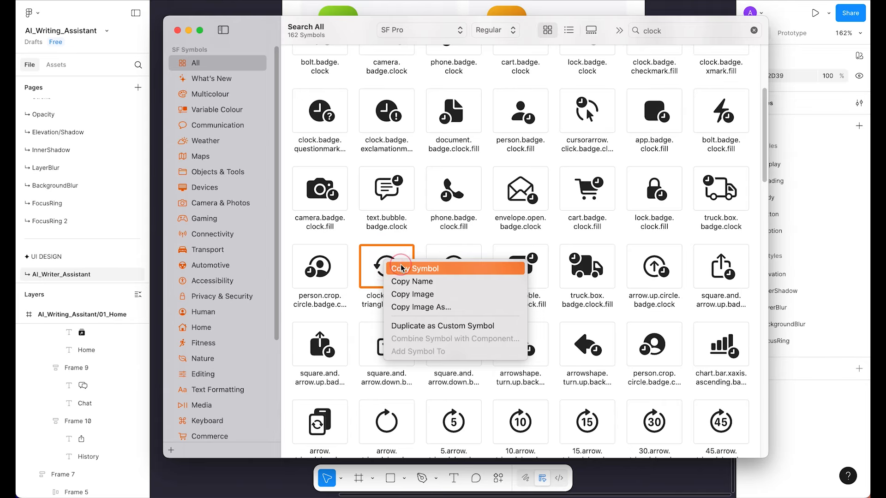
{"action": "left_click", "coordinate": [418, 263]}
- Back in Figma, replace the share glyph above the History label with the copied clock arrow symbol
{"action": "left_click", "coordinate": [626, 489]}
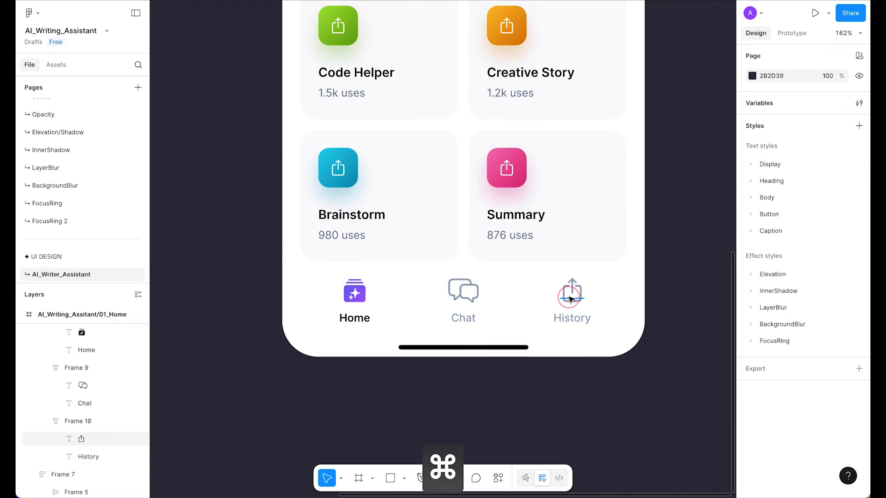
{"action": "double_click", "coordinate": [570, 297], "text": "super"}
{"action": "key", "text": "super+v"}
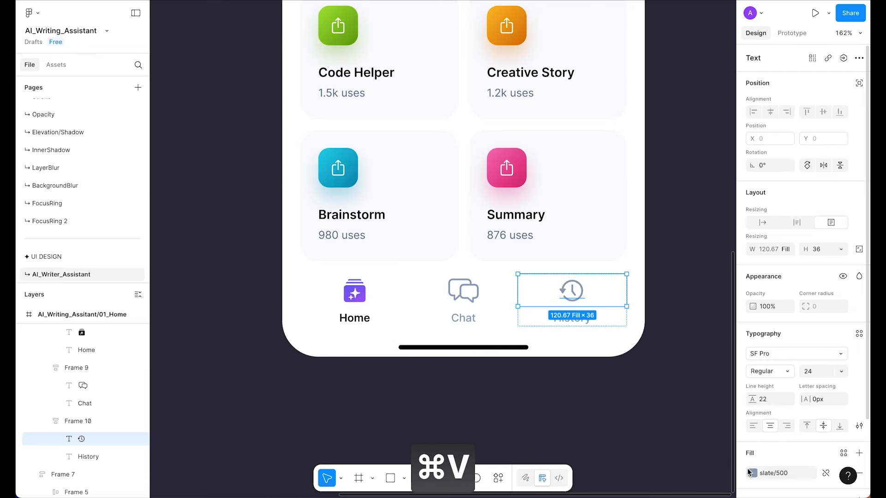
{"action": "left_click", "coordinate": [696, 394]}
- Review the home screen and check how the bottom navigation bar sits between the tool cards and the home indicator
{"action": "scroll", "coordinate": [697, 397], "scroll_direction": "down", "scroll_amount": 5}
{"action": "scroll", "coordinate": [658, 143], "scroll_direction": "right", "scroll_amount": 3}
{"action": "scroll", "coordinate": [659, 142], "scroll_direction": "up", "scroll_amount": 1}
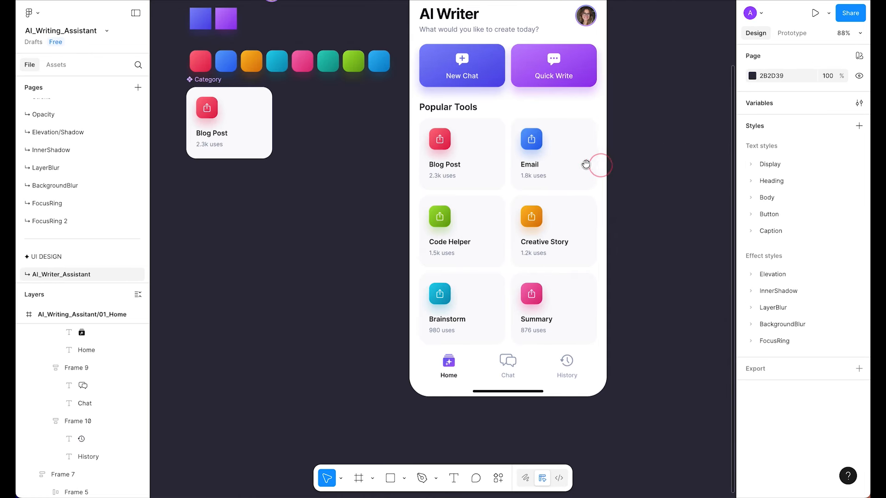
{"action": "scroll", "coordinate": [517, 139], "scroll_direction": "up", "scroll_amount": 5, "text": "super"}
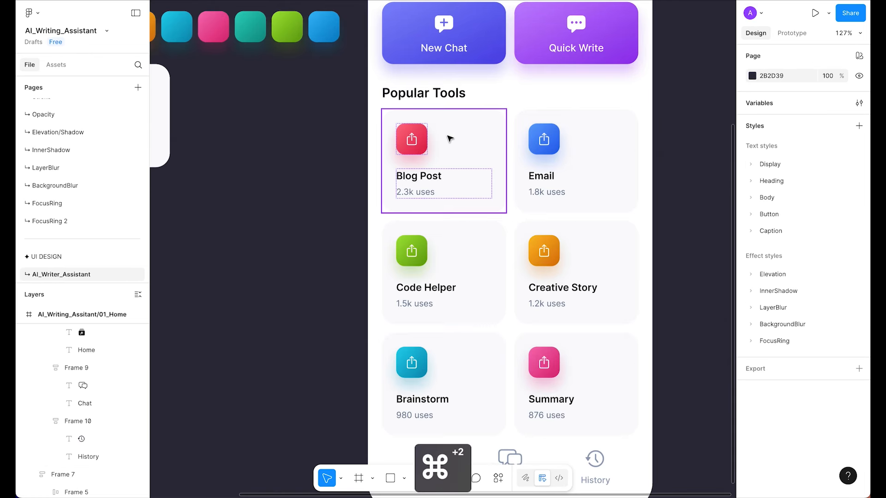
{"action": "scroll", "coordinate": [449, 139], "scroll_direction": "up", "scroll_amount": 2}
{"action": "left_click_drag", "start_coordinate": [474, 134], "coordinate": [439, 127]}
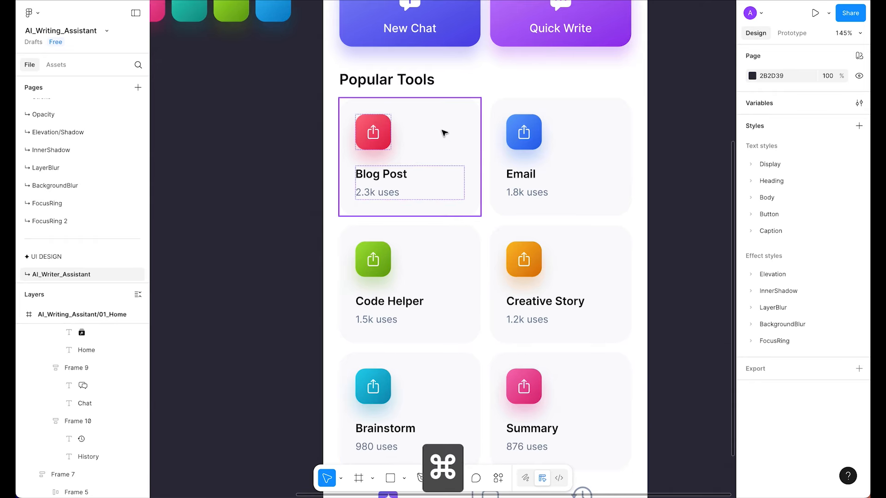
{"action": "scroll", "coordinate": [455, 170], "scroll_direction": "down", "scroll_amount": 5}
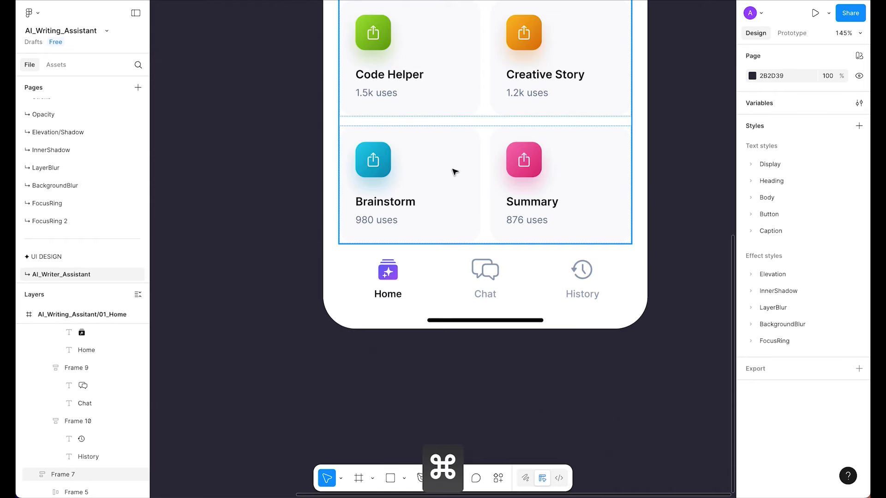
{"action": "left_click", "coordinate": [584, 275]}
{"action": "left_click_drag", "start_coordinate": [591, 276], "coordinate": [591, 275]}
{"action": "left_click", "coordinate": [572, 314], "text": "shift"}
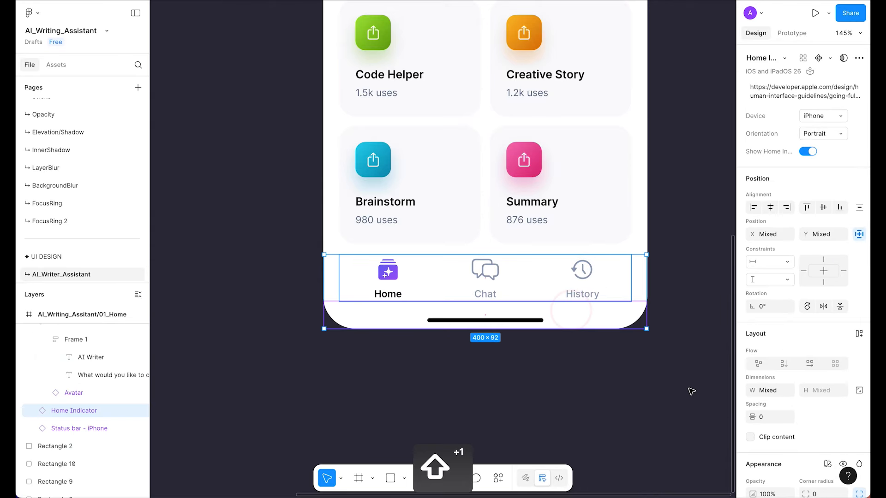
{"action": "left_click", "coordinate": [658, 389]}
{"action": "left_click", "coordinate": [521, 271]}
{"action": "scroll", "coordinate": [533, 253], "scroll_direction": "up", "scroll_amount": 2}
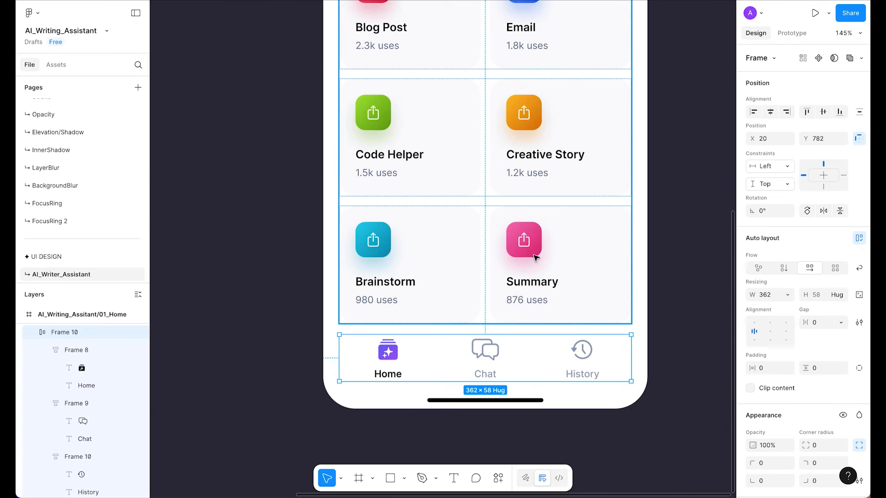
- Switch to SF Symbols, search for "page" and copy the richtext.page symbol
{"action": "scroll", "coordinate": [481, 263], "scroll_direction": "down", "scroll_amount": 5}
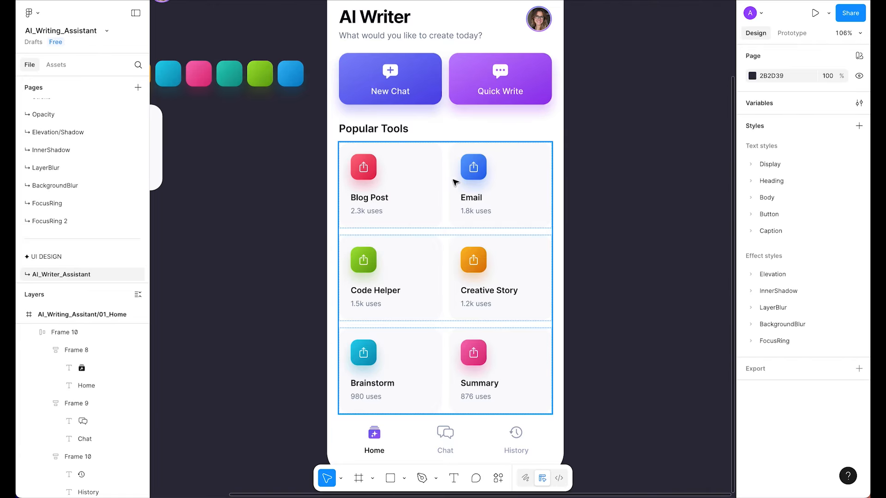
{"action": "scroll", "coordinate": [342, 198], "scroll_direction": "up", "scroll_amount": 5}
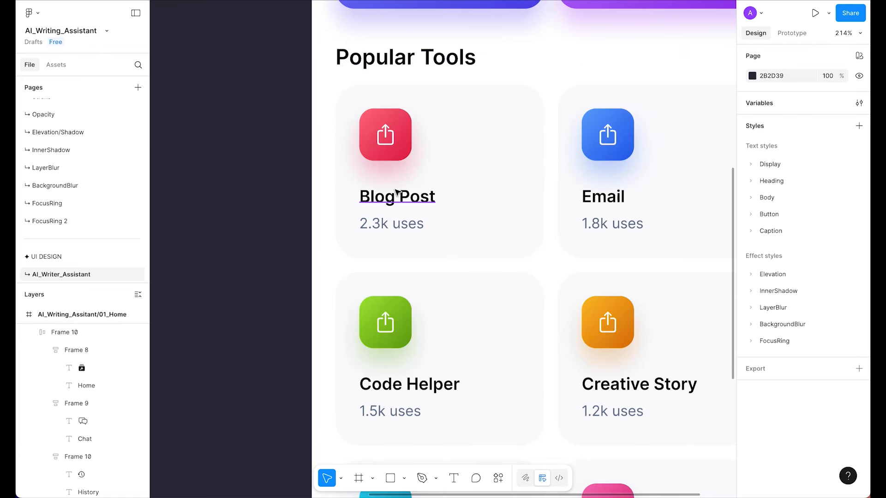
{"action": "scroll", "coordinate": [470, 165], "scroll_direction": "right", "scroll_amount": 3}
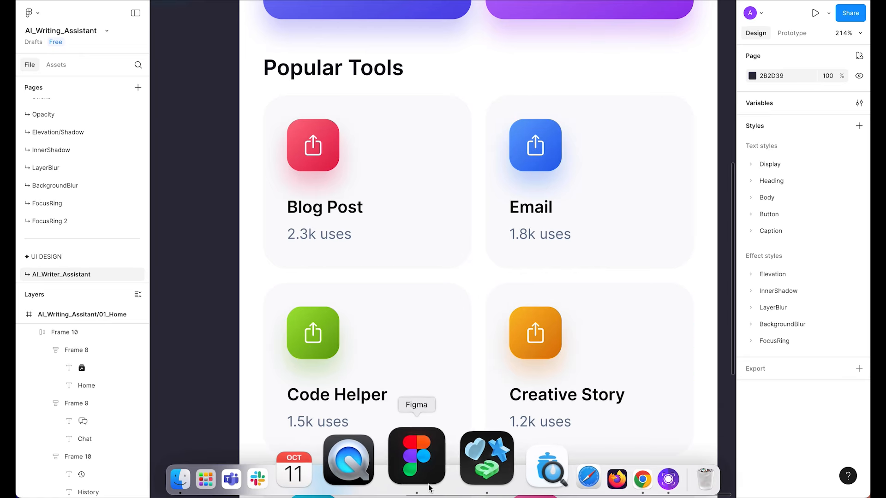
{"action": "left_click", "coordinate": [441, 458]}
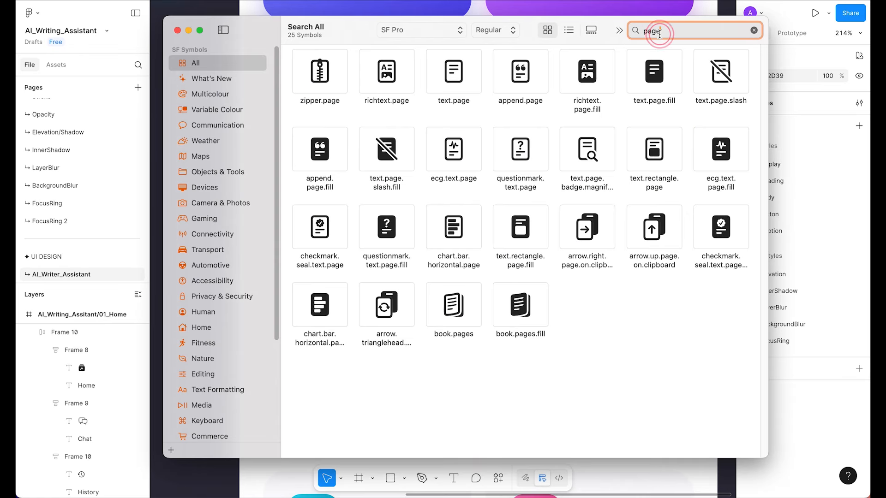
{"action": "key", "text": "super+a"}
{"action": "type", "text": "p"}
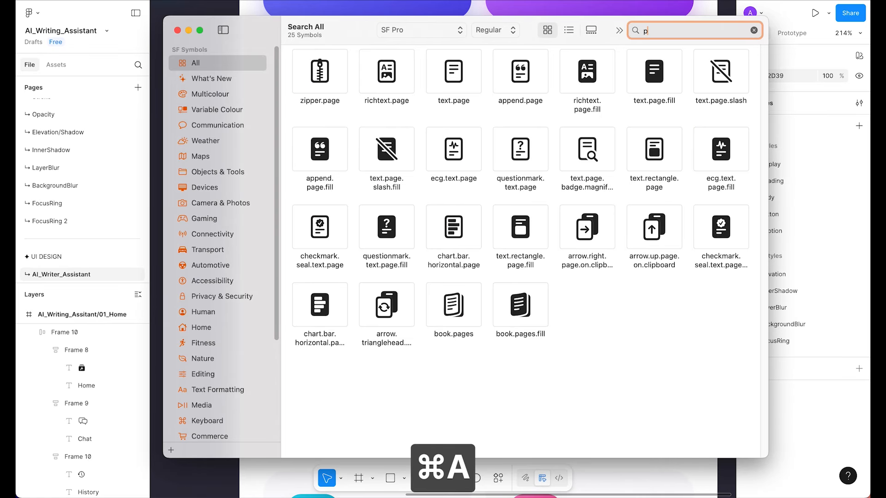
{"action": "type", "text": "age"}
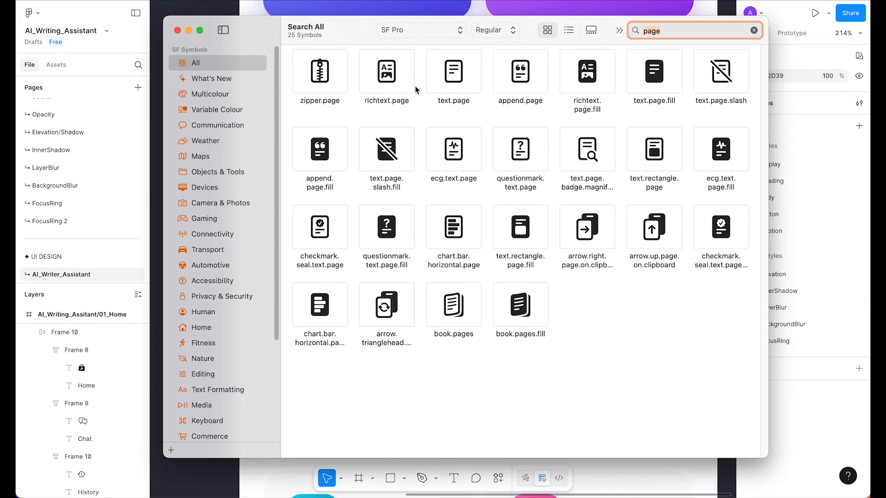
{"action": "left_click", "coordinate": [381, 68]}
{"action": "right_click", "coordinate": [382, 67]}
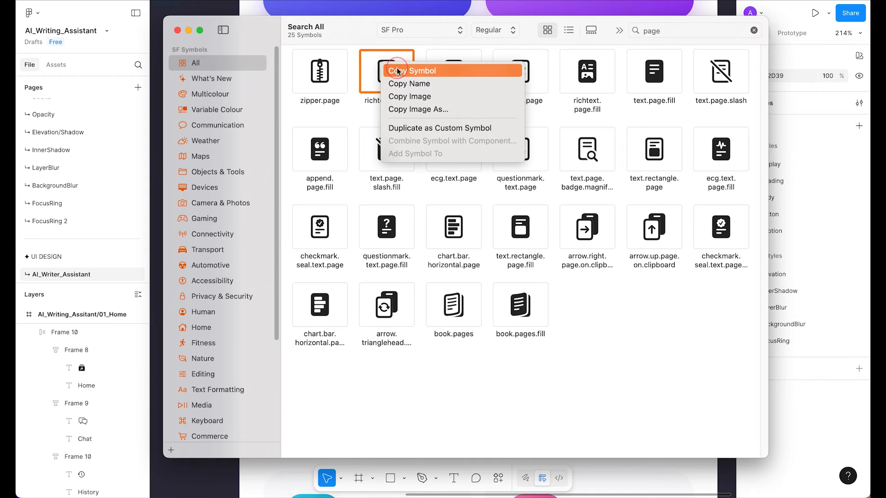
{"action": "left_click", "coordinate": [396, 69]}
- Back in Figma, replace the share glyph in the Blog Post card's red icon with the copied richtext.page symbol
{"action": "left_click", "coordinate": [213, 482]}
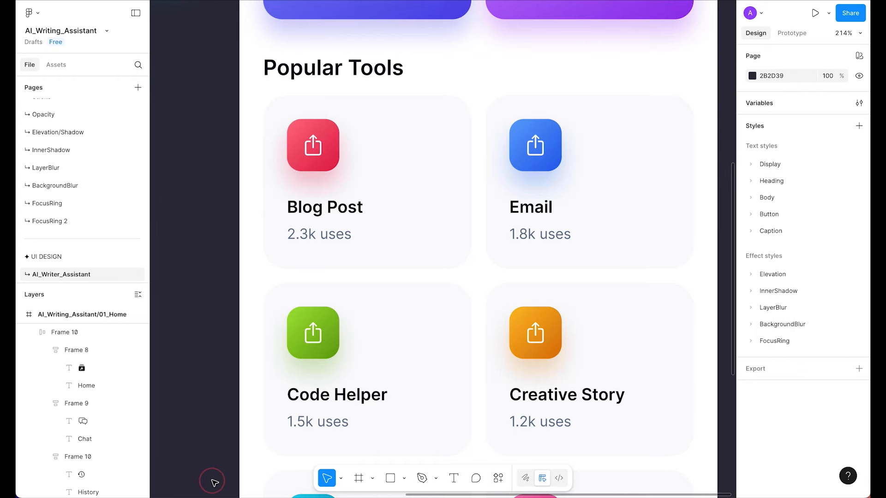
{"action": "left_click", "coordinate": [308, 147], "text": "super"}
{"action": "key", "text": "super+v"}
{"action": "left_click", "coordinate": [198, 194]}
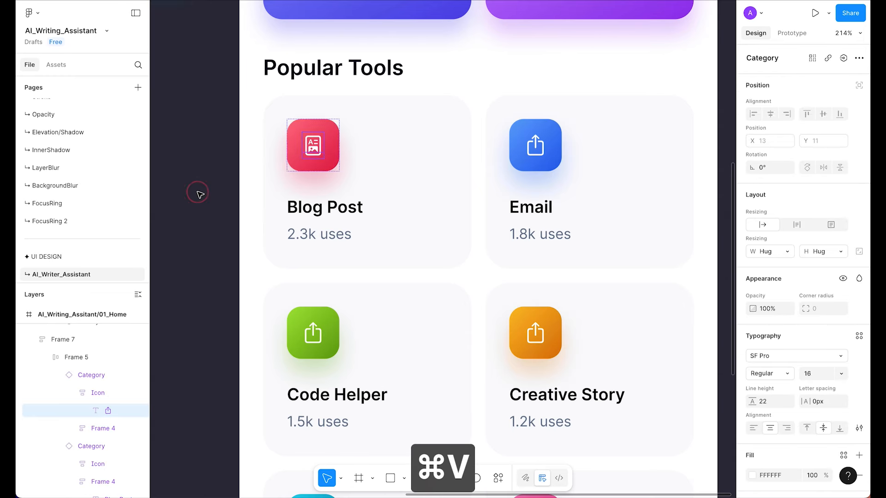
- Switch to SF Symbols, search for "env" and copy the envelope symbol
{"action": "scroll", "coordinate": [199, 194], "scroll_direction": "down", "scroll_amount": 3}
{"action": "scroll", "coordinate": [199, 193], "scroll_direction": "down", "scroll_amount": 2}
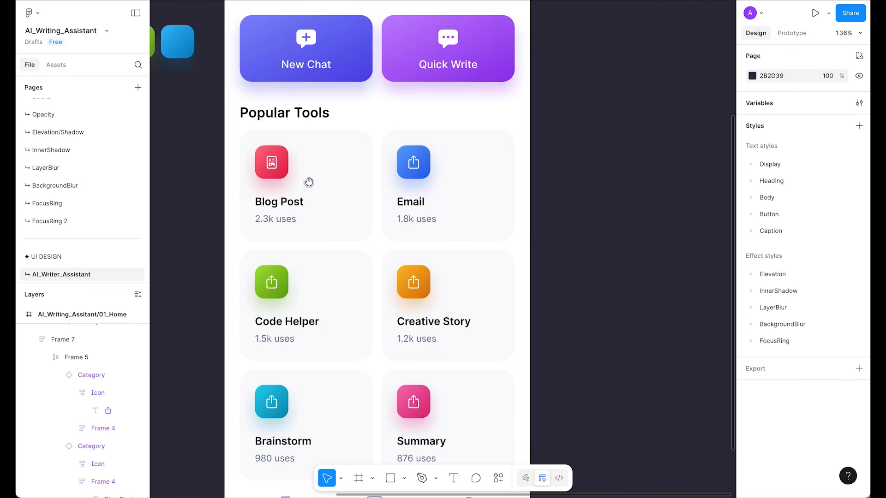
{"action": "scroll", "coordinate": [364, 184], "scroll_direction": "up", "scroll_amount": 5}
{"action": "mouse_move", "coordinate": [277, 492]}
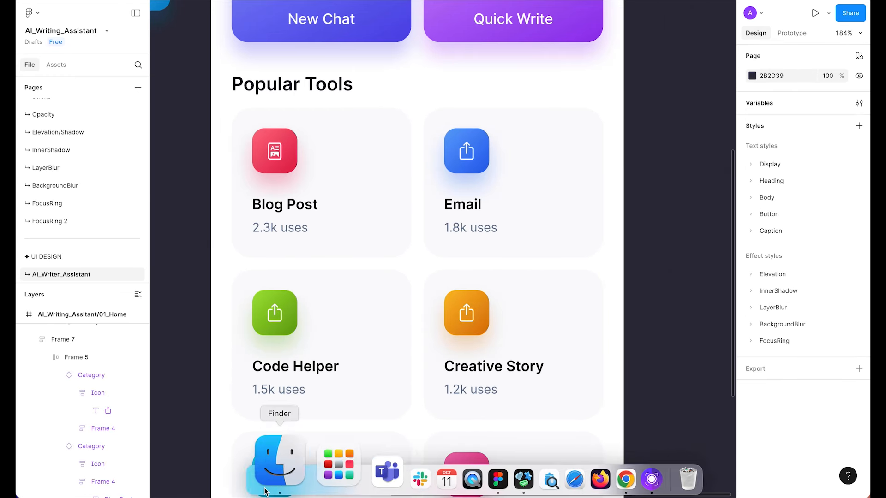
{"action": "left_click", "coordinate": [446, 468]}
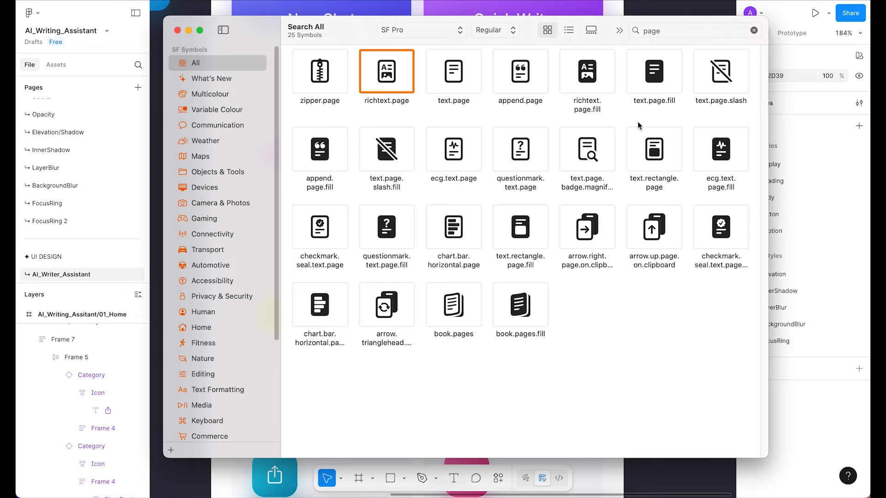
{"action": "left_click", "coordinate": [680, 34]}
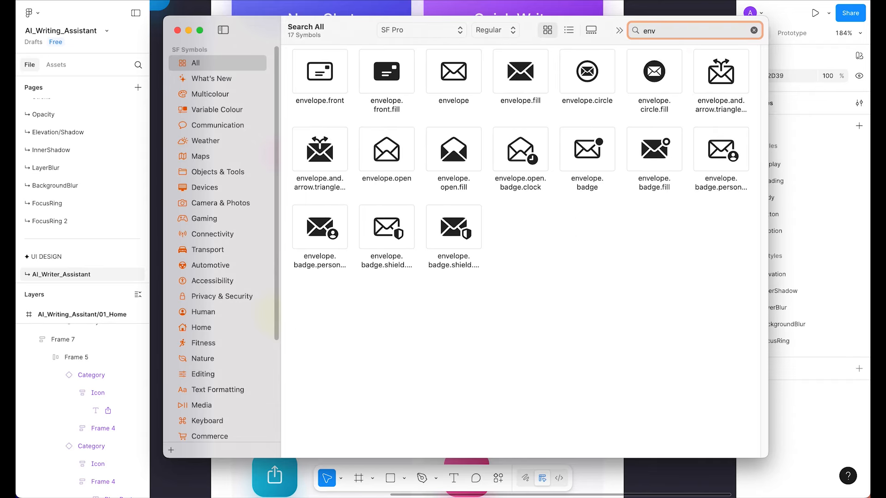
{"action": "left_click", "coordinate": [440, 75]}
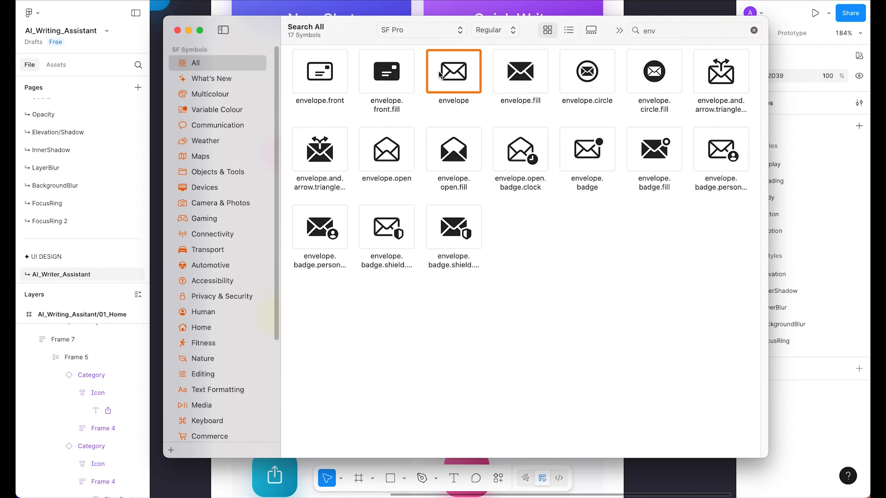
{"action": "key", "text": "super+c"}
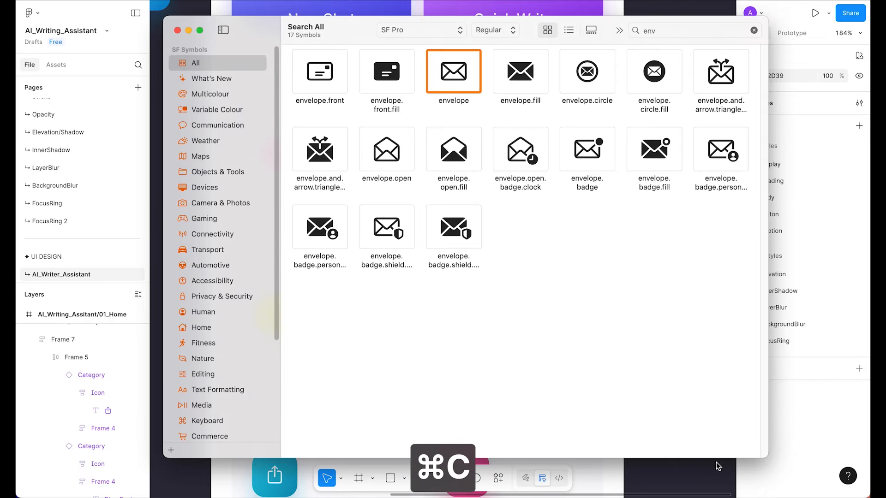
- Back in Figma, replace the share glyph in the Email card's blue icon with the copied envelope symbol
{"action": "left_click", "coordinate": [706, 475]}
{"action": "left_click", "coordinate": [467, 167], "text": "super"}
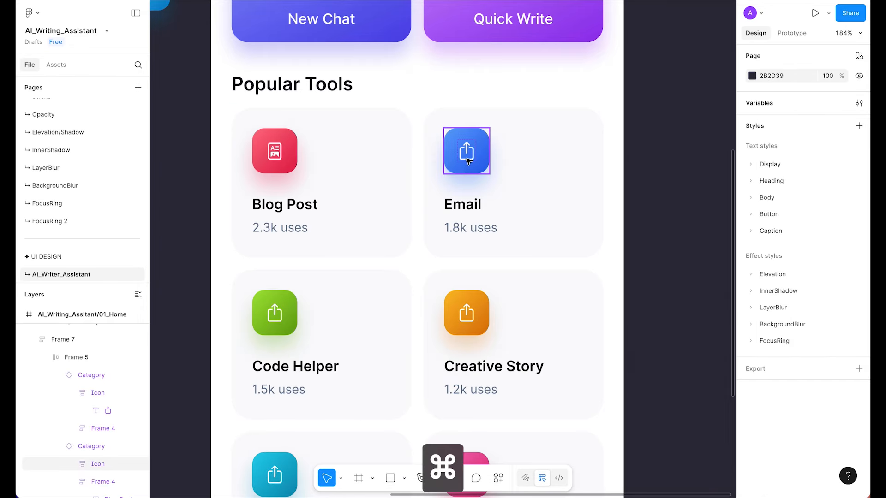
{"action": "key", "text": "super+v"}
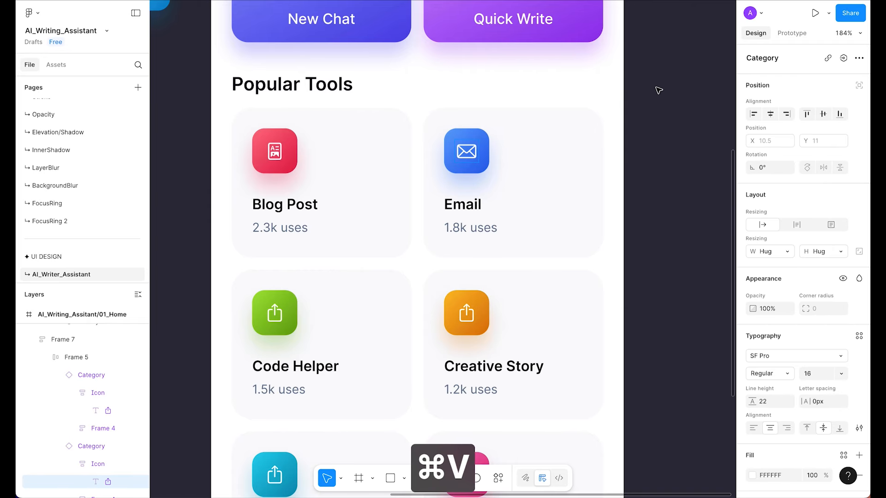
- Return to SF Symbols and copy the envelope.badge symbol
{"action": "key", "text": "super+Tab"}
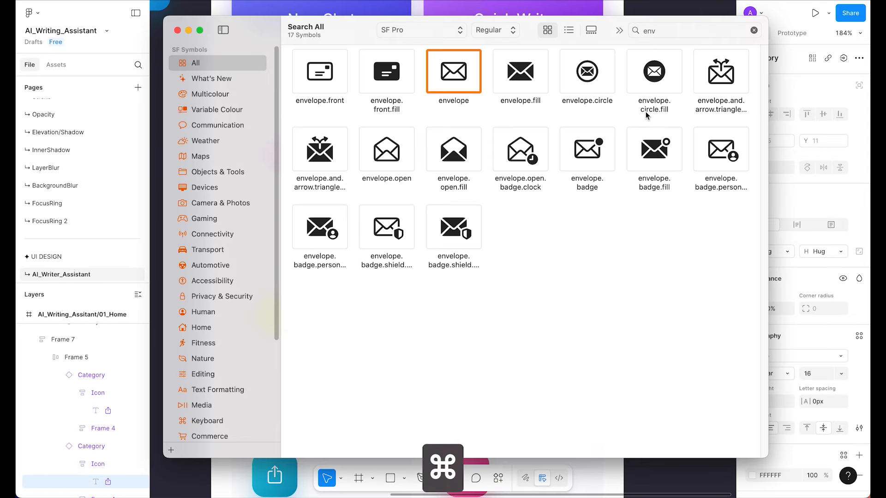
{"action": "left_click", "coordinate": [592, 156]}
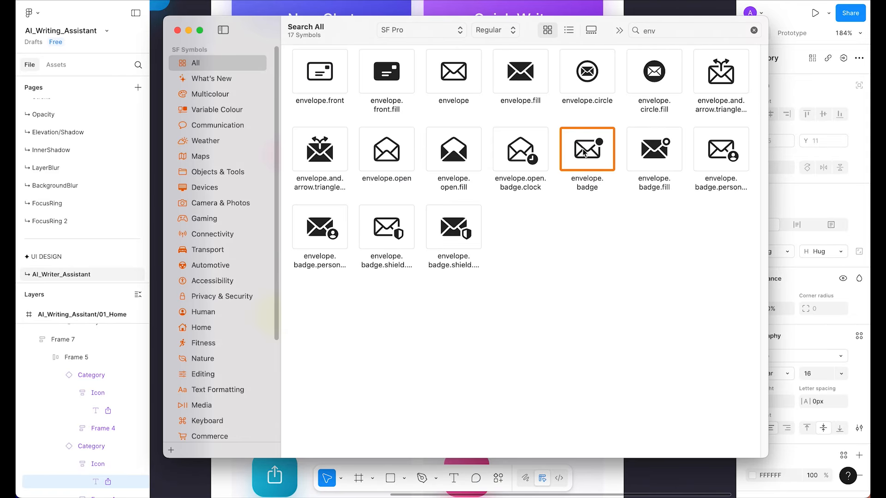
{"action": "right_click", "coordinate": [584, 153]}
{"action": "left_click", "coordinate": [600, 150]}
- Back in Figma, put the copied envelope.badge symbol in the Email card's blue icon as its only glyph
{"action": "key", "text": "super+Tab"}
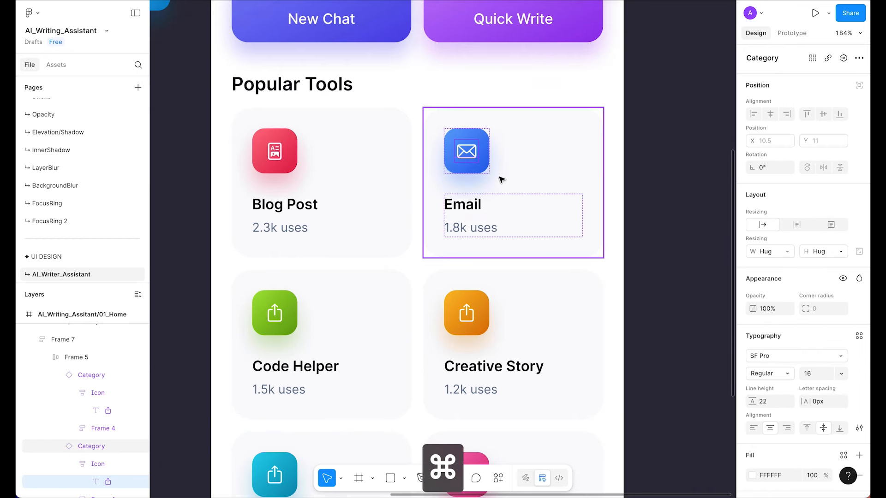
{"action": "key", "text": "super+v"}
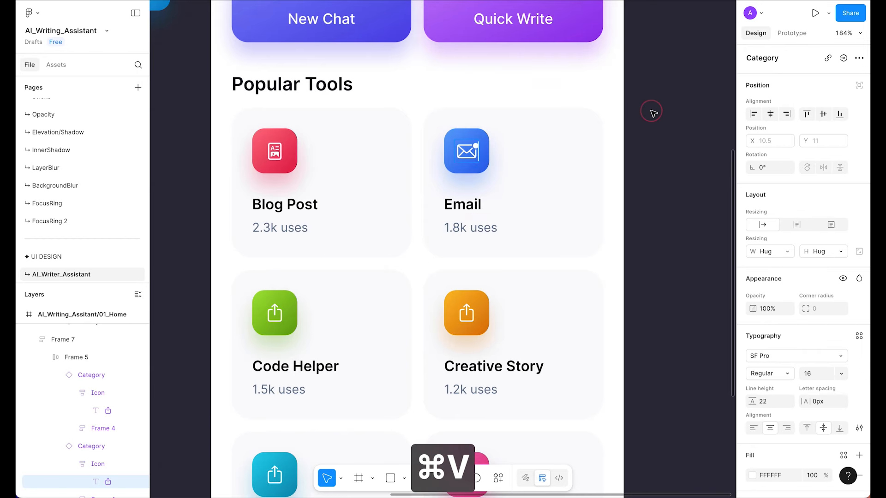
{"action": "left_click", "coordinate": [654, 113]}
- Switch to SF Symbols, search for "less", and clear the search to browse all symbols for a code icon
{"action": "scroll", "coordinate": [654, 113], "scroll_direction": "down", "scroll_amount": 3}
{"action": "scroll", "coordinate": [653, 113], "scroll_direction": "up", "scroll_amount": 3}
{"action": "left_click_drag", "start_coordinate": [580, 286], "coordinate": [611, 266]}
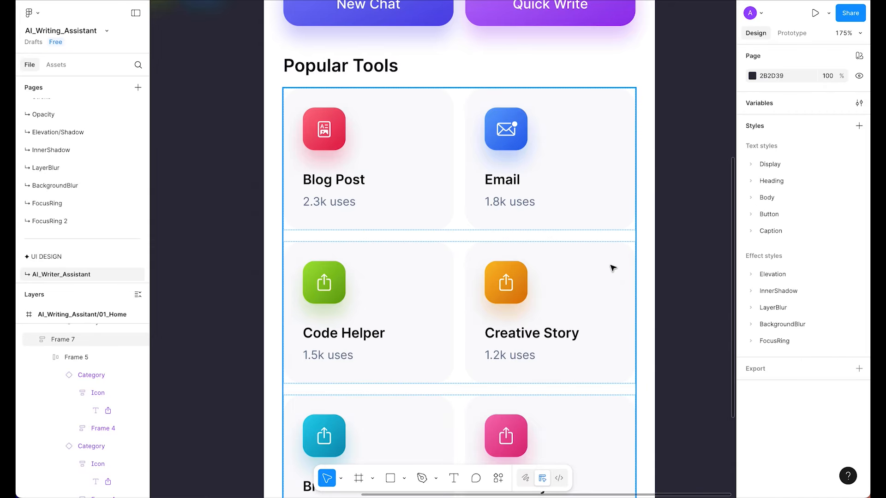
{"action": "scroll", "coordinate": [611, 267], "scroll_direction": "down", "scroll_amount": 2}
{"action": "mouse_move", "coordinate": [688, 490]}
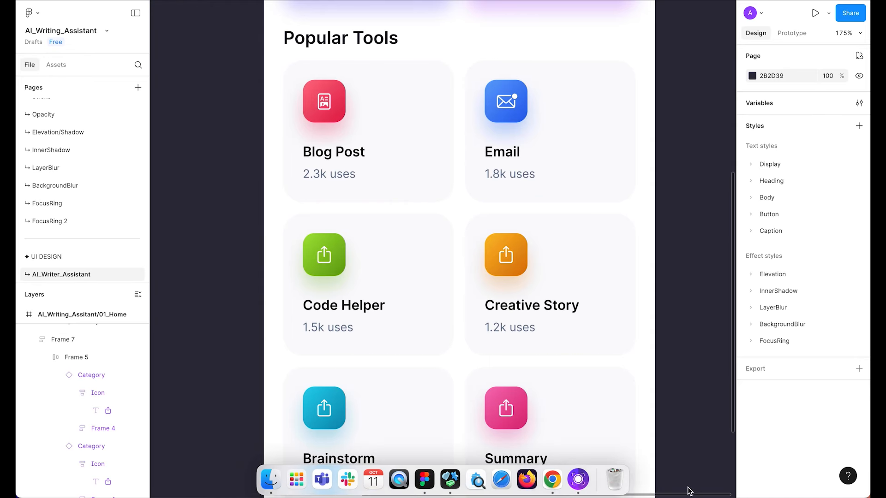
{"action": "left_click", "coordinate": [450, 479]}
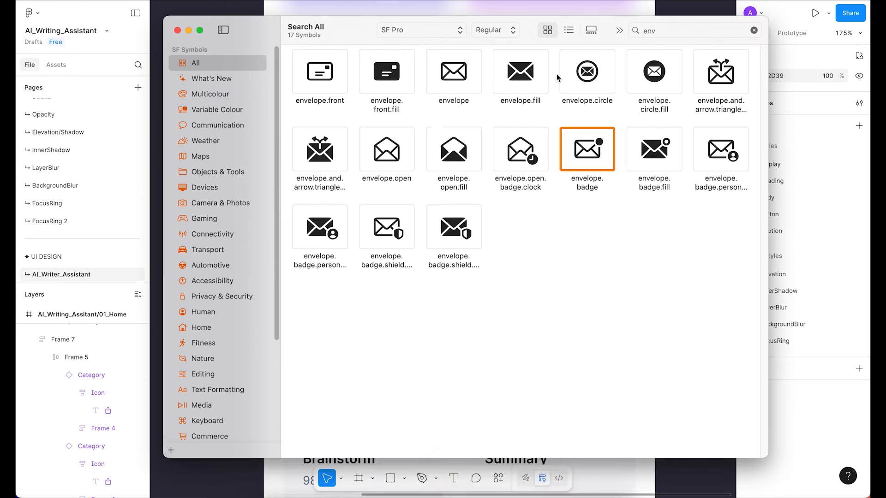
{"action": "left_click", "coordinate": [653, 31]}
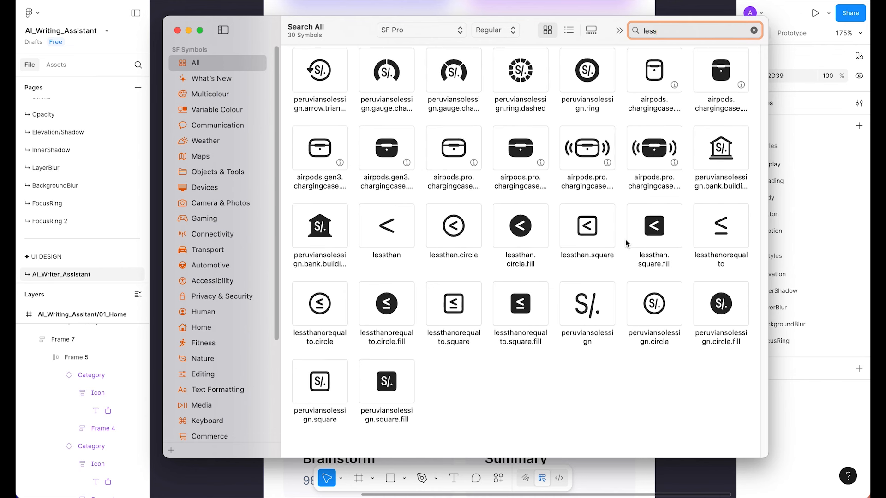
{"action": "left_click", "coordinate": [754, 31]}
{"action": "scroll", "coordinate": [567, 201], "scroll_direction": "down", "scroll_amount": 2}
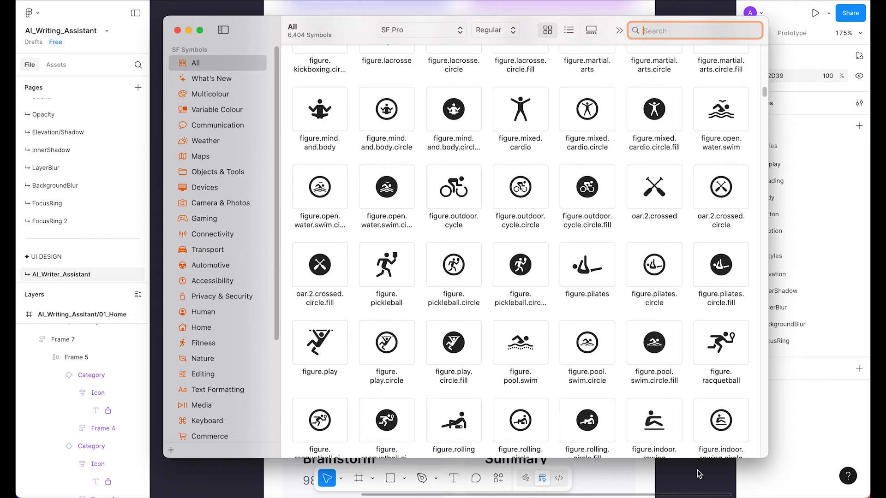
- Copy a code brackets "</>" symbol from another window and replace the share glyph in Figma's Code Helper card with it
{"action": "key", "text": "super+Tab"}
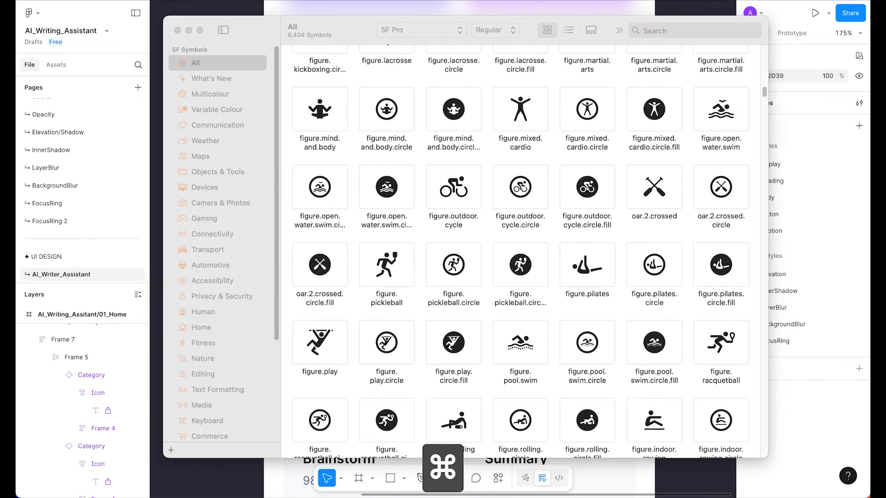
{"action": "key", "text": "super+c"}
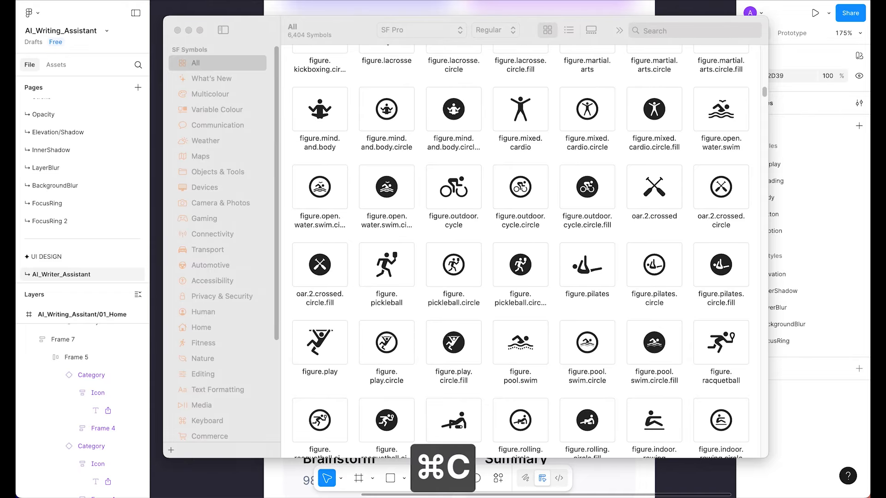
{"action": "left_click", "coordinate": [158, 488]}
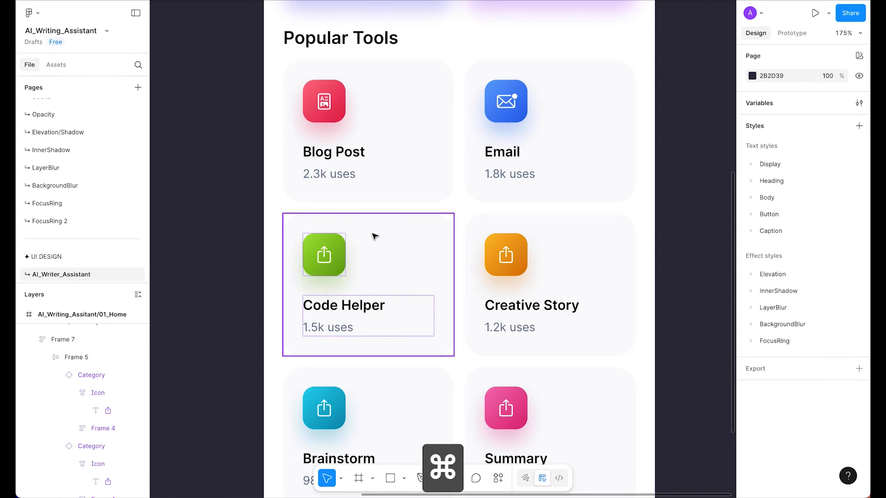
{"action": "left_click", "coordinate": [329, 261], "text": "super"}
{"action": "key", "text": "super+v"}
{"action": "left_click", "coordinate": [222, 225]}
{"action": "scroll", "coordinate": [222, 225], "scroll_direction": "down", "scroll_amount": 5}
{"action": "scroll", "coordinate": [221, 225], "scroll_direction": "up", "scroll_amount": 5}
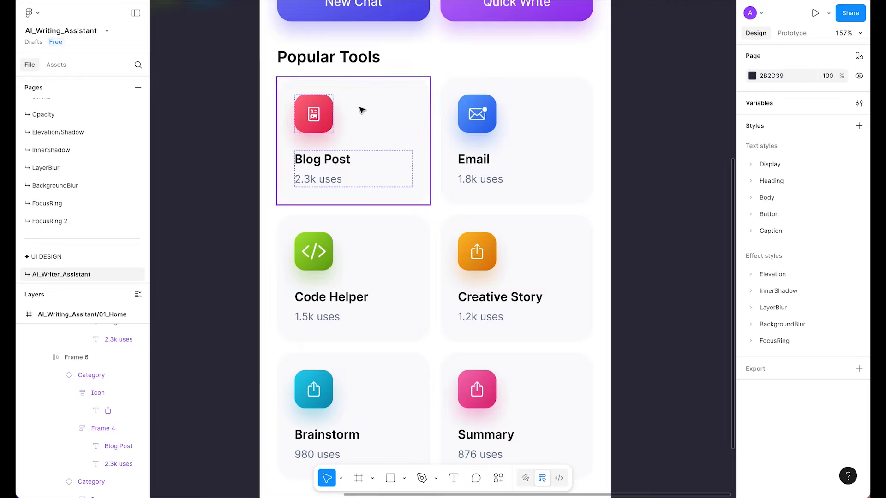
- Set the Code Helper icon glyph's font size to 16 to match the Blog Post glyph, keeping the Regular weight
{"action": "left_click", "coordinate": [314, 118], "text": "super"}
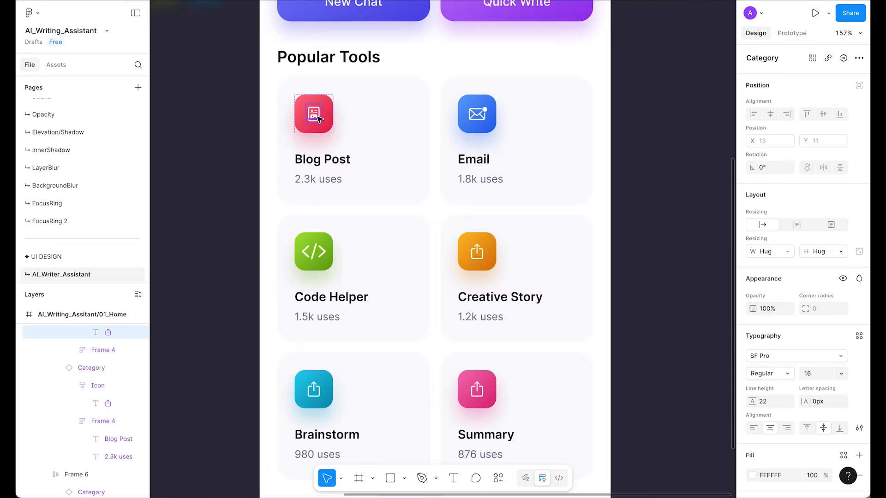
{"action": "left_click", "coordinate": [314, 252], "text": "super"}
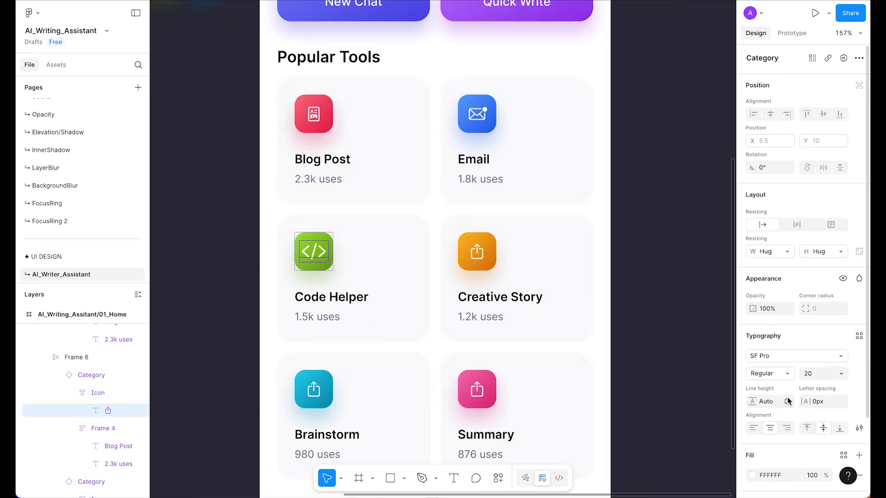
{"action": "key", "text": "shift+Down"}
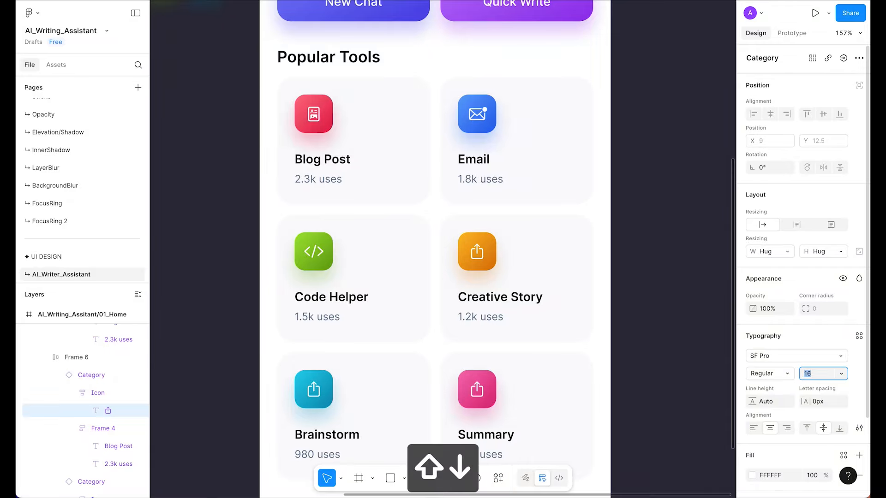
{"action": "left_click", "coordinate": [774, 376]}
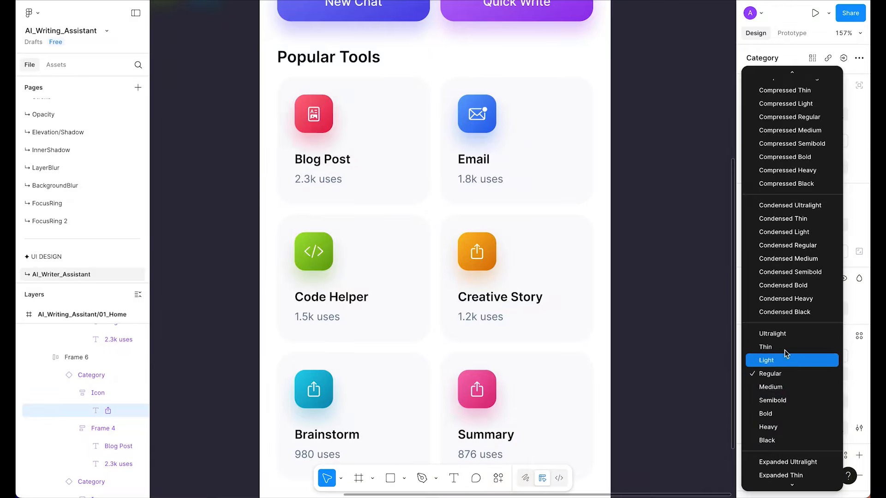
{"action": "left_click", "coordinate": [779, 374]}
{"action": "left_click", "coordinate": [687, 255]}
{"action": "scroll", "coordinate": [688, 256], "scroll_direction": "down", "scroll_amount": 1}
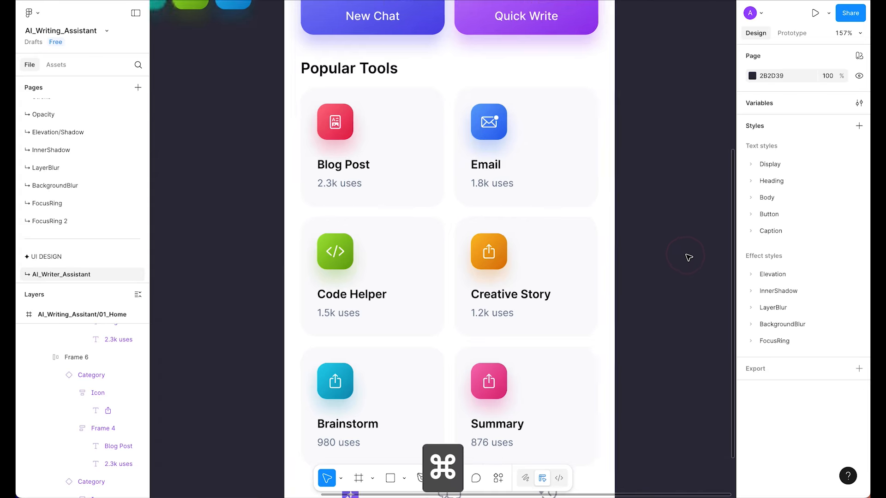
- Switch to SF Symbols, search for "pencil" and copy the applepencil.and.scribble symbol
{"action": "scroll", "coordinate": [689, 257], "scroll_direction": "up", "scroll_amount": 3}
{"action": "scroll", "coordinate": [454, 222], "scroll_direction": "up", "scroll_amount": 2}
{"action": "scroll", "coordinate": [525, 200], "scroll_direction": "down", "scroll_amount": 1}
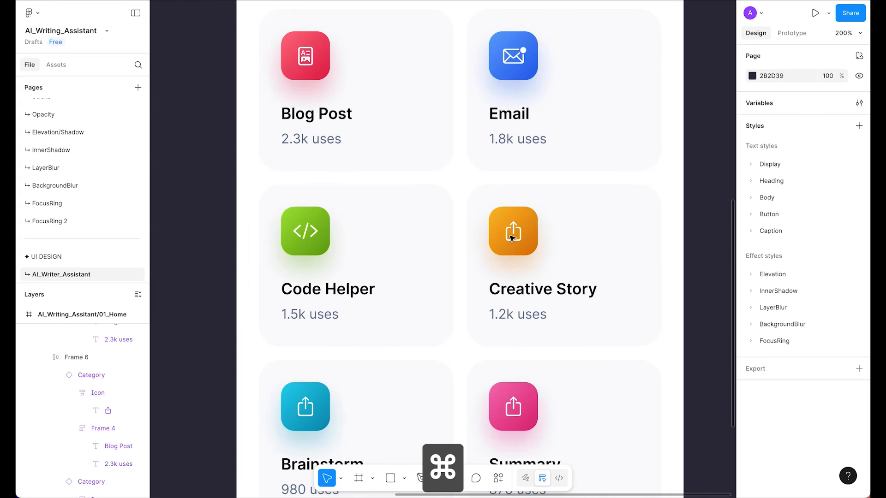
{"action": "key", "text": "super+s"}
{"action": "scroll", "coordinate": [512, 241], "scroll_direction": "up", "scroll_amount": 1}
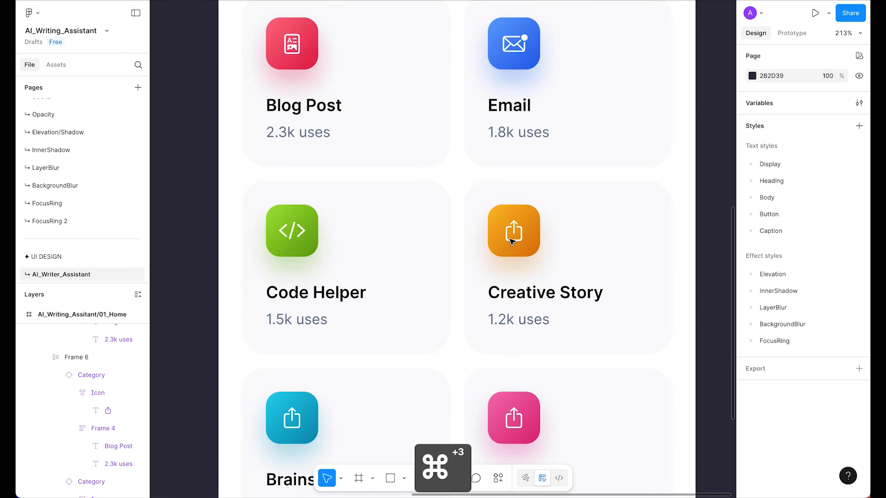
{"action": "scroll", "coordinate": [512, 241], "scroll_direction": "down", "scroll_amount": 1}
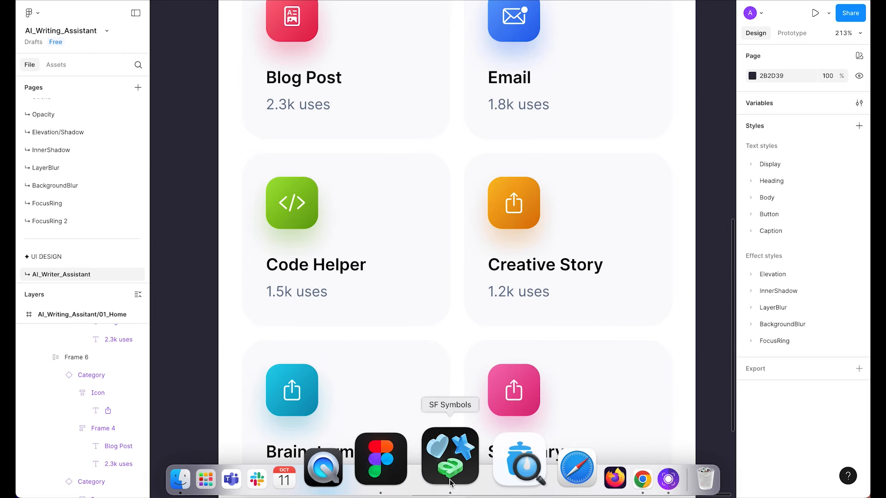
{"action": "left_click", "coordinate": [450, 480]}
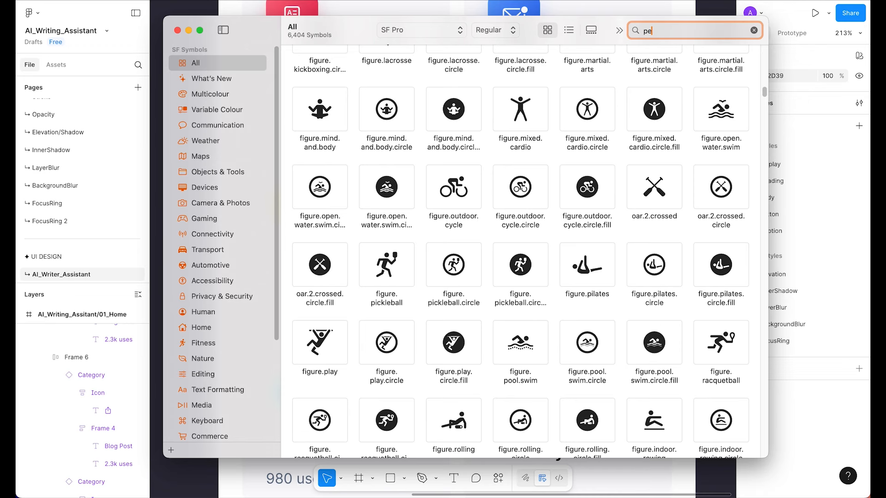
{"action": "type", "text": "pencil"}
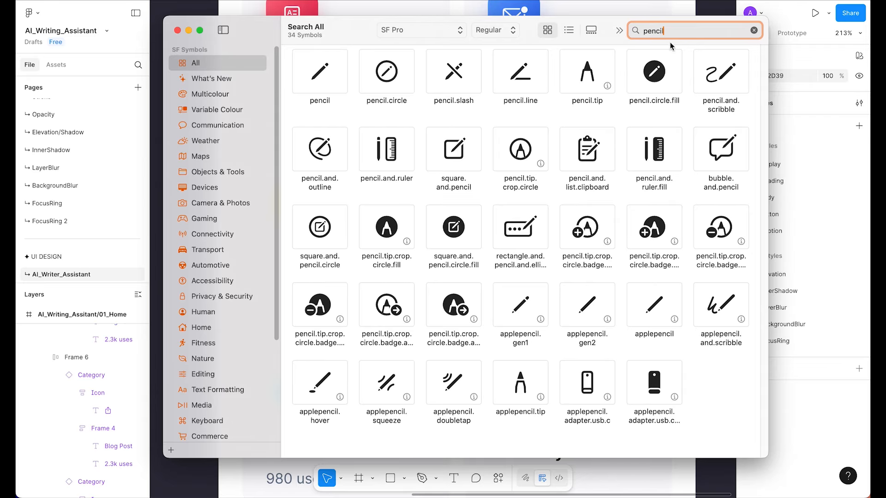
{"action": "left_click", "coordinate": [719, 309]}
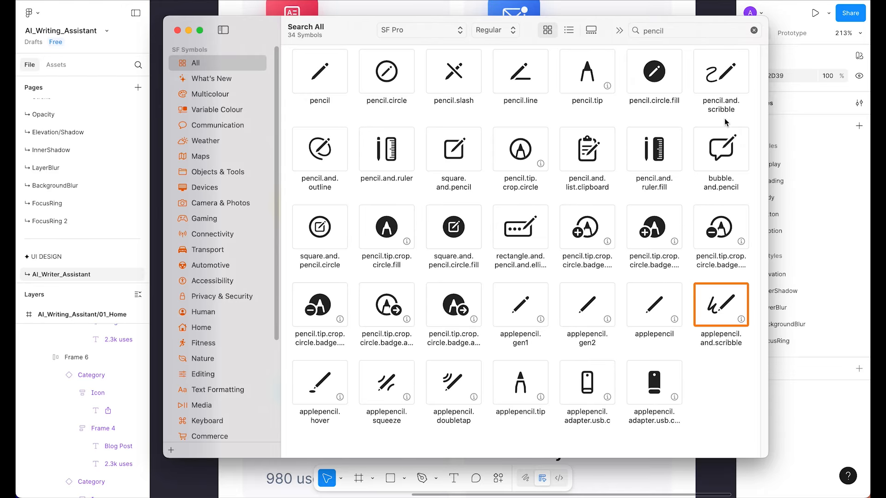
{"action": "left_click", "coordinate": [715, 70]}
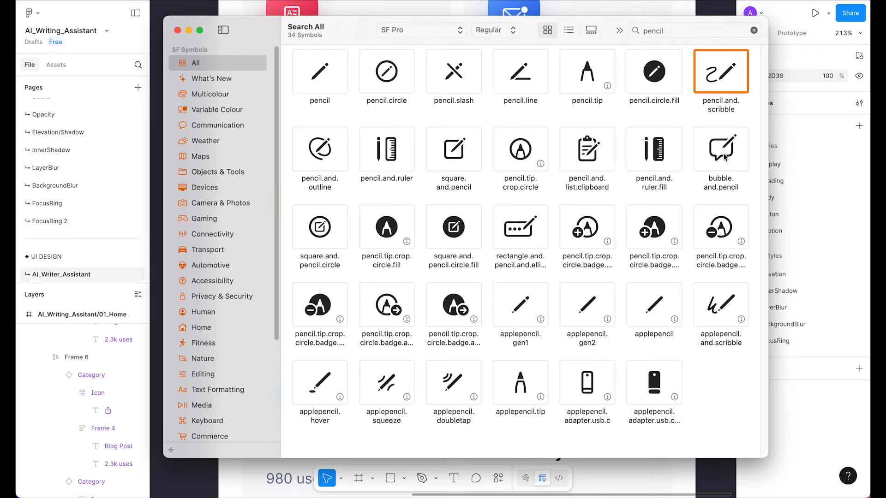
{"action": "right_click", "coordinate": [718, 295]}
{"action": "left_click", "coordinate": [739, 322]}
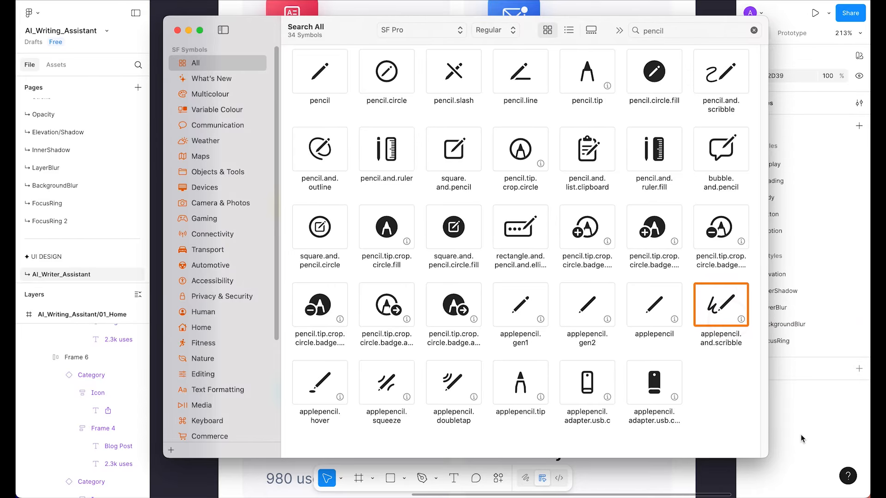
- Back in Figma, replace the share glyph in the Creative Story card's orange icon with the copied applepencil.and.scribble symbol
{"action": "left_click", "coordinate": [815, 443]}
{"action": "double_click", "coordinate": [521, 197], "text": "super"}
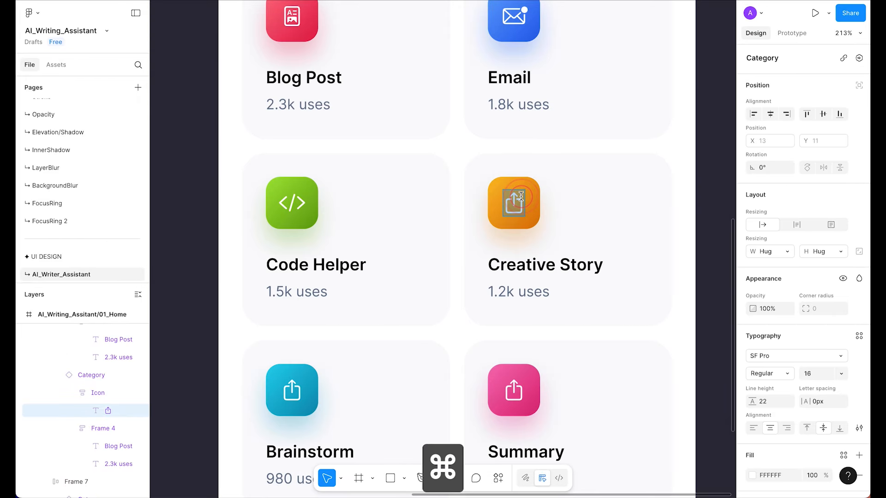
{"action": "key", "text": "super+v"}
{"action": "left_click", "coordinate": [706, 155]}
- Switch to SF Symbols and clear the previous search term to look for another card icon
{"action": "scroll", "coordinate": [706, 154], "scroll_direction": "down", "scroll_amount": 5}
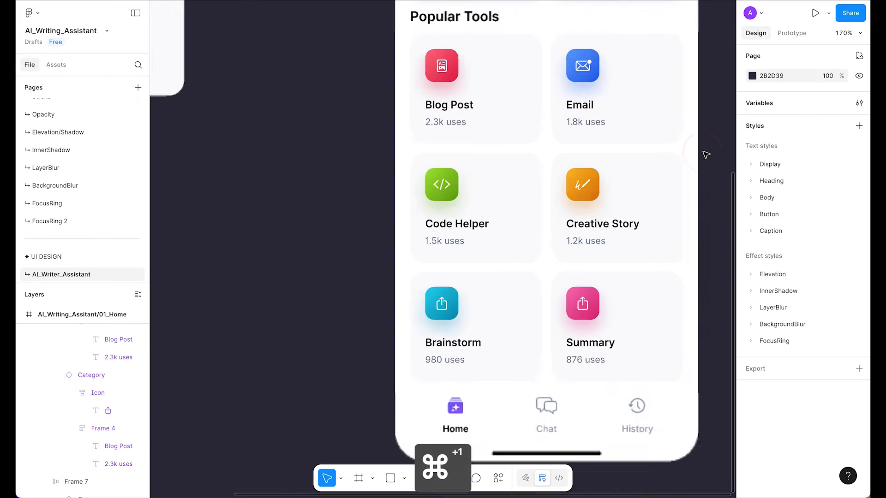
{"action": "scroll", "coordinate": [706, 155], "scroll_direction": "up", "scroll_amount": 3}
{"action": "left_click_drag", "start_coordinate": [645, 282], "coordinate": [603, 257]}
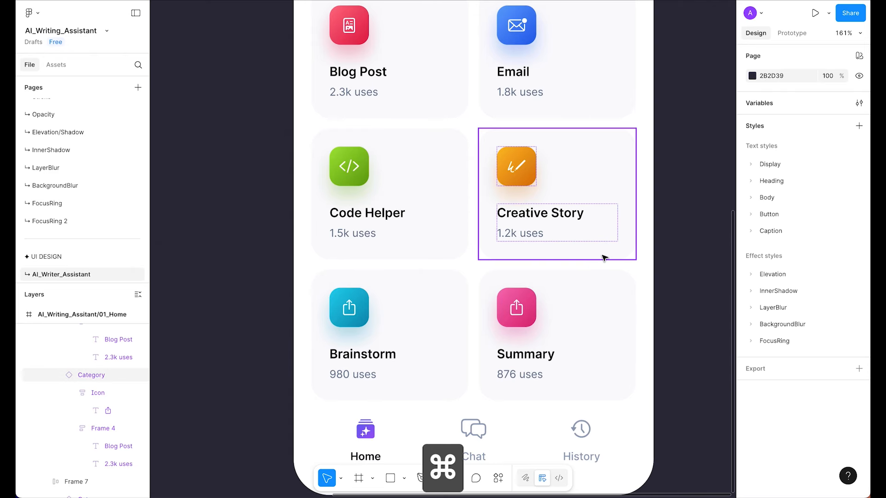
{"action": "scroll", "coordinate": [605, 259], "scroll_direction": "down", "scroll_amount": 1}
{"action": "scroll", "coordinate": [605, 259], "scroll_direction": "down", "scroll_amount": 1}
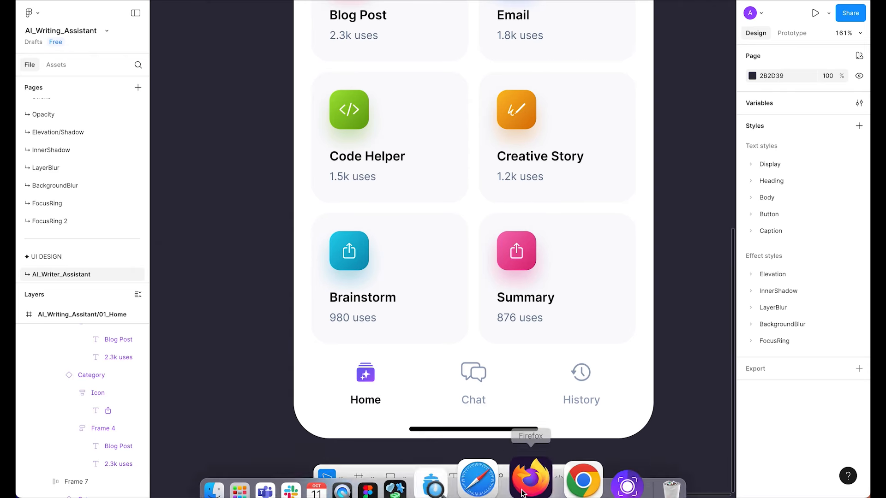
{"action": "left_click", "coordinate": [468, 459]}
{"action": "left_click", "coordinate": [654, 30]}
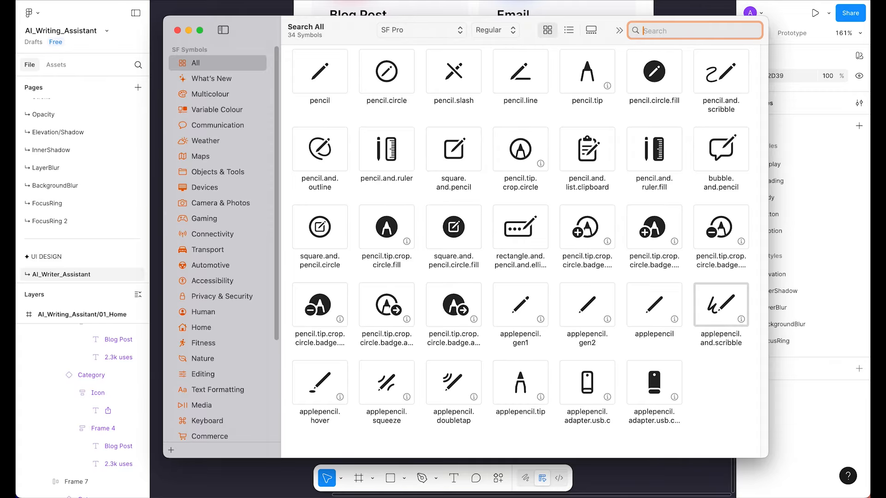
- Search the symbol library for "light" and copy the lightbulb.max symbol
{"action": "type", "text": "bulb"}
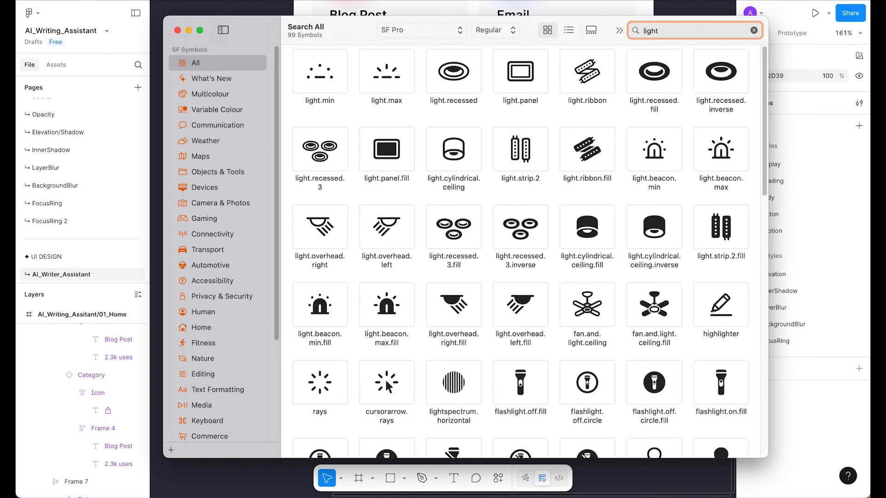
{"action": "scroll", "coordinate": [562, 219], "scroll_direction": "down", "scroll_amount": 7}
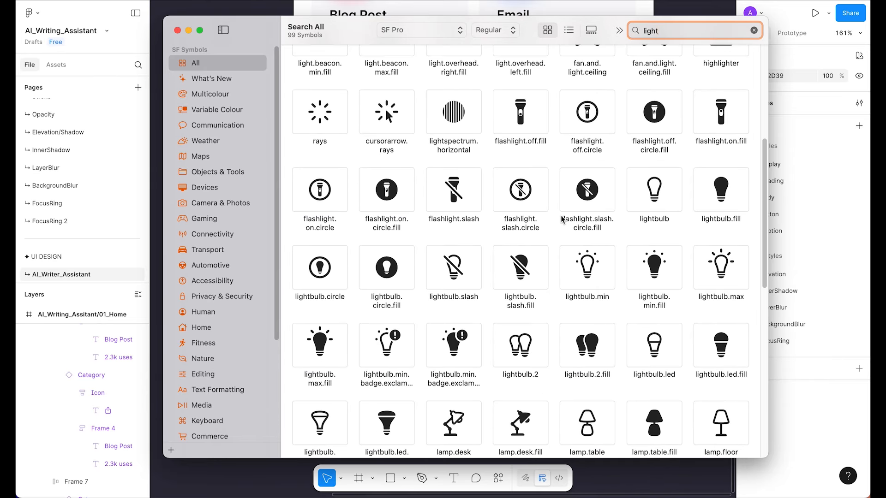
{"action": "scroll", "coordinate": [568, 220], "scroll_direction": "down", "scroll_amount": 2}
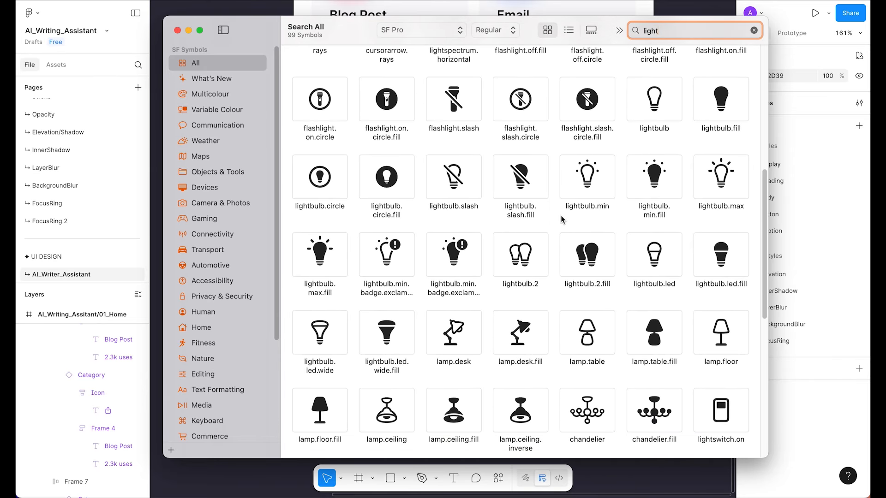
{"action": "left_click", "coordinate": [722, 175]}
{"action": "right_click", "coordinate": [707, 156]}
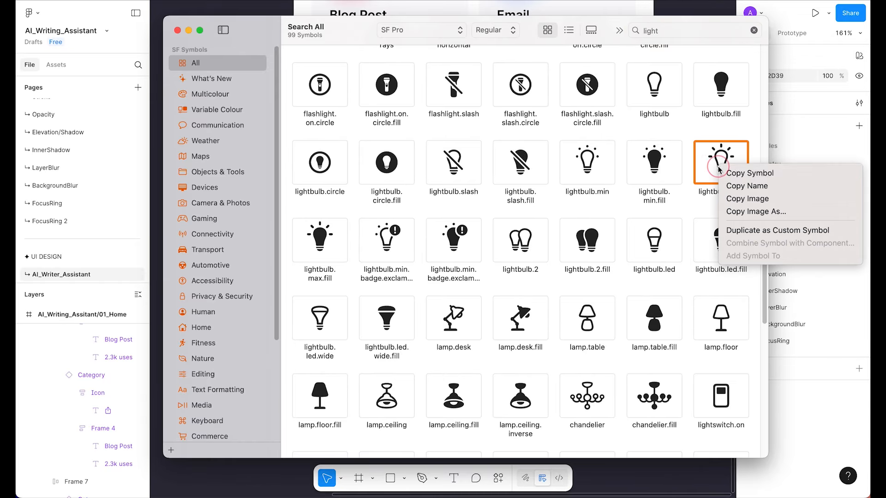
{"action": "left_click", "coordinate": [731, 168]}
{"action": "scroll", "coordinate": [666, 258], "scroll_direction": "down", "scroll_amount": 1}
{"action": "scroll", "coordinate": [666, 259], "scroll_direction": "down", "scroll_amount": 7}
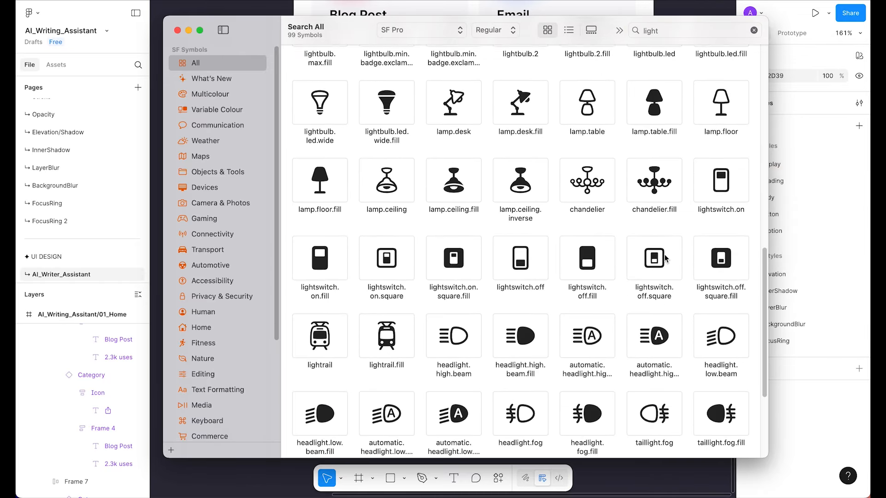
- Switch to Figma and replace the Brainstorm card's placeholder icon with the copied lightbulb symbol
{"action": "left_click", "coordinate": [671, 479]}
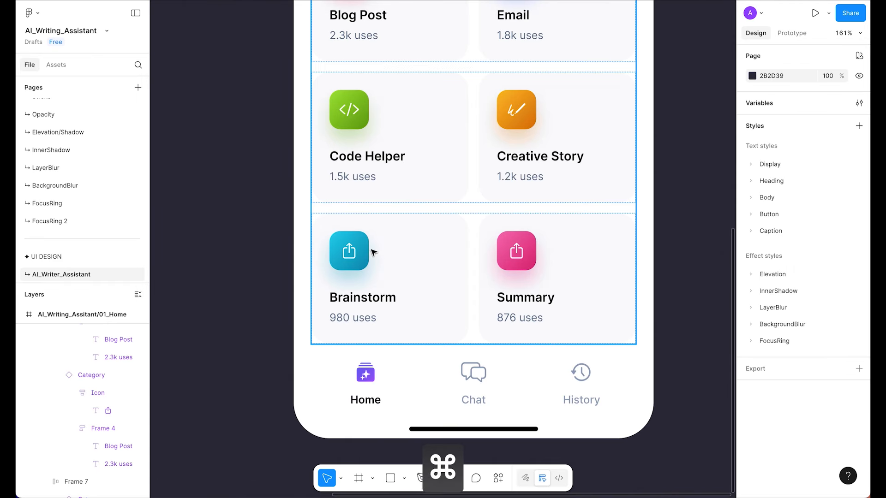
{"action": "left_click", "coordinate": [355, 251], "text": "super"}
{"action": "key", "text": "super+v"}
{"action": "left_click", "coordinate": [251, 203]}
{"action": "scroll", "coordinate": [253, 206], "scroll_direction": "down", "scroll_amount": 2}
{"action": "scroll", "coordinate": [254, 205], "scroll_direction": "up", "scroll_amount": 2}
{"action": "scroll", "coordinate": [254, 205], "scroll_direction": "down", "scroll_amount": 4}
{"action": "scroll", "coordinate": [254, 206], "scroll_direction": "up", "scroll_amount": 4}
{"action": "scroll", "coordinate": [576, 390], "scroll_direction": "up", "scroll_amount": 3}
{"action": "scroll", "coordinate": [539, 188], "scroll_direction": "left", "scroll_amount": 3}
{"action": "scroll", "coordinate": [538, 189], "scroll_direction": "up", "scroll_amount": 2}
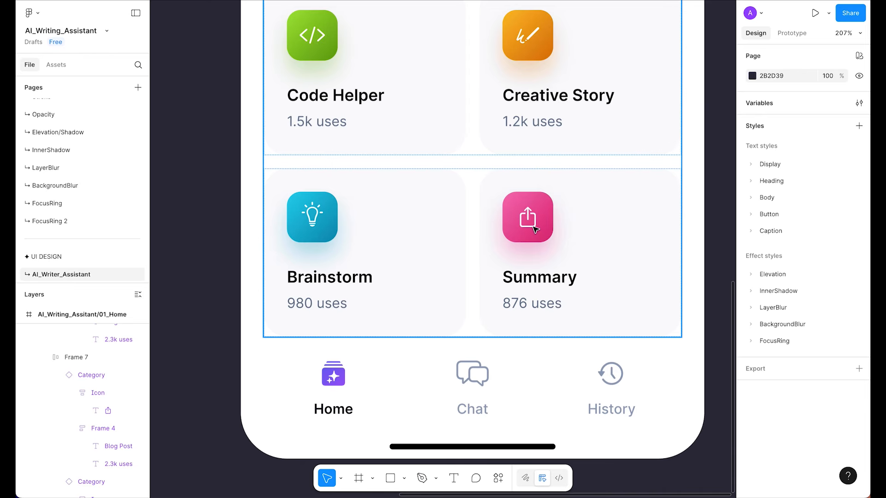
- Switch to SF Symbols, search for "page" and copy the book.pages symbol
{"action": "mouse_move", "coordinate": [489, 480]}
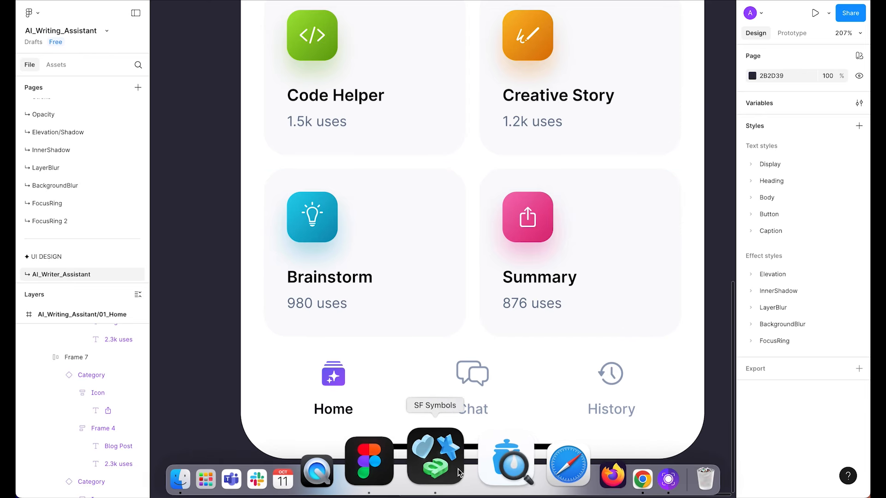
{"action": "left_click", "coordinate": [434, 457]}
{"action": "double_click", "coordinate": [653, 32]}
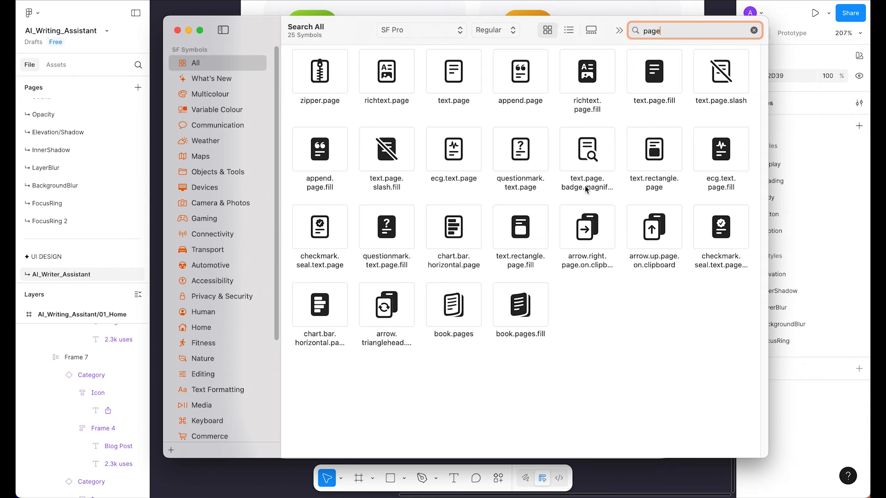
{"action": "left_click", "coordinate": [459, 308]}
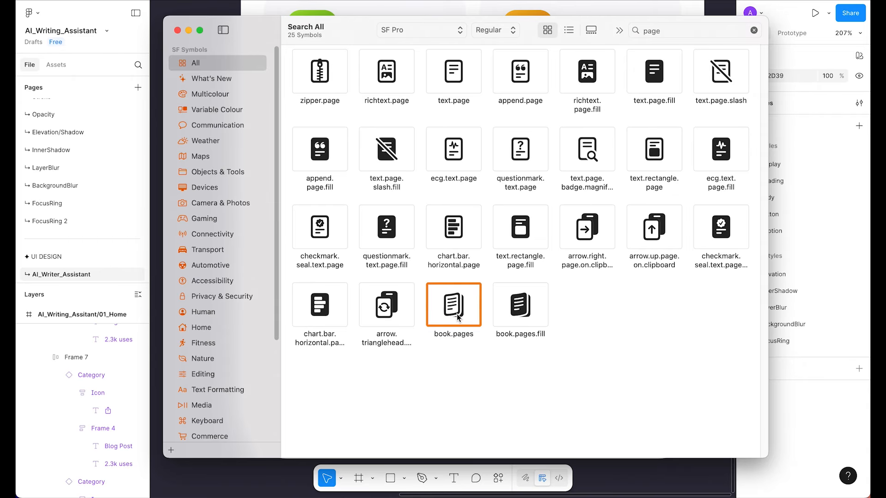
{"action": "right_click", "coordinate": [459, 317]}
{"action": "left_click", "coordinate": [480, 320]}
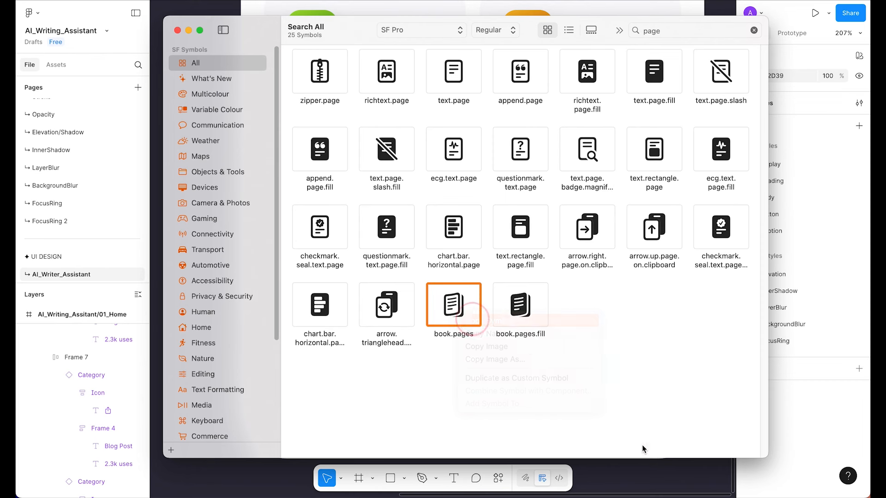
- Switch to Figma and replace the Summary card's placeholder icon with the copied book.pages symbol
{"action": "left_click", "coordinate": [660, 480]}
{"action": "left_click", "coordinate": [536, 226], "text": "super"}
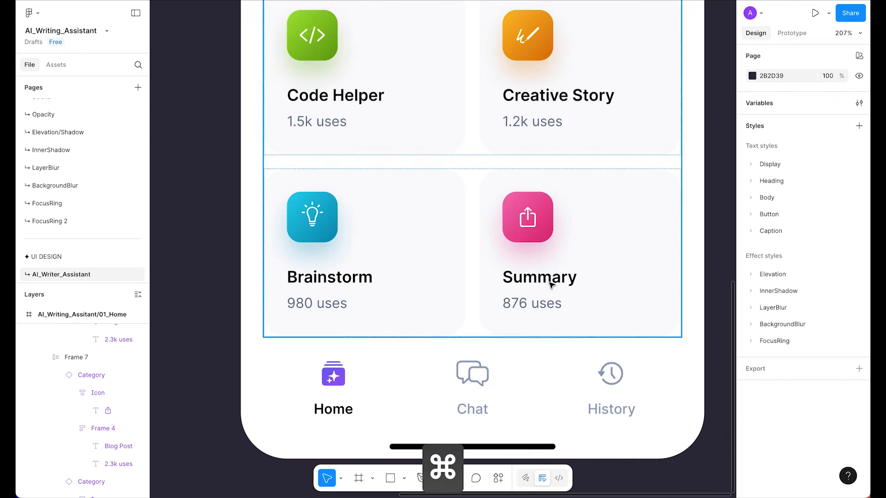
{"action": "key", "text": "super+v"}
{"action": "left_click", "coordinate": [222, 208]}
{"action": "left_click", "coordinate": [305, 353], "text": "super"}
{"action": "key", "text": "super+Tab"}
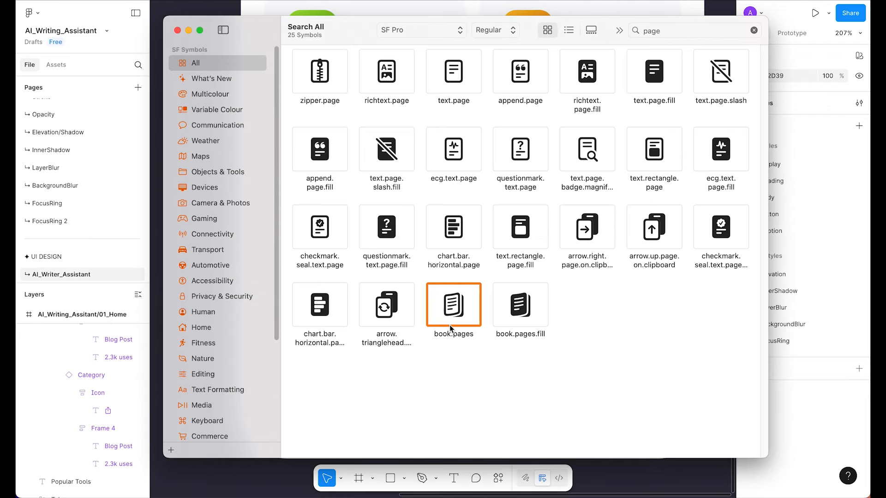
{"action": "left_click", "coordinate": [623, 483]}
- Save the design file with the completed Popular Tools icons on the home screen
{"action": "scroll", "coordinate": [630, 388], "scroll_direction": "down", "scroll_amount": 5}
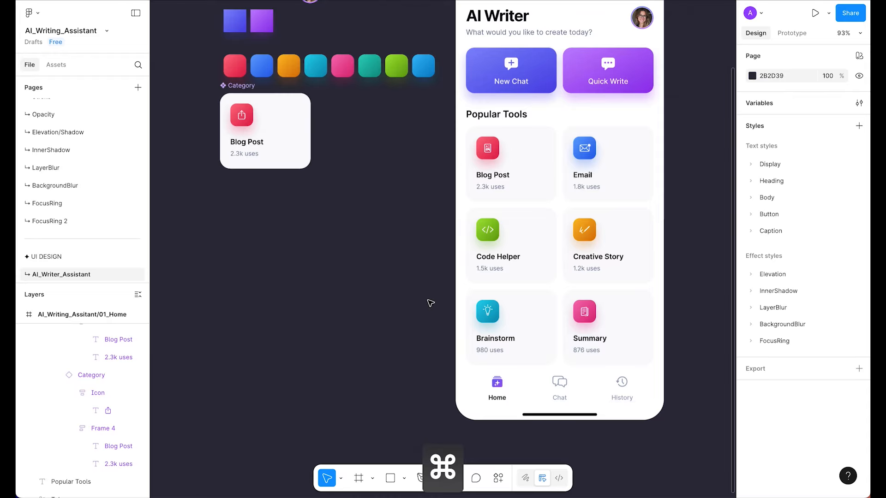
{"action": "left_click", "coordinate": [391, 265]}
{"action": "left_click_drag", "start_coordinate": [406, 237], "coordinate": [338, 289]}
{"action": "scroll", "coordinate": [302, 288], "scroll_direction": "down", "scroll_amount": 2}
{"action": "key", "text": "super+s"}
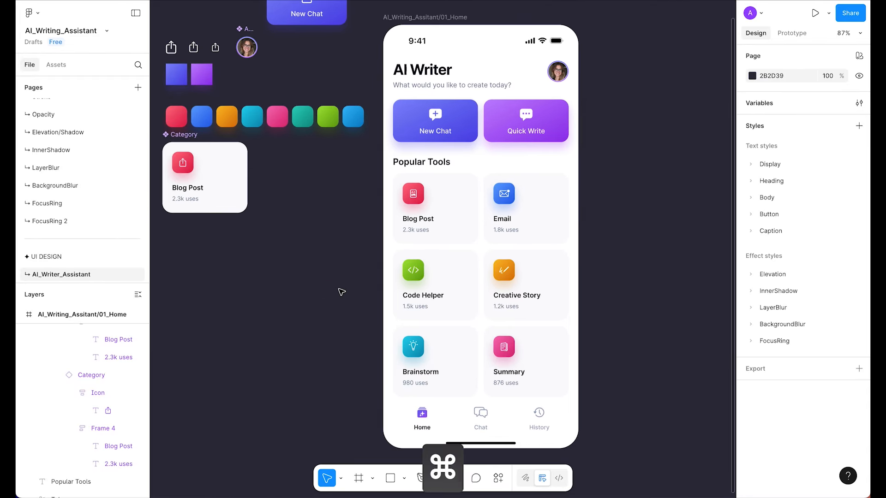
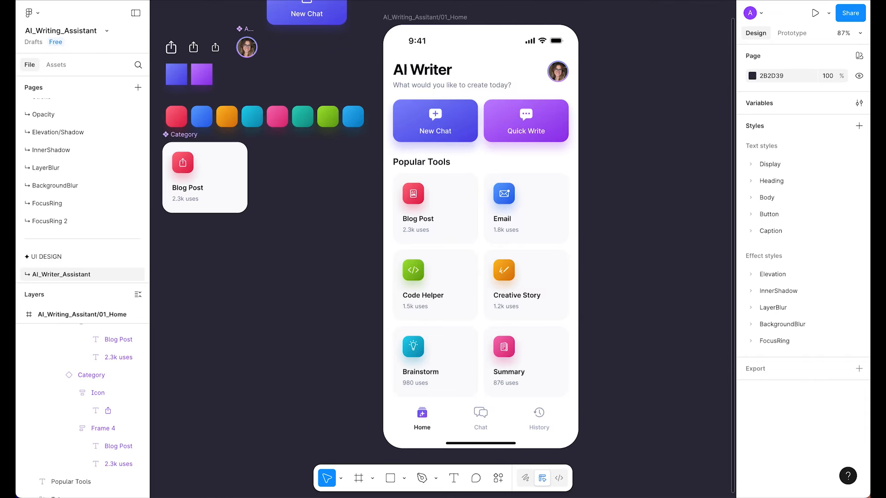
{"action": "scroll", "coordinate": [651, 242], "scroll_direction": "right", "scroll_amount": 4}
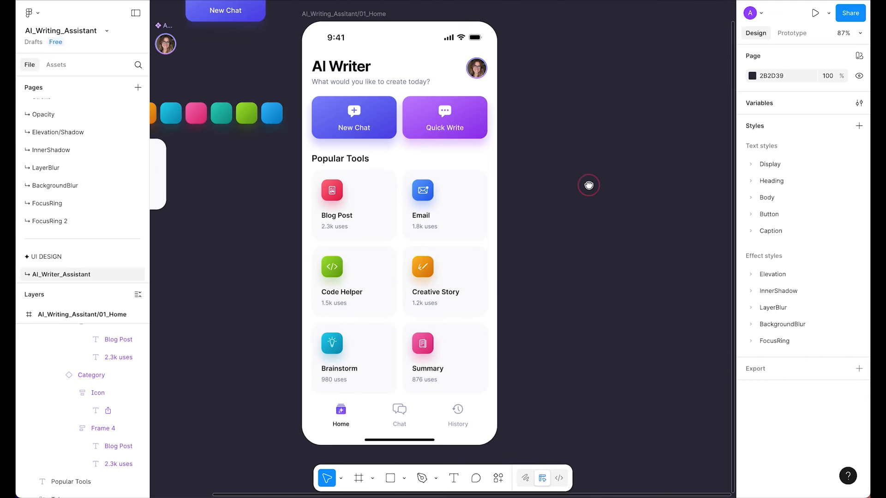
{"action": "key", "text": "super+s"}
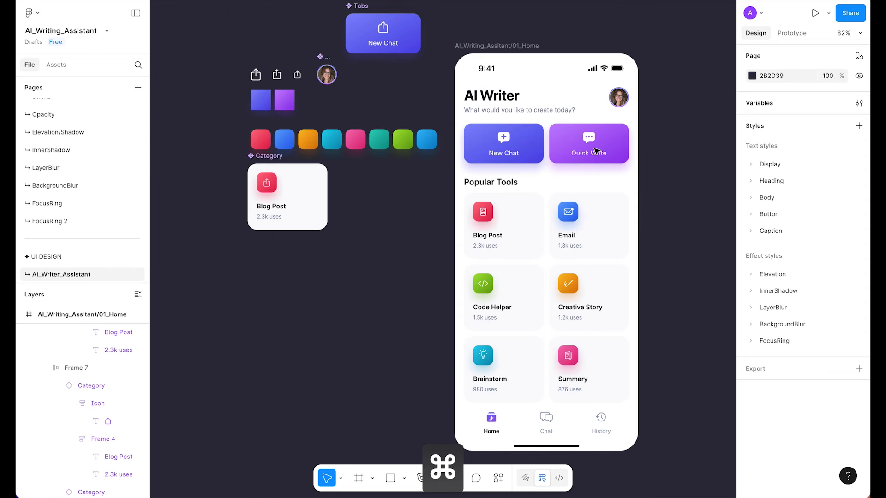
- Duplicate the 01_Home screen frame
{"action": "scroll", "coordinate": [601, 151], "scroll_direction": "up", "scroll_amount": 4}
{"action": "left_click_drag", "start_coordinate": [655, 103], "coordinate": [583, 87]}
{"action": "scroll", "coordinate": [583, 87], "scroll_direction": "down", "scroll_amount": 2}
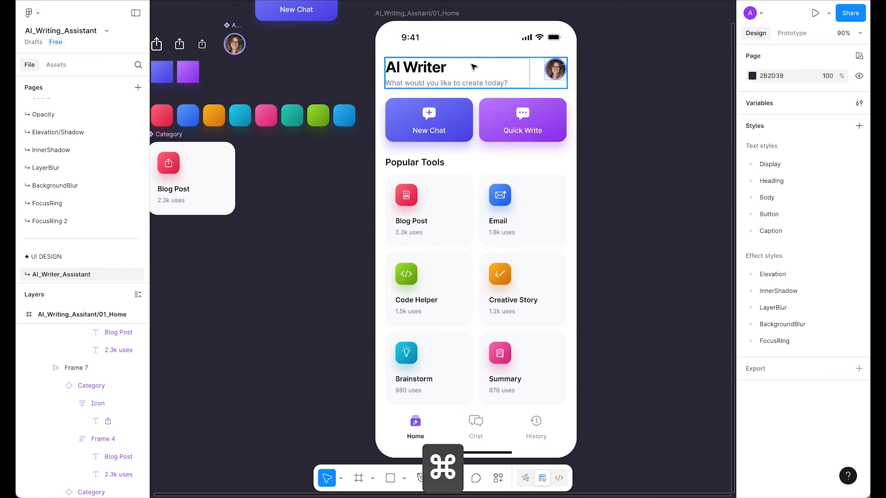
{"action": "left_click", "coordinate": [419, 14]}
{"action": "key", "text": "super+d"}
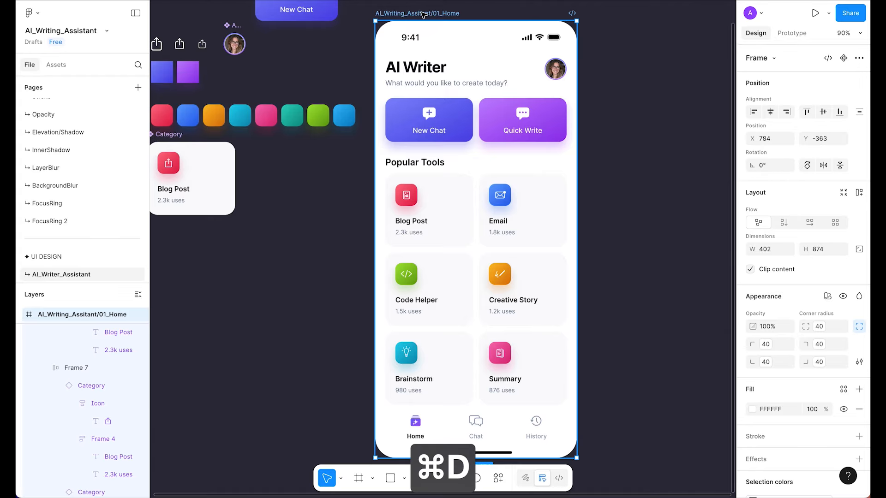
- Rename the duplicated screen frame to AI_Writing_Assitant/02_Chat
{"action": "scroll", "coordinate": [549, 18], "scroll_direction": "up", "scroll_amount": 2}
{"action": "scroll", "coordinate": [551, 17], "scroll_direction": "up", "scroll_amount": 3}
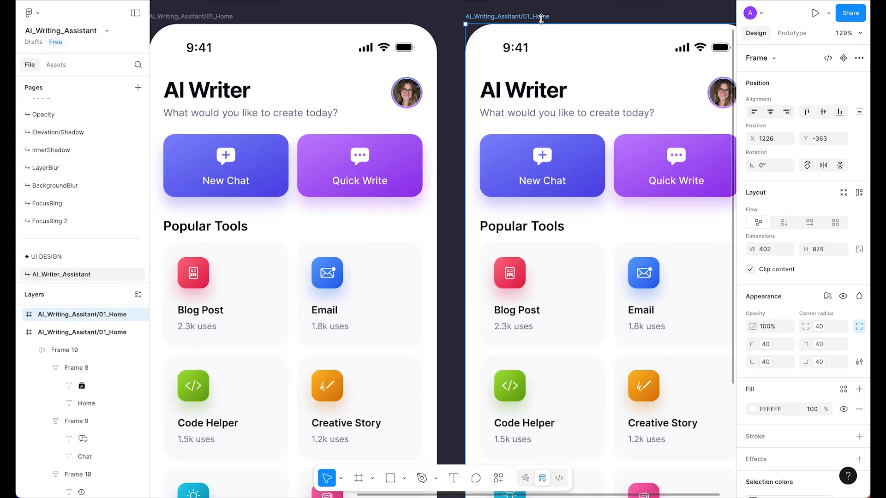
{"action": "double_click", "coordinate": [539, 17]}
{"action": "left_click", "coordinate": [539, 17]}
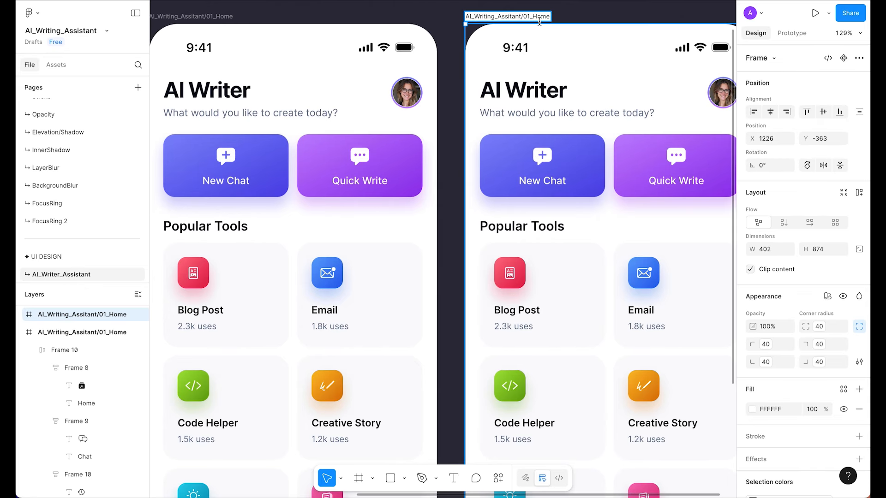
{"action": "key", "text": "Left"}
{"action": "key", "text": "shift+Left"}
{"action": "type", "text": "2"}
{"action": "key", "text": "shift+super+Right"}
{"action": "type", "text": "_C"}
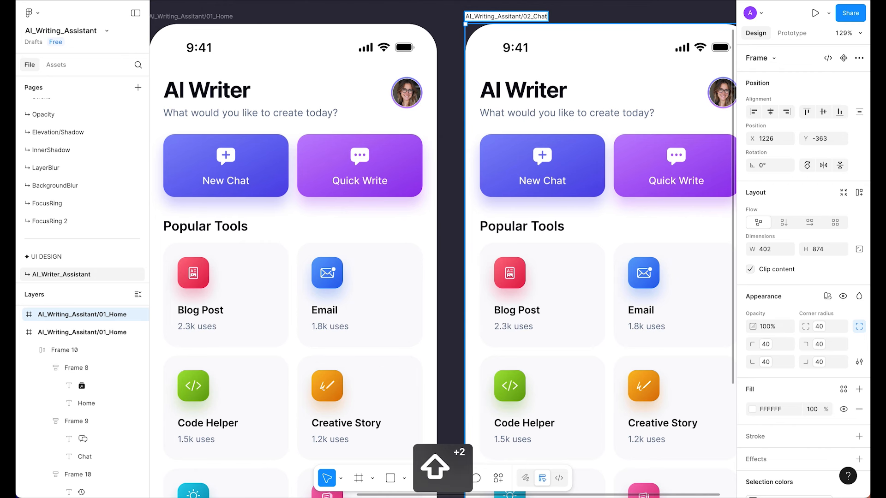
{"action": "key", "text": "Return"}
- Duplicate the avatar in the 02_Chat header and move the copy to the start of the row, before the title
{"action": "scroll", "coordinate": [438, 111], "scroll_direction": "right", "scroll_amount": 5}
{"action": "left_click", "coordinate": [437, 111]}
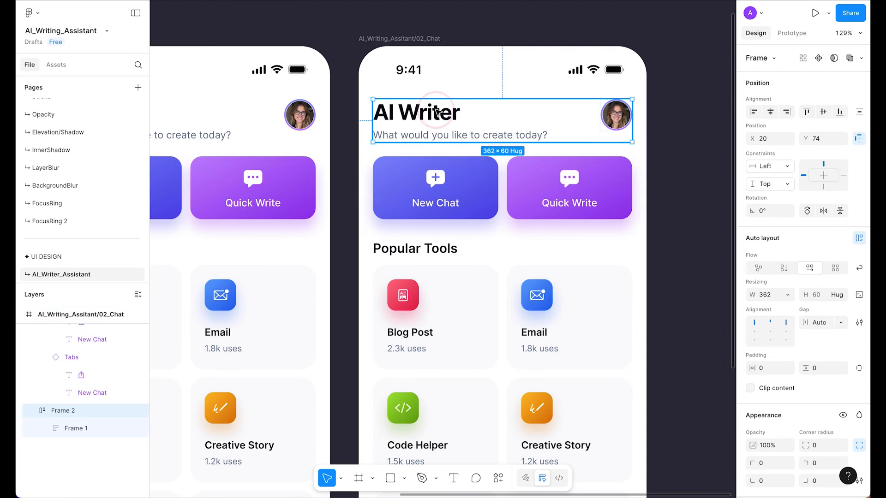
{"action": "left_click", "coordinate": [621, 121]}
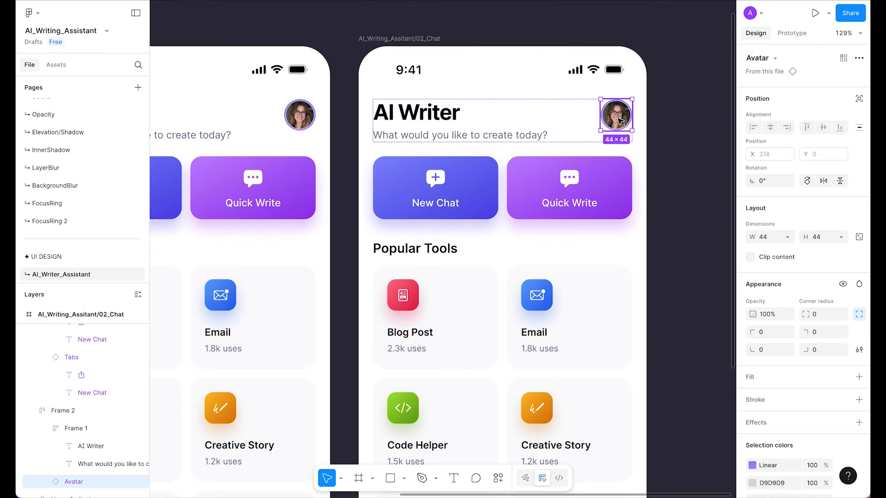
{"action": "key", "text": "super+d"}
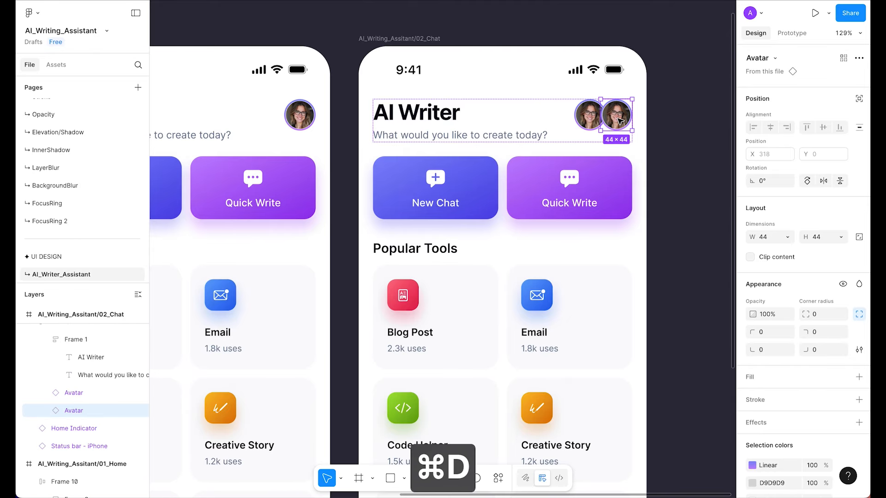
{"action": "key", "text": "Left"}
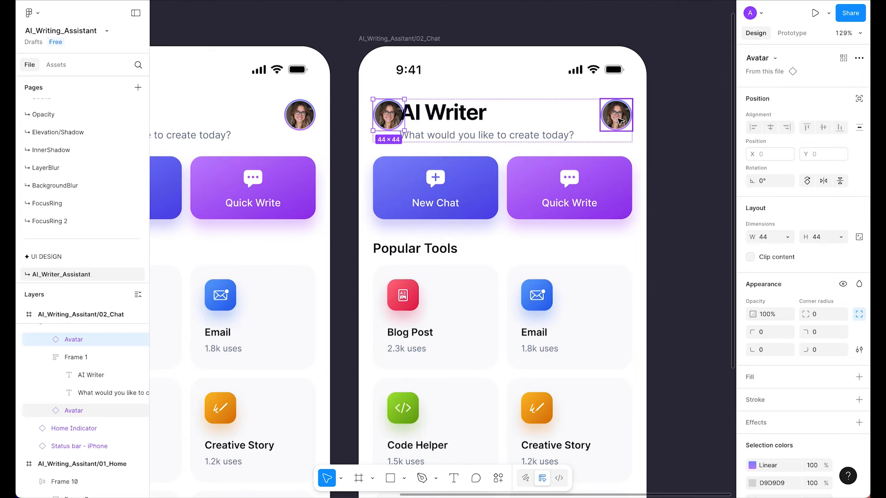
- Centre-align the "AI Writer" title and the "What would you like to create today?" subtitle in the 02_Chat header
{"action": "key", "text": "super"}
{"action": "key", "text": "super"}
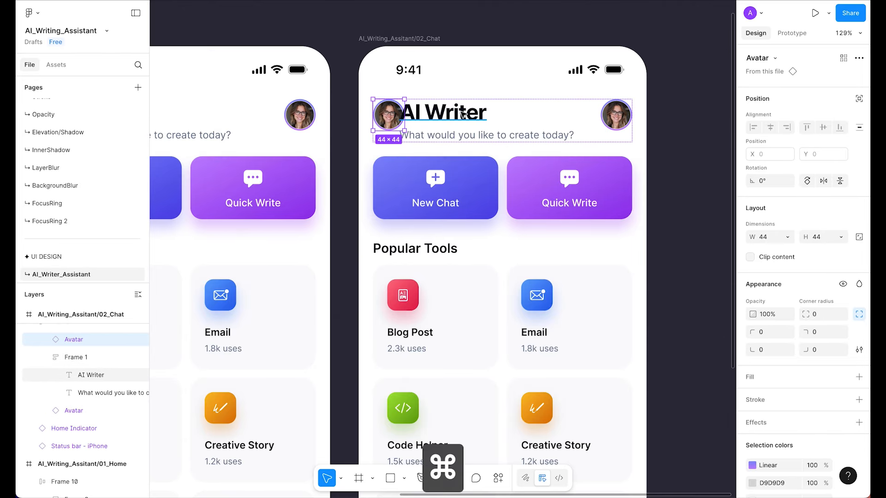
{"action": "left_click", "coordinate": [469, 115]}
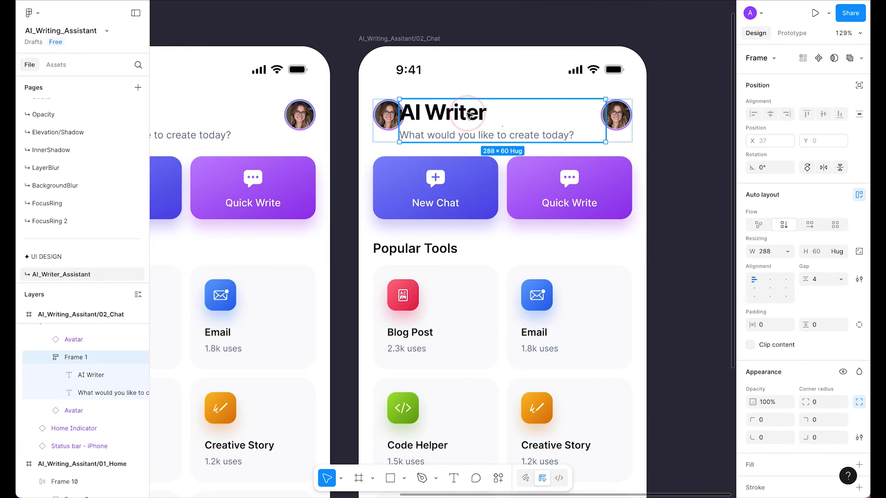
{"action": "double_click", "coordinate": [470, 115]}
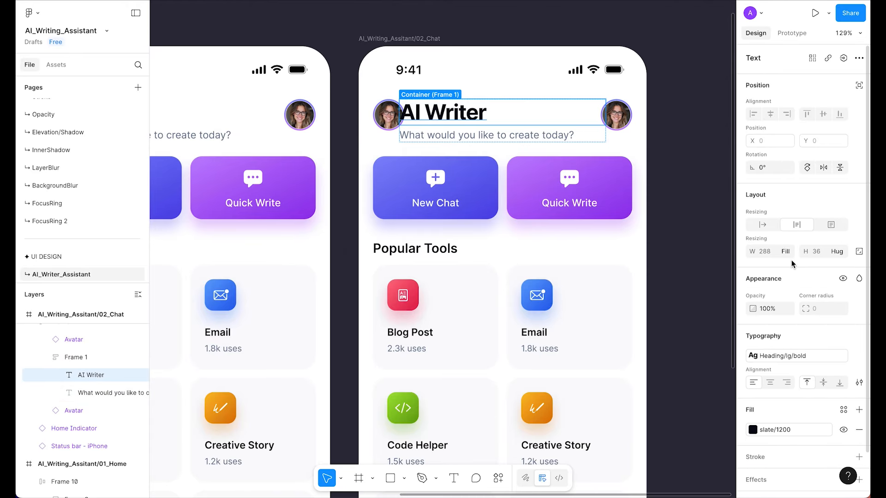
{"action": "left_click", "coordinate": [772, 382]}
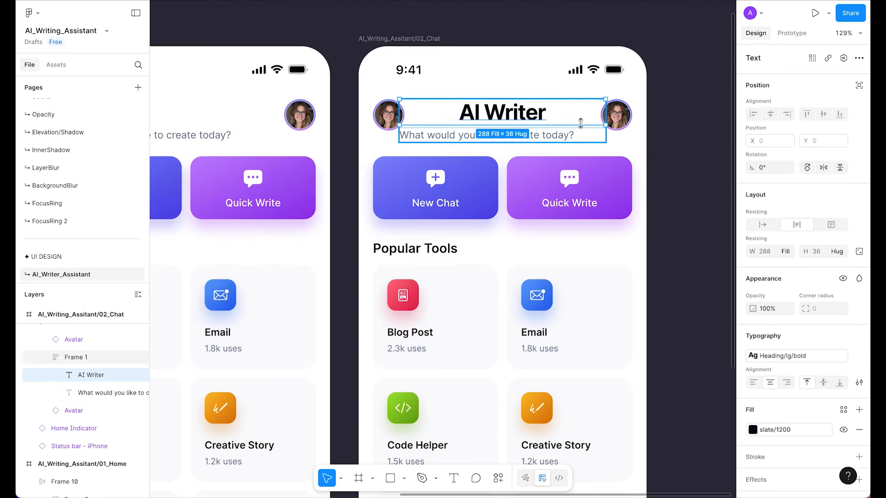
{"action": "left_click", "coordinate": [554, 135], "text": "super"}
{"action": "left_click", "coordinate": [769, 383]}
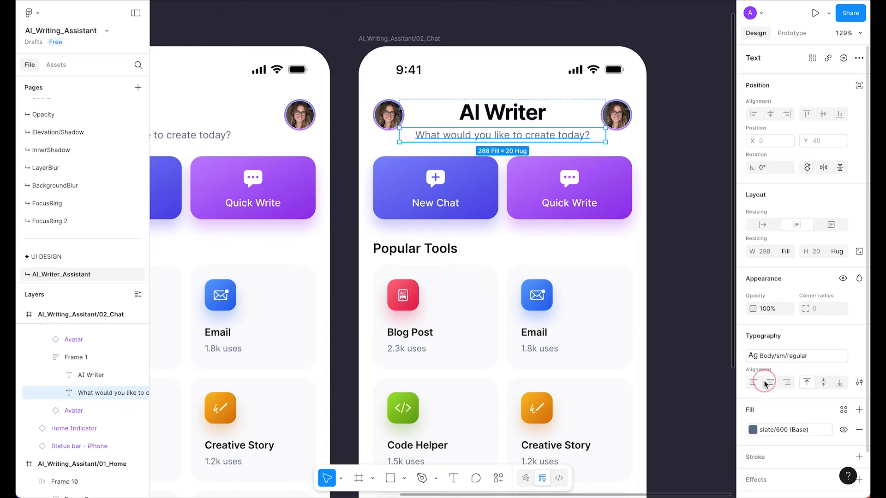
- Set the width of the text column holding the title and subtitle in the 02_Chat header to Fill container
{"action": "left_click", "coordinate": [718, 148]}
{"action": "left_click", "coordinate": [518, 101]}
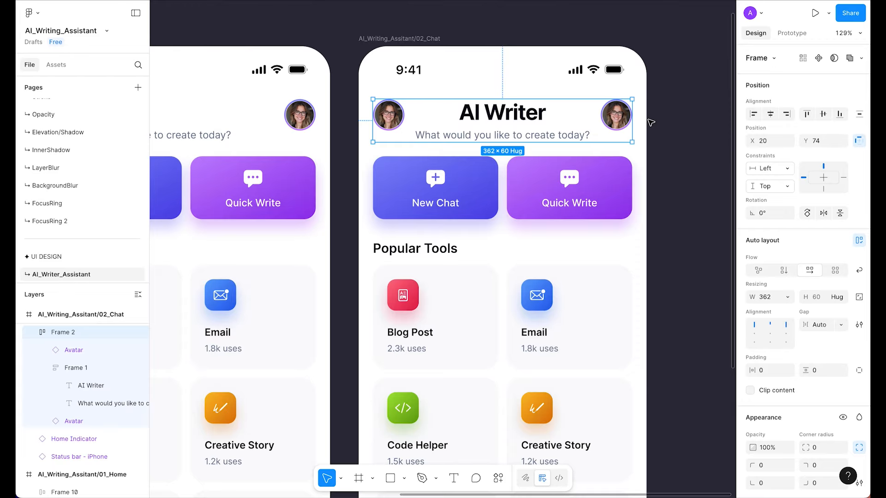
{"action": "key", "text": "Return"}
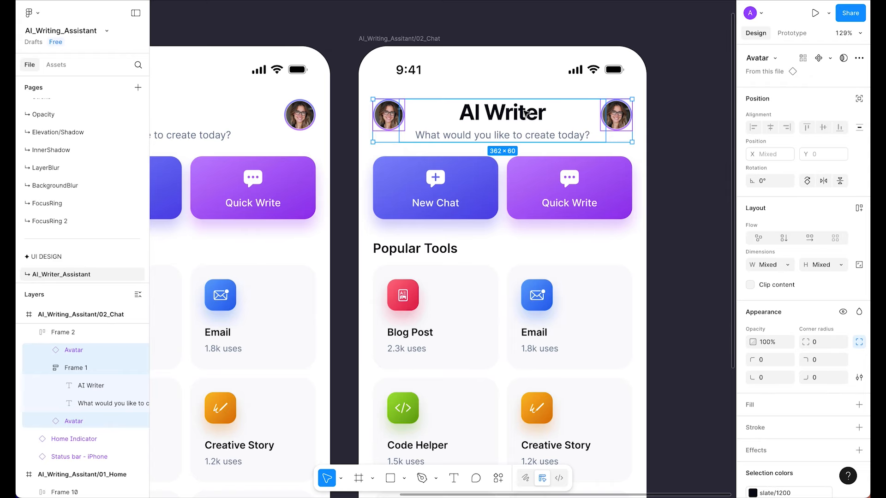
{"action": "left_click", "coordinate": [538, 122]}
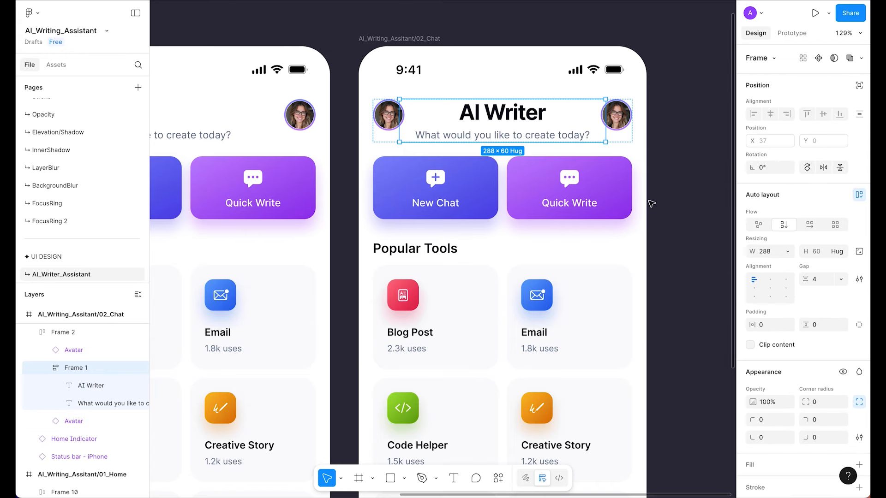
{"action": "left_click", "coordinate": [788, 253]}
{"action": "left_click", "coordinate": [757, 278]}
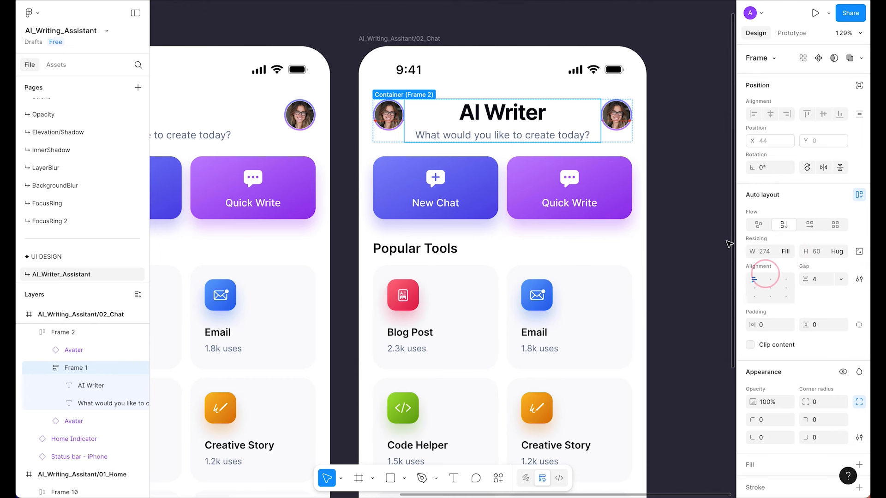
{"action": "left_click", "coordinate": [681, 163]}
- Delete the "What would you like to create today?" subtitle from the 02_Chat header
{"action": "scroll", "coordinate": [572, 136], "scroll_direction": "down", "scroll_amount": 3}
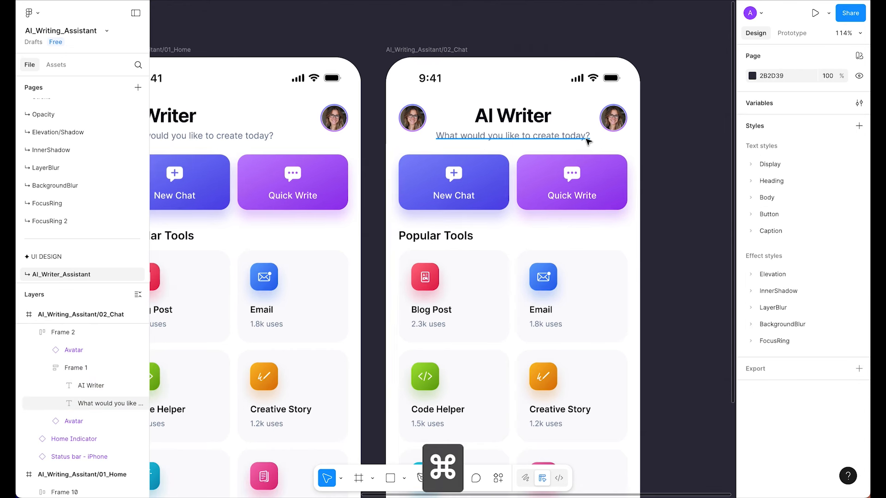
{"action": "left_click", "coordinate": [567, 134]}
{"action": "key", "text": "Delete"}
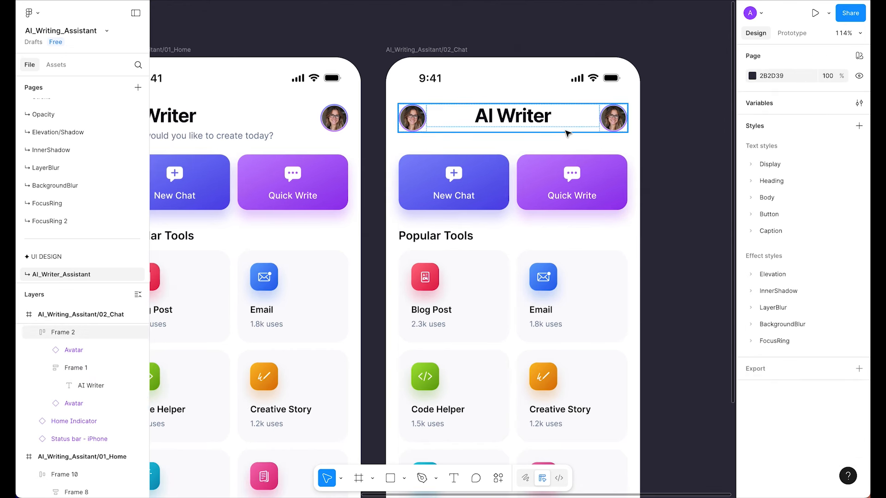
- Replace the avatar before the 02_Chat title with a copy of the loose 32 × 32 share icon
{"action": "left_click", "coordinate": [543, 129]}
{"action": "scroll", "coordinate": [543, 130], "scroll_direction": "down", "scroll_amount": 8}
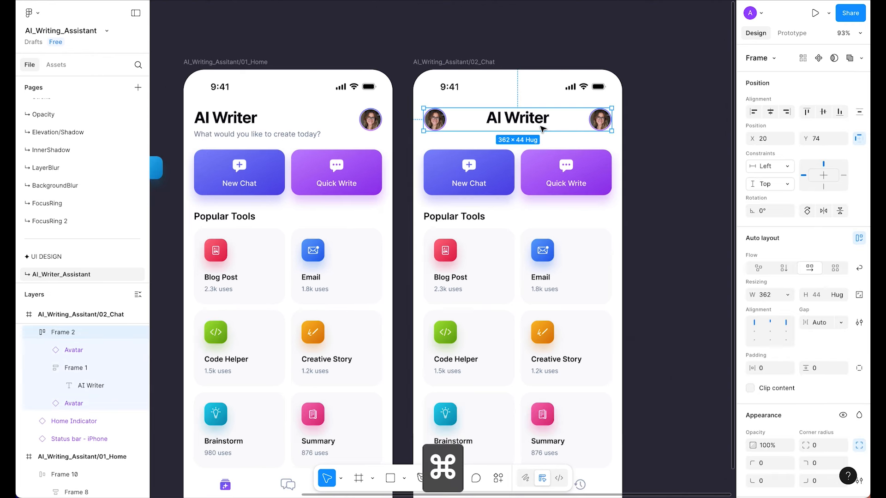
{"action": "scroll", "coordinate": [261, 119], "scroll_direction": "up", "scroll_amount": 3}
{"action": "scroll", "coordinate": [261, 119], "scroll_direction": "up", "scroll_amount": 4}
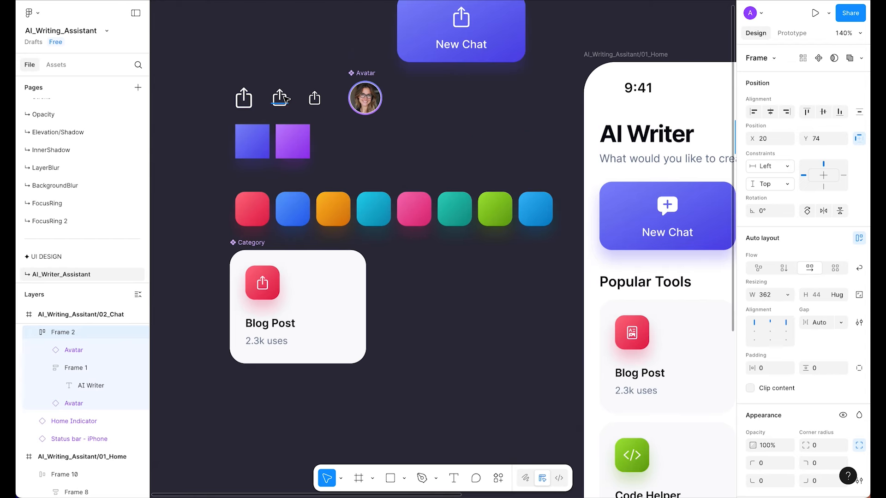
{"action": "left_click", "coordinate": [274, 108]}
{"action": "key", "text": "super+c"}
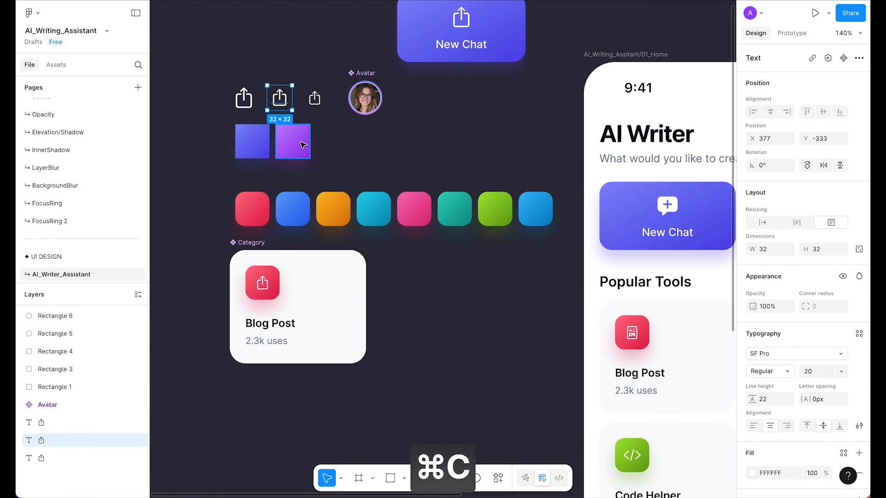
{"action": "scroll", "coordinate": [288, 139], "scroll_direction": "down", "scroll_amount": 8}
{"action": "scroll", "coordinate": [590, 134], "scroll_direction": "up", "scroll_amount": 4}
{"action": "left_click", "coordinate": [480, 156]}
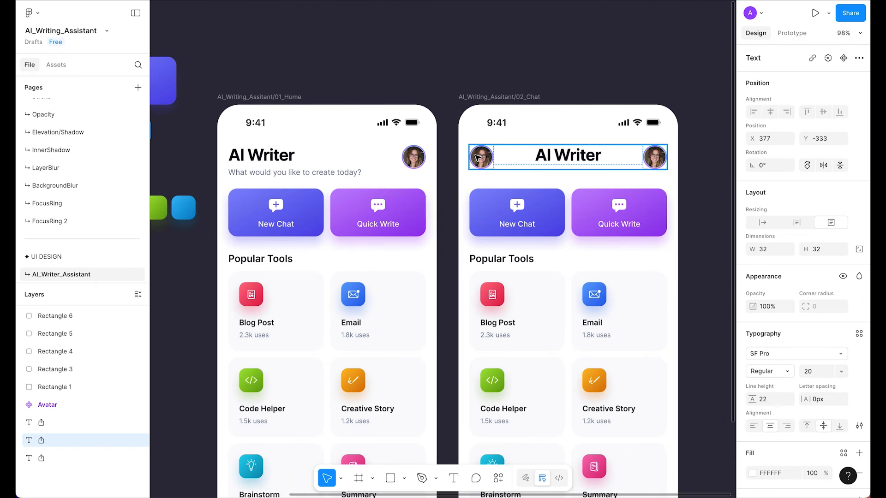
{"action": "left_click", "coordinate": [481, 156]}
{"action": "key", "text": "super+shift+r"}
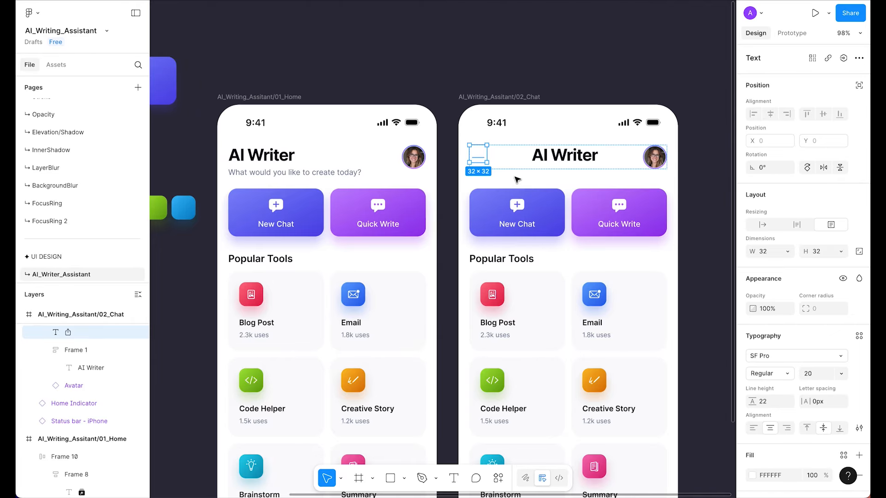
- Apply the slate/1200 colour to the fill of the share icon before the title
{"action": "scroll", "coordinate": [803, 277], "scroll_direction": "down", "scroll_amount": 3}
{"action": "left_click", "coordinate": [844, 366]}
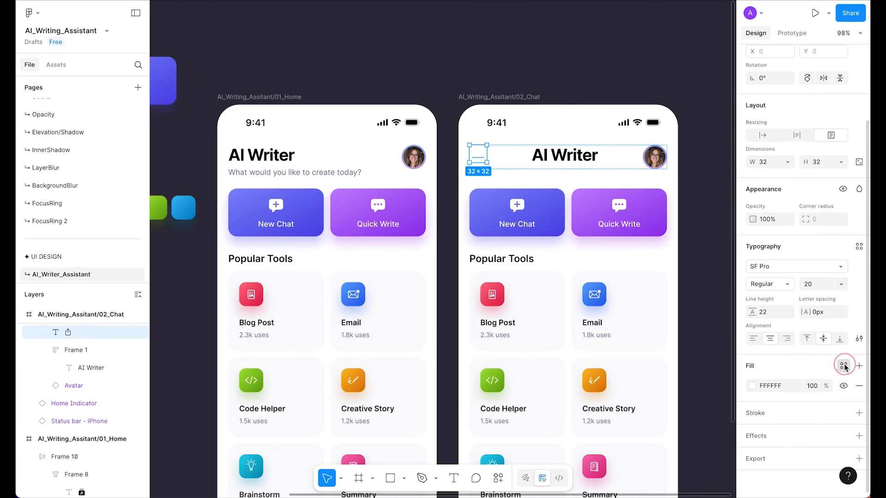
{"action": "scroll", "coordinate": [695, 328], "scroll_direction": "down", "scroll_amount": 2}
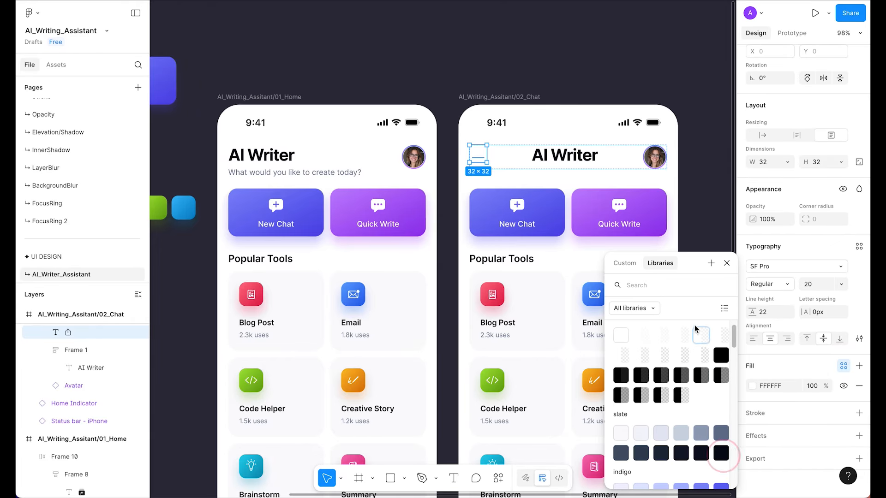
{"action": "left_click", "coordinate": [721, 454]}
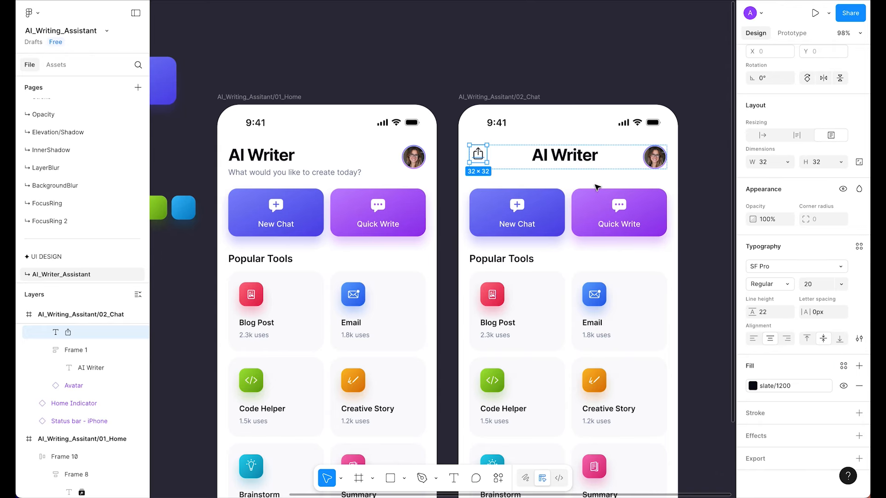
- Replace the remaining avatar after the 02_Chat title with a copy of the dark share icon and save
{"action": "key", "text": "super+c"}
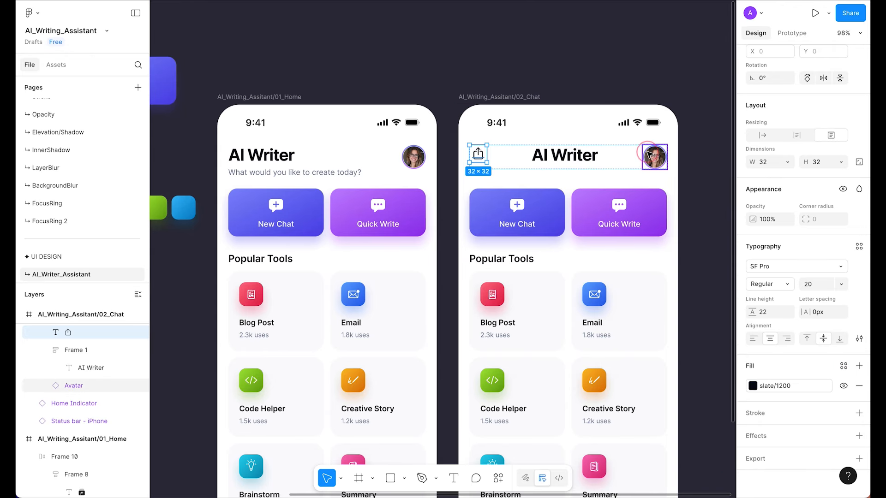
{"action": "left_click", "coordinate": [649, 154]}
{"action": "key", "text": "super+shift+v"}
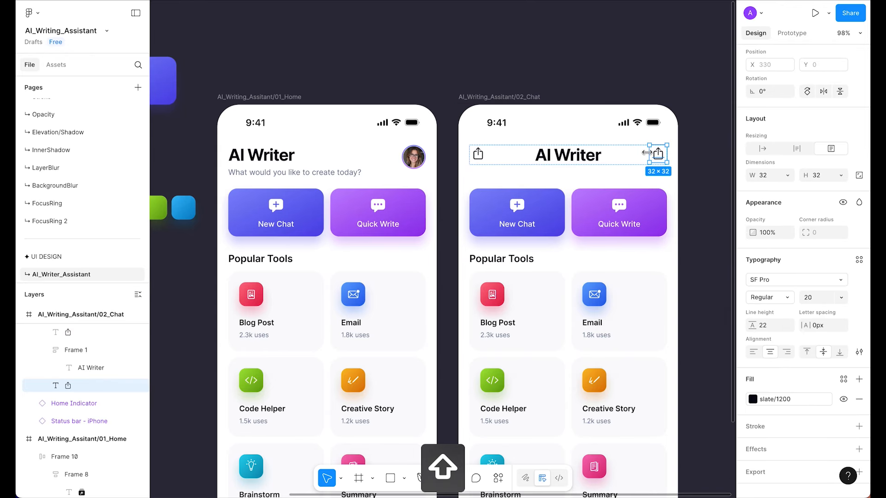
{"action": "left_click", "coordinate": [692, 152]}
{"action": "scroll", "coordinate": [692, 152], "scroll_direction": "up", "scroll_amount": 5, "text": "super"}
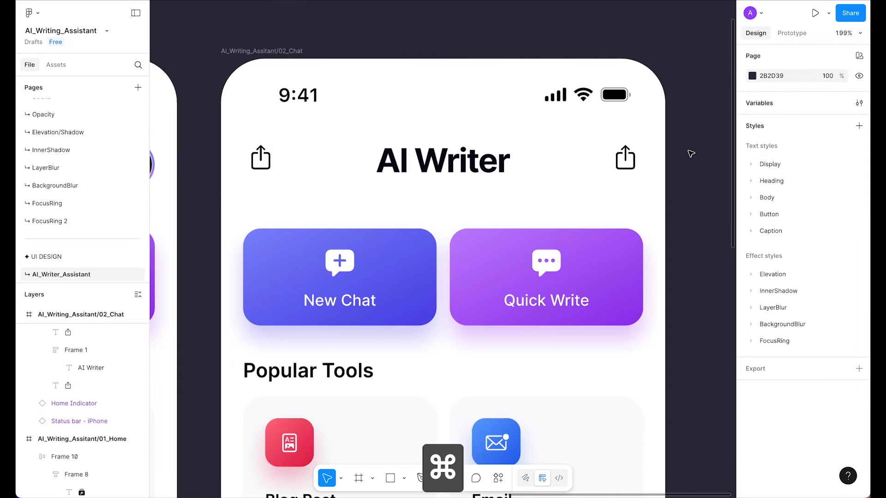
{"action": "scroll", "coordinate": [690, 150], "scroll_direction": "down", "scroll_amount": 3, "text": "super"}
{"action": "scroll", "coordinate": [574, 183], "scroll_direction": "down", "scroll_amount": 1, "text": "super"}
{"action": "key", "text": "super+s"}
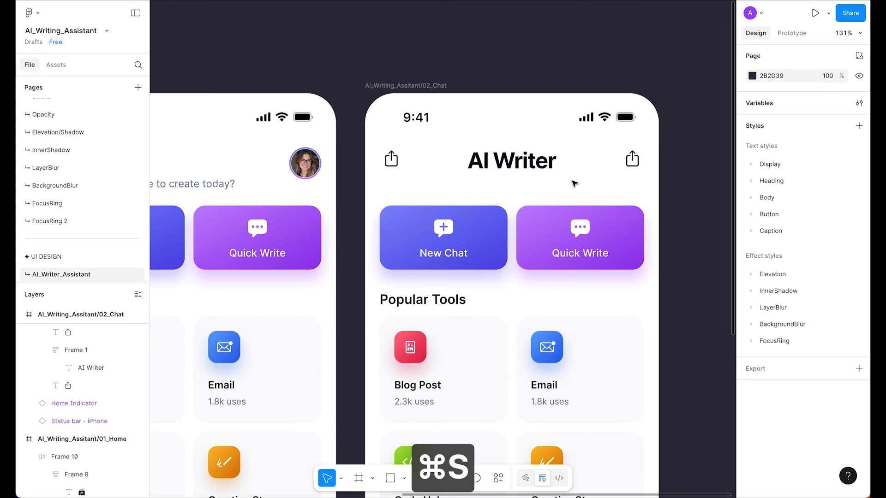
- Apply the Heading/sm/semibold text style to the "AI Writer" title in the 02_Chat header
{"action": "left_click", "coordinate": [529, 166], "text": "super"}
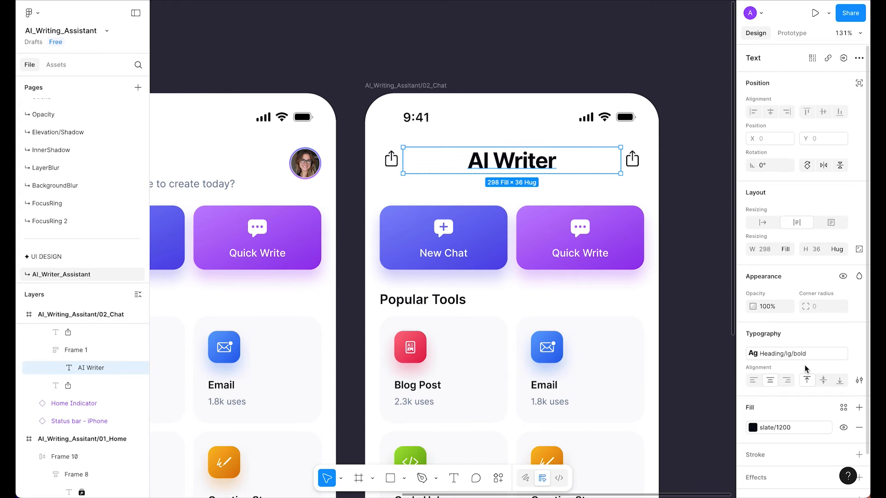
{"action": "left_click", "coordinate": [796, 355]}
{"action": "scroll", "coordinate": [698, 400], "scroll_direction": "down", "scroll_amount": 1}
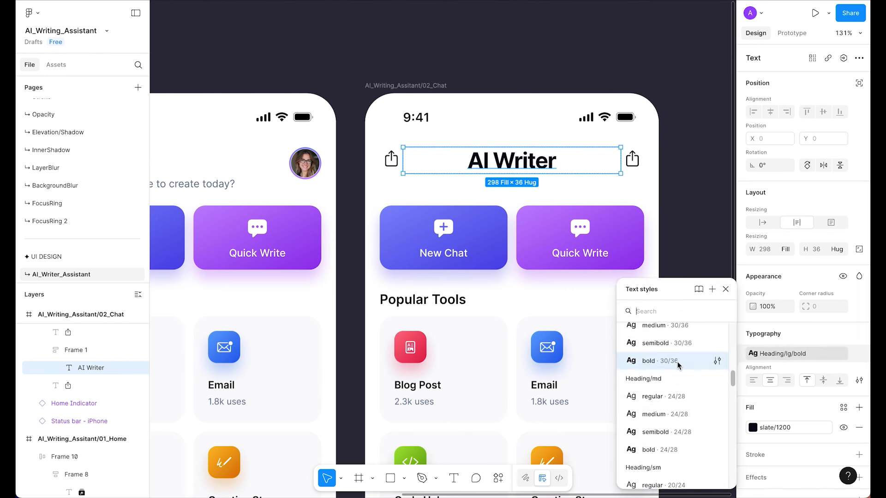
{"action": "scroll", "coordinate": [679, 357], "scroll_direction": "down", "scroll_amount": 3}
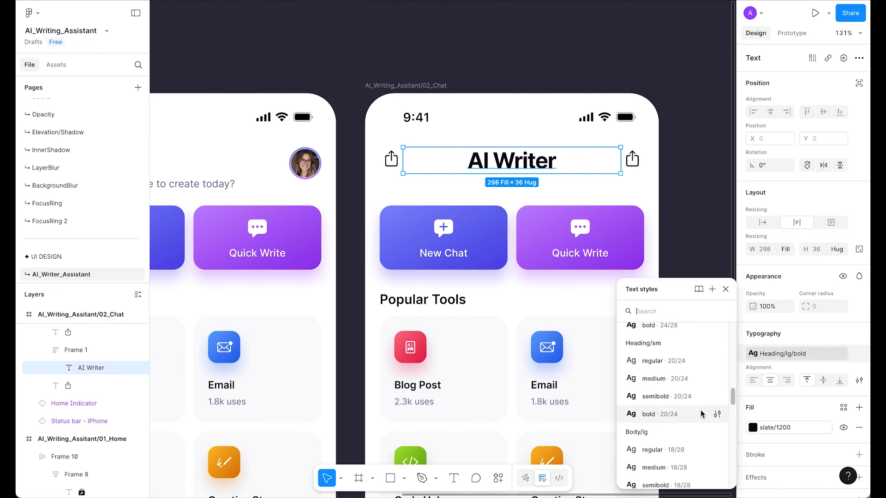
{"action": "left_click", "coordinate": [696, 400]}
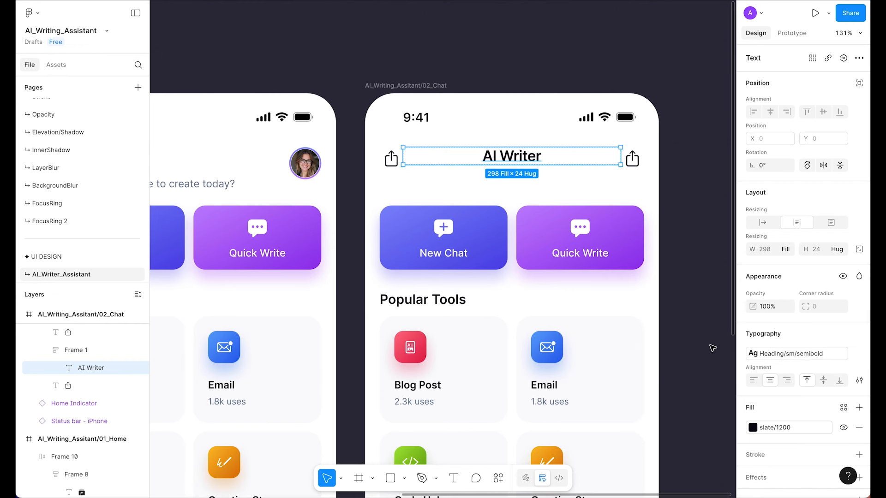
{"action": "left_click", "coordinate": [700, 309]}
- Centre the icons and title of the 02_Chat header row vertically through its auto layout alignment and save the file
{"action": "left_click", "coordinate": [595, 164]}
{"action": "left_click", "coordinate": [769, 330]}
{"action": "left_click", "coordinate": [697, 180]}
{"action": "scroll", "coordinate": [690, 181], "scroll_direction": "down", "scroll_amount": 3}
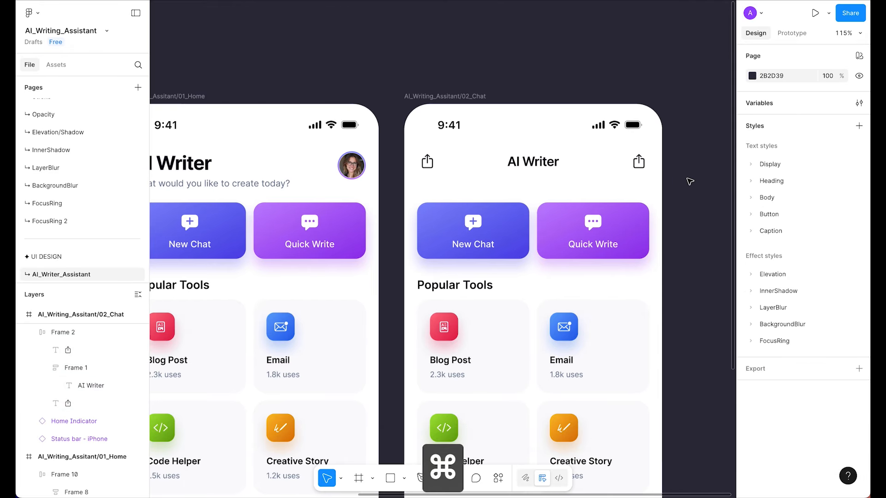
{"action": "scroll", "coordinate": [690, 182], "scroll_direction": "up", "scroll_amount": 3}
{"action": "key", "text": "super+s"}
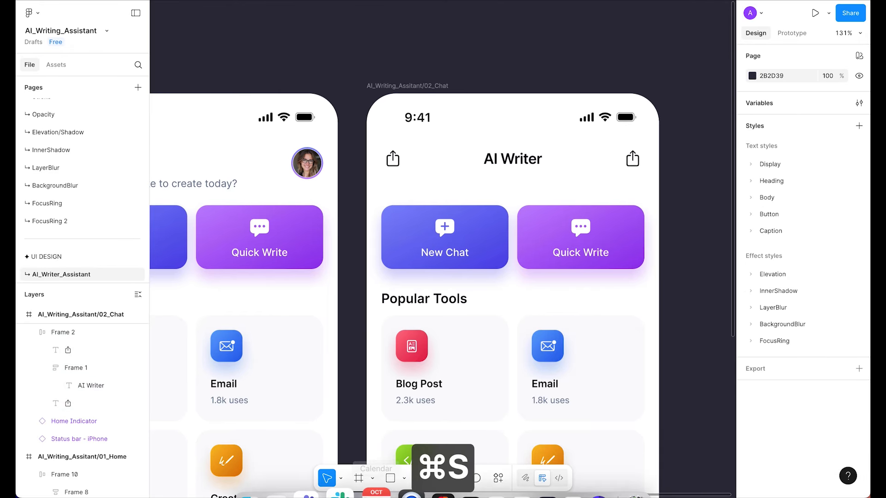
- Switch to SF Symbols, search for "chev" and copy the chevron.left symbol
{"action": "left_click", "coordinate": [451, 482]}
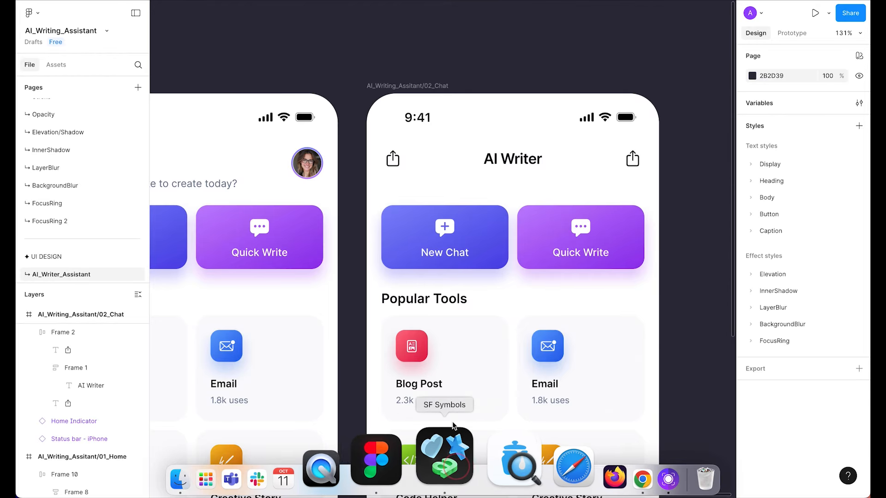
{"action": "type", "text": "arr"}
{"action": "key", "text": "BackSpace"}
{"action": "key", "text": "BackSpace"}
{"action": "key", "text": "BackSpace"}
{"action": "type", "text": "chev"}
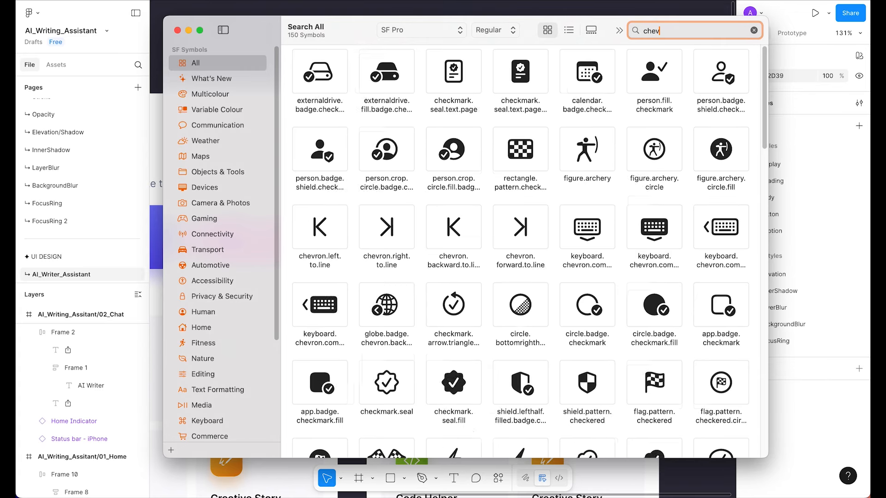
{"action": "scroll", "coordinate": [582, 130], "scroll_direction": "down", "scroll_amount": 1}
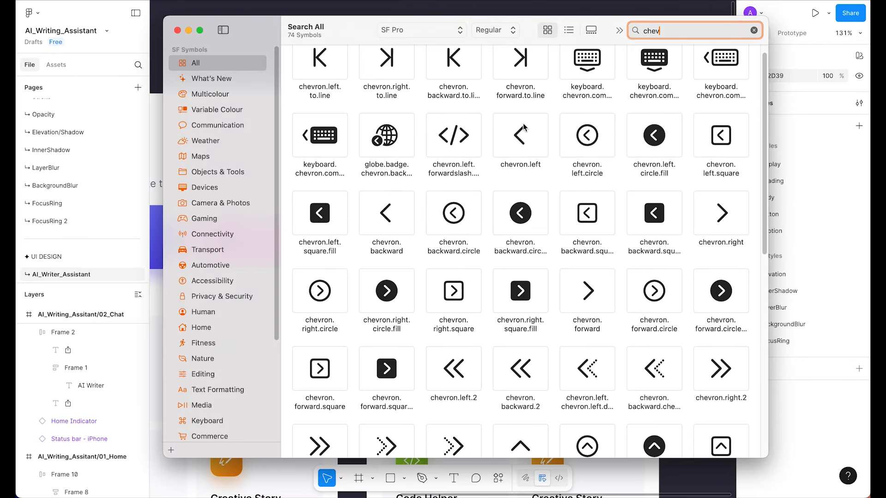
{"action": "left_click", "coordinate": [519, 133]}
{"action": "right_click", "coordinate": [519, 132]}
{"action": "left_click", "coordinate": [535, 141]}
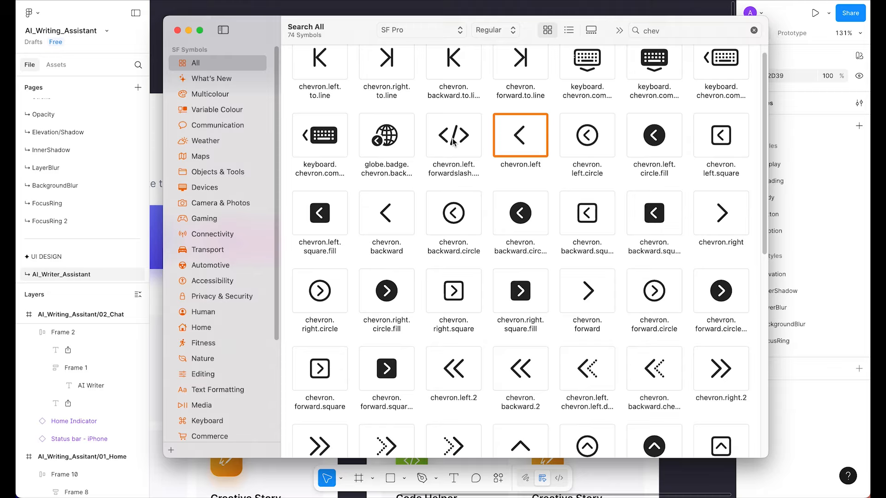
{"action": "scroll", "coordinate": [454, 142], "scroll_direction": "down", "scroll_amount": 10}
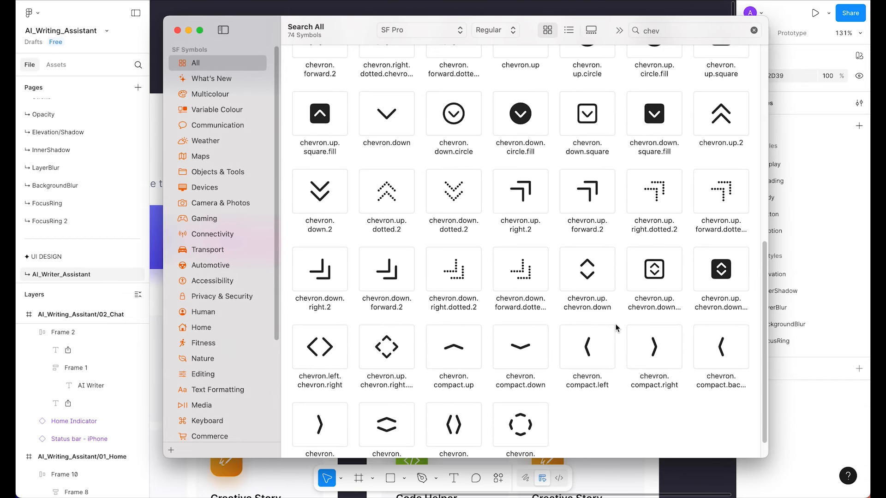
{"action": "scroll", "coordinate": [616, 328], "scroll_direction": "down", "scroll_amount": 2}
- Switch back to Figma and replace the share icon before the "AI Writer" title with the copied chevron.left symbol
{"action": "left_click", "coordinate": [685, 482]}
{"action": "left_click", "coordinate": [392, 161], "text": "super"}
{"action": "double_click", "coordinate": [392, 161]}
{"action": "key", "text": "super+v"}
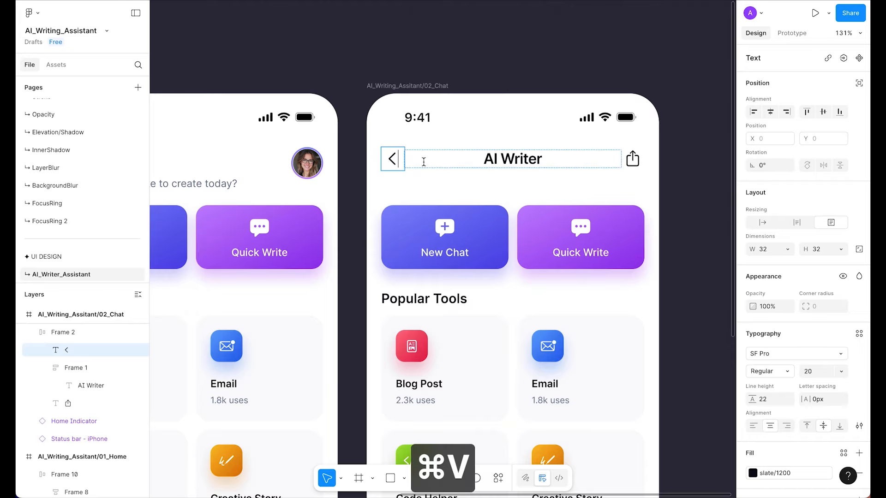
{"action": "left_click", "coordinate": [525, 43]}
{"action": "scroll", "coordinate": [525, 45], "scroll_direction": "down", "scroll_amount": 5}
{"action": "scroll", "coordinate": [525, 47], "scroll_direction": "up", "scroll_amount": 5}
{"action": "scroll", "coordinate": [524, 53], "scroll_direction": "down", "scroll_amount": 5}
{"action": "scroll", "coordinate": [524, 56], "scroll_direction": "up", "scroll_amount": 5}
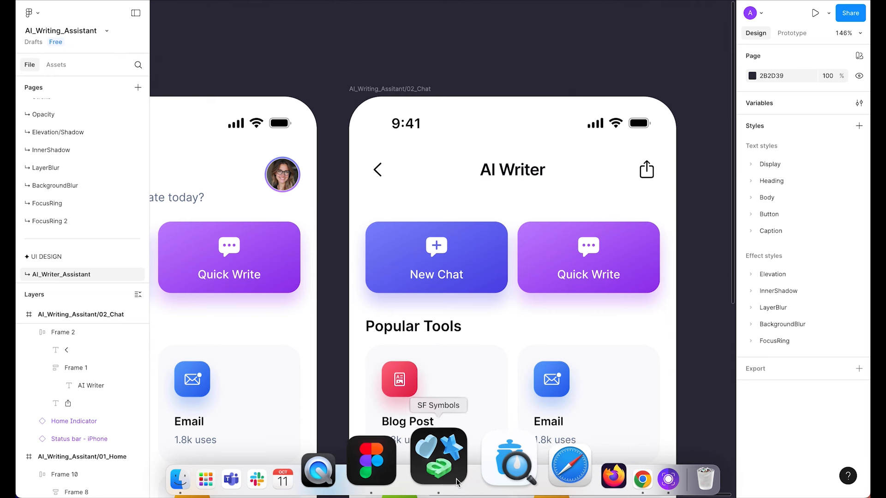
- Switch to SF Symbols, search for "filter", copy the outlined circle symbol with three horizontal lines, and return to Figma
{"action": "left_click", "coordinate": [426, 459]}
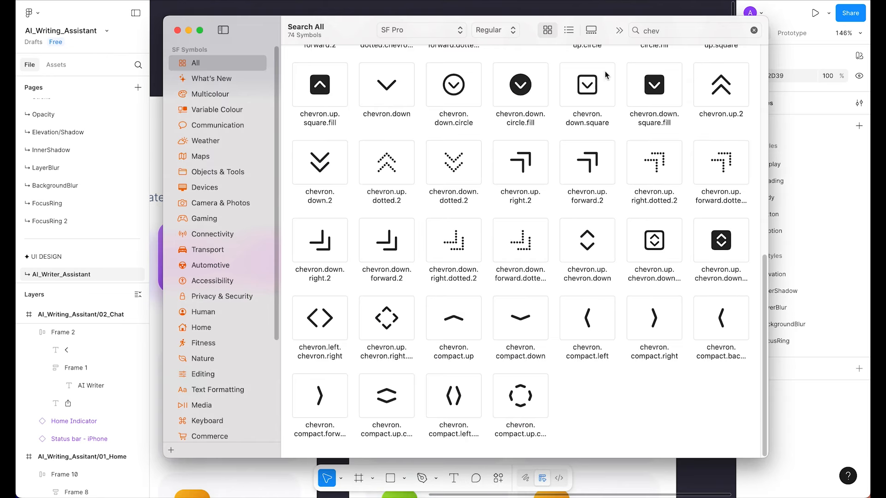
{"action": "double_click", "coordinate": [655, 31]}
{"action": "type", "text": "filt"}
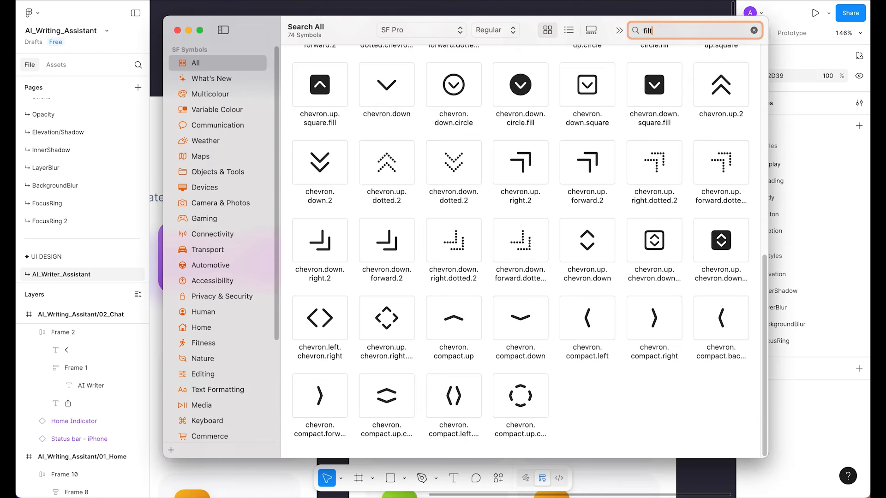
{"action": "type", "text": "er"}
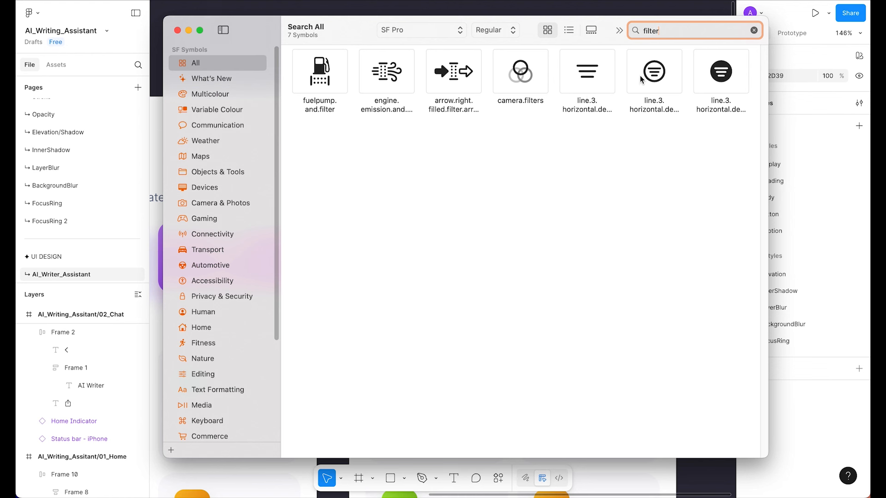
{"action": "left_click", "coordinate": [660, 79]}
{"action": "right_click", "coordinate": [655, 77]}
{"action": "left_click", "coordinate": [664, 79]}
{"action": "left_click", "coordinate": [689, 9]}
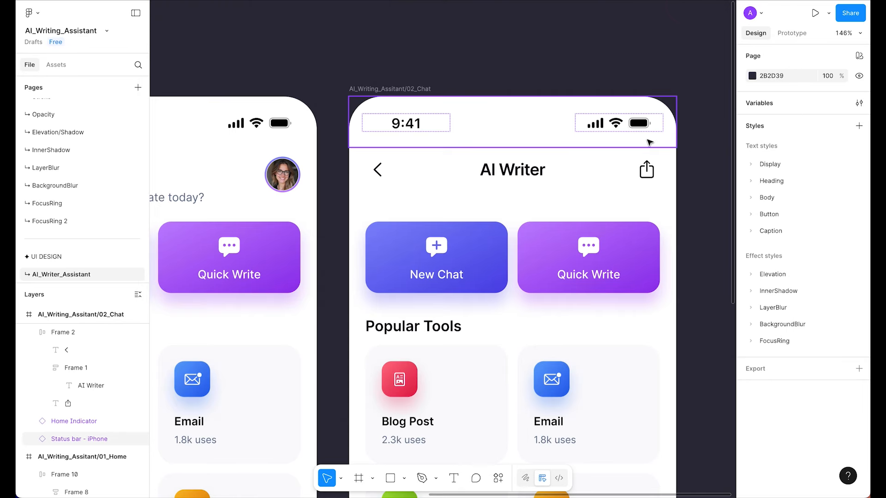
- Replace the share icon after the "AI Writer" title with the copied circled filter symbol
{"action": "double_click", "coordinate": [647, 168], "text": "super"}
{"action": "key", "text": "super+v"}
{"action": "key", "text": "Escape"}
{"action": "key", "text": "Escape"}
{"action": "scroll", "coordinate": [708, 180], "scroll_direction": "down", "scroll_amount": 5}
{"action": "scroll", "coordinate": [697, 176], "scroll_direction": "up", "scroll_amount": 5}
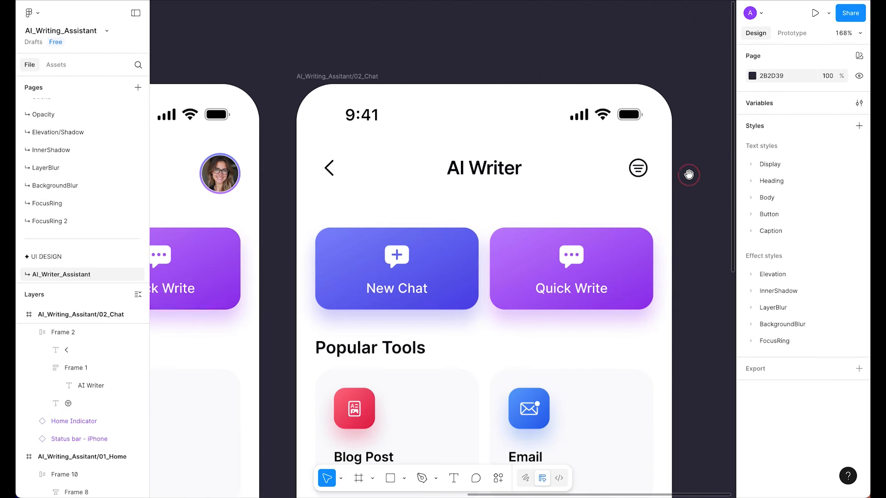
- Check the header row's spacing to the status bar and the frame's sides, and save the file
{"action": "scroll", "coordinate": [554, 176], "scroll_direction": "right", "scroll_amount": 1}
{"action": "left_click", "coordinate": [466, 169]}
{"action": "key", "text": "alt"}
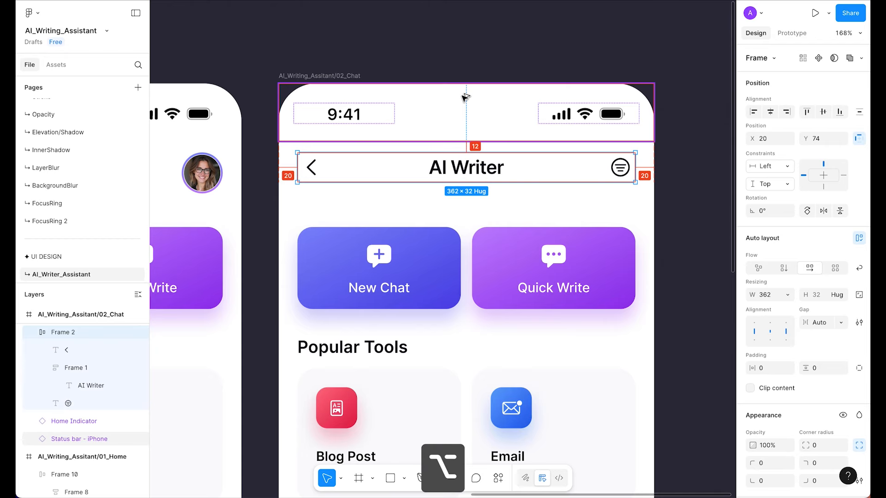
{"action": "scroll", "coordinate": [490, 164], "scroll_direction": "down", "scroll_amount": 1}
{"action": "key", "text": "super+s"}
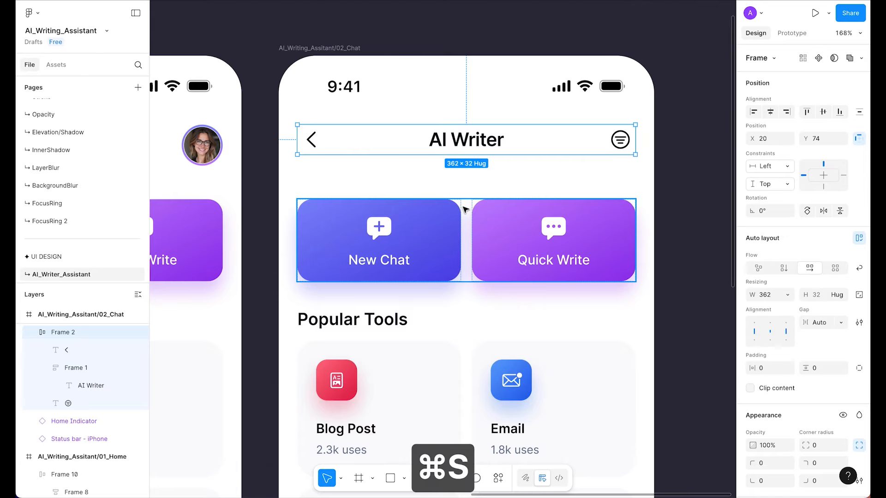
- Delete the New Chat card from the Tabs row of the 02_Chat screen
{"action": "scroll", "coordinate": [467, 206], "scroll_direction": "down", "scroll_amount": 2}
{"action": "scroll", "coordinate": [439, 226], "scroll_direction": "down", "scroll_amount": 1}
{"action": "left_click", "coordinate": [405, 188]}
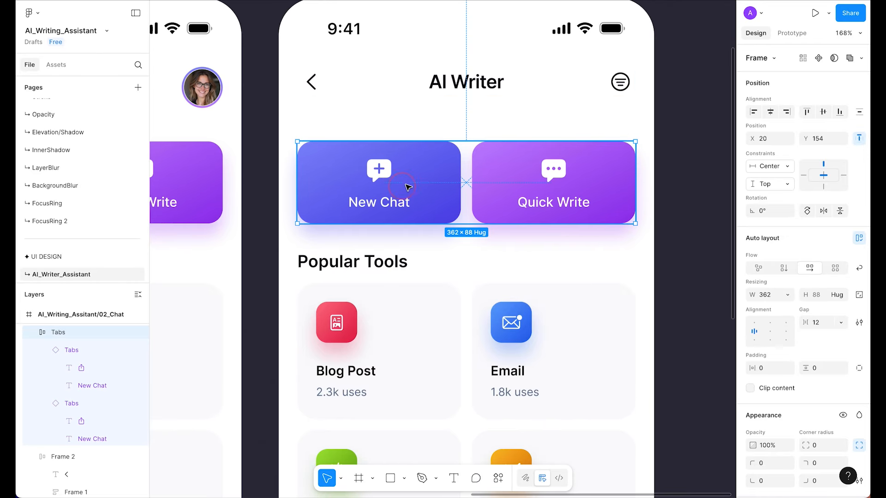
{"action": "double_click", "coordinate": [412, 187]}
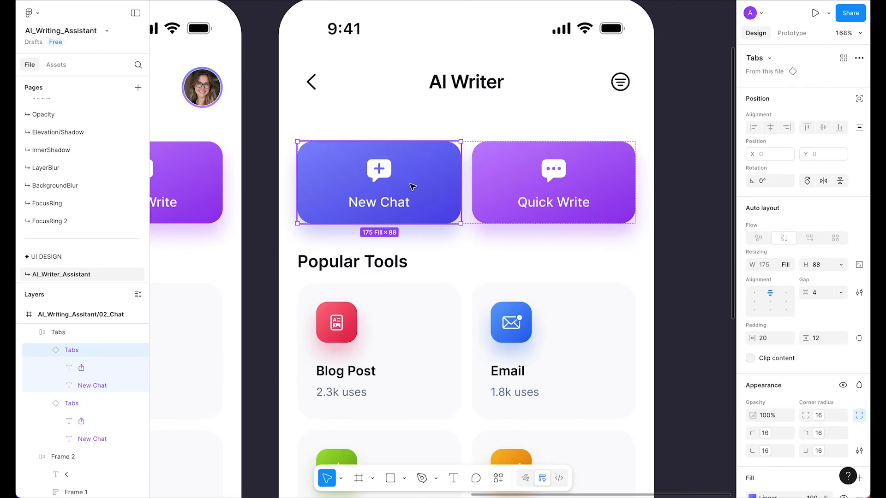
{"action": "key", "text": "Delete"}
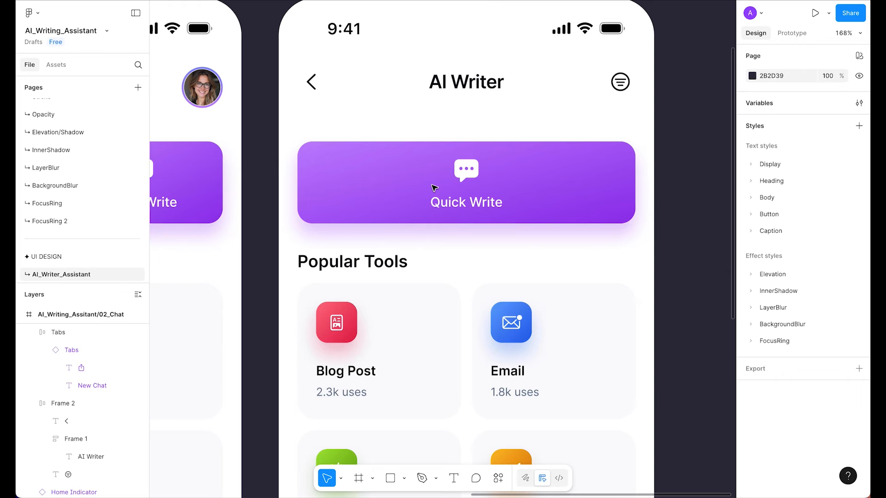
- Detach the Quick Write card from its component and arrange its icon and label horizontally, centred in both directions
{"action": "left_click", "coordinate": [564, 185]}
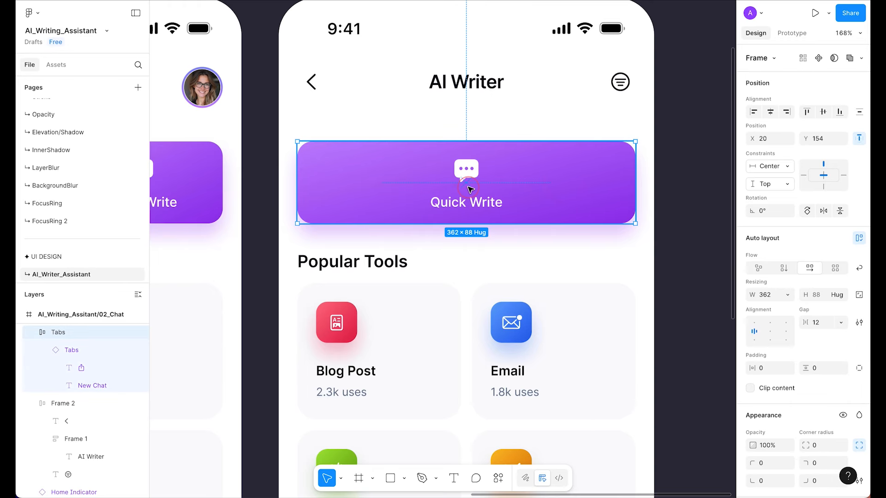
{"action": "double_click", "coordinate": [470, 189]}
{"action": "right_click", "coordinate": [470, 189]}
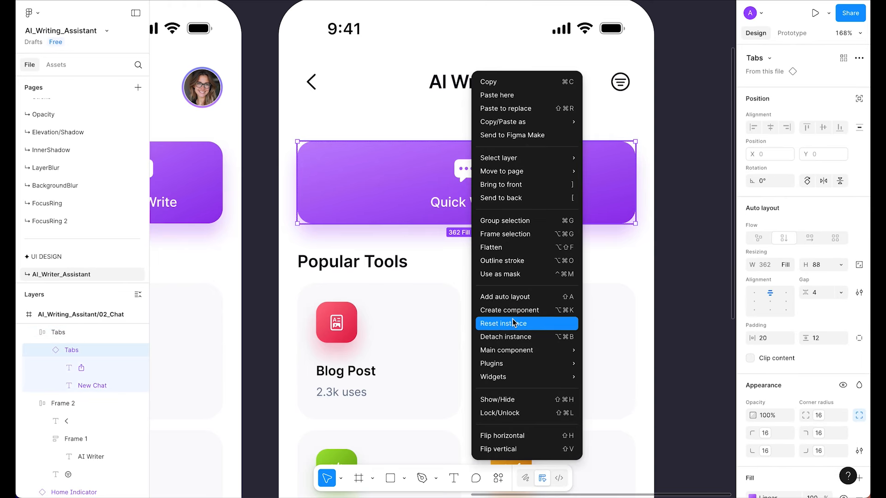
{"action": "left_click", "coordinate": [518, 342]}
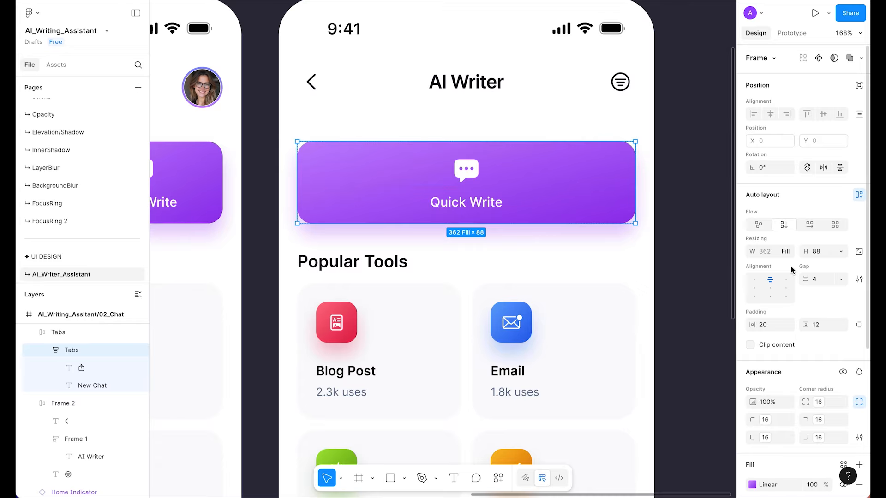
{"action": "left_click", "coordinate": [805, 224]}
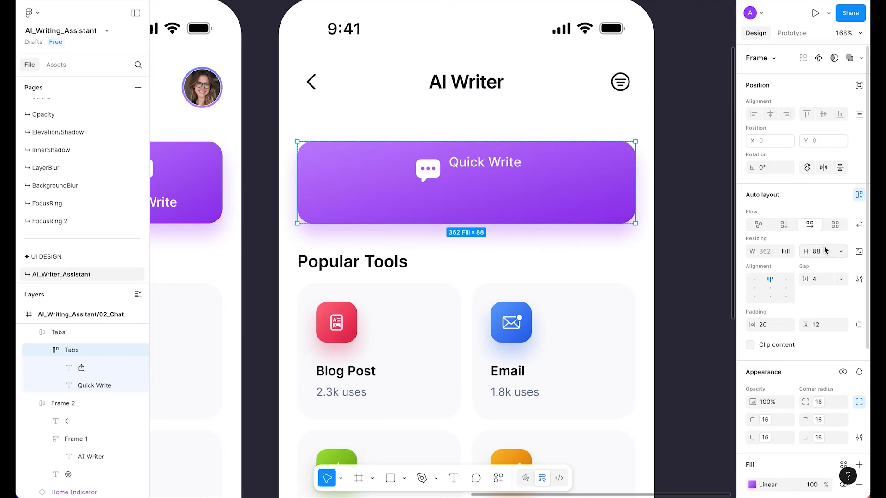
{"action": "left_click", "coordinate": [774, 287]}
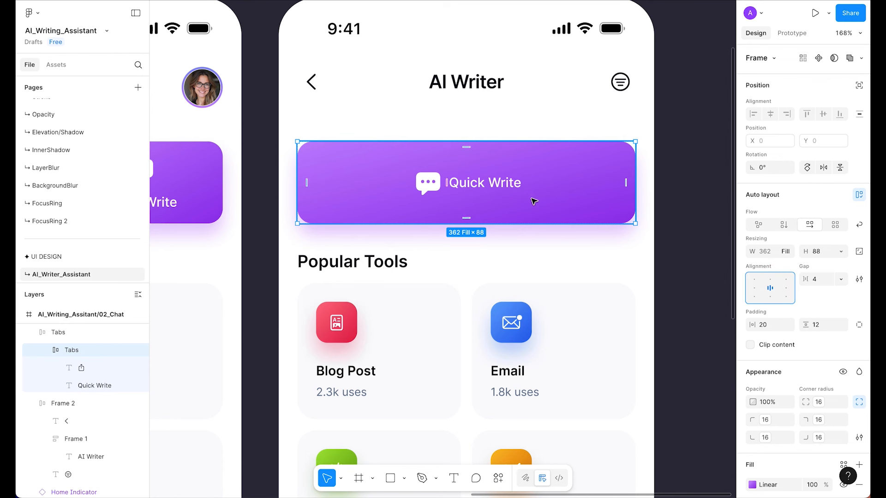
- Set both the width and the height of the Quick Write card to hug its contents
{"action": "left_click", "coordinate": [491, 206]}
{"action": "left_click", "coordinate": [785, 252]}
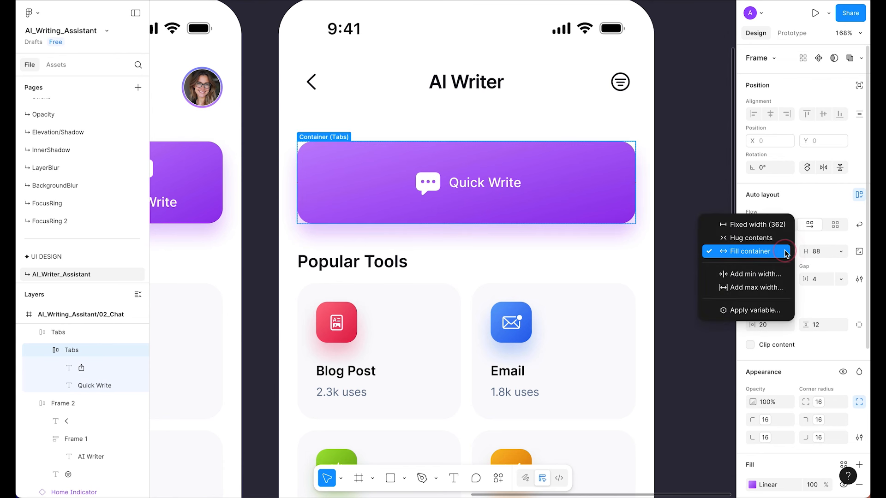
{"action": "left_click", "coordinate": [751, 237]}
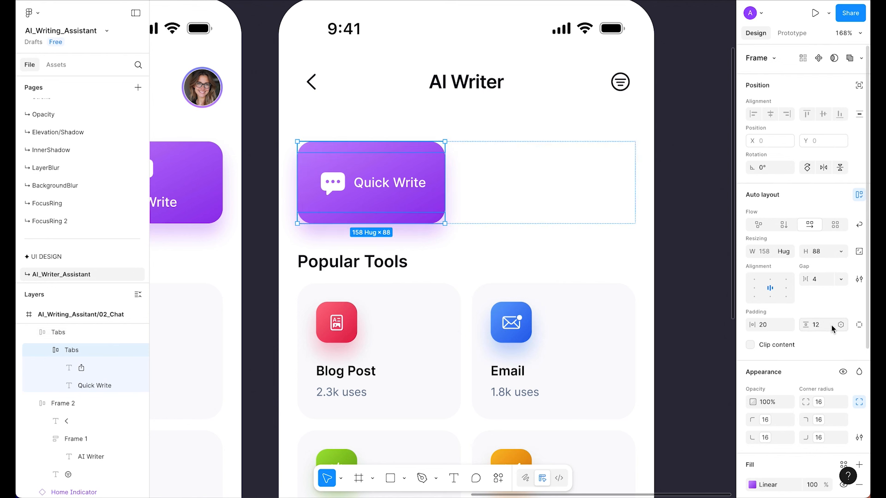
{"action": "left_click", "coordinate": [841, 251]}
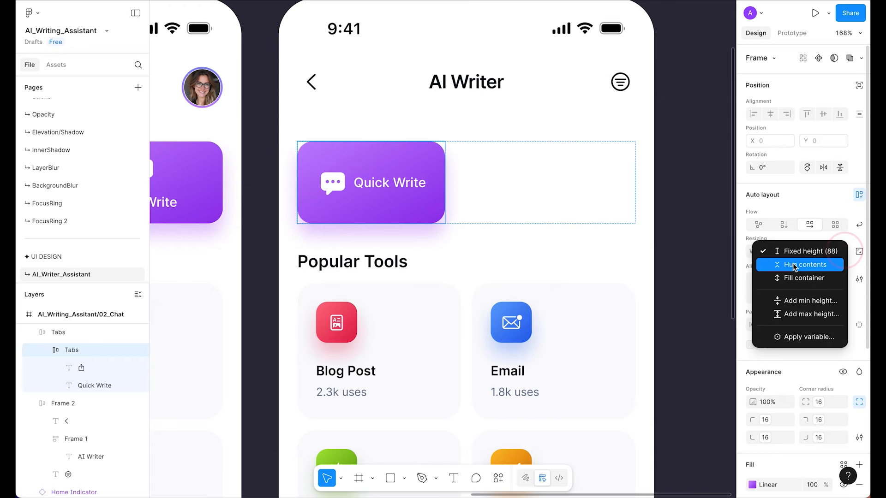
{"action": "left_click", "coordinate": [794, 266]}
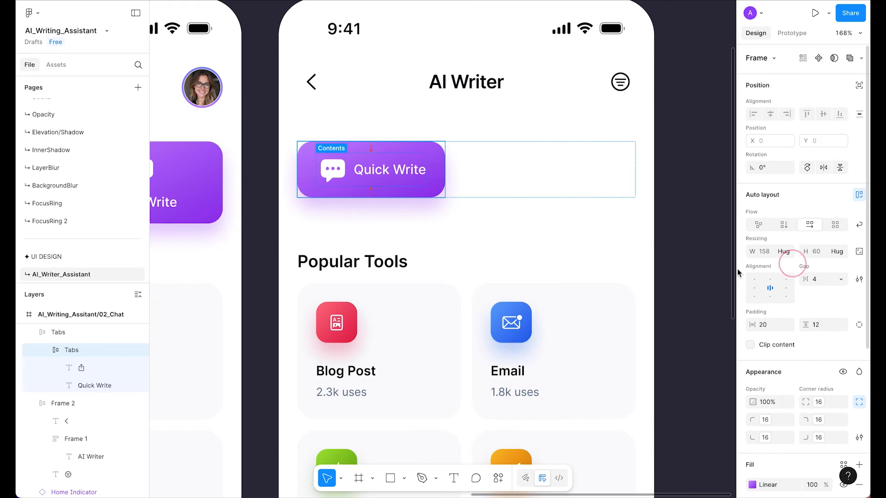
- Change the card's "Quick Write" label to "Creative"
{"action": "left_click", "coordinate": [372, 176], "text": "super"}
{"action": "double_click", "coordinate": [371, 174]}
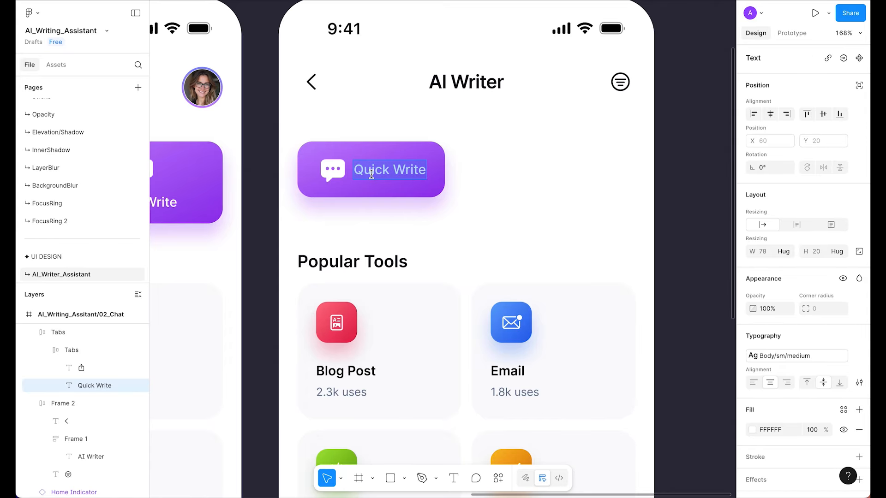
{"action": "type", "text": "Creativ"}
{"action": "type", "text": "e"}
{"action": "left_click", "coordinate": [480, 224]}
- Apply the "full" (9999) radius variable to the corners of the Creative card
{"action": "left_click", "coordinate": [418, 185], "text": "super"}
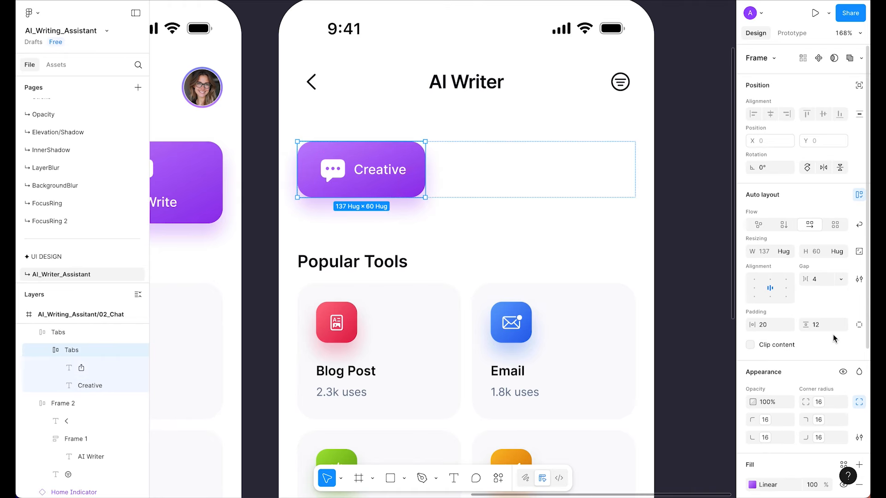
{"action": "left_click", "coordinate": [823, 406]}
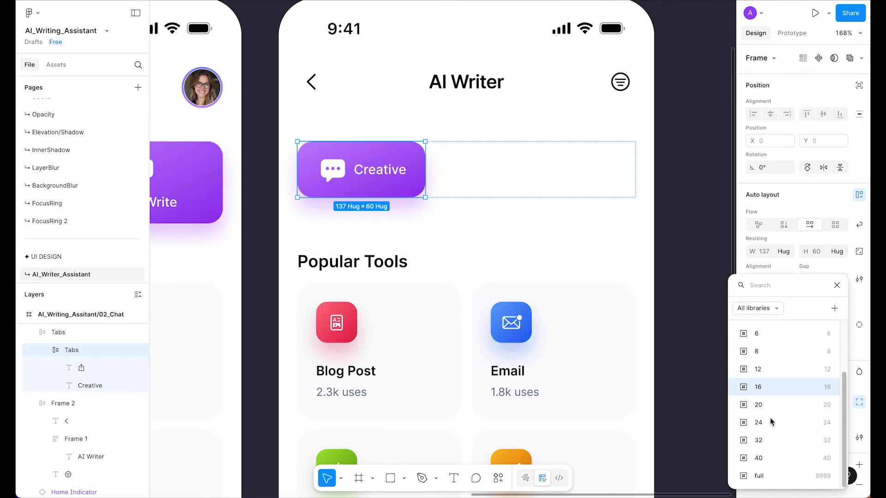
{"action": "left_click", "coordinate": [759, 475]}
{"action": "left_click", "coordinate": [712, 311]}
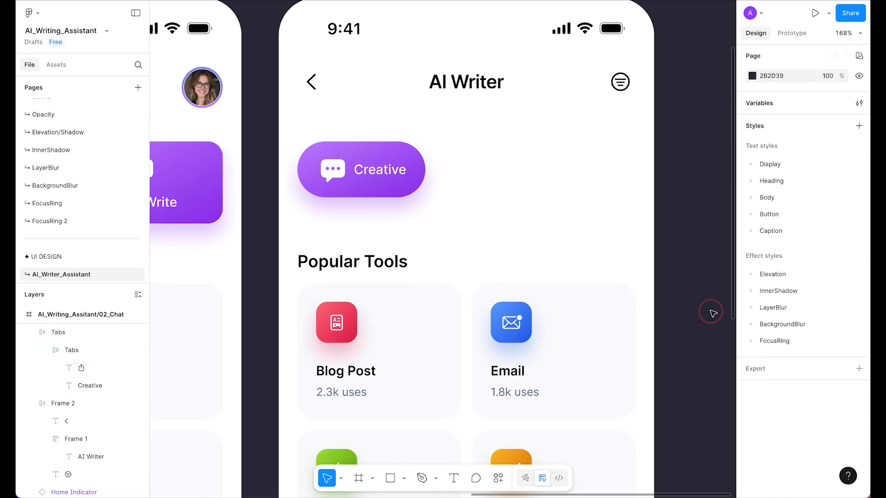
- Reduce the Creative pill's vertical padding to 4
{"action": "left_click", "coordinate": [398, 179]}
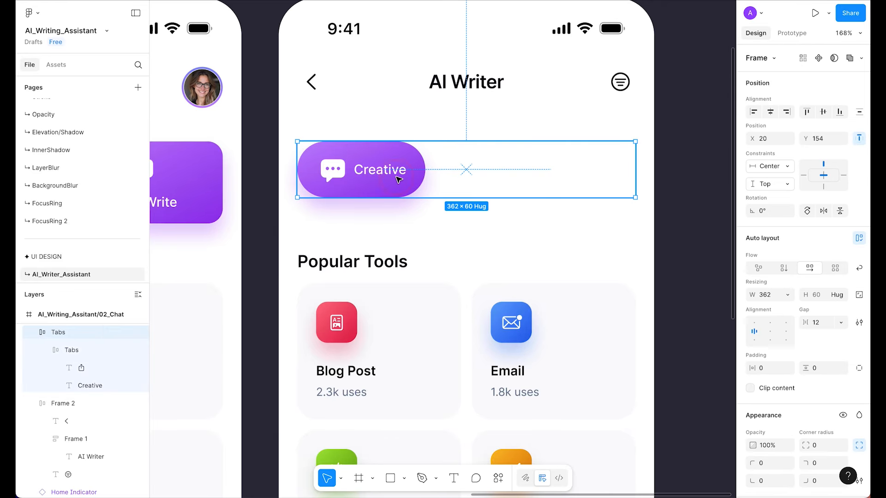
{"action": "left_click", "coordinate": [398, 179]}
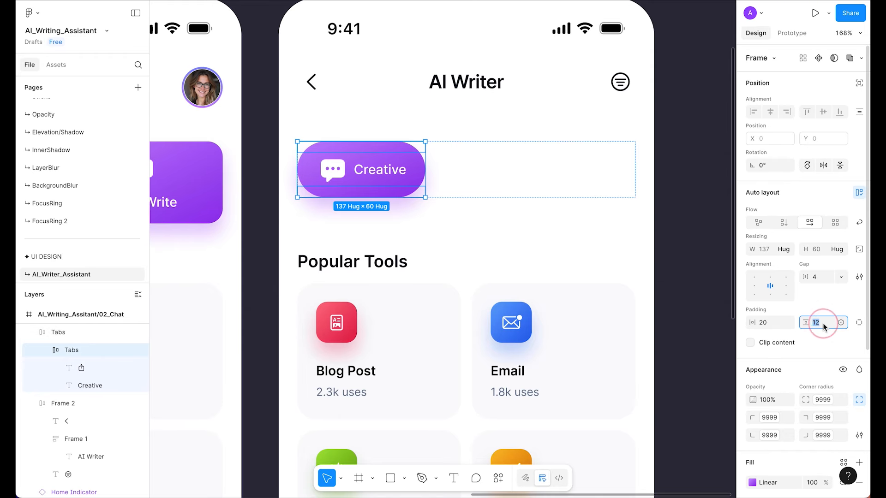
{"action": "key", "text": "shift+Down"}
{"action": "key", "text": "shift+Down"}
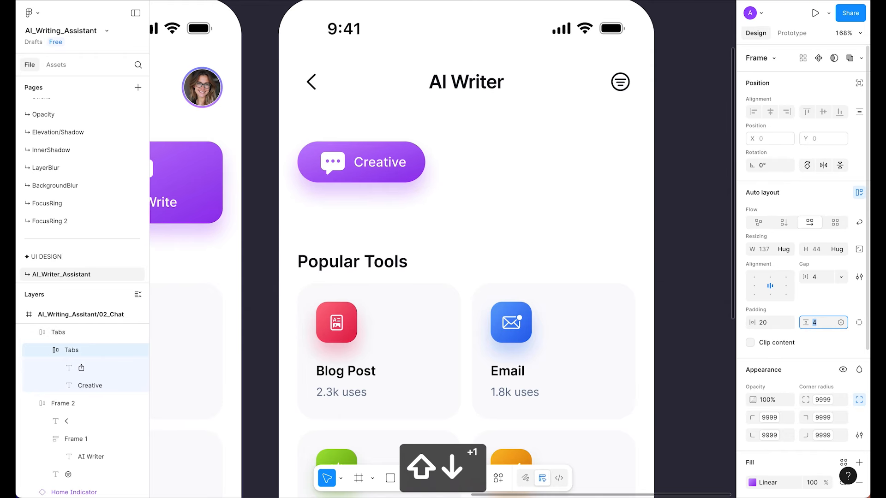
{"action": "left_click", "coordinate": [695, 179]}
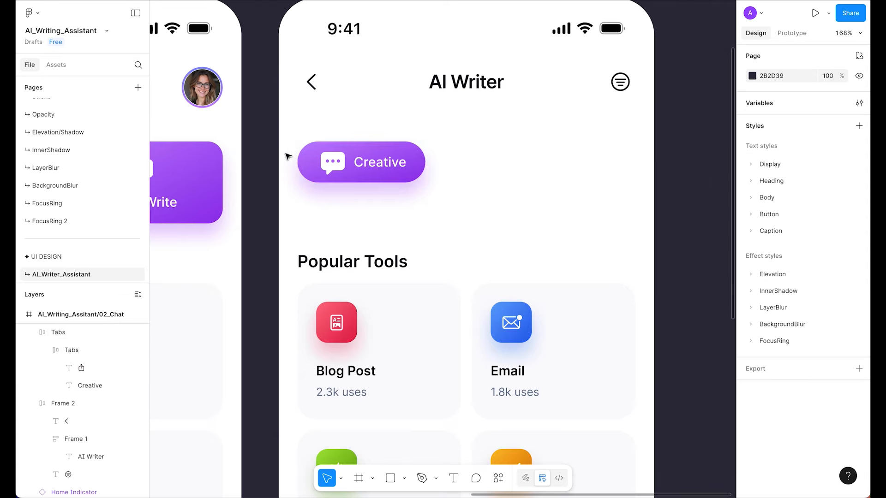
- Delete the chat bubble icon from the Creative pill, leaving only its label
{"action": "left_click", "coordinate": [326, 165]}
{"action": "left_click", "coordinate": [326, 165]}
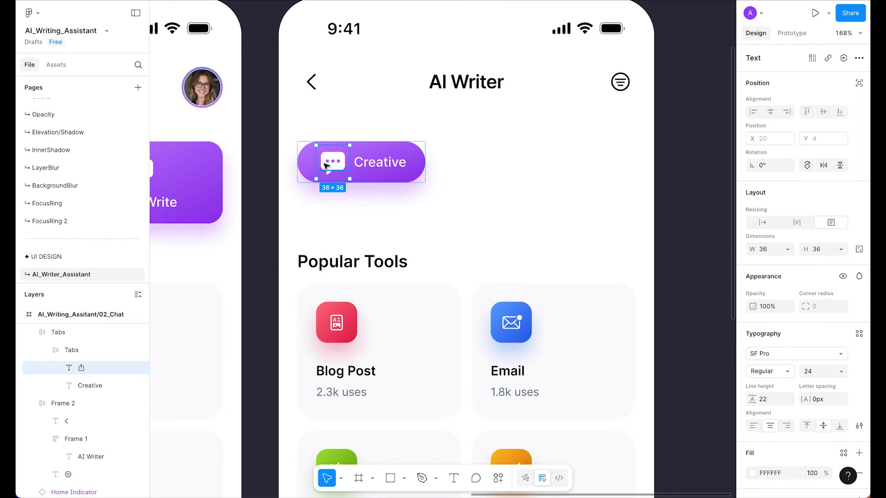
{"action": "key", "text": "Delete"}
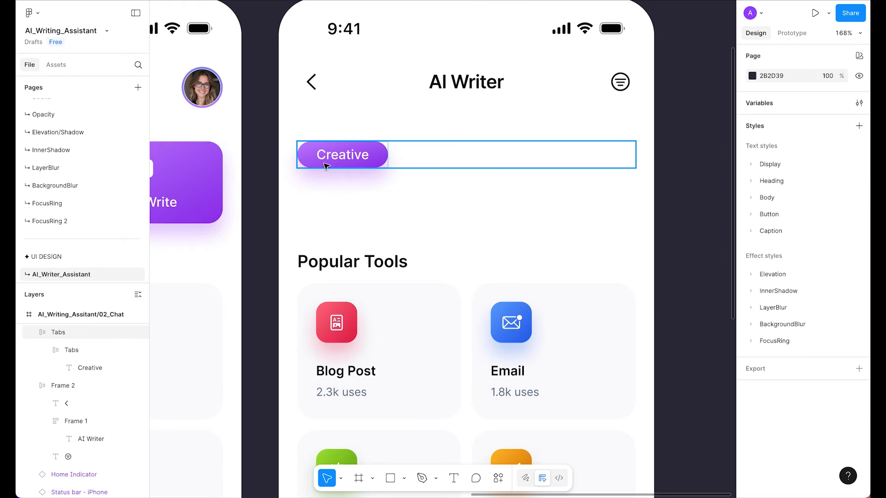
- Set the Creative pill's vertical padding to 8
{"action": "left_click", "coordinate": [353, 158]}
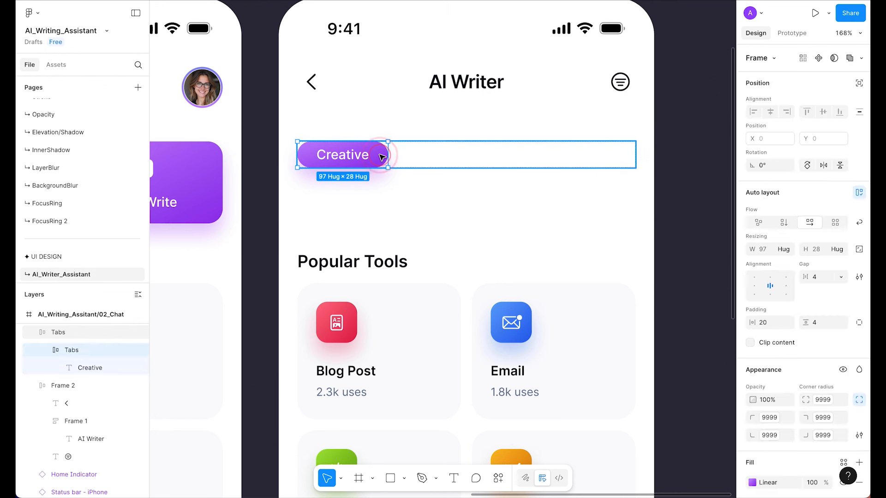
{"action": "left_click", "coordinate": [822, 326]}
{"action": "key", "text": "shift+Up"}
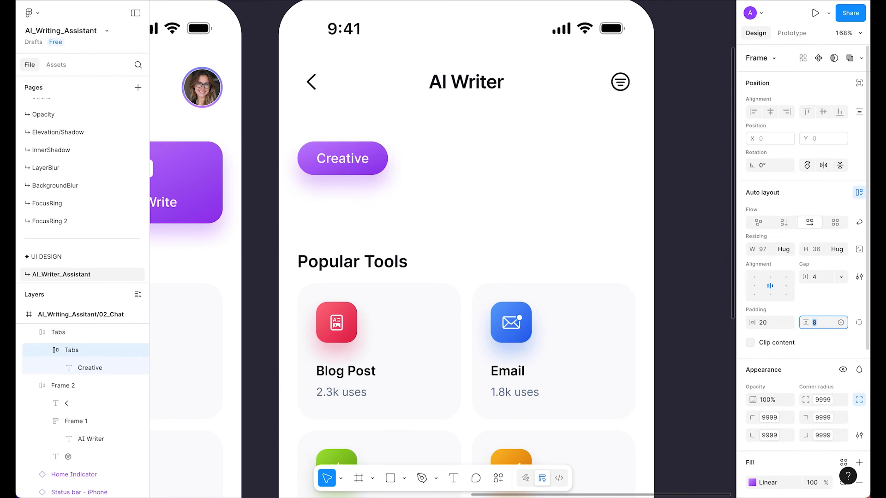
{"action": "key", "text": "Return"}
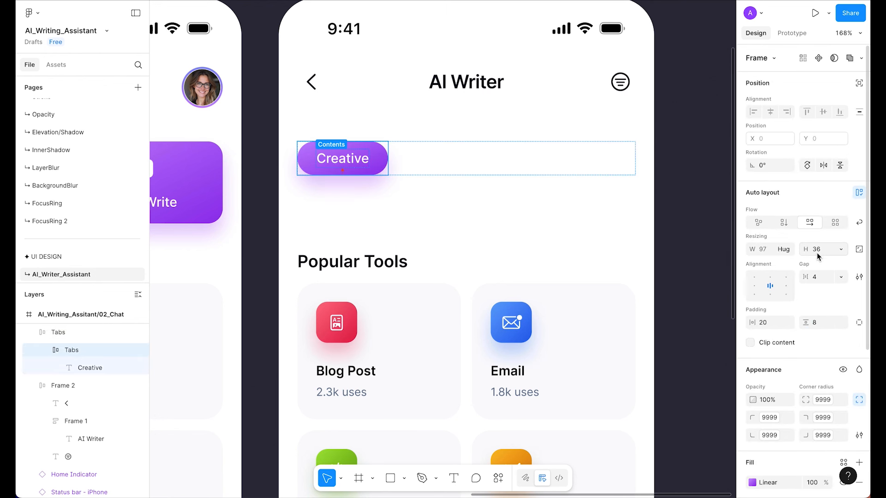
- Lower the opacity of the Creative pill's linear gradient fill to 50%
{"action": "left_click", "coordinate": [339, 157], "text": "super"}
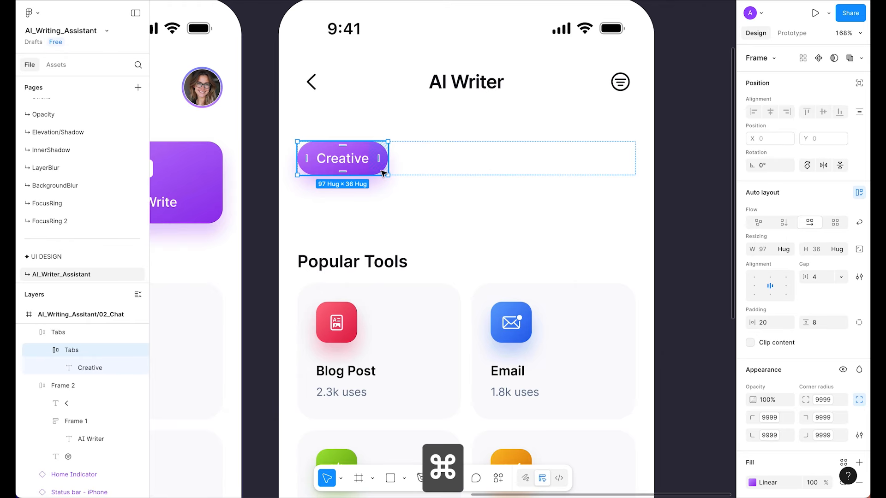
{"action": "scroll", "coordinate": [810, 359], "scroll_direction": "down", "scroll_amount": 3}
{"action": "left_click", "coordinate": [813, 342]}
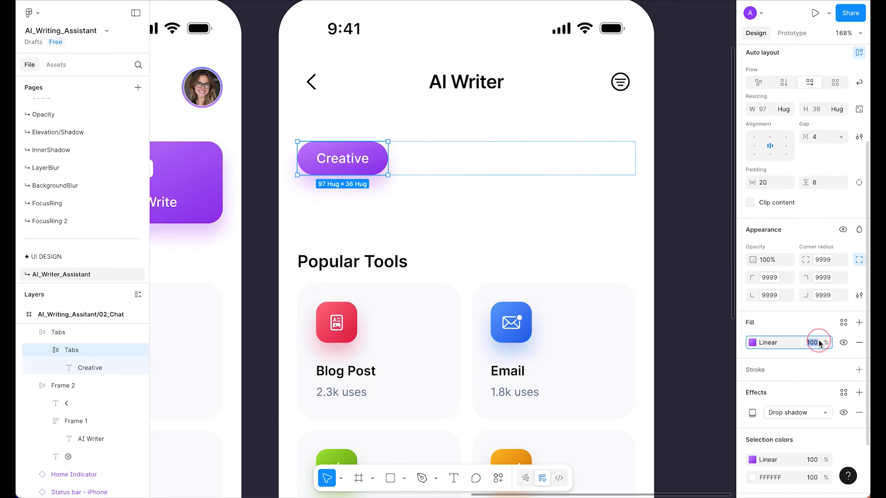
{"action": "key", "text": "shift+Down"}
{"action": "key", "text": "shift+Down"}
{"action": "key", "text": "shift+Down"}
{"action": "key", "text": "shift+Down"}
{"action": "key", "text": "shift+Down"}
{"action": "key", "text": "shift+Down"}
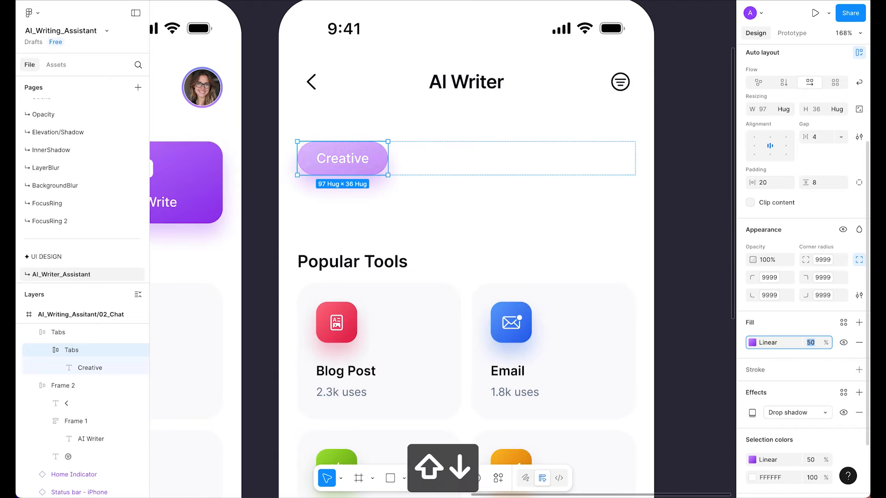
{"action": "key", "text": "shift+Up"}
- Apply the purple/1200 library colour to the "Creative" label text
{"action": "left_click", "coordinate": [350, 160], "text": "super"}
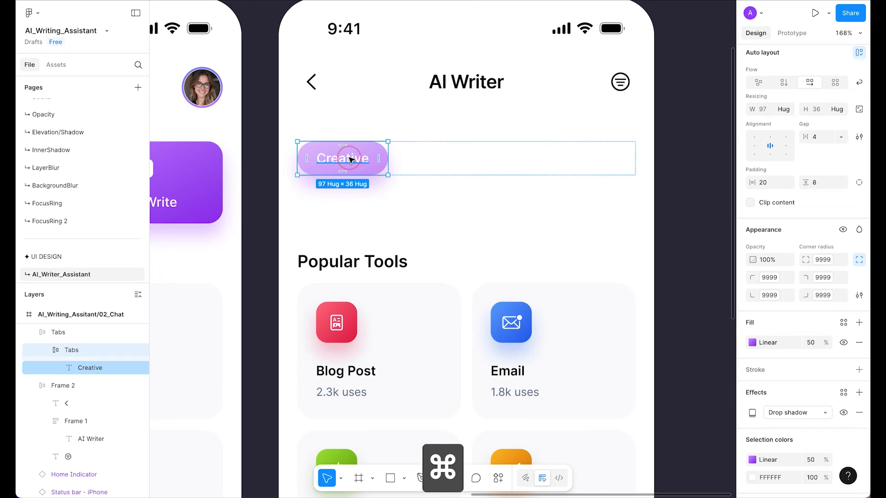
{"action": "left_click", "coordinate": [844, 366]}
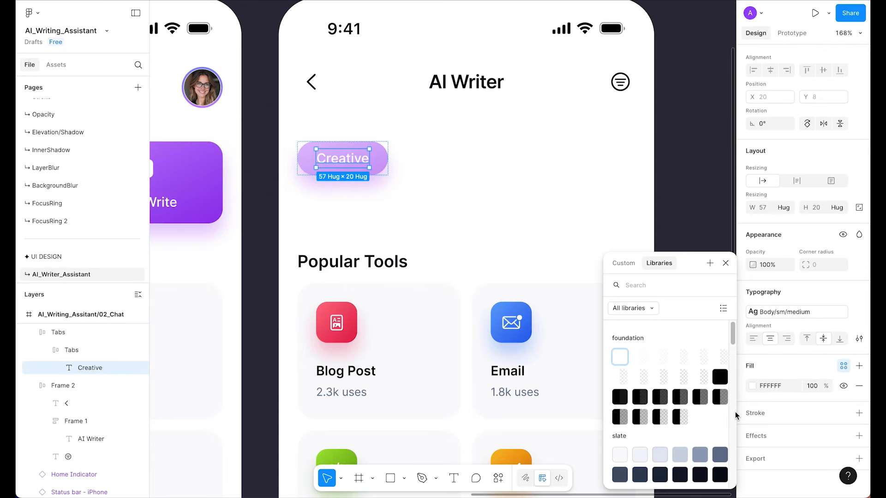
{"action": "scroll", "coordinate": [702, 417], "scroll_direction": "down", "scroll_amount": 10}
{"action": "scroll", "coordinate": [702, 418], "scroll_direction": "down", "scroll_amount": 5}
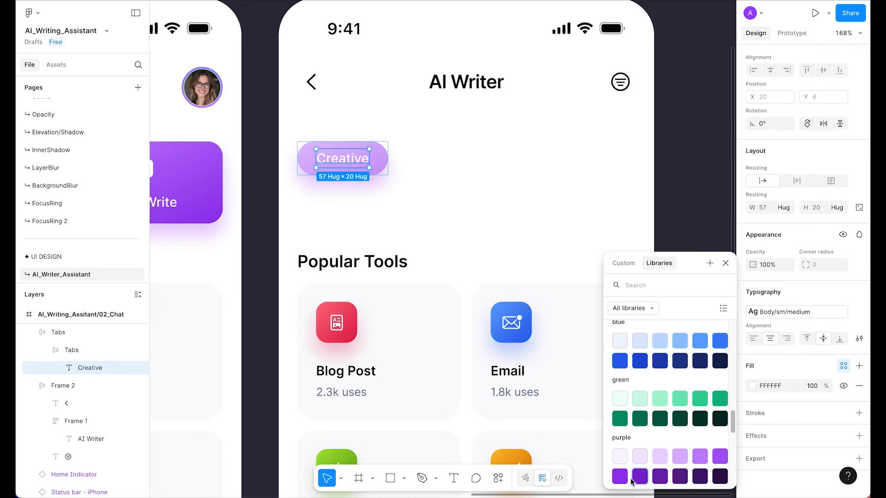
{"action": "left_click", "coordinate": [720, 476]}
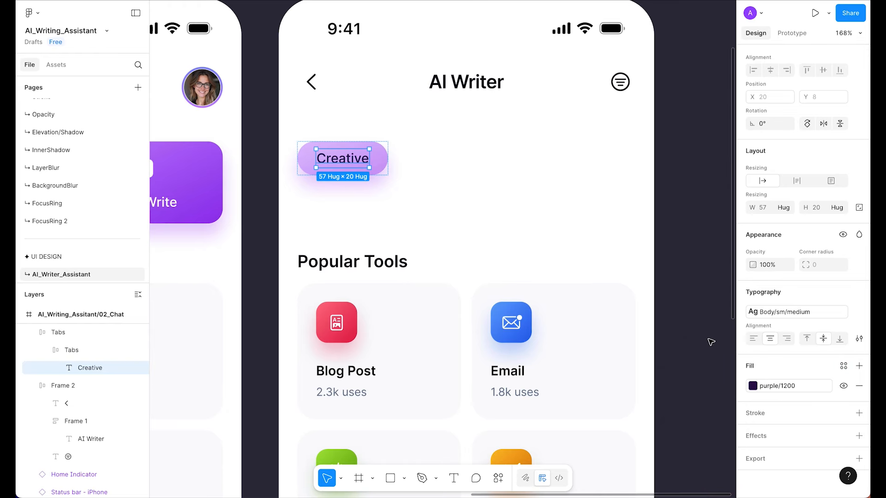
- Apply the purple/900 library colour to the "Creative" label text
{"action": "left_click", "coordinate": [785, 385]}
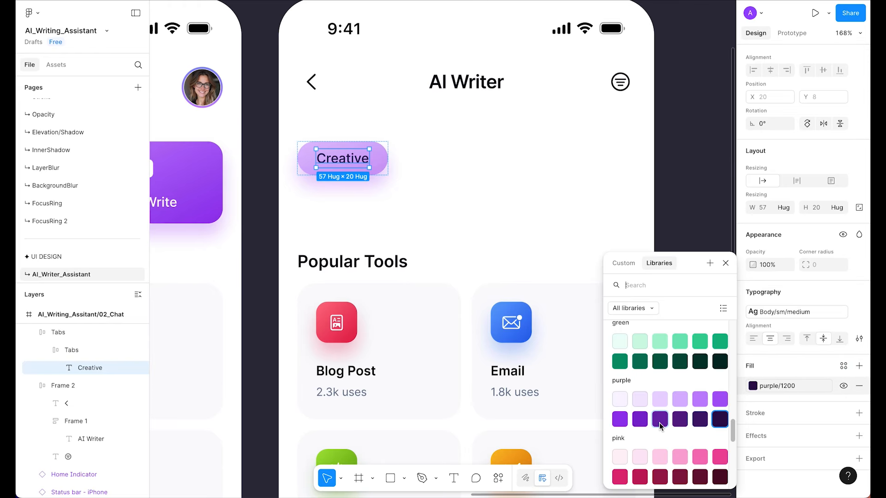
{"action": "left_click", "coordinate": [660, 420]}
{"action": "left_click", "coordinate": [688, 298]}
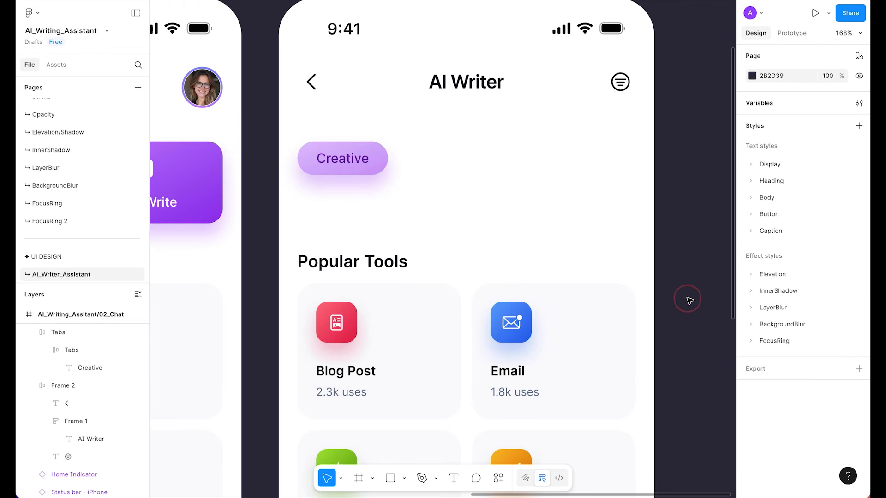
- Lower the Creative pill's linear gradient fill opacity to 25% and hide its drop shadow
{"action": "left_click", "coordinate": [379, 164], "text": "super"}
{"action": "left_click", "coordinate": [859, 400]}
{"action": "scroll", "coordinate": [820, 367], "scroll_direction": "down", "scroll_amount": 3}
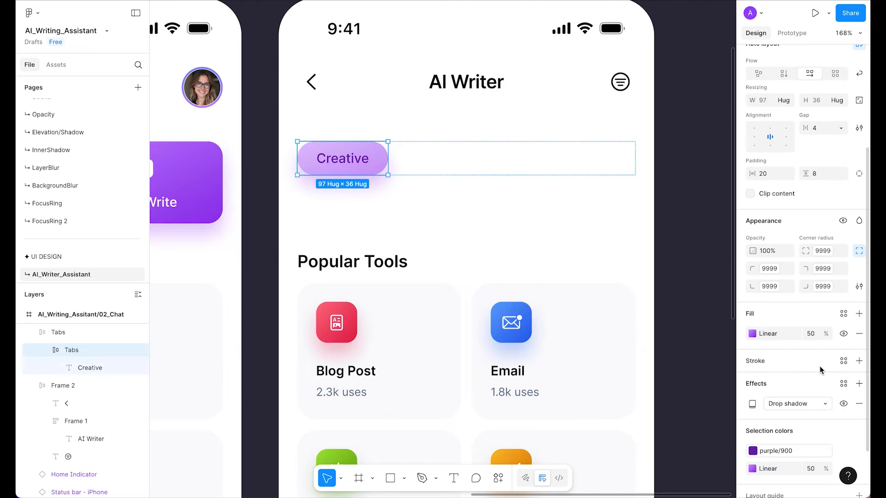
{"action": "type", "text": "25"}
{"action": "key", "text": "Return"}
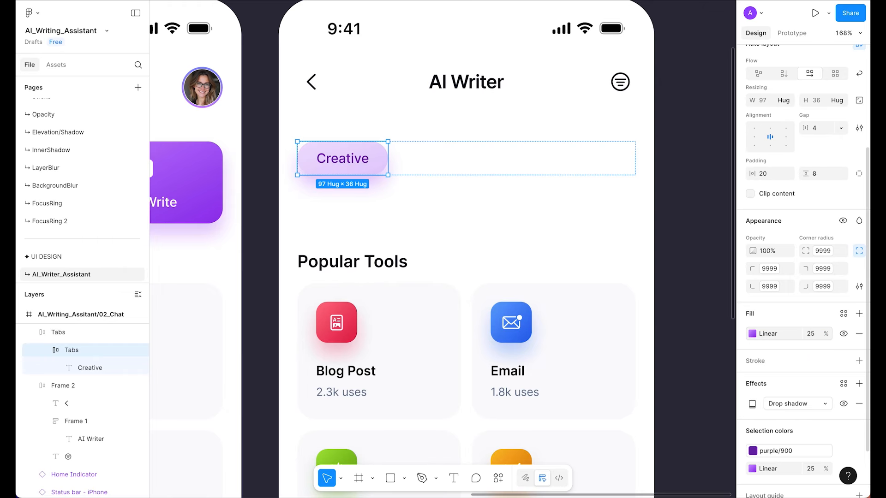
{"action": "left_click", "coordinate": [849, 404]}
{"action": "left_click", "coordinate": [718, 233]}
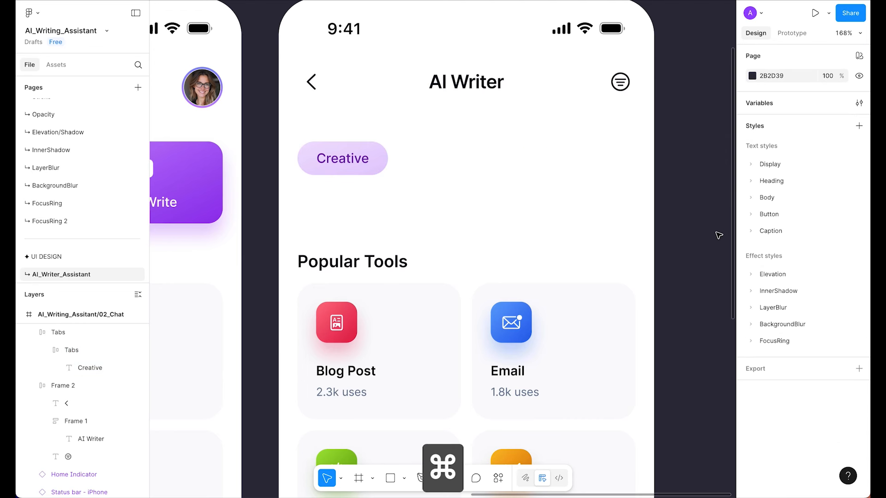
- Move the tabs row up beneath the AI Writer header, to Y 126
{"action": "scroll", "coordinate": [719, 236], "scroll_direction": "down", "scroll_amount": 6}
{"action": "scroll", "coordinate": [712, 232], "scroll_direction": "up", "scroll_amount": 5}
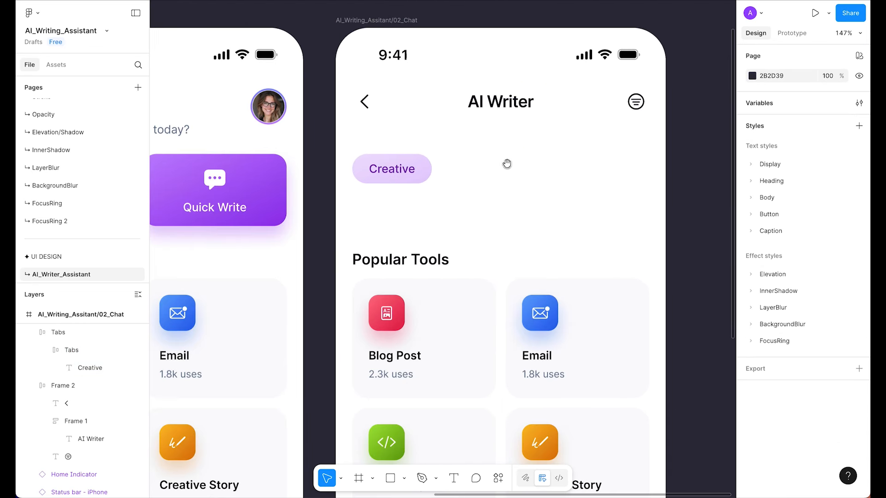
{"action": "left_click_drag", "start_coordinate": [506, 163], "coordinate": [486, 163]}
{"action": "left_click", "coordinate": [372, 155]}
{"action": "key", "text": "shift"}
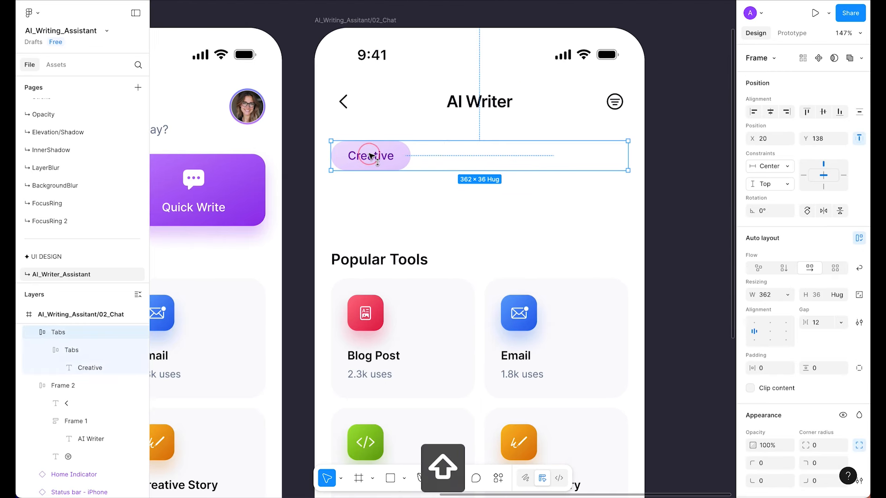
{"action": "left_click_drag", "start_coordinate": [372, 156], "coordinate": [372, 145]}
{"action": "key", "text": "alt"}
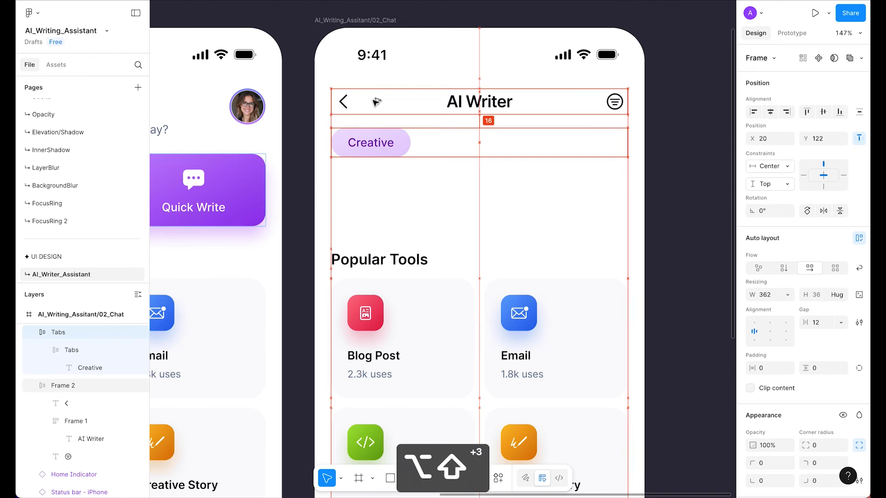
{"action": "key", "text": "shift+Down"}
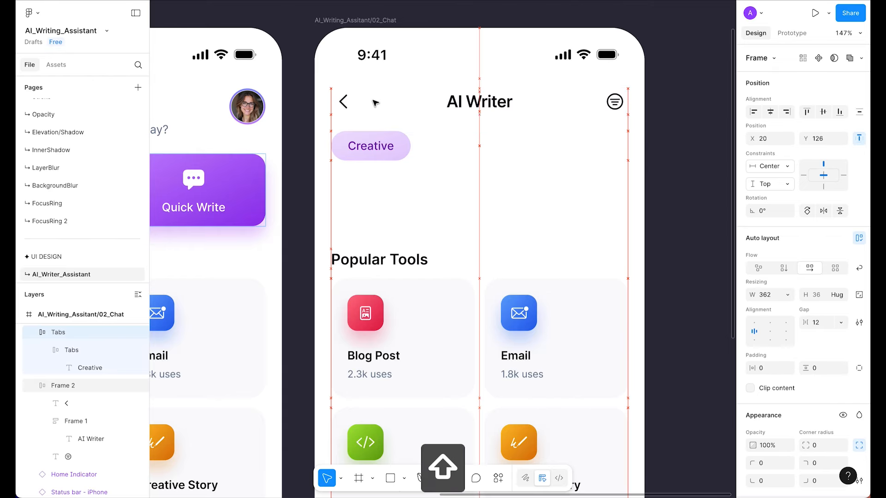
- Duplicate the Creative pill within the tabs row and relabel the copy "Professional"
{"action": "left_click", "coordinate": [378, 139]}
{"action": "key", "text": "super+d"}
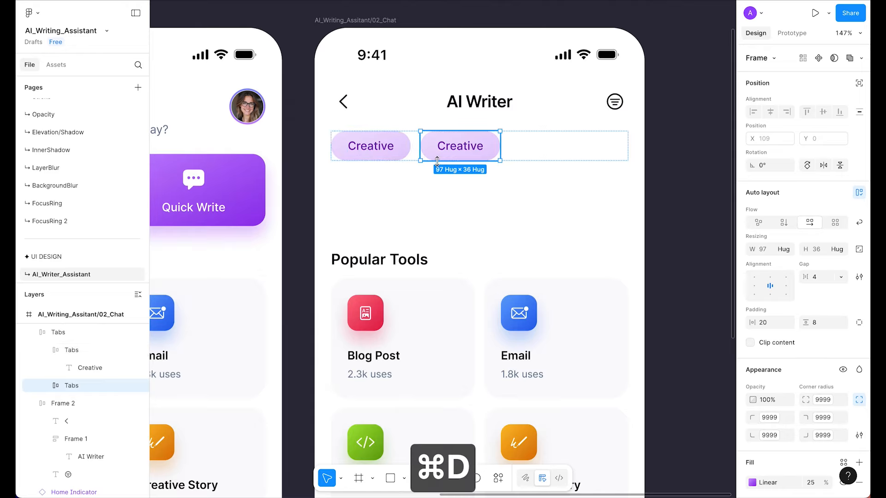
{"action": "left_click", "coordinate": [468, 150], "text": "super"}
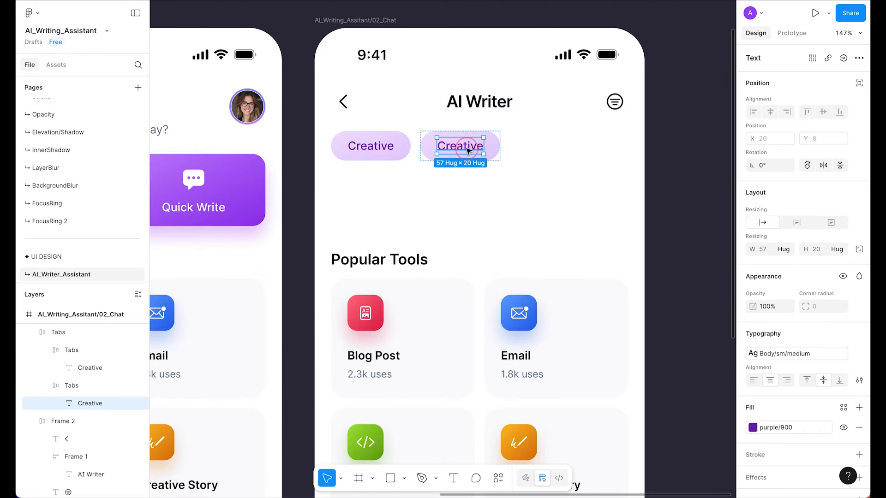
{"action": "double_click", "coordinate": [467, 149]}
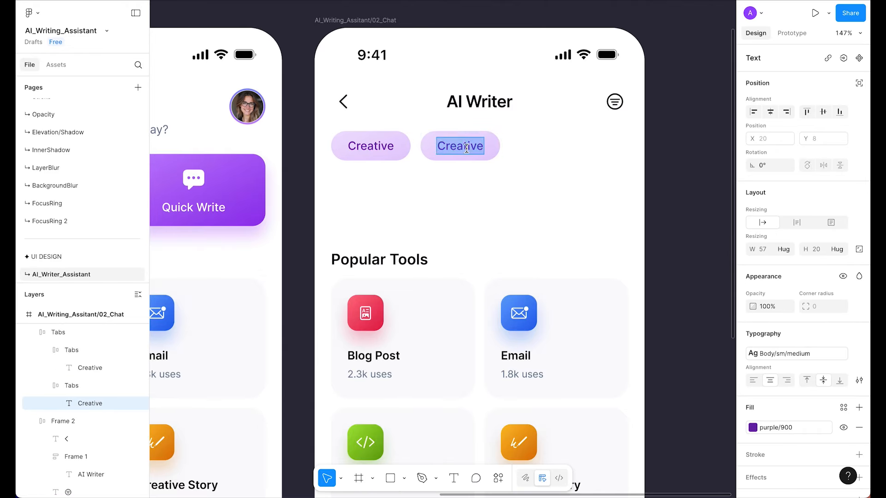
{"action": "type", "text": "Professional"}
{"action": "key", "text": "Escape"}
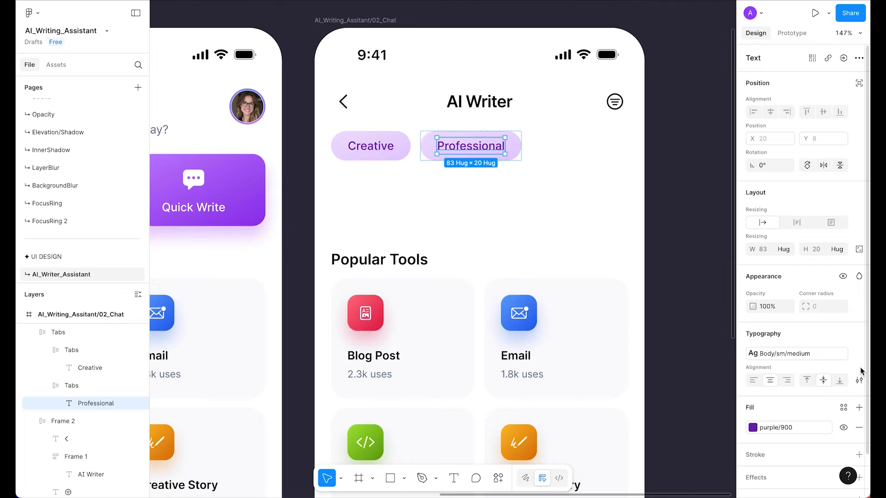
{"action": "left_click", "coordinate": [753, 428]}
{"action": "scroll", "coordinate": [678, 377], "scroll_direction": "up", "scroll_amount": 5}
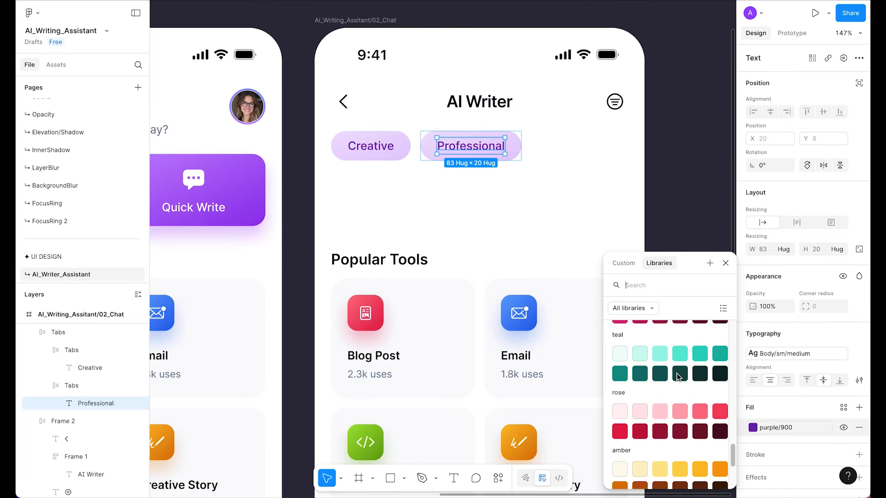
{"action": "scroll", "coordinate": [677, 377], "scroll_direction": "up", "scroll_amount": 10}
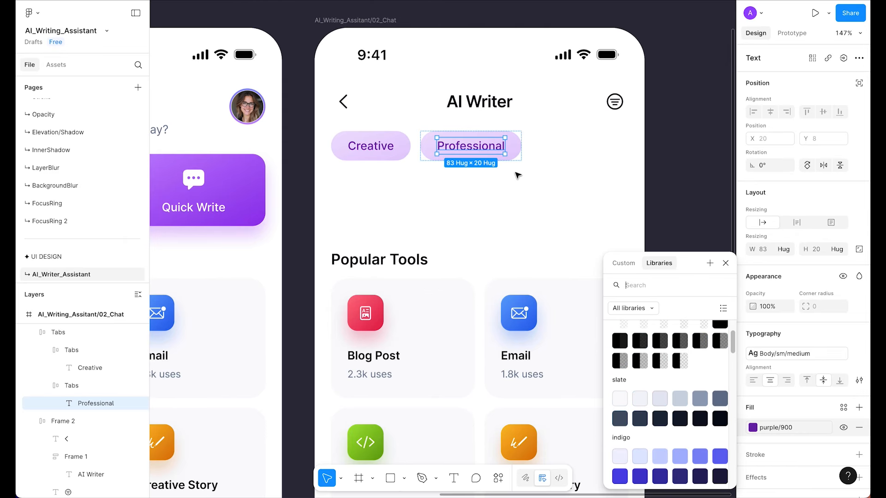
- Replace the Professional pill's gradient fill with the slate/300 library colour
{"action": "left_click", "coordinate": [518, 153]}
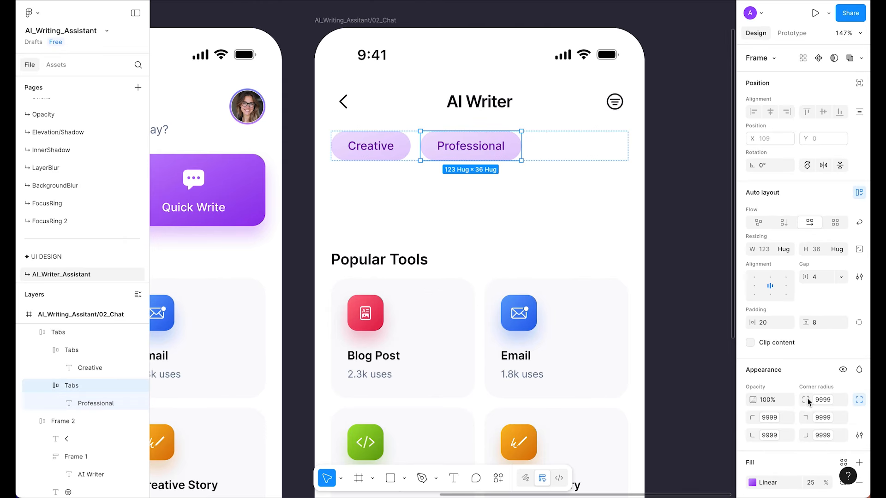
{"action": "left_click", "coordinate": [843, 464]}
{"action": "scroll", "coordinate": [674, 407], "scroll_direction": "down", "scroll_amount": 2}
{"action": "left_click", "coordinate": [661, 409]}
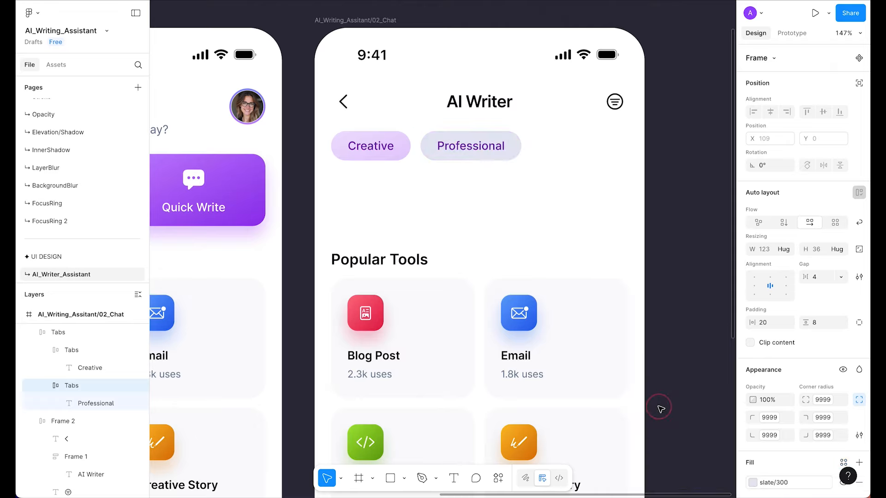
- Apply the slate/600 (Base) library colour to the "Professional" label text
{"action": "left_click", "coordinate": [455, 145], "text": "super"}
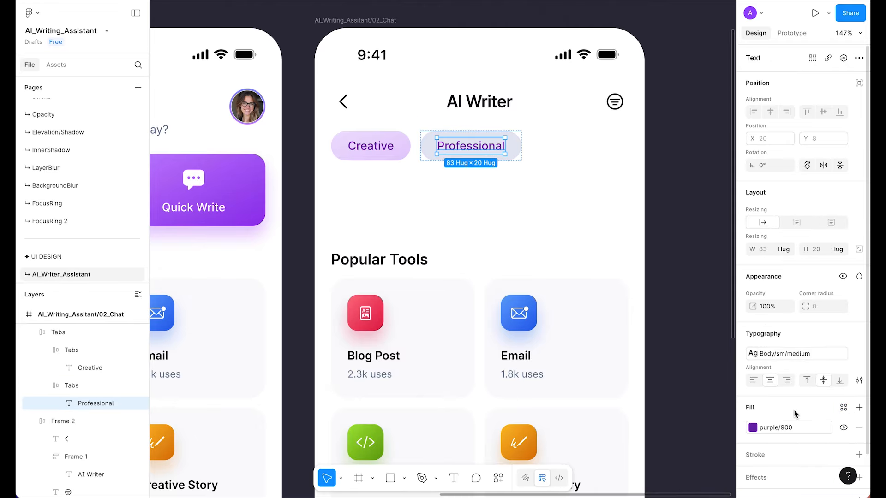
{"action": "left_click", "coordinate": [789, 427]}
{"action": "scroll", "coordinate": [688, 418], "scroll_direction": "down", "scroll_amount": 10}
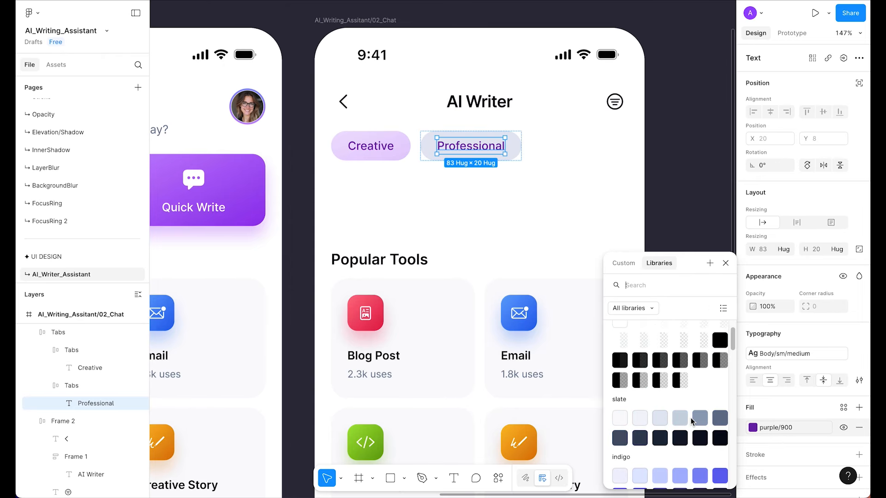
{"action": "scroll", "coordinate": [692, 420], "scroll_direction": "up", "scroll_amount": 1}
{"action": "left_click", "coordinate": [718, 454]}
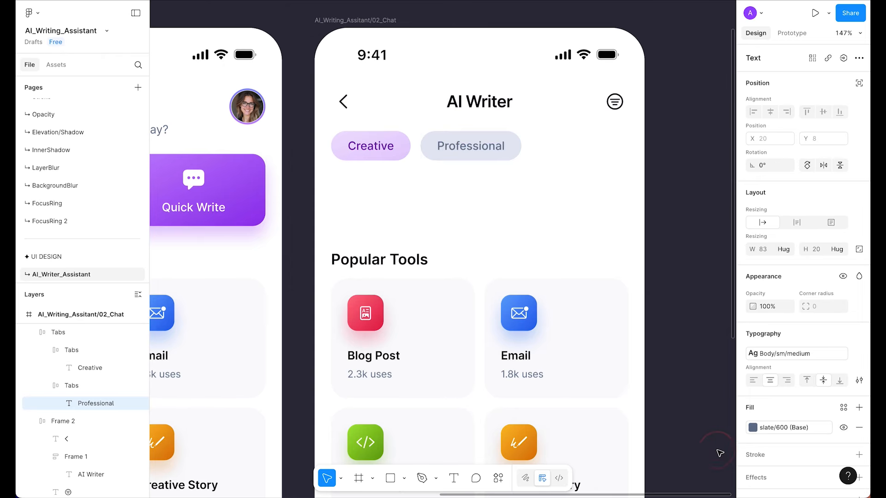
{"action": "left_click", "coordinate": [714, 323]}
- Change the Professional pill's fill to the lighter slate/200 library colour
{"action": "scroll", "coordinate": [713, 324], "scroll_direction": "down", "scroll_amount": 5}
{"action": "scroll", "coordinate": [714, 324], "scroll_direction": "up", "scroll_amount": 5}
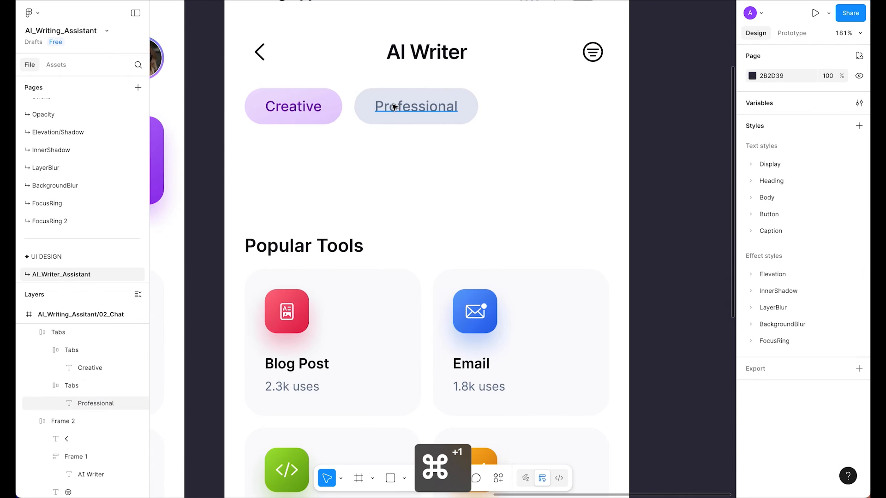
{"action": "left_click", "coordinate": [426, 119]}
{"action": "left_click", "coordinate": [782, 394]}
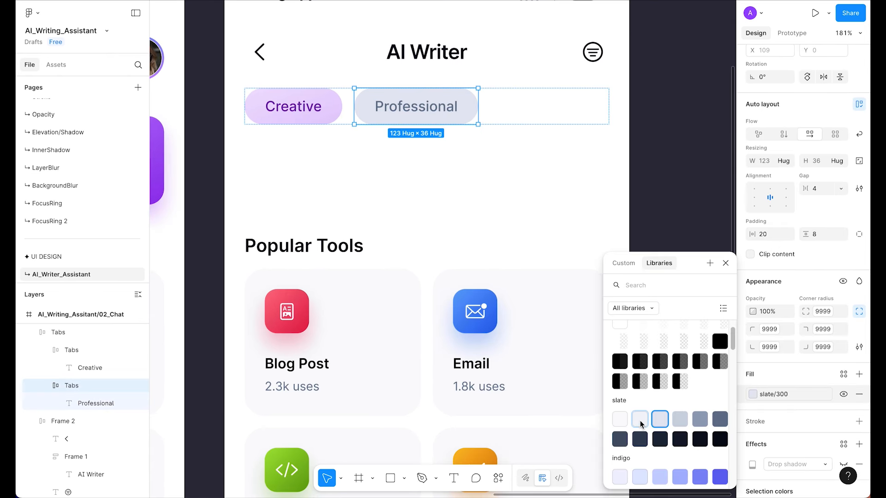
{"action": "left_click", "coordinate": [641, 420]}
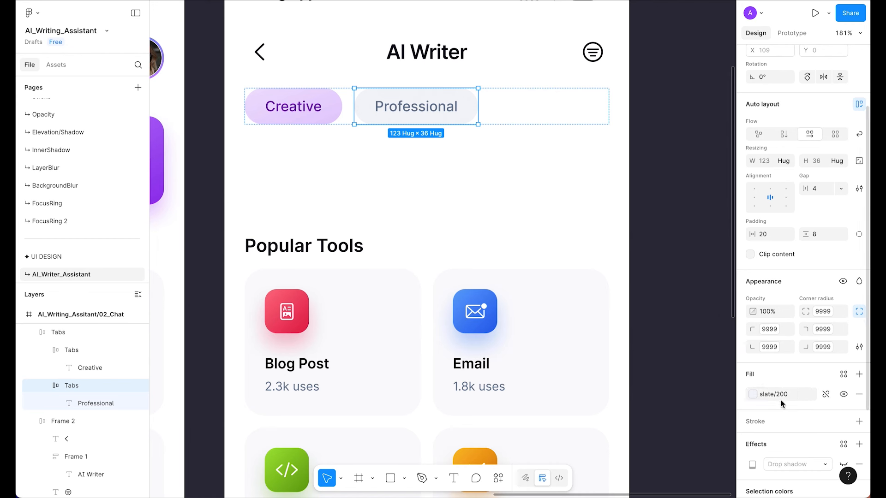
- Darken the "Professional" label text with the slate/700 library colour
{"action": "left_click", "coordinate": [417, 106], "text": "super"}
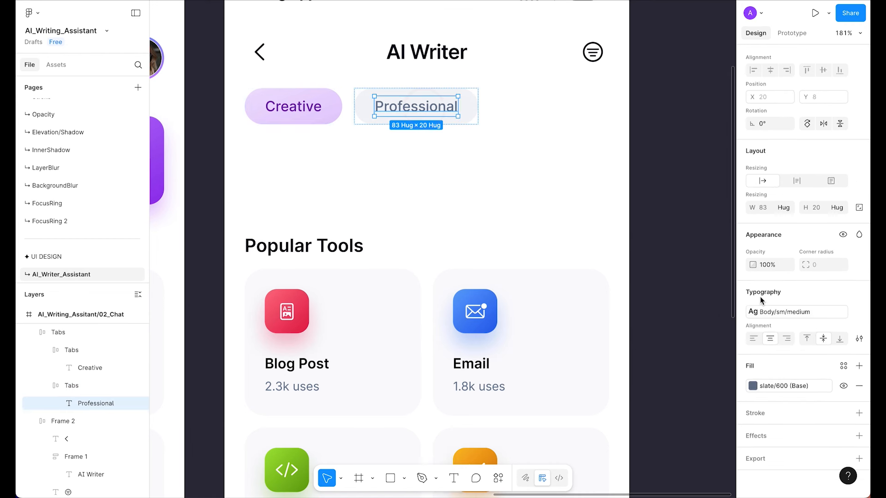
{"action": "left_click", "coordinate": [789, 386]}
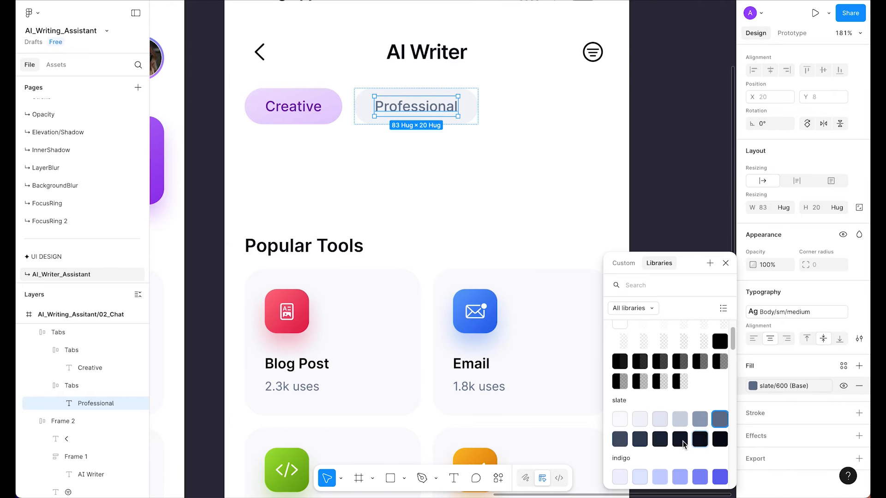
{"action": "left_click", "coordinate": [619, 440]}
{"action": "left_click", "coordinate": [689, 172]}
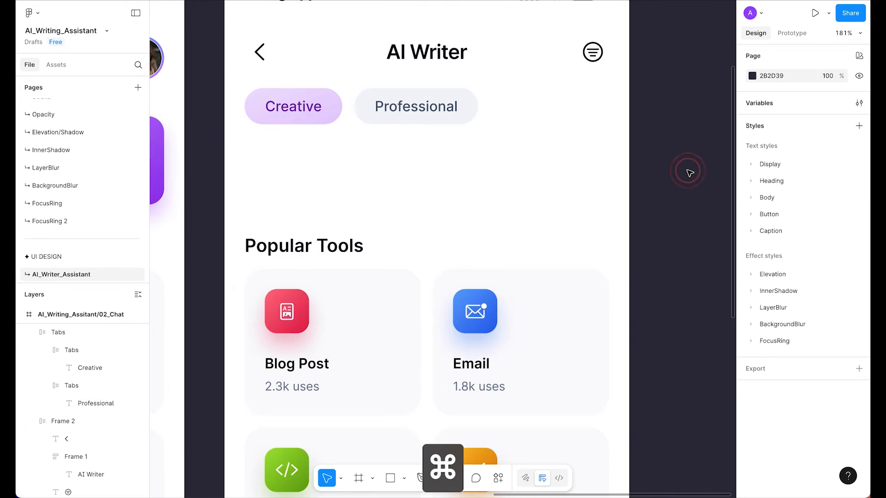
- Return the "Professional" label text to the slate/600 (Base) colour
{"action": "scroll", "coordinate": [689, 174], "scroll_direction": "down", "scroll_amount": 5}
{"action": "scroll", "coordinate": [689, 173], "scroll_direction": "up", "scroll_amount": 3}
{"action": "scroll", "coordinate": [690, 173], "scroll_direction": "up", "scroll_amount": 1}
{"action": "left_click", "coordinate": [486, 127], "text": "super"}
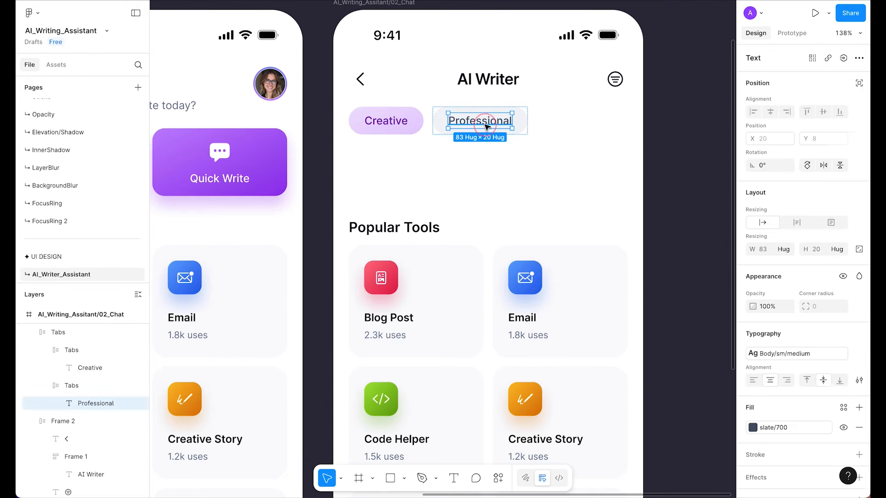
{"action": "left_click", "coordinate": [779, 428]}
{"action": "key", "text": "Escape"}
- Duplicate the Professional pill within the tabs row and relabel the copy "Casual"
{"action": "left_click", "coordinate": [484, 115]}
{"action": "left_click", "coordinate": [476, 121]}
{"action": "key", "text": "super+d"}
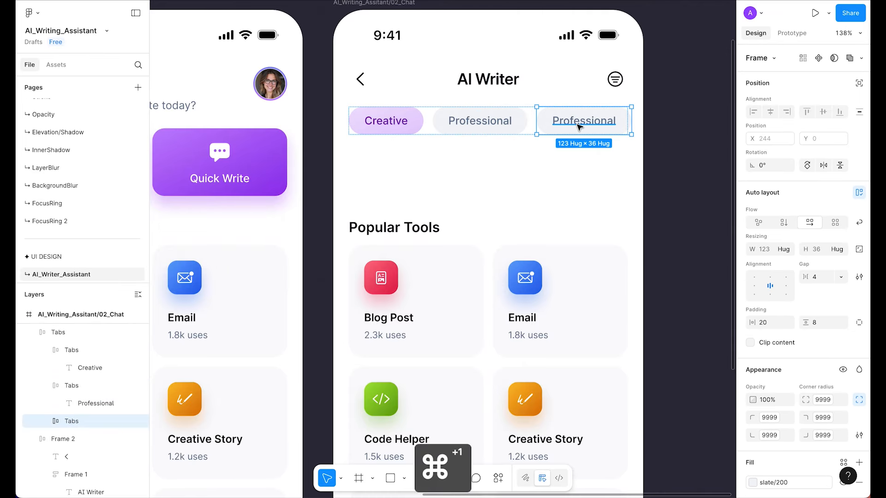
{"action": "double_click", "coordinate": [578, 124]}
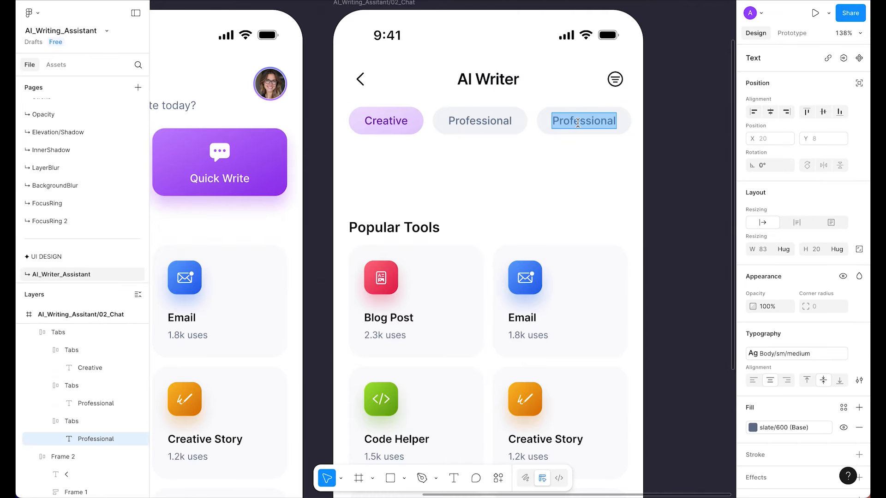
{"action": "type", "text": "Causula"}
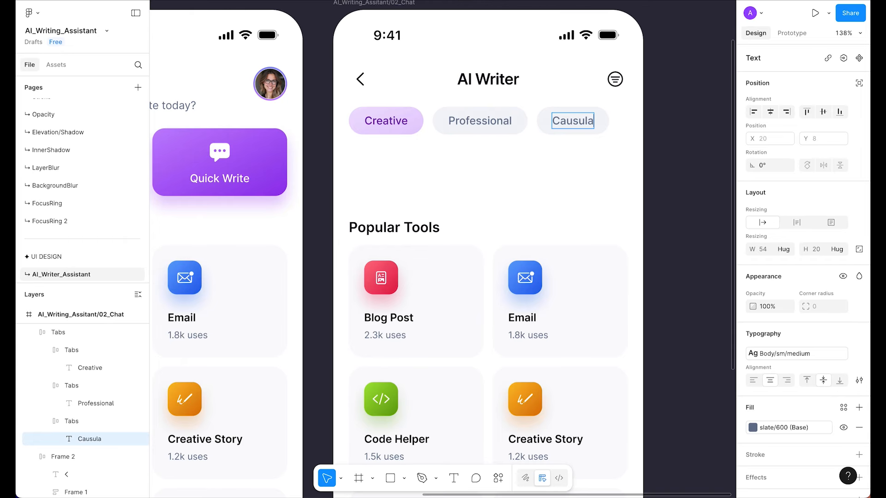
{"action": "type", "text": "l"}
{"action": "left_click", "coordinate": [645, 159]}
- Duplicate the Casual pill at the end of the tabs row and relabel the copy "Technical"
{"action": "left_click", "coordinate": [574, 124]}
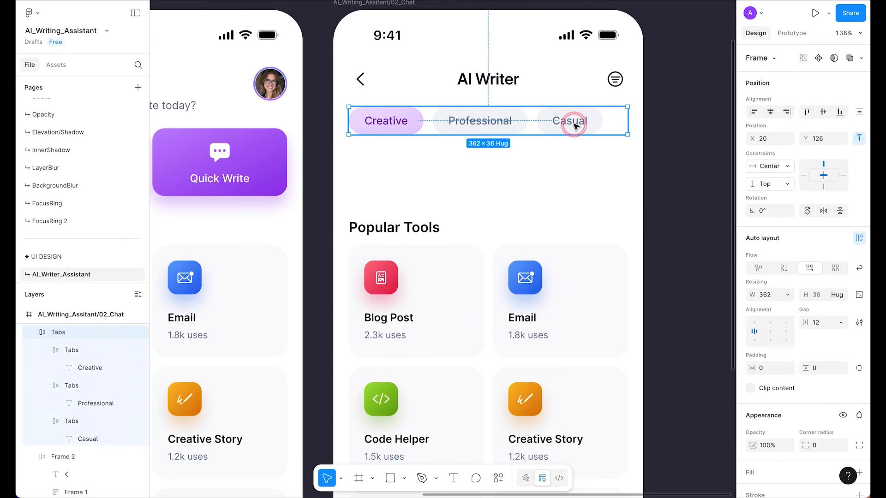
{"action": "left_click", "coordinate": [574, 124]}
{"action": "key", "text": "super+d"}
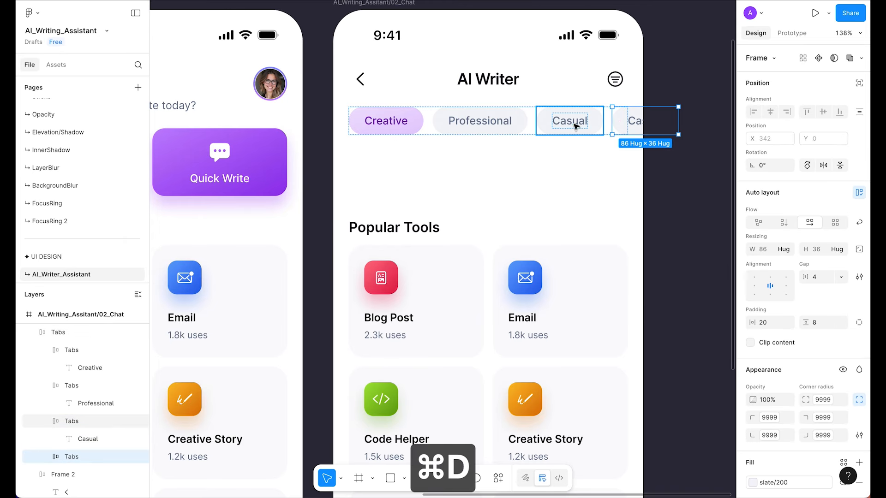
{"action": "double_click", "coordinate": [639, 124]}
{"action": "double_click", "coordinate": [638, 122]}
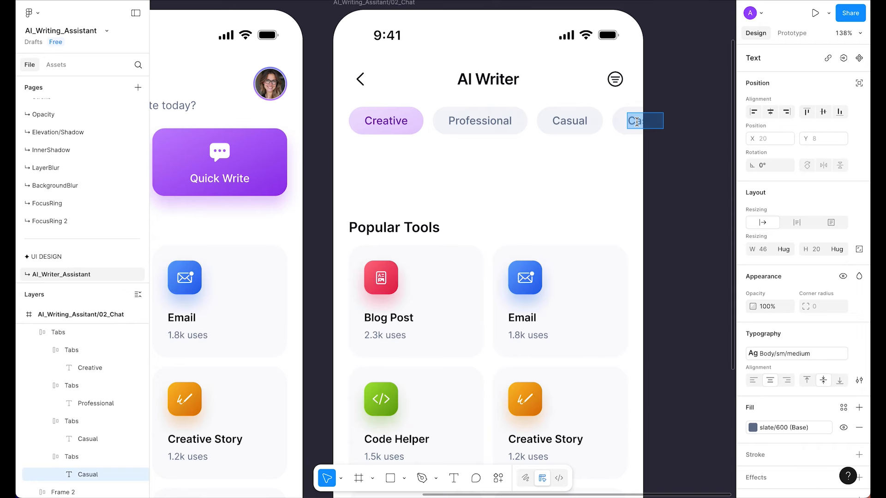
{"action": "type", "text": "Technical"}
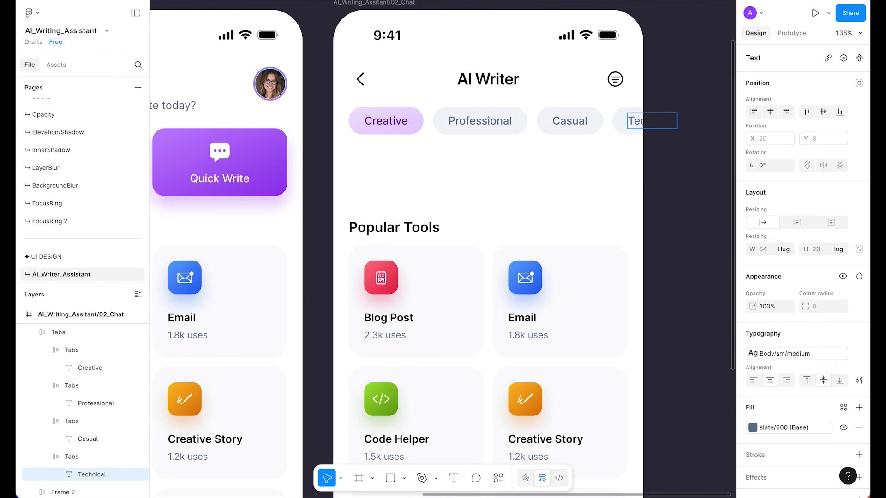
{"action": "key", "text": "Escape"}
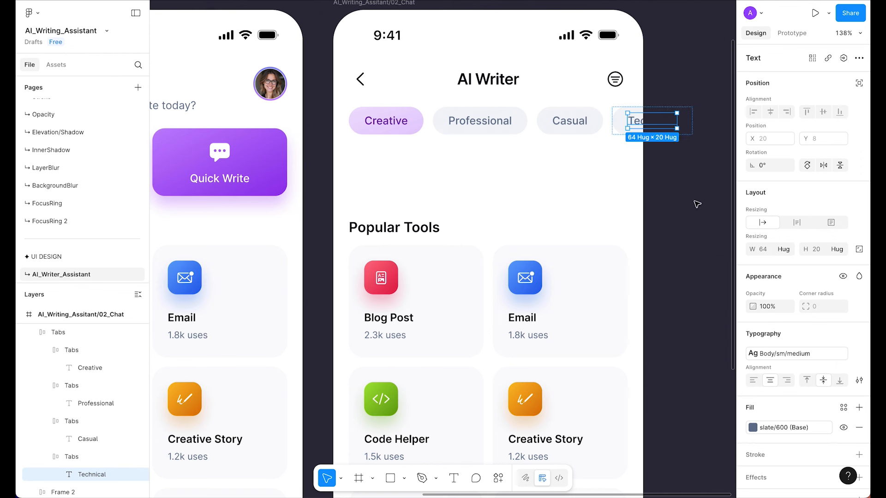
{"action": "left_click", "coordinate": [512, 139]}
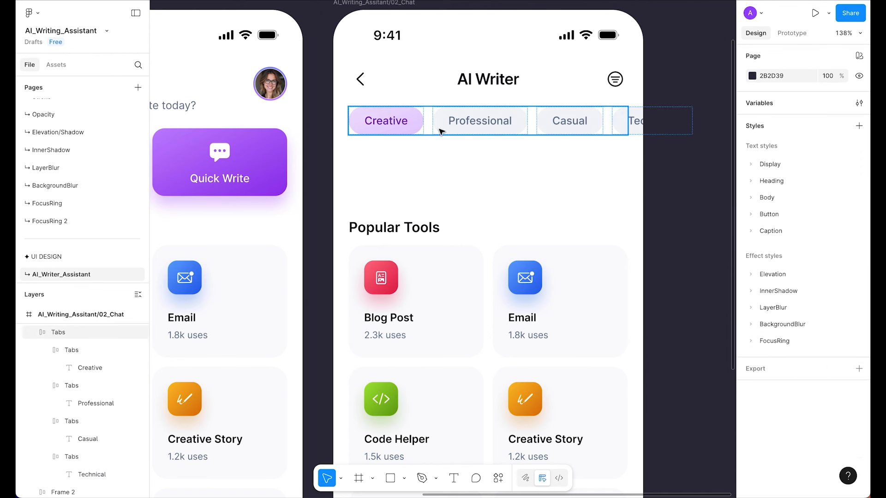
{"action": "left_click", "coordinate": [387, 121], "text": "super"}
{"action": "left_click", "coordinate": [791, 351]}
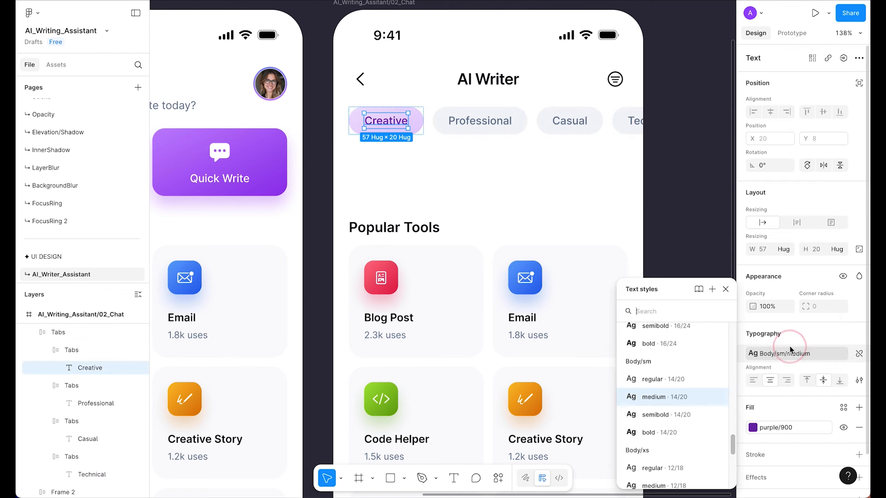
{"action": "scroll", "coordinate": [716, 397], "scroll_direction": "down", "scroll_amount": 3}
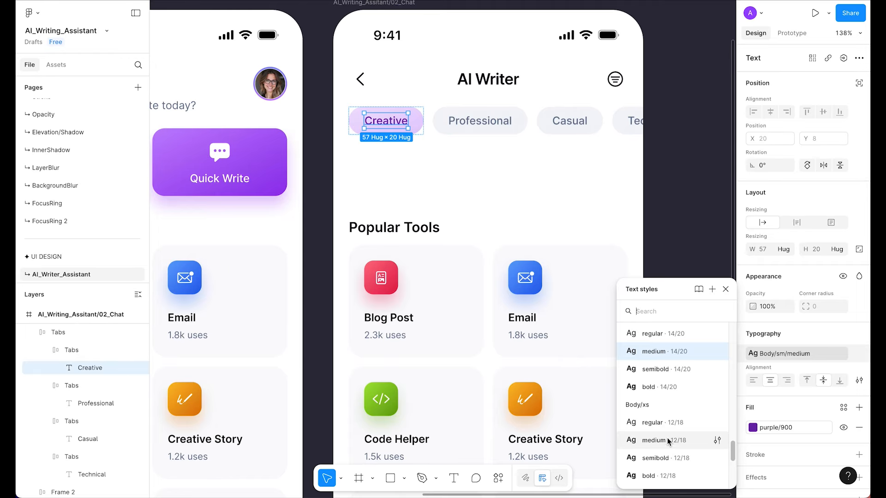
{"action": "left_click", "coordinate": [682, 174]}
- Set the gap between the pills in the tabs row to 4
{"action": "left_click", "coordinate": [548, 132]}
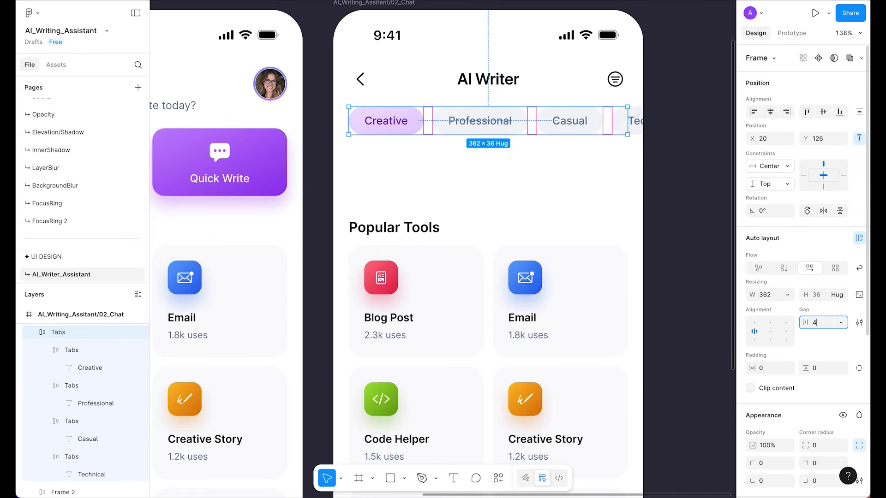
{"action": "key", "text": "Return"}
{"action": "left_click", "coordinate": [697, 213]}
{"action": "scroll", "coordinate": [699, 214], "scroll_direction": "down", "scroll_amount": 3}
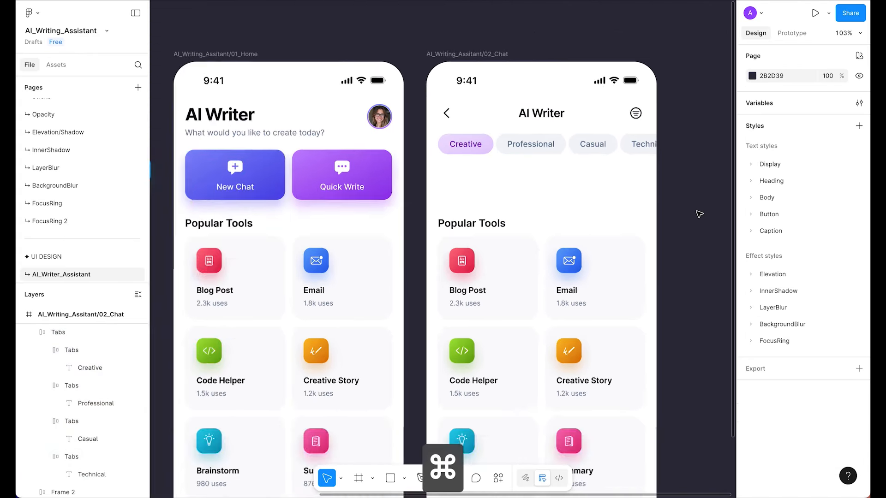
- Try reducing the Creative pill's horizontal padding to 12
{"action": "scroll", "coordinate": [700, 214], "scroll_direction": "up", "scroll_amount": 4}
{"action": "left_click", "coordinate": [336, 87]}
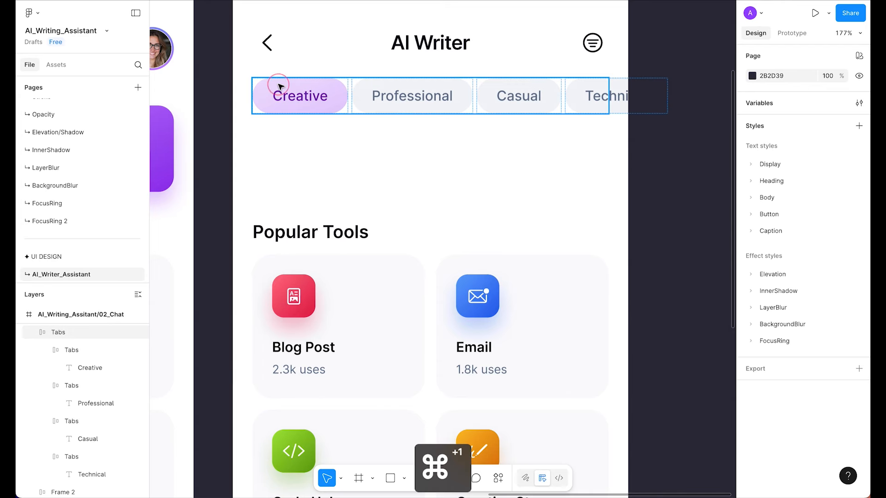
{"action": "left_click", "coordinate": [292, 105]}
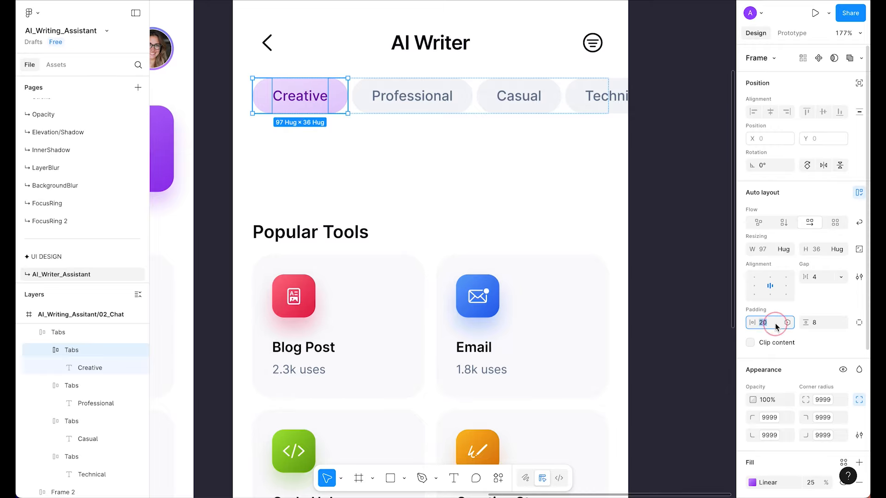
{"action": "key", "text": "shift+Down"}
{"action": "key", "text": "shift+Down"}
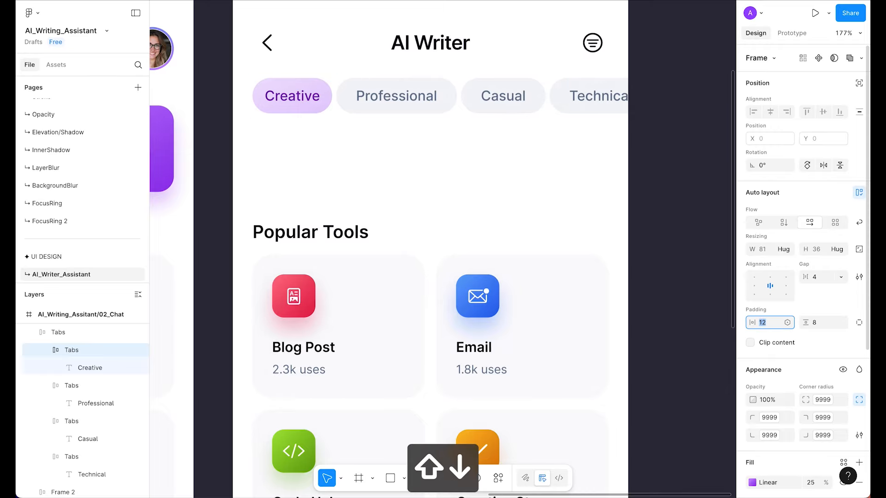
{"action": "left_click", "coordinate": [590, 224]}
{"action": "scroll", "coordinate": [591, 224], "scroll_direction": "down", "scroll_amount": 5}
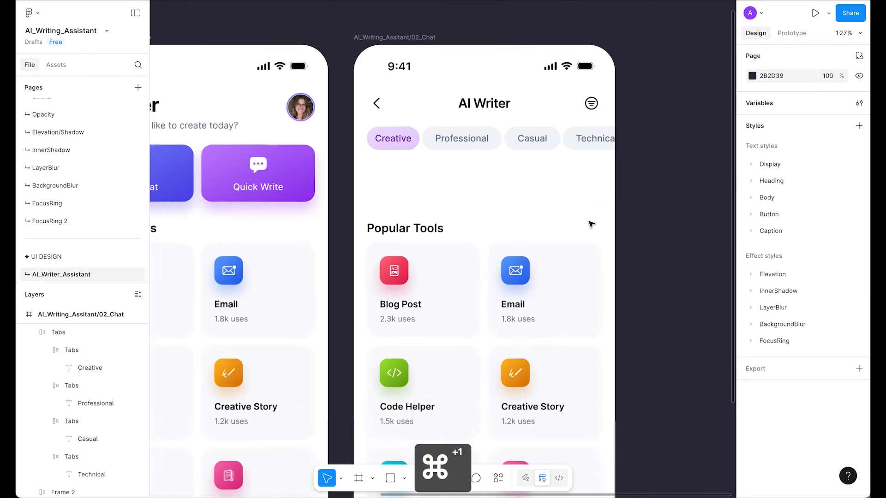
{"action": "scroll", "coordinate": [591, 224], "scroll_direction": "right", "scroll_amount": 3}
{"action": "scroll", "coordinate": [591, 224], "scroll_direction": "down", "scroll_amount": 1}
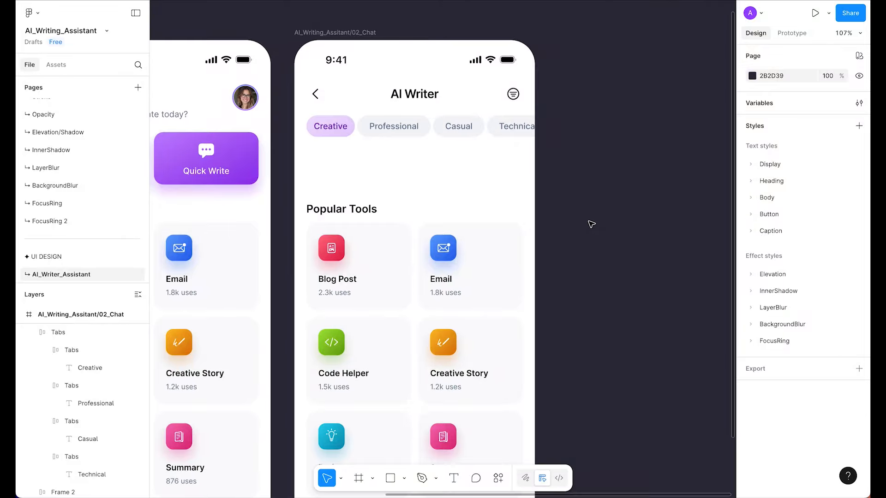
- Undo the horizontal padding reduction on the Creative pill
{"action": "key", "text": "super+z"}
{"action": "key", "text": "super+z"}
{"action": "key", "text": "super+z"}
{"action": "scroll", "coordinate": [591, 224], "scroll_direction": "down", "scroll_amount": 2}
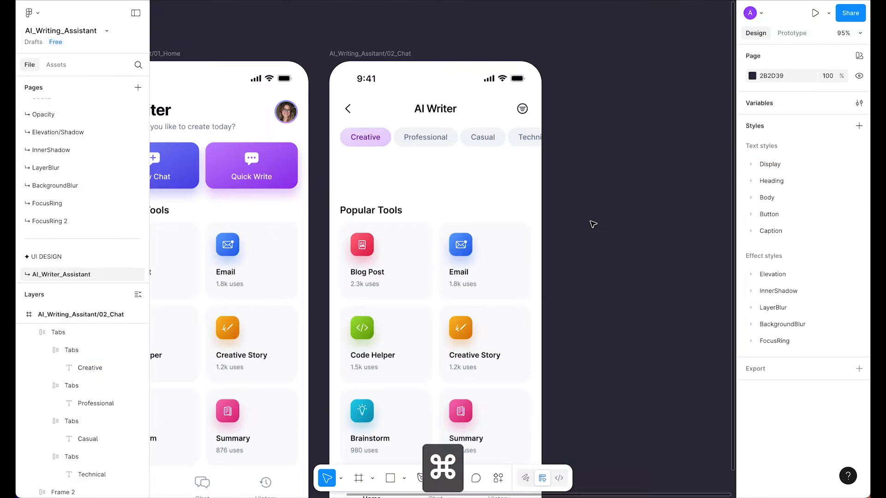
- Apply the Body/xs medium 12/18 text style to the Creative, Professional, Casual and Technical tab labels together
{"action": "scroll", "coordinate": [591, 224], "scroll_direction": "up", "scroll_amount": 6}
{"action": "left_click_drag", "start_coordinate": [362, 139], "coordinate": [587, 214]}
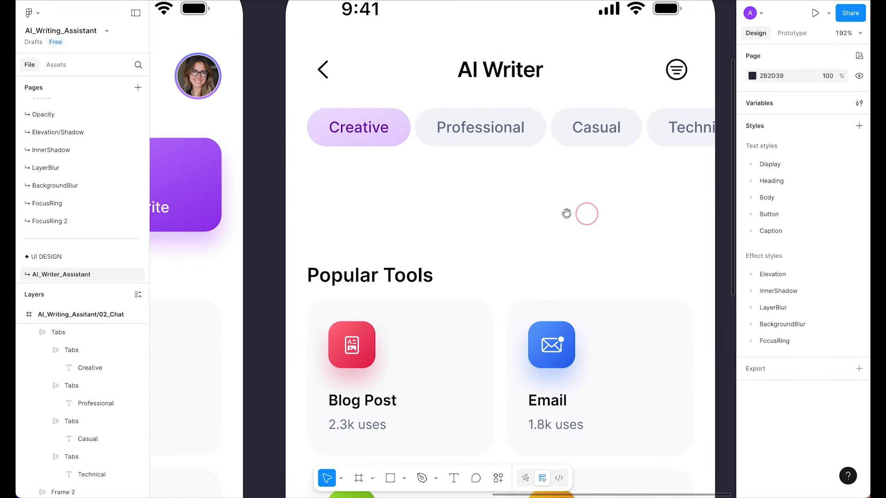
{"action": "left_click", "coordinate": [381, 134], "text": "super"}
{"action": "left_click", "coordinate": [500, 134], "text": "shift+super"}
{"action": "left_click", "coordinate": [578, 130], "text": "shift+super"}
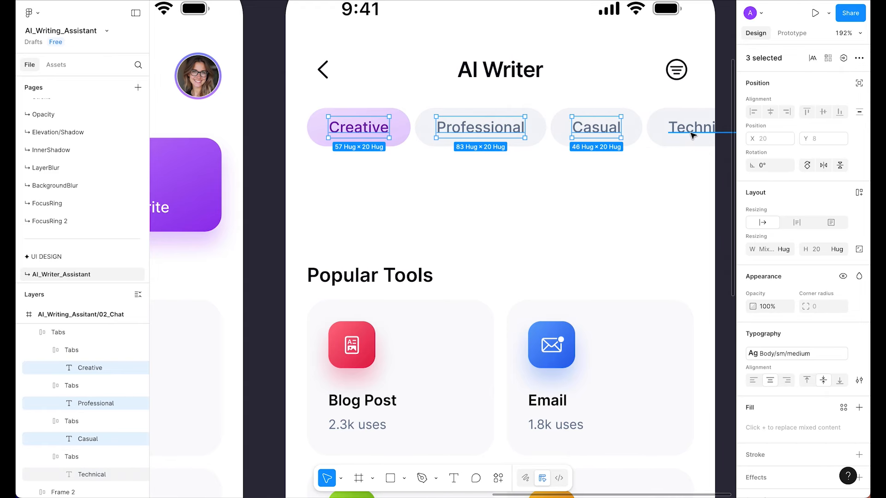
{"action": "left_click", "coordinate": [690, 129], "text": "shift+super"}
{"action": "left_click", "coordinate": [781, 357]}
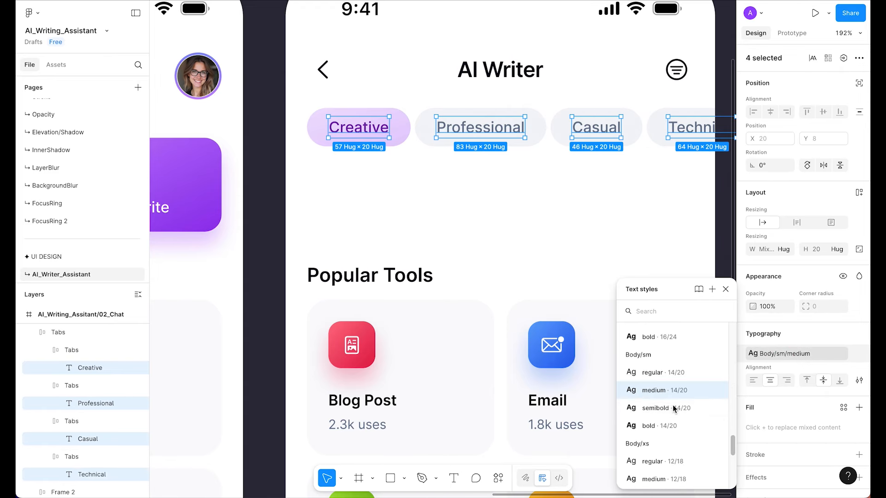
{"action": "scroll", "coordinate": [671, 415], "scroll_direction": "down", "scroll_amount": 2}
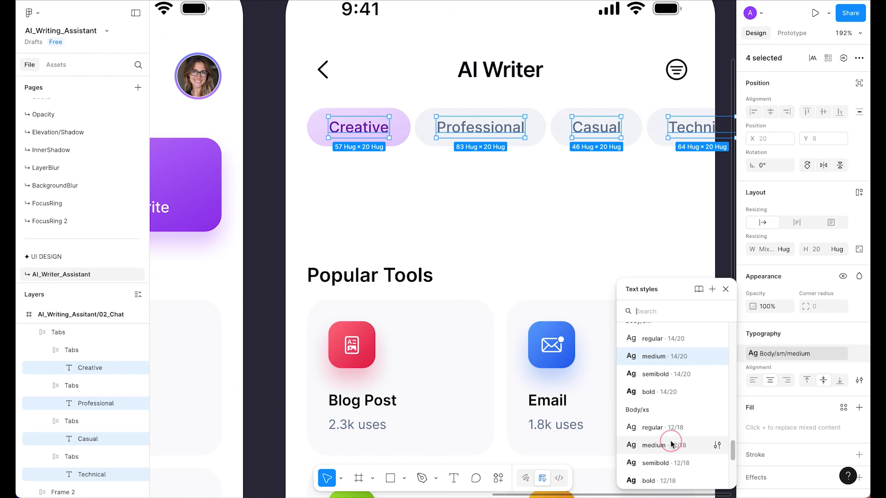
{"action": "left_click", "coordinate": [671, 432]}
{"action": "scroll", "coordinate": [535, 212], "scroll_direction": "down", "scroll_amount": 2}
{"action": "left_click", "coordinate": [557, 216]}
{"action": "scroll", "coordinate": [557, 217], "scroll_direction": "down", "scroll_amount": 3}
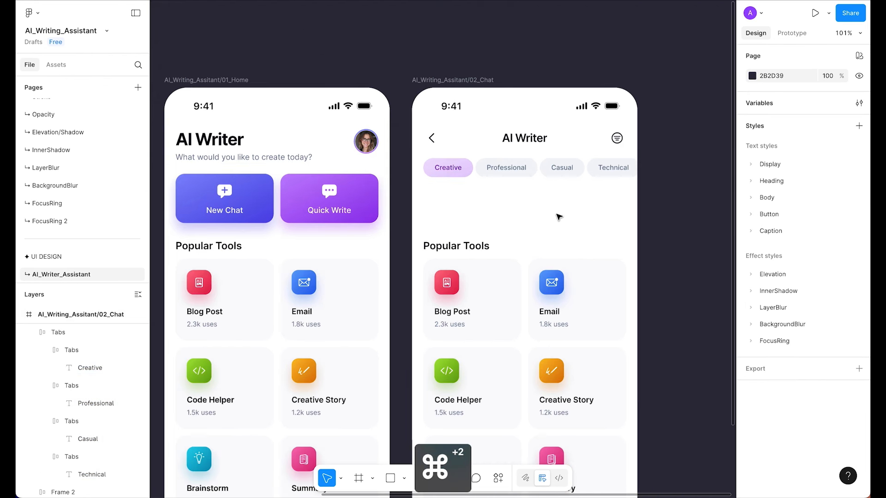
- Set the tabs row's width to hug its contents and realign the row with the content margin at X 20
{"action": "scroll", "coordinate": [595, 212], "scroll_direction": "up", "scroll_amount": 2}
{"action": "left_click", "coordinate": [512, 150]}
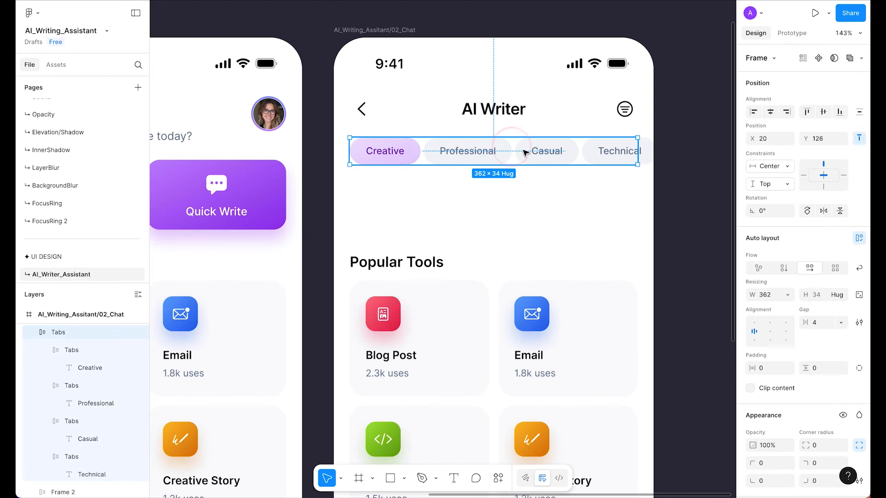
{"action": "left_click", "coordinate": [789, 295]}
{"action": "left_click", "coordinate": [757, 308]}
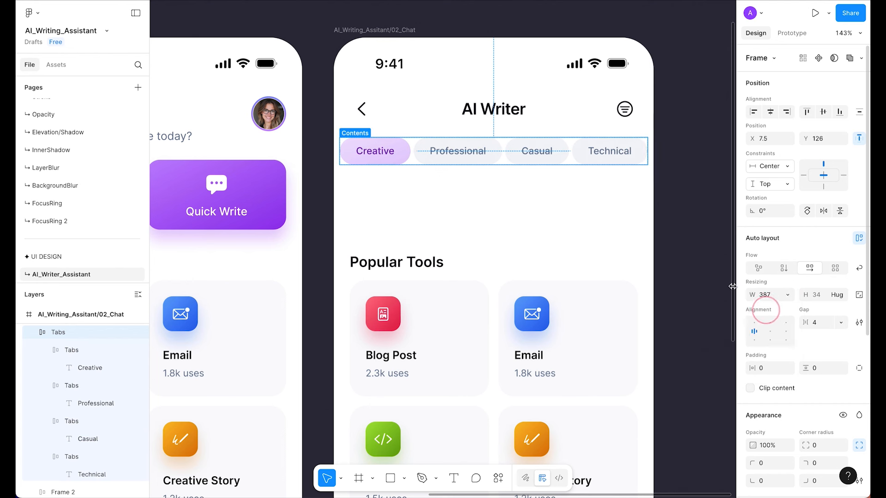
{"action": "left_click_drag", "start_coordinate": [368, 155], "coordinate": [384, 157]}
{"action": "key", "text": "alt"}
{"action": "left_click", "coordinate": [673, 237]}
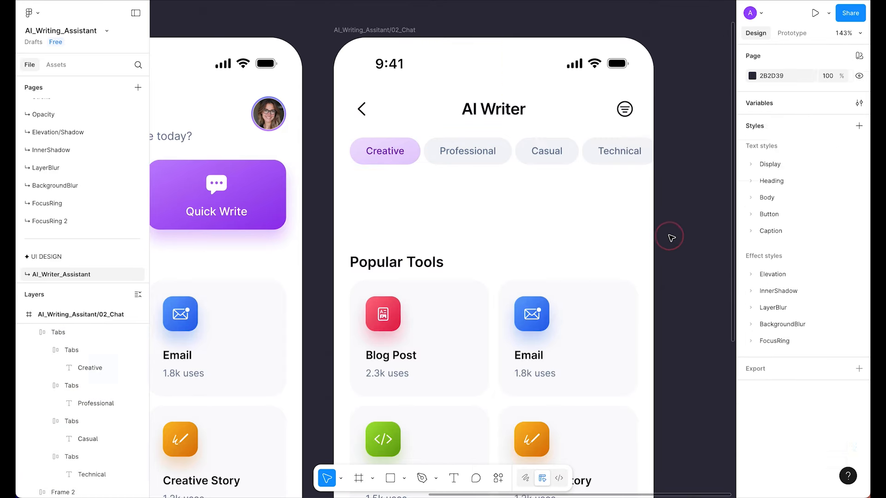
- Increase the tabs row's gap to 8 and remove auto layout by switching its flow to freeform
{"action": "left_click", "coordinate": [534, 153]}
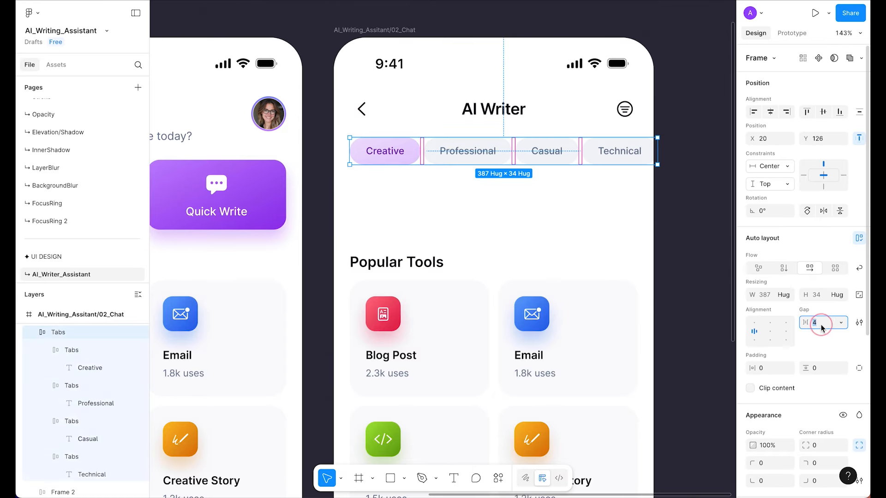
{"action": "key", "text": "shift+Up"}
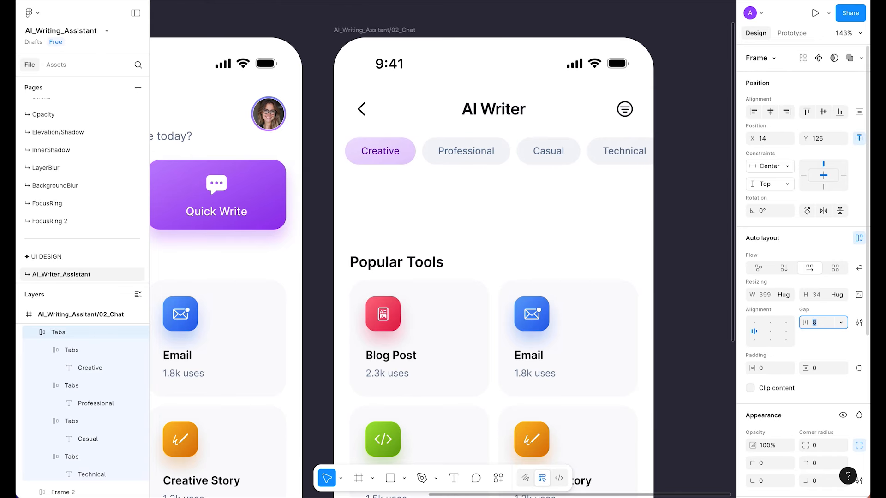
{"action": "left_click", "coordinate": [758, 268]}
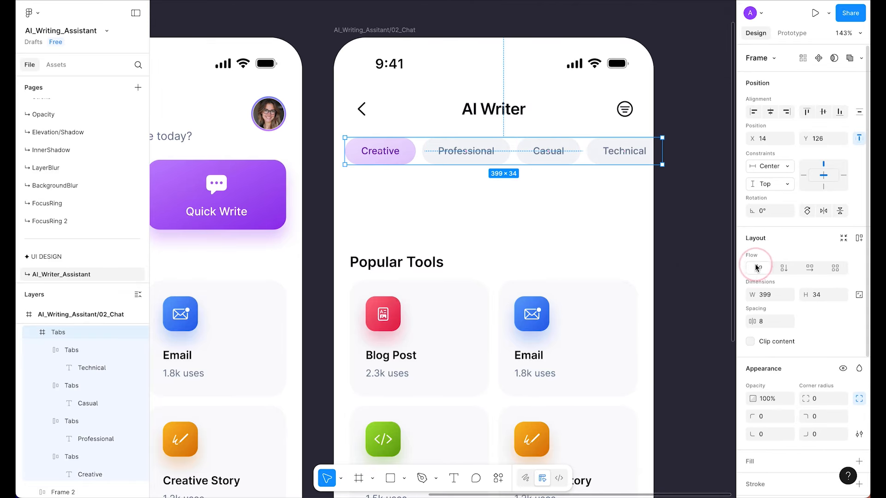
{"action": "left_click", "coordinate": [659, 237]}
- Move the tabs row horizontally to X 20 so it lines up with the Popular Tools heading
{"action": "left_click", "coordinate": [481, 158]}
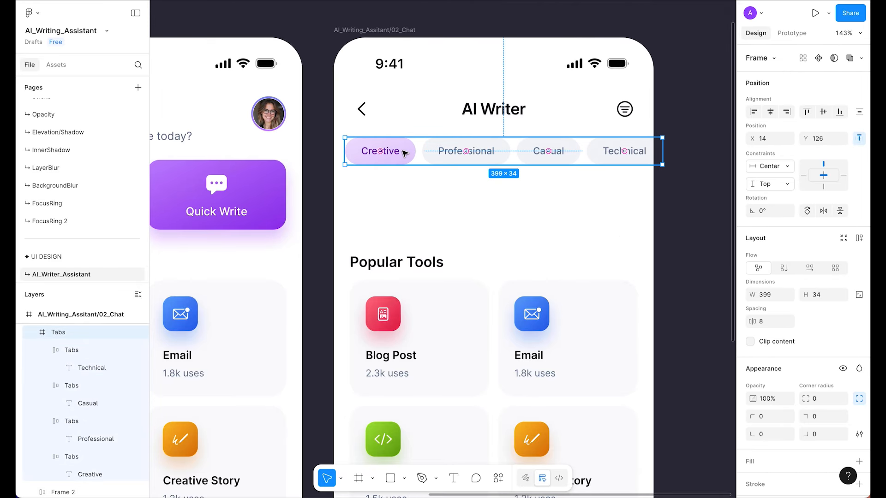
{"action": "key", "text": "alt"}
{"action": "left_click_drag", "start_coordinate": [369, 151], "coordinate": [372, 151]}
{"action": "key", "text": "shift"}
{"action": "key", "text": "super"}
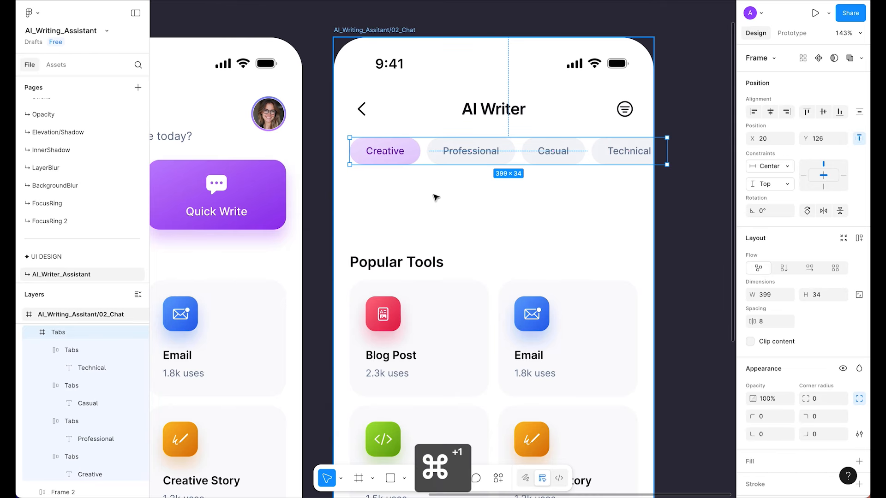
{"action": "left_click", "coordinate": [477, 215]}
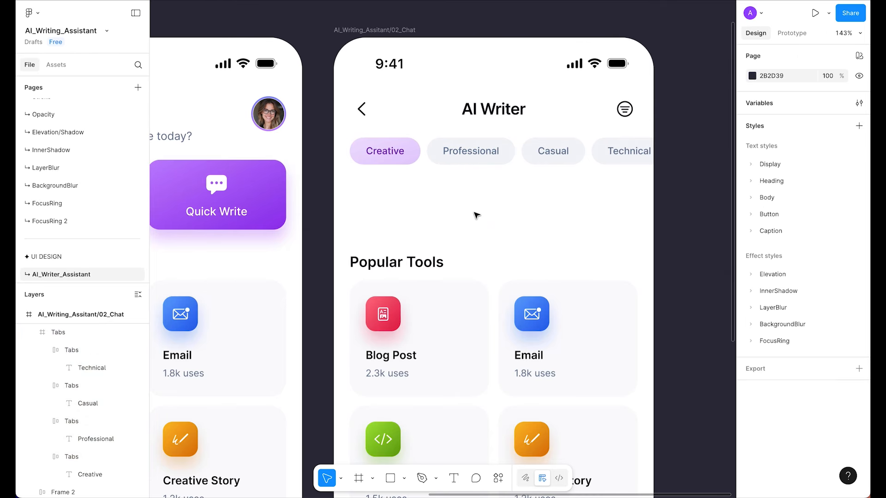
- Draw a straight horizontal divider line 402 wide across the chat screen, just below the tabs row
{"action": "scroll", "coordinate": [477, 215], "scroll_direction": "down", "scroll_amount": 2}
{"action": "scroll", "coordinate": [476, 215], "scroll_direction": "up", "scroll_amount": 5}
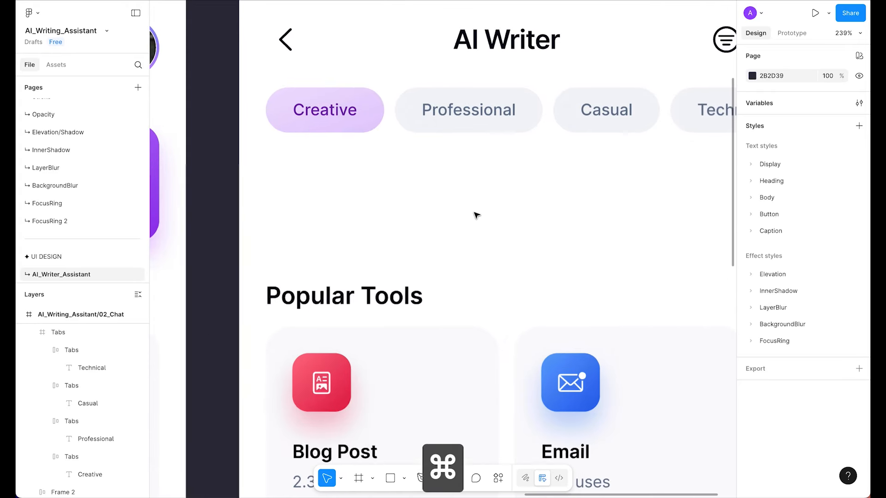
{"action": "scroll", "coordinate": [477, 216], "scroll_direction": "down", "scroll_amount": 3}
{"action": "left_click_drag", "start_coordinate": [489, 209], "coordinate": [475, 211]}
{"action": "key", "text": "l"}
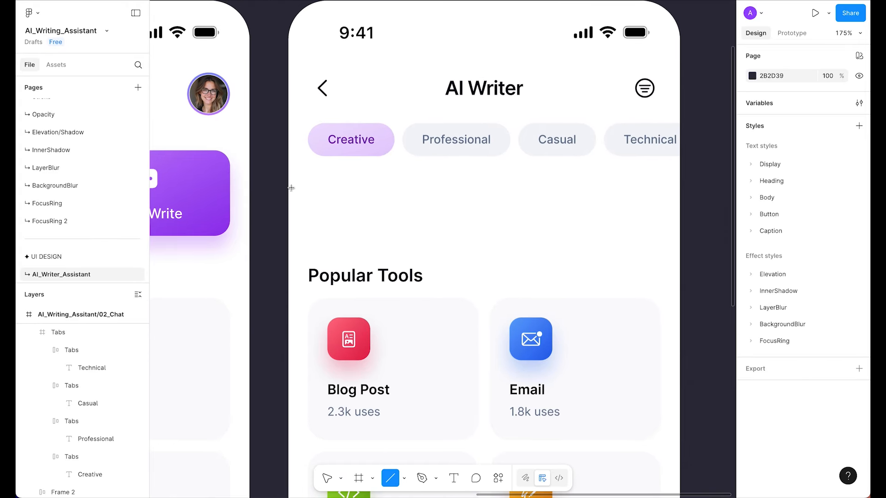
{"action": "key", "text": "shift"}
{"action": "left_click_drag", "start_coordinate": [287, 177], "coordinate": [682, 197]}
{"action": "key", "text": "shift"}
{"action": "left_click_drag", "start_coordinate": [288, 177], "coordinate": [290, 177]}
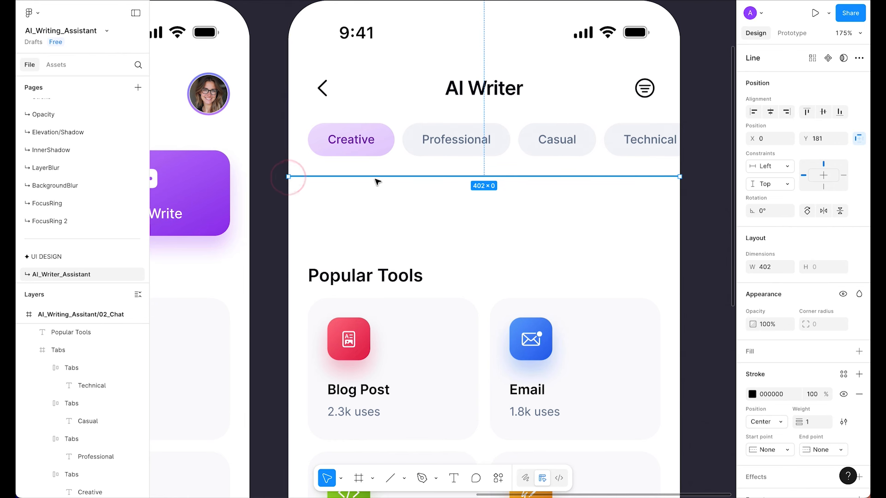
- Check the divider's spacing to the tabs row and nudge the line to Y 180
{"action": "key", "text": "alt"}
{"action": "key", "text": "alt+shift+Up"}
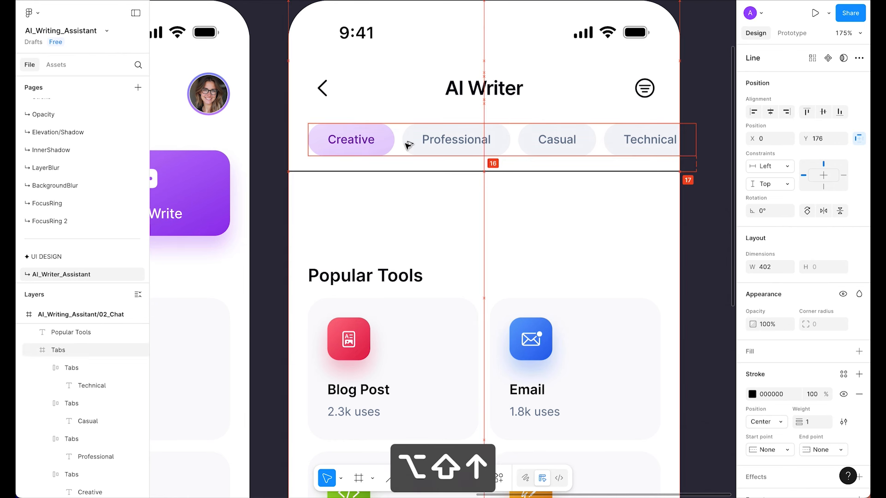
{"action": "key", "text": "shift+Down"}
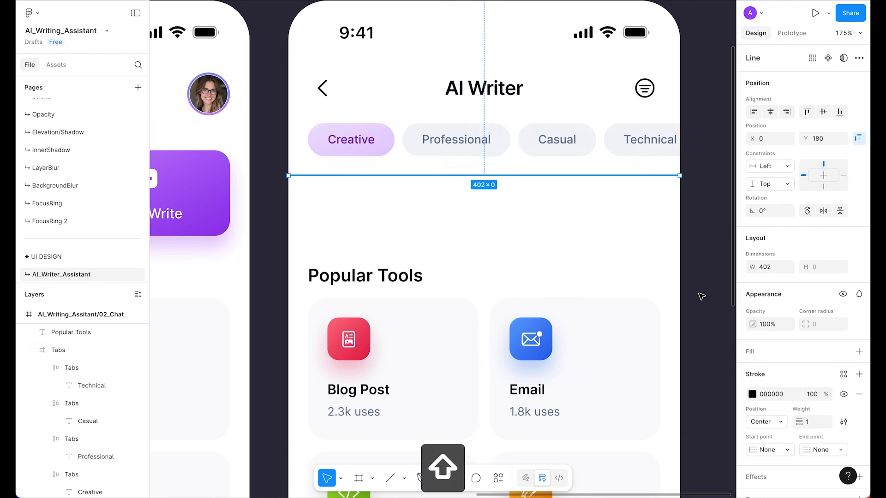
- Colour the divider line's stroke with the slate/200 library colour
{"action": "left_click", "coordinate": [842, 375]}
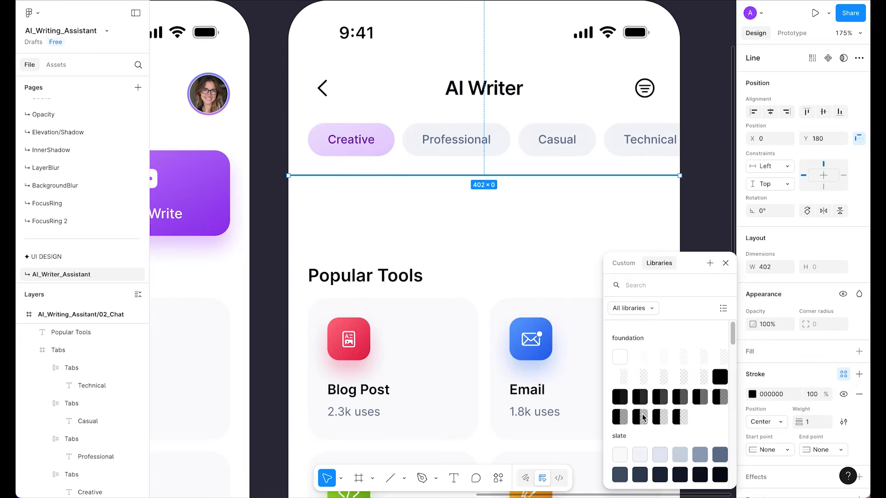
{"action": "left_click", "coordinate": [641, 460]}
{"action": "left_click", "coordinate": [667, 277]}
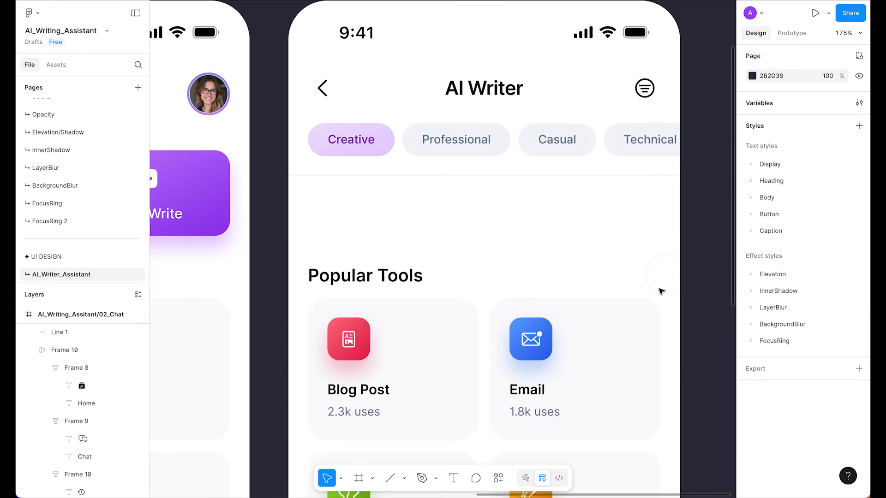
{"action": "scroll", "coordinate": [655, 304], "scroll_direction": "down", "scroll_amount": 5}
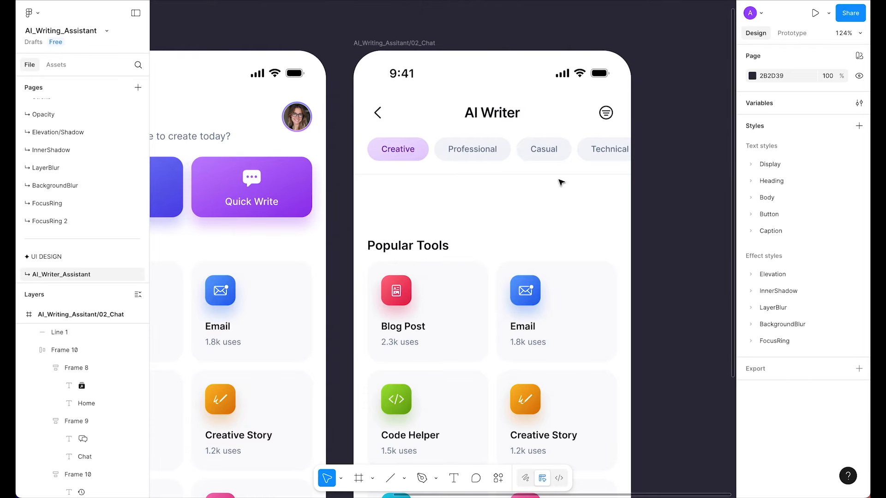
- Change the divider line's stroke to a slightly darker slate library colour
{"action": "left_click", "coordinate": [557, 175]}
{"action": "left_click", "coordinate": [799, 395]}
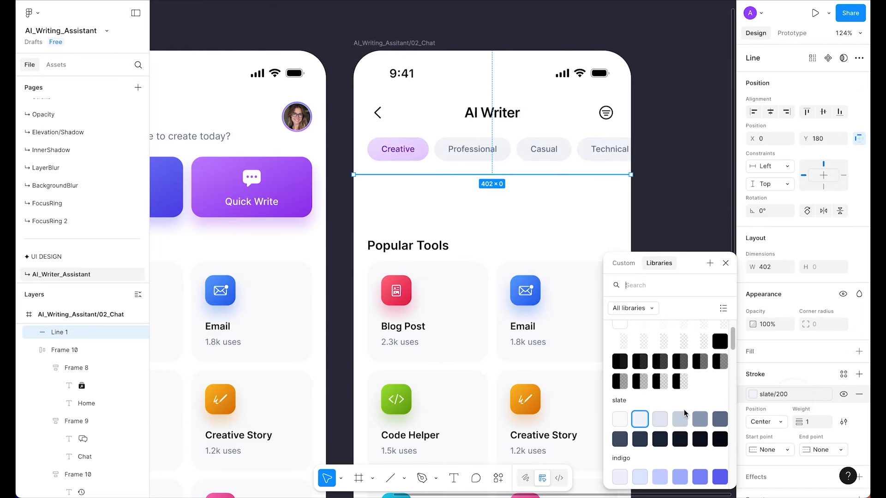
{"action": "left_click", "coordinate": [668, 276]}
{"action": "left_click", "coordinate": [668, 275]}
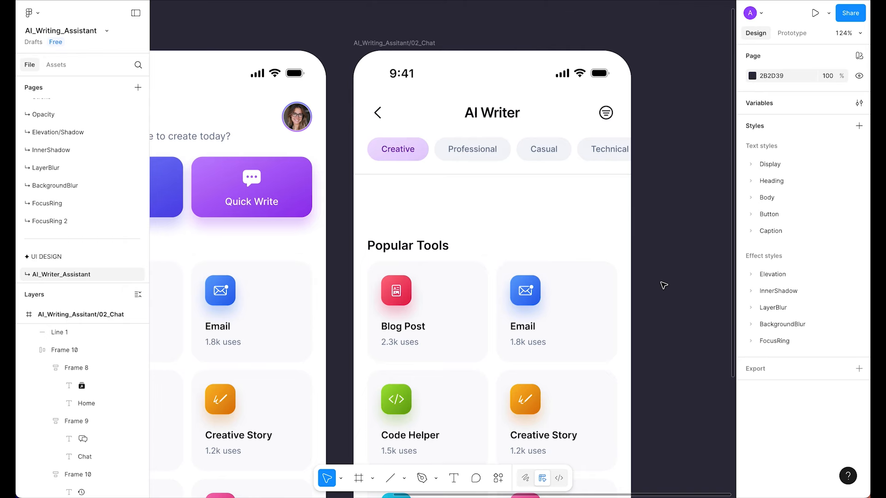
- Set the divider line's stroke weight to 0.5 and save the file
{"action": "scroll", "coordinate": [664, 286], "scroll_direction": "down", "scroll_amount": 4}
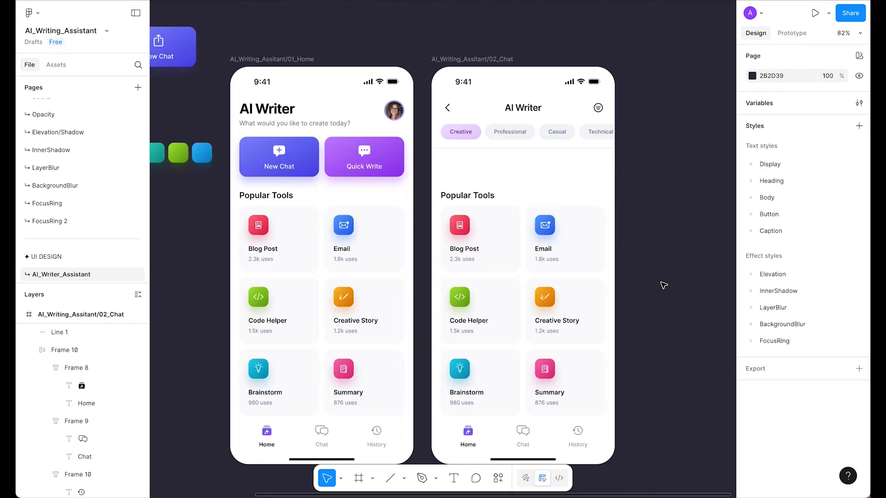
{"action": "left_click", "coordinate": [566, 148]}
{"action": "left_click", "coordinate": [824, 422]}
{"action": "left_click", "coordinate": [807, 410]}
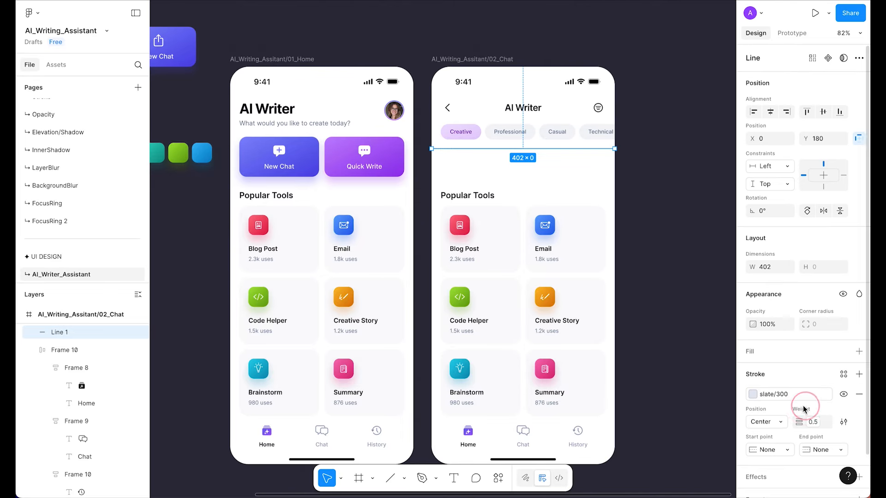
{"action": "left_click", "coordinate": [626, 204]}
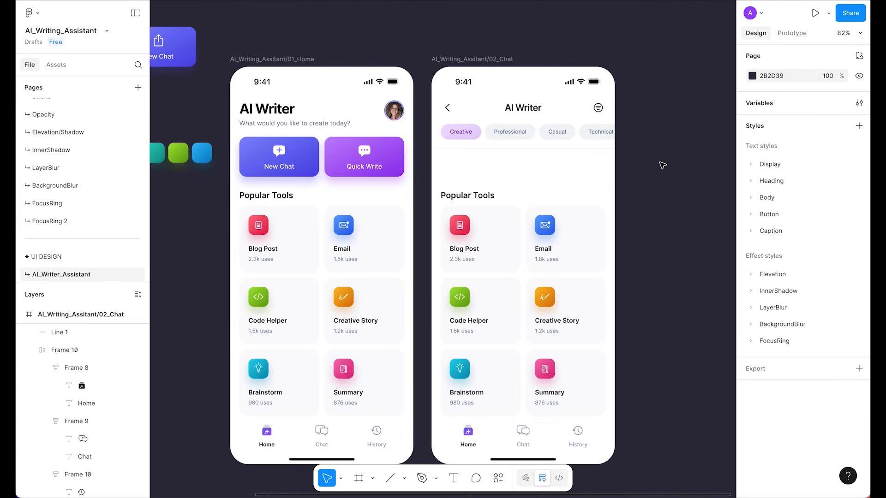
{"action": "scroll", "coordinate": [662, 165], "scroll_direction": "up", "scroll_amount": 4}
{"action": "key", "text": "super+s"}
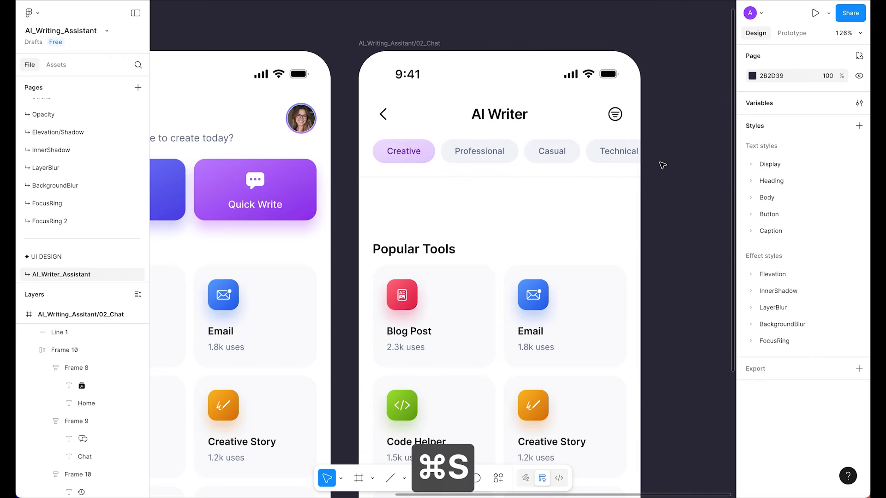
- Save the linear gradient fill of the chat screen's Home navigation icon as a colour style named gradient-1
{"action": "scroll", "coordinate": [663, 165], "scroll_direction": "down", "scroll_amount": 7}
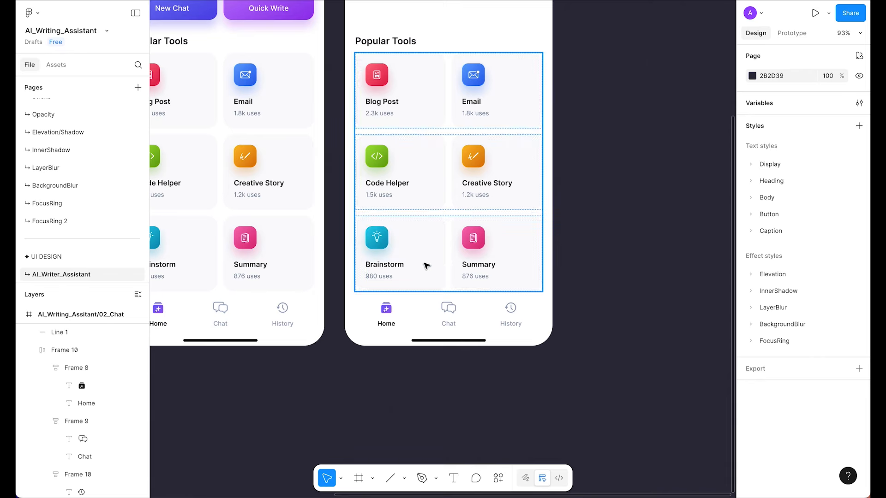
{"action": "left_click", "coordinate": [389, 312], "text": "super"}
{"action": "scroll", "coordinate": [847, 412], "scroll_direction": "down", "scroll_amount": 1}
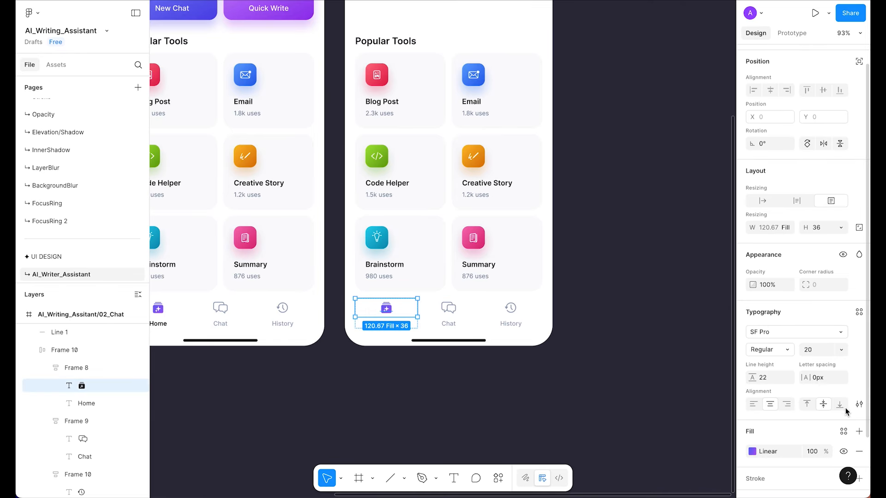
{"action": "left_click", "coordinate": [844, 433]}
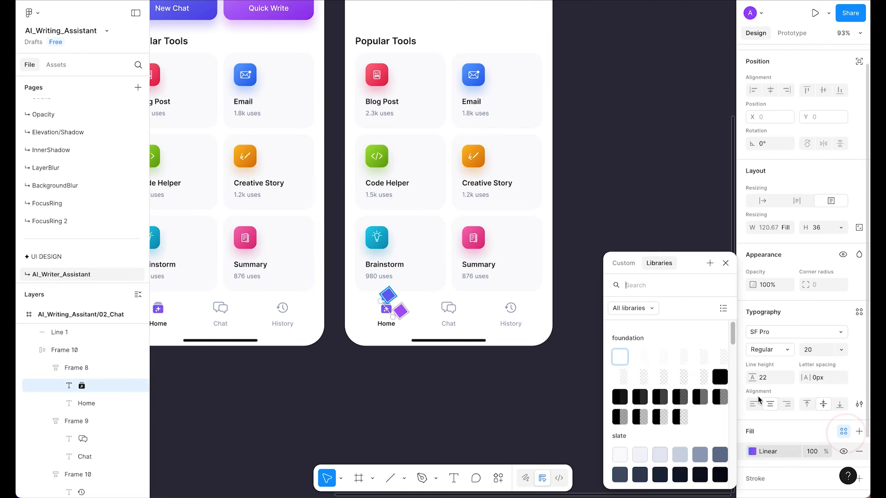
{"action": "left_click", "coordinate": [710, 264]}
{"action": "type", "text": "brand-gradie"}
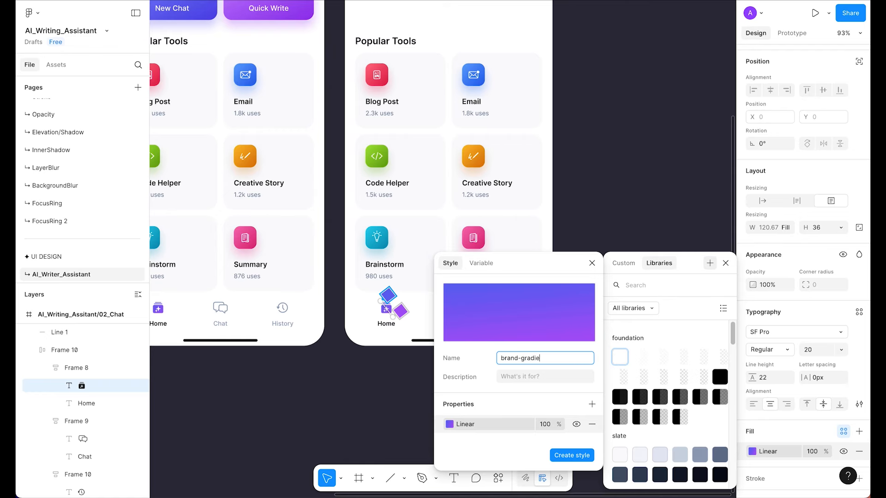
{"action": "key", "text": "super+a"}
{"action": "type", "text": "graid"}
{"action": "key", "text": "Return"}
{"action": "left_click", "coordinate": [653, 133]}
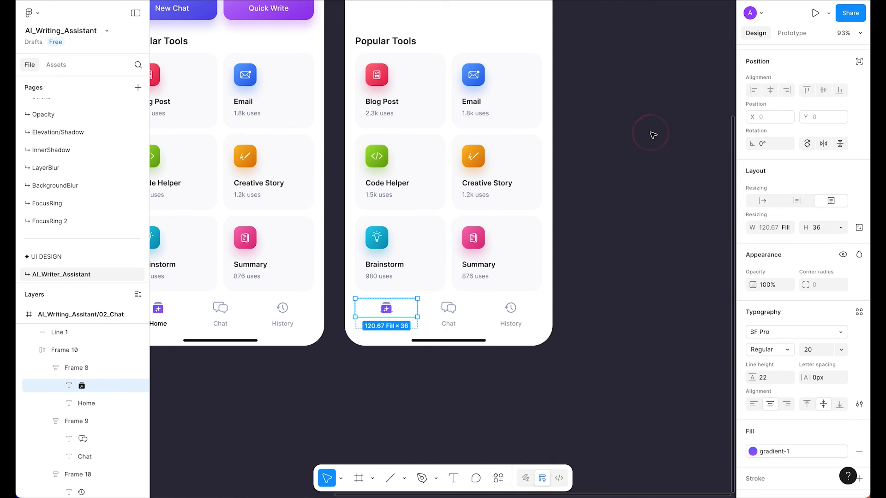
- Replace the Creative tab's background fill with the gradient-1 colour style
{"action": "scroll", "coordinate": [654, 136], "scroll_direction": "up", "scroll_amount": 1}
{"action": "scroll", "coordinate": [637, 116], "scroll_direction": "up", "scroll_amount": 5}
{"action": "scroll", "coordinate": [349, 331], "scroll_direction": "up", "scroll_amount": 10, "text": "super"}
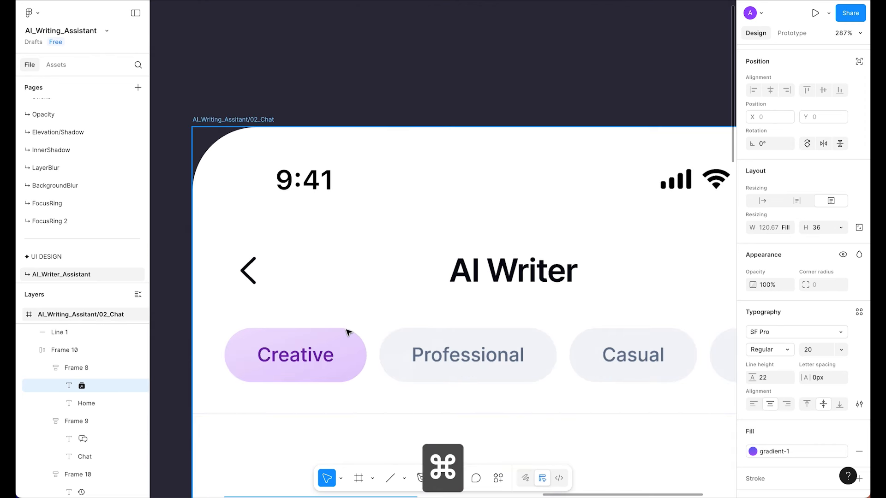
{"action": "left_click", "coordinate": [356, 209], "text": "super"}
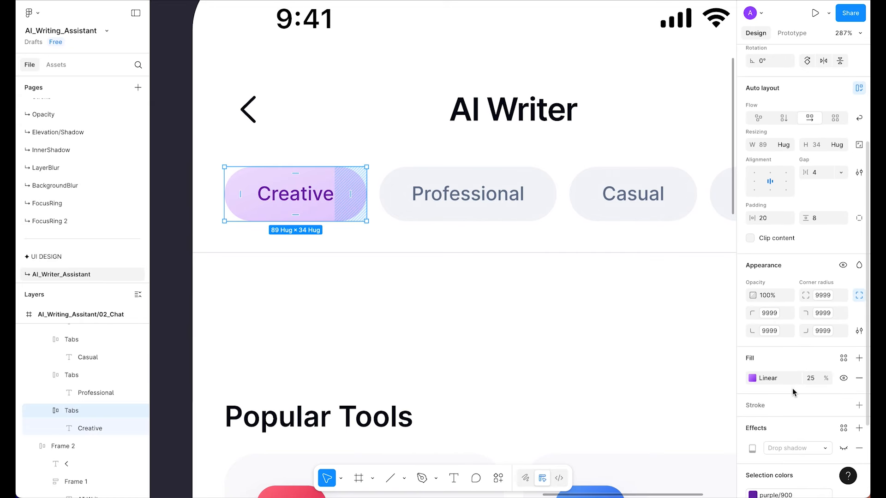
{"action": "left_click", "coordinate": [844, 358]}
{"action": "scroll", "coordinate": [680, 340], "scroll_direction": "down", "scroll_amount": 10}
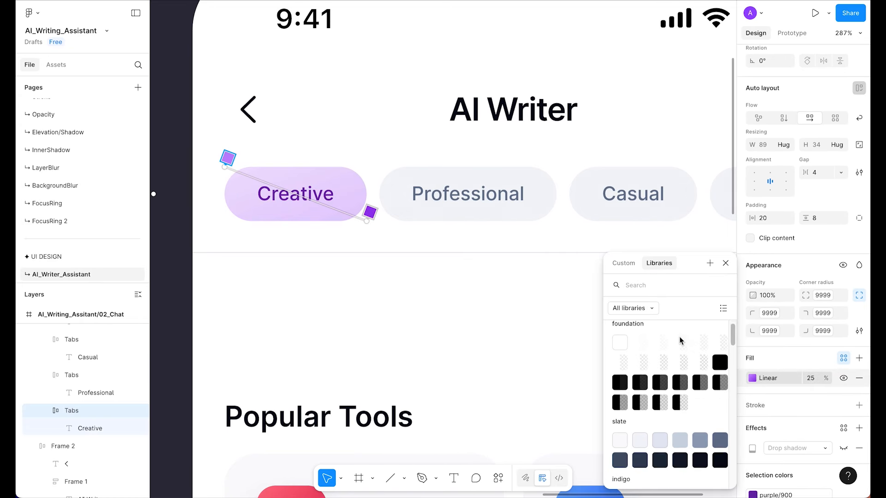
{"action": "type", "text": "gra"}
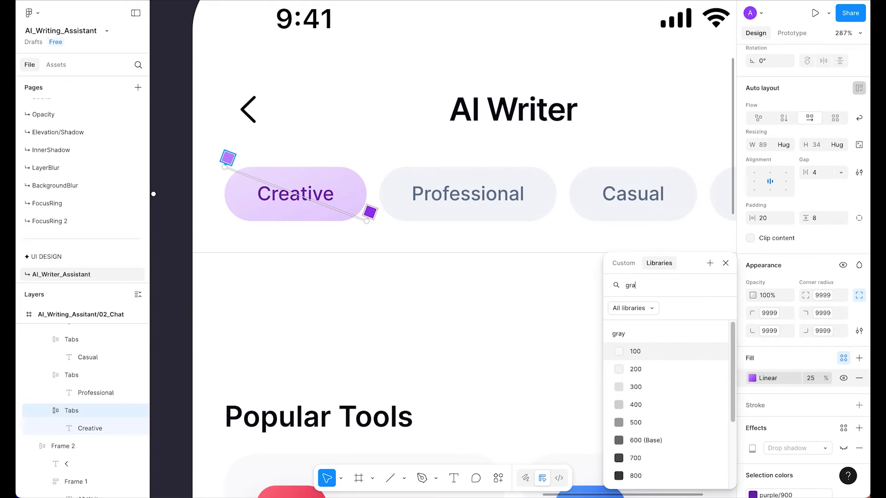
{"action": "type", "text": "d"}
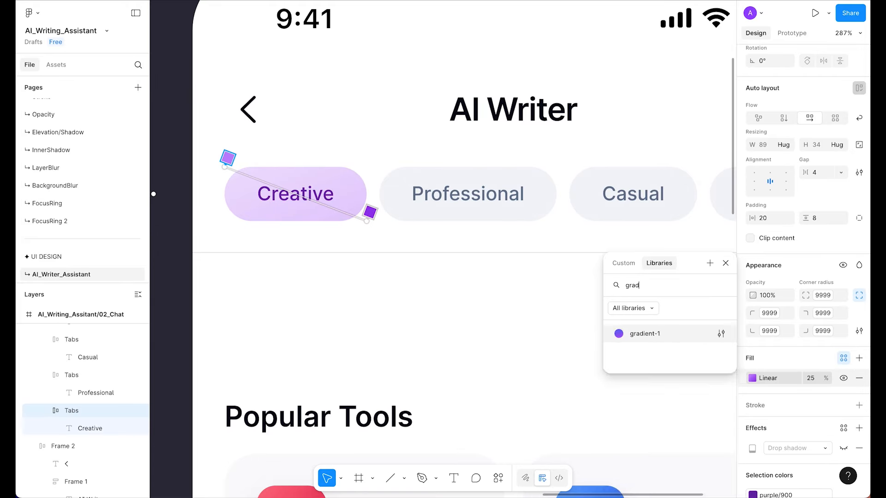
{"action": "left_click", "coordinate": [648, 334]}
- Recolour the Creative tab's label with white from the foundation library colours
{"action": "left_click", "coordinate": [332, 197], "text": "super"}
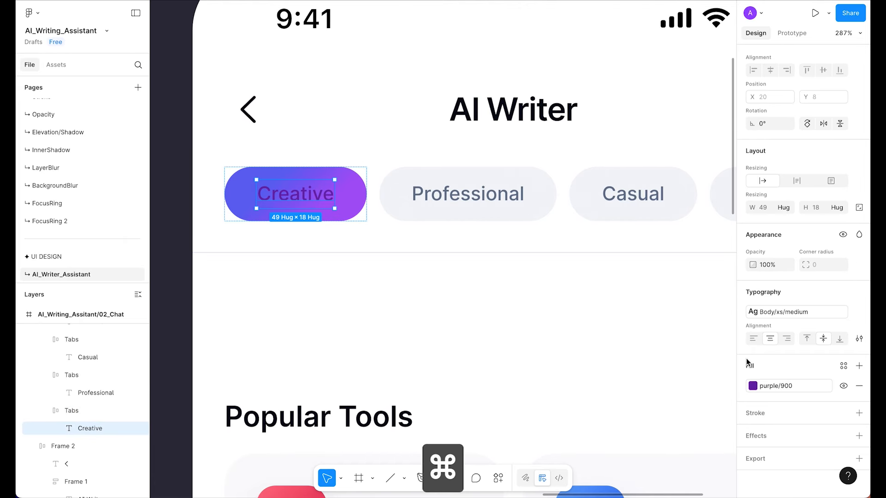
{"action": "left_click", "coordinate": [785, 386]}
{"action": "scroll", "coordinate": [660, 411], "scroll_direction": "up", "scroll_amount": 10}
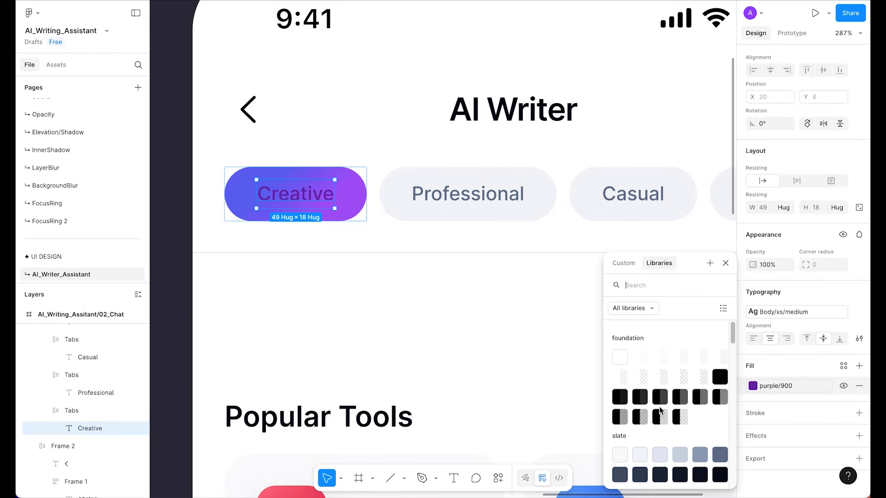
{"action": "left_click", "coordinate": [621, 355]}
{"action": "left_click", "coordinate": [435, 303]}
- Change the background fill of the Professional, Casual and Technical tabs to slate/100 and save the file
{"action": "scroll", "coordinate": [435, 303], "scroll_direction": "down", "scroll_amount": 10}
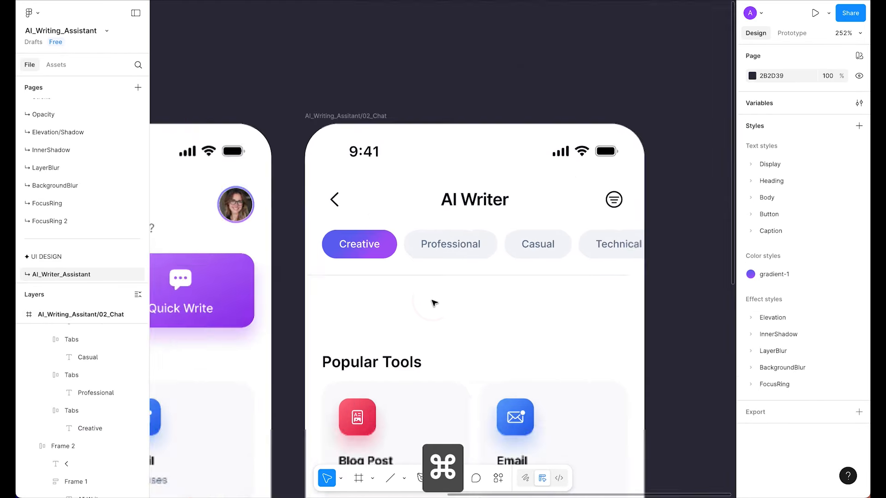
{"action": "scroll", "coordinate": [436, 302], "scroll_direction": "up", "scroll_amount": 6}
{"action": "scroll", "coordinate": [501, 316], "scroll_direction": "down", "scroll_amount": 2}
{"action": "scroll", "coordinate": [501, 315], "scroll_direction": "right", "scroll_amount": 2}
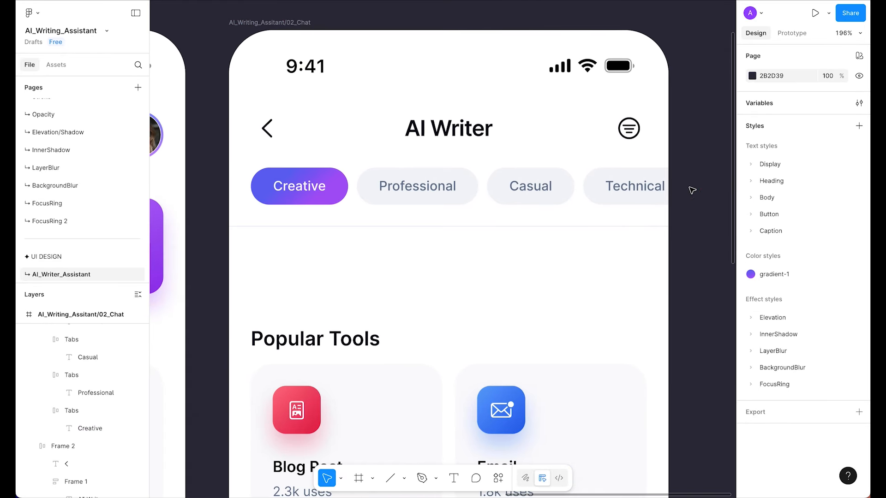
{"action": "scroll", "coordinate": [675, 192], "scroll_direction": "down", "scroll_amount": 5}
{"action": "scroll", "coordinate": [675, 192], "scroll_direction": "up", "scroll_amount": 4}
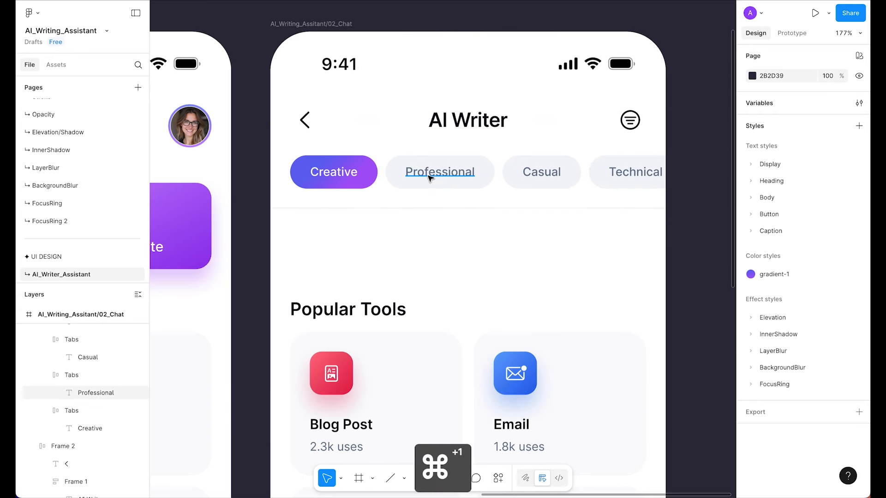
{"action": "left_click", "coordinate": [444, 184], "text": "super"}
{"action": "left_click", "coordinate": [531, 185], "text": "shift+super"}
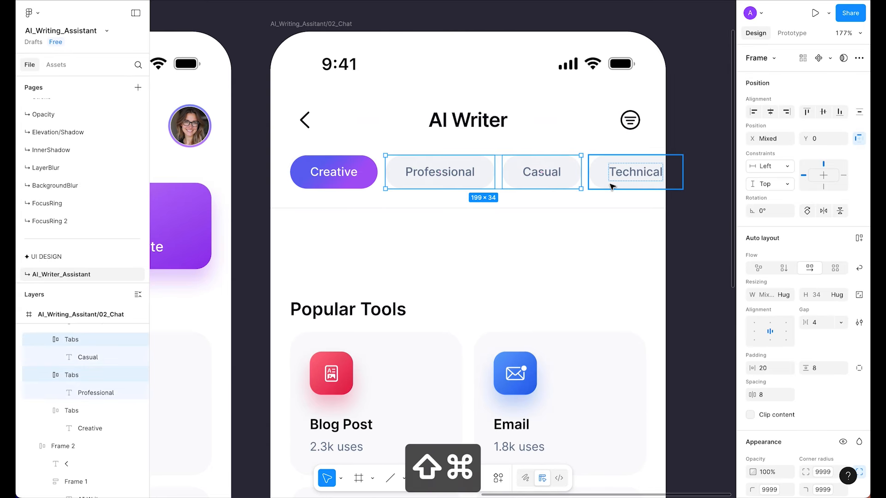
{"action": "left_click", "coordinate": [612, 183], "text": "shift+super"}
{"action": "scroll", "coordinate": [832, 354], "scroll_direction": "down", "scroll_amount": 5}
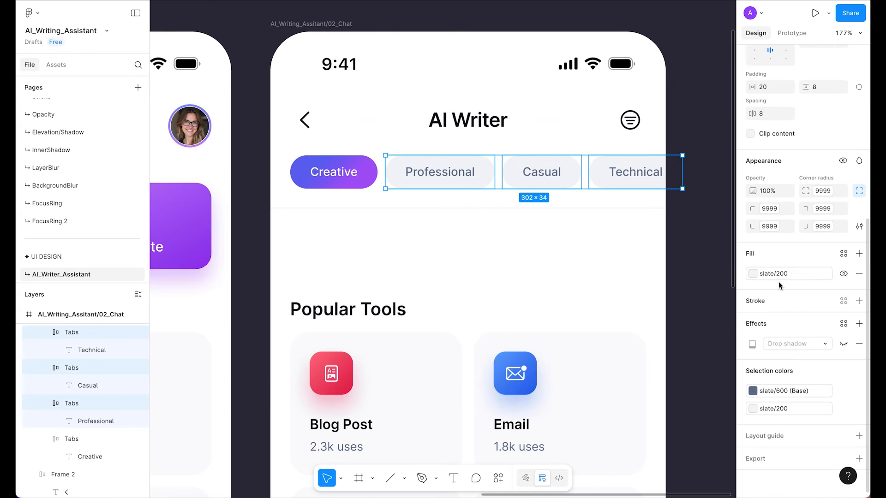
{"action": "left_click", "coordinate": [753, 274]}
{"action": "left_click", "coordinate": [619, 425]}
{"action": "left_click", "coordinate": [623, 239]}
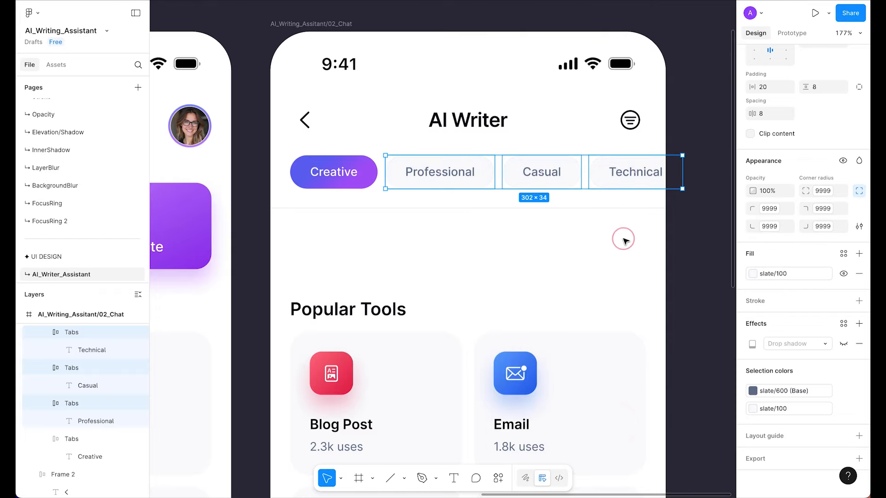
{"action": "scroll", "coordinate": [602, 248], "scroll_direction": "down", "scroll_amount": 5}
{"action": "scroll", "coordinate": [604, 249], "scroll_direction": "down", "scroll_amount": 3}
{"action": "scroll", "coordinate": [622, 254], "scroll_direction": "up", "scroll_amount": 6}
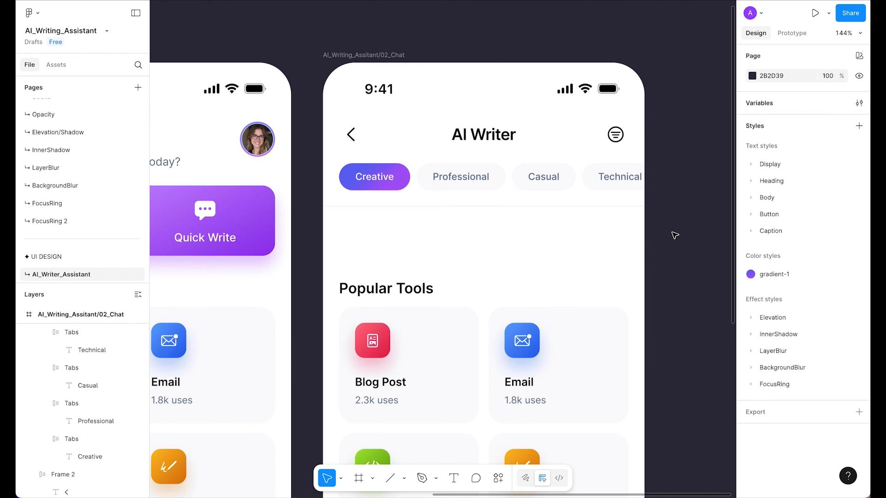
{"action": "scroll", "coordinate": [676, 235], "scroll_direction": "down", "scroll_amount": 3}
{"action": "key", "text": "super"}
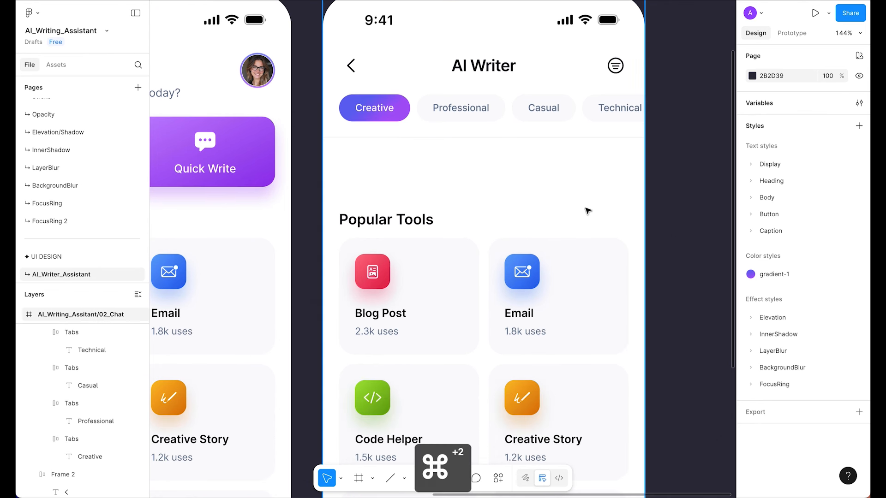
{"action": "key", "text": "super+s"}
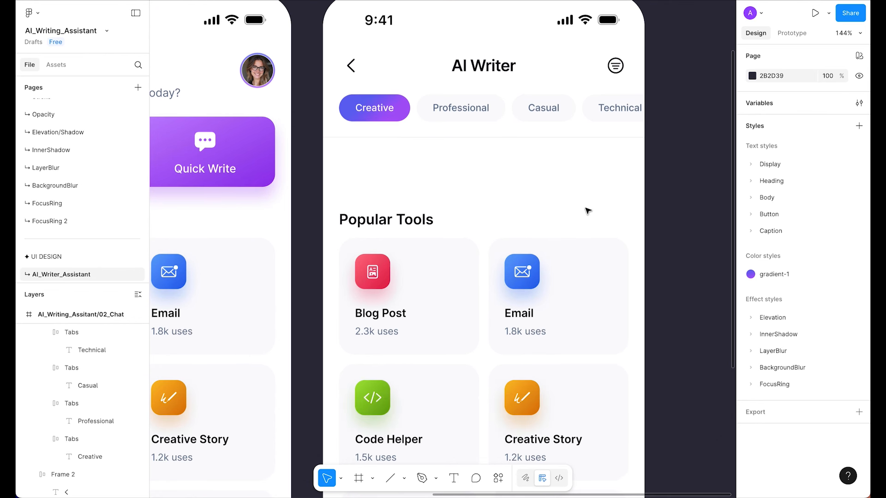
- Delete the Popular Tools heading, all tool cards and the bottom navigation bar from the chat screen
{"action": "scroll", "coordinate": [584, 211], "scroll_direction": "down", "scroll_amount": 3}
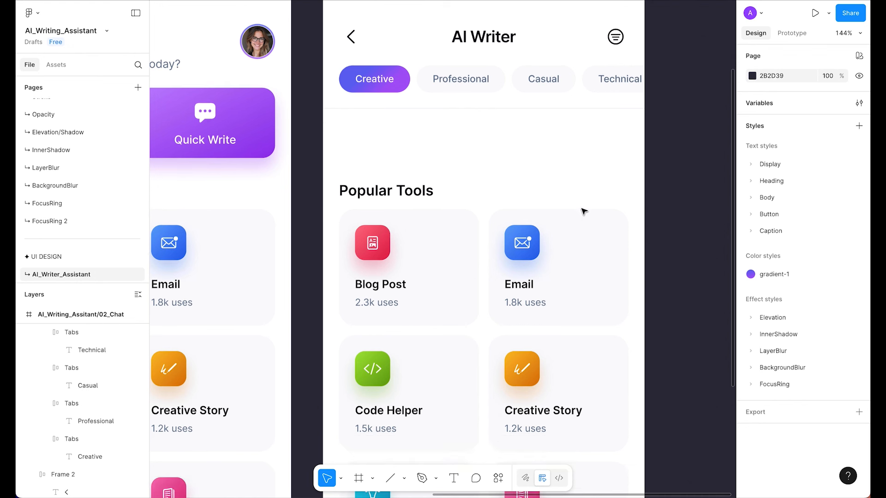
{"action": "scroll", "coordinate": [488, 270], "scroll_direction": "up", "scroll_amount": 1}
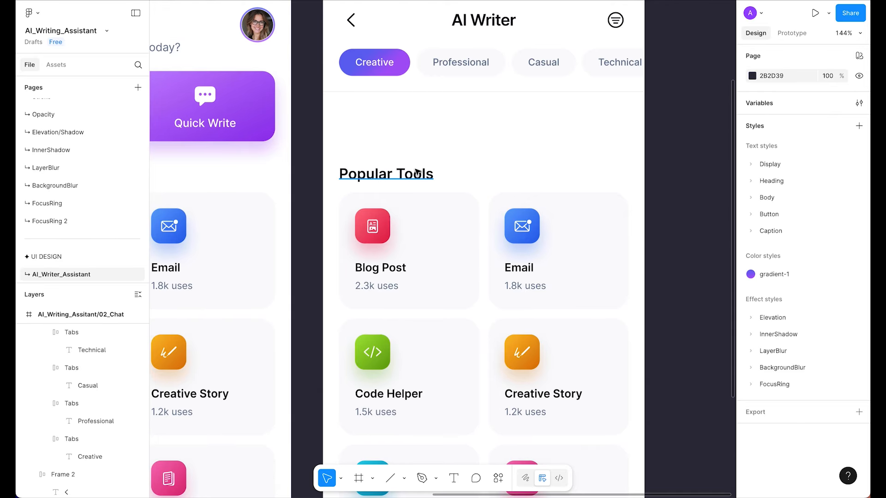
{"action": "scroll", "coordinate": [416, 172], "scroll_direction": "down", "scroll_amount": 2}
{"action": "left_click_drag", "start_coordinate": [381, 83], "coordinate": [613, 447]}
{"action": "scroll", "coordinate": [600, 403], "scroll_direction": "down", "scroll_amount": 5}
{"action": "key", "text": "Delete"}
{"action": "scroll", "coordinate": [596, 380], "scroll_direction": "up", "scroll_amount": 1}
{"action": "scroll", "coordinate": [595, 380], "scroll_direction": "down", "scroll_amount": 2}
{"action": "left_click", "coordinate": [488, 349]}
{"action": "key", "text": "Delete"}
- Add a circle with locked proportions, 40 by 40, below the divider at X 16, Y 200
{"action": "scroll", "coordinate": [519, 348], "scroll_direction": "up", "scroll_amount": 10}
{"action": "scroll", "coordinate": [482, 309], "scroll_direction": "up", "scroll_amount": 1}
{"action": "left_click_drag", "start_coordinate": [392, 218], "coordinate": [377, 253]}
{"action": "key", "text": "o"}
{"action": "left_click", "coordinate": [371, 241]}
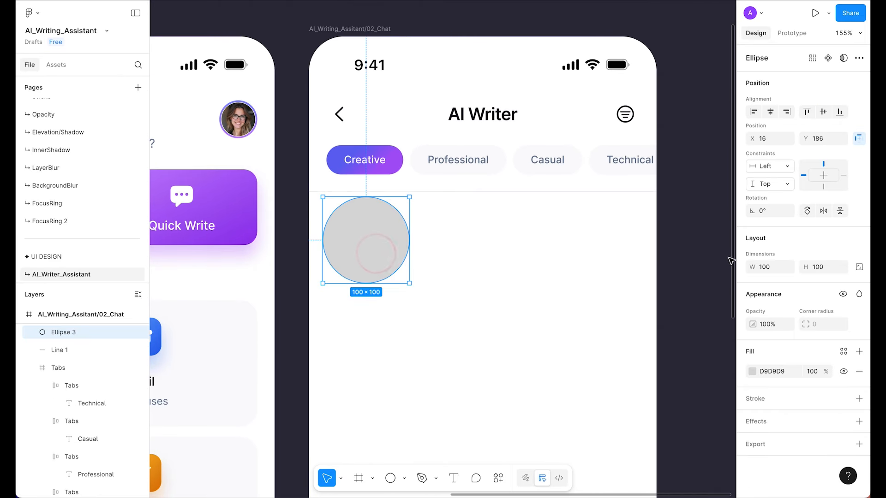
{"action": "left_click", "coordinate": [858, 266]}
{"action": "left_click", "coordinate": [828, 271]}
{"action": "type", "text": "4"}
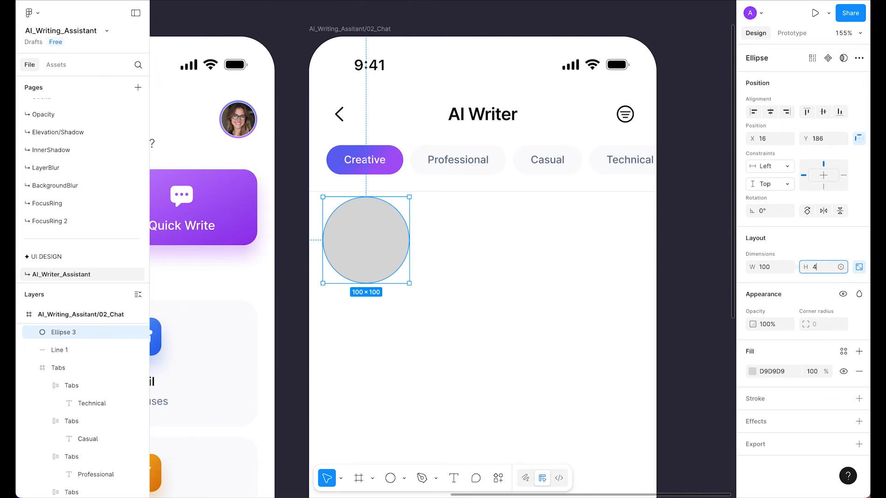
{"action": "type", "text": "0"}
{"action": "key", "text": "Return"}
{"action": "left_click_drag", "start_coordinate": [344, 216], "coordinate": [344, 228]}
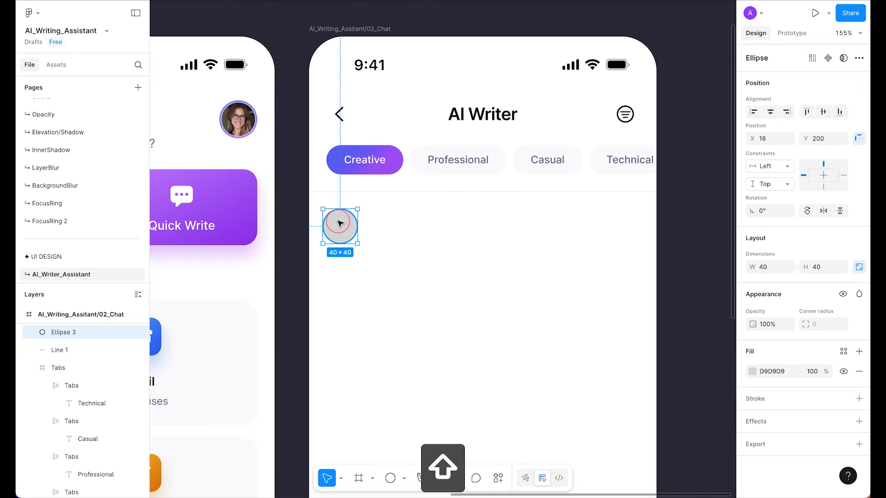
- Fill the circle with the darkest slate library colour
{"action": "left_click", "coordinate": [844, 352]}
{"action": "scroll", "coordinate": [703, 416], "scroll_direction": "down", "scroll_amount": 5}
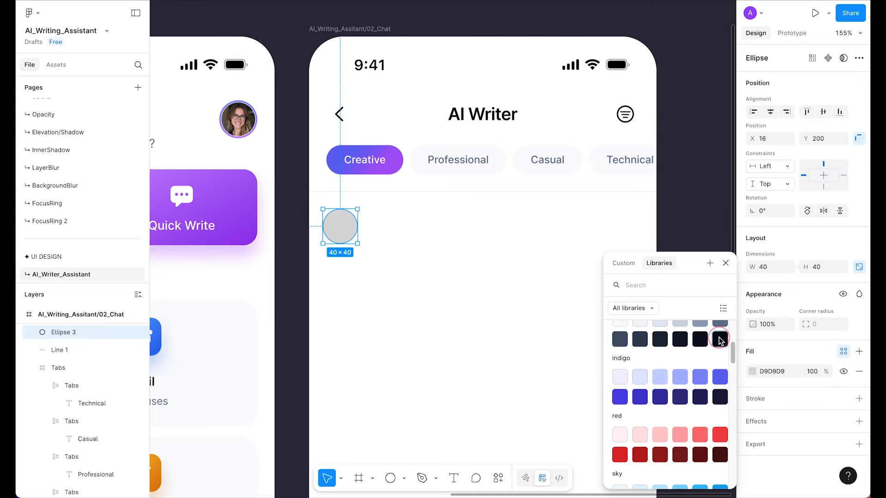
{"action": "left_click", "coordinate": [720, 339]}
{"action": "left_click", "coordinate": [473, 321]}
- Copy the white share icon text beside the avatar component and paste it into the chat screen
{"action": "scroll", "coordinate": [474, 324], "scroll_direction": "down", "scroll_amount": 6}
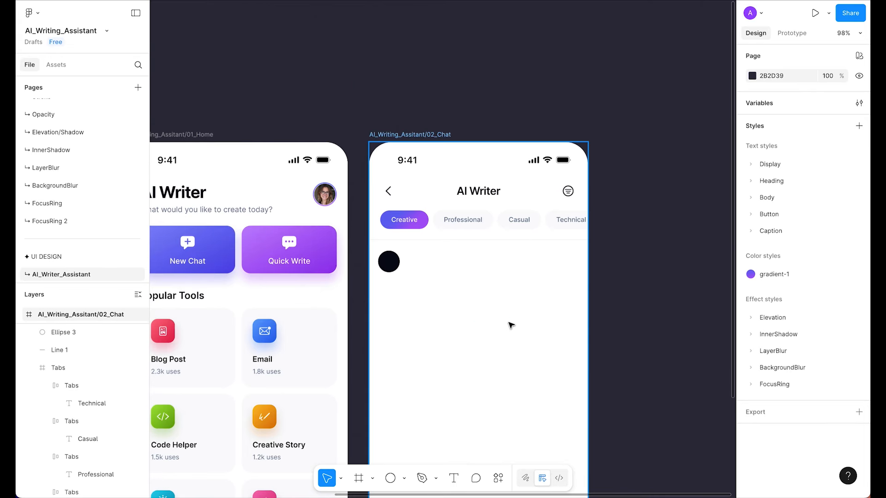
{"action": "scroll", "coordinate": [198, 221], "scroll_direction": "up", "scroll_amount": 3}
{"action": "left_click", "coordinate": [180, 245]}
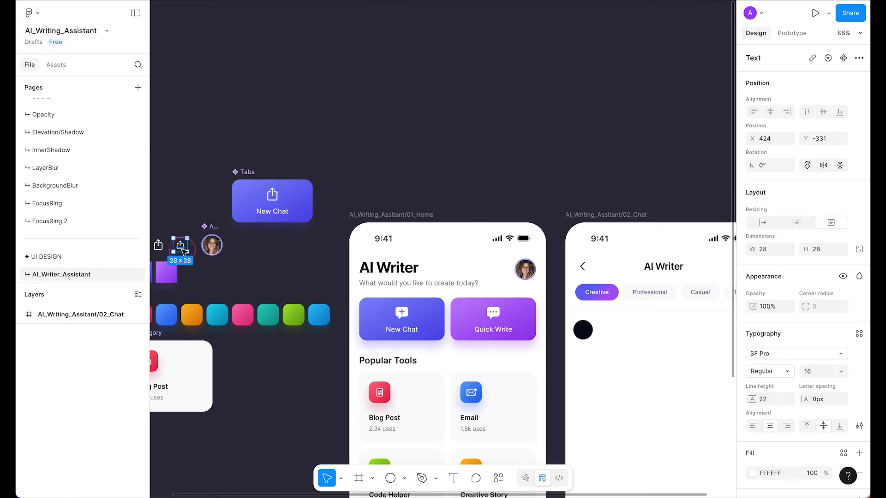
{"action": "key", "text": "super+c"}
{"action": "scroll", "coordinate": [585, 348], "scroll_direction": "up", "scroll_amount": 3}
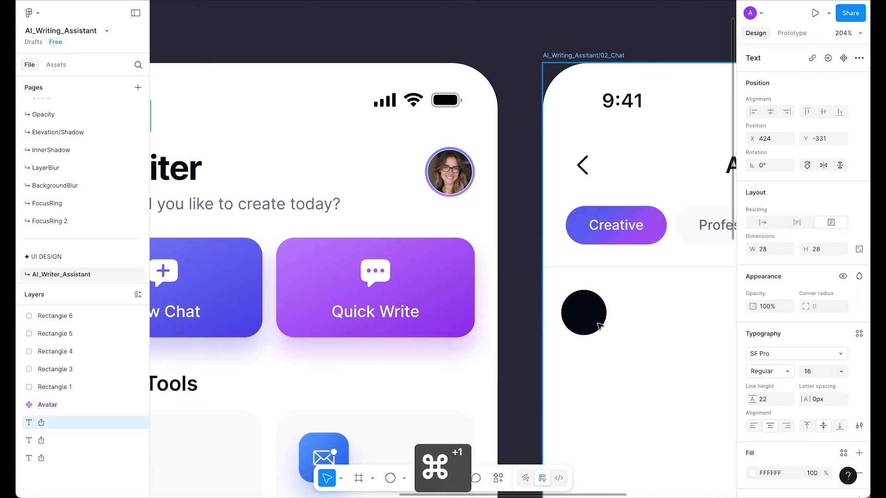
{"action": "left_click", "coordinate": [583, 329]}
{"action": "scroll", "coordinate": [545, 356], "scroll_direction": "up", "scroll_amount": 3}
{"action": "key", "text": "super+v"}
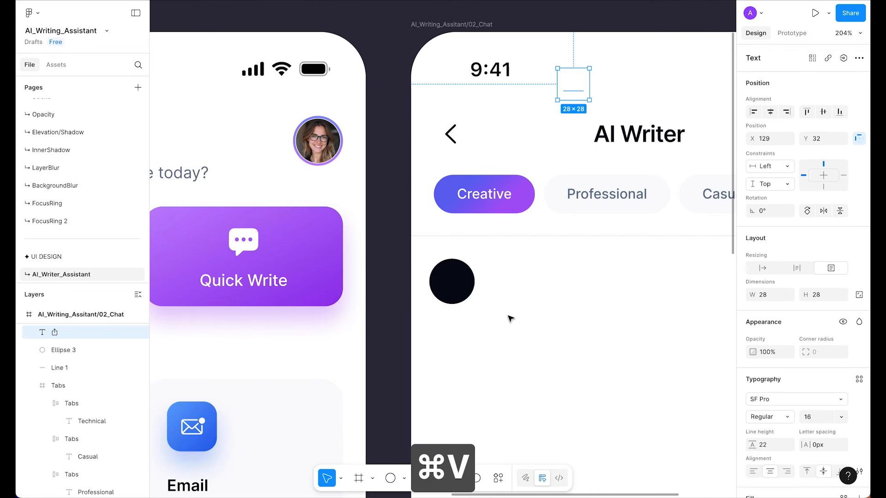
- Place the white share icon over the dark circle and wrap both in a 40 by 40 auto layout frame
{"action": "left_click_drag", "start_coordinate": [574, 90], "coordinate": [457, 285]}
{"action": "key", "text": "shift"}
{"action": "left_click_drag", "start_coordinate": [512, 332], "coordinate": [432, 254]}
{"action": "key", "text": "shift+a"}
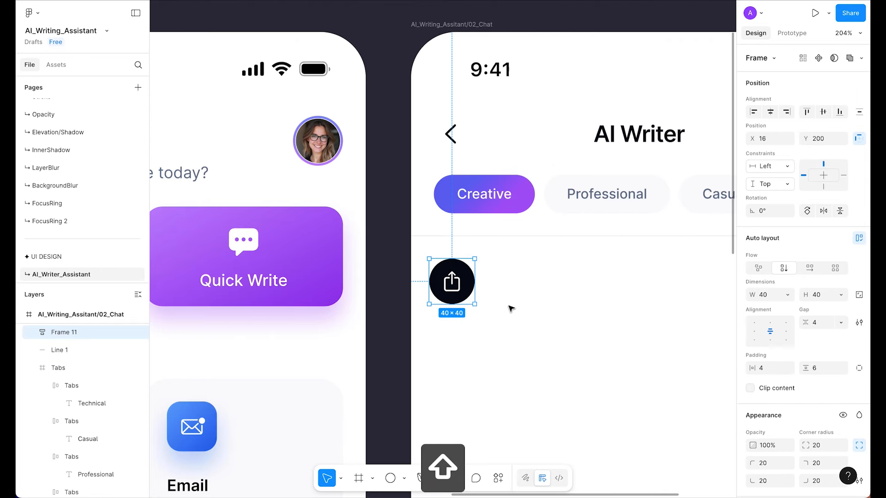
- Select the avatar's icon text, switch to SF Symbols, search for "spark" and copy the sparkles symbol
{"action": "double_click", "coordinate": [453, 287]}
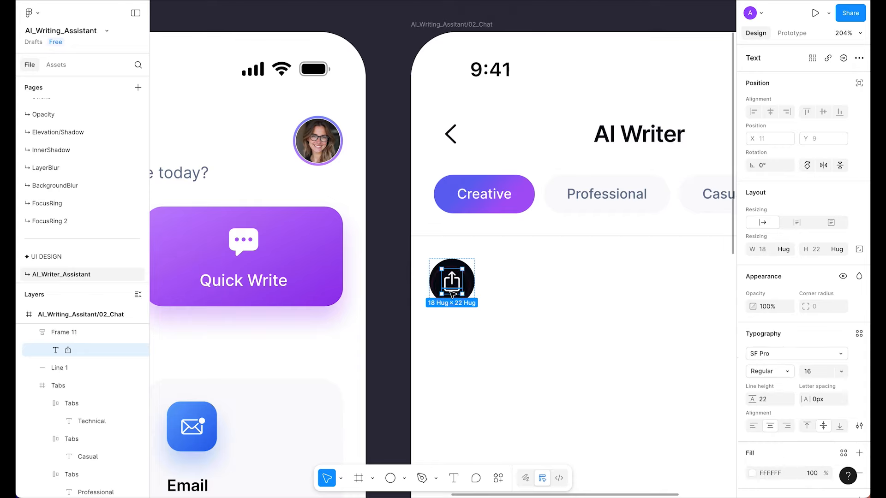
{"action": "left_click", "coordinate": [415, 483]}
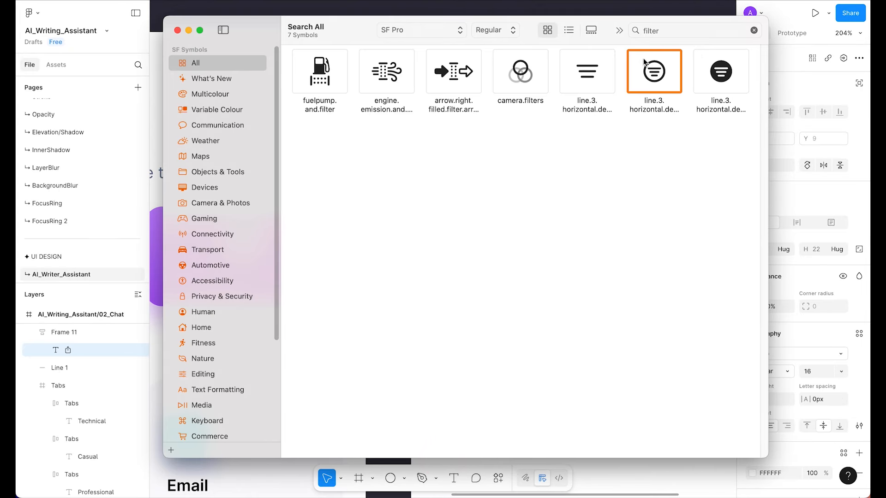
{"action": "left_click", "coordinate": [657, 32]}
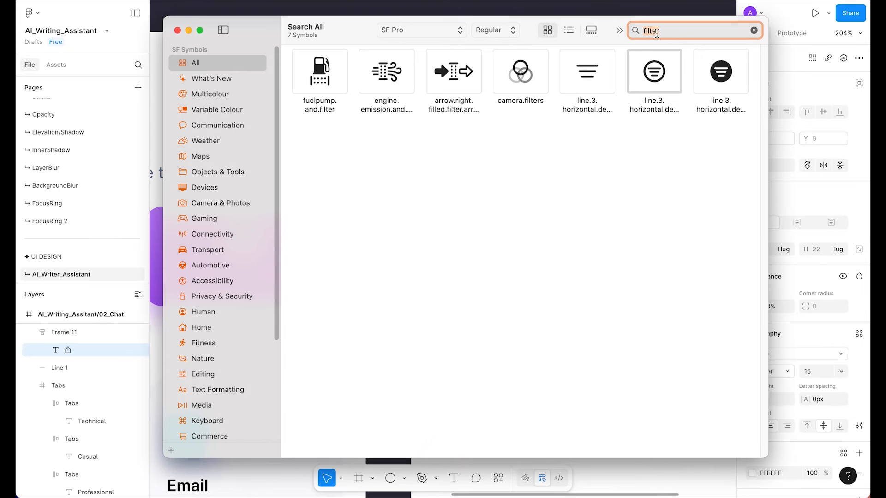
{"action": "type", "text": "spark"}
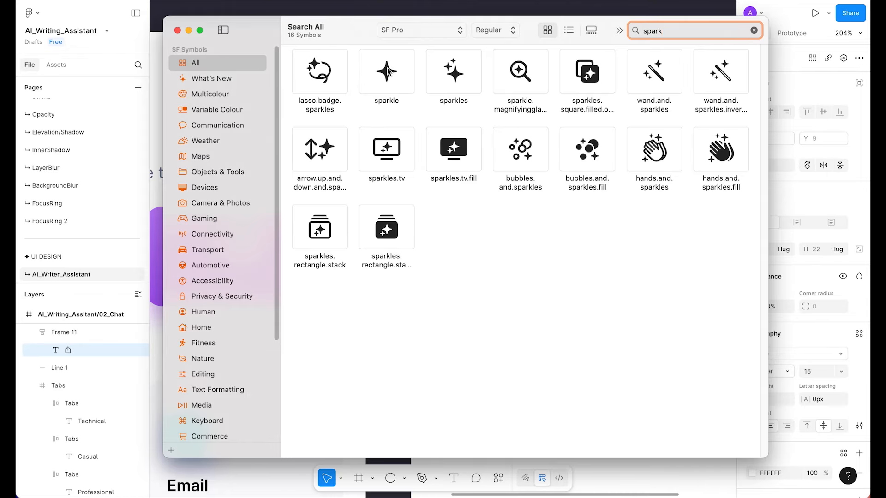
{"action": "left_click", "coordinate": [438, 74]}
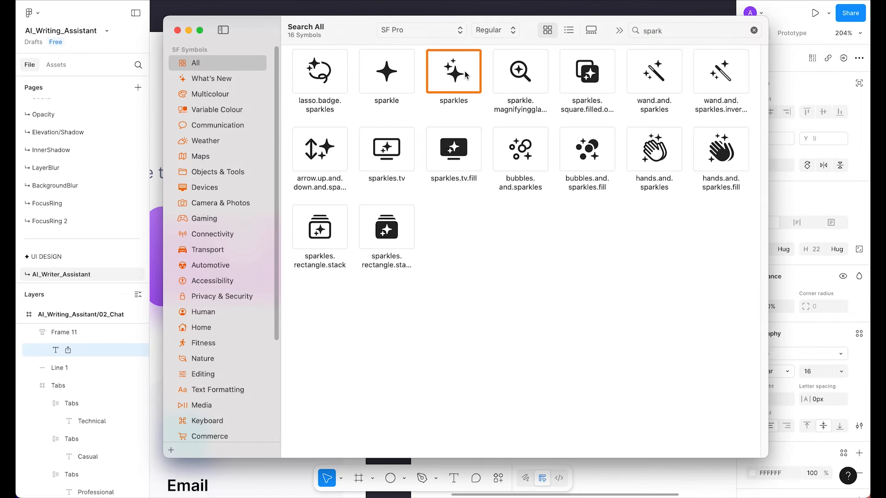
{"action": "right_click", "coordinate": [466, 75]}
{"action": "left_click", "coordinate": [474, 79]}
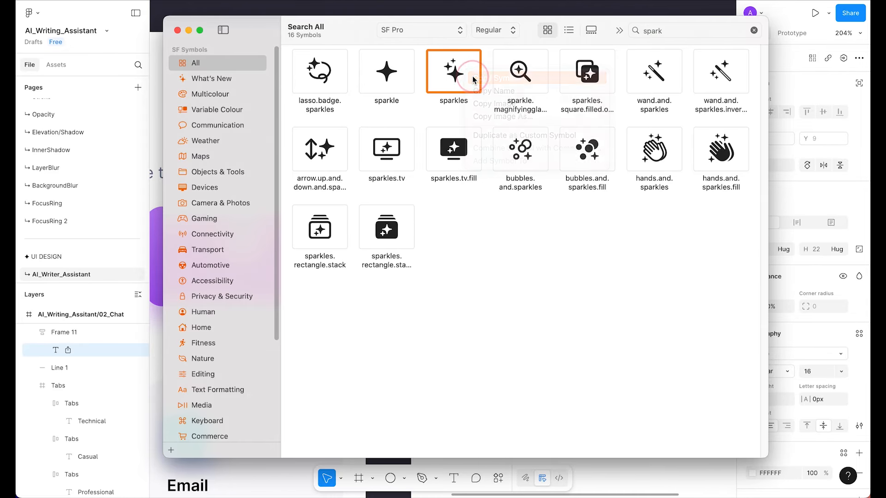
- Switch back to Figma and replace the share glyph in the dark circle with the copied sparkles symbol
{"action": "left_click", "coordinate": [617, 483]}
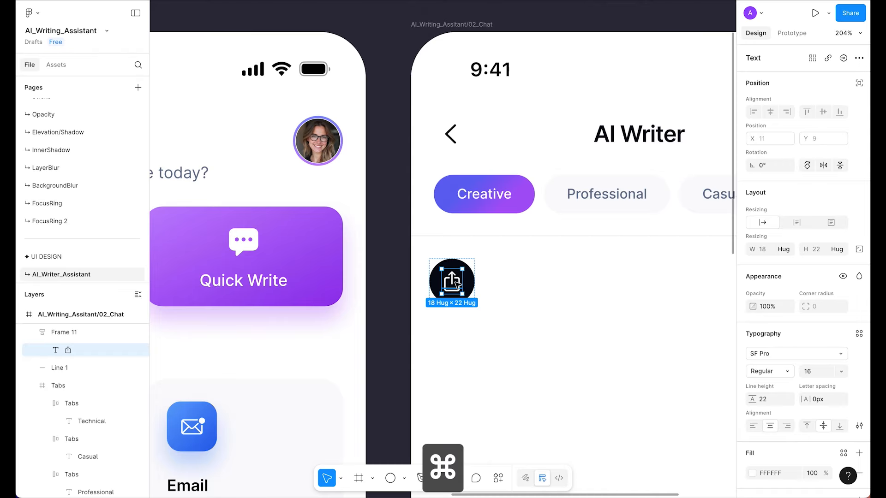
{"action": "double_click", "coordinate": [456, 282], "text": "super"}
{"action": "key", "text": "super+v"}
{"action": "left_click", "coordinate": [580, 357]}
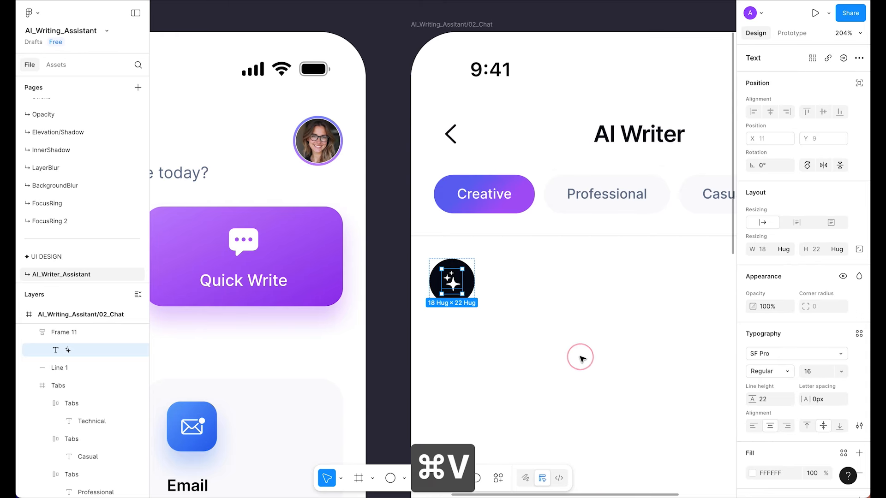
- Draw a text box about 281 by 116 beside the sparkles avatar and align its text to the top left
{"action": "scroll", "coordinate": [580, 360], "scroll_direction": "down", "scroll_amount": 5}
{"action": "left_click", "coordinate": [594, 341]}
{"action": "scroll", "coordinate": [594, 343], "scroll_direction": "up", "scroll_amount": 5}
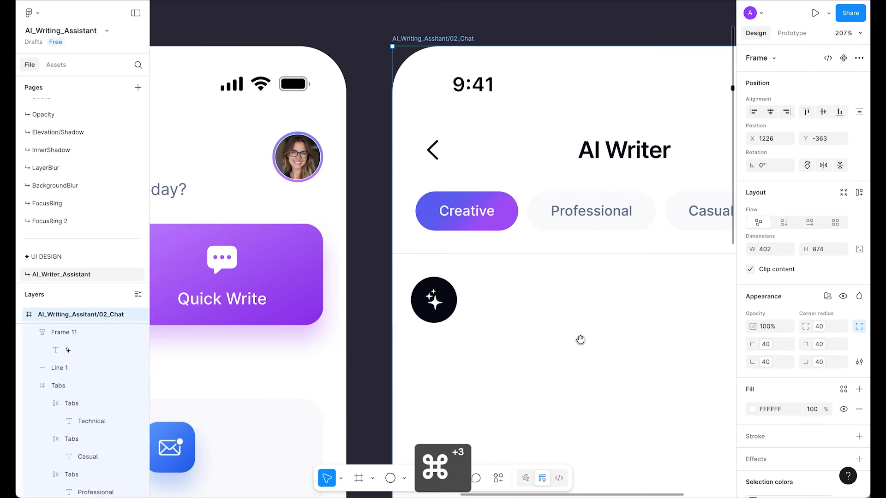
{"action": "left_click_drag", "start_coordinate": [572, 339], "coordinate": [427, 233]}
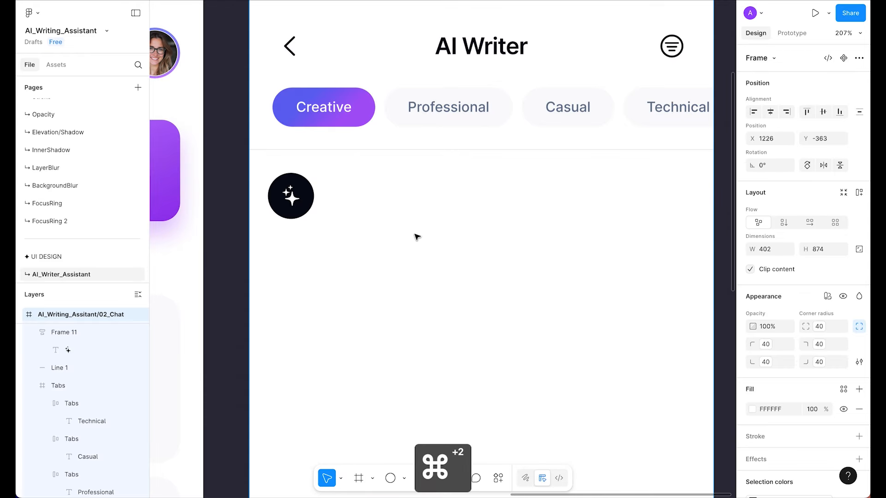
{"action": "left_click", "coordinate": [410, 226]}
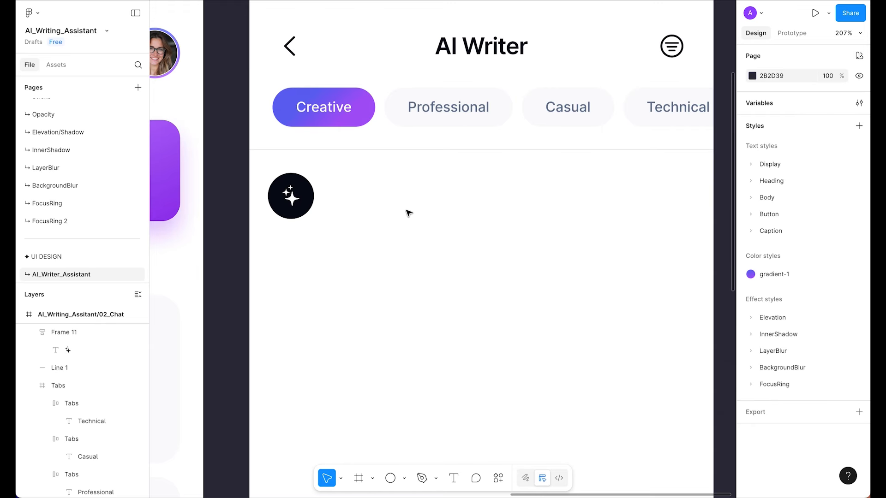
{"action": "key", "text": "t"}
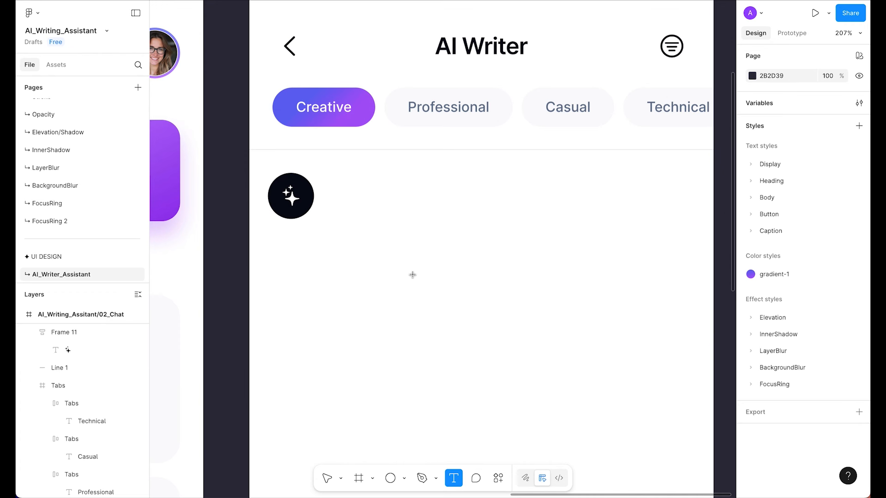
{"action": "left_click_drag", "start_coordinate": [350, 178], "coordinate": [672, 310]}
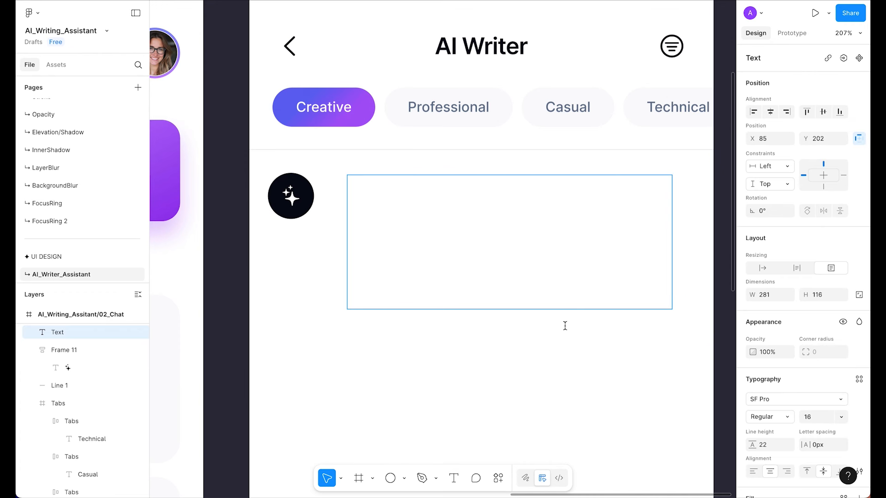
{"action": "left_click", "coordinate": [808, 472]}
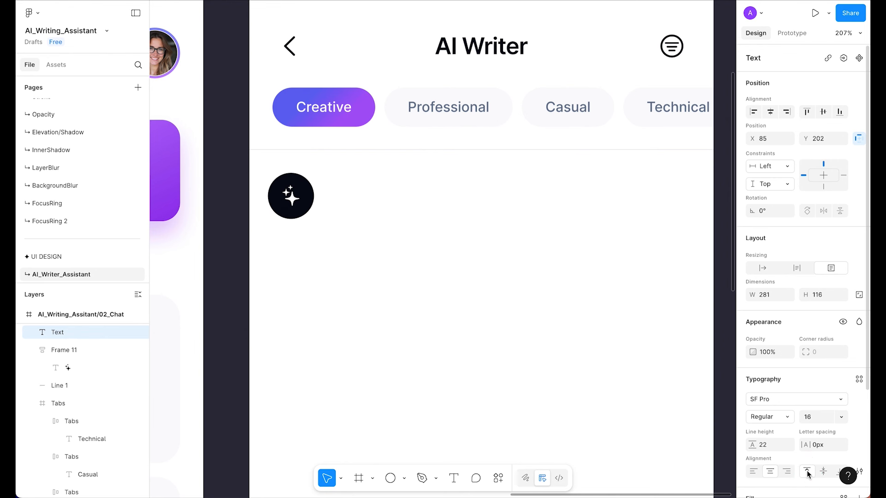
{"action": "left_click", "coordinate": [756, 472]}
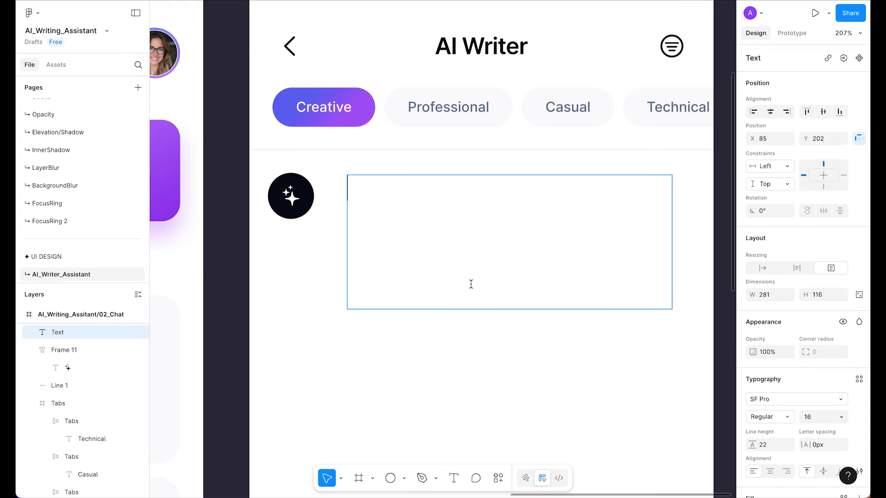
- Enter the message "Hello! I'm your AI writing assistant. How can I help you create something amazing today?"
{"action": "key", "text": "shift"}
{"action": "type", "text": "Hello! I'm you"}
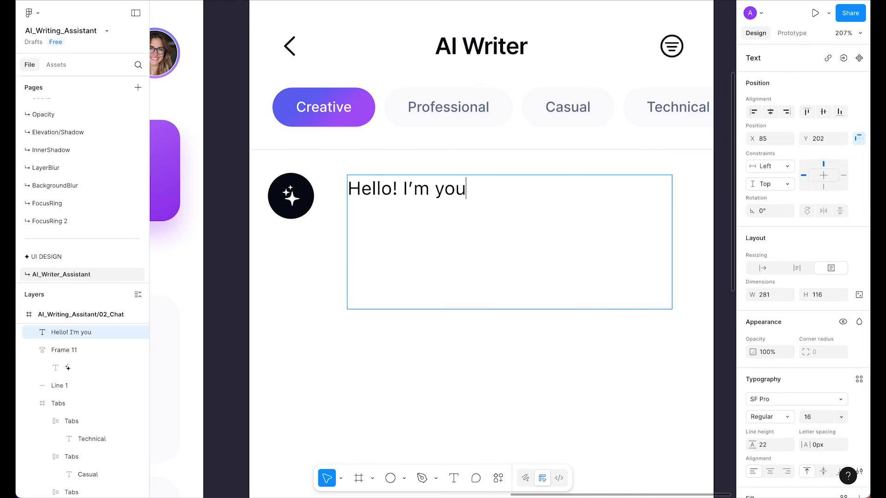
{"action": "type", "text": "r AI writing assistant. How can I h"}
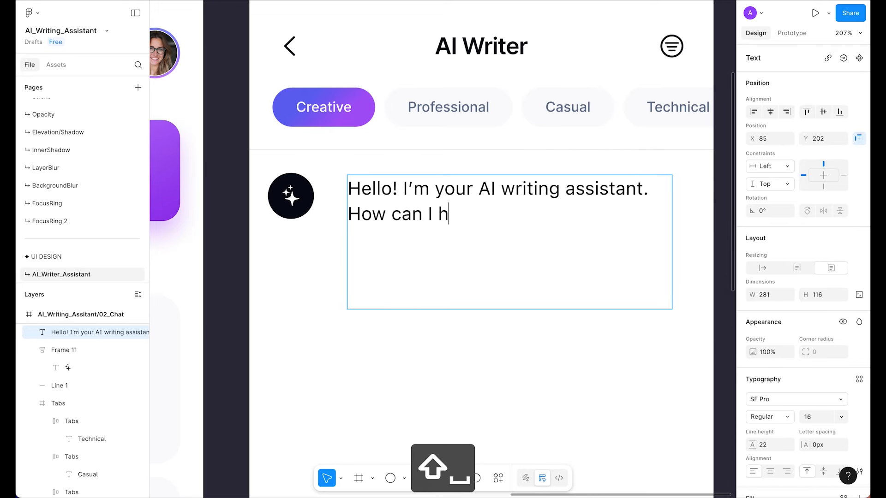
{"action": "type", "text": "elp you create something amazing today?"}
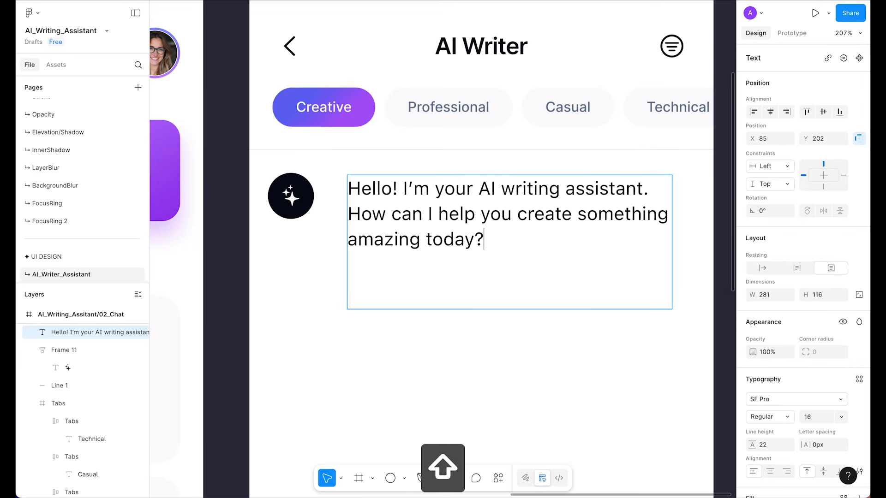
{"action": "key", "text": "Escape"}
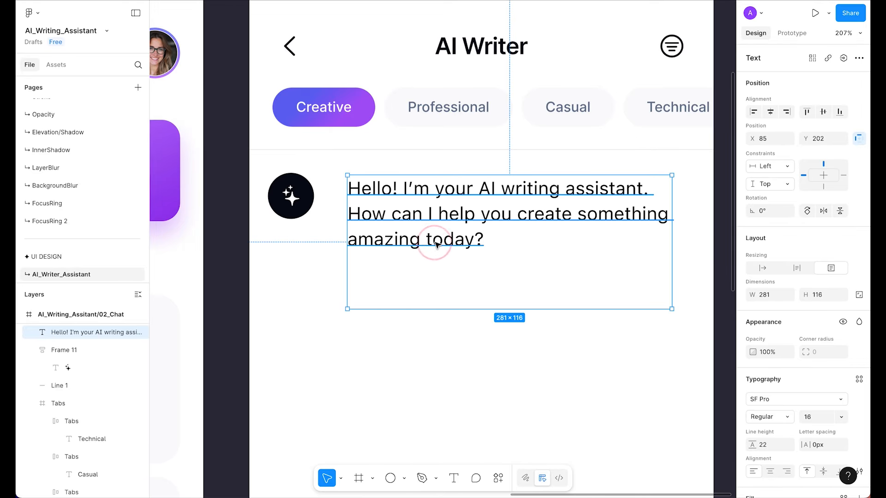
- Apply the Body/md/regular text style to the greeting message
{"action": "left_click", "coordinate": [860, 379]}
{"action": "scroll", "coordinate": [647, 401], "scroll_direction": "down", "scroll_amount": 5}
{"action": "scroll", "coordinate": [648, 405], "scroll_direction": "down", "scroll_amount": 3}
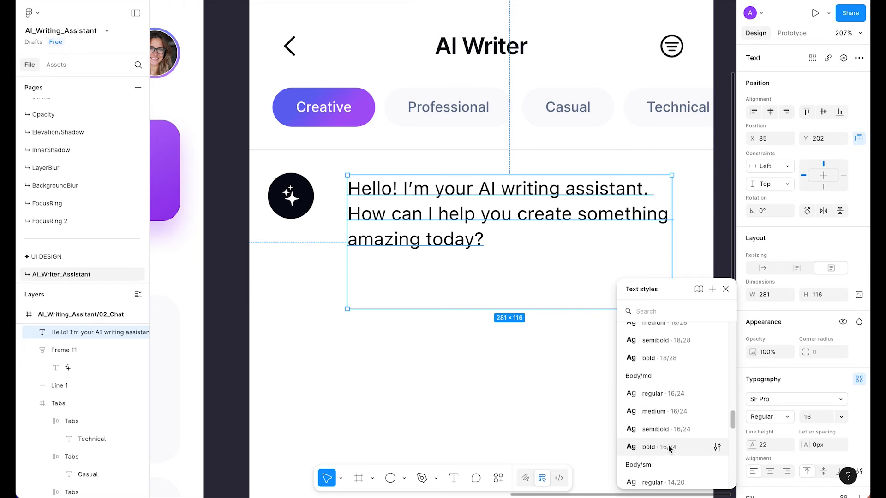
{"action": "scroll", "coordinate": [668, 446], "scroll_direction": "down", "scroll_amount": 1}
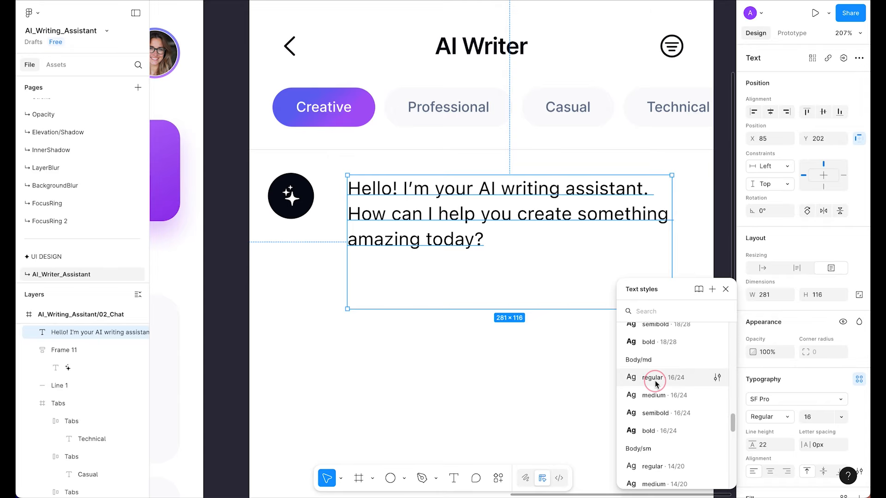
{"action": "left_click", "coordinate": [656, 395]}
{"action": "left_click", "coordinate": [498, 363]}
- Switch the greeting message to the Body/sm/regular text style
{"action": "left_click", "coordinate": [450, 230]}
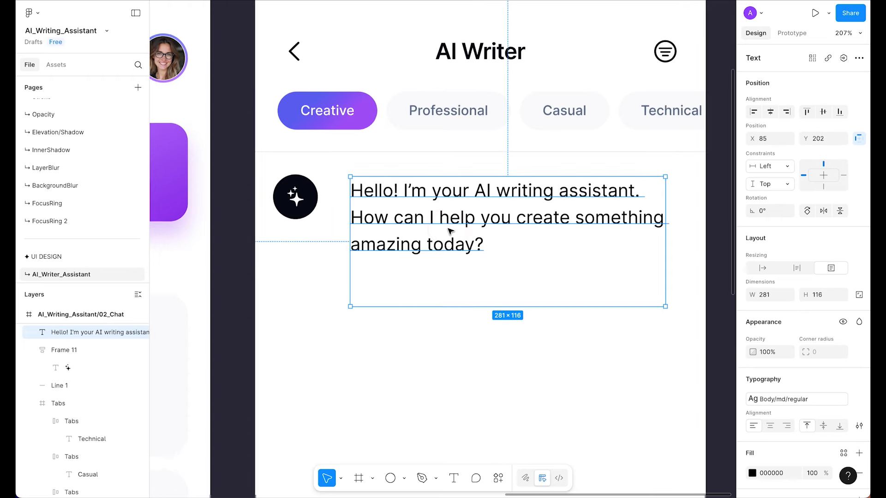
{"action": "scroll", "coordinate": [450, 231], "scroll_direction": "down", "scroll_amount": 5}
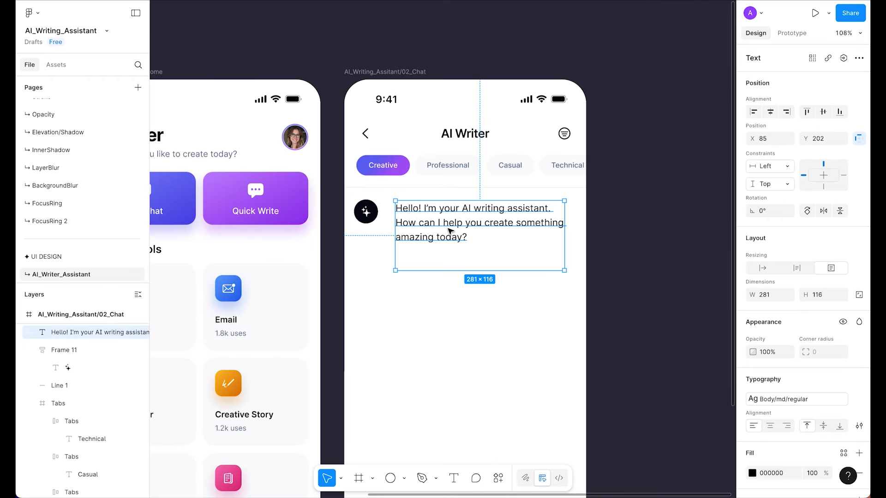
{"action": "left_click", "coordinate": [775, 399]}
{"action": "scroll", "coordinate": [661, 434], "scroll_direction": "down", "scroll_amount": 3}
{"action": "left_click", "coordinate": [660, 434]}
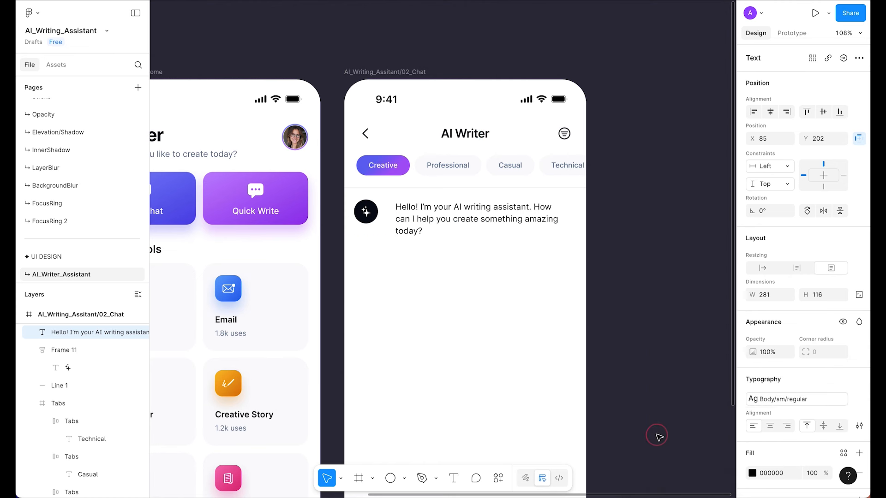
- Colour the greeting message text with the slate/1200 library colour
{"action": "left_click", "coordinate": [844, 454]}
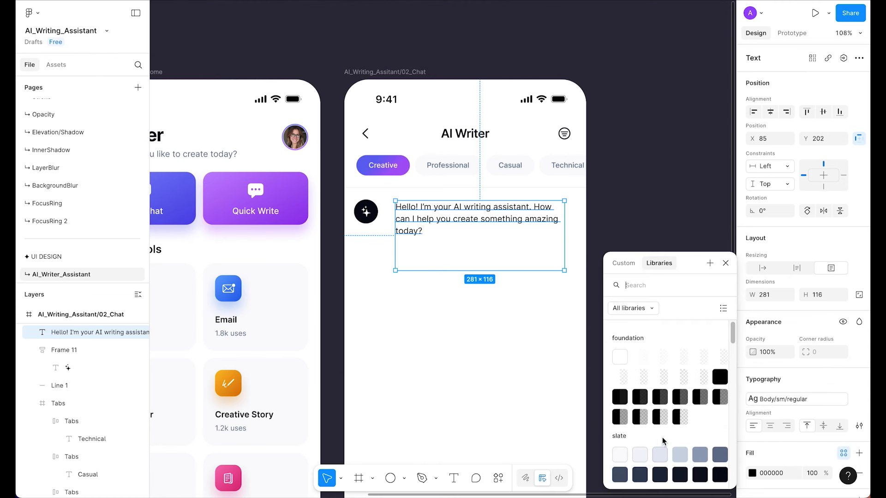
{"action": "left_click", "coordinate": [721, 456]}
{"action": "left_click", "coordinate": [772, 473]}
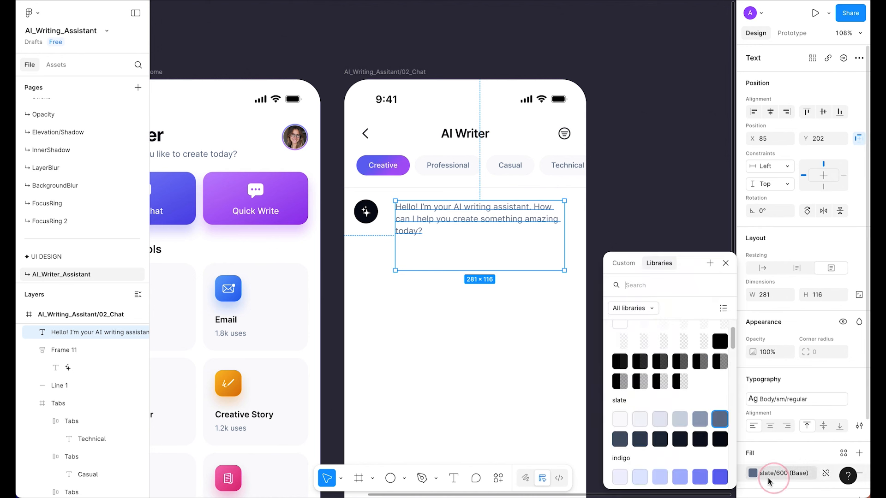
{"action": "left_click", "coordinate": [720, 440]}
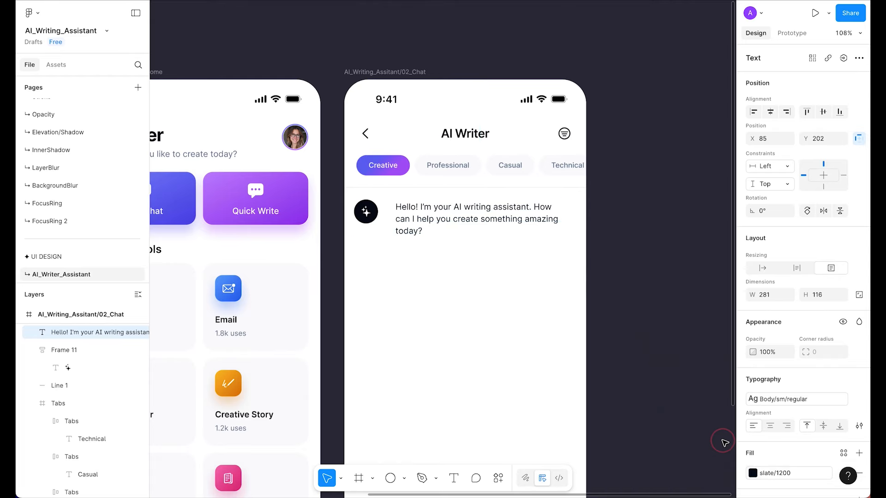
{"action": "left_click", "coordinate": [568, 349]}
- Wrap the greeting message text in an auto layout frame
{"action": "left_click", "coordinate": [438, 229]}
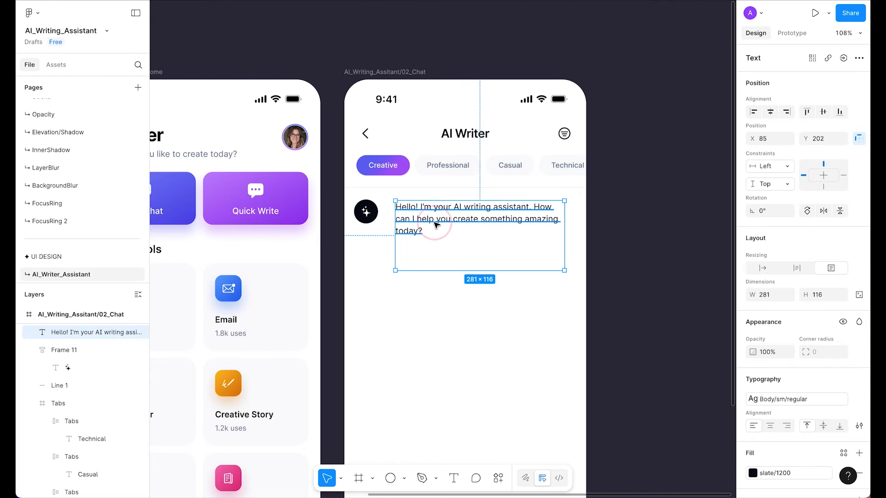
{"action": "scroll", "coordinate": [436, 226], "scroll_direction": "up", "scroll_amount": 5}
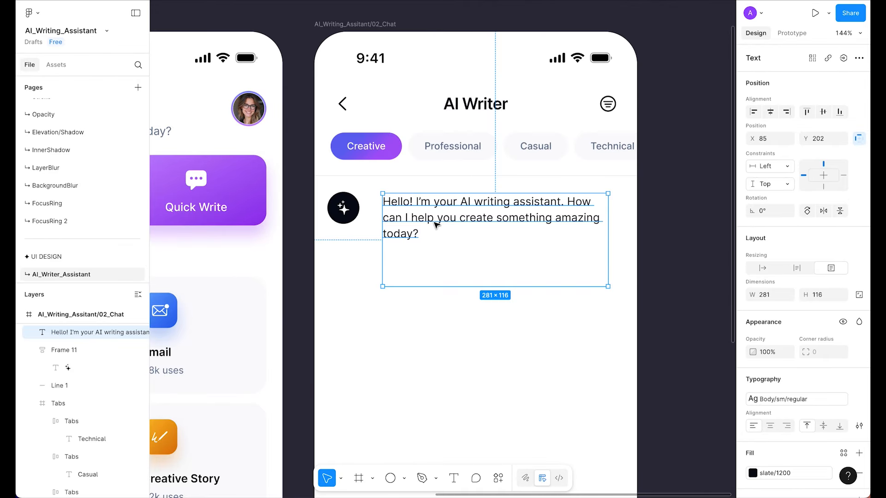
{"action": "key", "text": "shift+a"}
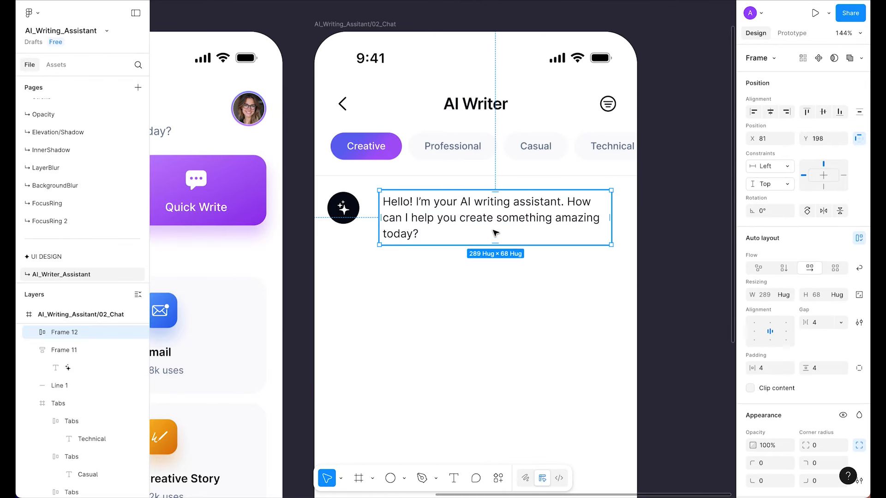
- Fill the greeting message's auto layout frame with the slate/300 library colour
{"action": "scroll", "coordinate": [495, 233], "scroll_direction": "right", "scroll_amount": 1}
{"action": "scroll", "coordinate": [495, 233], "scroll_direction": "up", "scroll_amount": 1}
{"action": "scroll", "coordinate": [839, 331], "scroll_direction": "down", "scroll_amount": 4}
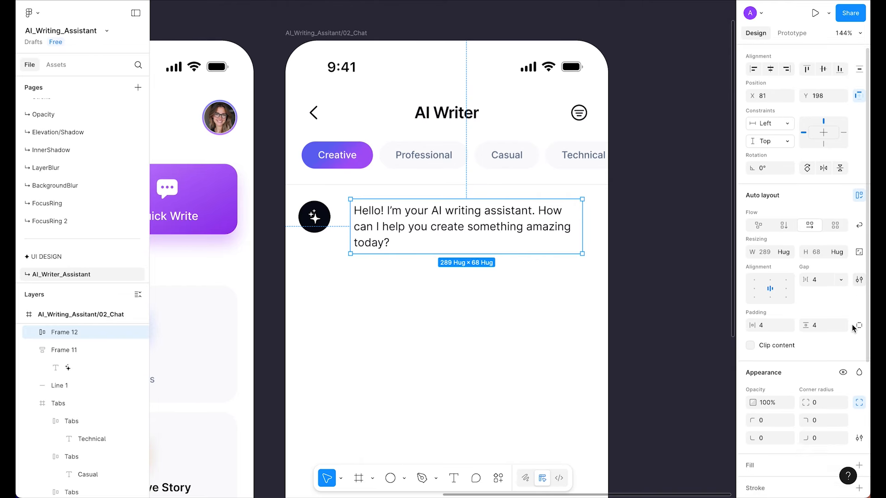
{"action": "left_click", "coordinate": [844, 320]}
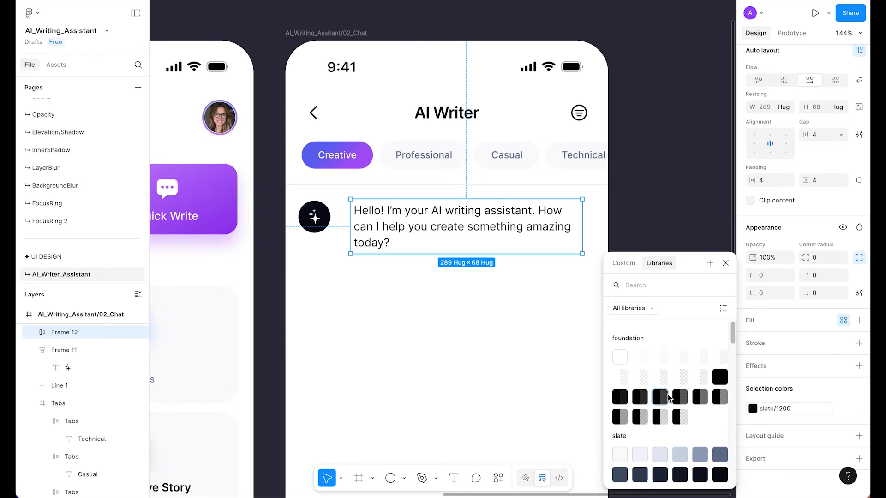
{"action": "left_click", "coordinate": [657, 420]}
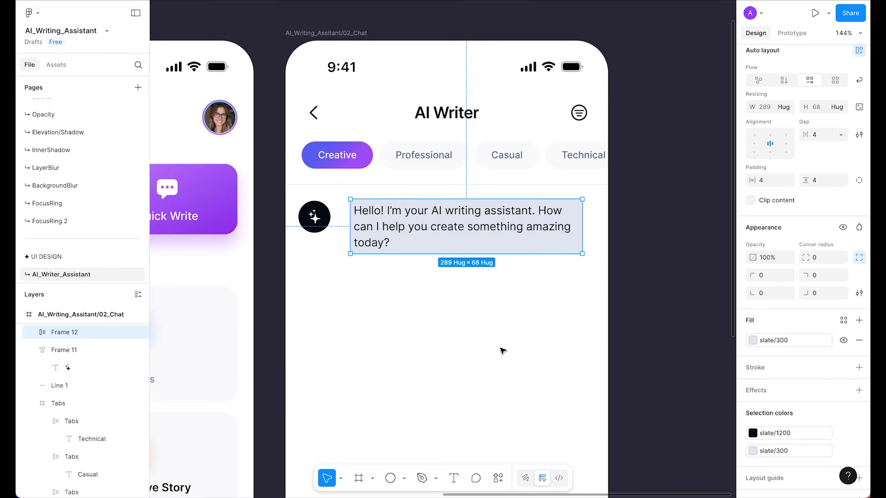
{"action": "left_click", "coordinate": [430, 325]}
{"action": "left_click", "coordinate": [440, 240]}
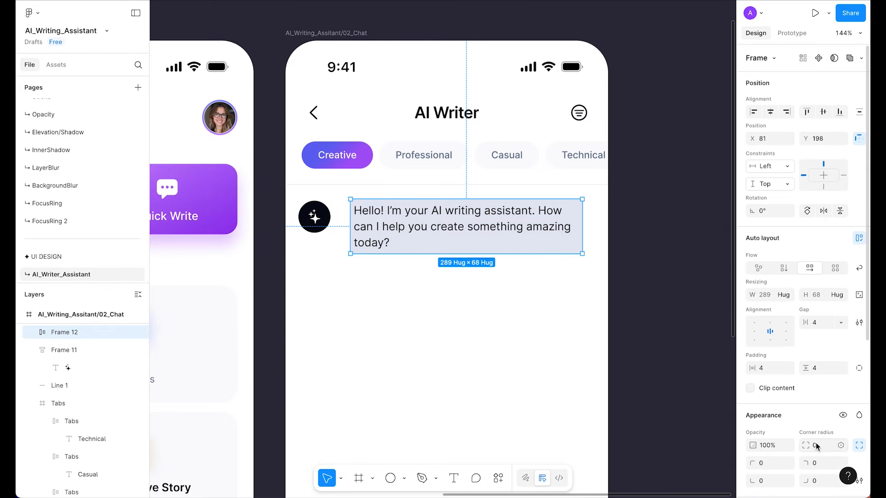
- Change the fill of the greeting message's auto layout frame to the slate/100 library colour
{"action": "scroll", "coordinate": [816, 393], "scroll_direction": "down", "scroll_amount": 4}
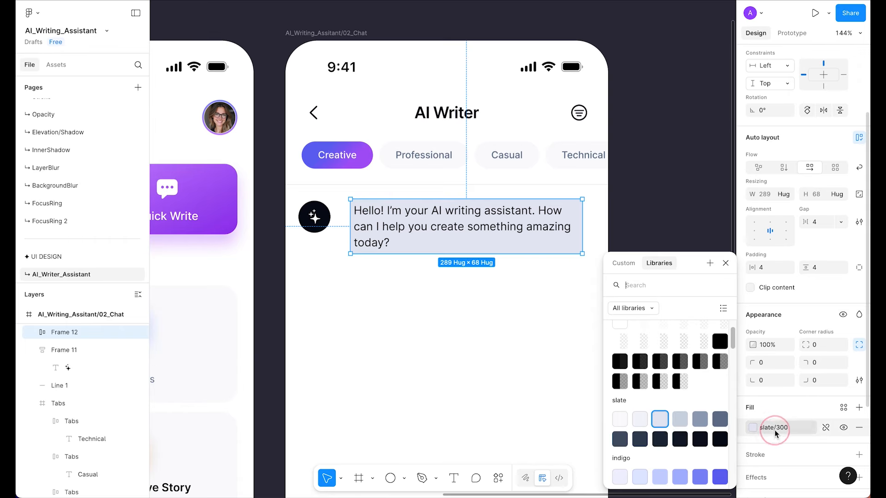
{"action": "left_click", "coordinate": [619, 419]}
{"action": "left_click", "coordinate": [415, 237]}
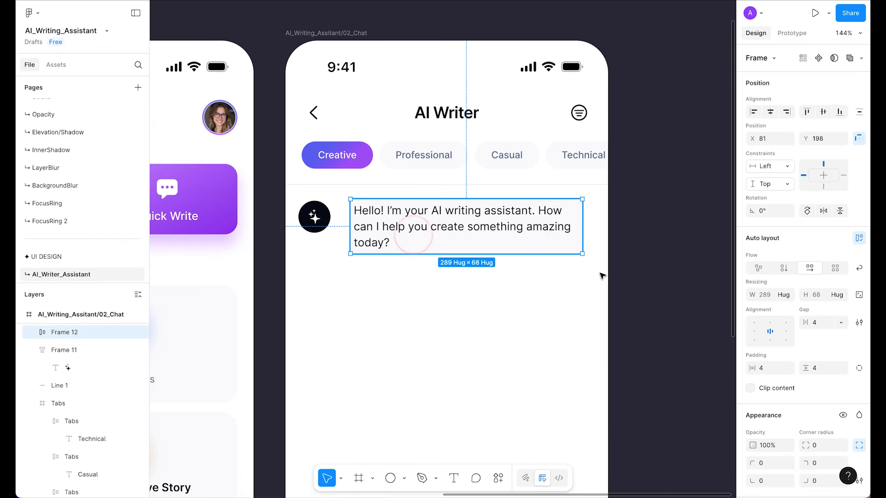
- Set the greeting bubble's horizontal padding to 20 and its vertical padding to 12
{"action": "scroll", "coordinate": [766, 339], "scroll_direction": "down", "scroll_amount": 2}
{"action": "scroll", "coordinate": [560, 312], "scroll_direction": "up", "scroll_amount": 6}
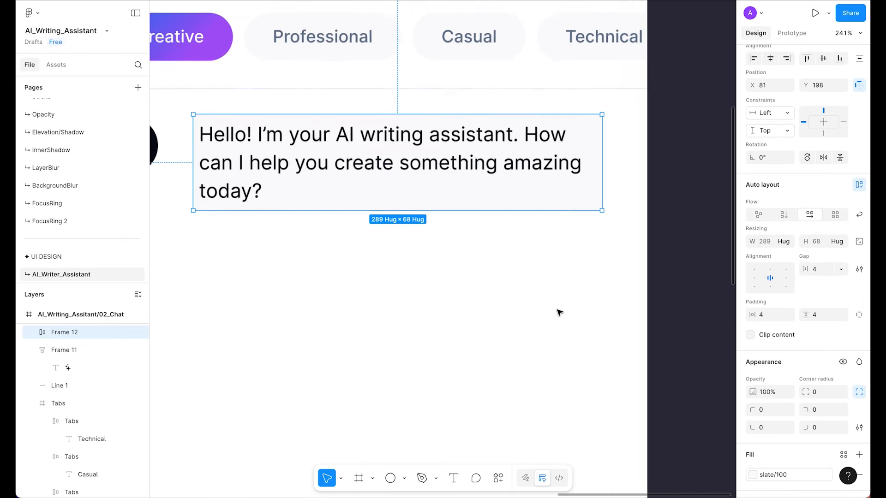
{"action": "left_click", "coordinate": [766, 315]}
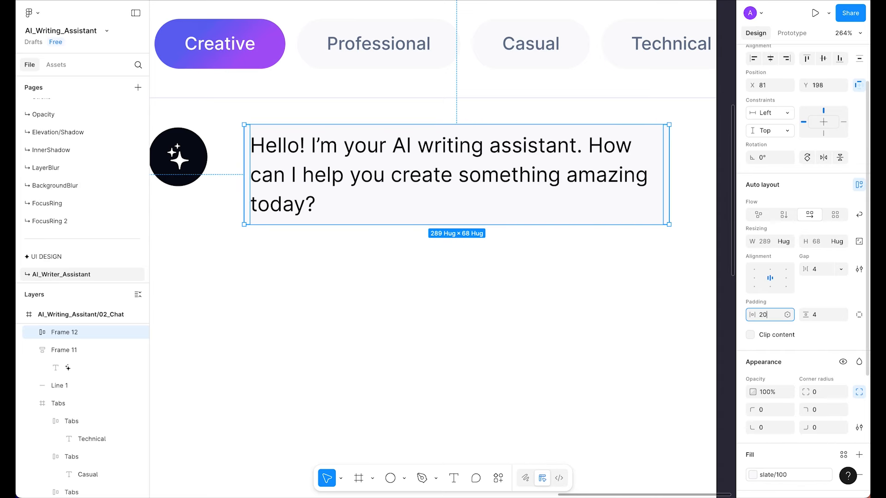
{"action": "key", "text": "Return"}
{"action": "left_click", "coordinate": [819, 319]}
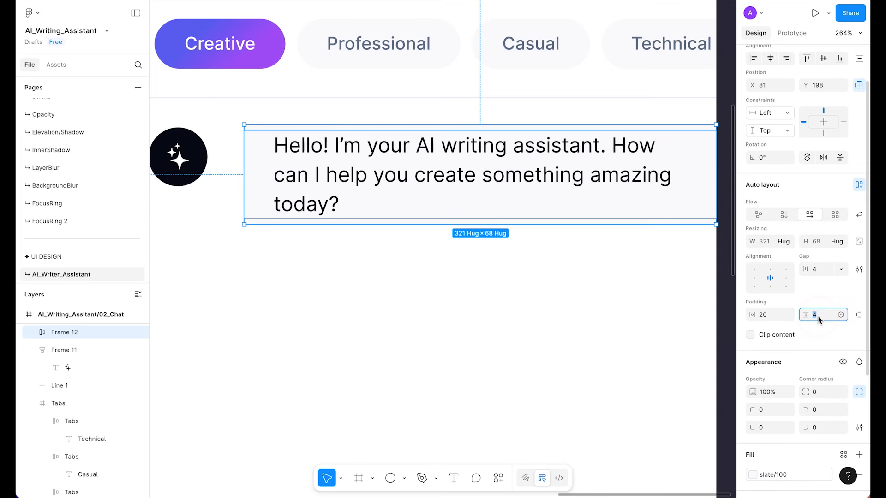
{"action": "type", "text": "12"}
{"action": "key", "text": "Return"}
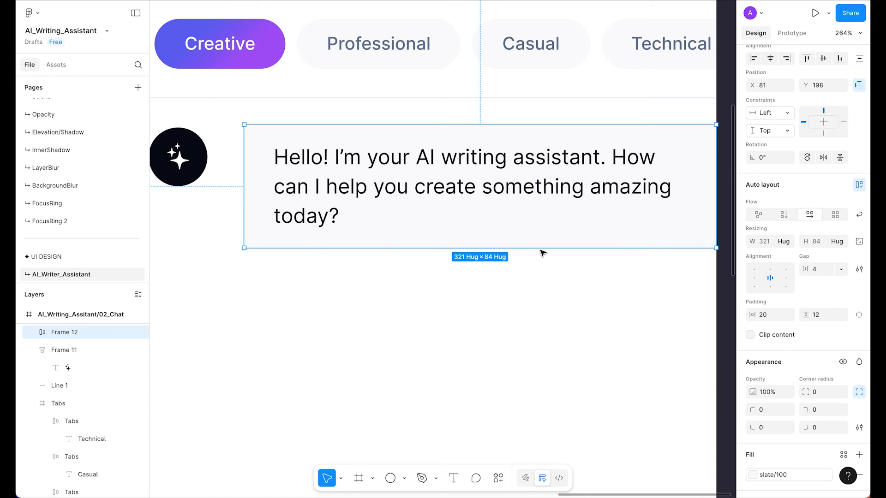
- Narrow the greeting bubble to 280 wide and make its text fill the container width
{"action": "scroll", "coordinate": [508, 204], "scroll_direction": "right", "scroll_amount": 1}
{"action": "scroll", "coordinate": [509, 205], "scroll_direction": "up", "scroll_amount": 1}
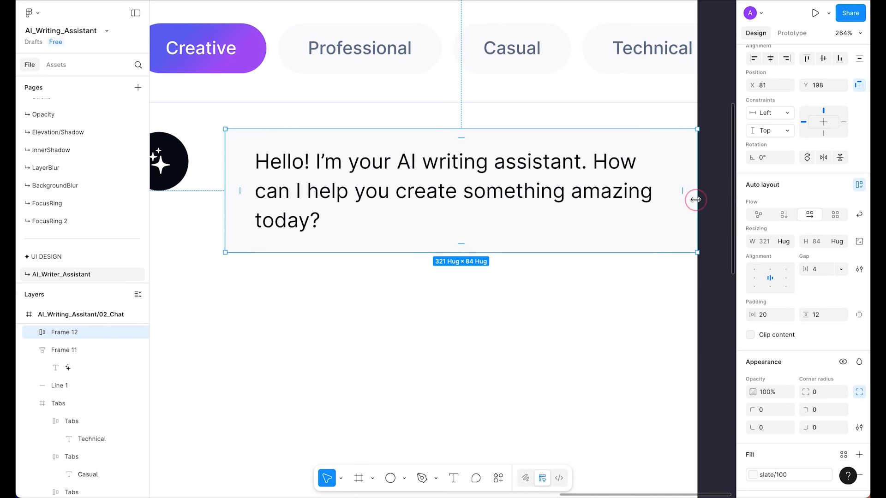
{"action": "left_click_drag", "start_coordinate": [695, 200], "coordinate": [637, 198]}
{"action": "left_click", "coordinate": [484, 184], "text": "super"}
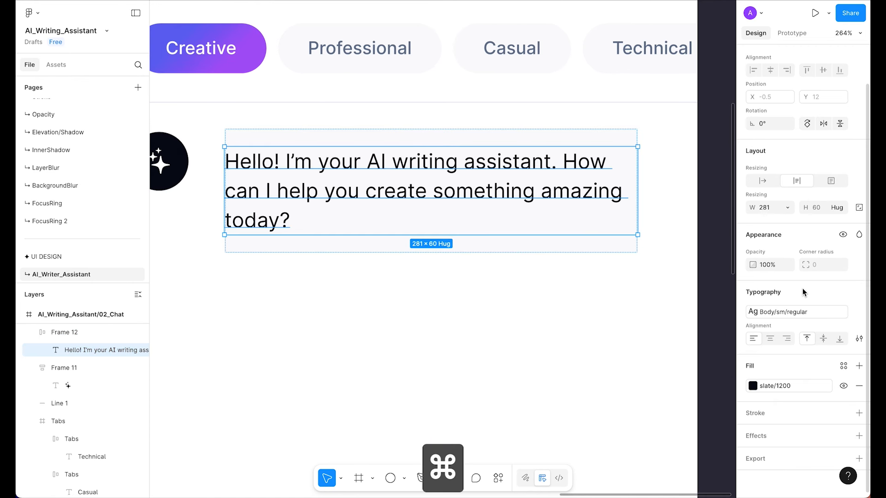
{"action": "left_click", "coordinate": [780, 209]}
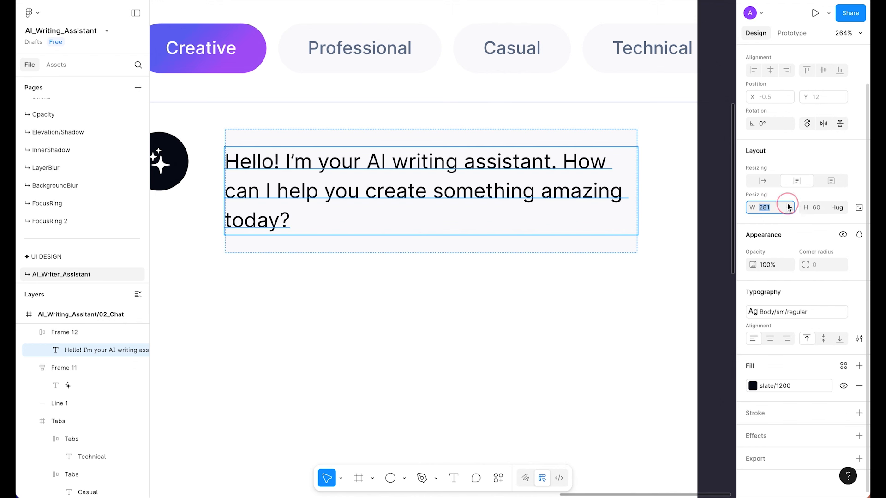
{"action": "left_click", "coordinate": [789, 207]}
{"action": "left_click", "coordinate": [756, 232]}
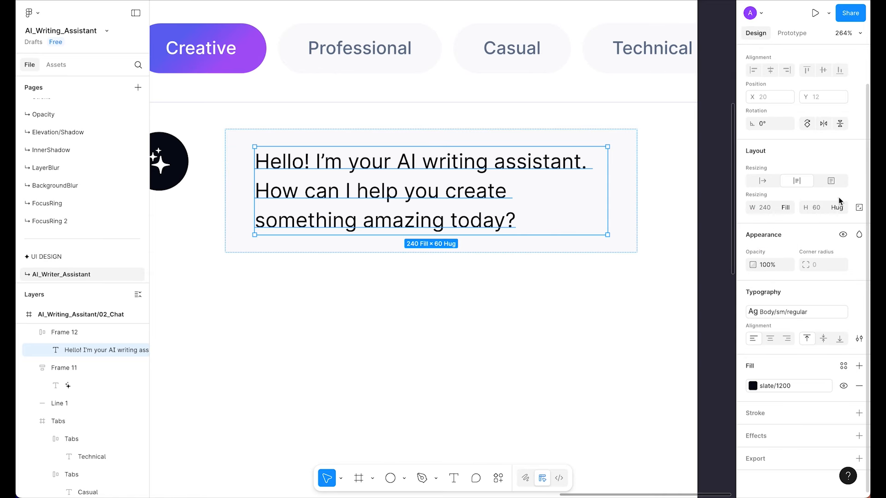
{"action": "left_click", "coordinate": [519, 312]}
- Nudge the greeting bubble to X 68, Y 200, beside the sparkles avatar and level with its upper edge
{"action": "left_click", "coordinate": [371, 194]}
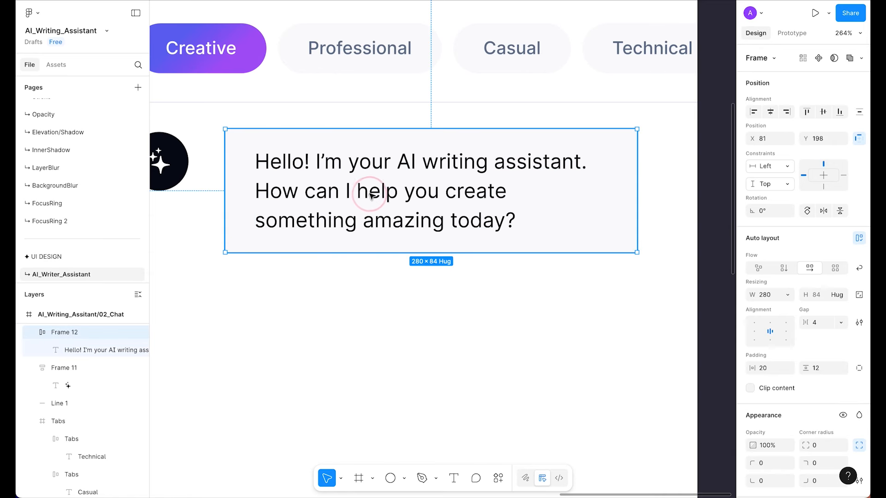
{"action": "scroll", "coordinate": [372, 196], "scroll_direction": "down", "scroll_amount": 4}
{"action": "scroll", "coordinate": [372, 197], "scroll_direction": "left", "scroll_amount": 1}
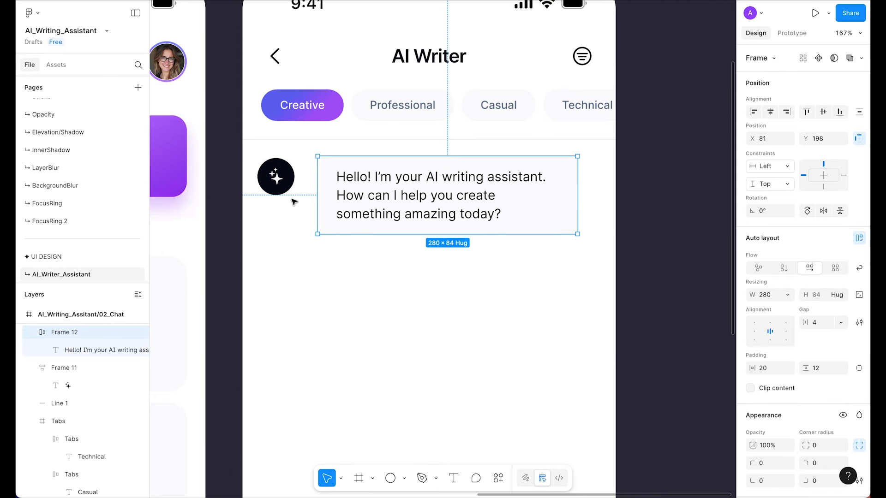
{"action": "key", "text": "alt+shift+Left"}
{"action": "key", "text": "alt+shift+Left"}
{"action": "key", "text": "alt+shift+Left"}
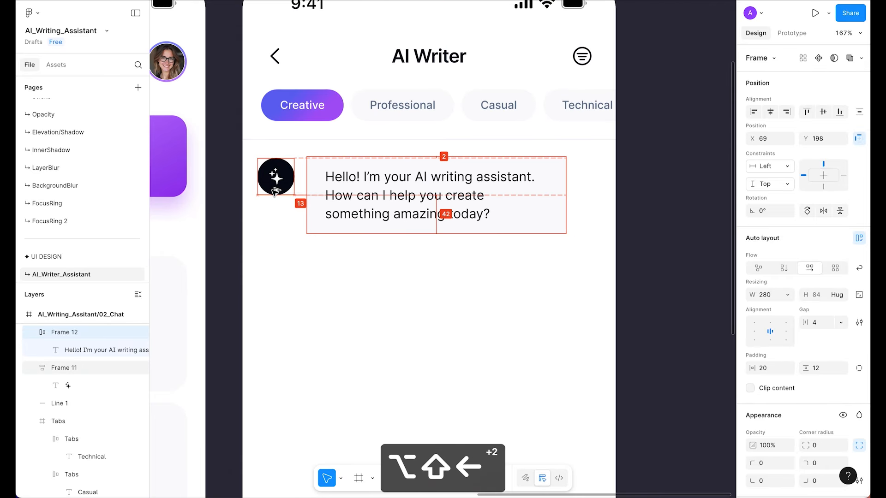
{"action": "key", "text": "alt+Down"}
{"action": "key", "text": "alt+Down"}
{"action": "key", "text": "alt+shift+Left"}
{"action": "key", "text": "alt+Right"}
{"action": "key", "text": "alt+Right"}
{"action": "key", "text": "alt+Right"}
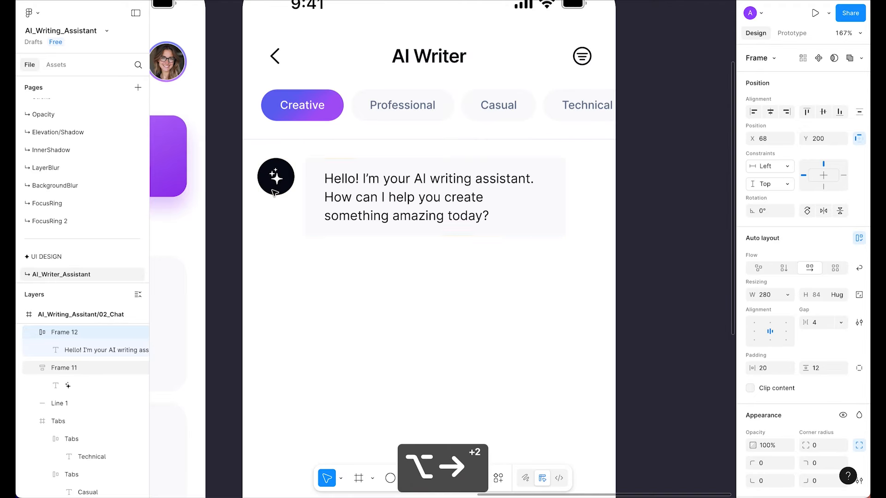
- Shift the sparkles avatar and the greeting bubble together 4 px to the right
{"action": "left_click", "coordinate": [276, 181], "text": "shift"}
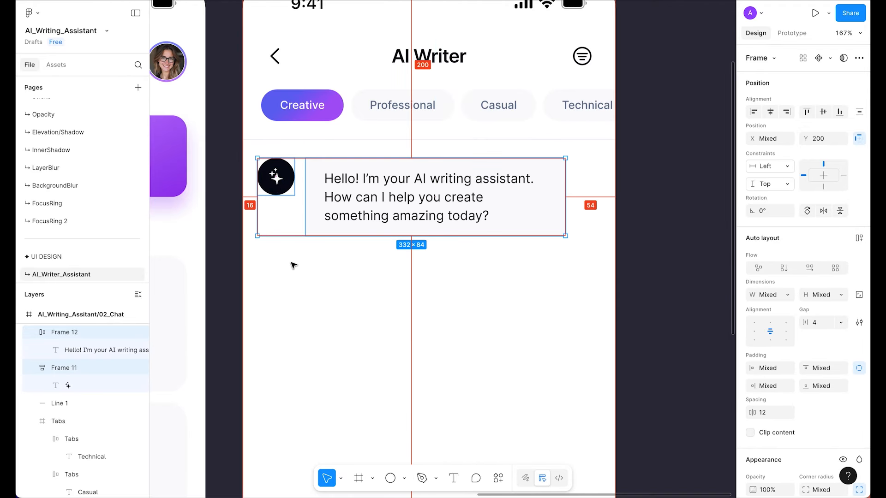
{"action": "key", "text": "alt+shift+Right"}
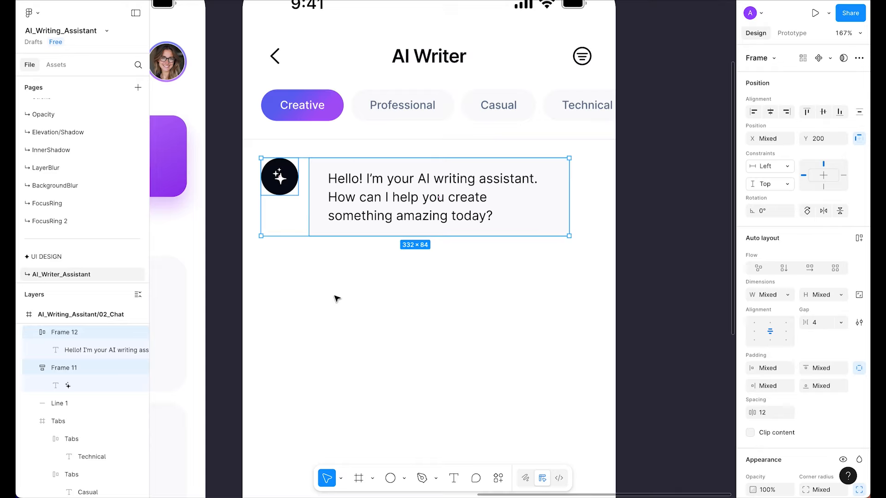
{"action": "left_click", "coordinate": [424, 283]}
- Widen the greeting bubble to 310, leaving a 20 px margin to the screen's right edge
{"action": "left_click", "coordinate": [474, 180]}
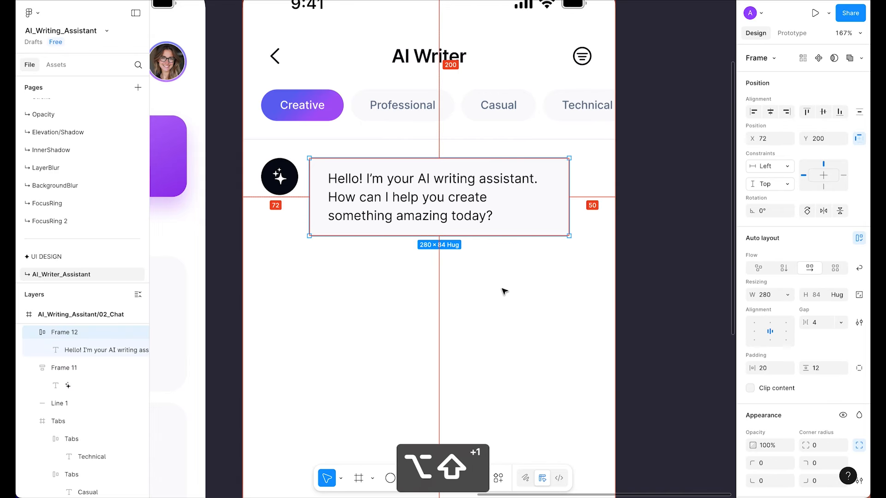
{"action": "key", "text": "alt+shift+Right"}
{"action": "key", "text": "alt+shift+Left"}
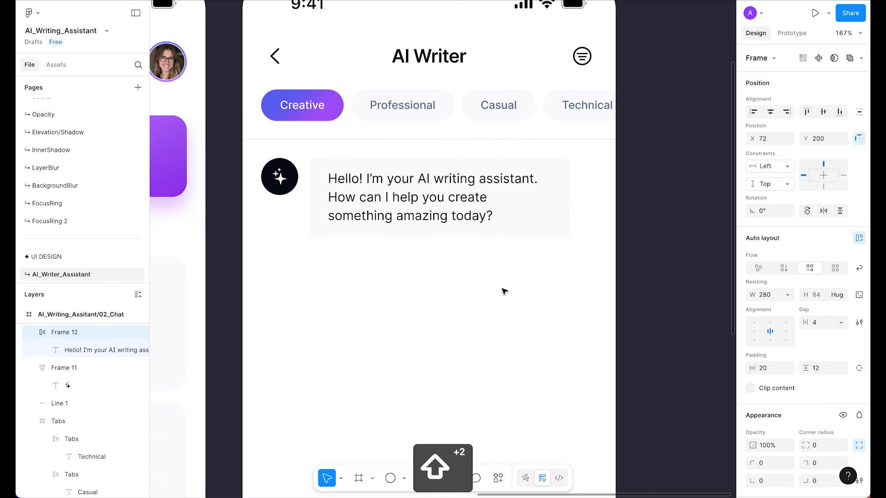
{"action": "key", "text": "super+Right"}
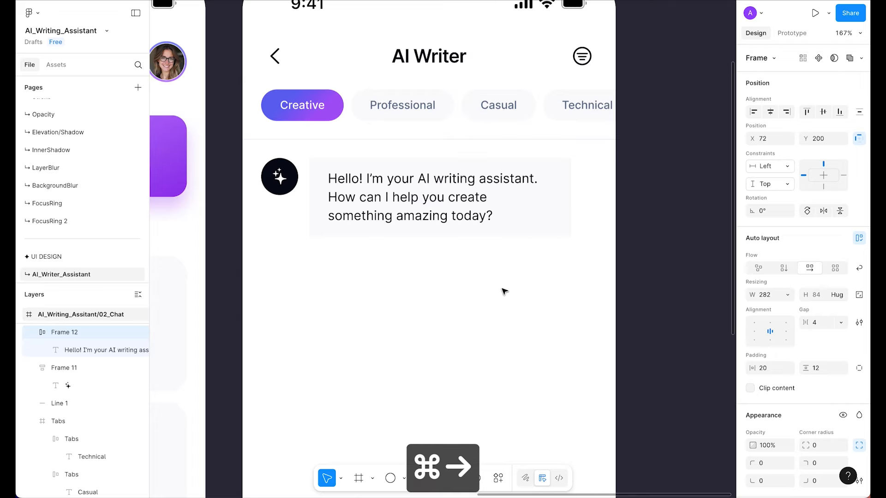
{"action": "key", "text": "shift+super+Right"}
{"action": "key", "text": "shift+super+Right"}
{"action": "key", "text": "shift+super+Right"}
{"action": "key", "text": "shift+super+Right"}
{"action": "key", "text": "shift+super+Left"}
{"action": "key", "text": "shift+super+Right"}
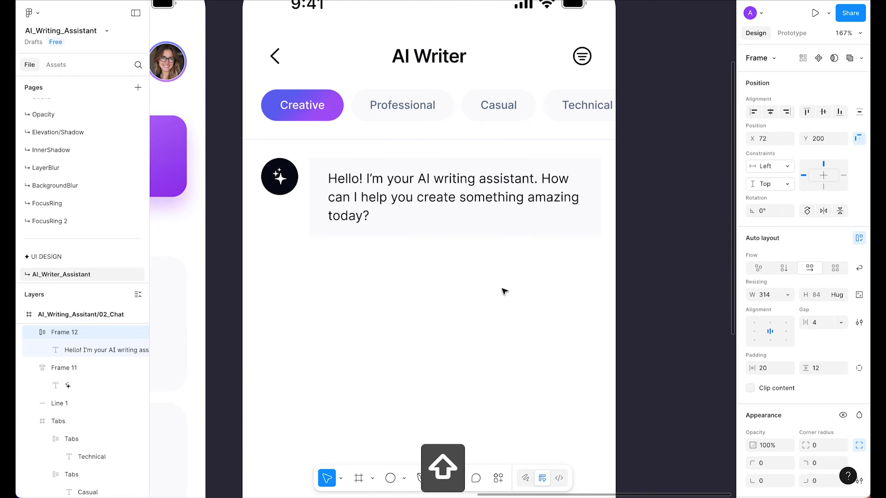
{"action": "key", "text": "shift+super+Left"}
{"action": "key", "text": "alt"}
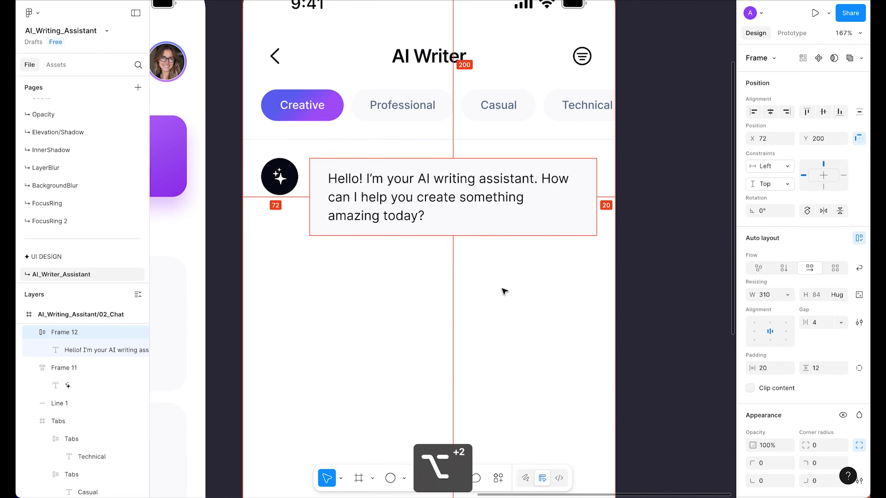
- Set the radius of each of the greeting bubble's four corners to 20
{"action": "scroll", "coordinate": [806, 318], "scroll_direction": "down", "scroll_amount": 1}
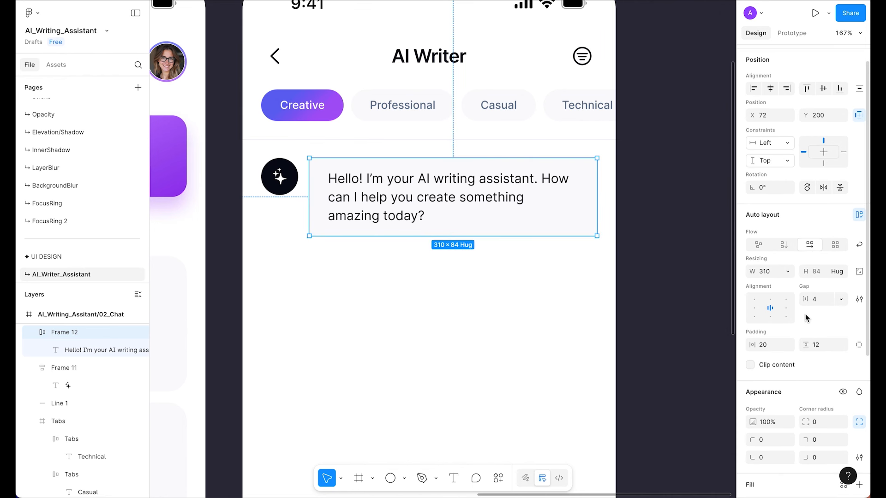
{"action": "scroll", "coordinate": [852, 376], "scroll_direction": "down", "scroll_amount": 8}
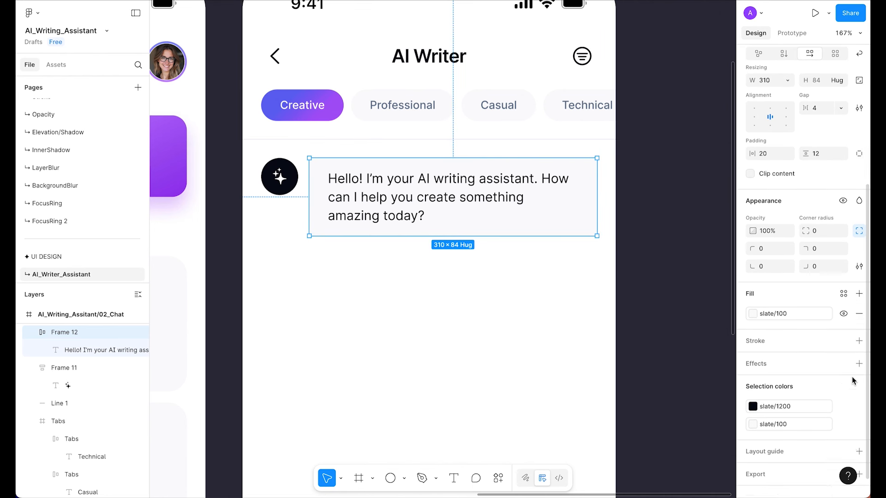
{"action": "left_click", "coordinate": [767, 249]}
{"action": "type", "text": "20"}
{"action": "key", "text": "Tab"}
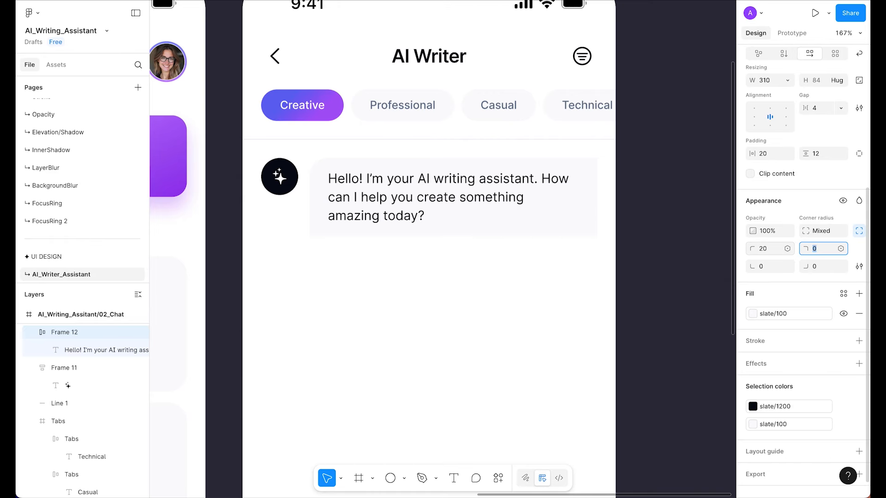
{"action": "type", "text": "20"}
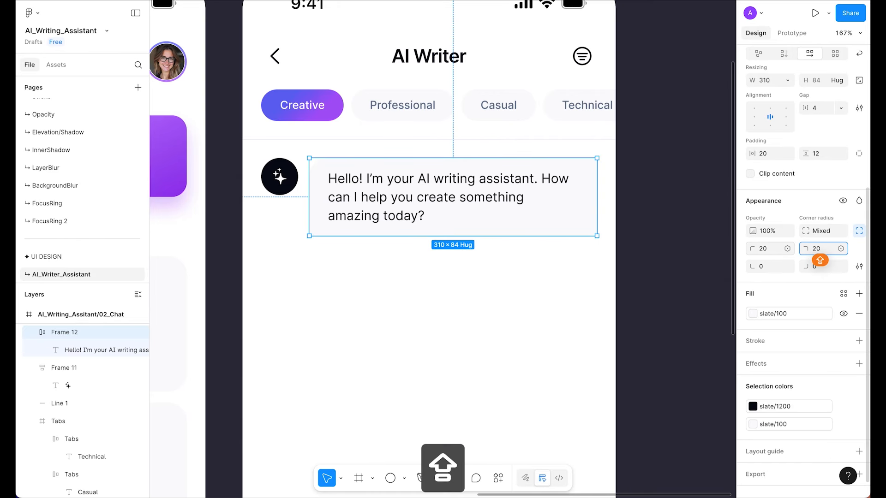
{"action": "key", "text": "Tab"}
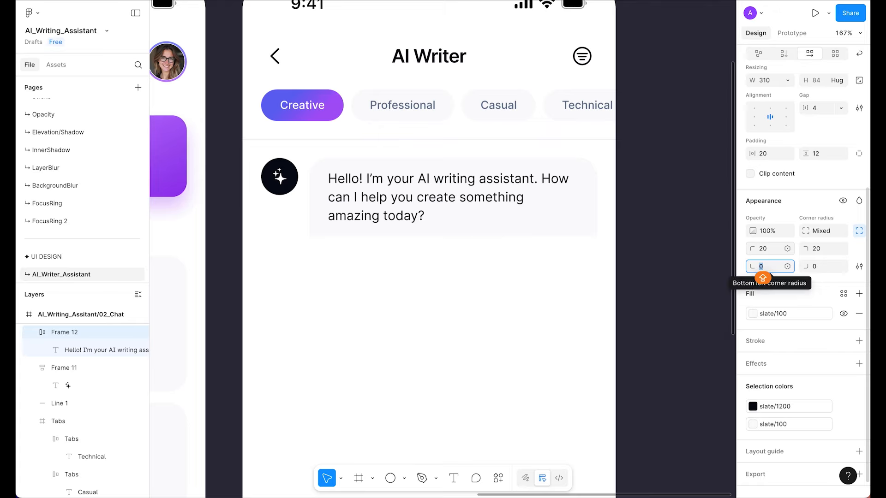
{"action": "type", "text": "2"}
{"action": "key", "text": "Tab"}
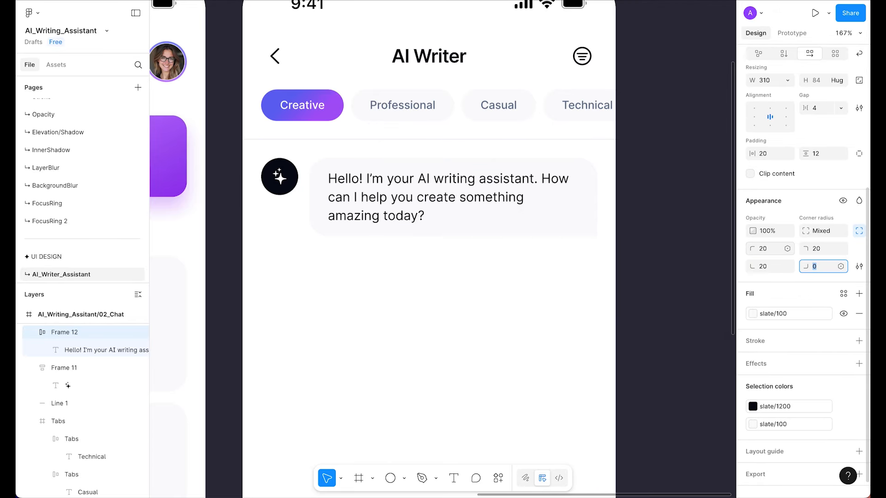
{"action": "type", "text": "20"}
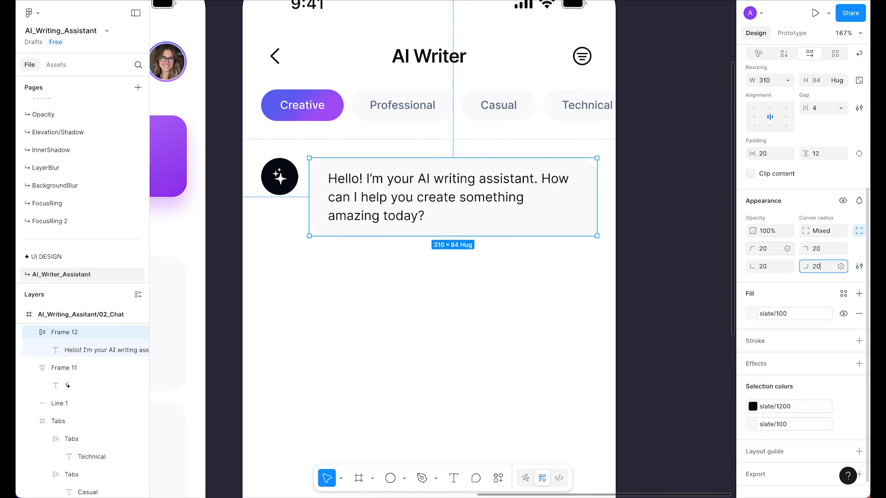
- Square off the greeting bubble's bottom-left corner by setting its radius to 0
{"action": "left_click", "coordinate": [767, 266]}
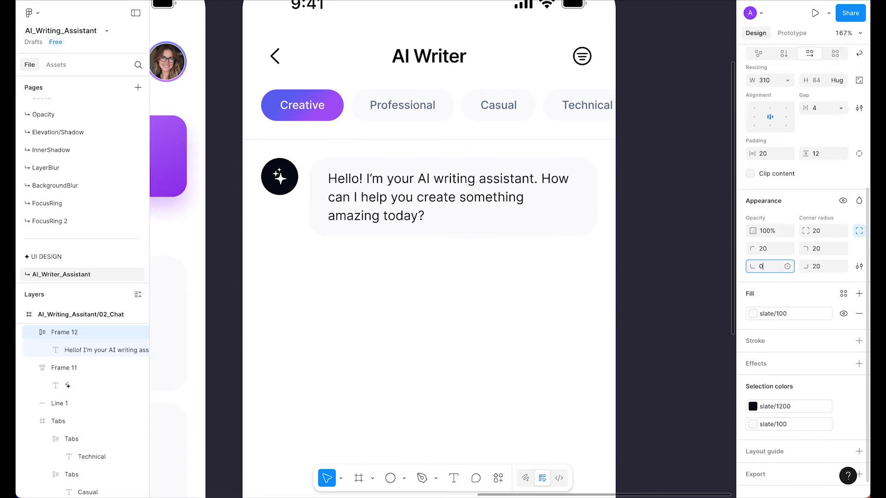
{"action": "type", "text": "0"}
{"action": "key", "text": "Return"}
{"action": "left_click", "coordinate": [323, 339]}
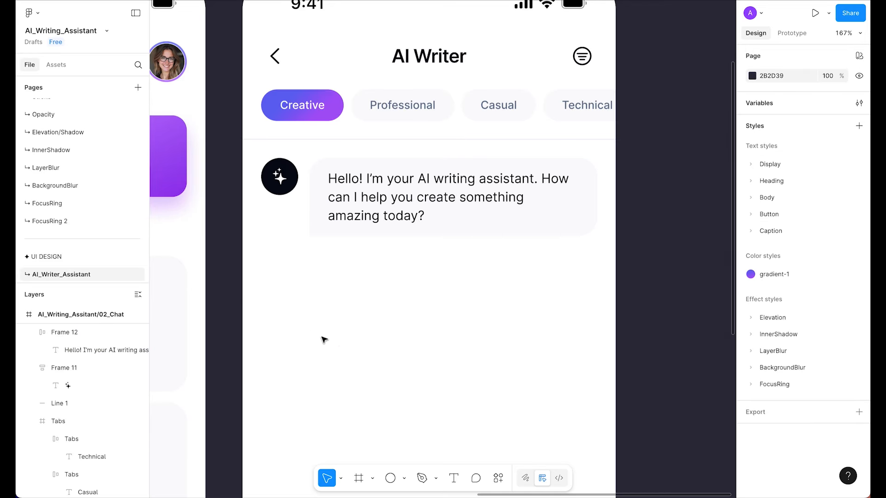
{"action": "left_click", "coordinate": [280, 177]}
{"action": "left_click", "coordinate": [432, 285]}
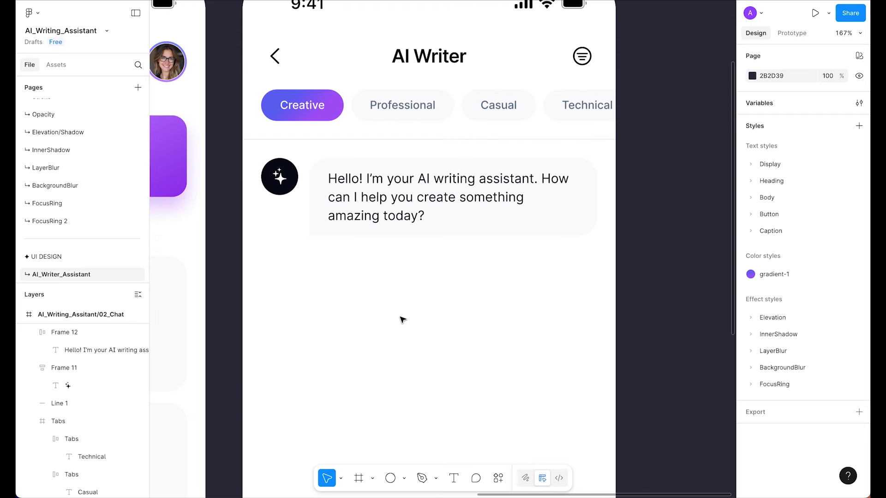
- Recolour the greeting message text from the library, trying slate/900 and settling on a lighter slate shade
{"action": "scroll", "coordinate": [402, 320], "scroll_direction": "down", "scroll_amount": 5}
{"action": "scroll", "coordinate": [402, 319], "scroll_direction": "up", "scroll_amount": 6}
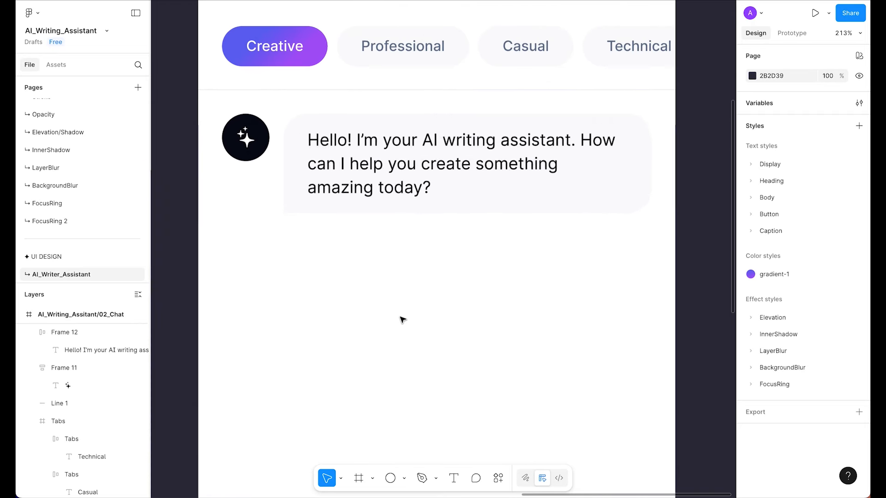
{"action": "left_click", "coordinate": [425, 184], "text": "super"}
{"action": "left_click", "coordinate": [825, 427]}
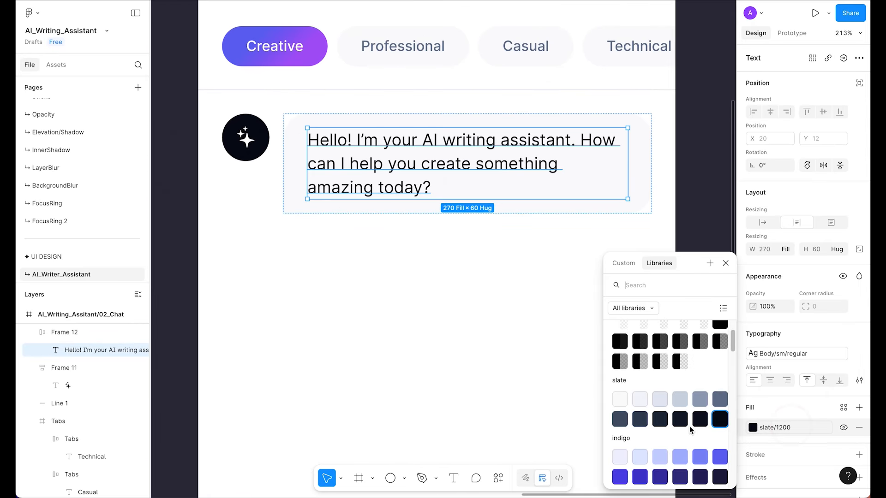
{"action": "left_click", "coordinate": [659, 421]}
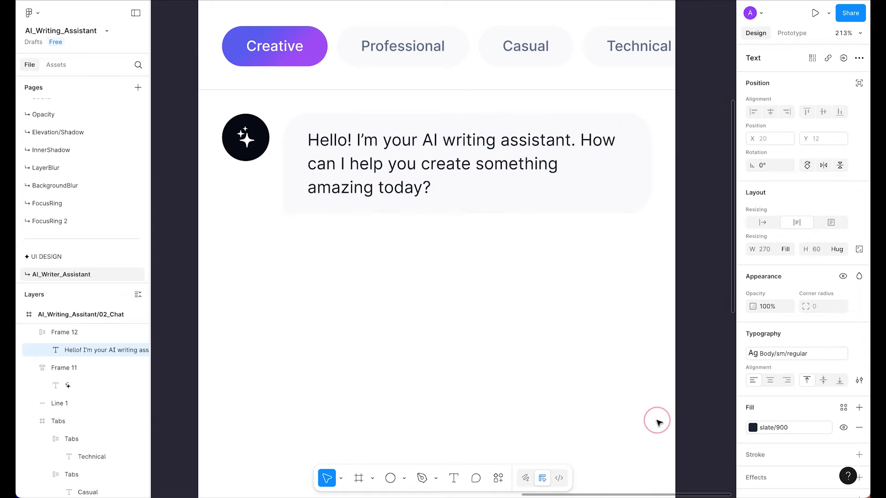
{"action": "left_click", "coordinate": [782, 429]}
{"action": "left_click", "coordinate": [617, 422]}
{"action": "left_click", "coordinate": [492, 351]}
{"action": "scroll", "coordinate": [492, 353], "scroll_direction": "down", "scroll_amount": 5}
{"action": "scroll", "coordinate": [494, 353], "scroll_direction": "down", "scroll_amount": 1}
{"action": "scroll", "coordinate": [492, 352], "scroll_direction": "up", "scroll_amount": 5}
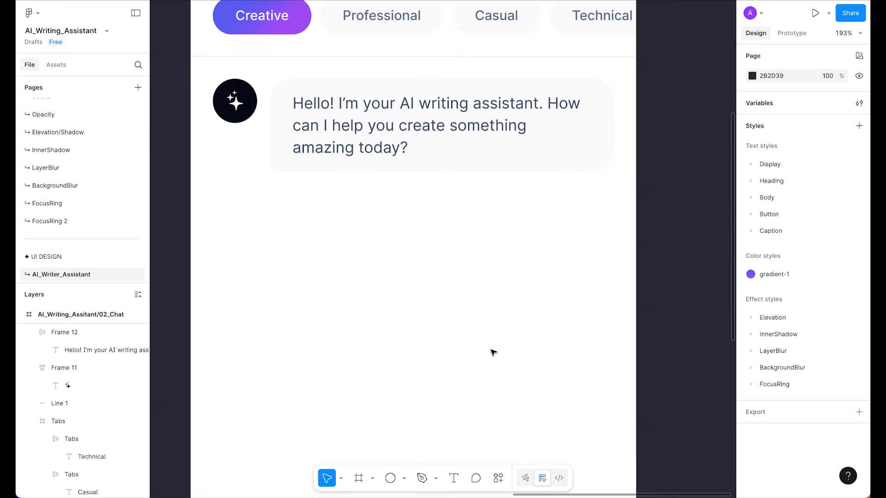
- Duplicate the greeting text just below its bubble and change the copy's wording to "Just now"
{"action": "left_click", "coordinate": [352, 146], "text": "super"}
{"action": "left_click_drag", "start_coordinate": [375, 116], "coordinate": [352, 208]}
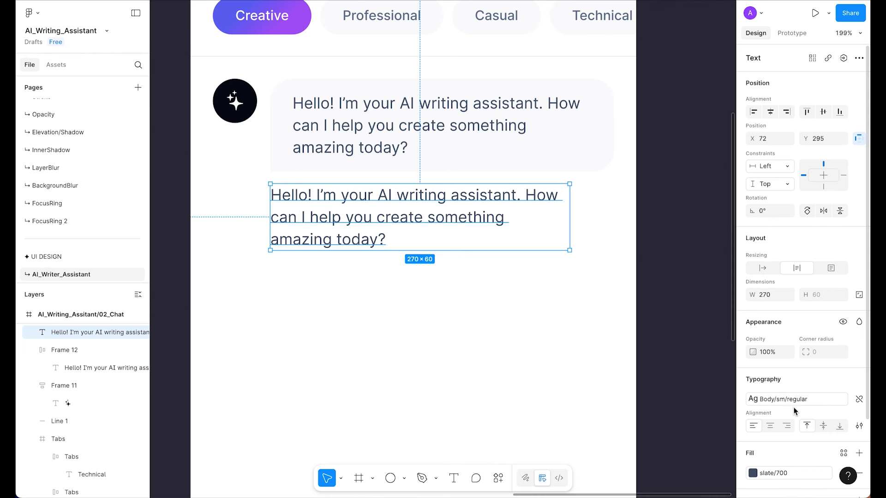
{"action": "key", "text": "Return"}
{"action": "type", "text": "Just"}
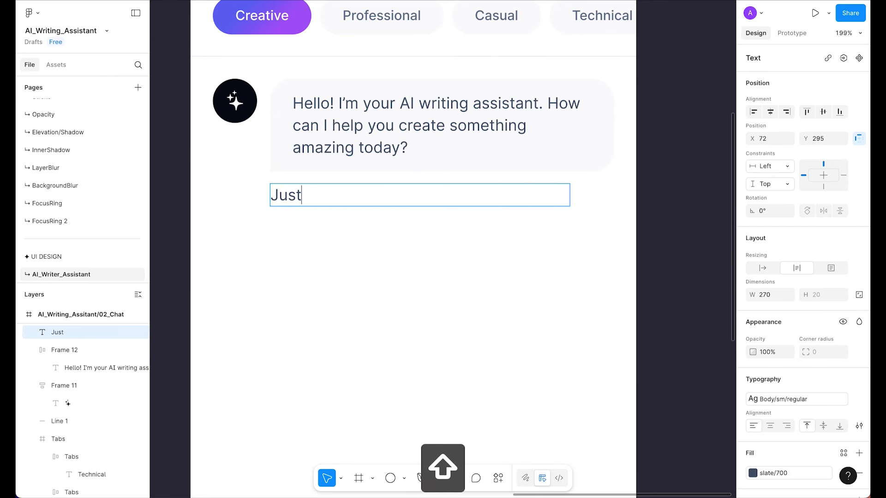
{"action": "type", "text": " Nnow"}
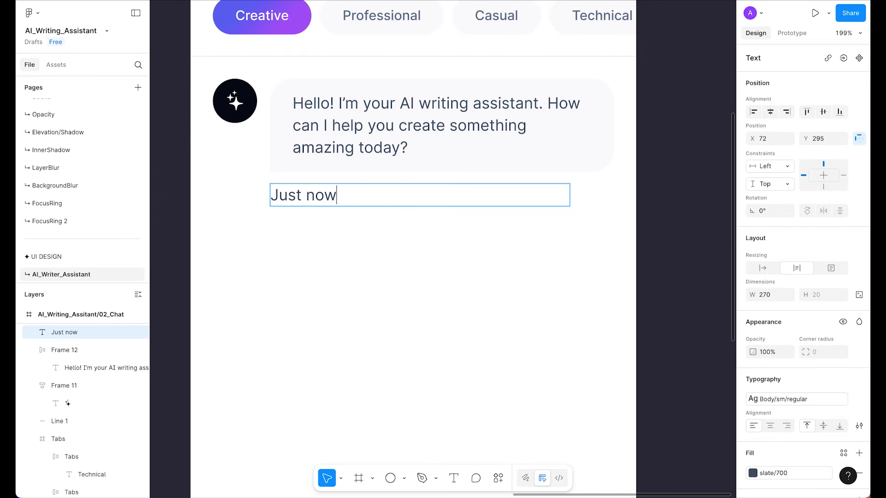
{"action": "key", "text": "Escape"}
- Restyle the "Just now" timestamp with a smaller text style, trying Body/xs/medium and settling on Body/xs/regular
{"action": "left_click", "coordinate": [780, 399]}
{"action": "scroll", "coordinate": [694, 395], "scroll_direction": "down", "scroll_amount": 5}
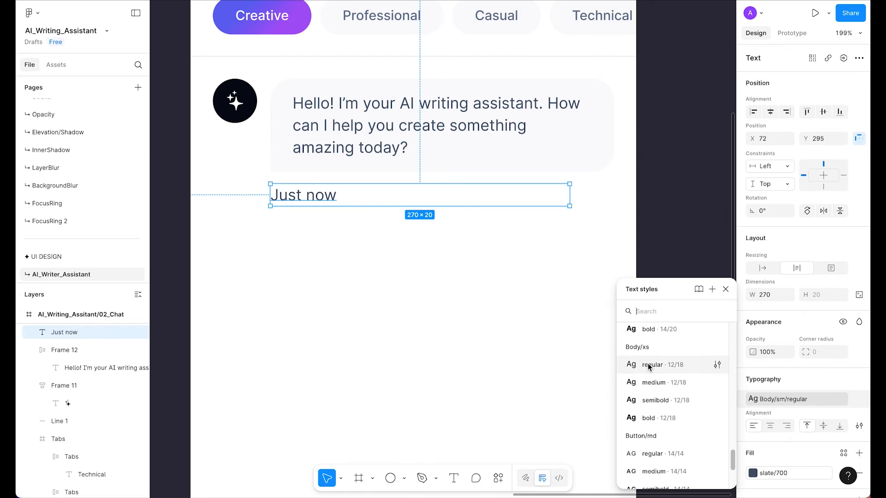
{"action": "left_click", "coordinate": [657, 382]}
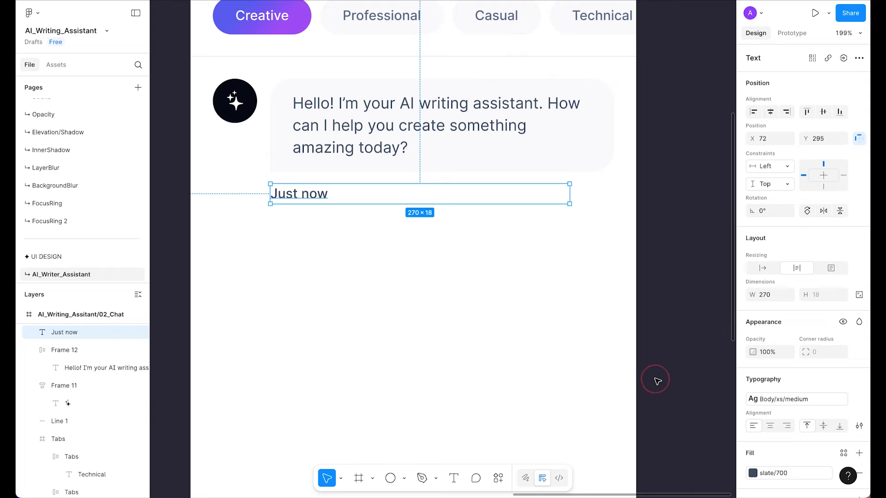
{"action": "left_click", "coordinate": [792, 407]}
{"action": "left_click", "coordinate": [658, 375]}
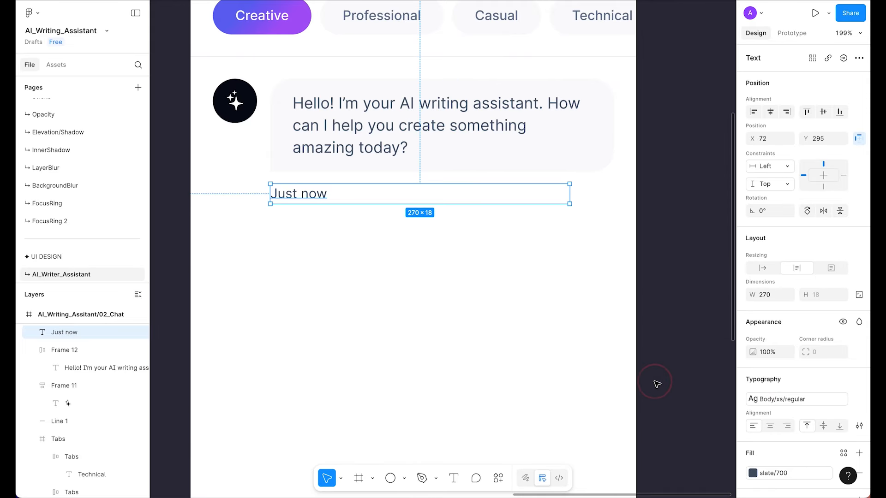
- Recolour the "Just now" timestamp to slate/500 and widen its text box to 310 to match the bubble
{"action": "left_click", "coordinate": [774, 480]}
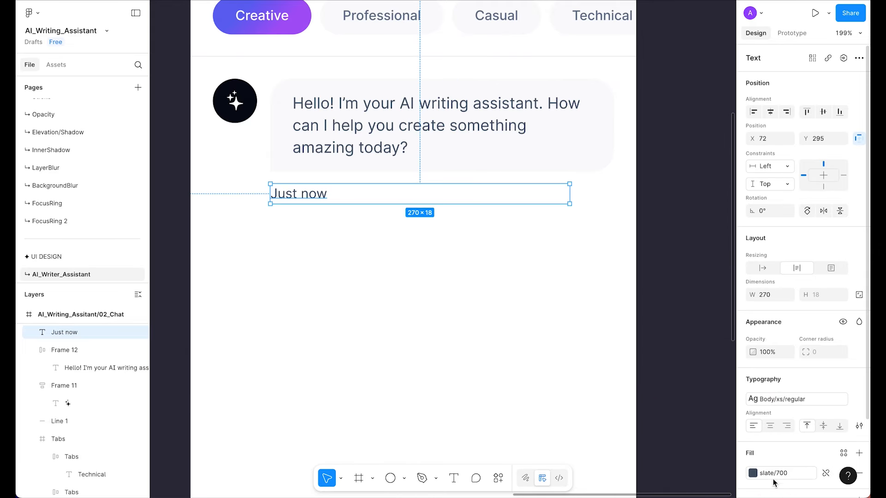
{"action": "left_click", "coordinate": [700, 400]}
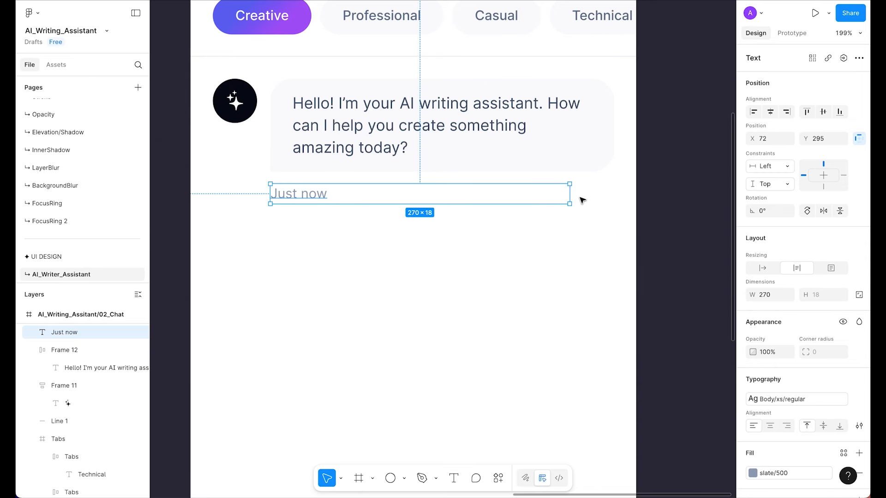
{"action": "left_click_drag", "start_coordinate": [570, 193], "coordinate": [614, 193]}
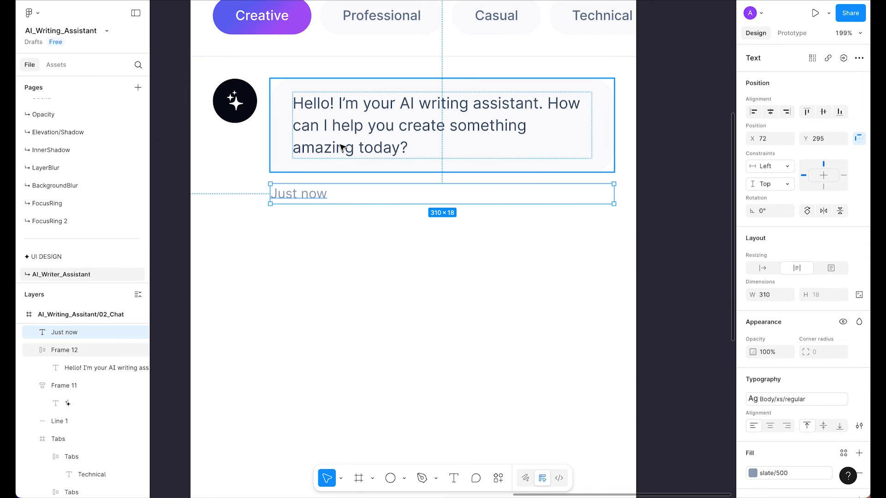
- Move the timestamp to 4 px below the greeting bubble and wrap both in a vertical auto layout
{"action": "key", "text": "alt"}
{"action": "key", "text": "alt+Down"}
{"action": "key", "text": "alt+shift+Up"}
{"action": "key", "text": "alt+shift+Up"}
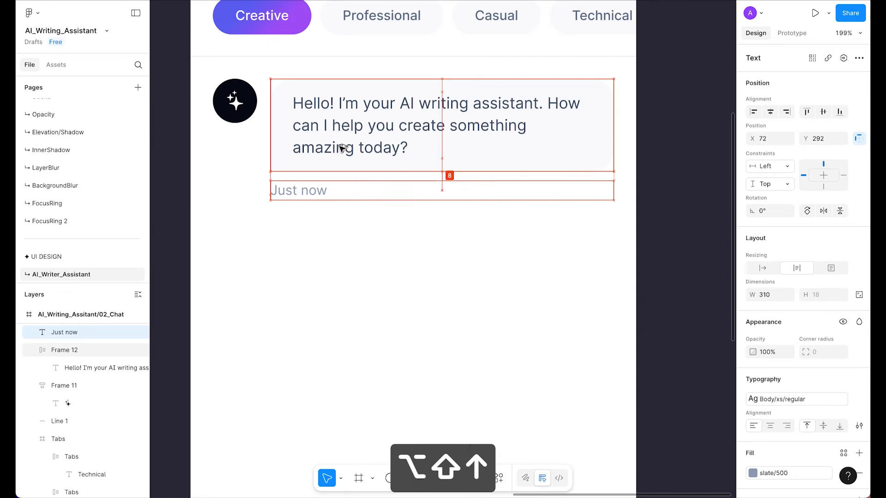
{"action": "left_click", "coordinate": [271, 145], "text": "shift"}
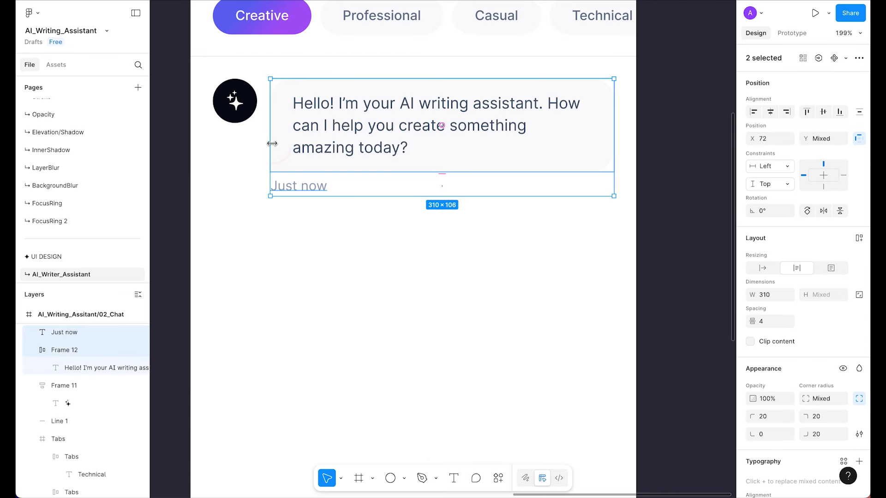
{"action": "key", "text": "shift+a"}
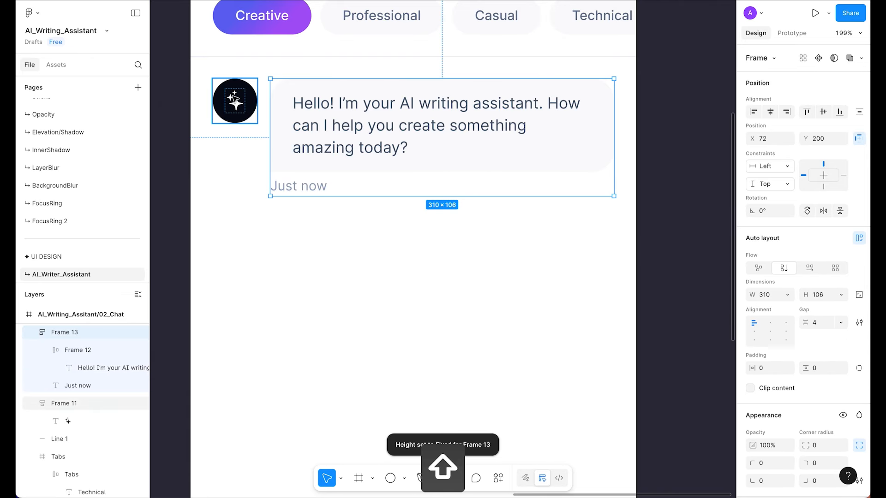
- Combine the sparkles avatar and the message stack in a horizontal auto layout, aligning its contents to the bottom
{"action": "left_click", "coordinate": [234, 99], "text": "shift"}
{"action": "left_click", "coordinate": [294, 243]}
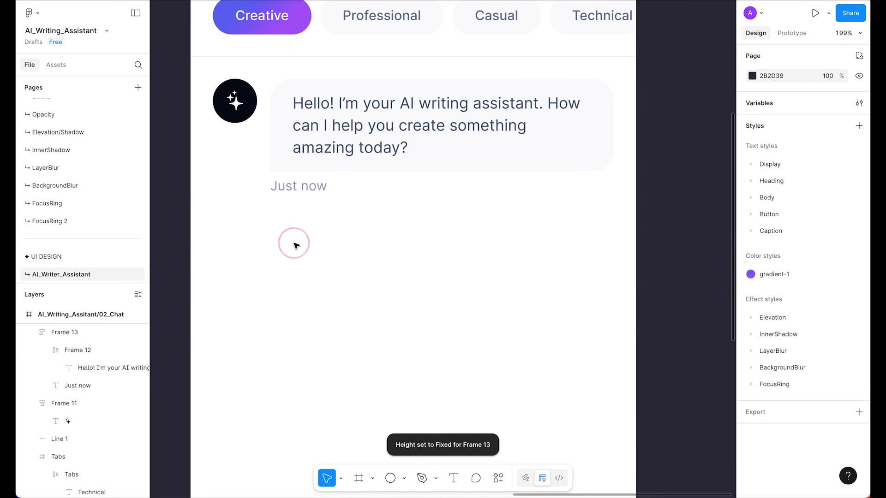
{"action": "left_click", "coordinate": [237, 103]}
{"action": "left_click", "coordinate": [338, 125], "text": "shift"}
{"action": "key", "text": "shift+a"}
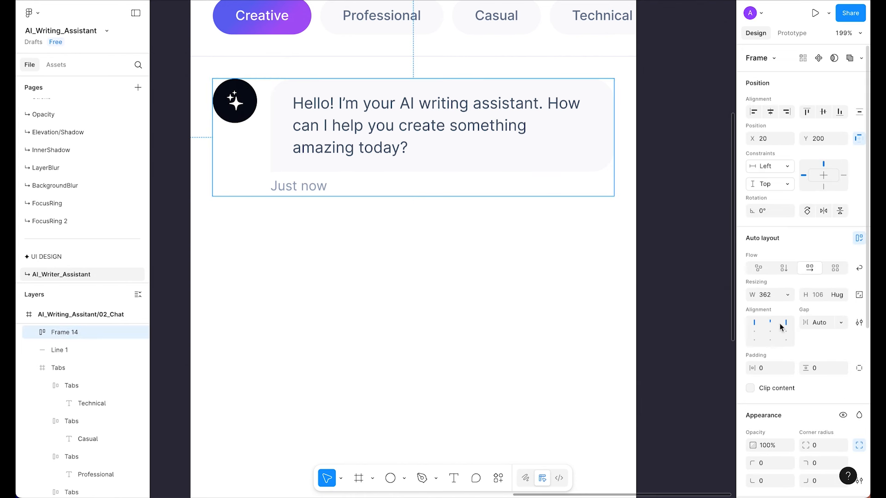
{"action": "left_click", "coordinate": [771, 341]}
{"action": "left_click", "coordinate": [553, 337]}
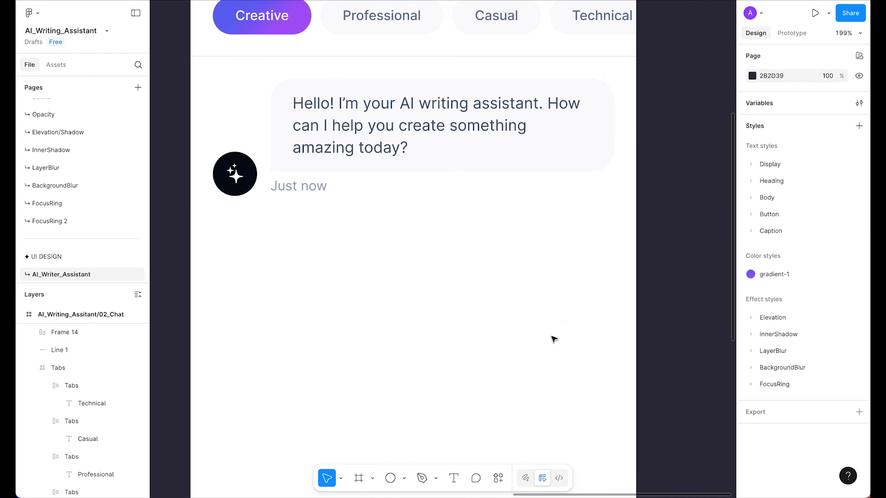
- Save the file and measure the greeting row's distances to the divider line and the screen's side edges
{"action": "scroll", "coordinate": [553, 337], "scroll_direction": "down", "scroll_amount": 3}
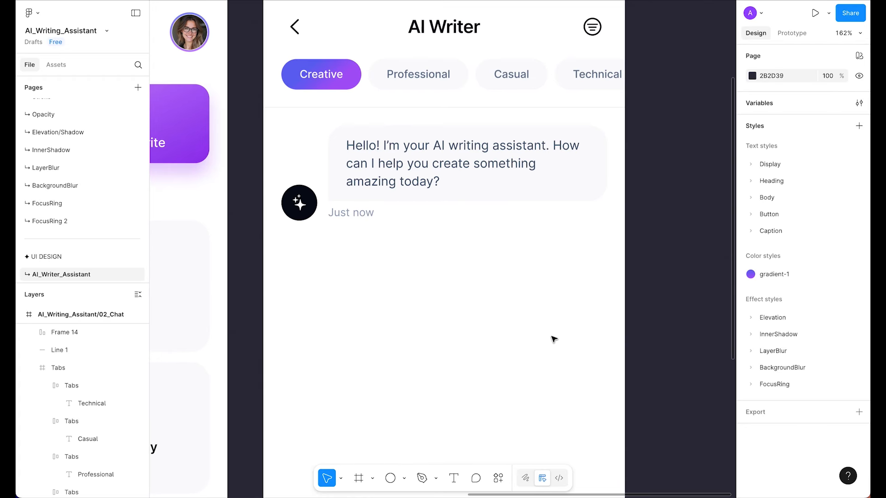
{"action": "key", "text": "super+s"}
{"action": "scroll", "coordinate": [553, 338], "scroll_direction": "up", "scroll_amount": 2}
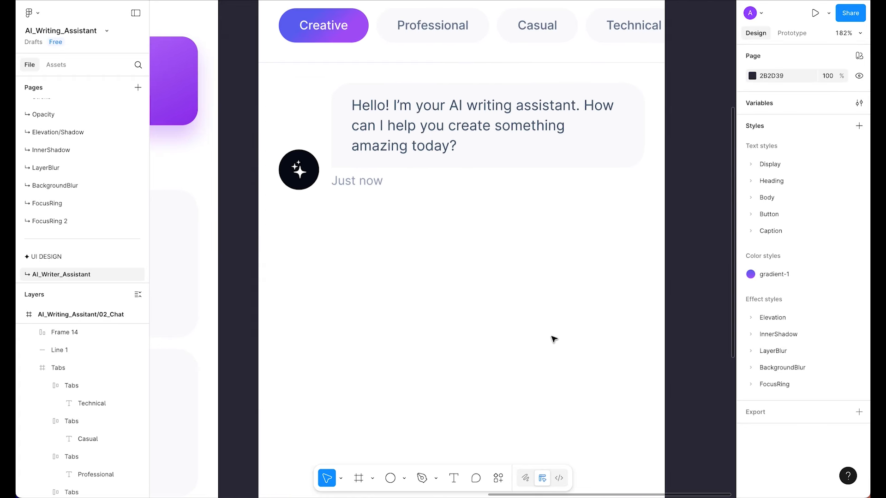
{"action": "scroll", "coordinate": [554, 339], "scroll_direction": "up", "scroll_amount": 3}
{"action": "left_click", "coordinate": [500, 182]}
{"action": "key", "text": "alt"}
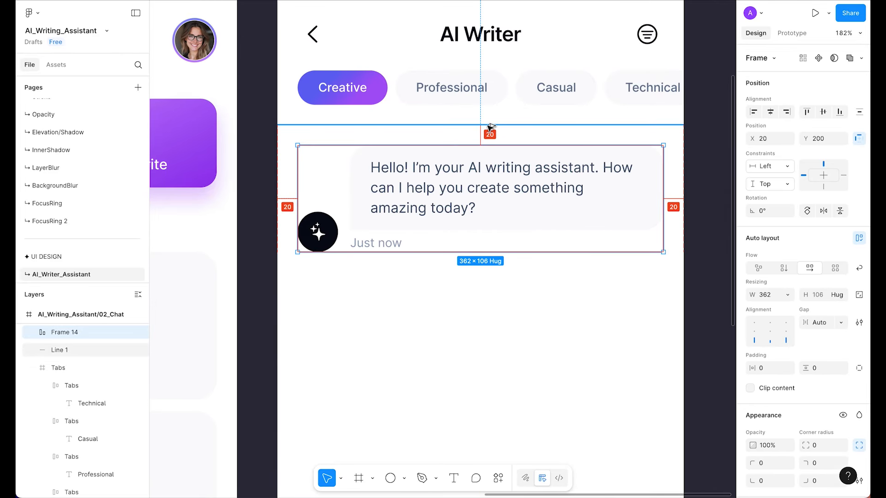
{"action": "left_click", "coordinate": [530, 272]}
{"action": "key", "text": "super+s"}
{"action": "scroll", "coordinate": [534, 276], "scroll_direction": "down", "scroll_amount": 2}
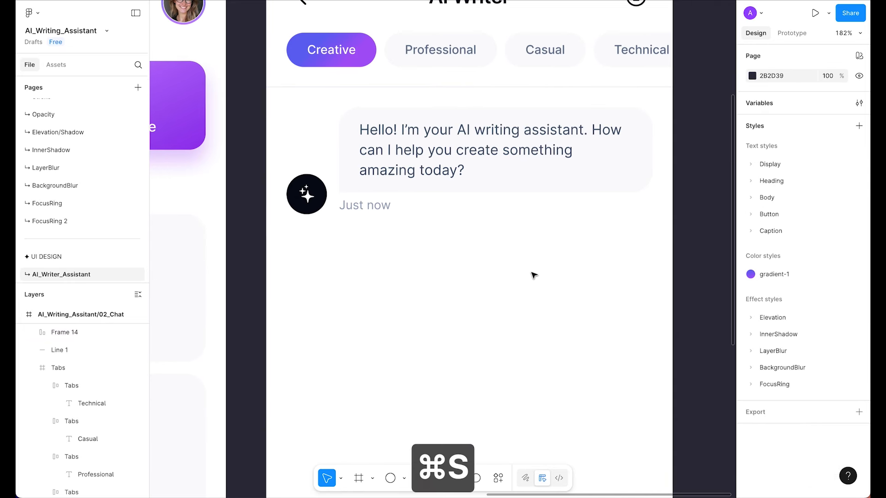
{"action": "left_click", "coordinate": [534, 274]}
{"action": "key", "text": "super+s"}
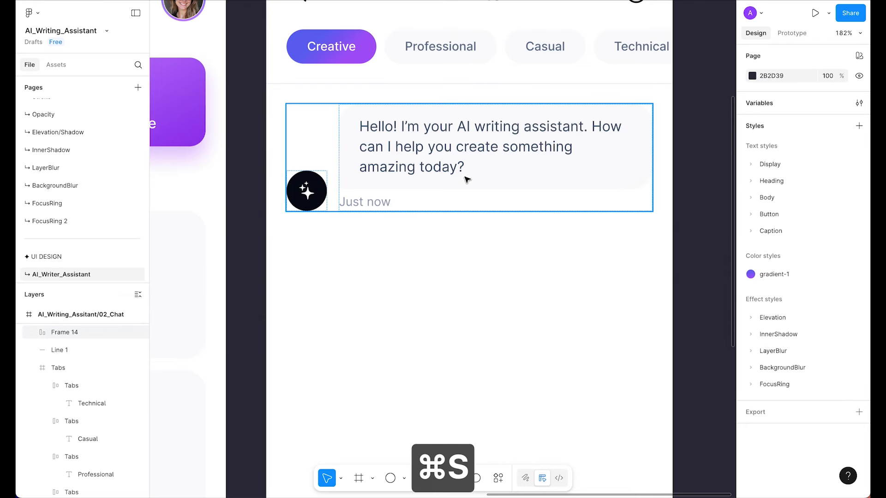
- Duplicate the whole greeting row directly below the original and fine-tune the vertical gap between the two rows
{"action": "left_click", "coordinate": [457, 170]}
{"action": "key", "text": "alt+shift"}
{"action": "left_click_drag", "start_coordinate": [484, 138], "coordinate": [480, 270]}
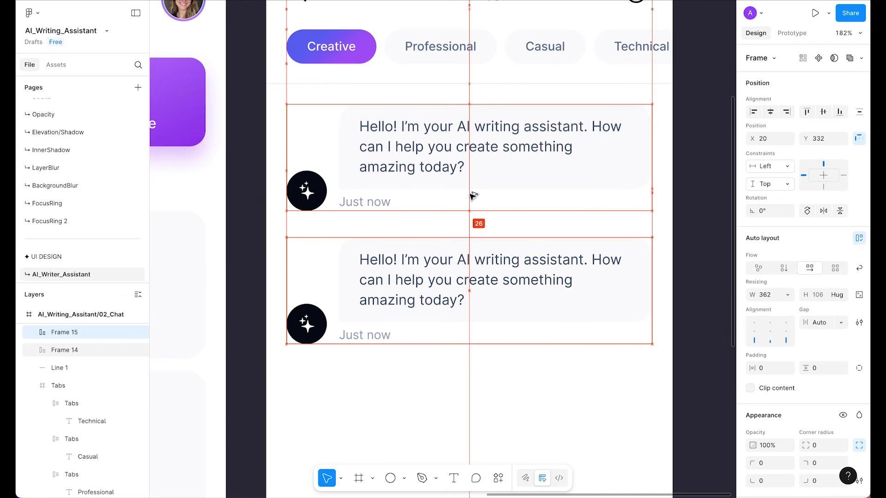
{"action": "key", "text": "alt+Down"}
{"action": "key", "text": "alt+Up"}
{"action": "key", "text": "alt+shift+Down"}
{"action": "key", "text": "alt+Down"}
{"action": "key", "text": "alt+Down"}
{"action": "key", "text": "alt+Down"}
{"action": "key", "text": "alt+shift+Up"}
{"action": "scroll", "coordinate": [472, 196], "scroll_direction": "down", "scroll_amount": 4}
{"action": "left_click", "coordinate": [381, 300]}
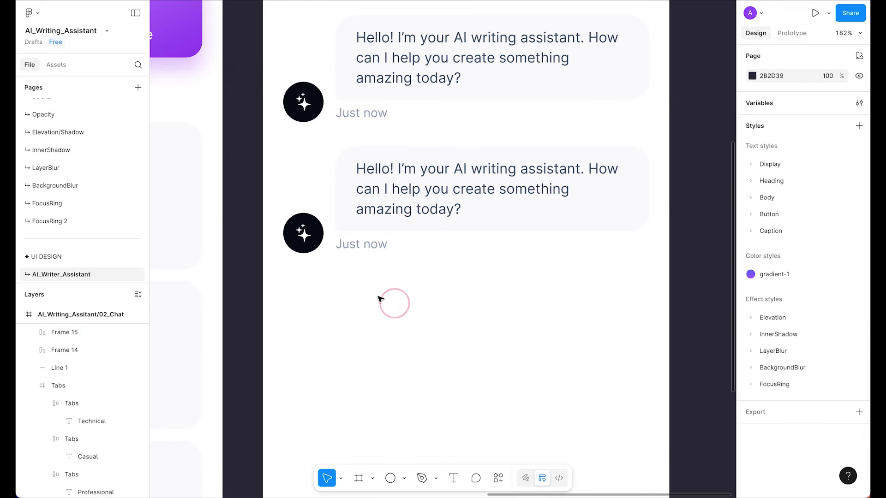
- In the duplicated row, move the avatar to the right of the bubble and fill the bubble with the gradient-1 style
{"action": "double_click", "coordinate": [314, 237]}
{"action": "left_click_drag", "start_coordinate": [314, 237], "coordinate": [627, 234]}
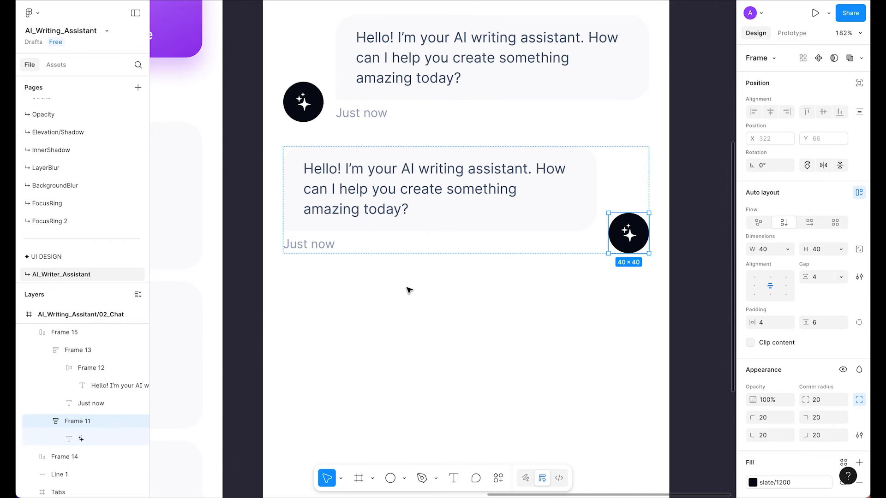
{"action": "left_click", "coordinate": [577, 217]}
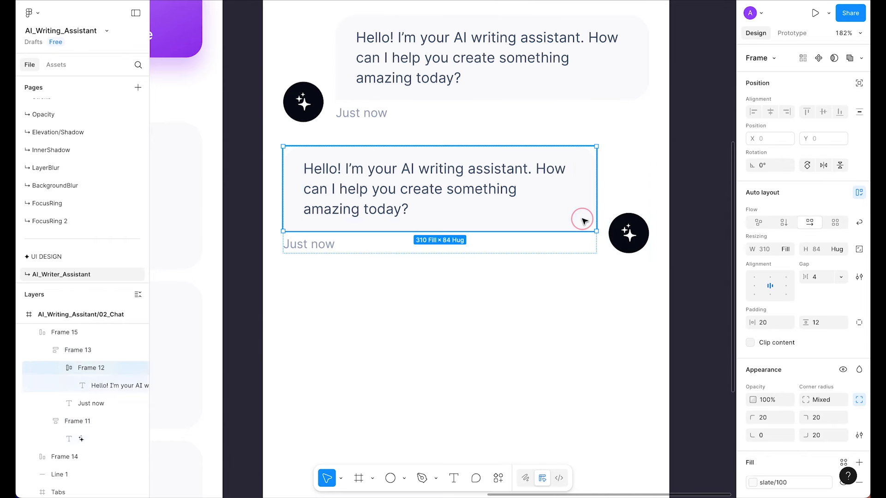
{"action": "scroll", "coordinate": [845, 386], "scroll_direction": "down", "scroll_amount": 3}
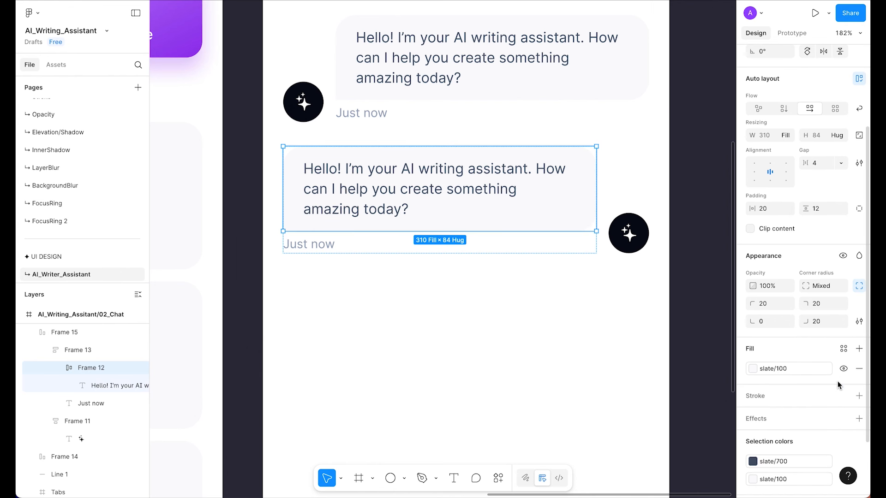
{"action": "left_click", "coordinate": [790, 373]}
{"action": "scroll", "coordinate": [661, 392], "scroll_direction": "down", "scroll_amount": 1}
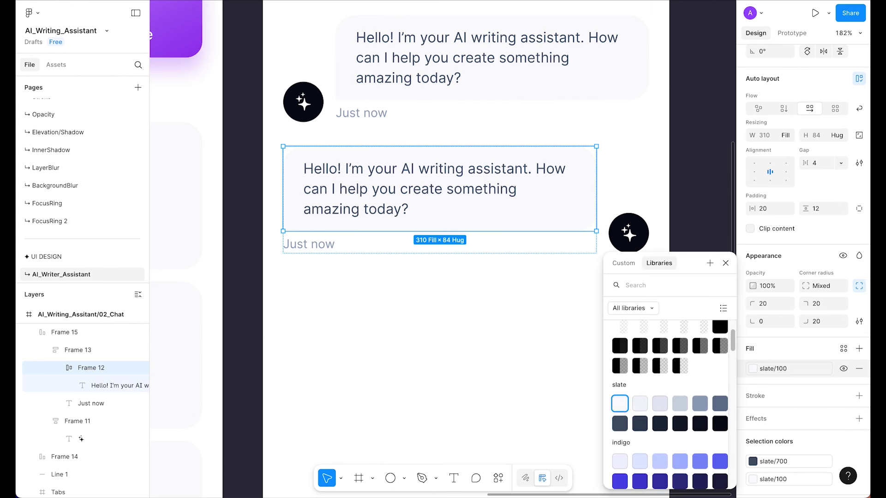
{"action": "type", "text": "grad"}
{"action": "key", "text": "Return"}
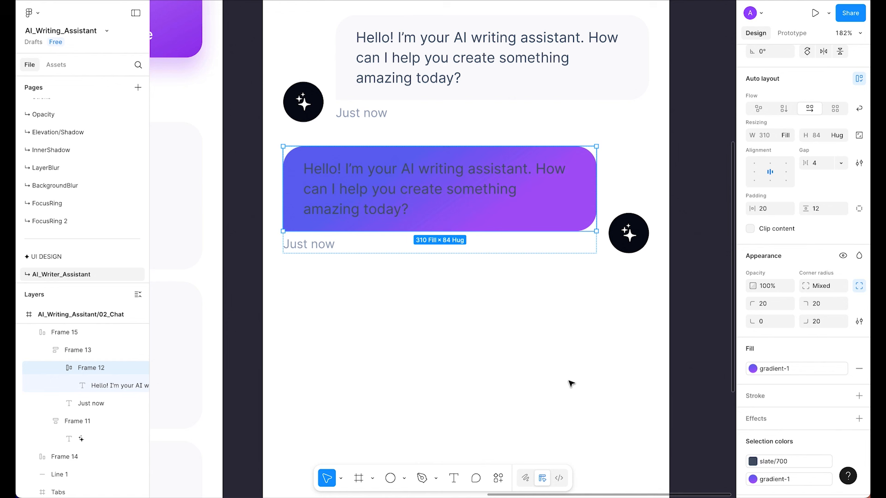
- Recolour the message text inside the gradient bubble to foundation/white
{"action": "left_click", "coordinate": [451, 192], "text": "super"}
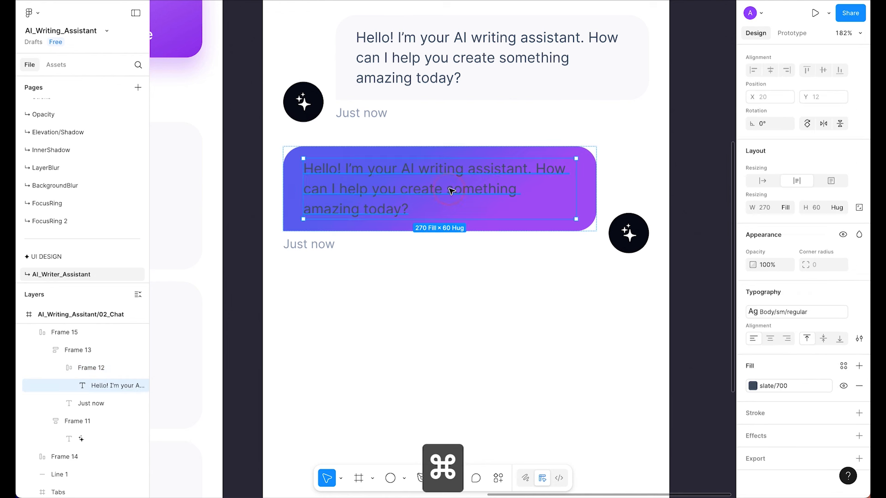
{"action": "left_click", "coordinate": [776, 385]}
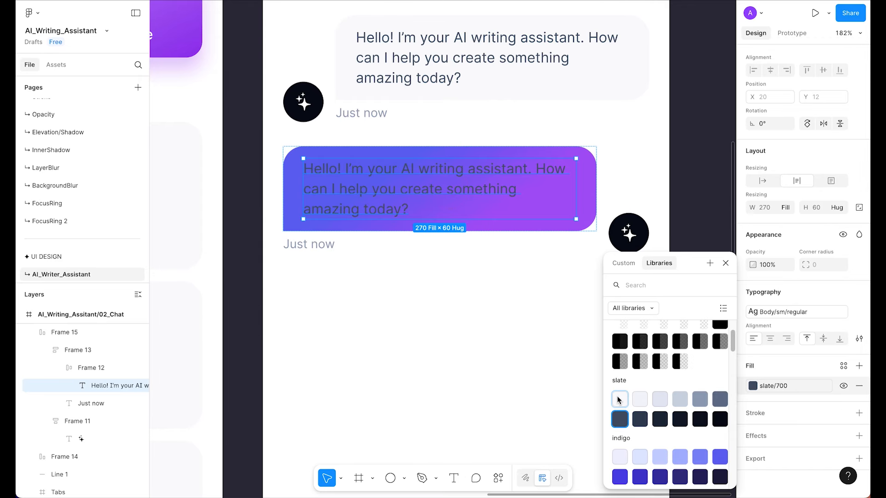
{"action": "scroll", "coordinate": [616, 397], "scroll_direction": "up", "scroll_amount": 2}
{"action": "left_click", "coordinate": [620, 355]}
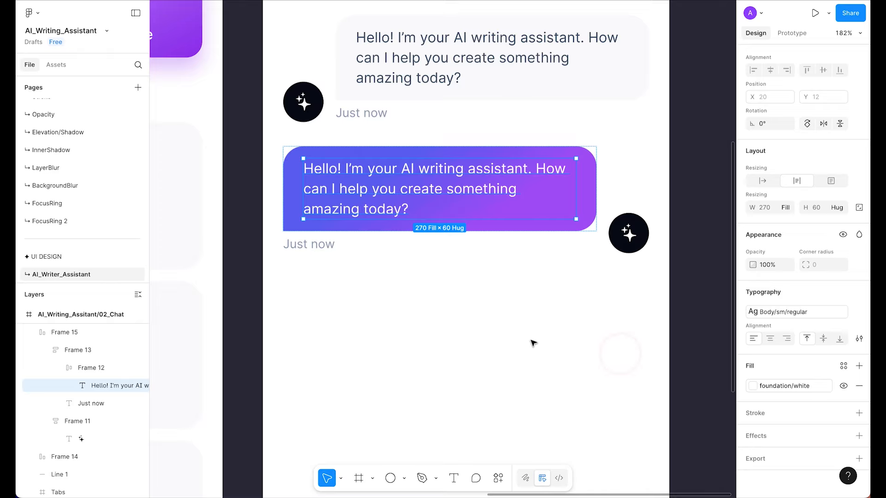
{"action": "left_click", "coordinate": [533, 343]}
- Set the gradient bubble's bottom-left corner radius to 20 and its bottom-right corner radius to 0
{"action": "scroll", "coordinate": [530, 341], "scroll_direction": "up", "scroll_amount": 2}
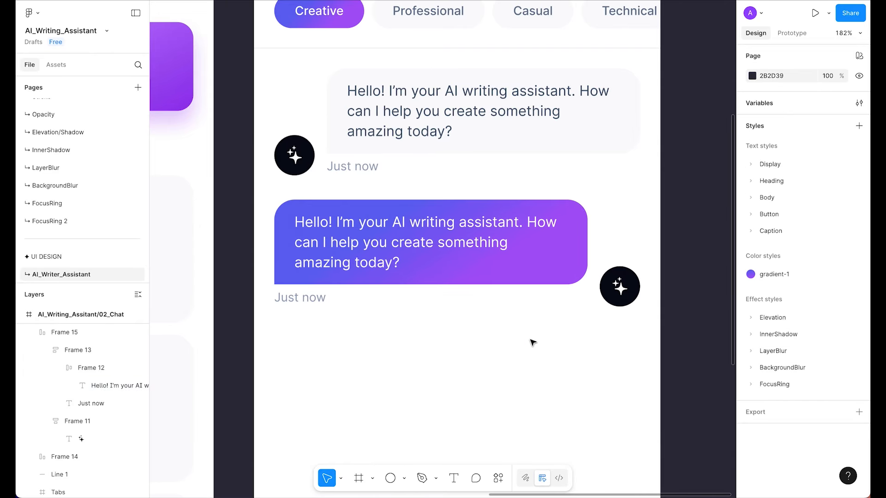
{"action": "left_click", "coordinate": [581, 234]}
{"action": "scroll", "coordinate": [803, 276], "scroll_direction": "down", "scroll_amount": 3}
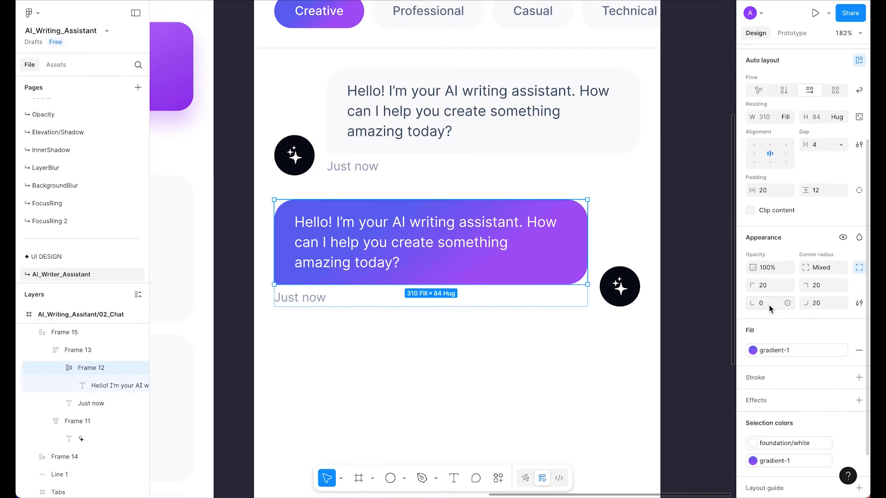
{"action": "left_click", "coordinate": [770, 303]}
{"action": "left_click", "coordinate": [821, 309]}
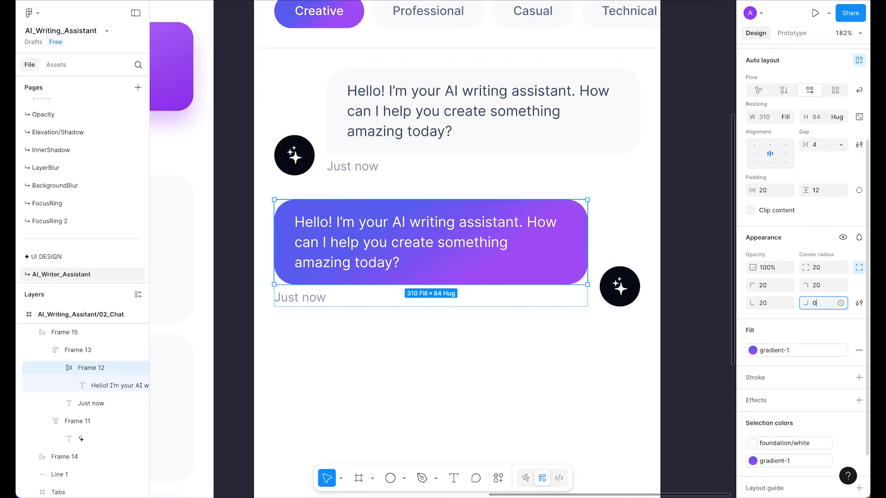
{"action": "left_click", "coordinate": [619, 363]}
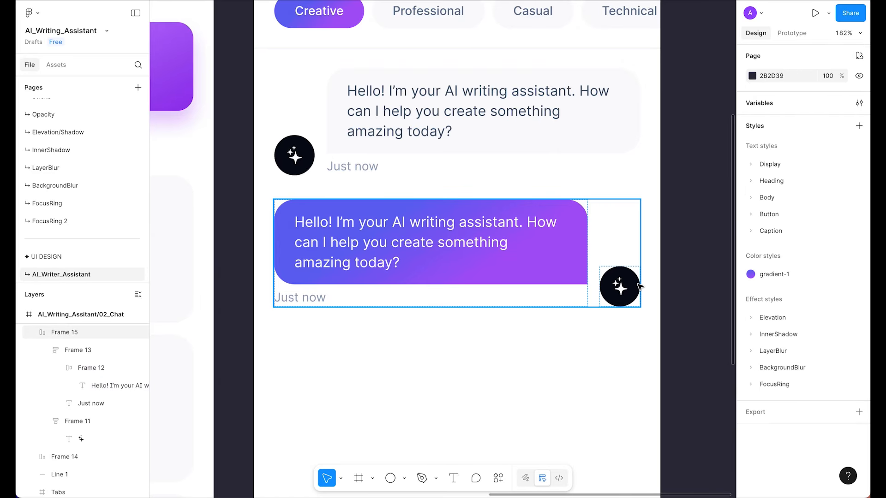
{"action": "left_click", "coordinate": [577, 271], "text": "super"}
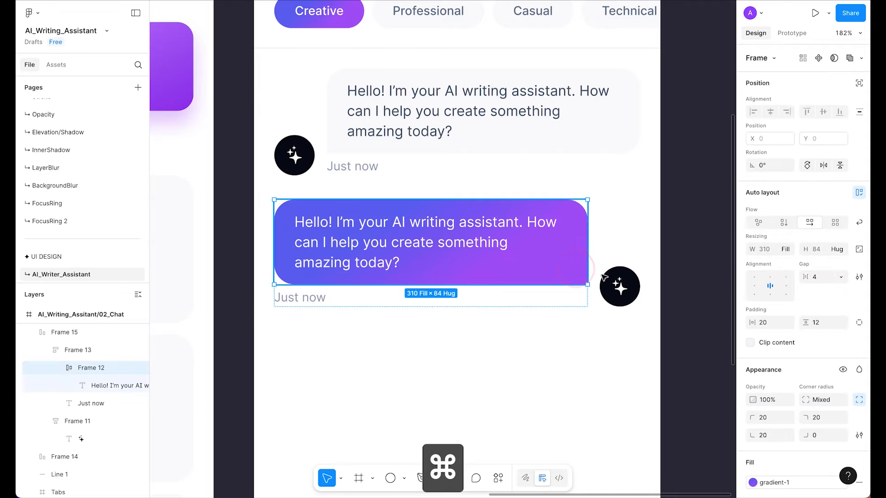
- Set the gradient bubble's top-right corner radius to 0 and its bottom-right corner radius to 20
{"action": "left_click", "coordinate": [820, 417]}
{"action": "type", "text": "0"}
{"action": "key", "text": "Tab"}
{"action": "key", "text": "Tab"}
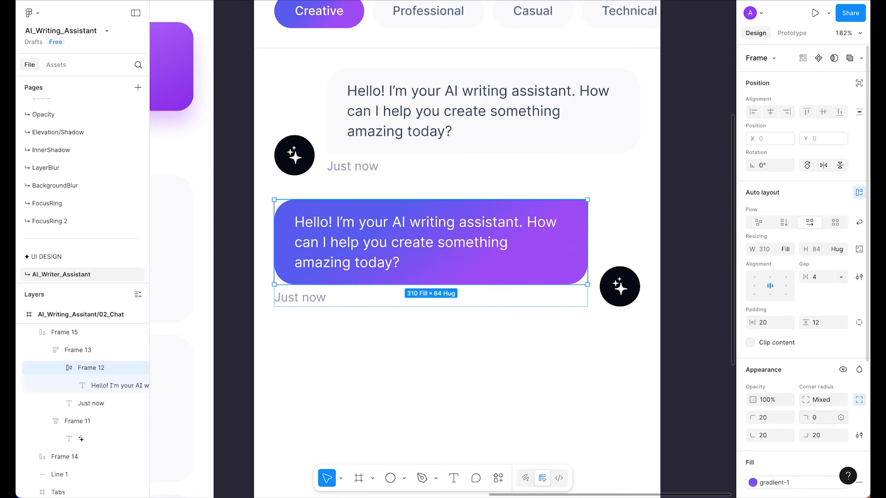
{"action": "left_click", "coordinate": [660, 369]}
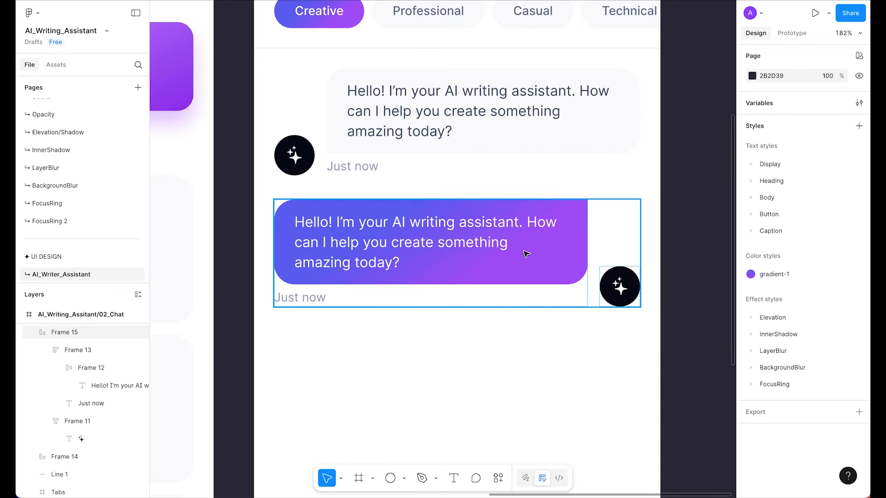
- Align the contents of the gradient message row to the top so the avatar sits level with the bubble's upper edge
{"action": "left_click", "coordinate": [530, 259]}
{"action": "left_click", "coordinate": [763, 322]}
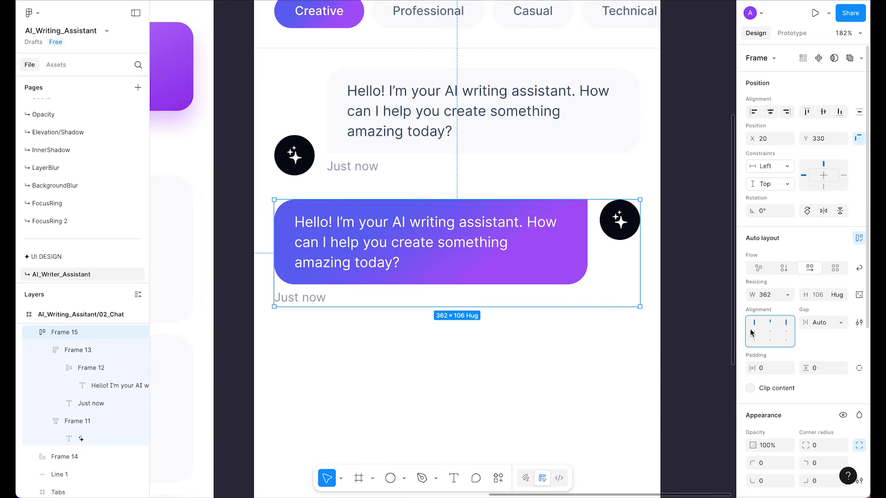
{"action": "left_click", "coordinate": [664, 362]}
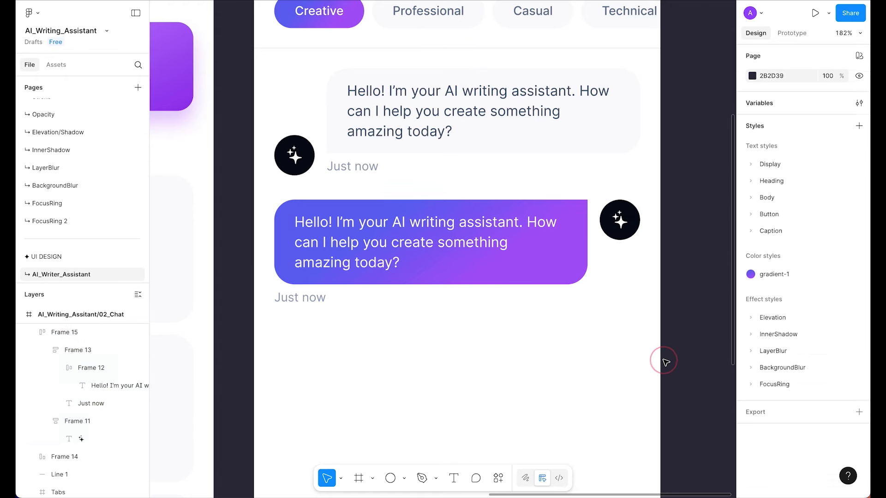
- Right-align the timestamp under the gradient bubble and change its text to "2 min ago"
{"action": "left_click", "coordinate": [310, 299], "text": "super"}
{"action": "left_click", "coordinate": [787, 380]}
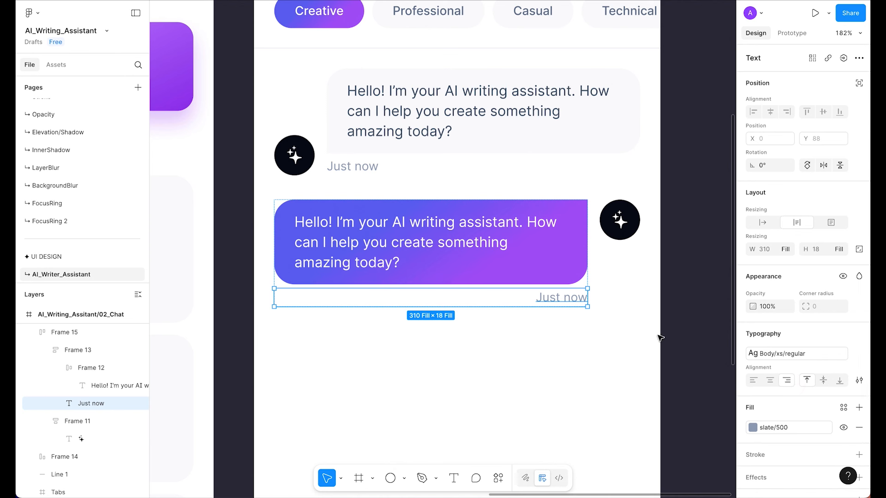
{"action": "double_click", "coordinate": [550, 304]}
{"action": "key", "text": "Left"}
{"action": "key", "text": "shift+Right"}
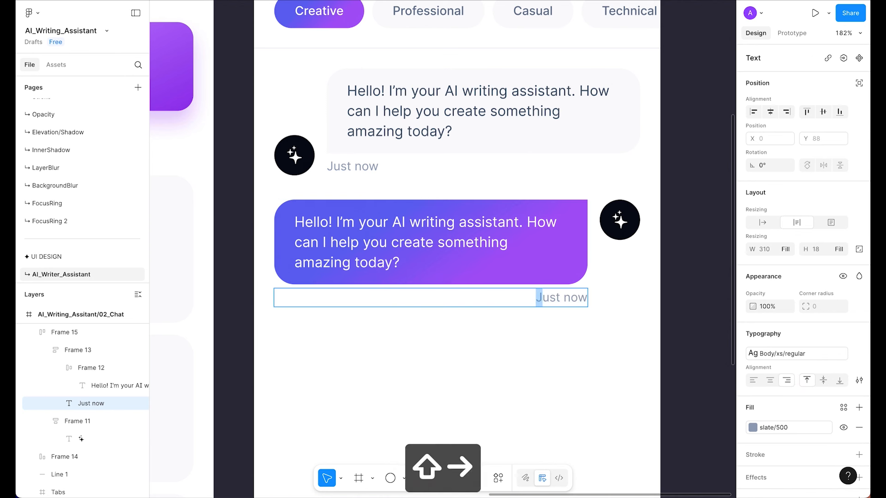
{"action": "type", "text": "2"}
{"action": "key", "text": "shift+super+Right"}
{"action": "type", "text": "min"}
{"action": "key", "text": "Escape"}
{"action": "left_click", "coordinate": [504, 358]}
- Copy the profile photo avatar from the home screen and replace the sparkle avatar beside the gradient bubble with it
{"action": "scroll", "coordinate": [504, 359], "scroll_direction": "left", "scroll_amount": 5}
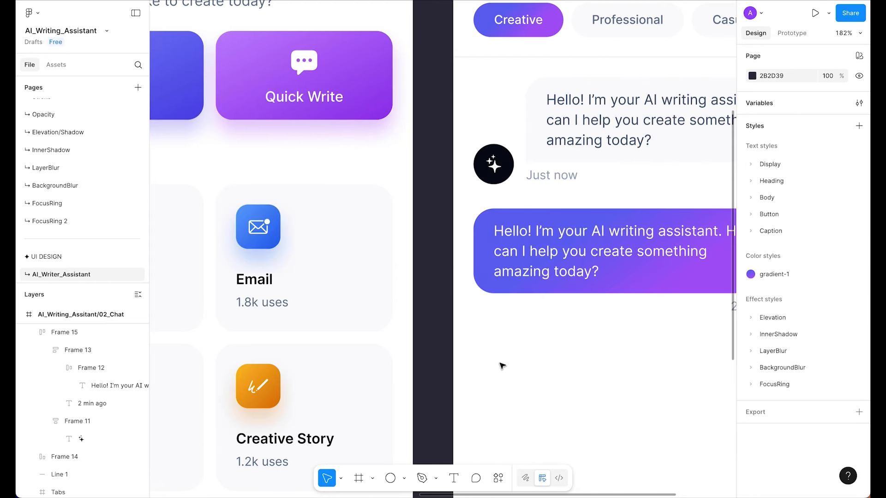
{"action": "scroll", "coordinate": [503, 366], "scroll_direction": "down", "scroll_amount": 5}
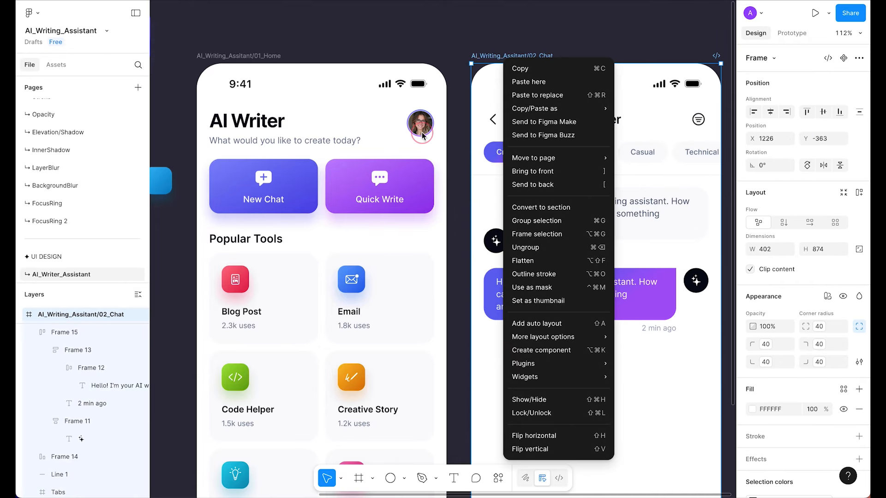
{"action": "left_click", "coordinate": [422, 134]}
{"action": "double_click", "coordinate": [414, 121]}
{"action": "key", "text": "super+c"}
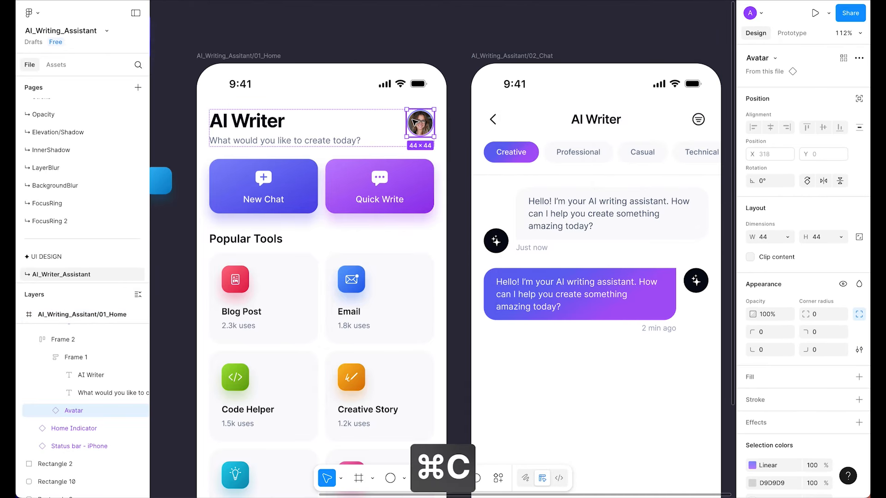
{"action": "scroll", "coordinate": [415, 122], "scroll_direction": "right", "scroll_amount": 5}
{"action": "scroll", "coordinate": [415, 122], "scroll_direction": "up", "scroll_amount": 5, "text": "ctrl"}
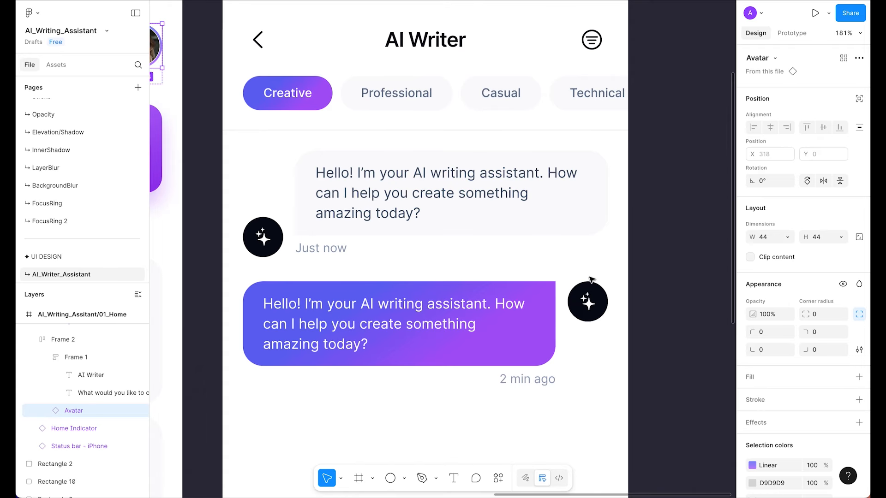
{"action": "double_click", "coordinate": [588, 302]}
{"action": "key", "text": "shift+super+r"}
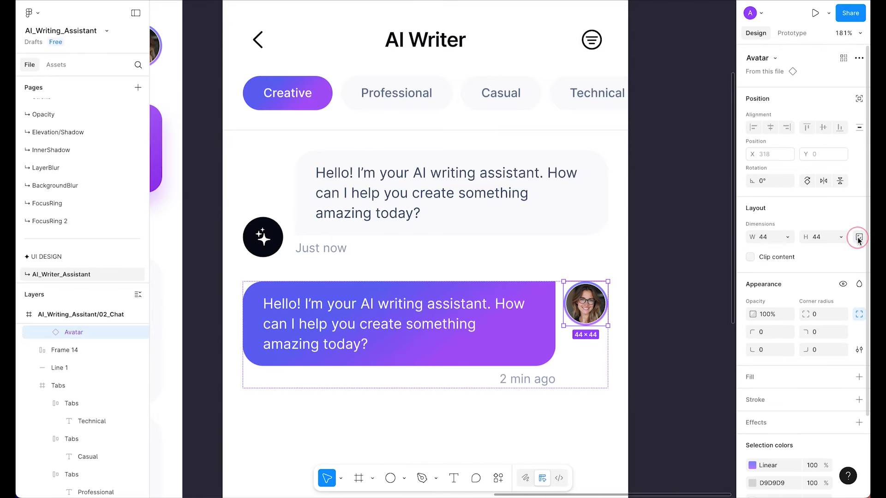
- Resize the profile avatar beside the gradient bubble to 40 × 40 with locked proportions and save the file
{"action": "left_click", "coordinate": [830, 238]}
{"action": "key", "text": "shift+Down"}
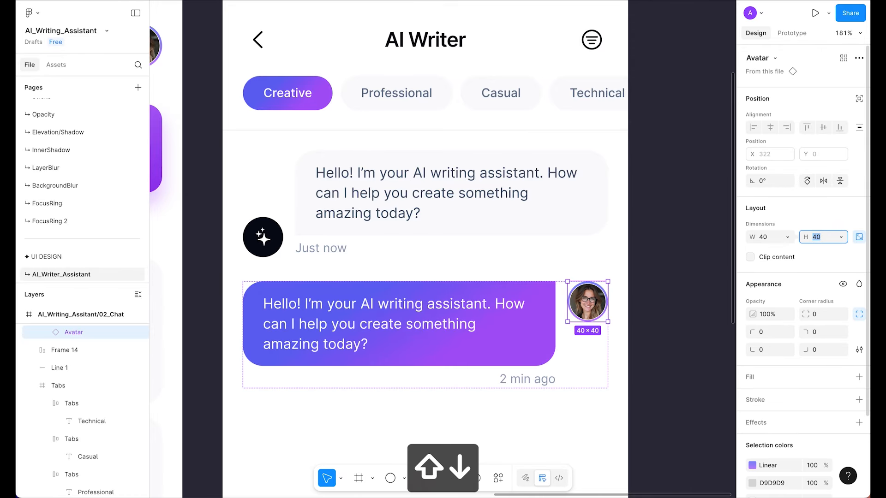
{"action": "left_click", "coordinate": [677, 333]}
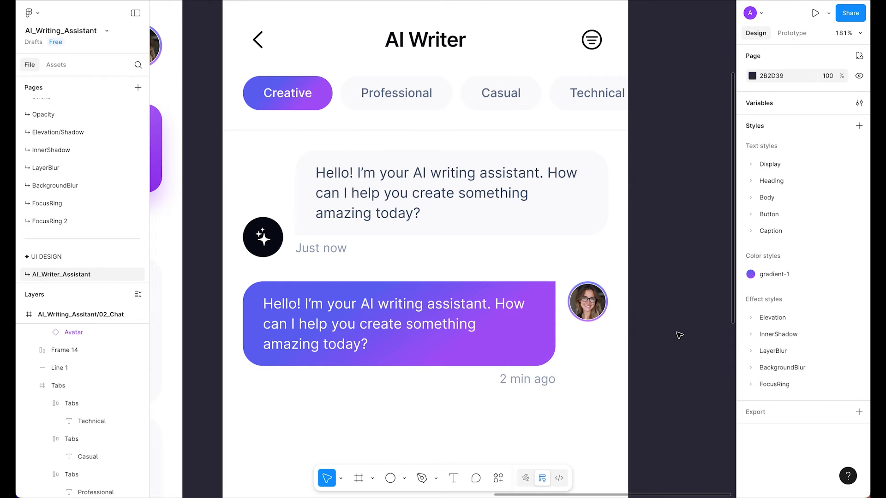
{"action": "scroll", "coordinate": [679, 335], "scroll_direction": "down", "scroll_amount": 5}
{"action": "scroll", "coordinate": [679, 337], "scroll_direction": "down", "scroll_amount": 1}
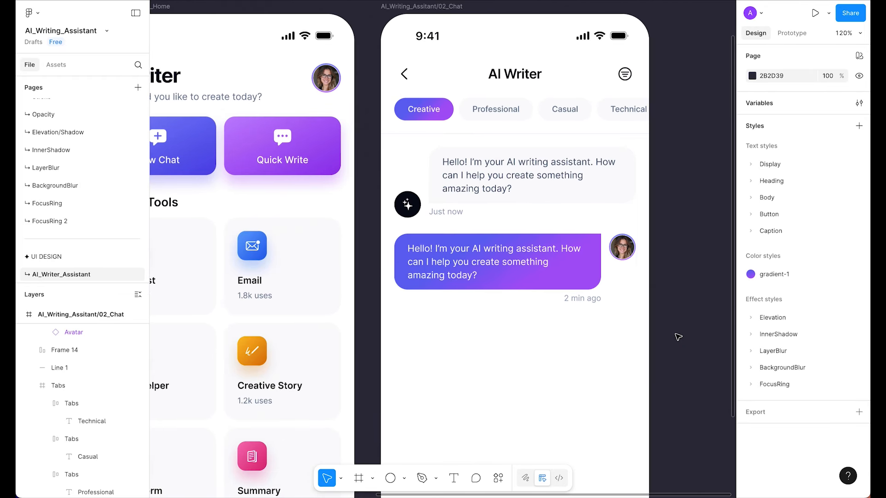
{"action": "key", "text": "super+s"}
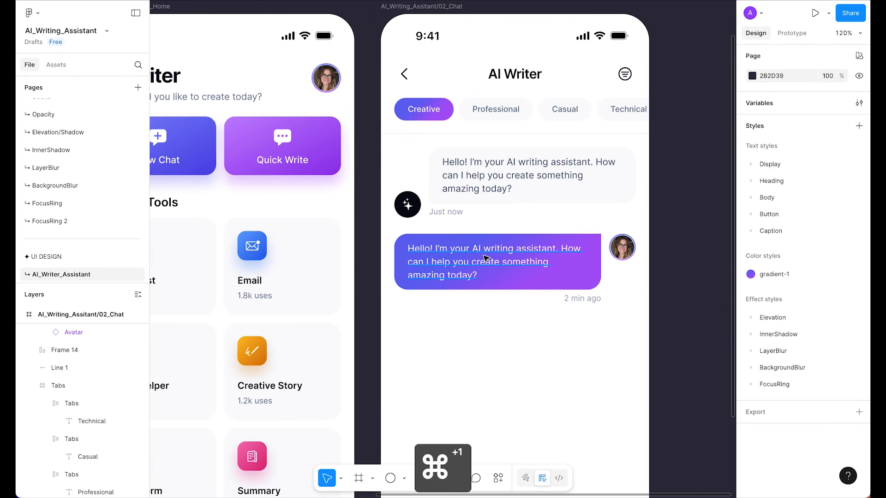
- Replace the gradient bubble's message with "Help me write a blog post about sustainable living"
{"action": "left_click", "coordinate": [515, 268], "text": "super"}
{"action": "type", "text": "Hel"}
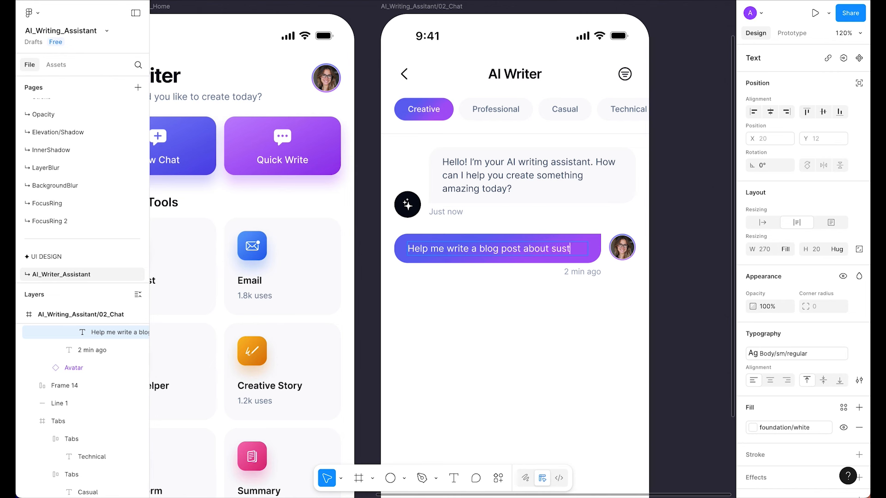
{"action": "type", "text": "nable living"}
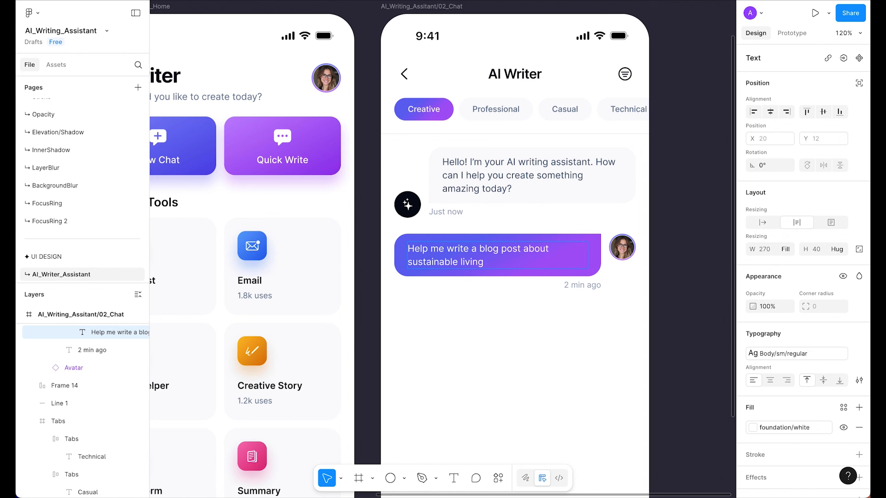
{"action": "left_click", "coordinate": [569, 344]}
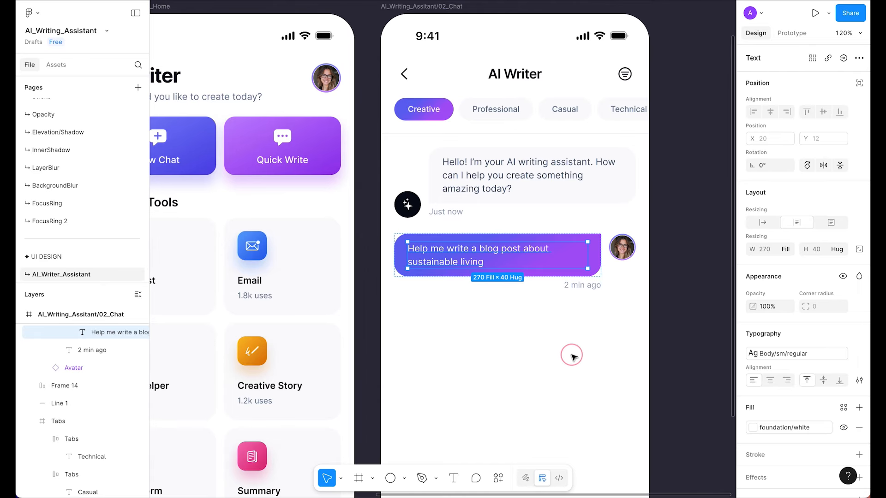
{"action": "left_click", "coordinate": [571, 355]}
- Wrap the assistant and user message rows in one vertical auto layout with a gap of 20
{"action": "scroll", "coordinate": [572, 355], "scroll_direction": "up", "scroll_amount": 3}
{"action": "left_click_drag", "start_coordinate": [558, 322], "coordinate": [537, 256]}
{"action": "scroll", "coordinate": [538, 256], "scroll_direction": "up", "scroll_amount": 2}
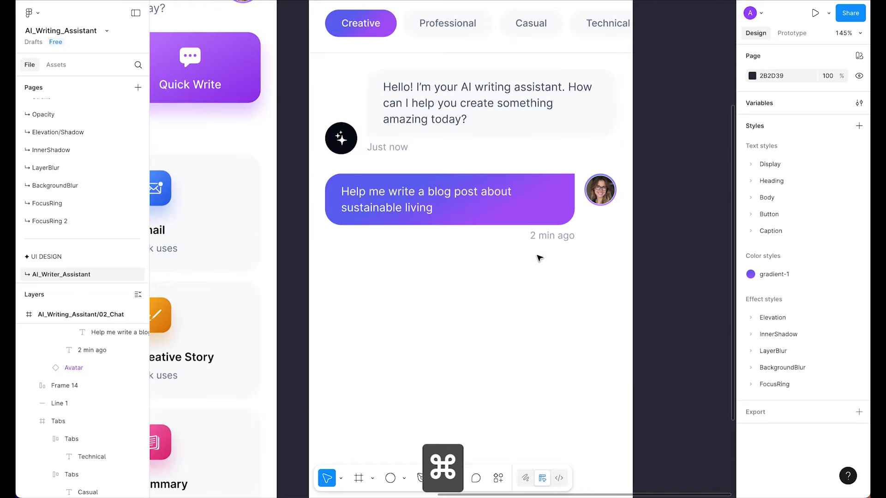
{"action": "left_click", "coordinate": [342, 138]}
{"action": "left_click", "coordinate": [548, 218], "text": "shift"}
{"action": "key", "text": "shift+a"}
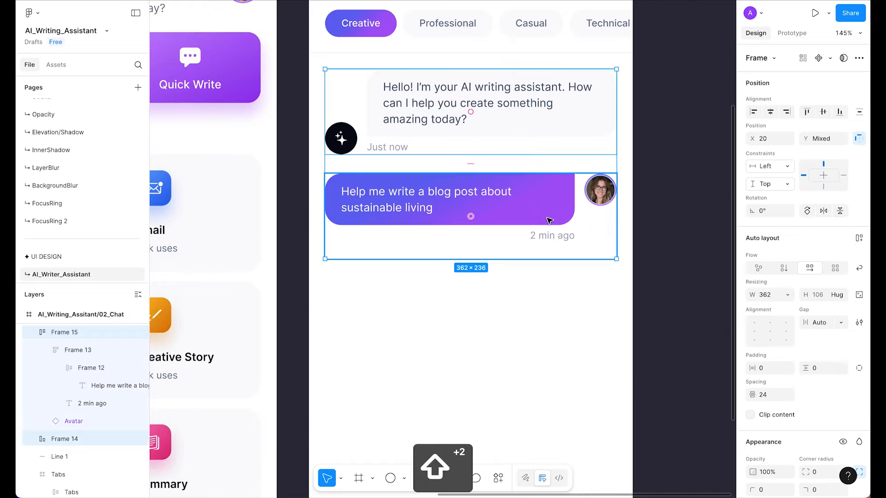
{"action": "key", "text": "shift+a"}
{"action": "left_click", "coordinate": [824, 325]}
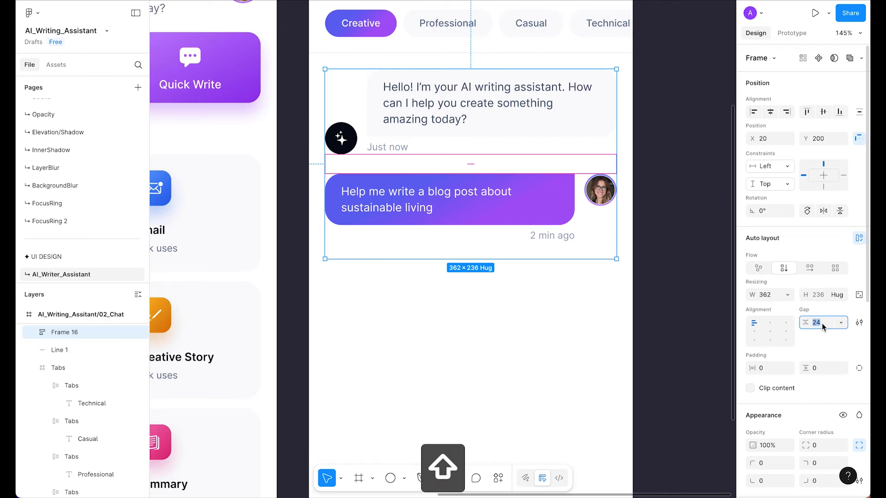
{"action": "key", "text": "shift+Down"}
{"action": "key", "text": "shift+Up"}
{"action": "key", "text": "shift+Up"}
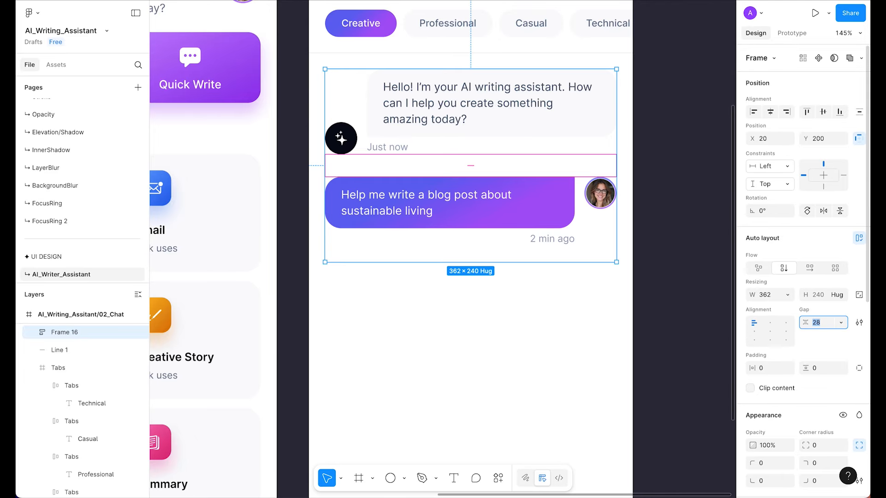
{"action": "key", "text": "shift+Down"}
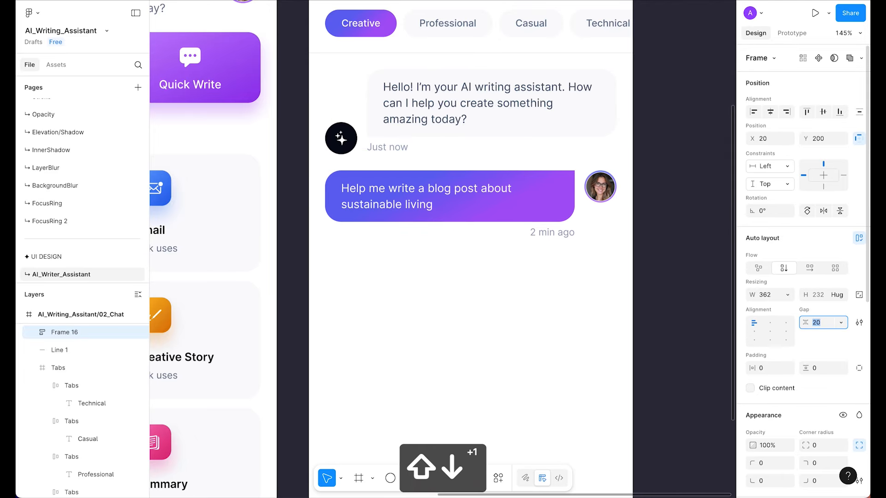
{"action": "left_click", "coordinate": [564, 331]}
- Duplicate the assistant greeting row and move the copy below the user's message row
{"action": "left_click", "coordinate": [447, 124]}
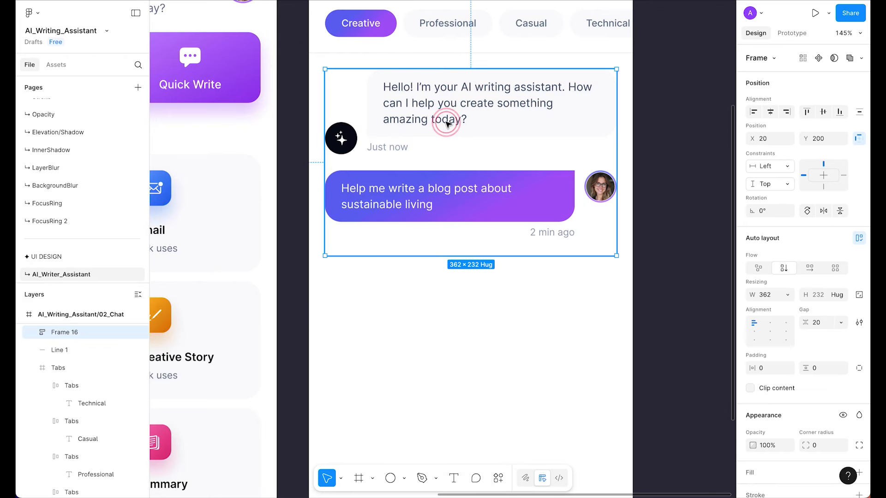
{"action": "double_click", "coordinate": [447, 123]}
{"action": "key", "text": "ctrl+d"}
{"action": "key", "text": "Down"}
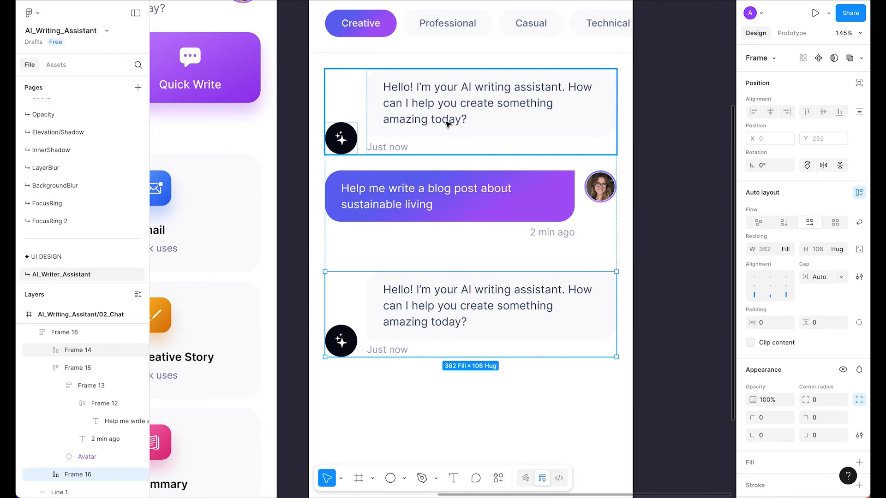
- Replace the duplicated greeting text with the reply beginning "Great topic! I'd love to help you create an engaging blog post about sustainable living"
{"action": "left_click", "coordinate": [447, 305], "text": "ctrl"}
{"action": "scroll", "coordinate": [445, 308], "scroll_direction": "down", "scroll_amount": 3}
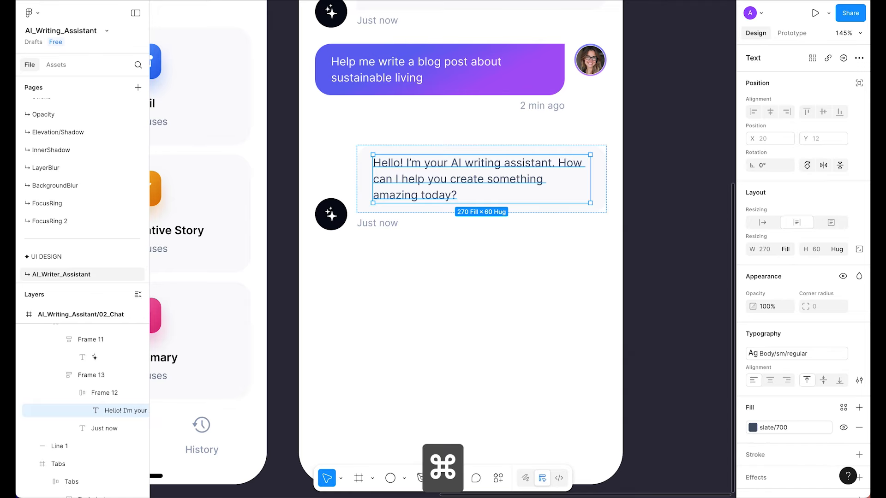
{"action": "key", "text": "ctrl+c"}
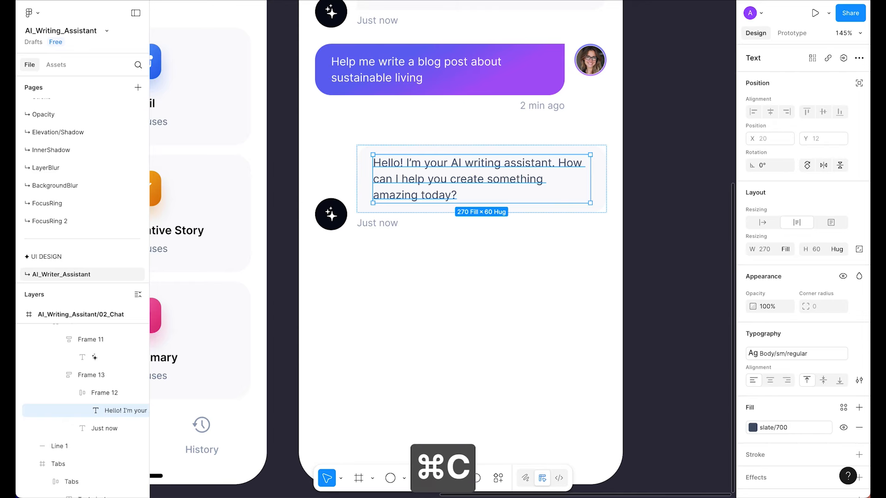
{"action": "double_click", "coordinate": [433, 178]}
{"action": "right_click", "coordinate": [434, 178]}
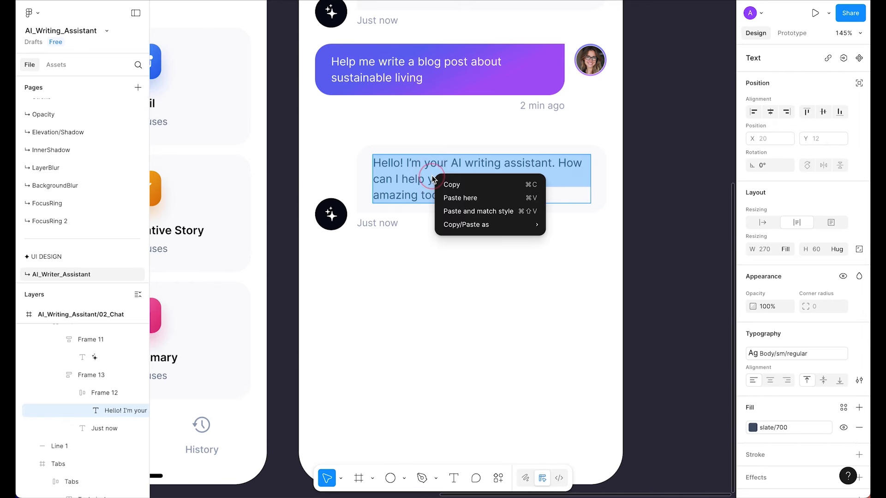
{"action": "mouse_move", "coordinate": [480, 226]}
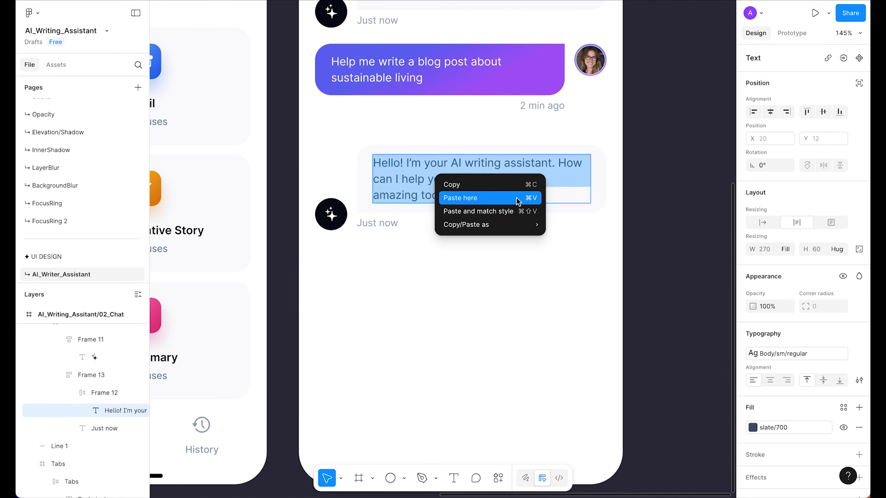
{"action": "left_click", "coordinate": [485, 210]}
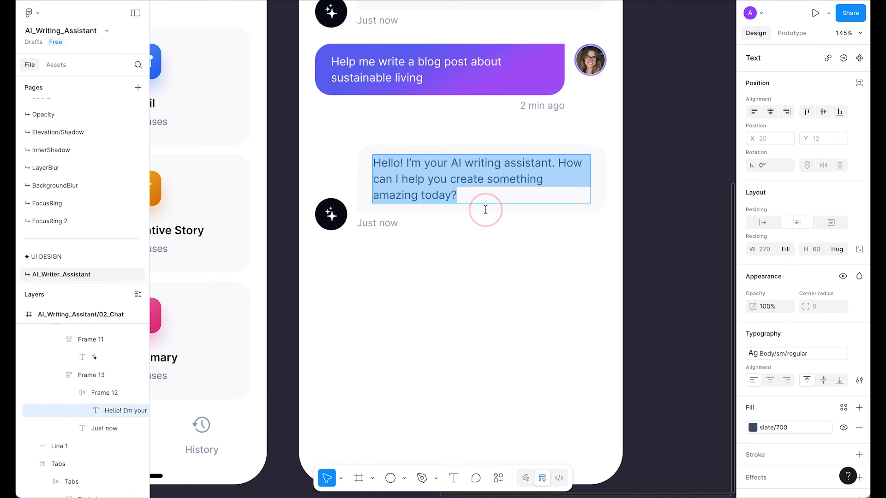
{"action": "left_click", "coordinate": [605, 420]}
{"action": "left_click", "coordinate": [531, 387]}
- Select the frame that stacks all the message rows to check its sizing and auto layout settings
{"action": "scroll", "coordinate": [531, 387], "scroll_direction": "down", "scroll_amount": 3}
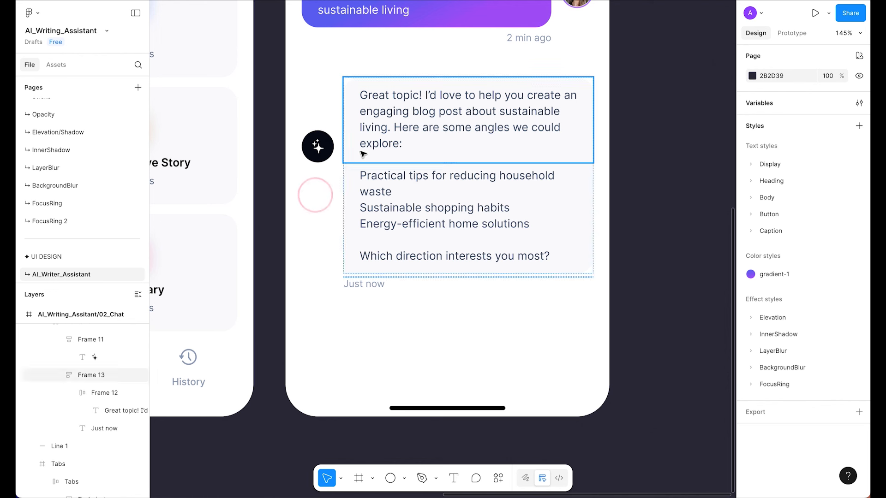
{"action": "left_click", "coordinate": [375, 138]}
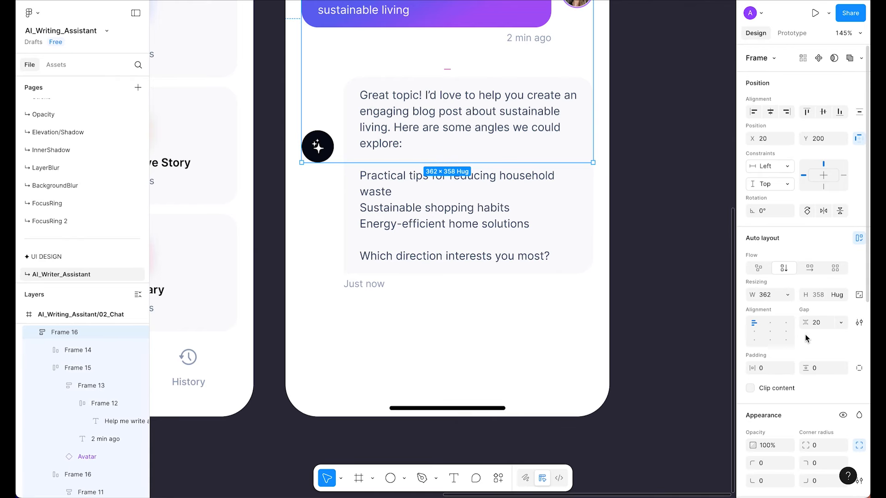
{"action": "scroll", "coordinate": [709, 228], "scroll_direction": "up", "scroll_amount": 2}
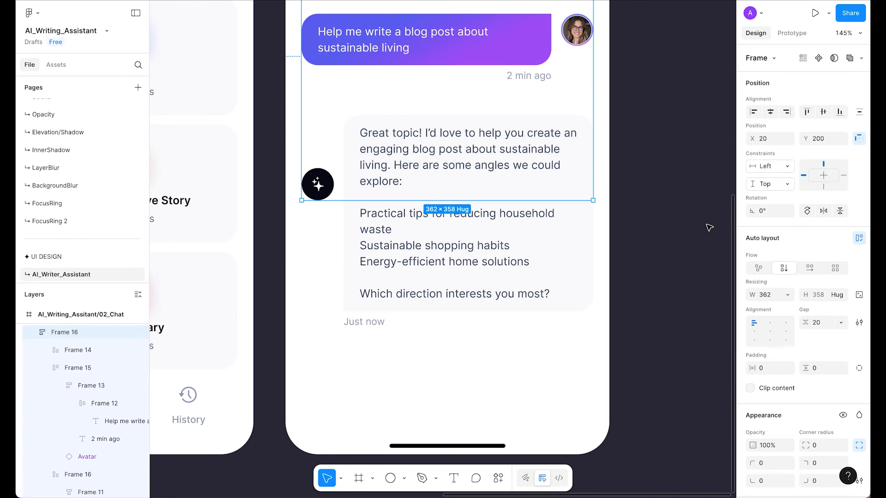
- Try setting the conversation stack's width to hug its contents, and undo the change
{"action": "left_click", "coordinate": [696, 228]}
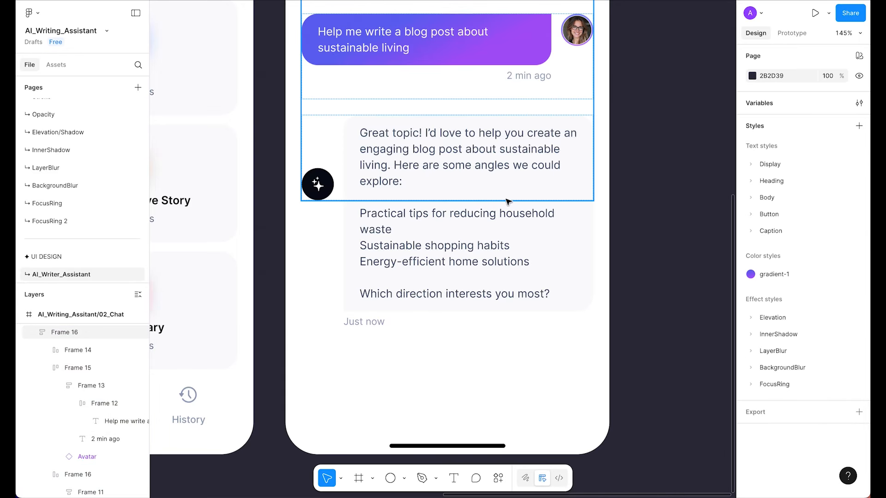
{"action": "left_click", "coordinate": [459, 152]}
{"action": "scroll", "coordinate": [439, 203], "scroll_direction": "up", "scroll_amount": 5}
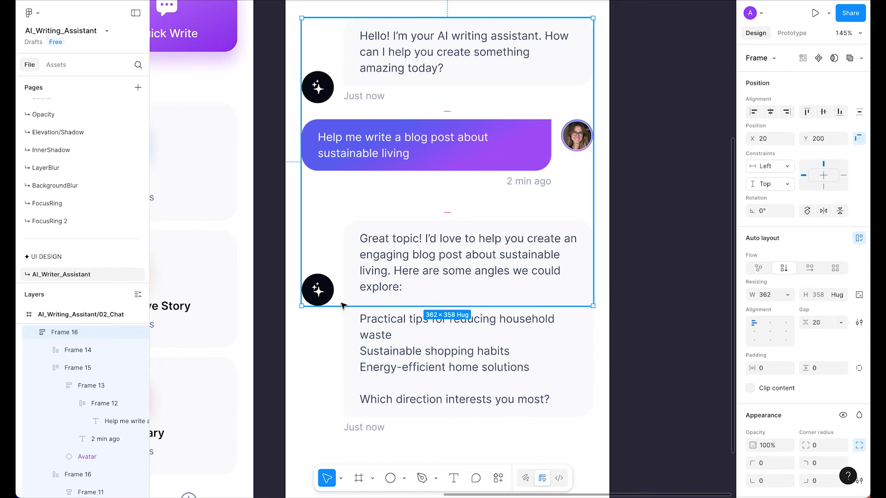
{"action": "left_click", "coordinate": [788, 296]}
{"action": "left_click", "coordinate": [770, 310]}
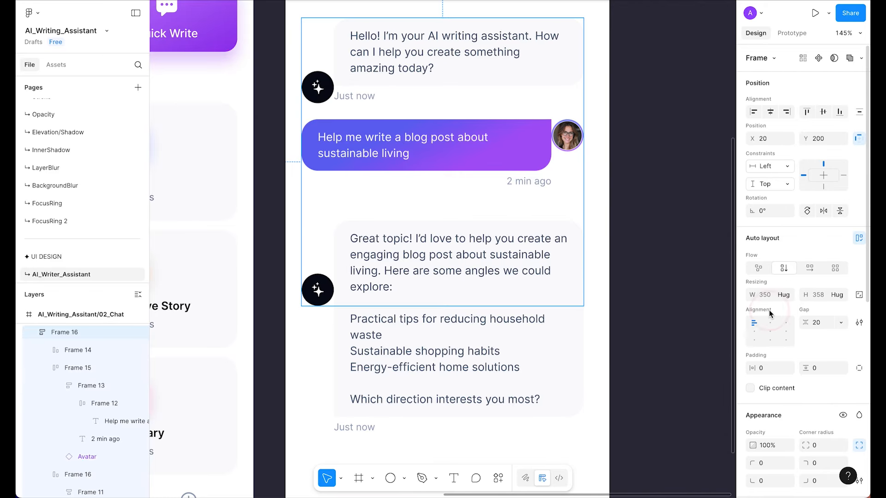
{"action": "key", "text": "super+z"}
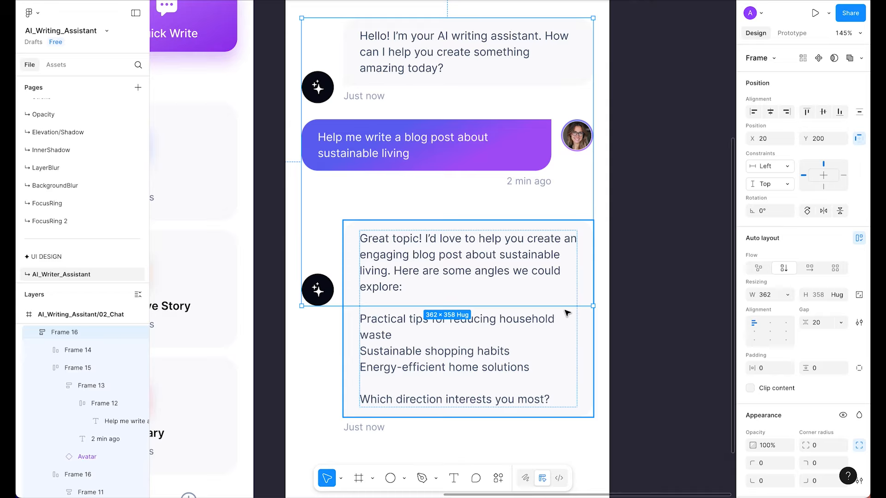
- Check the long reply bubble's sizing and reapply hug-contents height to the whole conversation stack
{"action": "left_click", "coordinate": [539, 333]}
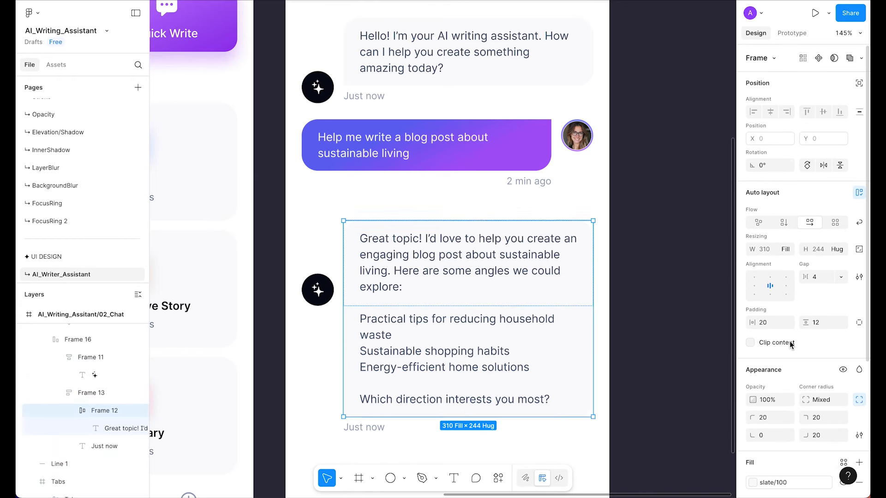
{"action": "left_click", "coordinate": [682, 239]}
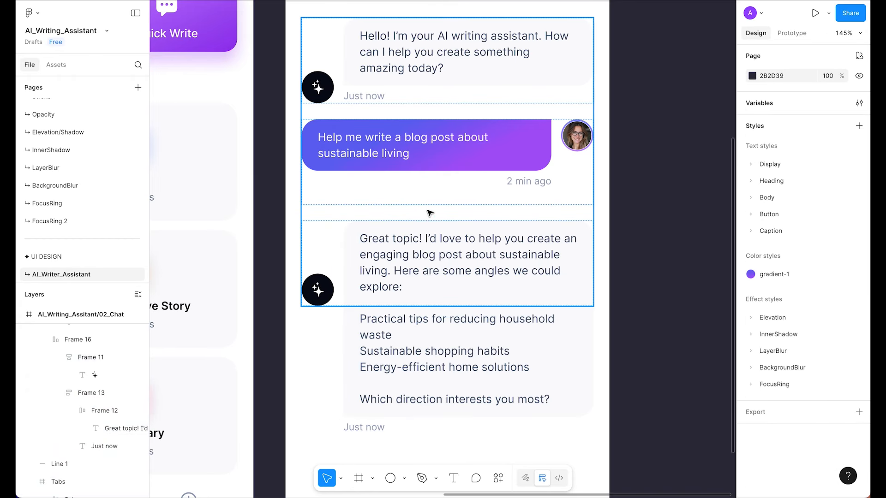
{"action": "left_click", "coordinate": [427, 212]}
{"action": "left_click", "coordinate": [844, 295]}
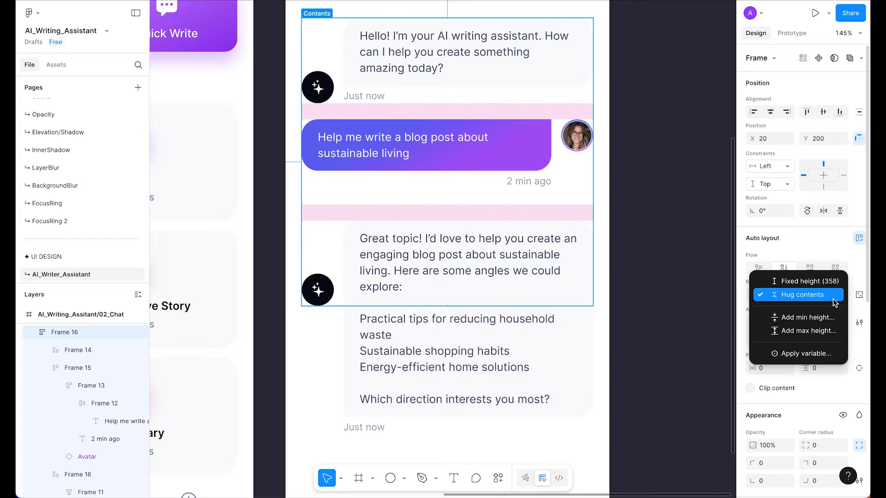
{"action": "left_click", "coordinate": [834, 300]}
{"action": "left_click", "coordinate": [669, 245]}
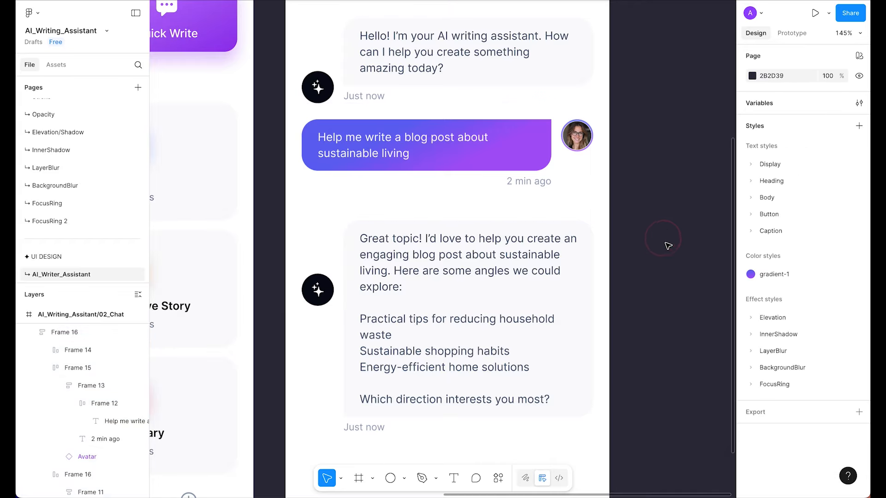
- Ungroup the conversation stack into its three separate message rows
{"action": "left_click", "coordinate": [407, 149]}
{"action": "scroll", "coordinate": [455, 189], "scroll_direction": "down", "scroll_amount": 3}
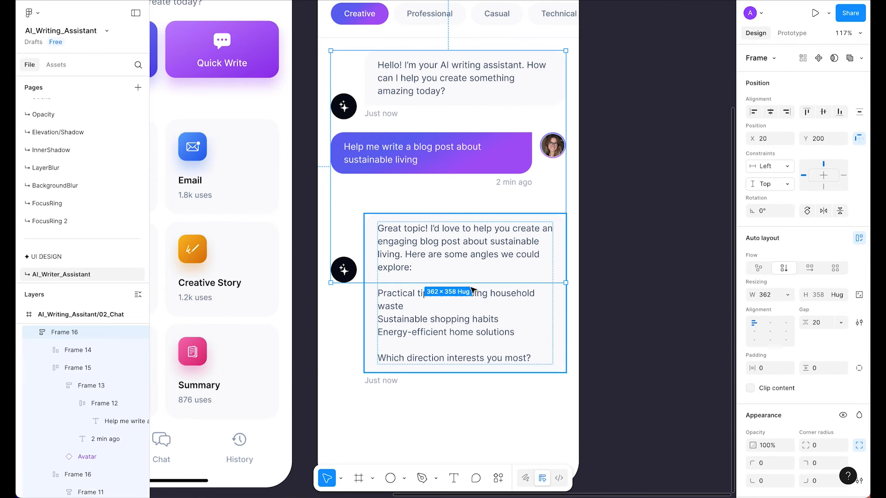
{"action": "key", "text": "shift+super+g"}
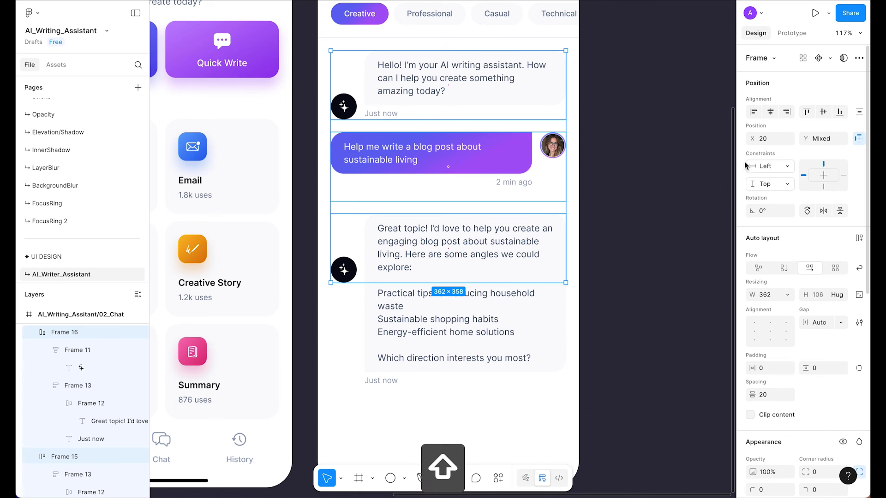
{"action": "left_click", "coordinate": [696, 172]}
- Reapply hug-contents height to the "Great topic!" reply row and inspect the sizing of its bubble and text
{"action": "left_click", "coordinate": [356, 276]}
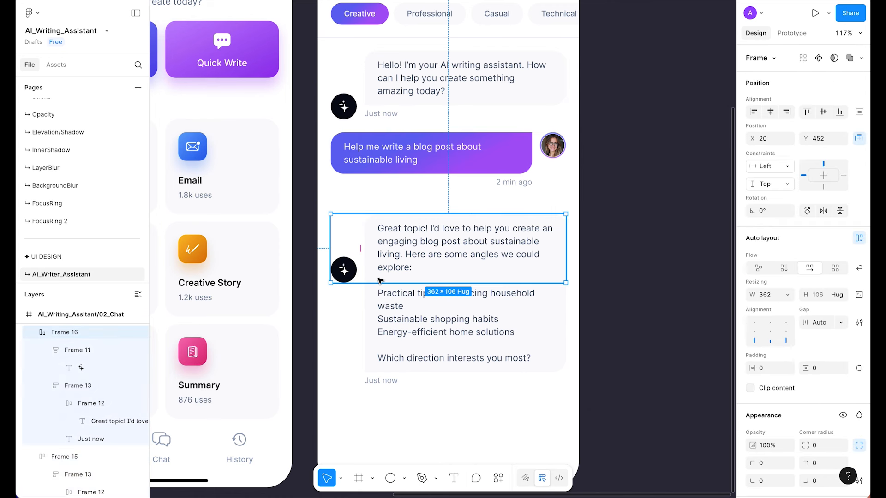
{"action": "left_click", "coordinate": [840, 297]}
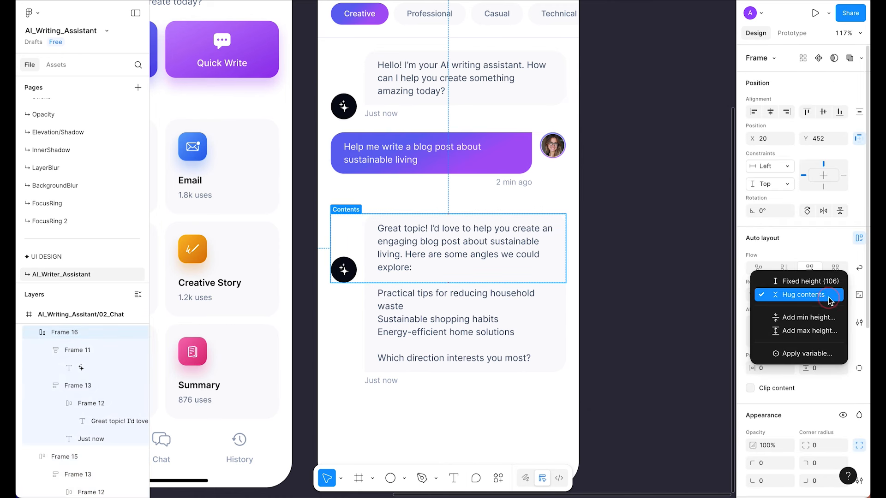
{"action": "left_click", "coordinate": [829, 298]}
{"action": "left_click", "coordinate": [471, 317]}
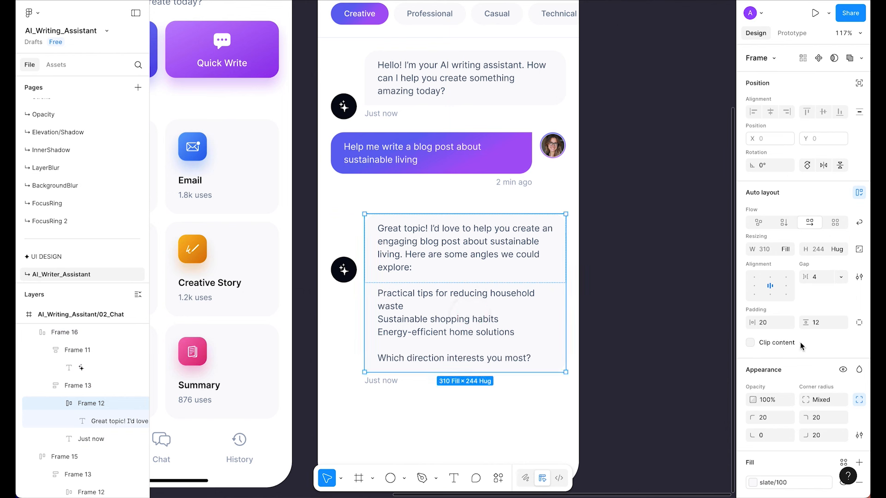
{"action": "left_click", "coordinate": [436, 320]}
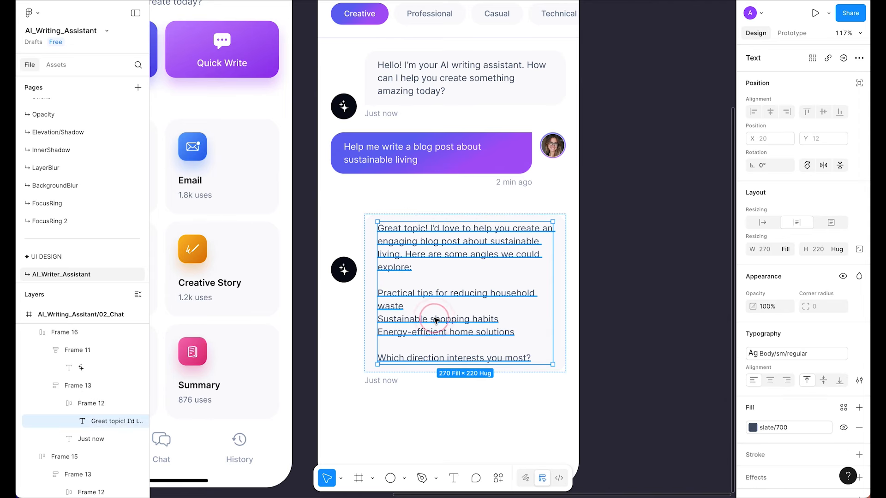
{"action": "left_click", "coordinate": [671, 318]}
- Try stretching the "Great topic!" reply row to about 167 px high, and undo it
{"action": "left_click", "coordinate": [521, 280]}
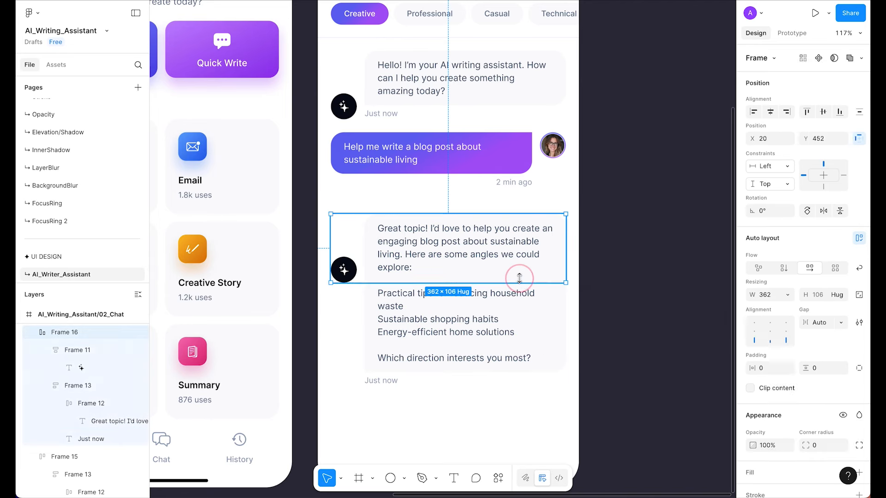
{"action": "left_click_drag", "start_coordinate": [464, 283], "coordinate": [469, 319]}
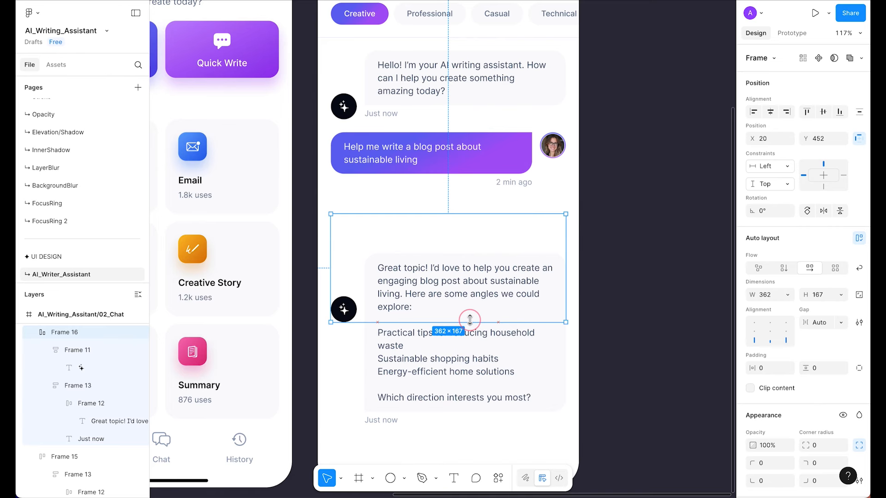
{"action": "key", "text": "super+z"}
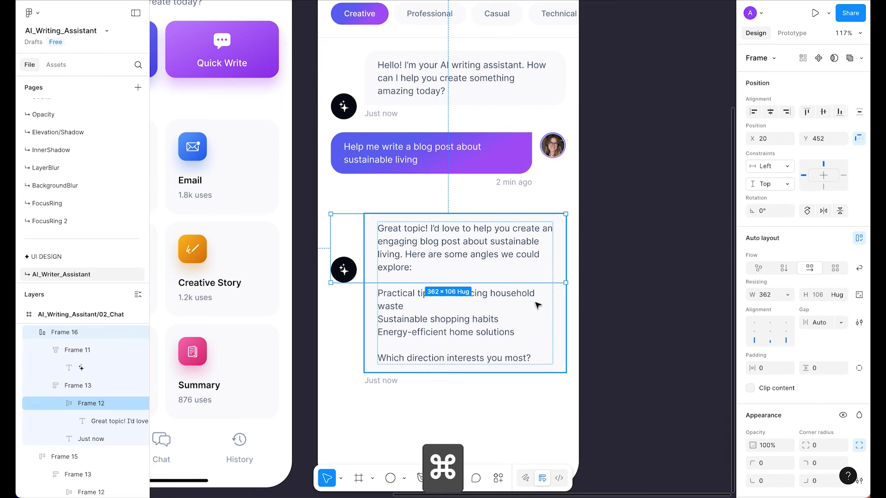
- Align the reply row's contents to its top edge and reapply hug-contents height
{"action": "left_click", "coordinate": [774, 324]}
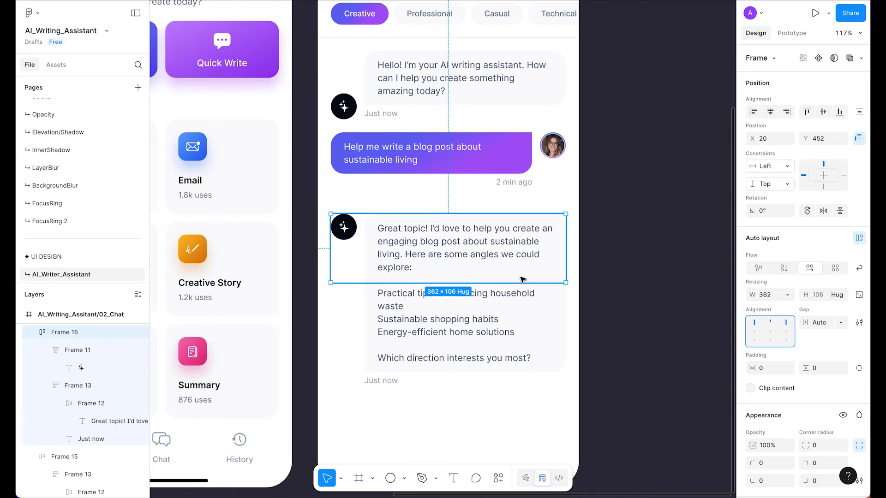
{"action": "left_click", "coordinate": [841, 296]}
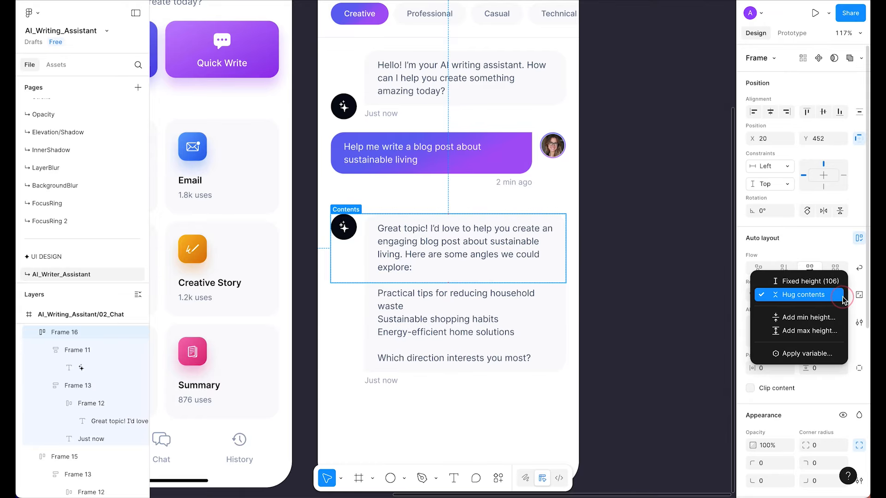
{"action": "left_click", "coordinate": [817, 299]}
{"action": "left_click", "coordinate": [663, 261]}
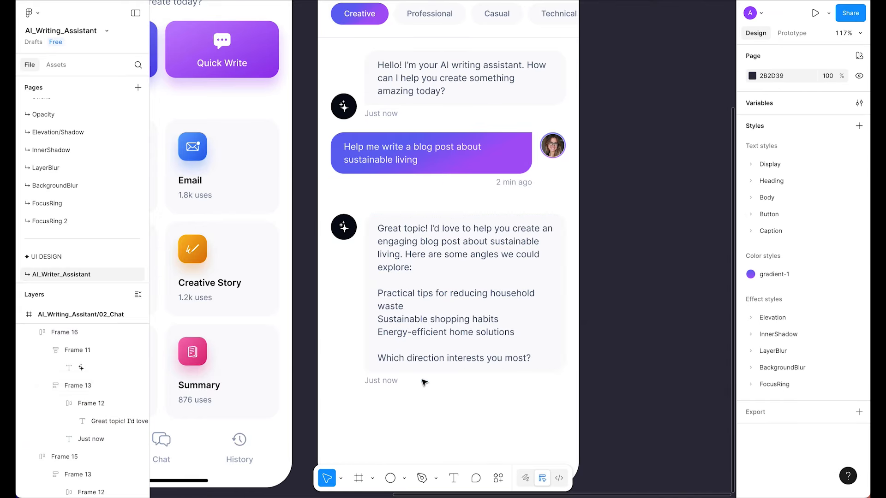
- Set the height of the frame holding the long reply bubble and its timestamp to hug contents
{"action": "left_click", "coordinate": [442, 347]}
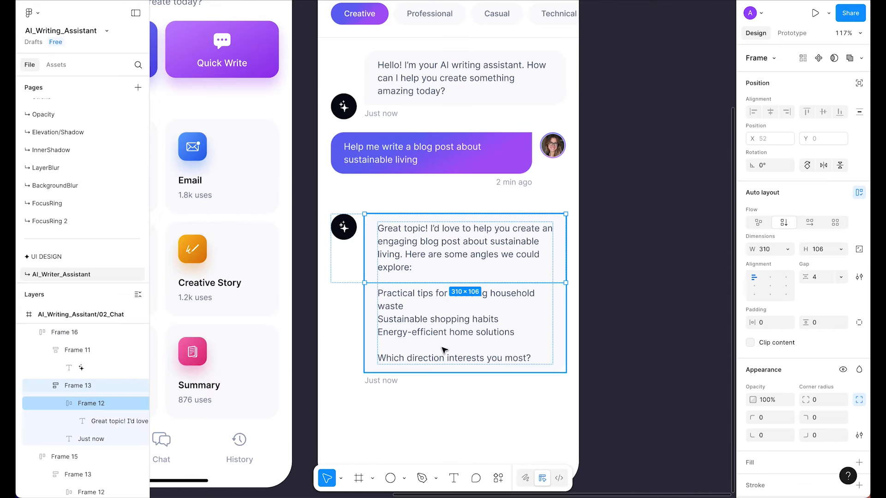
{"action": "left_click", "coordinate": [840, 253]}
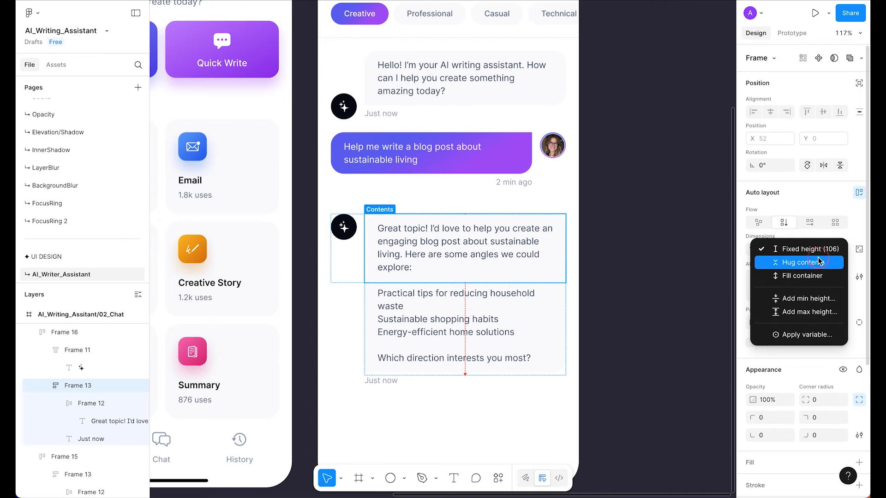
{"action": "left_click", "coordinate": [790, 260]}
{"action": "left_click", "coordinate": [681, 295]}
- Align the contents of the "Great topic!" reply row to its bottom edge
{"action": "left_click", "coordinate": [420, 272]}
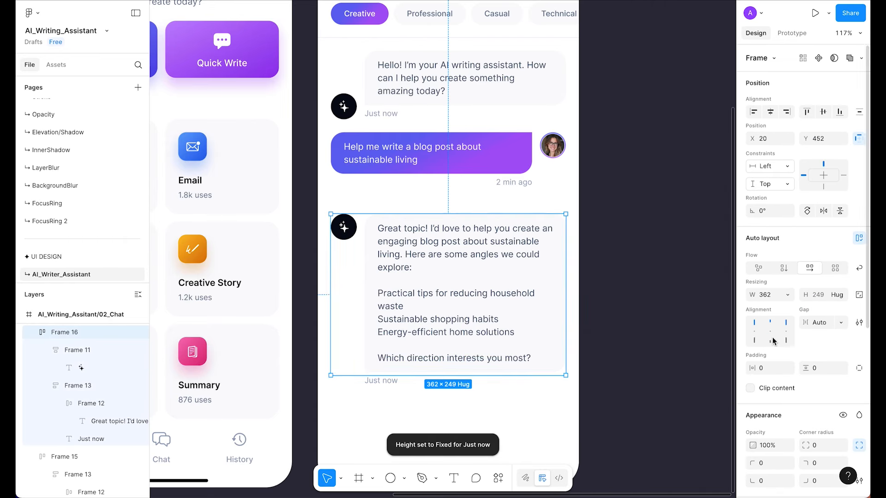
{"action": "left_click", "coordinate": [774, 341]}
{"action": "left_click", "coordinate": [407, 397]}
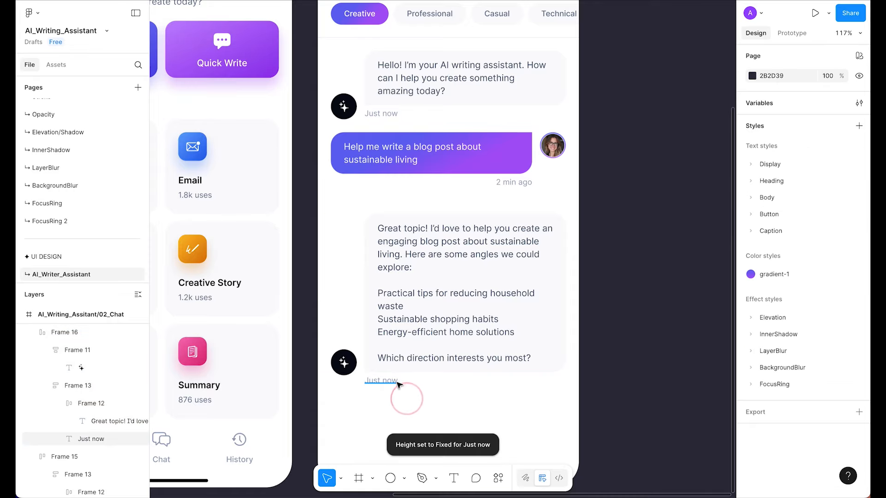
- Set the height of the "Just now" timestamp text below the long reply to hug contents
{"action": "left_click", "coordinate": [386, 382]}
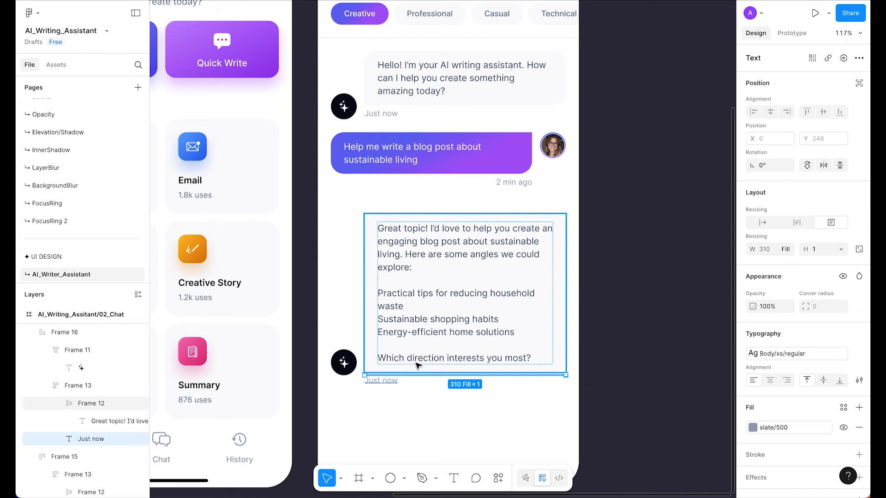
{"action": "left_click", "coordinate": [845, 252]}
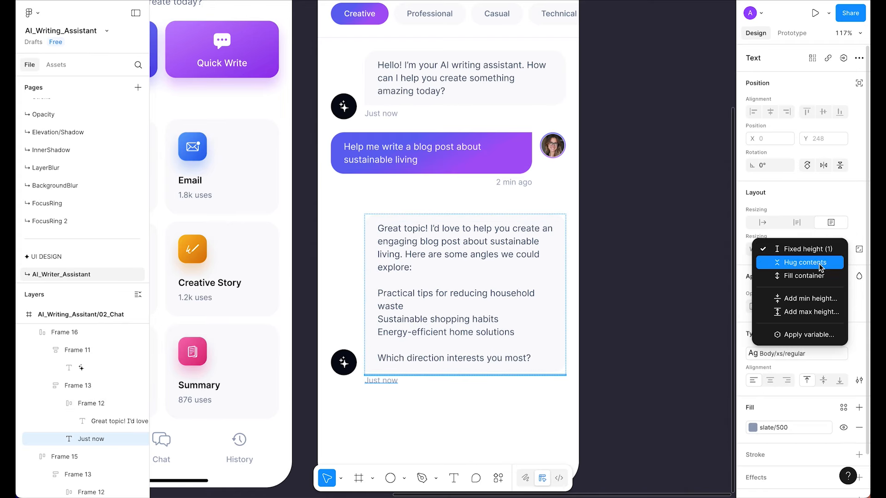
{"action": "left_click", "coordinate": [803, 260]}
{"action": "left_click", "coordinate": [695, 325]}
- Combine the three message rows into one vertical auto layout stack with a 20 px gap
{"action": "left_click", "coordinate": [506, 312]}
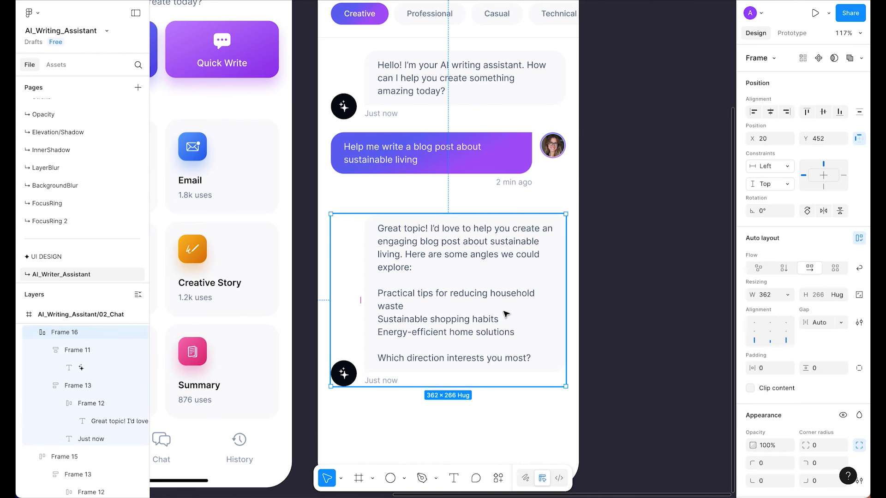
{"action": "scroll", "coordinate": [430, 183], "scroll_direction": "up", "scroll_amount": 1}
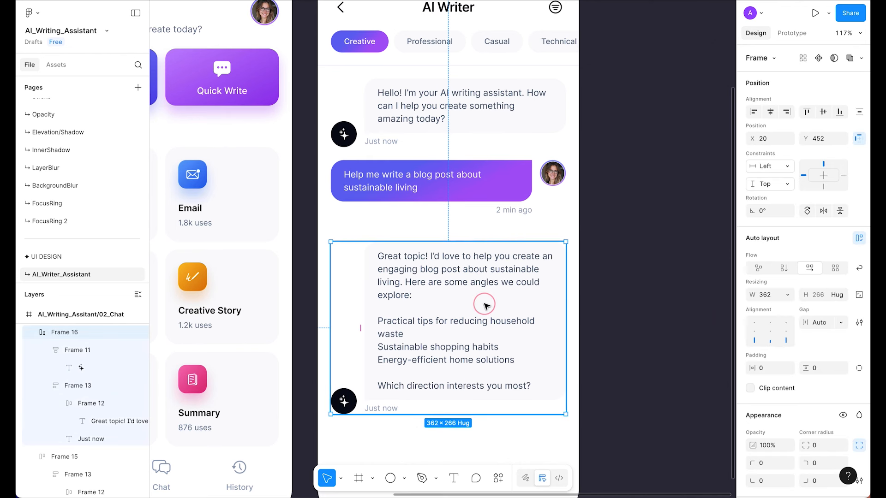
{"action": "left_click", "coordinate": [454, 197], "text": "shift"}
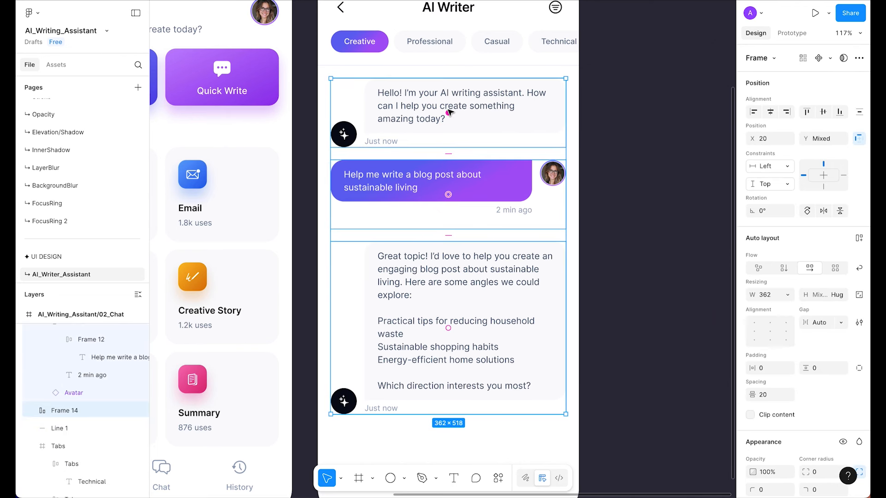
{"action": "key", "text": "shift+a"}
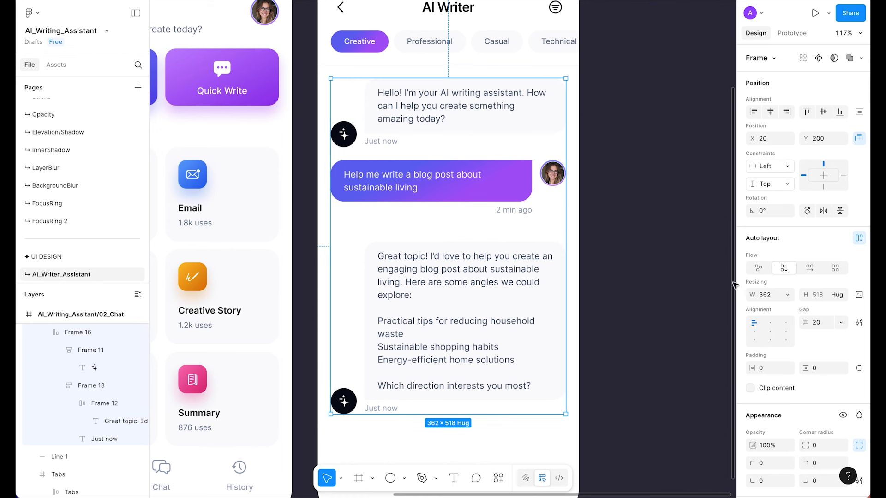
{"action": "left_click", "coordinate": [691, 311]}
- Change the timestamp below the "Great topic!" reply to "1 min ago"
{"action": "scroll", "coordinate": [691, 311], "scroll_direction": "down", "scroll_amount": 3}
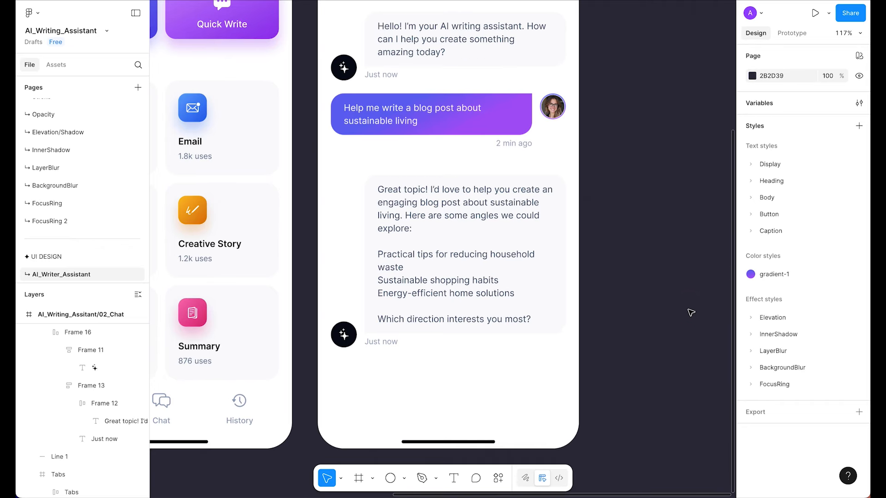
{"action": "left_click", "coordinate": [434, 264]}
{"action": "scroll", "coordinate": [437, 267], "scroll_direction": "down", "scroll_amount": 1}
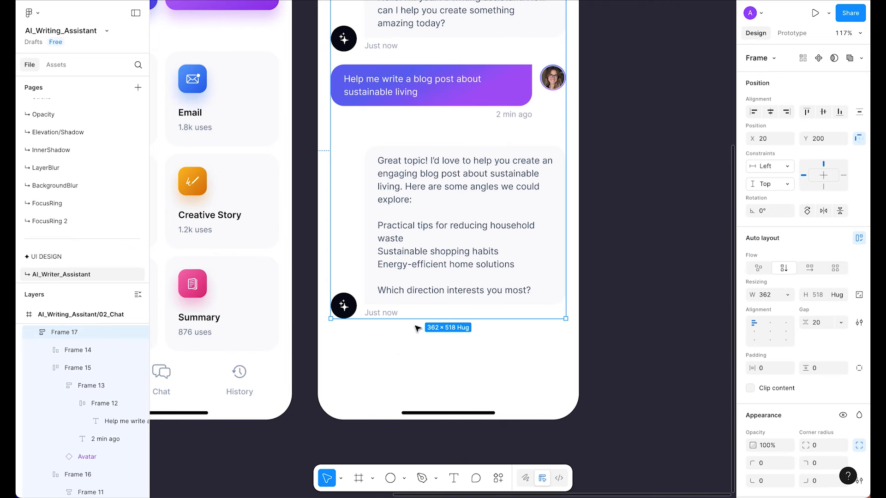
{"action": "left_click", "coordinate": [396, 356]}
{"action": "left_click", "coordinate": [457, 320]}
{"action": "left_click", "coordinate": [429, 344]}
{"action": "left_click", "coordinate": [389, 317], "text": "super"}
{"action": "double_click", "coordinate": [389, 316]}
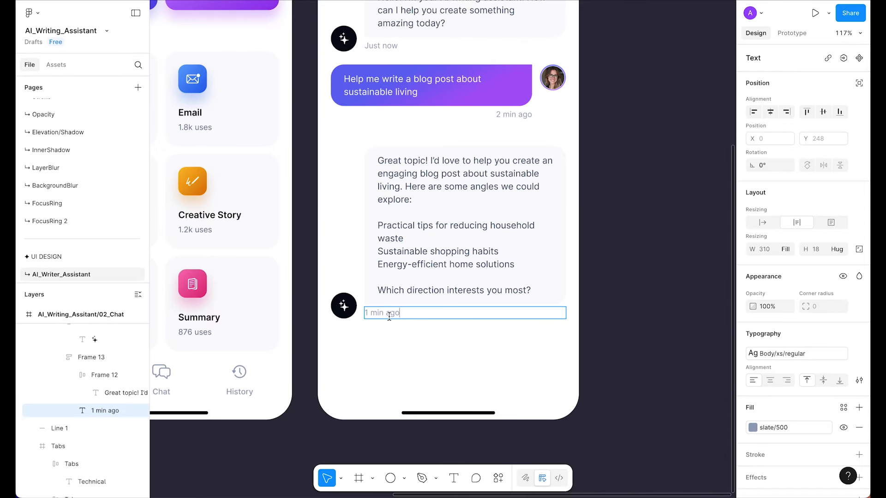
{"action": "left_click", "coordinate": [688, 152]}
{"action": "scroll", "coordinate": [688, 157], "scroll_direction": "up", "scroll_amount": 3}
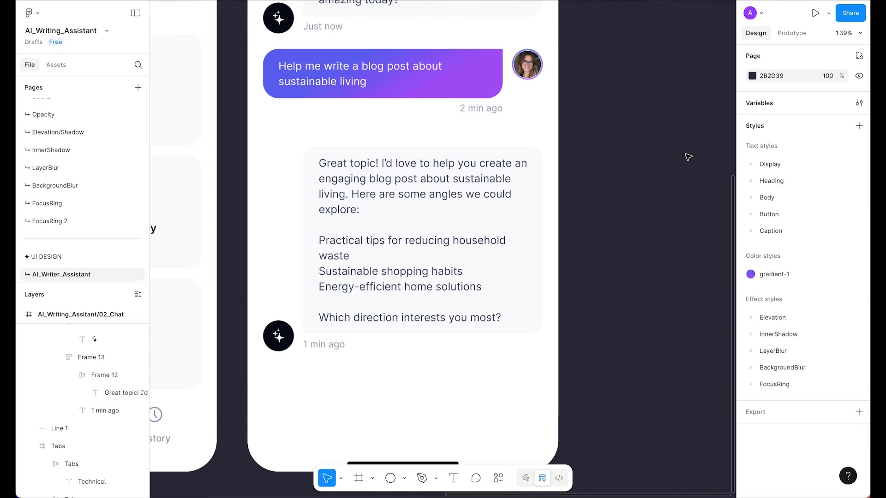
{"action": "scroll", "coordinate": [689, 157], "scroll_direction": "down", "scroll_amount": 5}
{"action": "scroll", "coordinate": [686, 162], "scroll_direction": "up", "scroll_amount": 3}
{"action": "scroll", "coordinate": [684, 167], "scroll_direction": "down", "scroll_amount": 4}
{"action": "scroll", "coordinate": [682, 186], "scroll_direction": "up", "scroll_amount": 3}
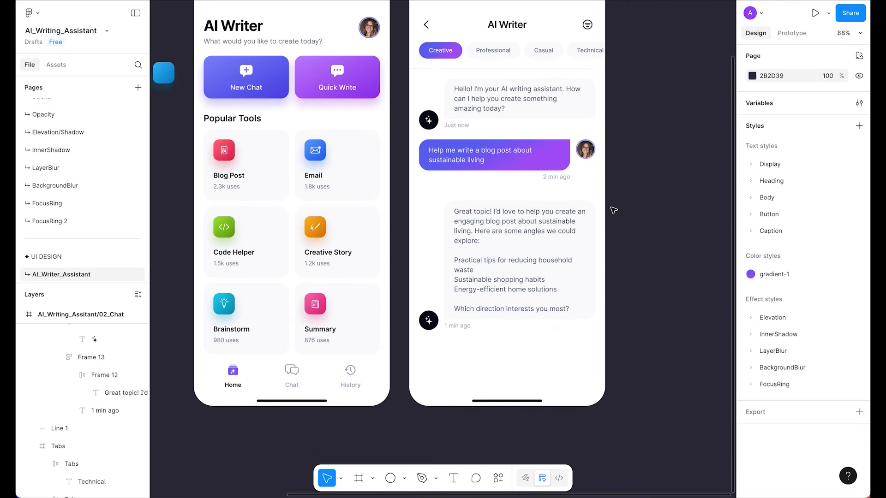
- Check the spacing between the message stack and the divider line beneath the tabs
{"action": "left_click", "coordinate": [476, 168]}
{"action": "key", "text": "alt"}
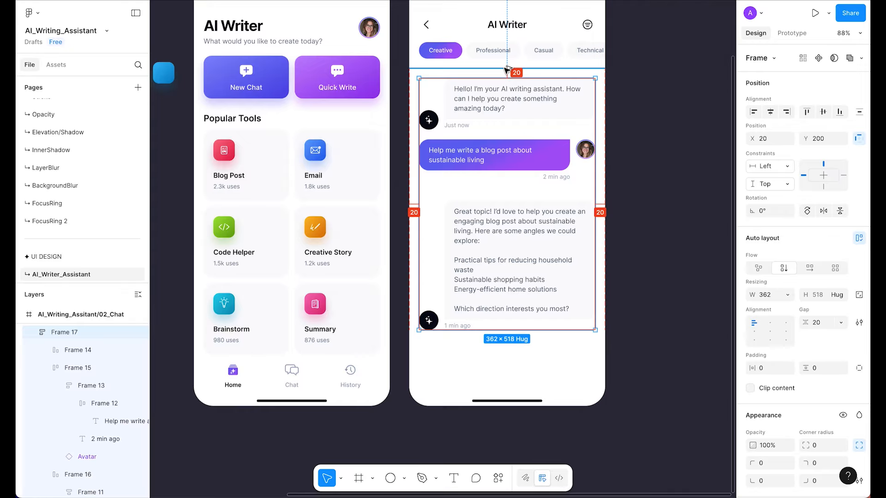
{"action": "left_click", "coordinate": [637, 159]}
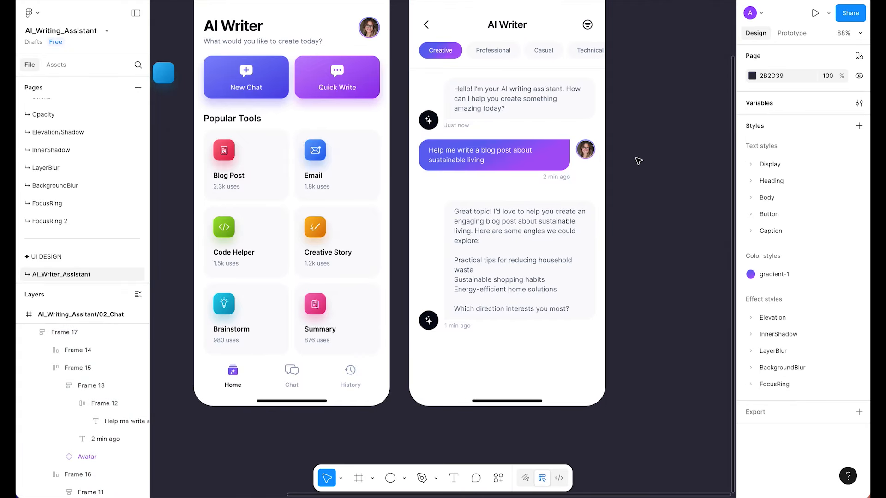
{"action": "left_click", "coordinate": [522, 90]}
{"action": "left_click", "coordinate": [673, 214]}
{"action": "scroll", "coordinate": [673, 214], "scroll_direction": "up", "scroll_amount": 2}
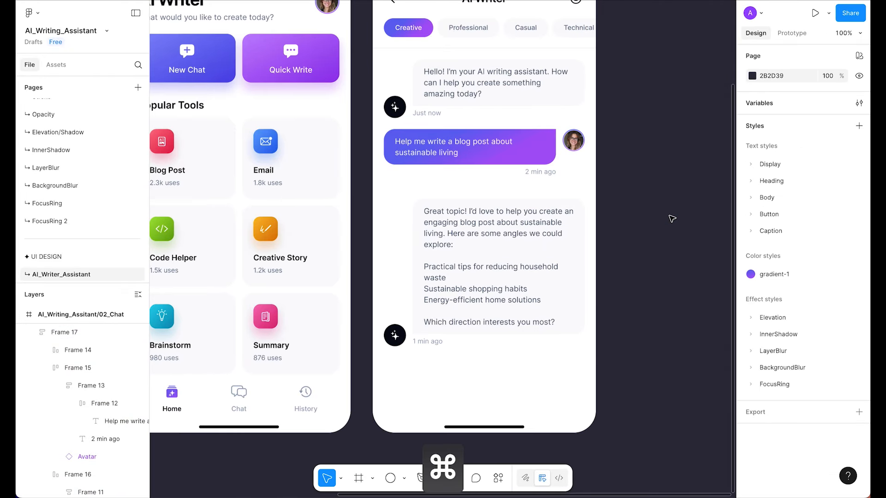
- Save the design file
{"action": "key", "text": "super+s"}
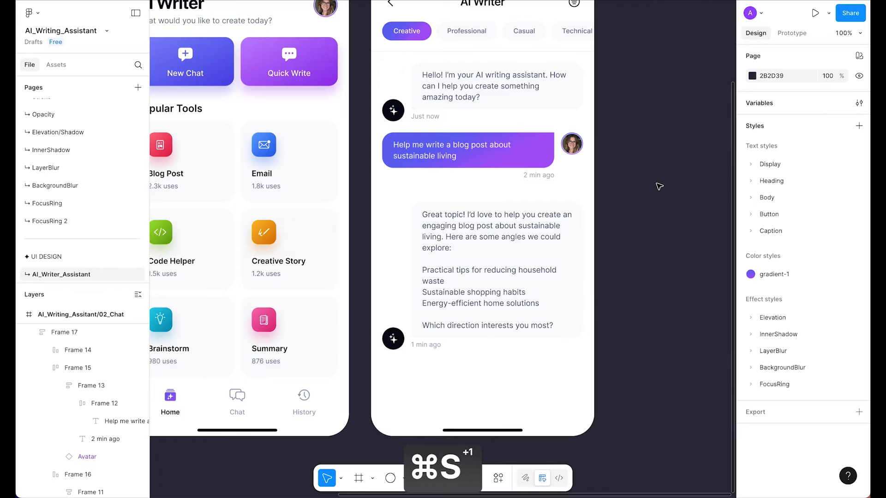
{"action": "scroll", "coordinate": [659, 188], "scroll_direction": "down", "scroll_amount": 1}
{"action": "scroll", "coordinate": [659, 188], "scroll_direction": "up", "scroll_amount": 1}
{"action": "scroll", "coordinate": [659, 189], "scroll_direction": "down", "scroll_amount": 2}
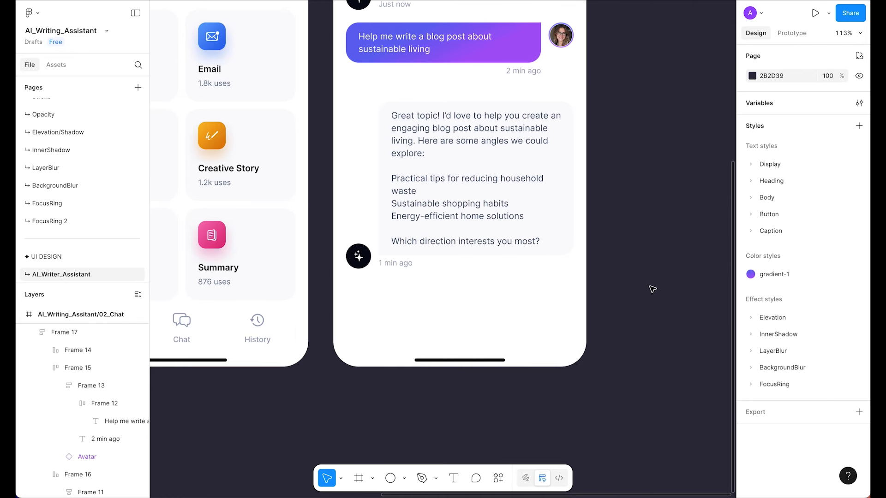
{"action": "scroll", "coordinate": [610, 361], "scroll_direction": "up", "scroll_amount": 1}
{"action": "key", "text": "super+s"}
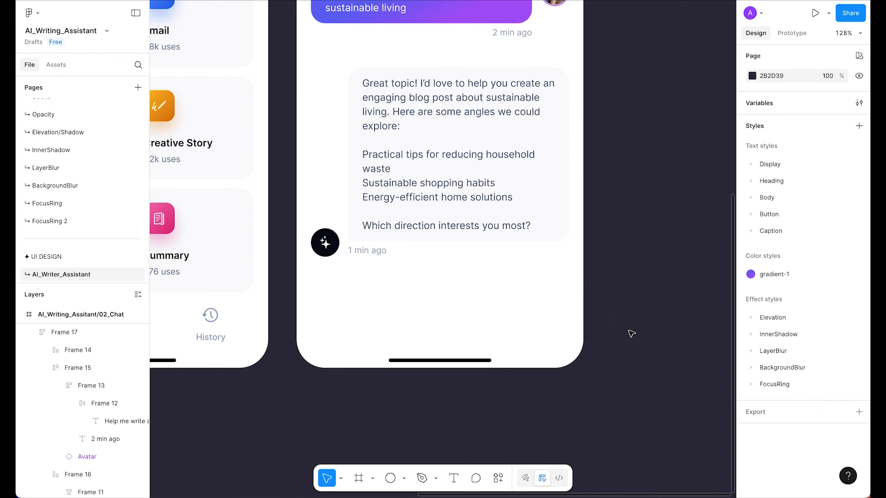
- Duplicate the divider line beneath the category tabs on the chat screen
{"action": "scroll", "coordinate": [635, 286], "scroll_direction": "up", "scroll_amount": 3}
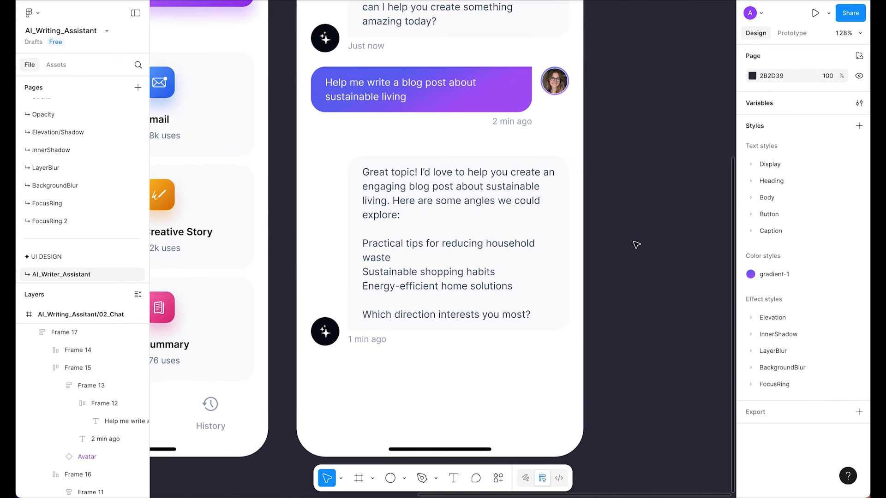
{"action": "scroll", "coordinate": [637, 245], "scroll_direction": "up", "scroll_amount": 3}
{"action": "left_click", "coordinate": [531, 69]}
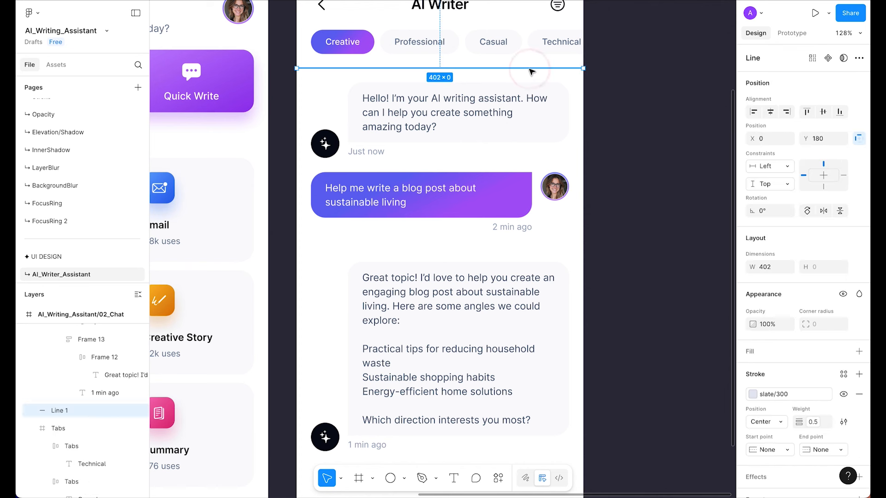
{"action": "key", "text": "super+d"}
{"action": "left_click_drag", "start_coordinate": [530, 73], "coordinate": [542, 339]}
{"action": "scroll", "coordinate": [543, 340], "scroll_direction": "down", "scroll_amount": 5}
{"action": "key", "text": "super+z"}
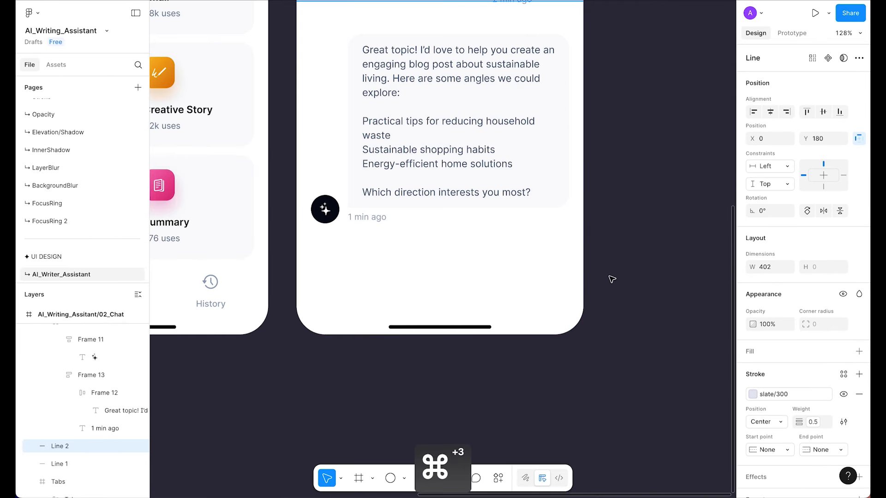
- Move the duplicated divider line down to about Y 779, below the last message and above the home indicator
{"action": "scroll", "coordinate": [623, 252], "scroll_direction": "up", "scroll_amount": 10}
{"action": "scroll", "coordinate": [619, 169], "scroll_direction": "down", "scroll_amount": 5}
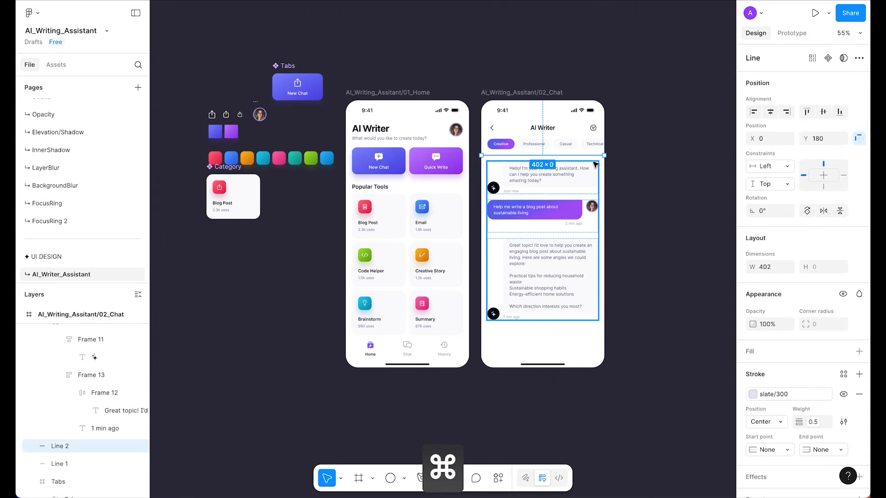
{"action": "left_click_drag", "start_coordinate": [590, 158], "coordinate": [590, 342]}
{"action": "scroll", "coordinate": [590, 343], "scroll_direction": "up", "scroll_amount": 5}
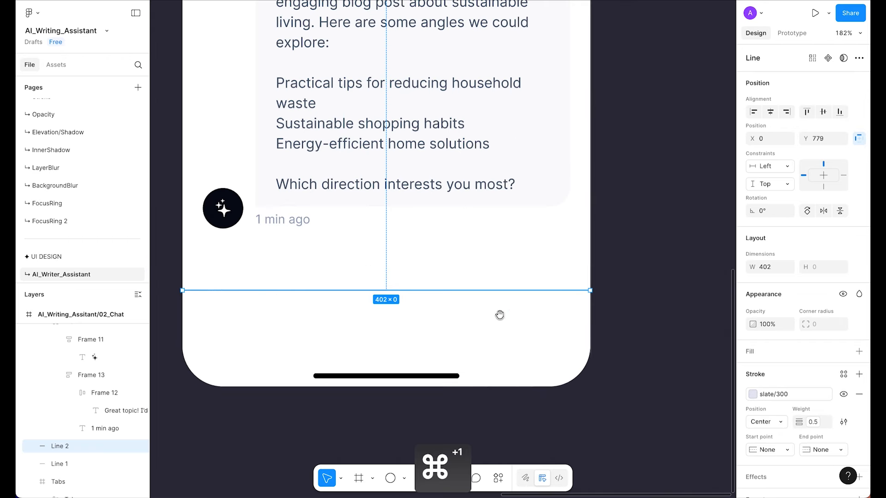
{"action": "key", "text": "shift"}
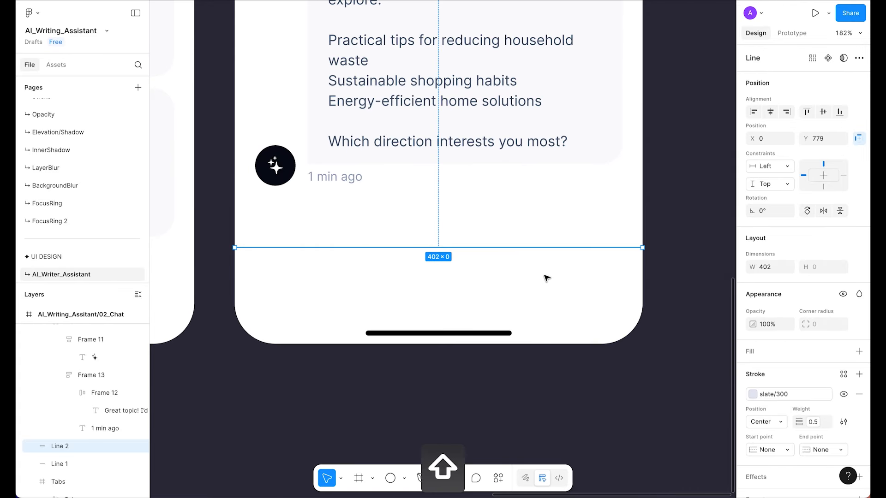
{"action": "left_click", "coordinate": [626, 379]}
{"action": "scroll", "coordinate": [558, 320], "scroll_direction": "down", "scroll_amount": 2}
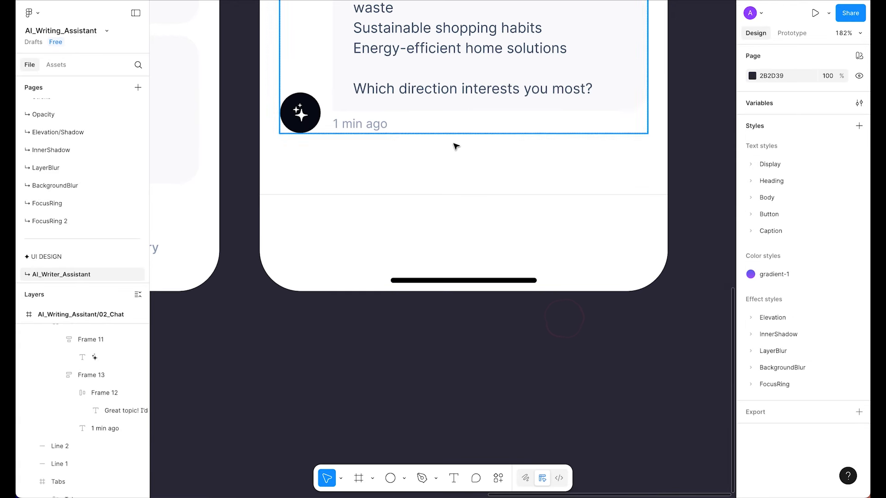
- Fine-tune the lower divider's vertical position to Y 778, checking its distance to the message stack
{"action": "mouse_move", "coordinate": [466, 195]}
{"action": "left_mouse_down"}
{"action": "mouse_move", "coordinate": [461, 220]}
{"action": "mouse_move", "coordinate": [459, 196]}
{"action": "left_mouse_up"}
{"action": "key", "text": "shift"}
{"action": "key", "text": "alt"}
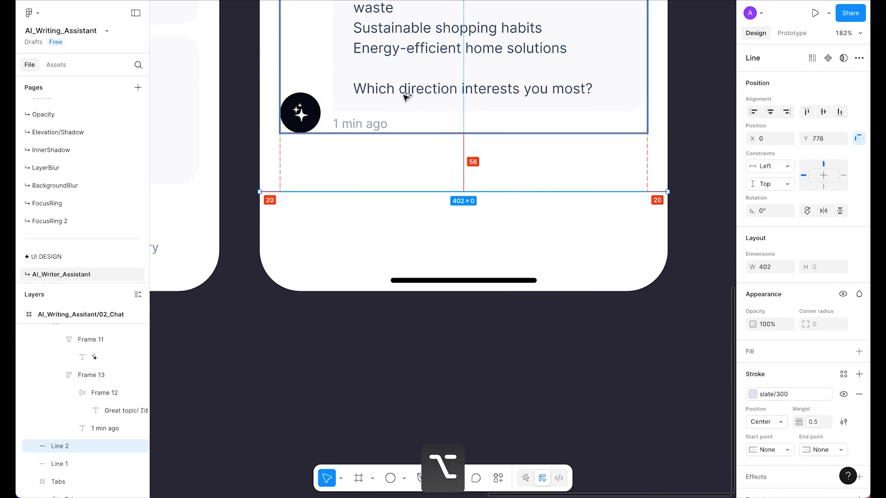
{"action": "key", "text": "alt+Down"}
{"action": "key", "text": "alt+Down"}
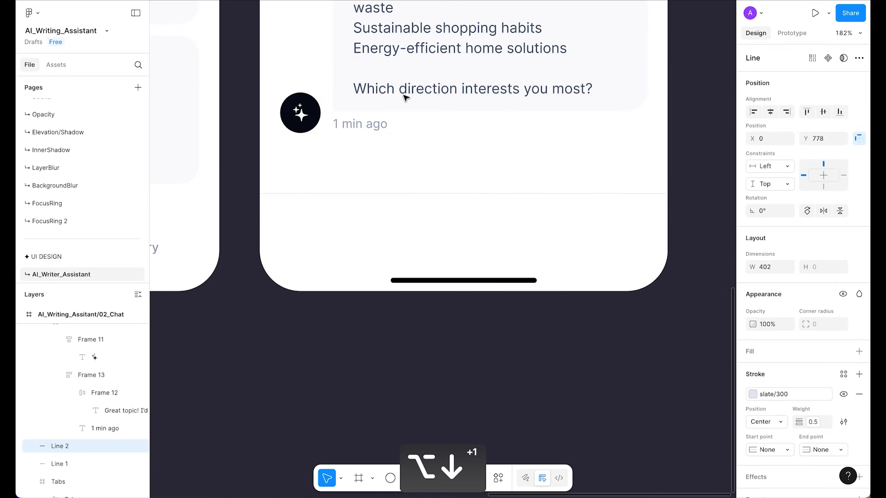
{"action": "left_click", "coordinate": [491, 329]}
- Copy the smallest white share icon from beside the components and paste it into the chat screen's lower area
{"action": "scroll", "coordinate": [492, 329], "scroll_direction": "up", "scroll_amount": 1}
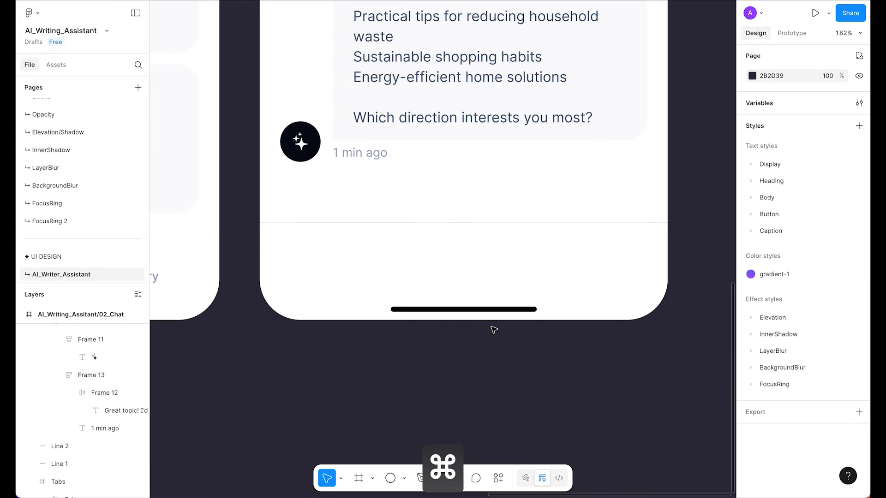
{"action": "scroll", "coordinate": [493, 329], "scroll_direction": "down", "scroll_amount": 10}
{"action": "scroll", "coordinate": [191, 105], "scroll_direction": "up", "scroll_amount": 5}
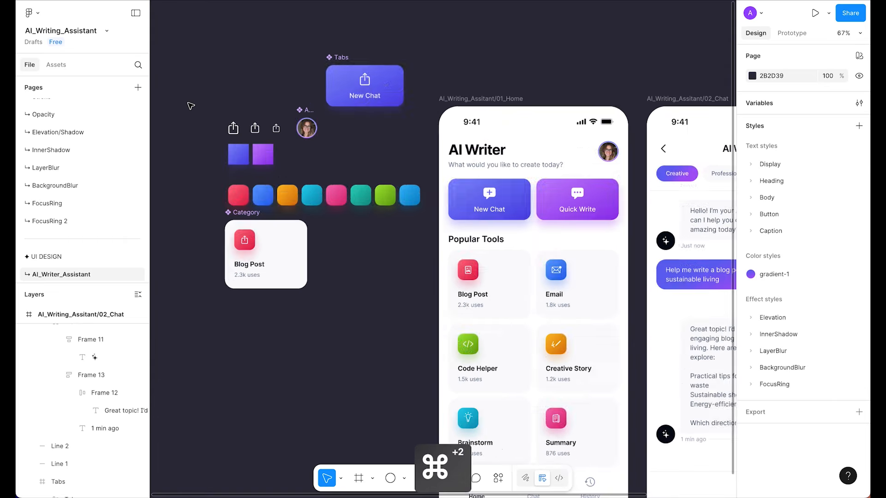
{"action": "left_click", "coordinate": [276, 128]}
{"action": "scroll", "coordinate": [500, 276], "scroll_direction": "down", "scroll_amount": 10}
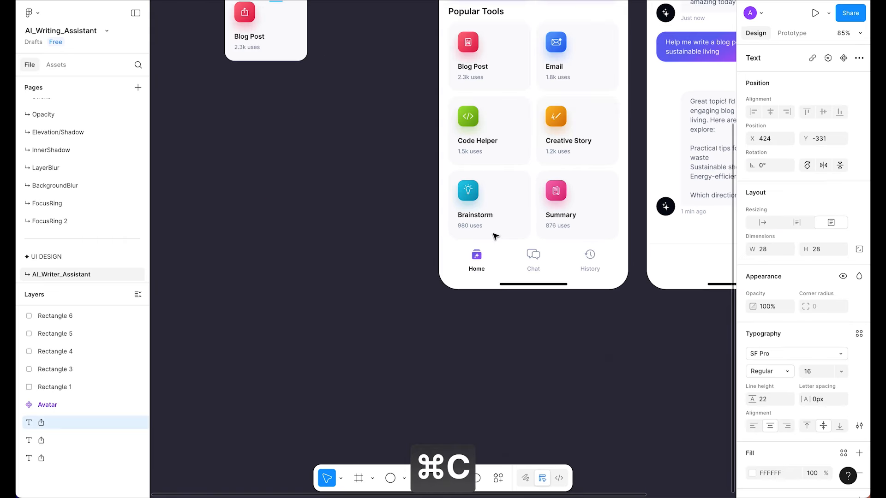
{"action": "scroll", "coordinate": [389, 206], "scroll_direction": "right", "scroll_amount": 8}
{"action": "scroll", "coordinate": [402, 208], "scroll_direction": "up", "scroll_amount": 5, "text": "ctrl"}
{"action": "left_click", "coordinate": [405, 200]}
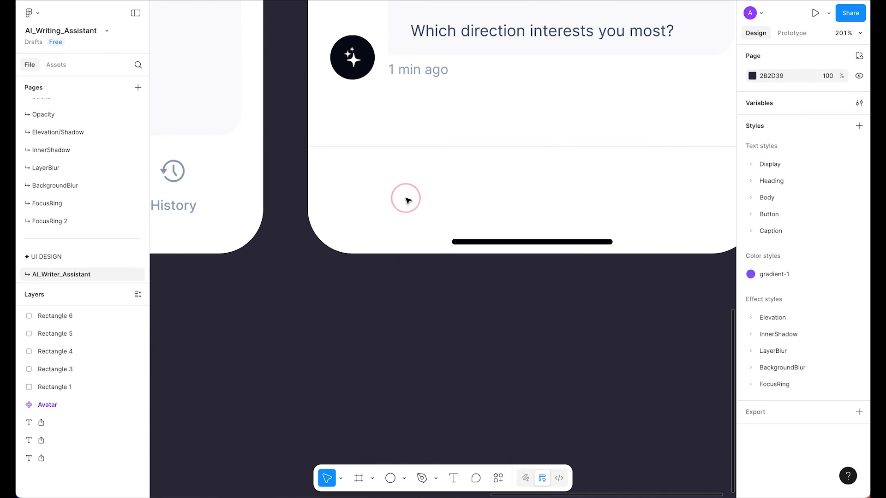
{"action": "left_click", "coordinate": [408, 186], "text": "super"}
{"action": "right_click", "coordinate": [408, 187]}
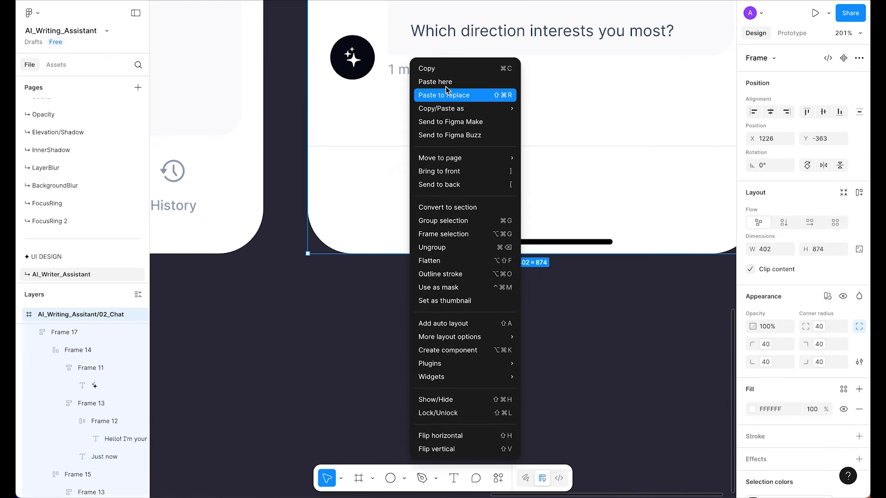
{"action": "left_click", "coordinate": [444, 82]}
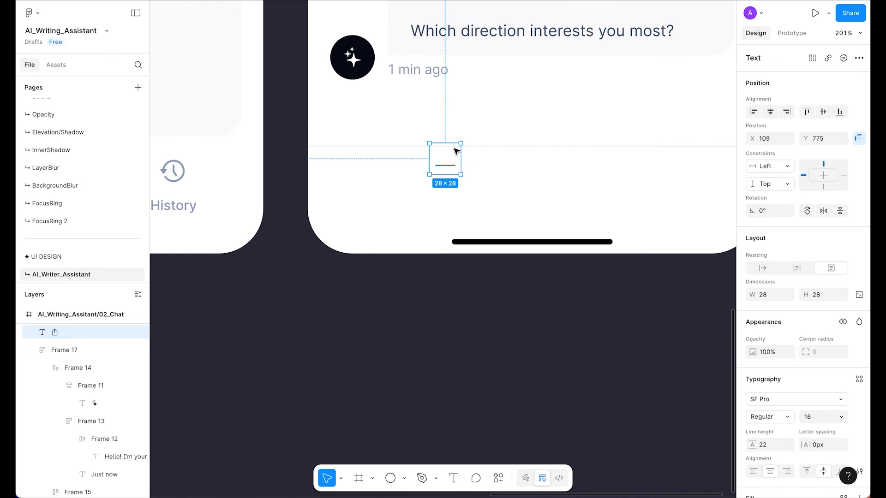
- Place the pasted icon below the lower divider, centred under the AI avatar, and fill it with slate/600 (Base)
{"action": "mouse_move", "coordinate": [423, 178]}
{"action": "left_mouse_down"}
{"action": "mouse_move", "coordinate": [362, 184]}
{"action": "mouse_move", "coordinate": [345, 210]}
{"action": "left_mouse_up"}
{"action": "scroll", "coordinate": [814, 407], "scroll_direction": "down", "scroll_amount": 3}
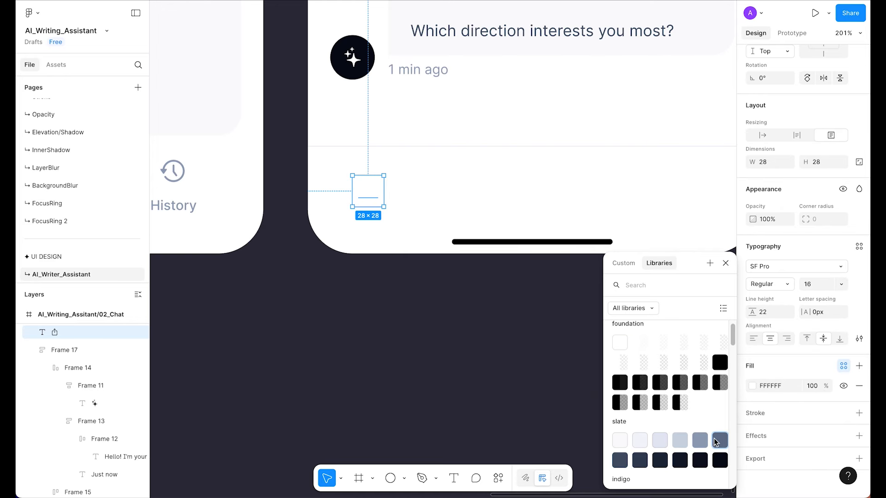
{"action": "left_click", "coordinate": [717, 442]}
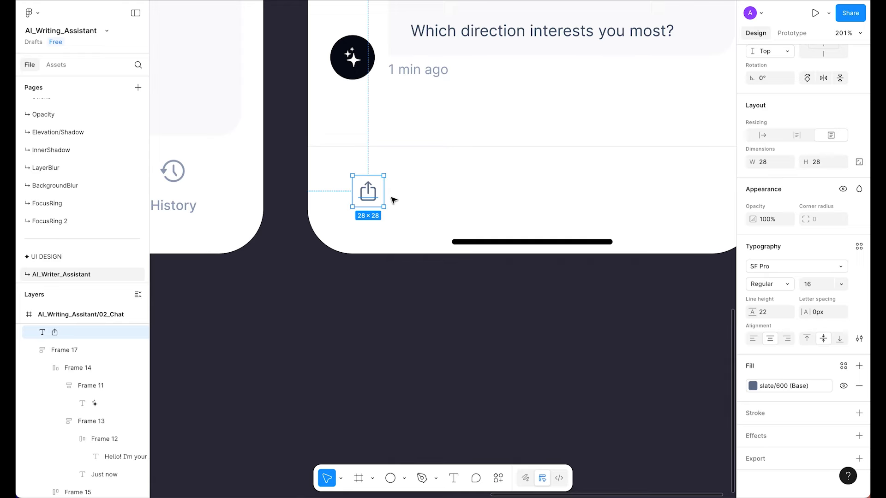
{"action": "mouse_move", "coordinate": [370, 196]}
{"action": "left_mouse_down"}
{"action": "mouse_move", "coordinate": [346, 193]}
{"action": "mouse_move", "coordinate": [353, 196]}
{"action": "left_mouse_up"}
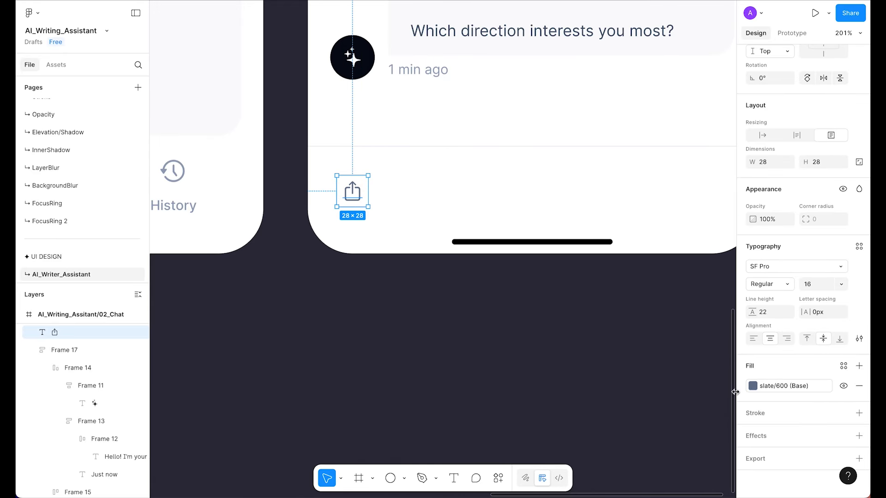
- Change the share icon's fill to a lighter slate colour from the library
{"action": "left_click", "coordinate": [777, 387]}
{"action": "left_click", "coordinate": [701, 420]}
{"action": "left_click", "coordinate": [474, 312]}
{"action": "scroll", "coordinate": [353, 202], "scroll_direction": "down", "scroll_amount": 2}
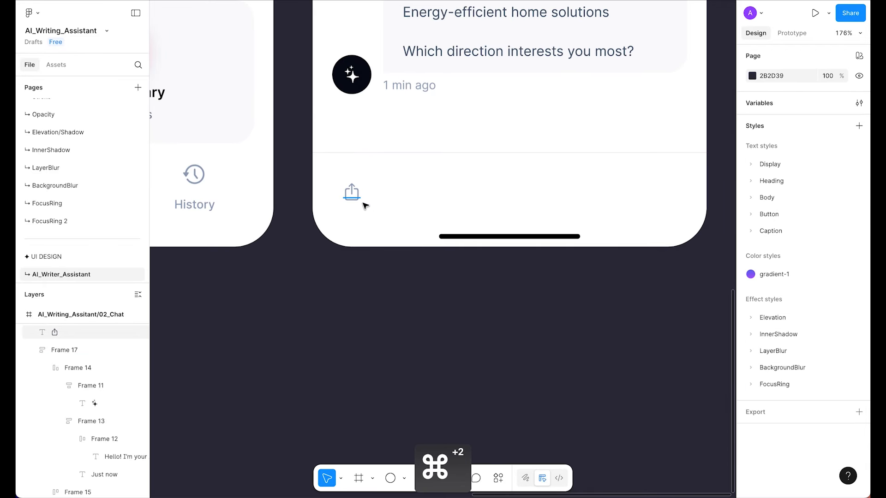
- Switch to SF Symbols and search all symbols for "add"
{"action": "left_click", "coordinate": [447, 473]}
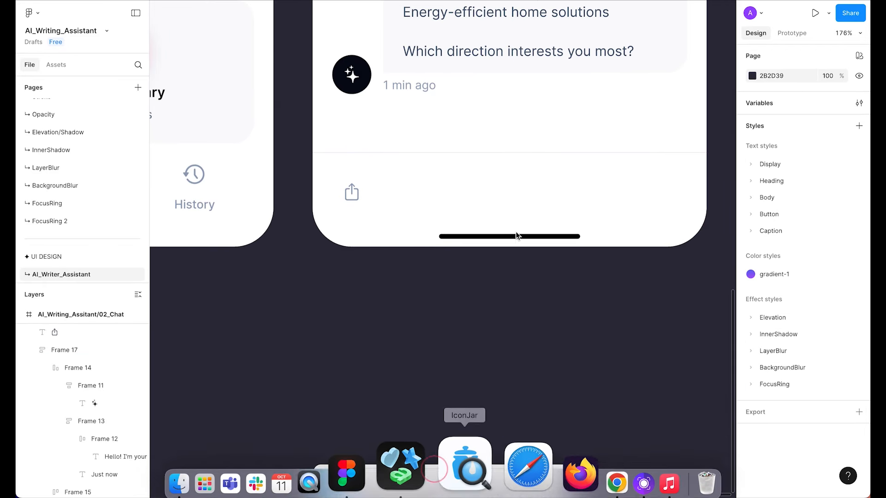
{"action": "left_click", "coordinate": [659, 31]}
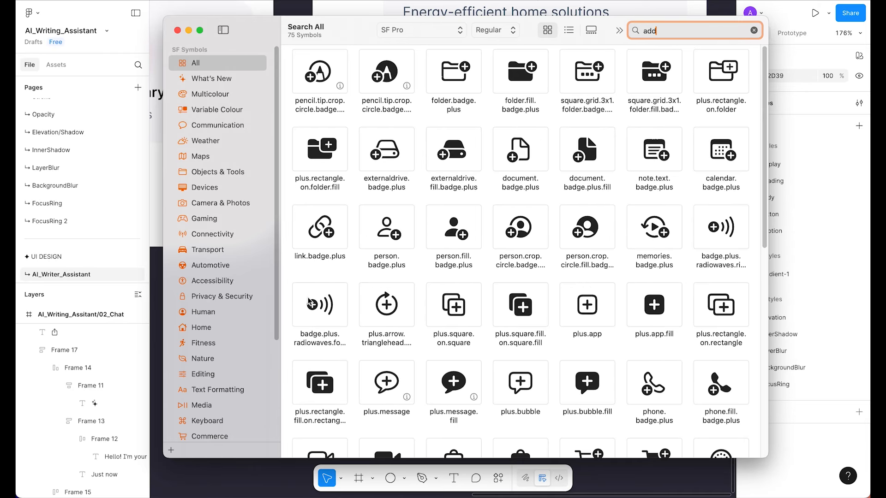
{"action": "scroll", "coordinate": [458, 167], "scroll_direction": "down", "scroll_amount": 10}
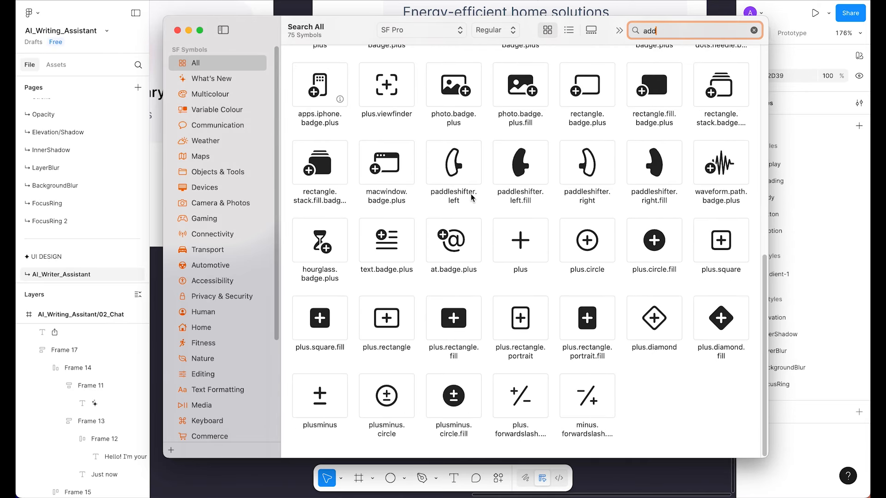
- Copy the plus.circle symbol and return to the chat screen design
{"action": "left_click", "coordinate": [516, 234]}
{"action": "right_click", "coordinate": [524, 247]}
{"action": "left_click", "coordinate": [515, 242]}
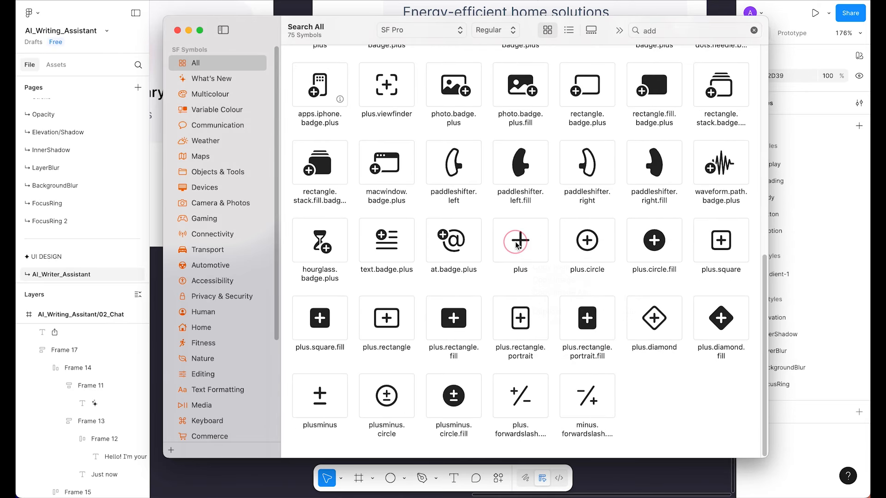
{"action": "left_click", "coordinate": [589, 239]}
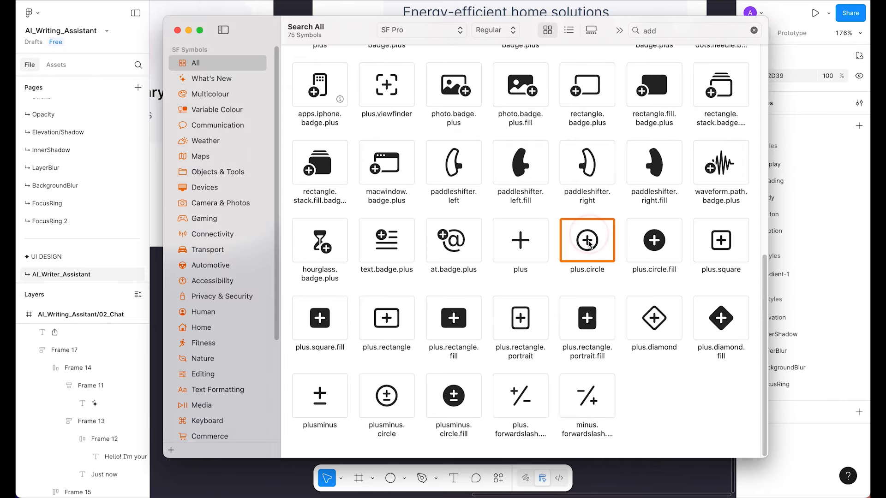
{"action": "right_click", "coordinate": [590, 239]}
{"action": "left_click", "coordinate": [610, 240]}
{"action": "left_click", "coordinate": [680, 474]}
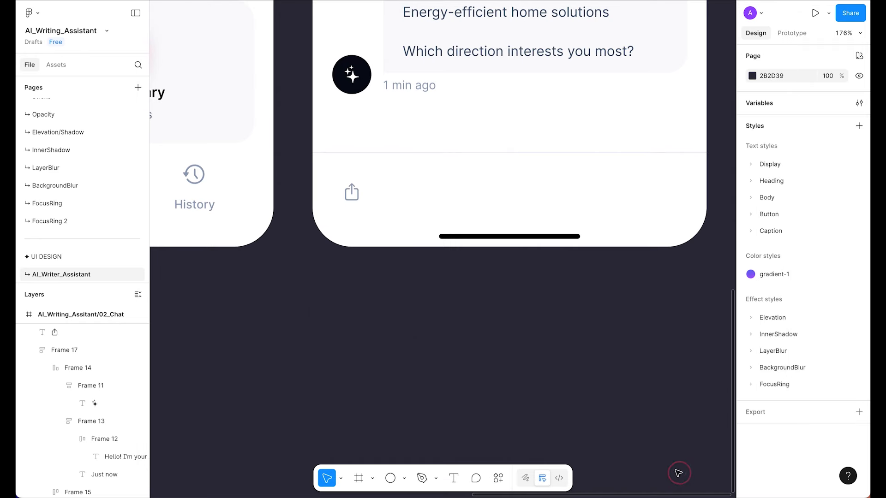
- Replace the share glyph below the lower divider with the copied plus.circle symbol and select the icon
{"action": "left_click", "coordinate": [351, 192]}
{"action": "double_click", "coordinate": [350, 193]}
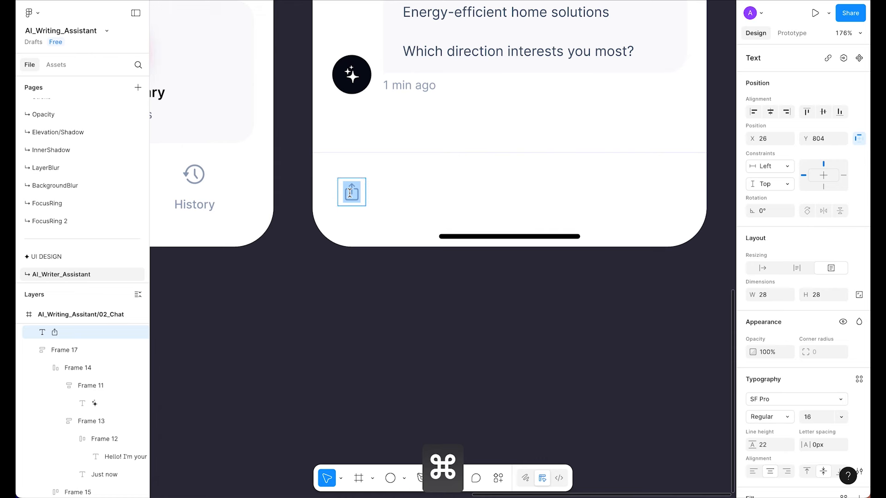
{"action": "key", "text": "super+v"}
{"action": "left_click", "coordinate": [459, 322]}
{"action": "scroll", "coordinate": [459, 323], "scroll_direction": "down", "scroll_amount": 5}
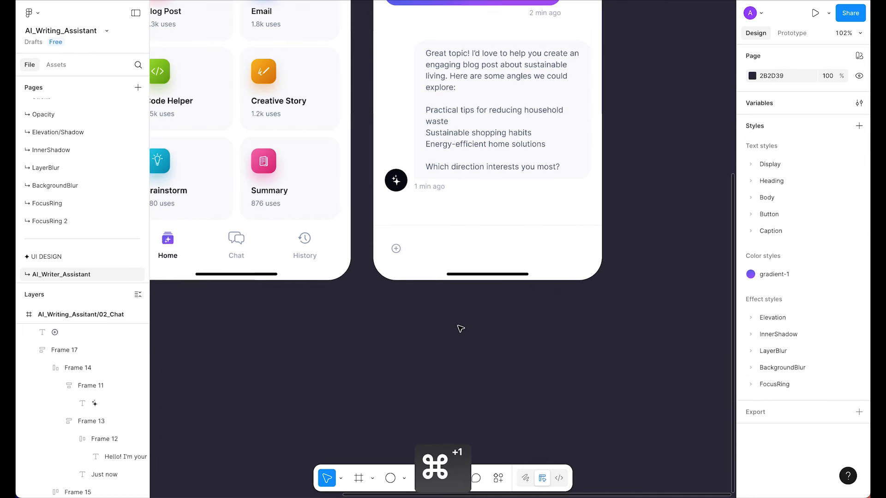
{"action": "scroll", "coordinate": [460, 327], "scroll_direction": "up", "scroll_amount": 5}
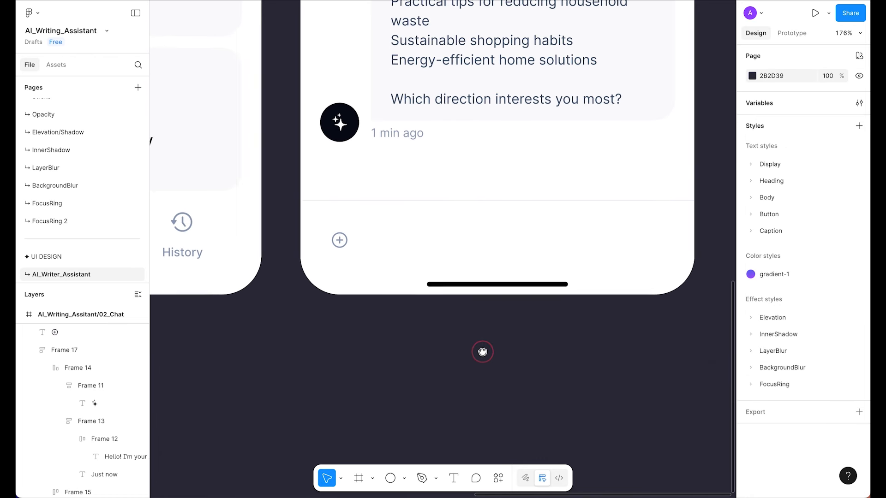
{"action": "left_click", "coordinate": [341, 243]}
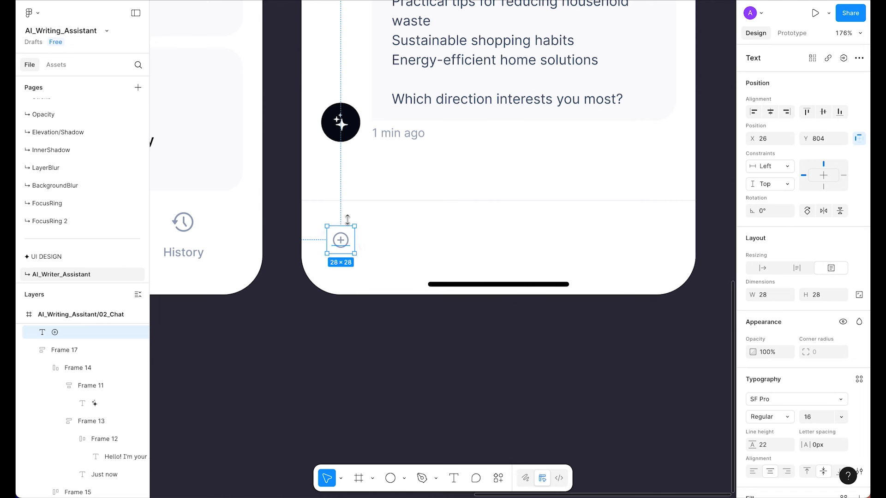
- Nudge the plus icon up and left below the lower divider to X 20, Y 790
{"action": "key", "text": "alt"}
{"action": "key", "text": "alt+Up"}
{"action": "key", "text": "alt+Up"}
{"action": "key", "text": "alt+Up"}
{"action": "key", "text": "alt+Up"}
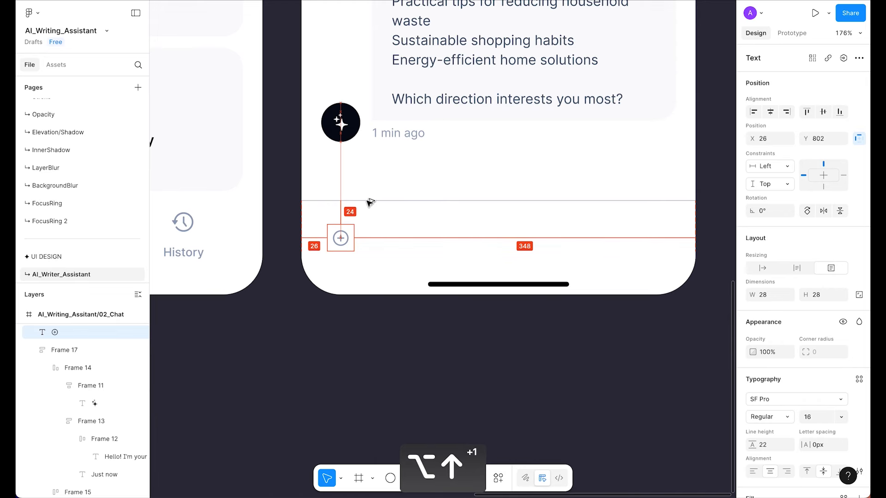
{"action": "key", "text": "alt+Up"}
{"action": "key", "text": "alt+Up"}
{"action": "key", "text": "alt+Up"}
{"action": "key", "text": "alt+Up"}
{"action": "key", "text": "alt+Up"}
{"action": "key", "text": "alt+Up"}
{"action": "key", "text": "alt+Up"}
{"action": "key", "text": "alt+Up"}
{"action": "key", "text": "alt+Up"}
{"action": "key", "text": "alt+Up"}
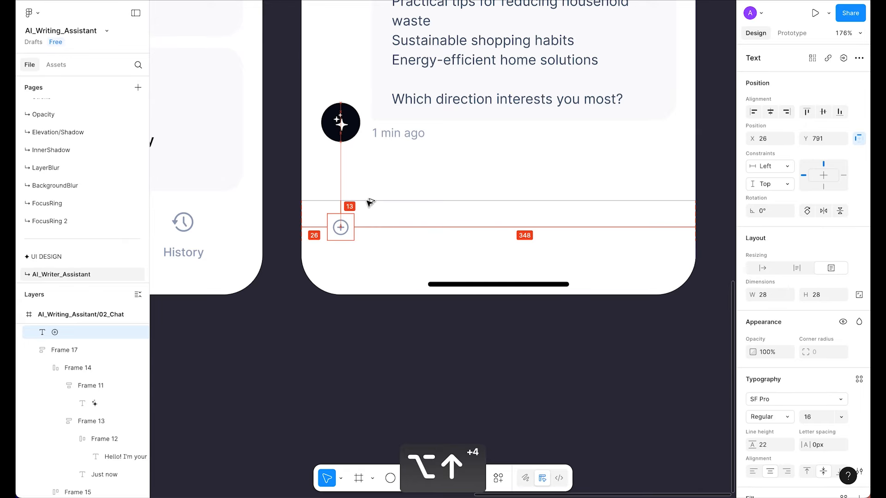
{"action": "key", "text": "alt+Left"}
{"action": "key", "text": "alt+Left"}
{"action": "key", "text": "alt+Left"}
{"action": "key", "text": "alt+Left"}
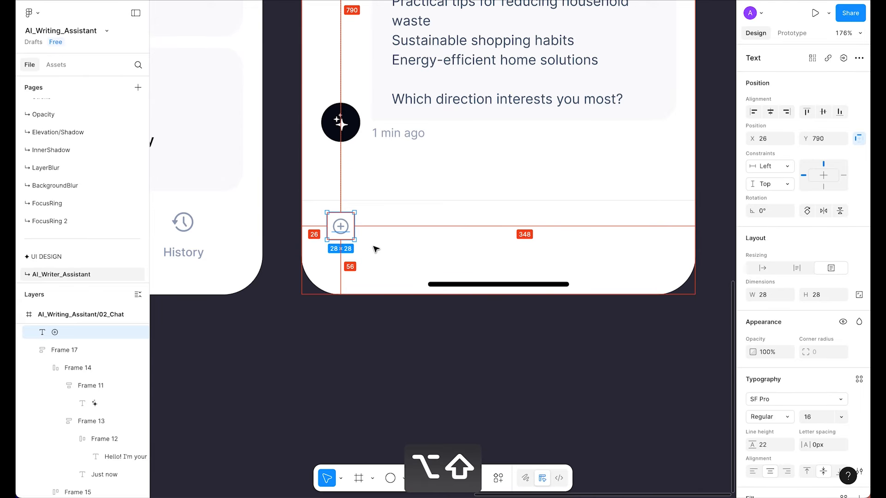
{"action": "key", "text": "alt+Left"}
{"action": "key", "text": "alt+Left"}
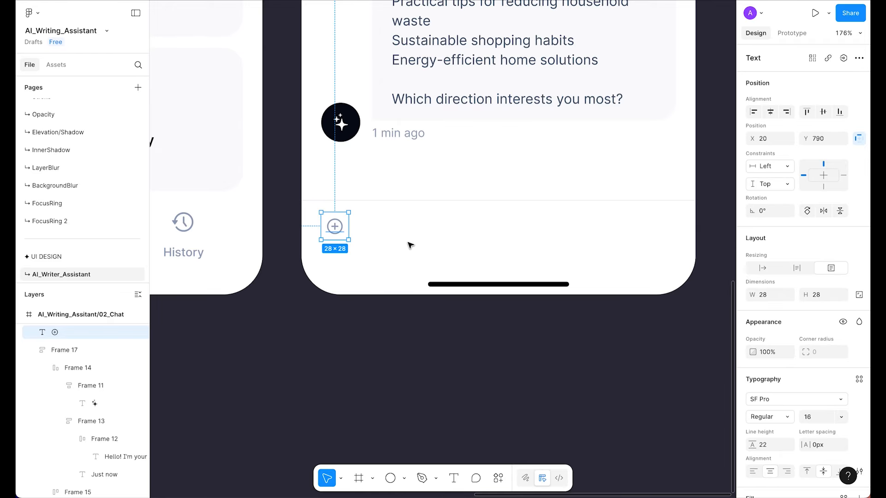
- Add a text box about 226 × 27 beside the plus icon, reading "Type your message..."
{"action": "key", "text": "Return"}
{"action": "left_click_drag", "start_coordinate": [368, 214], "coordinate": [590, 236]}
{"action": "type", "text": "Type"}
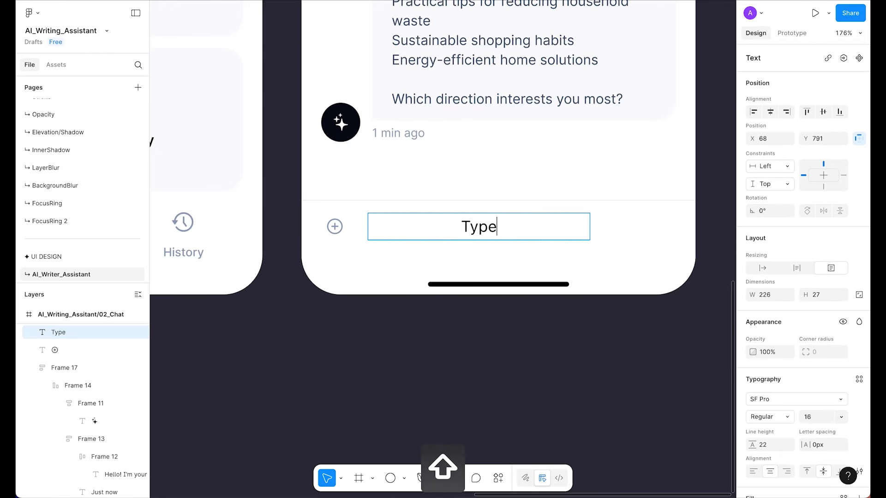
{"action": "type", "text": " your message..."}
{"action": "key", "text": "Escape"}
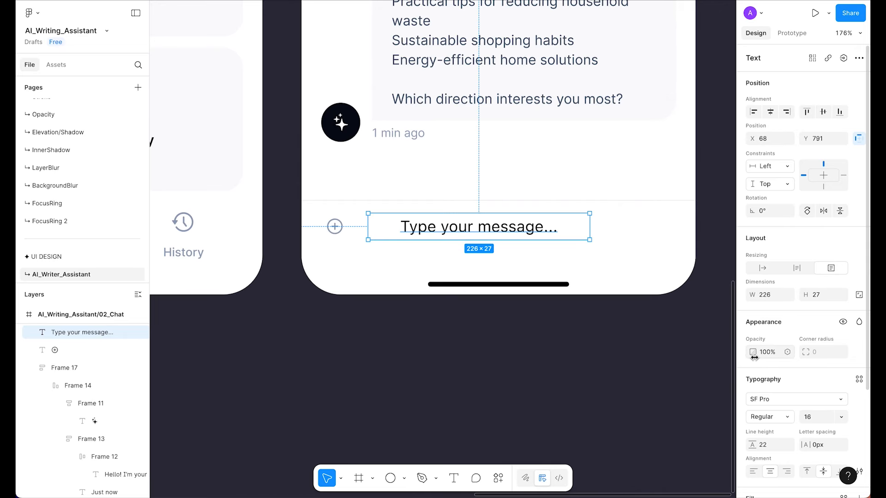
- Style the message placeholder with the Body/sm/regular text style, left alignment and a slate/500 fill
{"action": "scroll", "coordinate": [862, 240], "scroll_direction": "down", "scroll_amount": 3}
{"action": "left_click", "coordinate": [859, 282]}
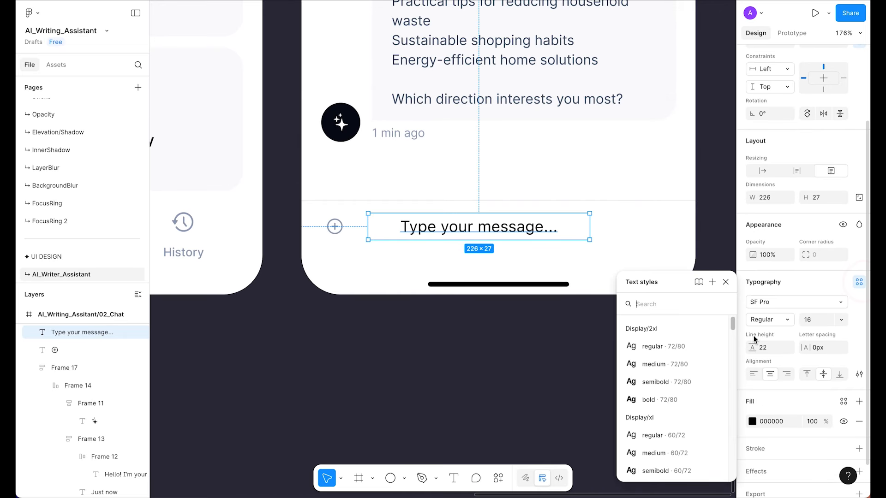
{"action": "scroll", "coordinate": [677, 400], "scroll_direction": "down", "scroll_amount": 2}
{"action": "scroll", "coordinate": [676, 400], "scroll_direction": "down", "scroll_amount": 3}
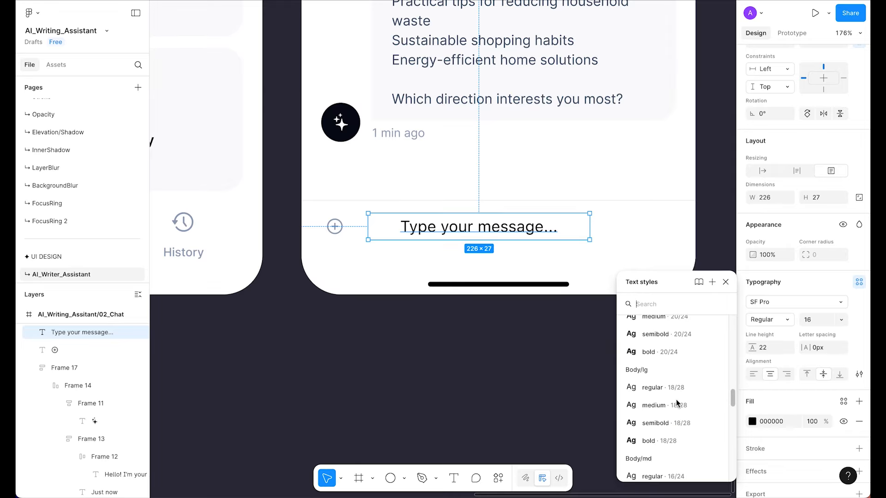
{"action": "left_click", "coordinate": [663, 393]}
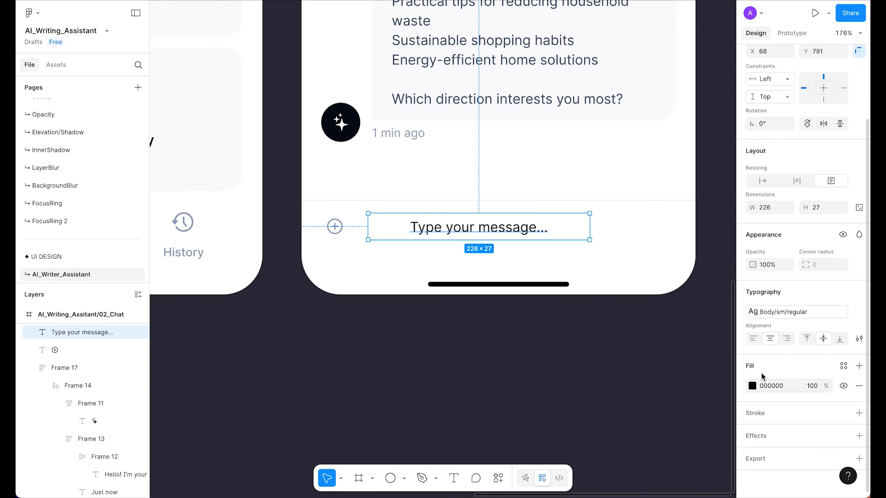
{"action": "left_click", "coordinate": [754, 339]}
{"action": "left_click", "coordinate": [843, 366]}
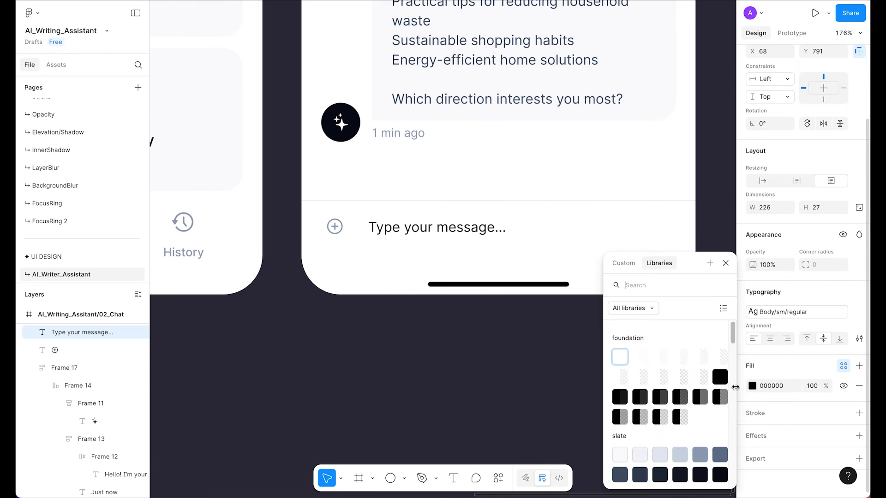
{"action": "left_click", "coordinate": [700, 455]}
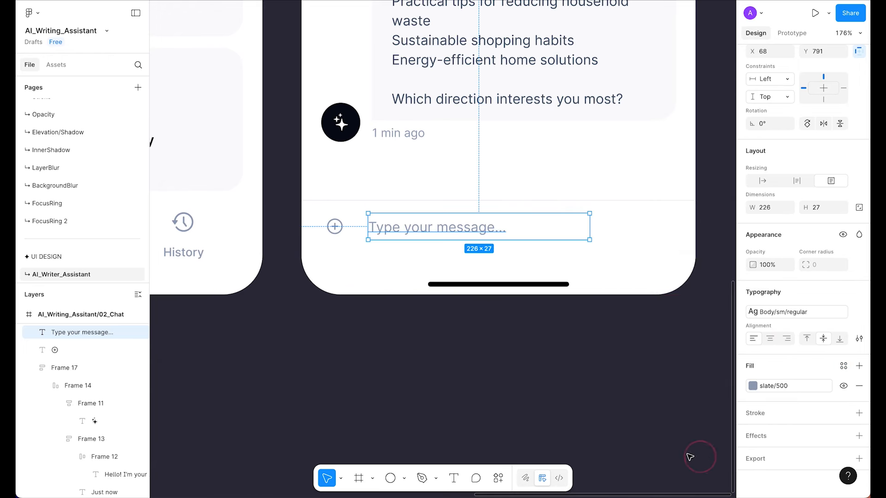
- Combine the plus icon and the message placeholder in a horizontal auto layout with a gap of 20
{"action": "left_click", "coordinate": [325, 232], "text": "shift"}
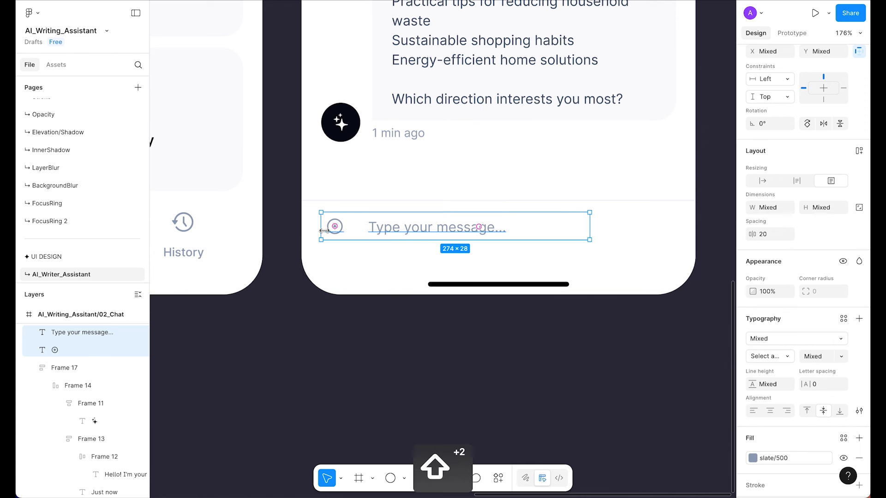
{"action": "key", "text": "shift+a"}
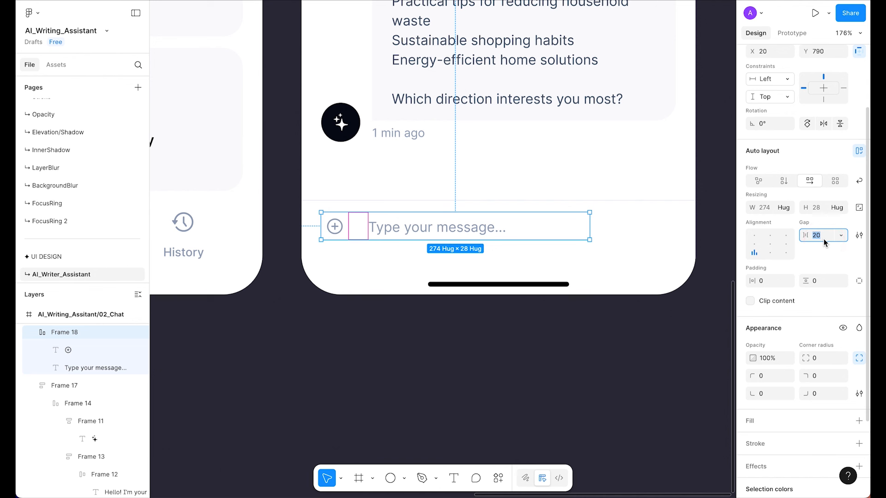
{"action": "left_click", "coordinate": [563, 344]}
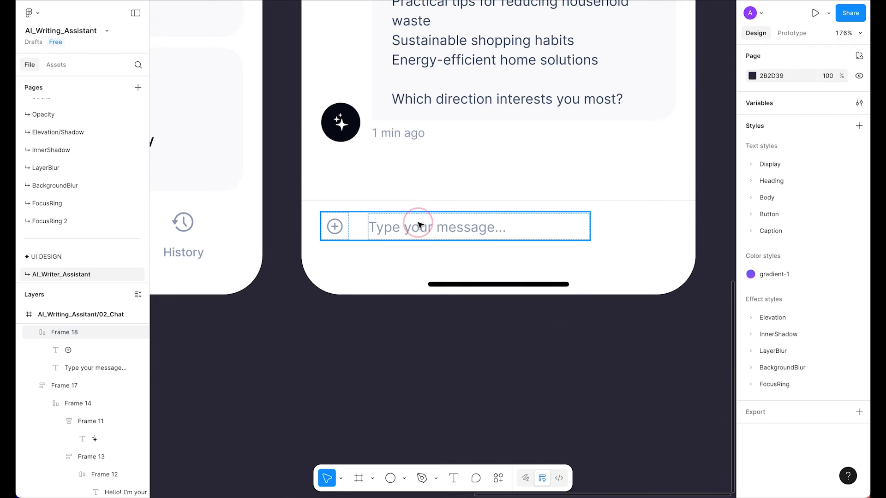
- Duplicate the plus icon inside the input row so the copy follows the placeholder text
{"action": "left_click", "coordinate": [343, 228]}
{"action": "left_click", "coordinate": [339, 227]}
{"action": "key", "text": "super+d"}
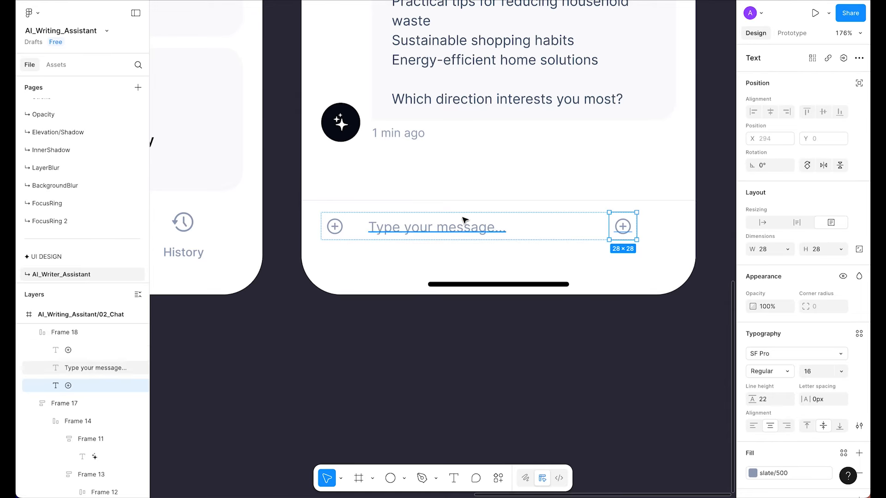
- Switch to SF Symbols, search for "mic", copy the microphone symbol and return to the chat screen design
{"action": "key", "text": "super+Tab"}
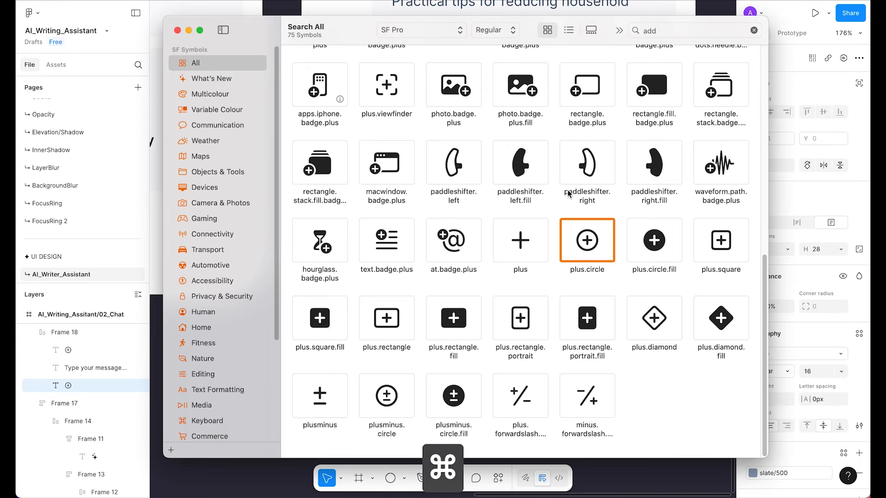
{"action": "left_click", "coordinate": [653, 32]}
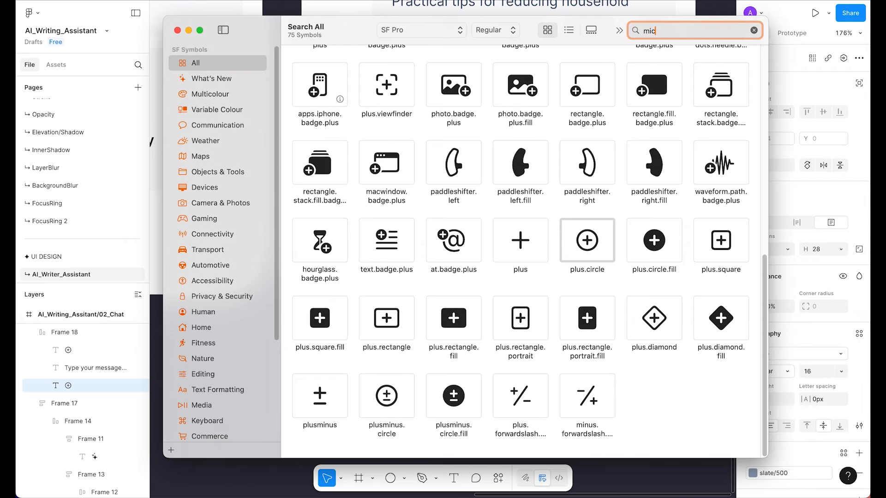
{"action": "left_click", "coordinate": [455, 67]}
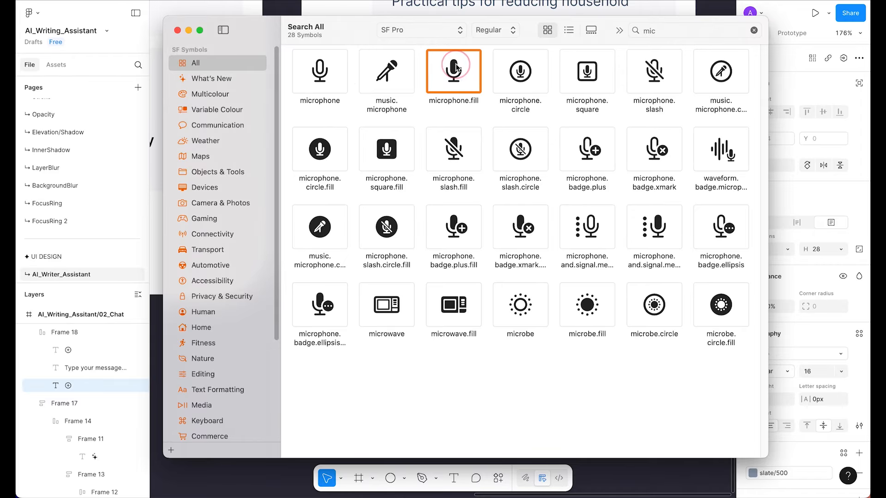
{"action": "left_click", "coordinate": [332, 76]}
{"action": "right_click", "coordinate": [315, 79]}
{"action": "left_click", "coordinate": [328, 82]}
{"action": "left_click", "coordinate": [276, 490]}
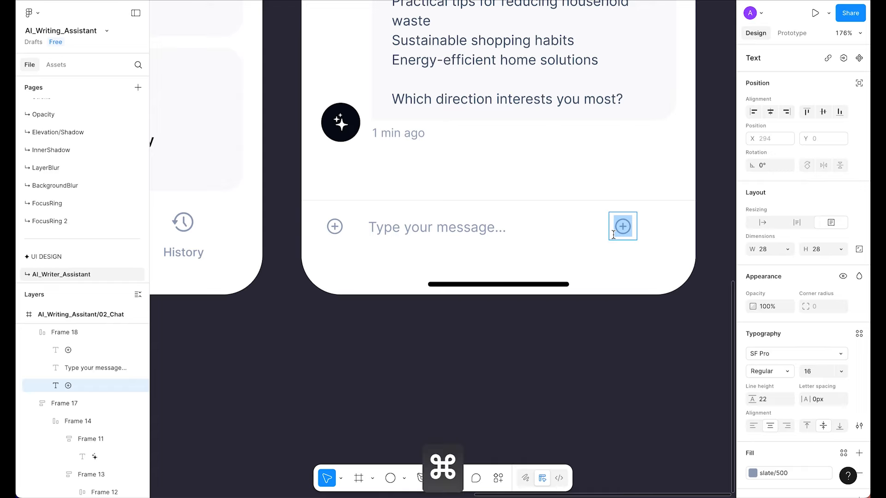
- Replace the duplicated plus glyph with the copied microphone symbol and save the file
{"action": "key", "text": "super+v"}
{"action": "left_click", "coordinate": [641, 343]}
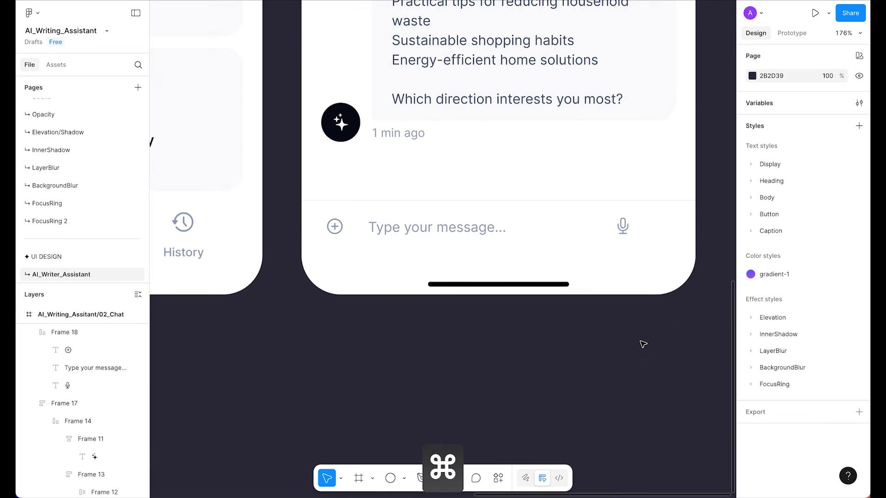
{"action": "scroll", "coordinate": [642, 343], "scroll_direction": "right", "scroll_amount": 3}
{"action": "scroll", "coordinate": [642, 344], "scroll_direction": "up", "scroll_amount": 1}
{"action": "key", "text": "super+s"}
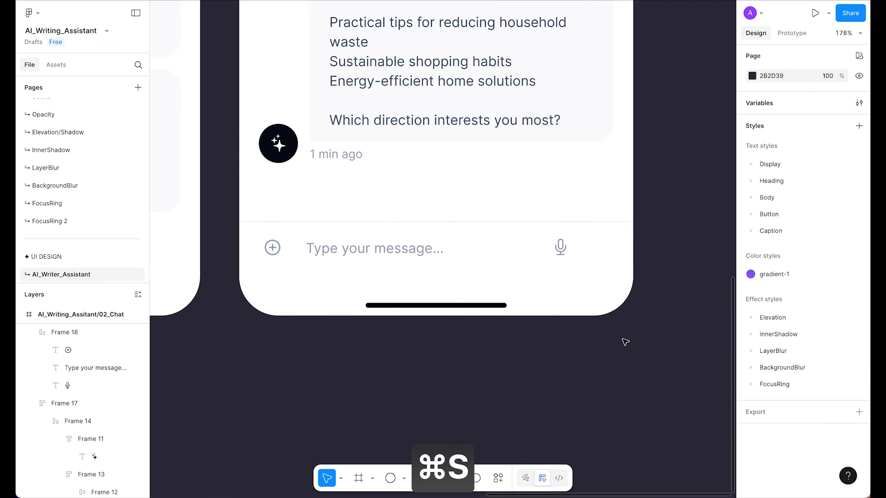
- Copy the round black sparkle avatar from the last assistant message into the end of the input row
{"action": "scroll", "coordinate": [626, 342], "scroll_direction": "left", "scroll_amount": 2}
{"action": "scroll", "coordinate": [625, 342], "scroll_direction": "up", "scroll_amount": 1}
{"action": "scroll", "coordinate": [626, 342], "scroll_direction": "down", "scroll_amount": 5}
{"action": "scroll", "coordinate": [625, 342], "scroll_direction": "right", "scroll_amount": 2}
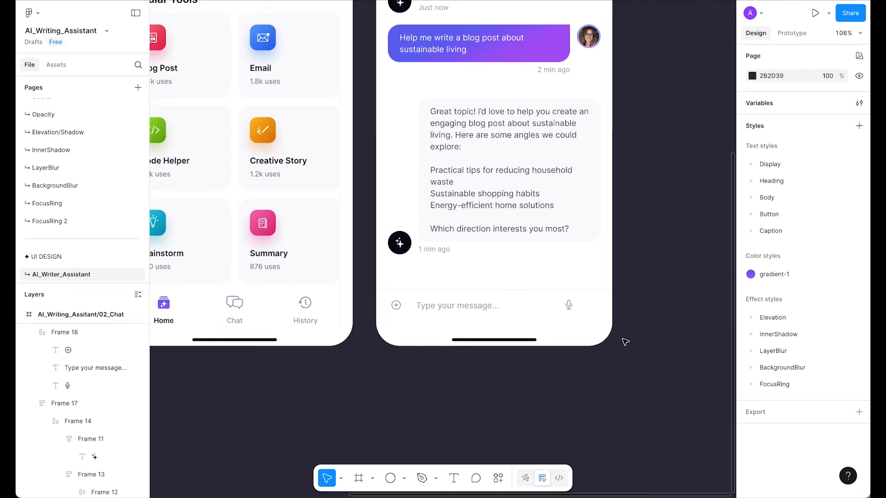
{"action": "scroll", "coordinate": [626, 342], "scroll_direction": "up", "scroll_amount": 5}
{"action": "scroll", "coordinate": [625, 342], "scroll_direction": "up", "scroll_amount": 2}
{"action": "scroll", "coordinate": [625, 341], "scroll_direction": "left", "scroll_amount": 1}
{"action": "left_click", "coordinate": [257, 115]}
{"action": "left_click", "coordinate": [268, 123]}
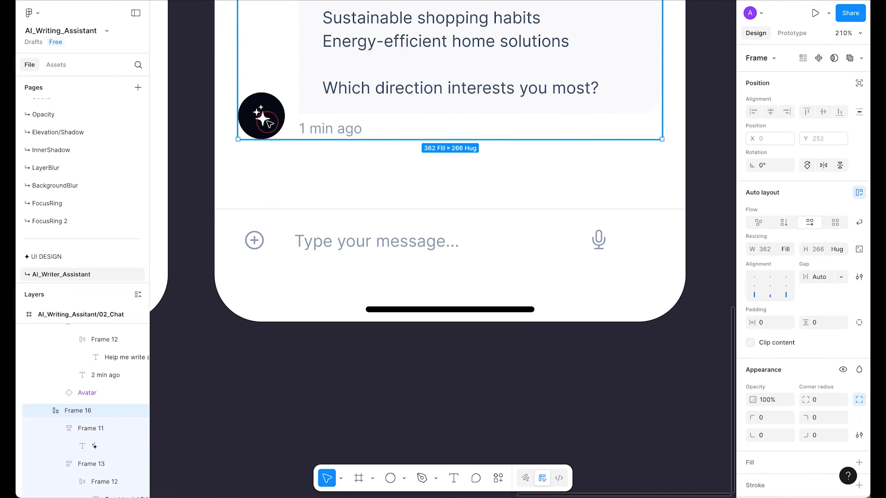
{"action": "left_click", "coordinate": [258, 113]}
{"action": "key", "text": "super+c"}
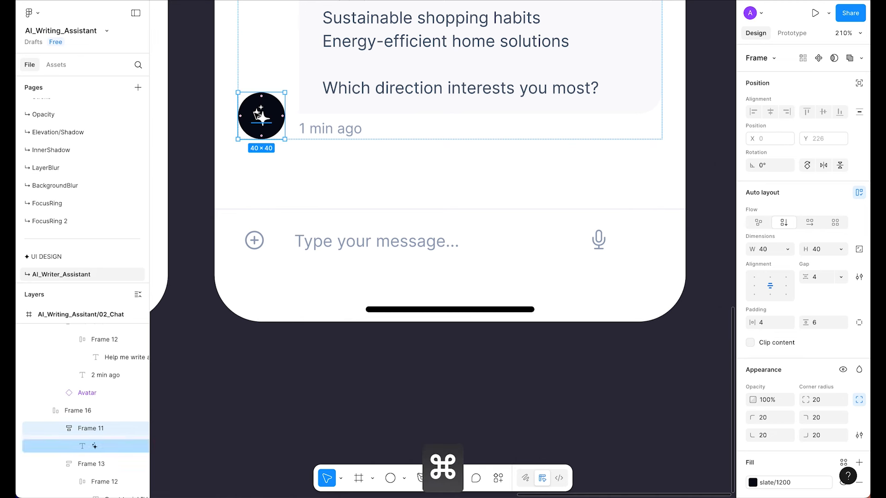
{"action": "left_click", "coordinate": [512, 254]}
{"action": "key", "text": "super+v"}
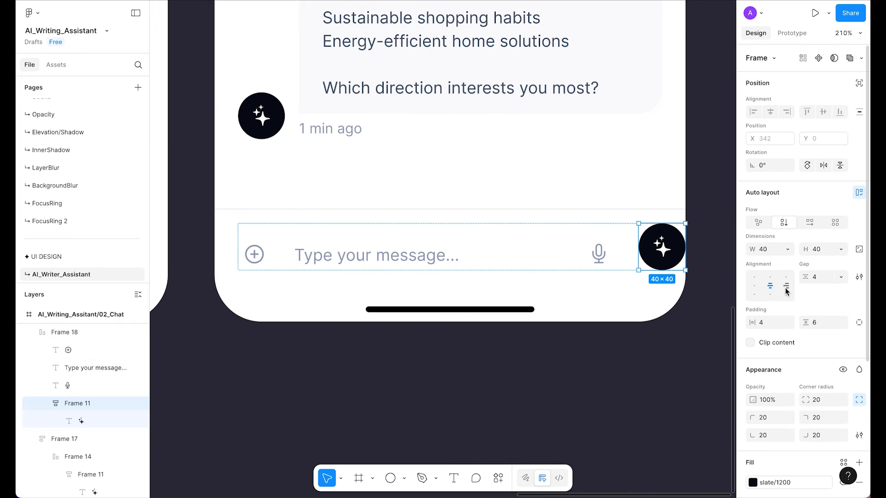
{"action": "left_click", "coordinate": [653, 370]}
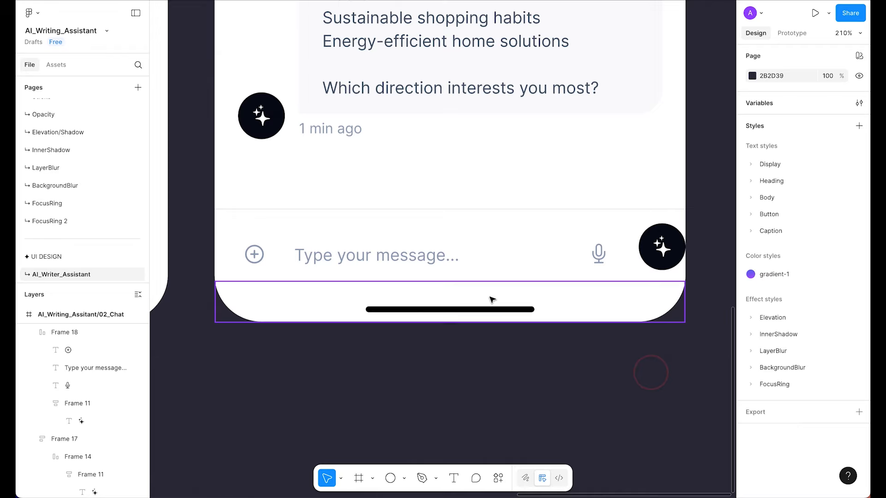
- Try narrowing the input row to a fixed width of 374, and return its width to hug contents
{"action": "left_click", "coordinate": [421, 251]}
{"action": "key", "text": "alt"}
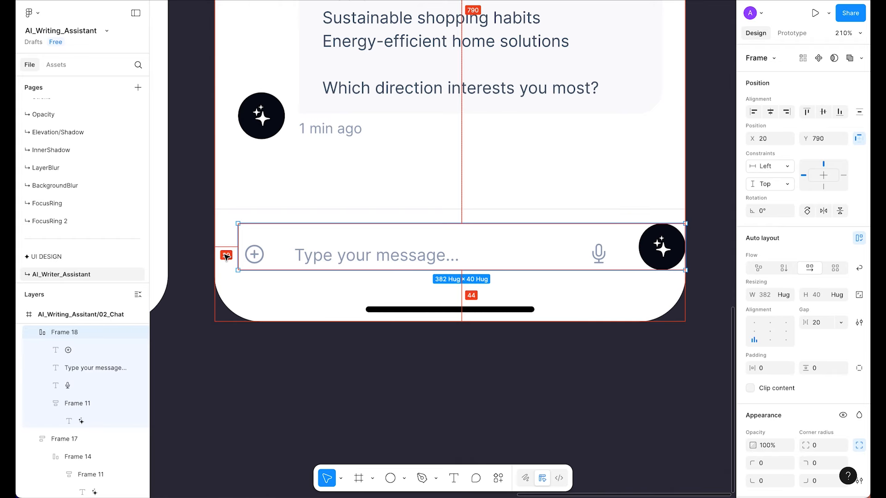
{"action": "key", "text": "shift+super+Left"}
{"action": "key", "text": "shift+super+Left"}
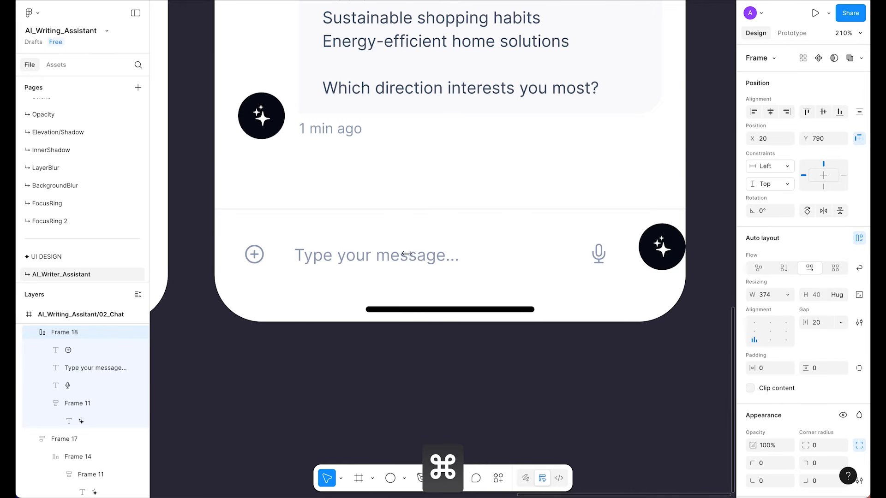
{"action": "left_click", "coordinate": [788, 295]}
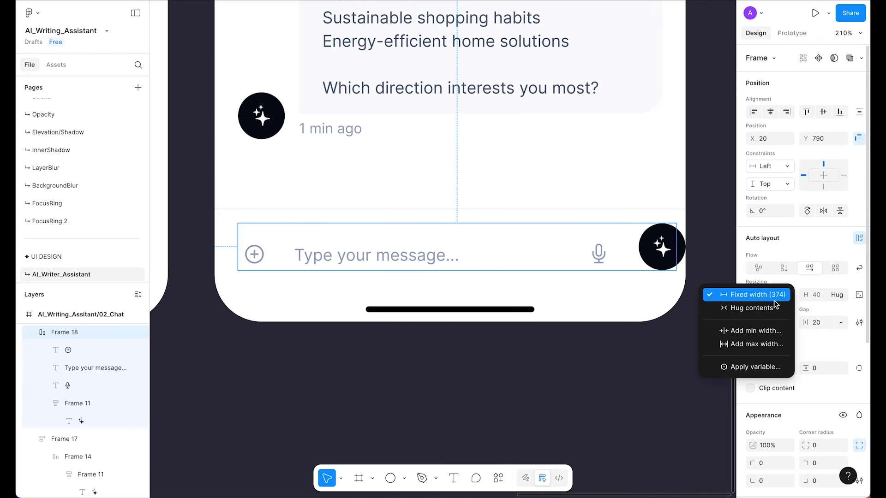
{"action": "left_click", "coordinate": [752, 308]}
- Set the message placeholder's width to fill container and its height to hug contents
{"action": "left_click", "coordinate": [669, 251]}
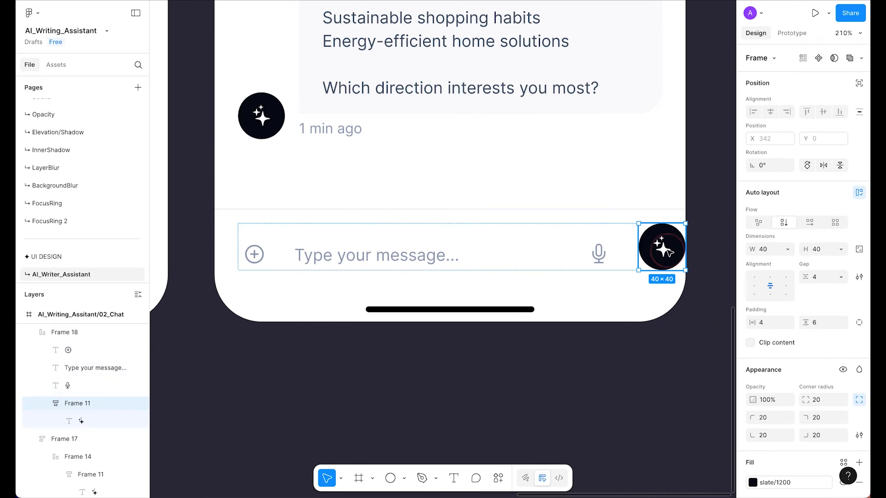
{"action": "left_click", "coordinate": [469, 253]}
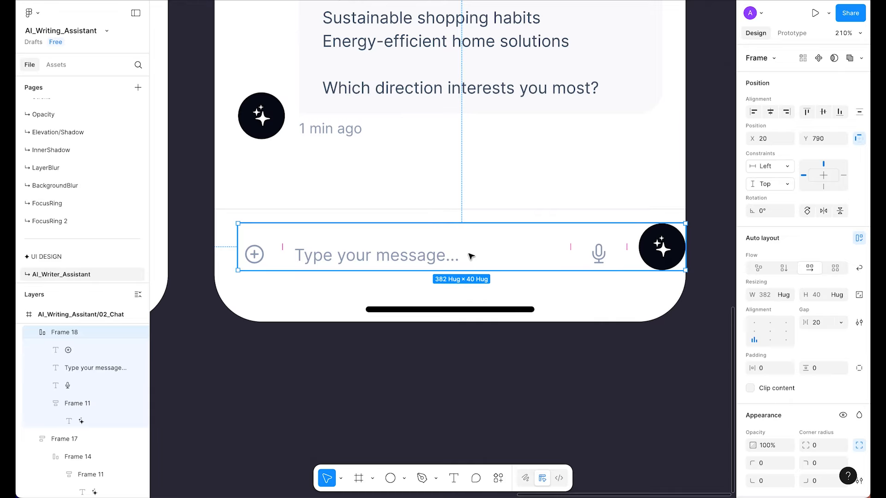
{"action": "left_click", "coordinate": [447, 261], "text": "super"}
{"action": "left_click", "coordinate": [788, 249]}
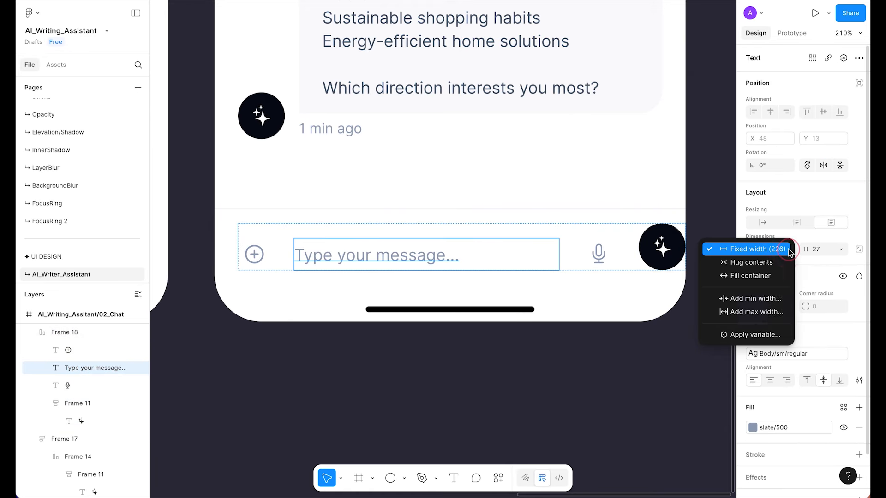
{"action": "left_click", "coordinate": [754, 273]}
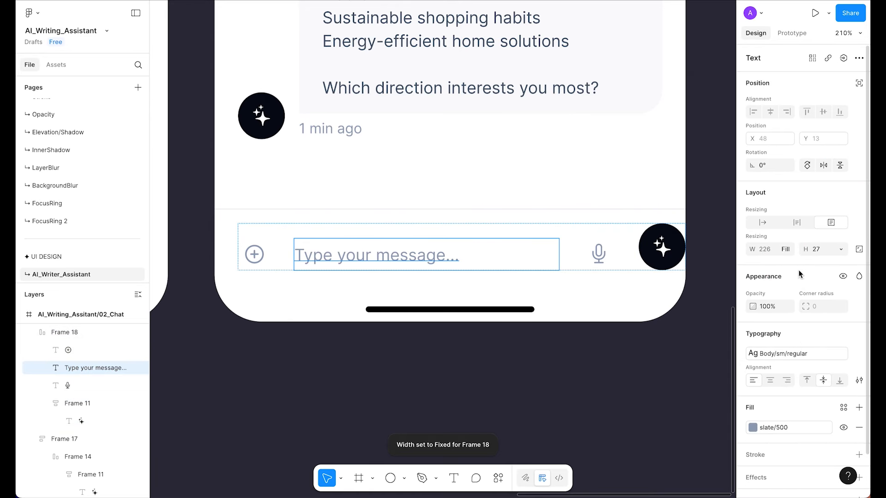
{"action": "left_click", "coordinate": [839, 250]}
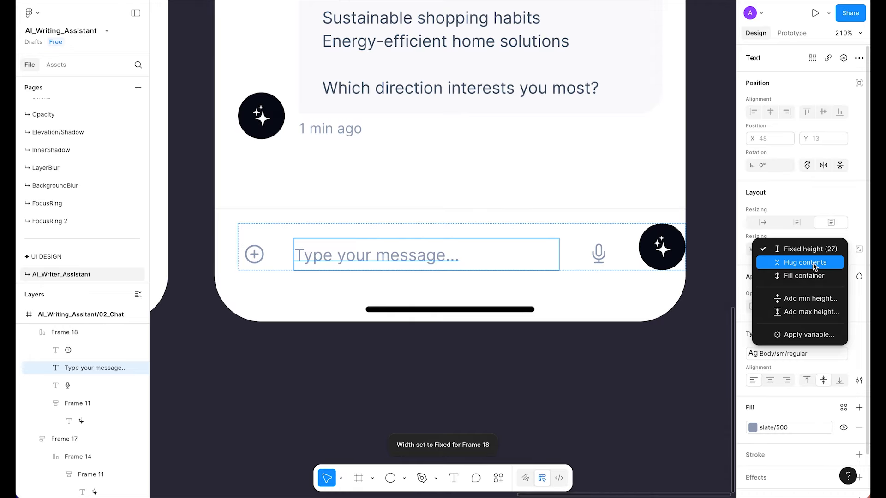
{"action": "left_click", "coordinate": [817, 261]}
{"action": "left_click", "coordinate": [652, 372]}
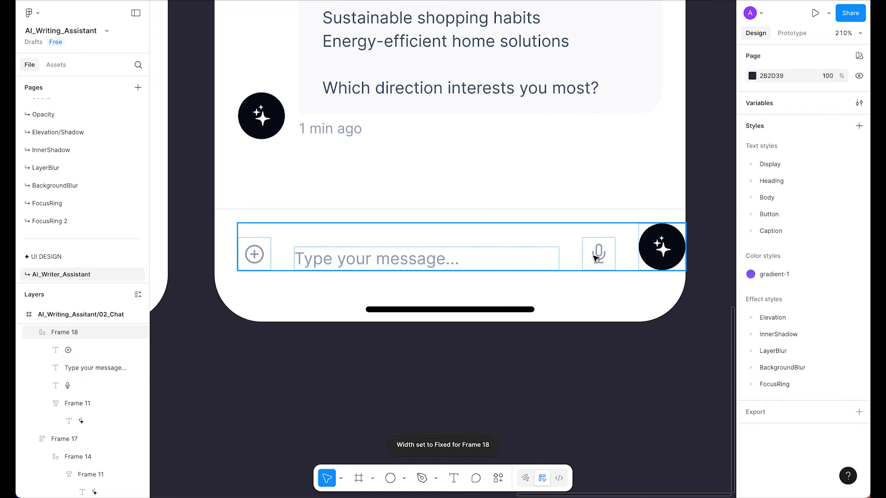
- Narrow the input row to a width of 362 and centre its items within the row
{"action": "left_click", "coordinate": [595, 256]}
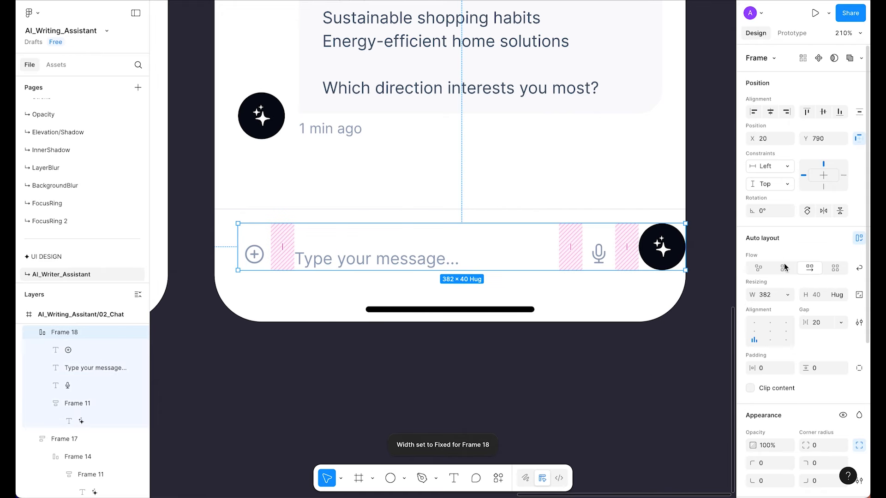
{"action": "left_click", "coordinate": [754, 322]}
{"action": "left_click_drag", "start_coordinate": [684, 256], "coordinate": [662, 252]}
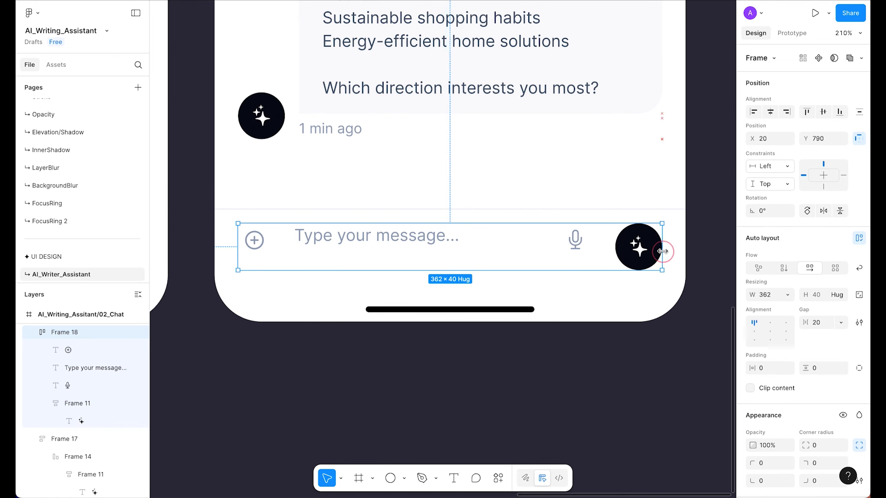
{"action": "key", "text": "alt"}
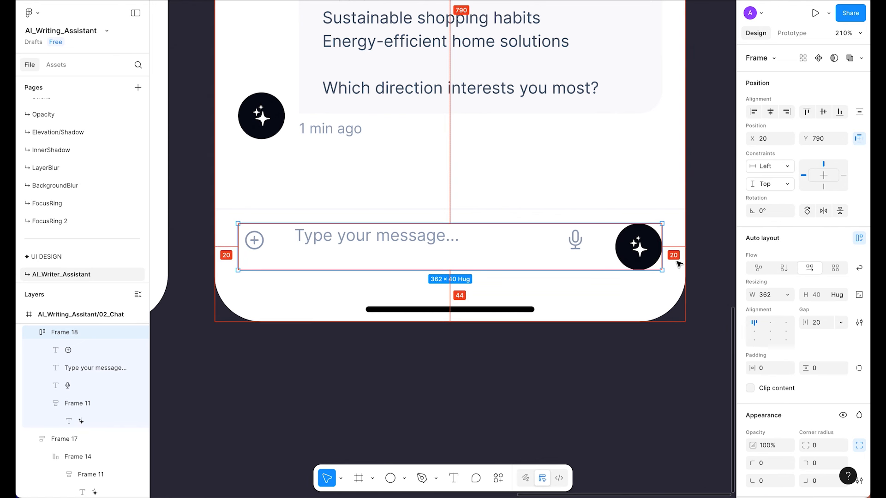
{"action": "left_click", "coordinate": [755, 331]}
{"action": "left_click", "coordinate": [625, 361]}
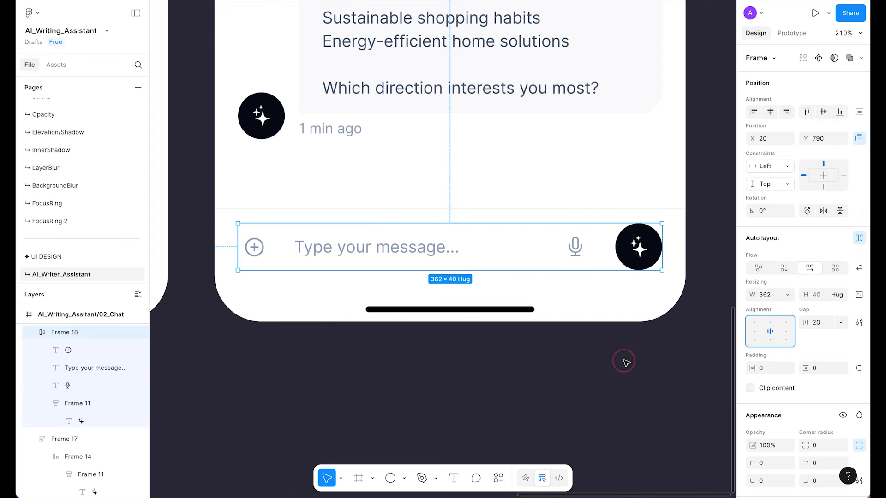
- Apply the gradient-1 colour style as the fill of the round sparkle button in the input row
{"action": "left_click", "coordinate": [381, 244], "text": "super"}
{"action": "scroll", "coordinate": [381, 244], "scroll_direction": "down", "scroll_amount": 5}
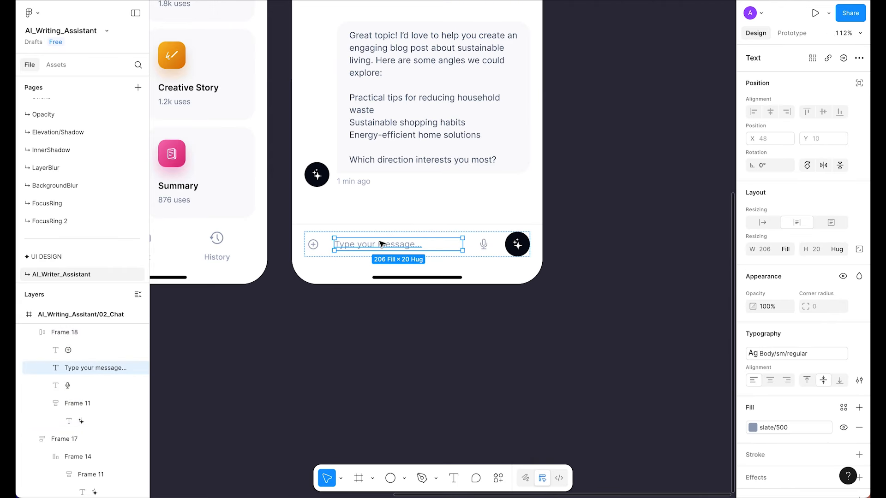
{"action": "scroll", "coordinate": [480, 244], "scroll_direction": "up", "scroll_amount": 4}
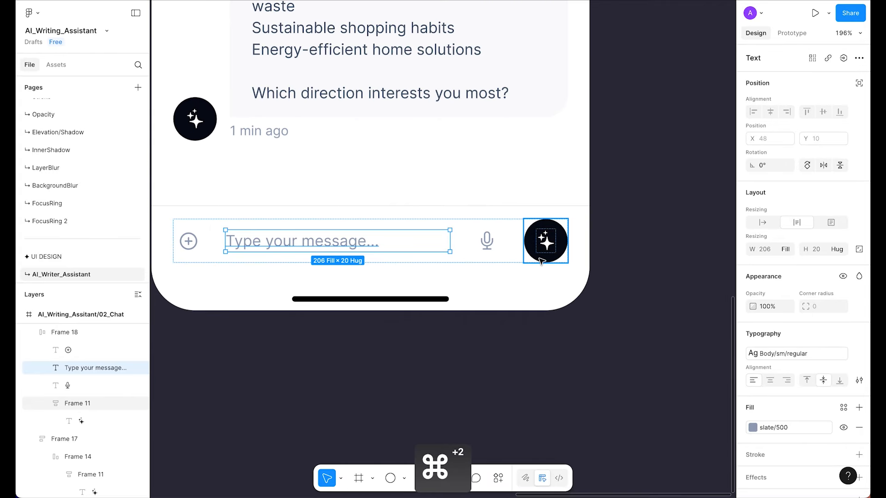
{"action": "left_click", "coordinate": [541, 261]}
{"action": "scroll", "coordinate": [794, 277], "scroll_direction": "down", "scroll_amount": 3}
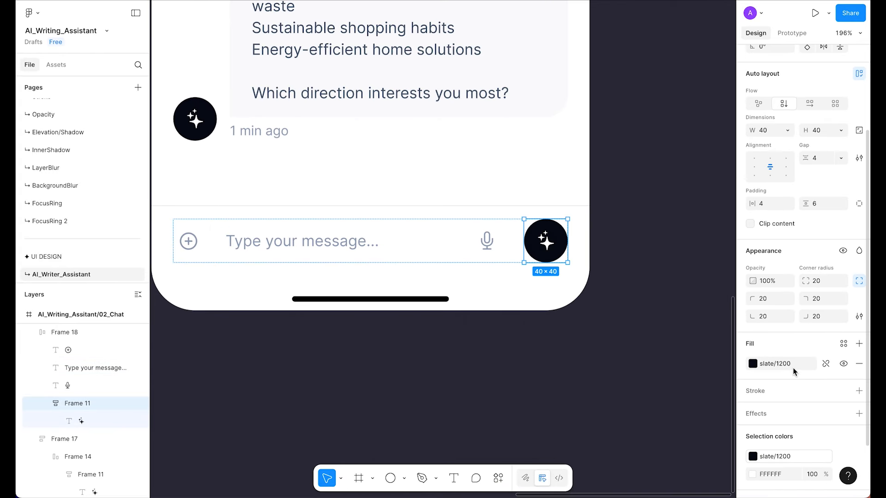
{"action": "left_click", "coordinate": [794, 364]}
{"action": "type", "text": "gradie"}
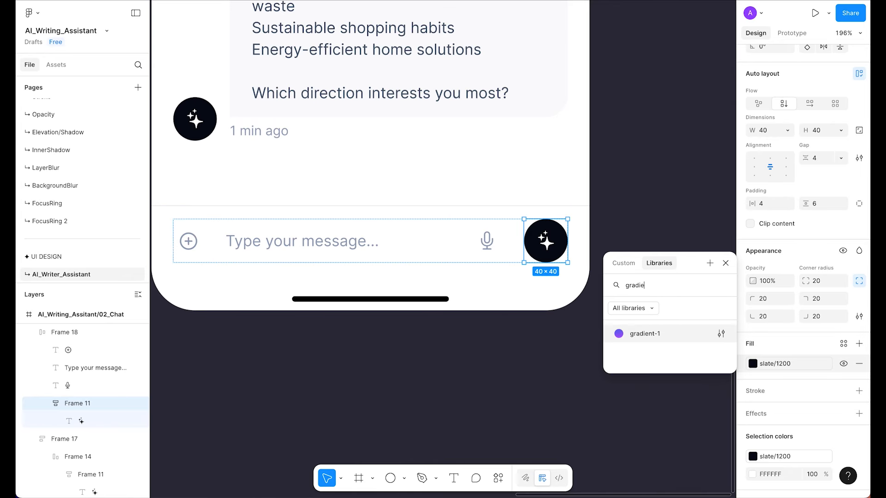
{"action": "left_click", "coordinate": [618, 333]}
{"action": "left_click", "coordinate": [605, 313]}
- Switch to SF Symbols, search for "send" and copy the paperplane.fill symbol
{"action": "scroll", "coordinate": [595, 305], "scroll_direction": "down", "scroll_amount": 3}
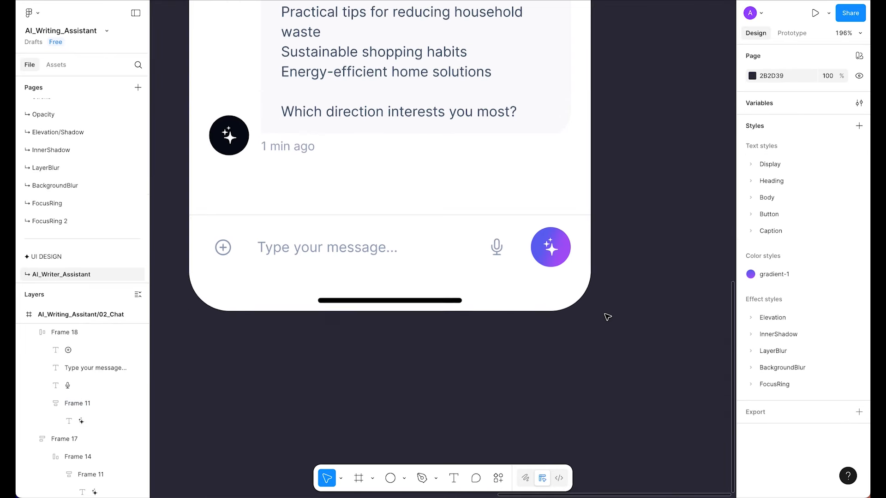
{"action": "left_click", "coordinate": [444, 459]}
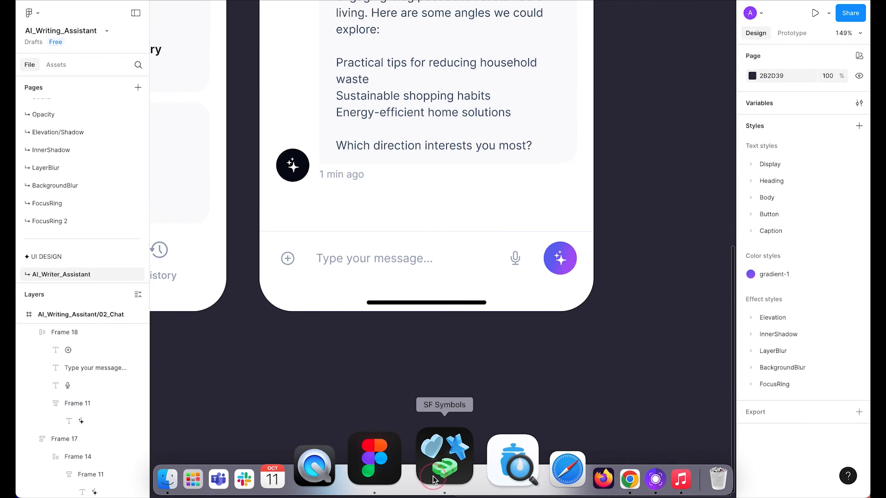
{"action": "left_click", "coordinate": [671, 31]}
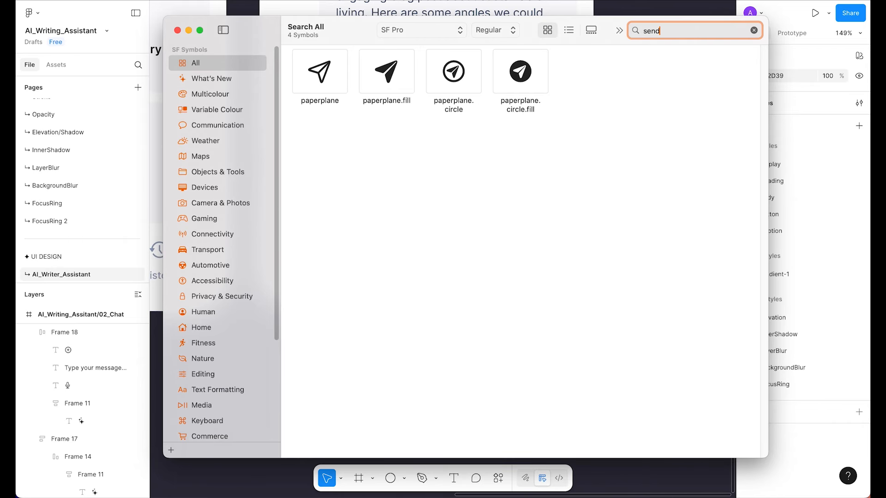
{"action": "left_click", "coordinate": [390, 73]}
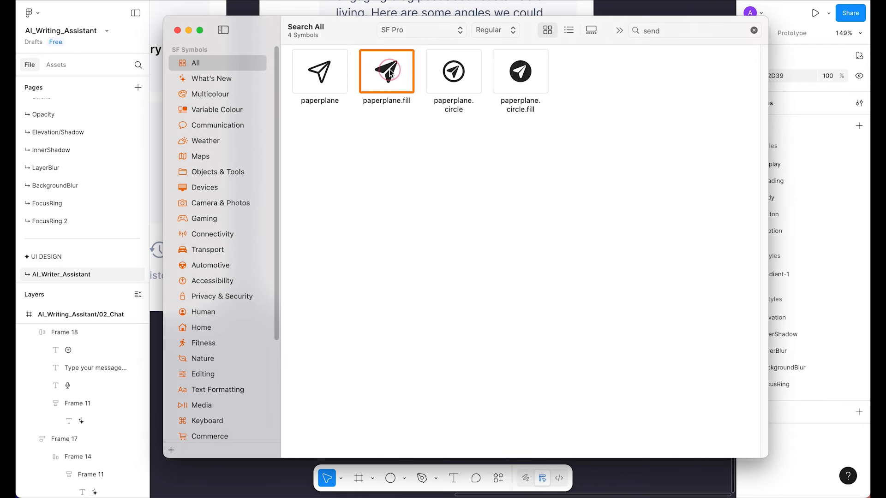
{"action": "right_click", "coordinate": [386, 80]}
{"action": "left_click", "coordinate": [406, 82]}
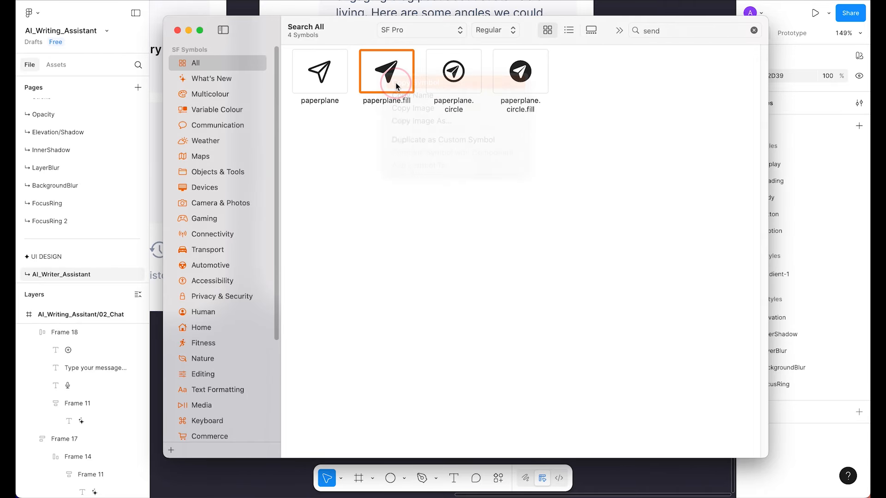
- Return to the Figma design and replace the gradient button's sparkle glyph with the copied paper plane
{"action": "left_click", "coordinate": [628, 471]}
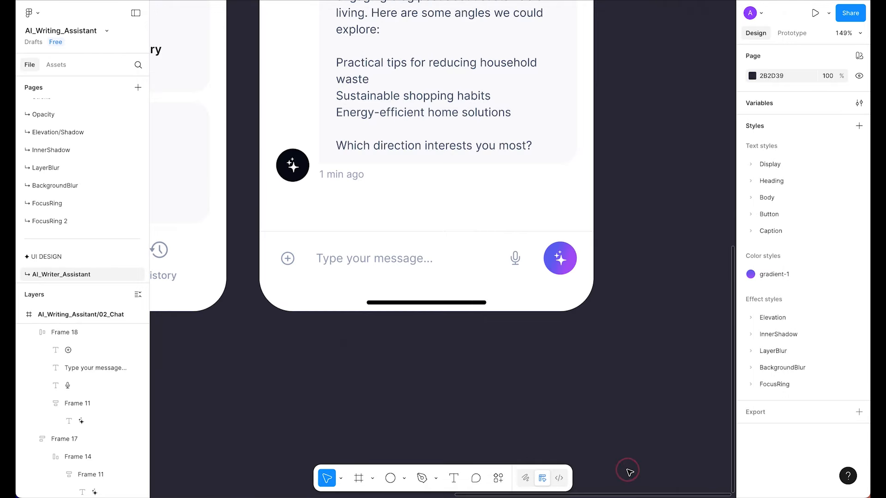
{"action": "left_click", "coordinate": [560, 258], "text": "super"}
{"action": "key", "text": "super+v"}
{"action": "left_click", "coordinate": [662, 263]}
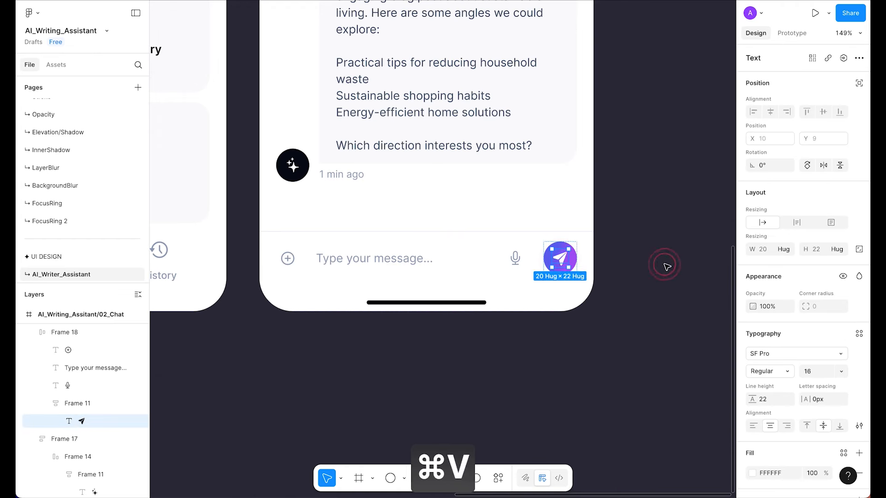
- Wrap the input row and the divider line above it in a vertical auto layout frame
{"action": "scroll", "coordinate": [668, 266], "scroll_direction": "down", "scroll_amount": 1}
{"action": "scroll", "coordinate": [667, 267], "scroll_direction": "down", "scroll_amount": 3}
{"action": "scroll", "coordinate": [667, 267], "scroll_direction": "up", "scroll_amount": 2}
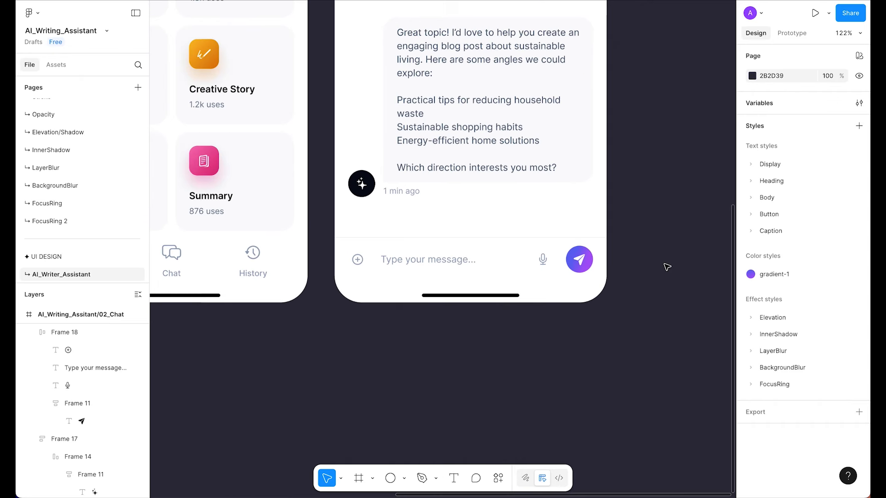
{"action": "scroll", "coordinate": [666, 267], "scroll_direction": "up", "scroll_amount": 4}
{"action": "scroll", "coordinate": [665, 268], "scroll_direction": "down", "scroll_amount": 1}
{"action": "scroll", "coordinate": [665, 267], "scroll_direction": "down", "scroll_amount": 5}
{"action": "scroll", "coordinate": [665, 267], "scroll_direction": "up", "scroll_amount": 5}
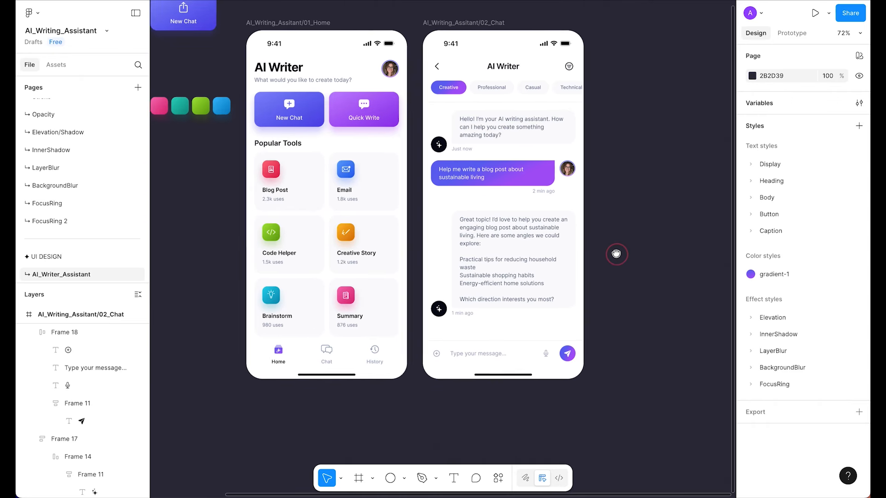
{"action": "left_click", "coordinate": [541, 355]}
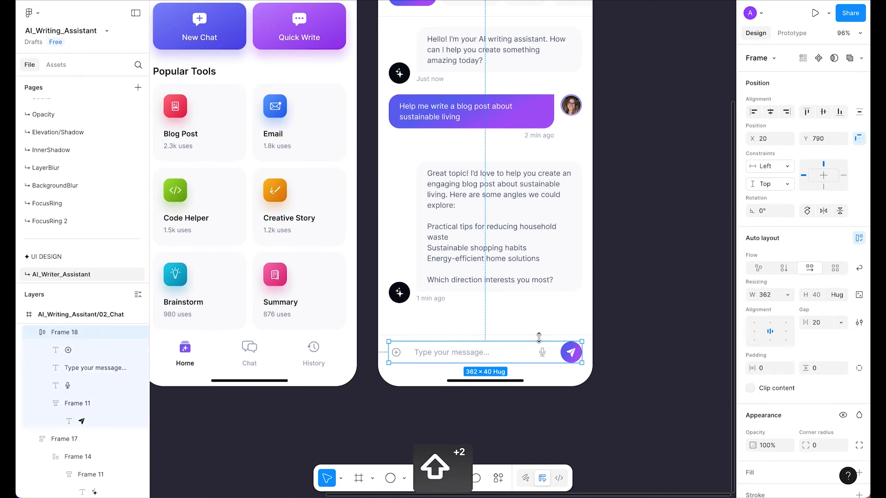
{"action": "left_click", "coordinate": [539, 334], "text": "shift"}
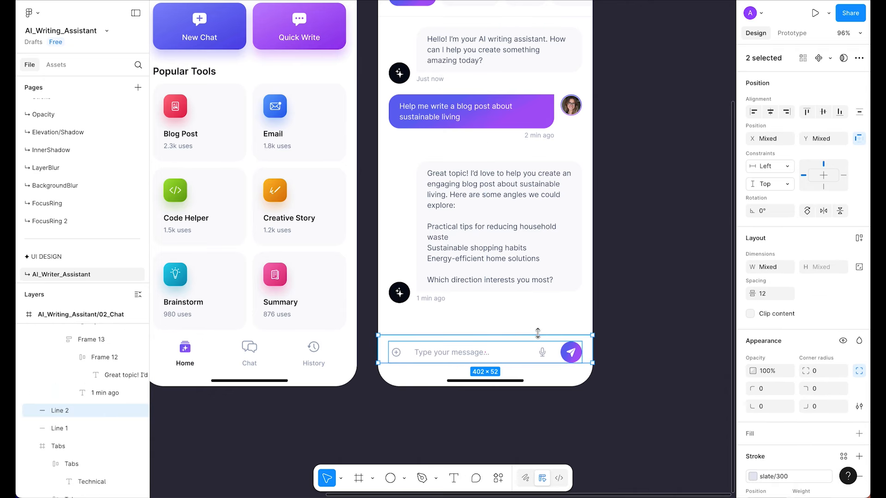
{"action": "key", "text": "shift+a"}
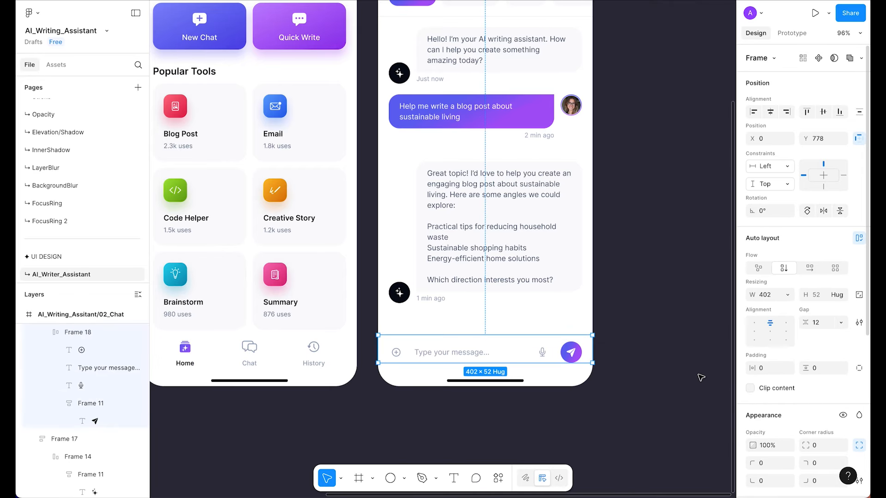
- Check the spacing around the input bar frame and nudge the frame vertically to Y 776
{"action": "key", "text": "alt"}
{"action": "key", "text": "alt"}
{"action": "key", "text": "alt"}
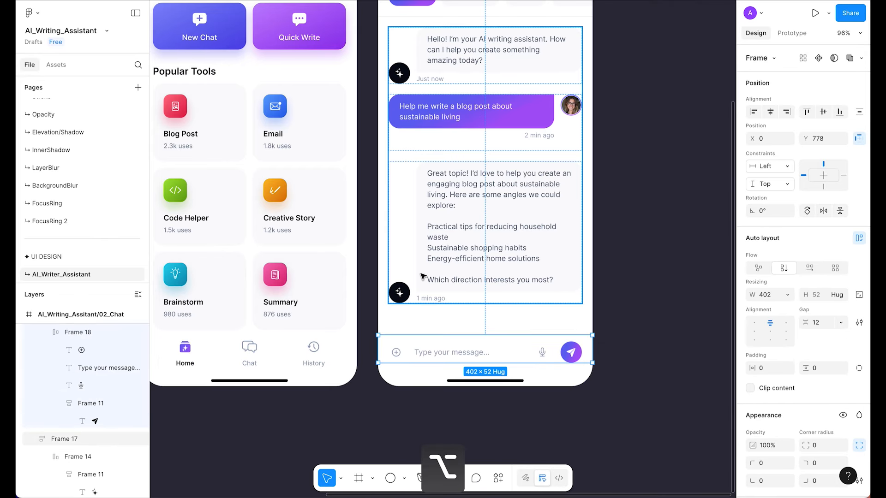
{"action": "left_click", "coordinate": [623, 360]}
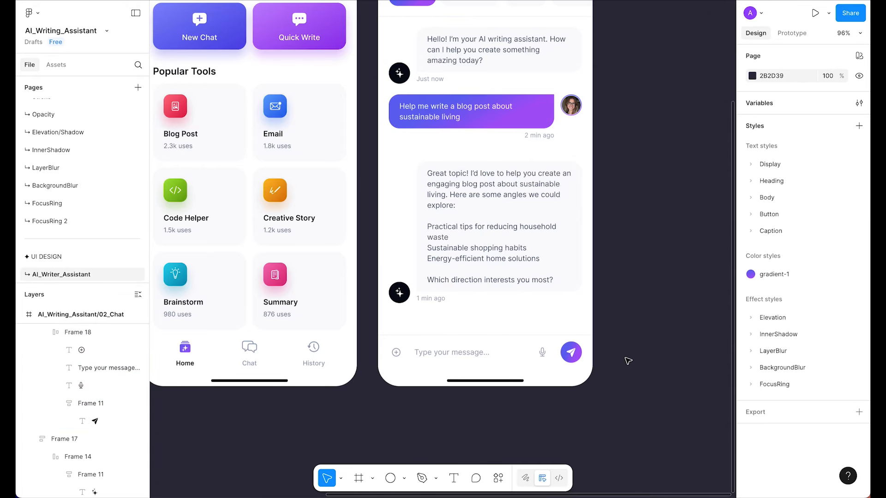
{"action": "left_click", "coordinate": [458, 351]}
{"action": "key", "text": "shift+Down"}
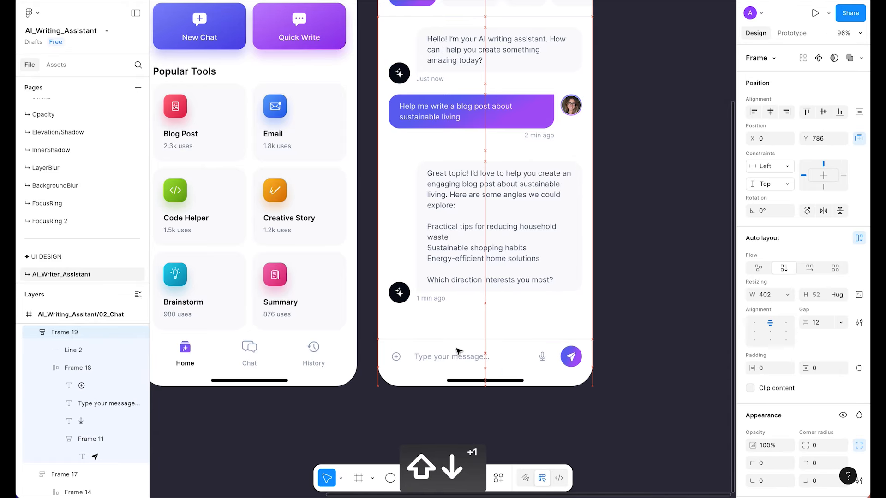
{"action": "key", "text": "shift+Up"}
{"action": "key", "text": "shift+Up"}
{"action": "key", "text": "shift+Up"}
{"action": "key", "text": "shift+Up"}
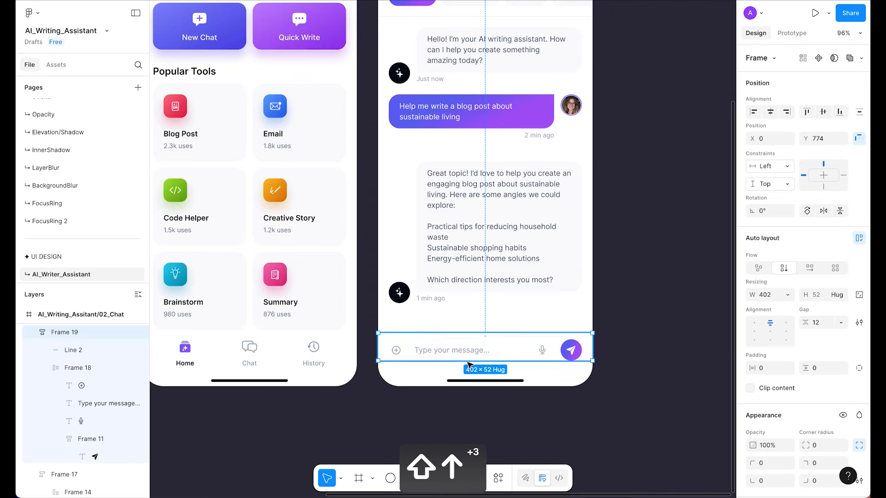
{"action": "key", "text": "alt"}
{"action": "key", "text": "alt+Down"}
{"action": "key", "text": "alt+Down"}
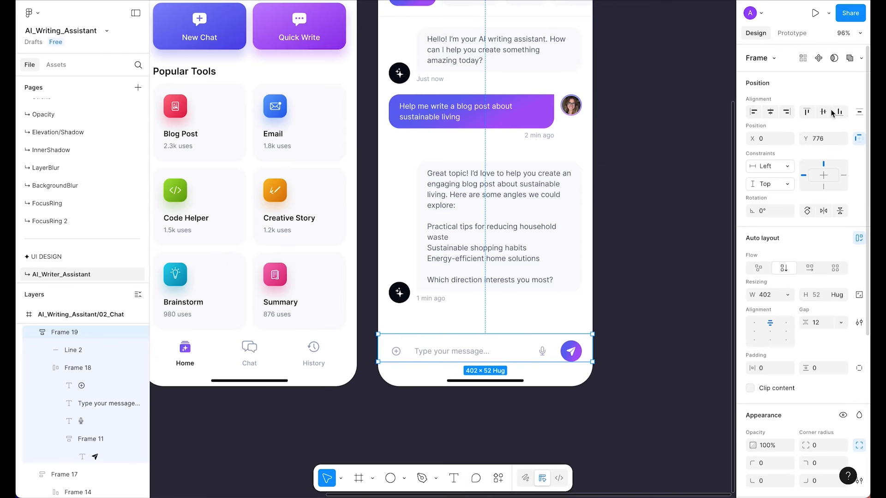
{"action": "left_click", "coordinate": [669, 247]}
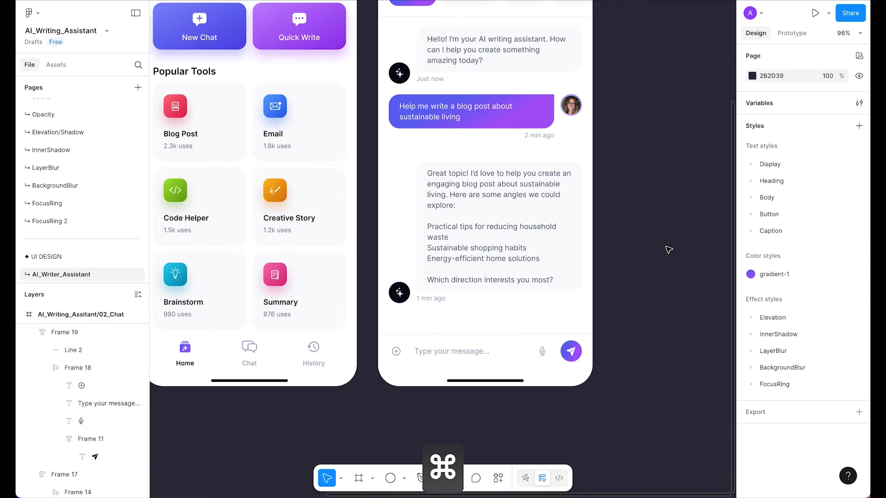
- Duplicate the AI_Writing_Assitant/02_Chat frame
{"action": "scroll", "coordinate": [669, 250], "scroll_direction": "down", "scroll_amount": 2}
{"action": "scroll", "coordinate": [669, 249], "scroll_direction": "up", "scroll_amount": 4}
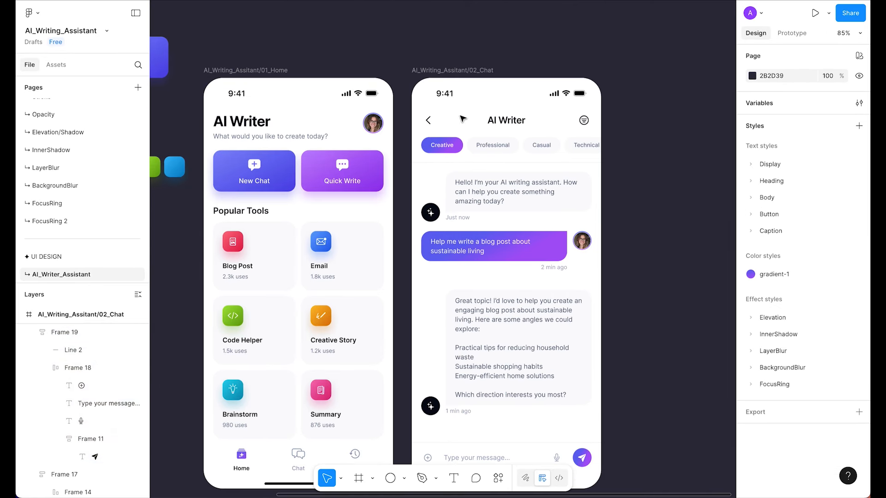
{"action": "left_click", "coordinate": [442, 71]}
{"action": "left_click", "coordinate": [240, 71], "text": "shift"}
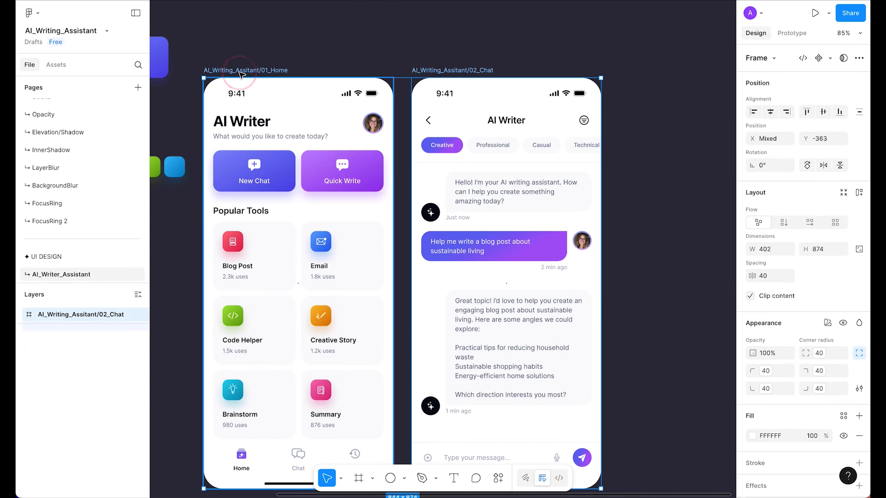
{"action": "key", "text": "shift+2"}
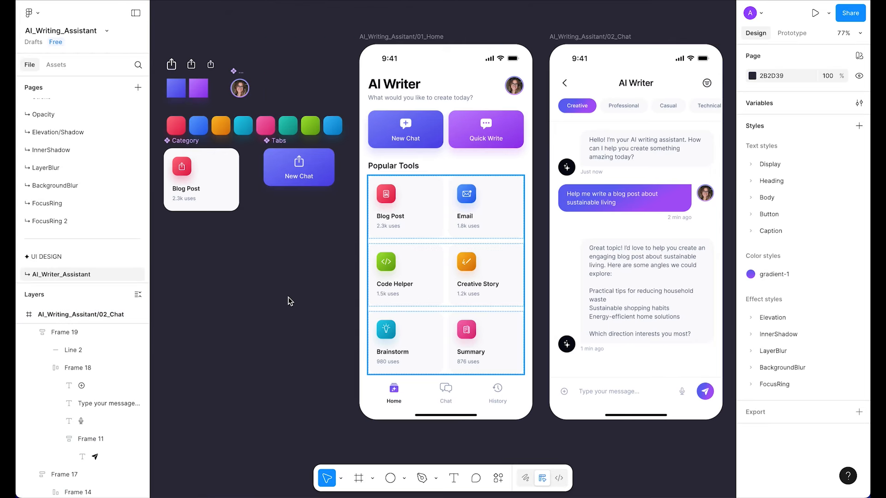
{"action": "left_click", "coordinate": [615, 37]}
{"action": "key", "text": "super+d"}
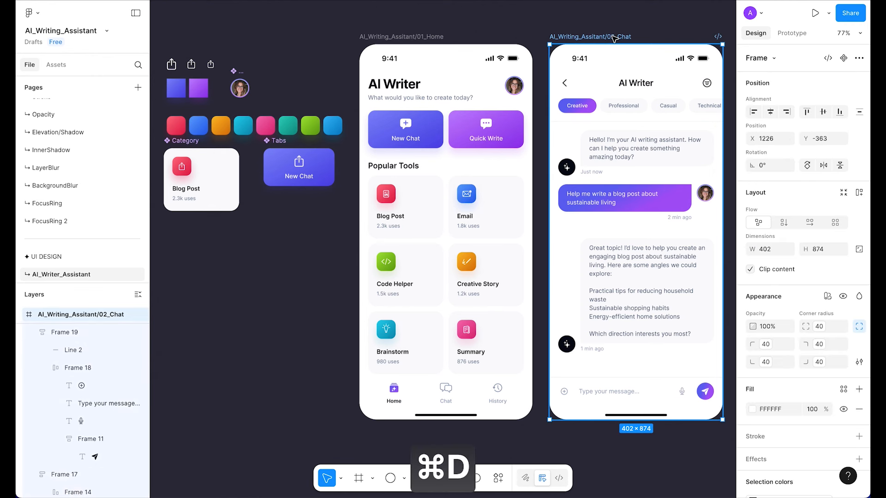
- Rename the duplicated frame as AI_Writing_Assitant/03_History
{"action": "double_click", "coordinate": [594, 38]}
{"action": "left_click", "coordinate": [593, 37]}
{"action": "key", "text": "shift+Left"}
{"action": "type", "text": "3"}
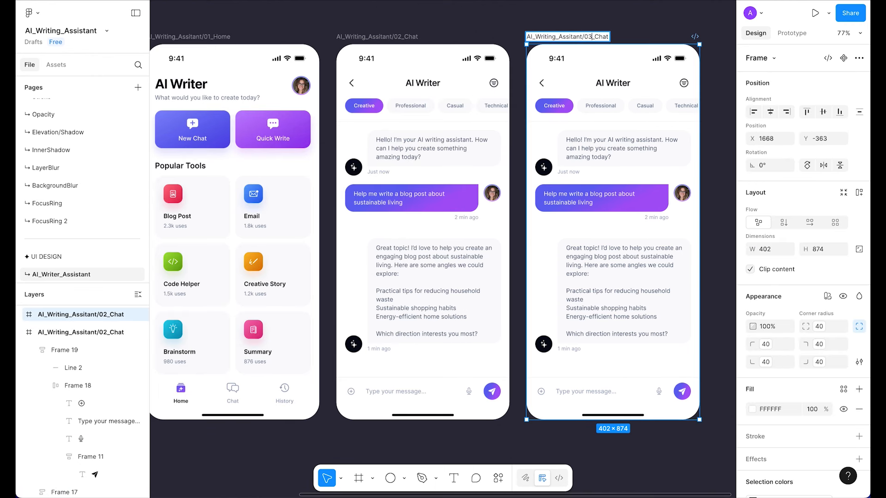
{"action": "key", "text": "shift+End"}
{"action": "type", "text": "History"}
{"action": "key", "text": "Return"}
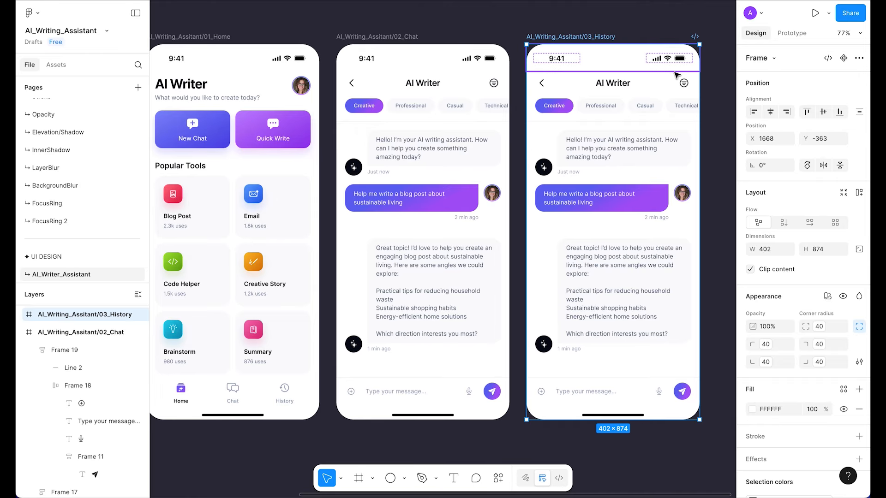
- Delete the back arrow from the header of the 03_History frame
{"action": "scroll", "coordinate": [685, 74], "scroll_direction": "up", "scroll_amount": 5}
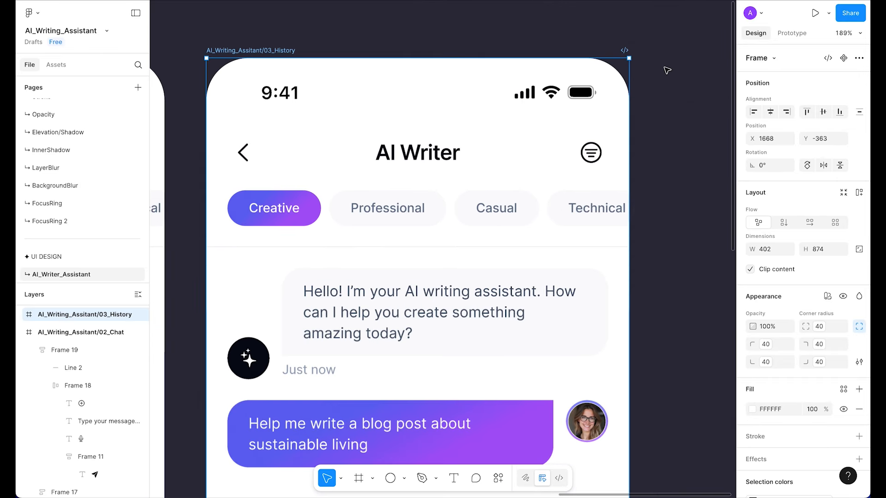
{"action": "scroll", "coordinate": [667, 71], "scroll_direction": "down", "scroll_amount": 1}
{"action": "scroll", "coordinate": [667, 71], "scroll_direction": "left", "scroll_amount": 1}
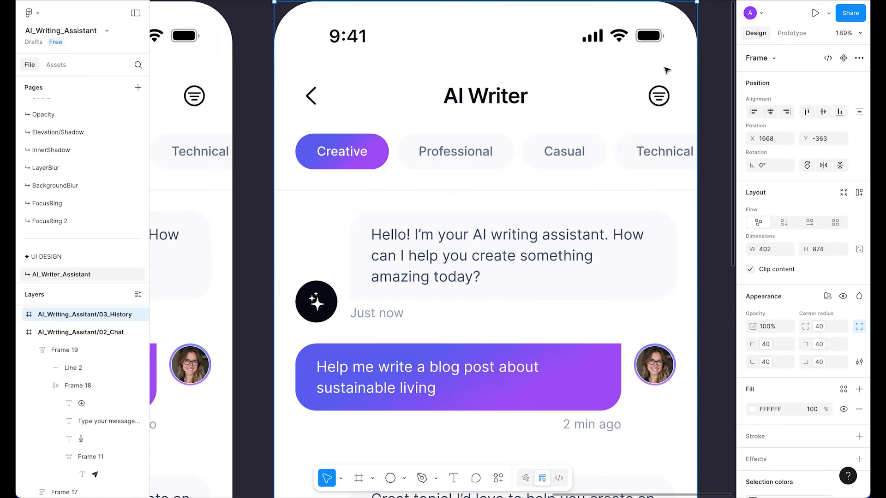
{"action": "double_click", "coordinate": [318, 97]}
{"action": "key", "text": "Delete"}
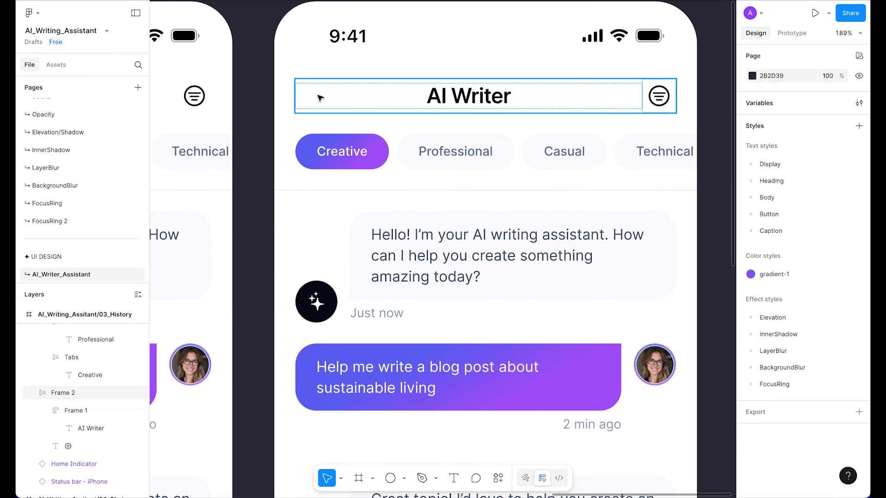
- Left-align the header title of the 03_History frame and change its text to History
{"action": "left_click", "coordinate": [467, 96], "text": "super"}
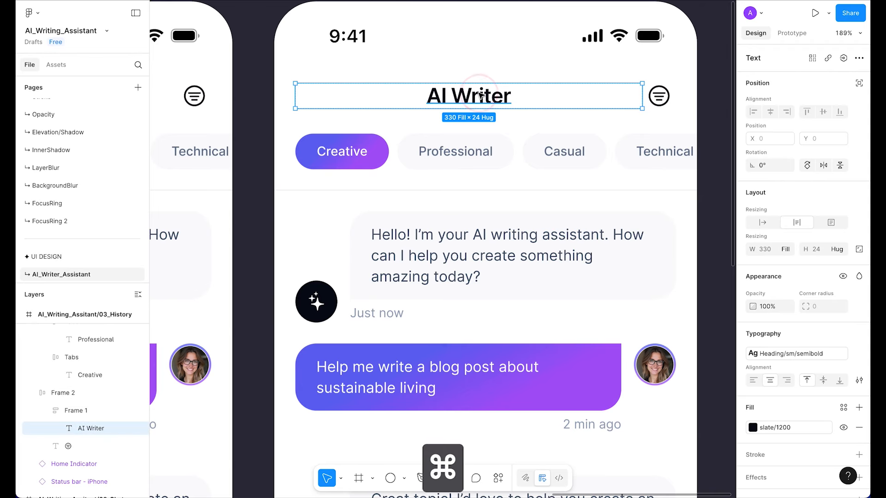
{"action": "left_click", "coordinate": [755, 381]}
{"action": "double_click", "coordinate": [331, 97]}
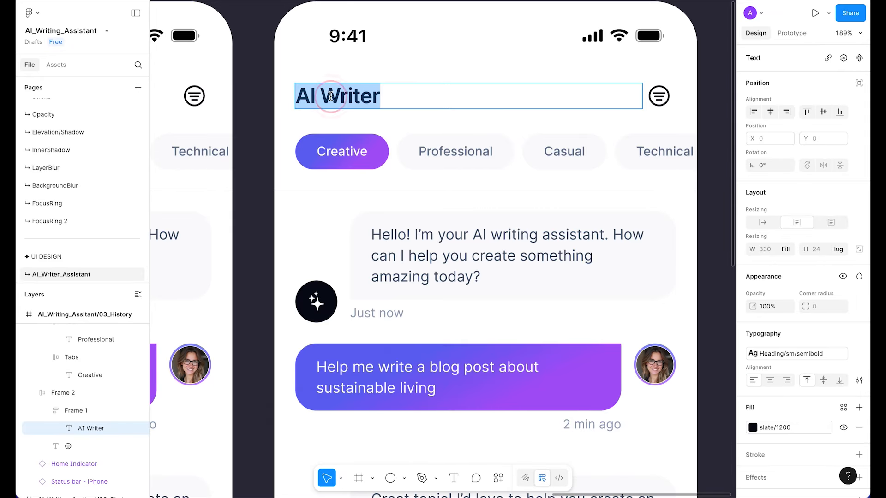
{"action": "type", "text": "History"}
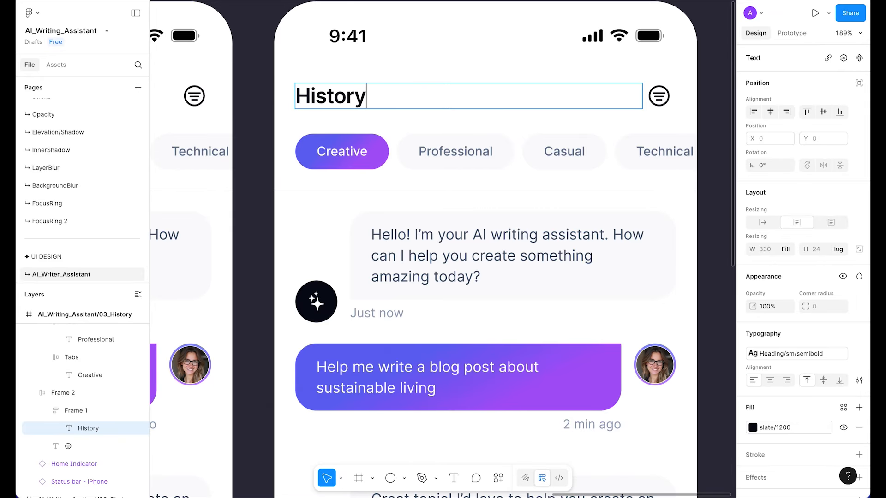
{"action": "key", "text": "Escape"}
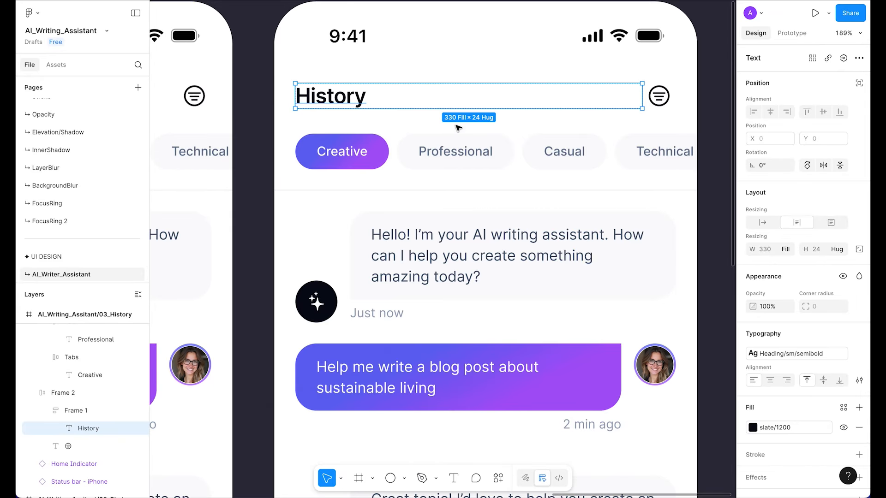
- Switch to SF Symbols and copy the plain magnifyingglass symbol from the search results
{"action": "left_click", "coordinate": [663, 99]}
{"action": "mouse_move", "coordinate": [455, 484]}
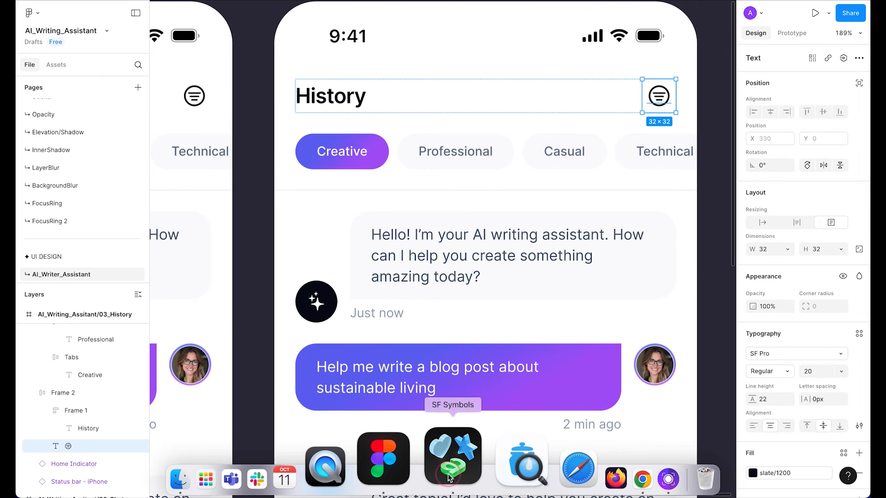
{"action": "left_click", "coordinate": [451, 476]}
{"action": "left_click", "coordinate": [665, 29]}
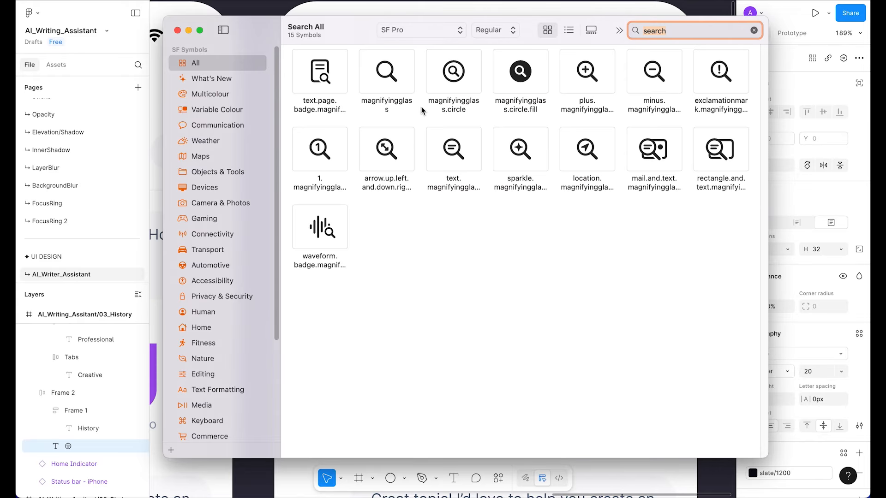
{"action": "left_click", "coordinate": [387, 71]}
{"action": "right_click", "coordinate": [387, 68]}
{"action": "left_click", "coordinate": [418, 74]}
- Back in Figma, replace the filter icon in the History header with the copied magnifying glass symbol
{"action": "left_click", "coordinate": [640, 476]}
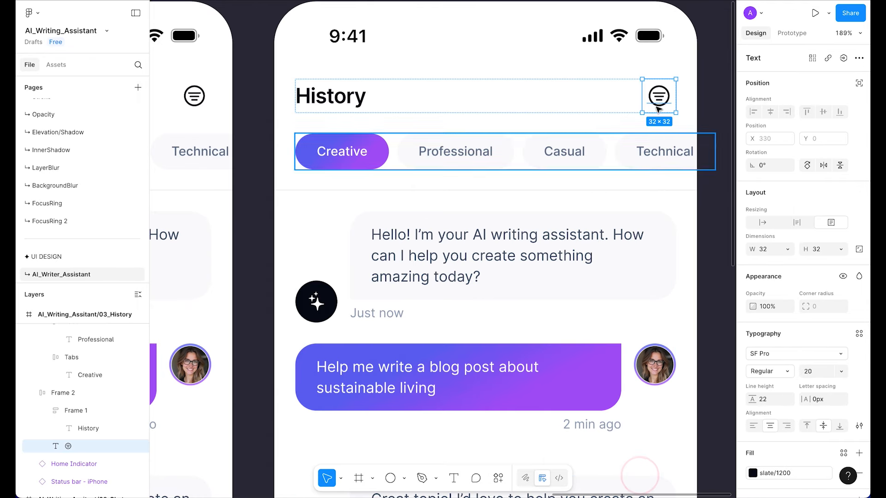
{"action": "double_click", "coordinate": [659, 98]}
{"action": "key", "text": "super+v"}
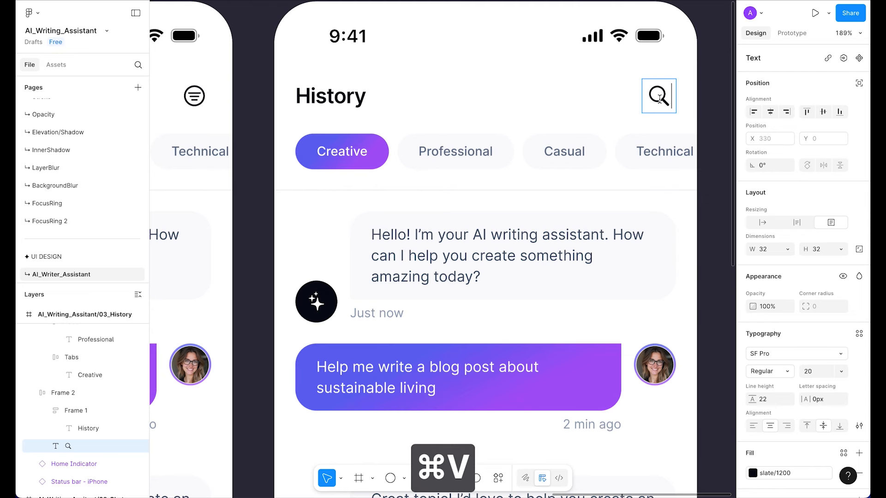
{"action": "left_click", "coordinate": [629, 92]}
{"action": "left_click", "coordinate": [690, 89]}
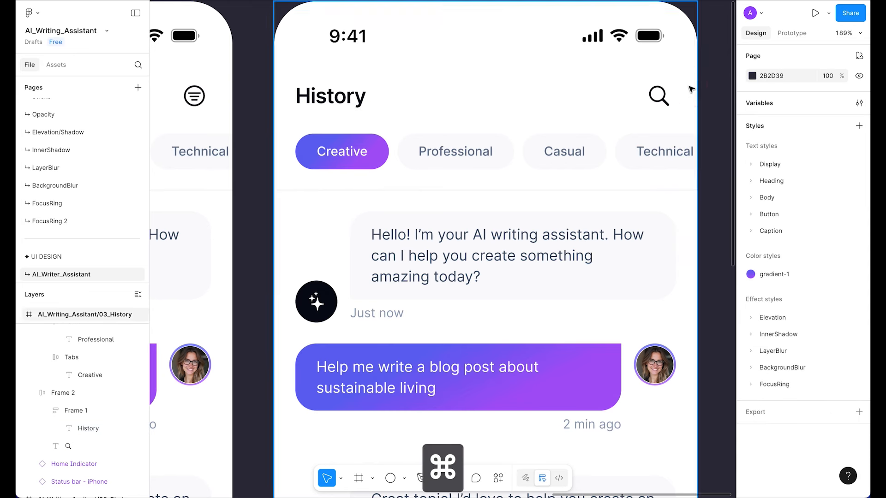
- Change the label of the Creative tab in the 03_History frame to All
{"action": "scroll", "coordinate": [690, 89], "scroll_direction": "down", "scroll_amount": 3}
{"action": "scroll", "coordinate": [709, 165], "scroll_direction": "right", "scroll_amount": 3}
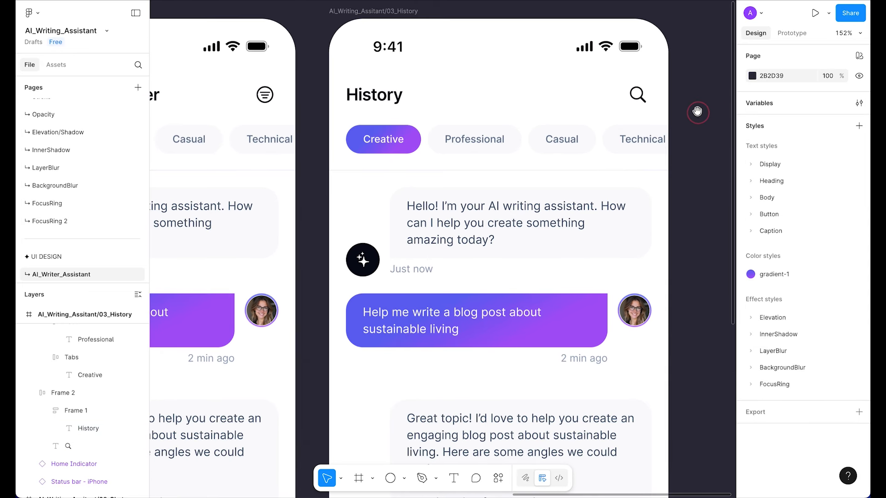
{"action": "scroll", "coordinate": [698, 139], "scroll_direction": "up", "scroll_amount": 2}
{"action": "left_click", "coordinate": [363, 140]}
{"action": "left_click", "coordinate": [325, 139]}
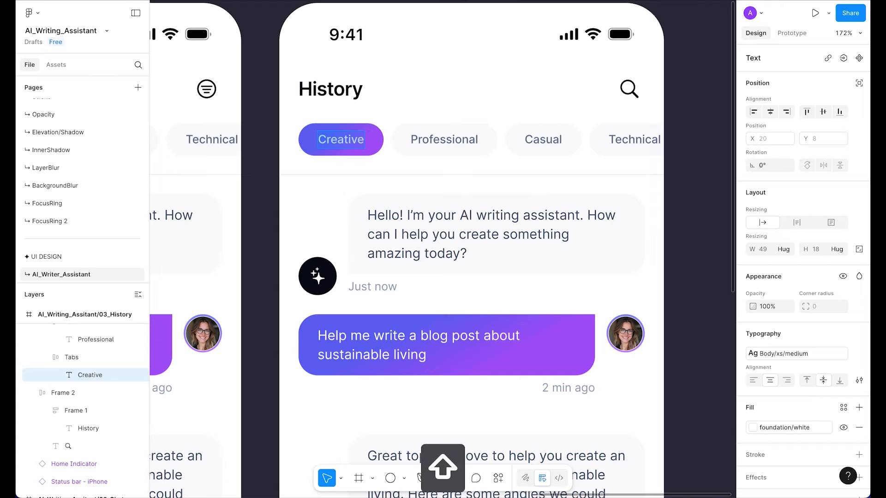
{"action": "type", "text": "All"}
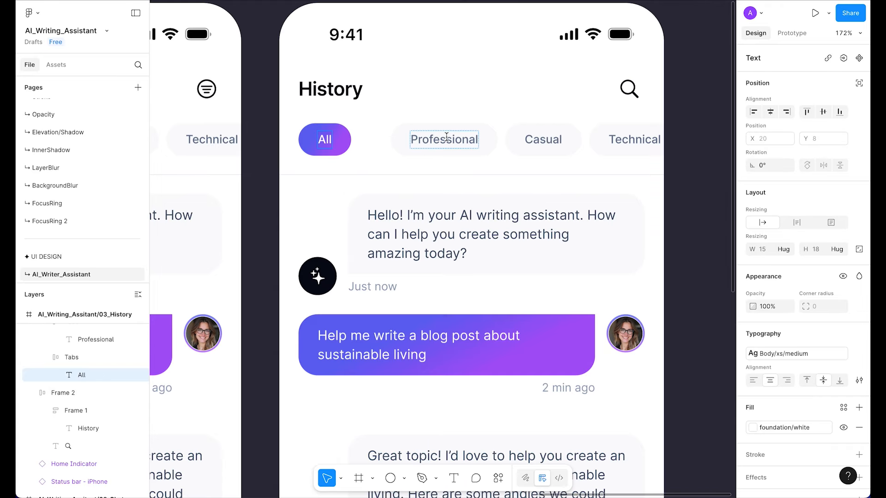
{"action": "left_click", "coordinate": [394, 203]}
- Apply horizontal auto layout with a gap of 8 to the History tabs row and move the row to X 20
{"action": "left_click", "coordinate": [394, 152]}
{"action": "left_click", "coordinate": [350, 149]}
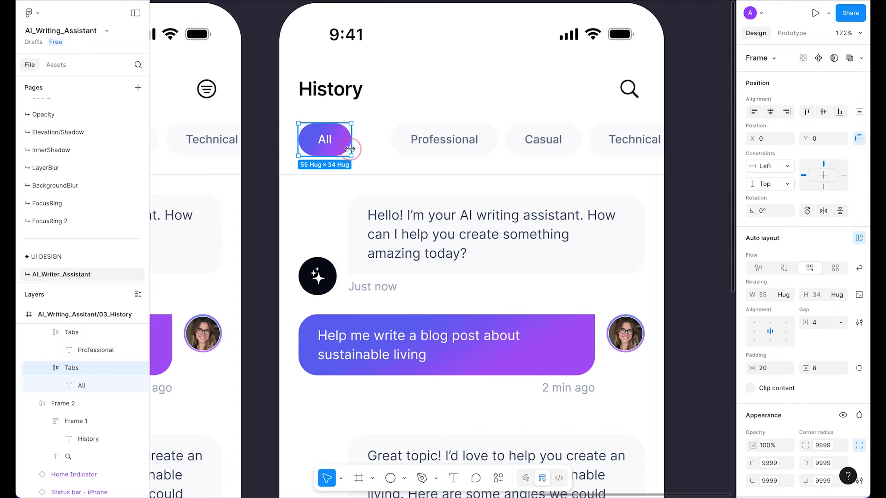
{"action": "left_click", "coordinate": [372, 164]}
{"action": "left_click", "coordinate": [336, 149]}
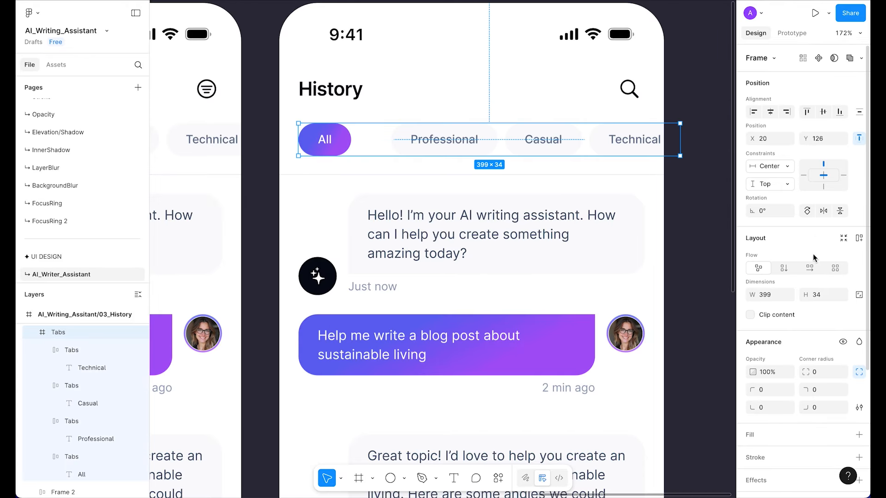
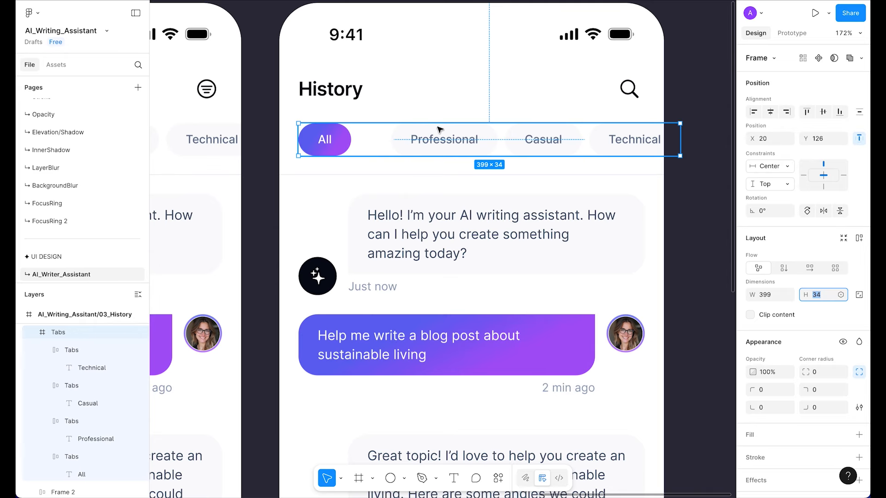
{"action": "key", "text": "shift+a"}
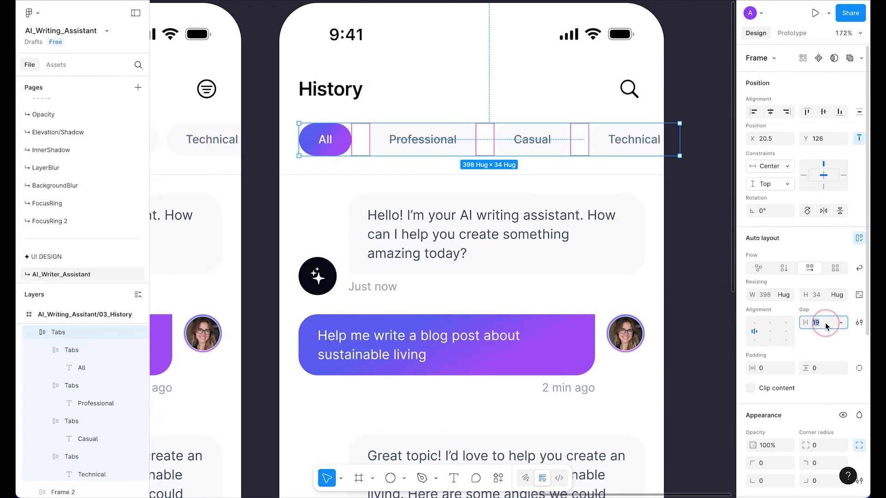
{"action": "key", "text": "shift+Down"}
{"action": "key", "text": "Down"}
{"action": "key", "text": "Down"}
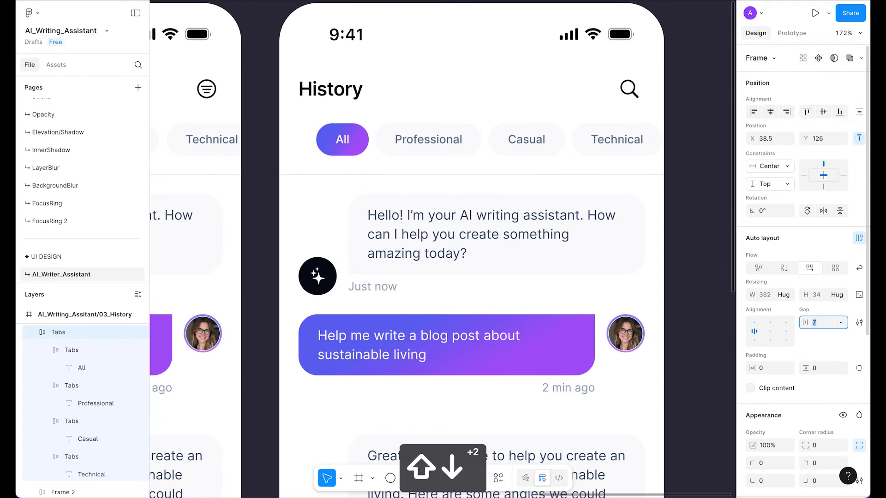
{"action": "type", "text": "8"}
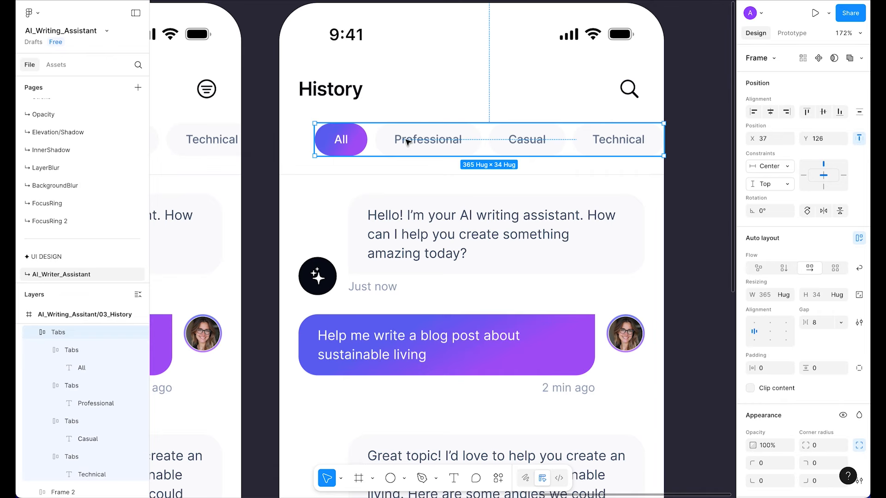
{"action": "mouse_move", "coordinate": [408, 142]}
{"action": "left_mouse_down"}
{"action": "mouse_move", "coordinate": [383, 139]}
{"action": "mouse_move", "coordinate": [390, 142]}
{"action": "left_mouse_up"}
- Relabel the Professional tab as Favorites and the Casual tab as Recent in the History tabs row
{"action": "left_click", "coordinate": [416, 140], "text": "super"}
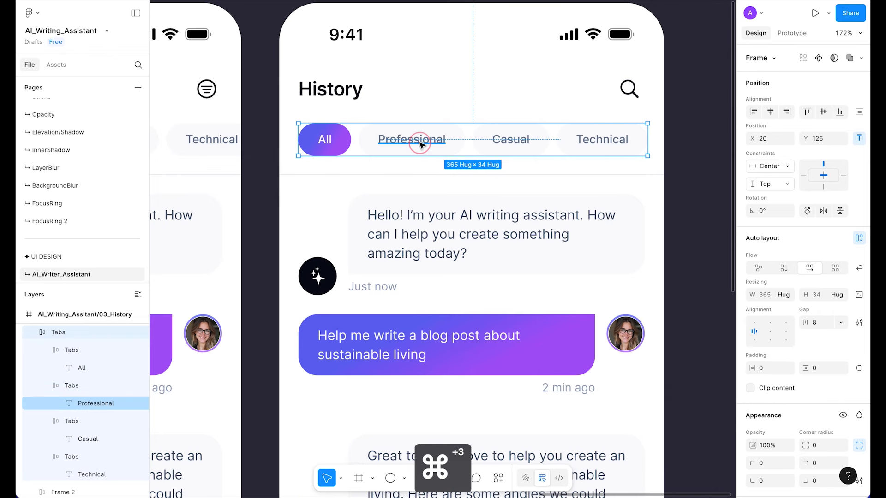
{"action": "double_click", "coordinate": [420, 143]}
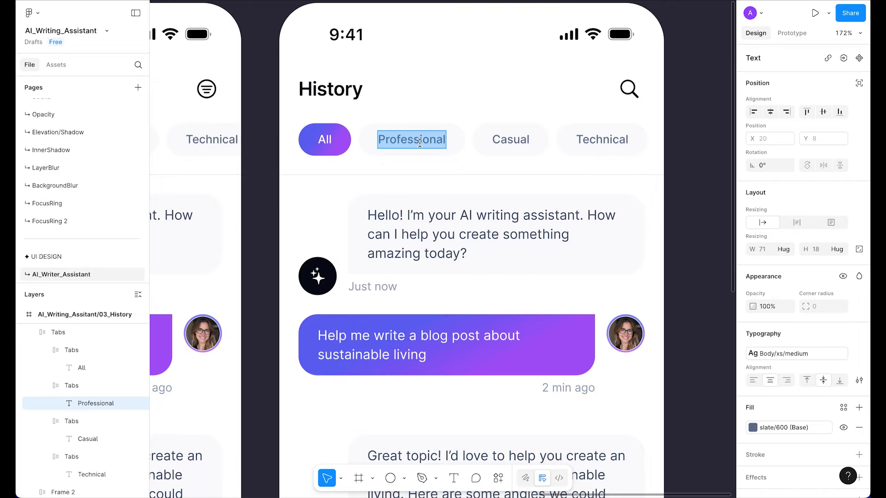
{"action": "type", "text": "Favo"}
{"action": "key", "text": "BackSpace"}
{"action": "type", "text": "orites"}
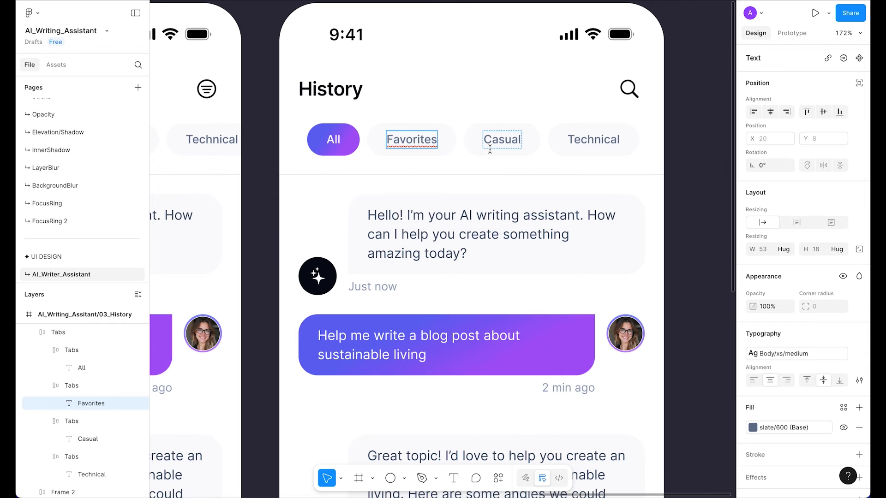
{"action": "double_click", "coordinate": [509, 140]}
{"action": "type", "text": "Recent"}
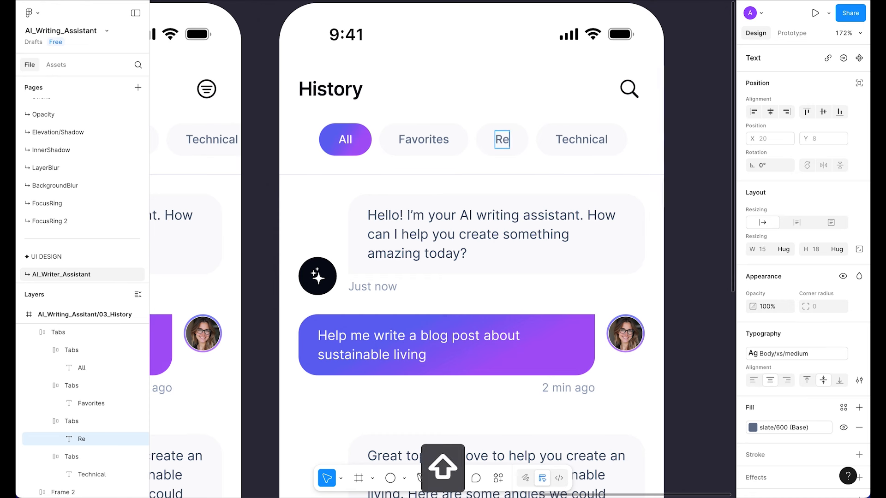
{"action": "key", "text": "Escape"}
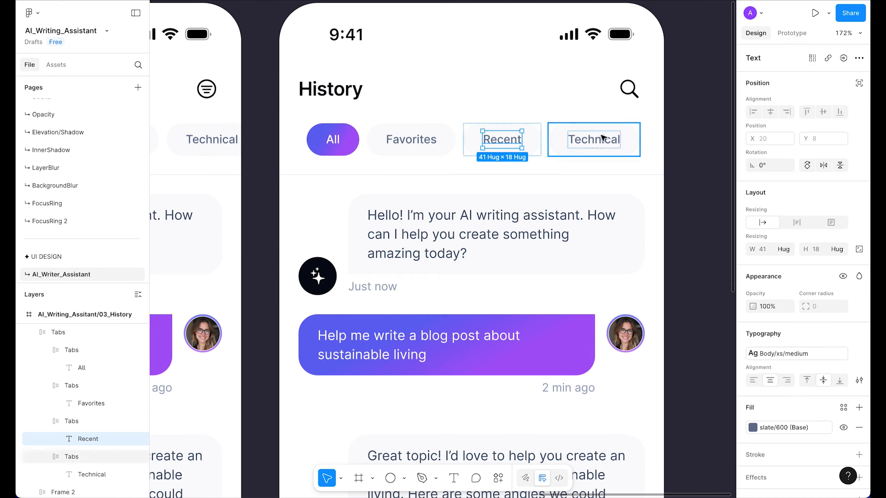
- Delete the Technical tab from the History screen and move the tabs row to X 20
{"action": "left_click", "coordinate": [597, 138]}
{"action": "key", "text": "Delete"}
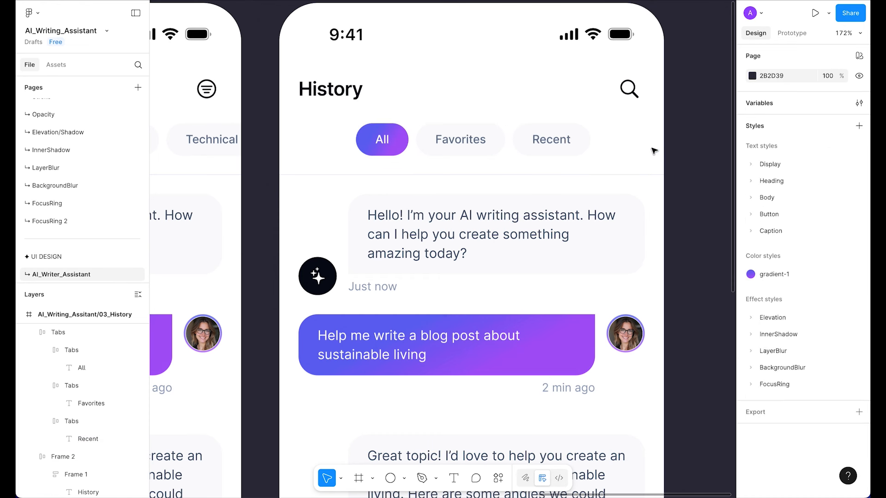
{"action": "left_click", "coordinate": [461, 139]}
{"action": "left_click_drag", "start_coordinate": [467, 136], "coordinate": [411, 140]}
{"action": "key", "text": "alt"}
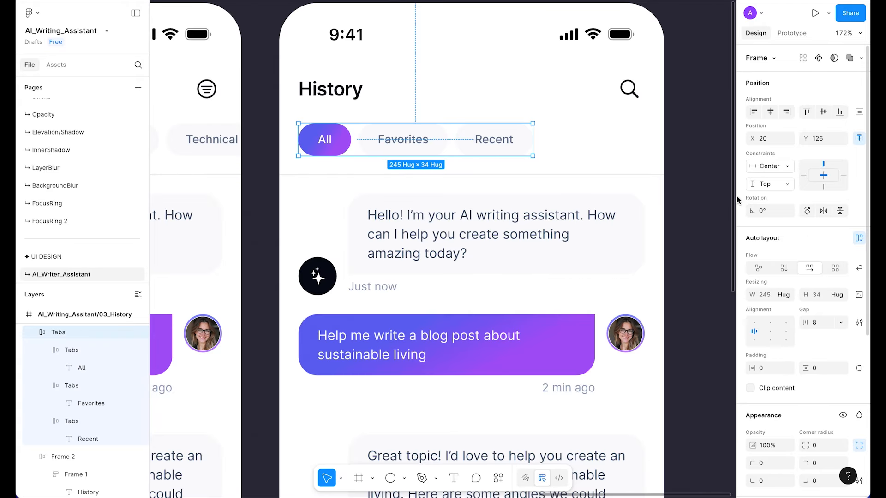
- Left-align the text of the All, Favorites and Recent tab labels and save the file
{"action": "left_click", "coordinate": [330, 138], "text": "super"}
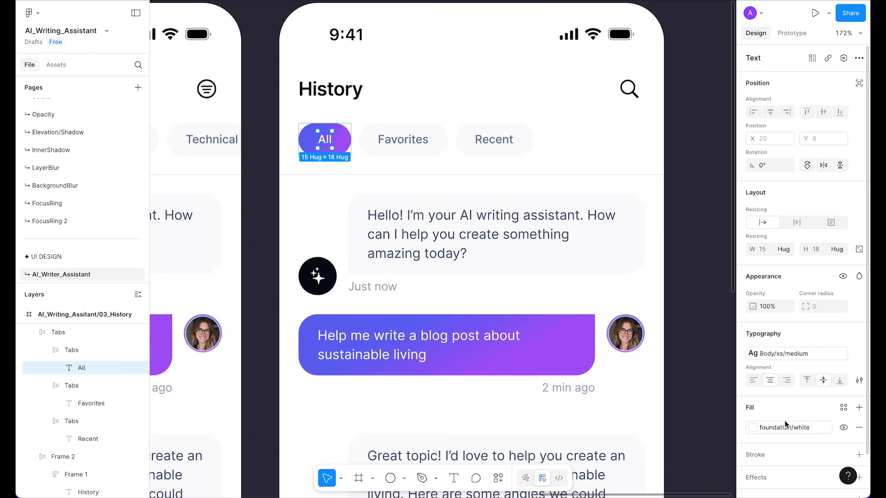
{"action": "left_click", "coordinate": [757, 380]}
{"action": "left_click", "coordinate": [402, 139], "text": "super"}
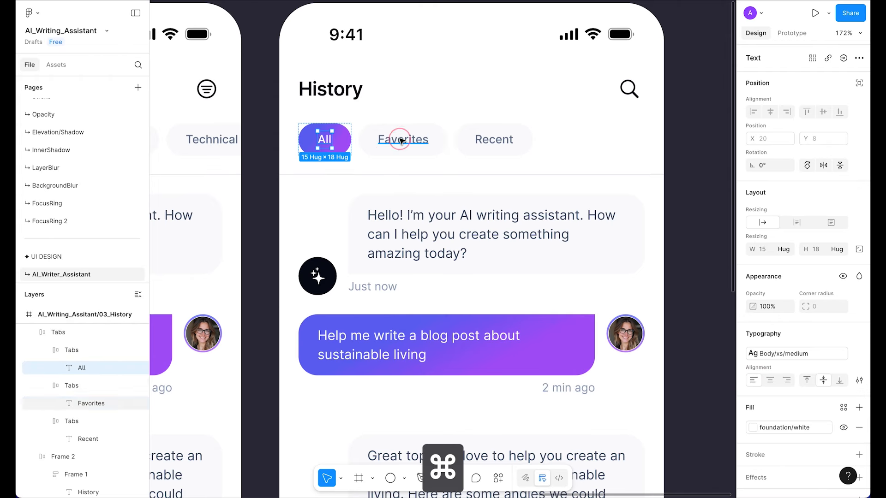
{"action": "left_click", "coordinate": [756, 378]}
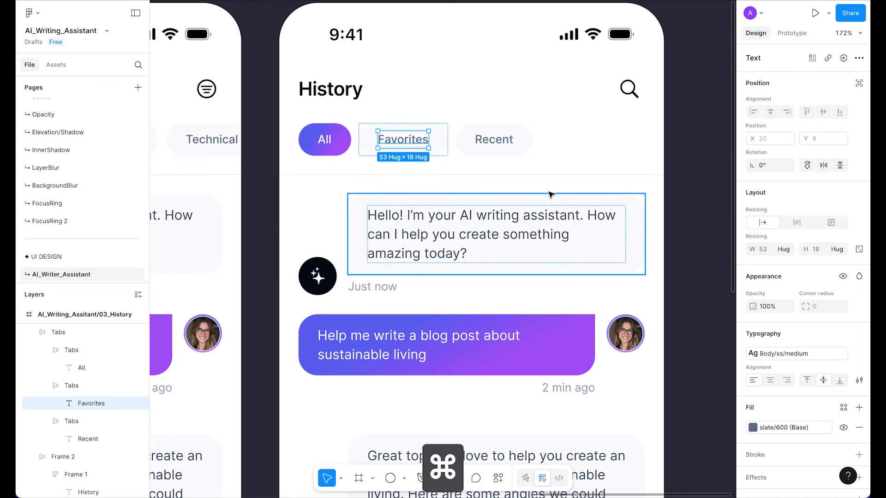
{"action": "left_click", "coordinate": [504, 139], "text": "super"}
{"action": "left_click", "coordinate": [757, 380]}
{"action": "left_click", "coordinate": [691, 261]}
{"action": "scroll", "coordinate": [693, 264], "scroll_direction": "up", "scroll_amount": 3}
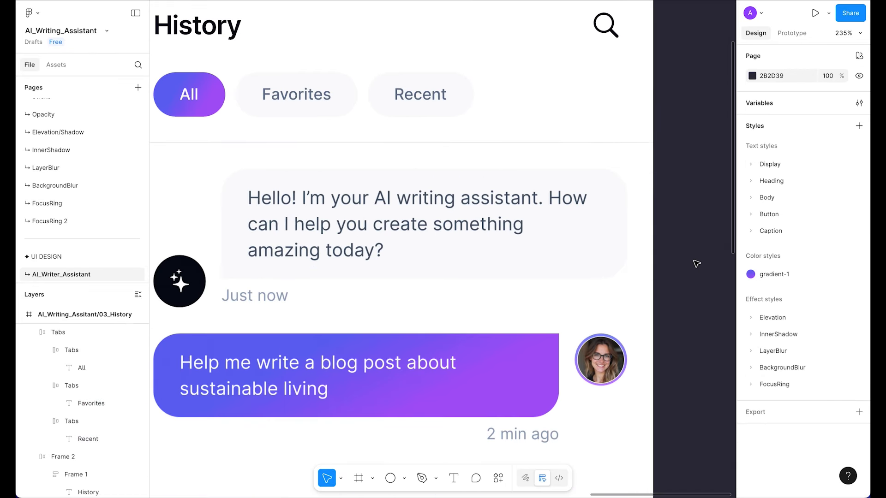
{"action": "scroll", "coordinate": [584, 251], "scroll_direction": "down", "scroll_amount": 3}
{"action": "key", "text": "super+s"}
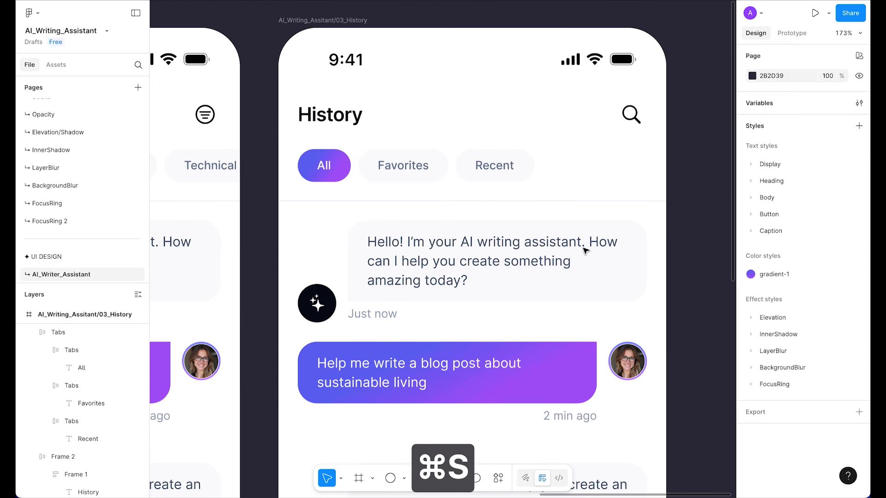
- Delete the chat conversation and the message input bar from the 03_History frame
{"action": "scroll", "coordinate": [584, 251], "scroll_direction": "down", "scroll_amount": 5}
{"action": "left_click", "coordinate": [577, 251]}
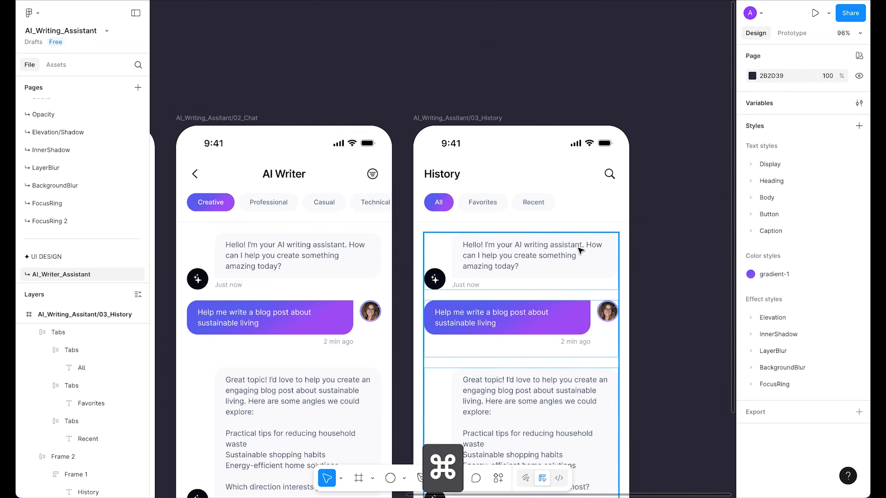
{"action": "key", "text": "Delete"}
{"action": "scroll", "coordinate": [580, 249], "scroll_direction": "down", "scroll_amount": 4}
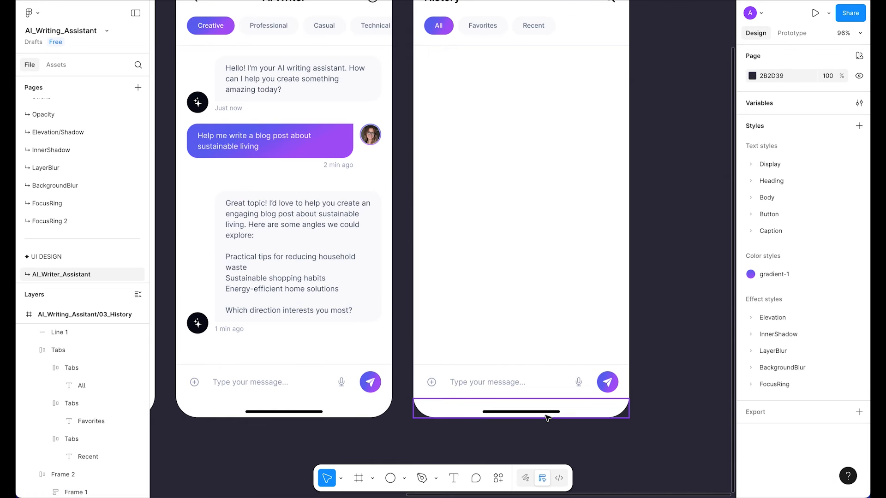
{"action": "left_click_drag", "start_coordinate": [543, 376], "coordinate": [431, 384]}
{"action": "key", "text": "Delete"}
{"action": "scroll", "coordinate": [434, 383], "scroll_direction": "down", "scroll_amount": 3}
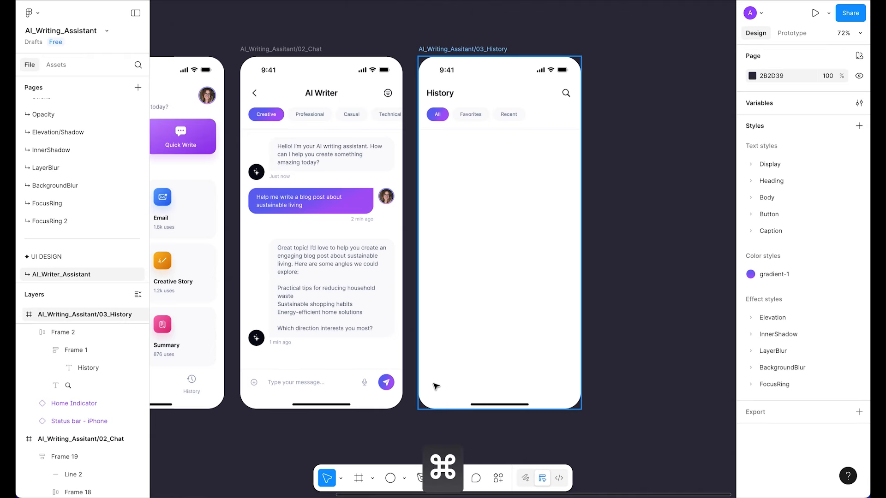
{"action": "scroll", "coordinate": [464, 180], "scroll_direction": "up", "scroll_amount": 3}
{"action": "left_click_drag", "start_coordinate": [465, 180], "coordinate": [535, 210]}
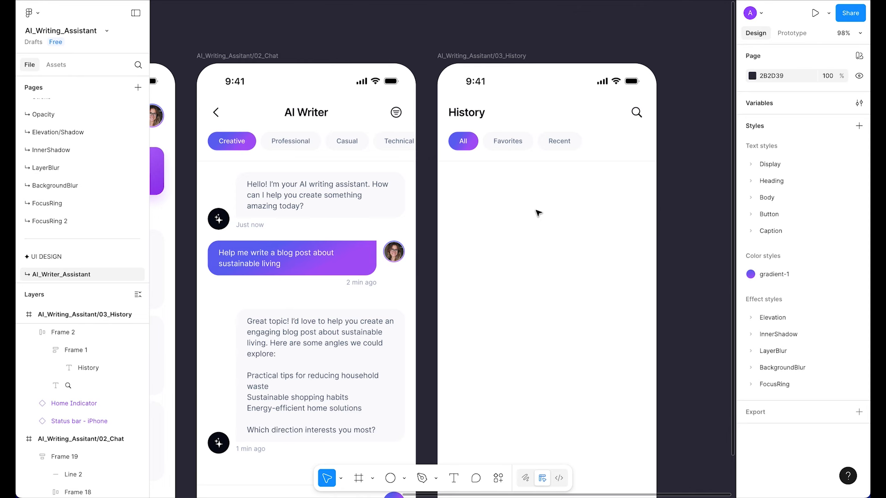
{"action": "scroll", "coordinate": [548, 210], "scroll_direction": "down", "scroll_amount": 3}
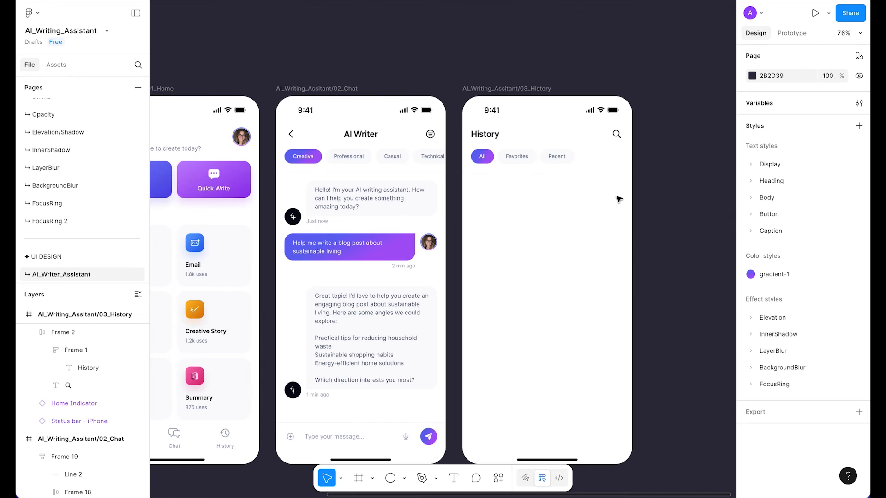
- Move the Category component down to Y -14, below the colour swatches, and add a second variant to it
{"action": "scroll", "coordinate": [621, 197], "scroll_direction": "down", "scroll_amount": 3}
{"action": "scroll", "coordinate": [234, 258], "scroll_direction": "up", "scroll_amount": 5}
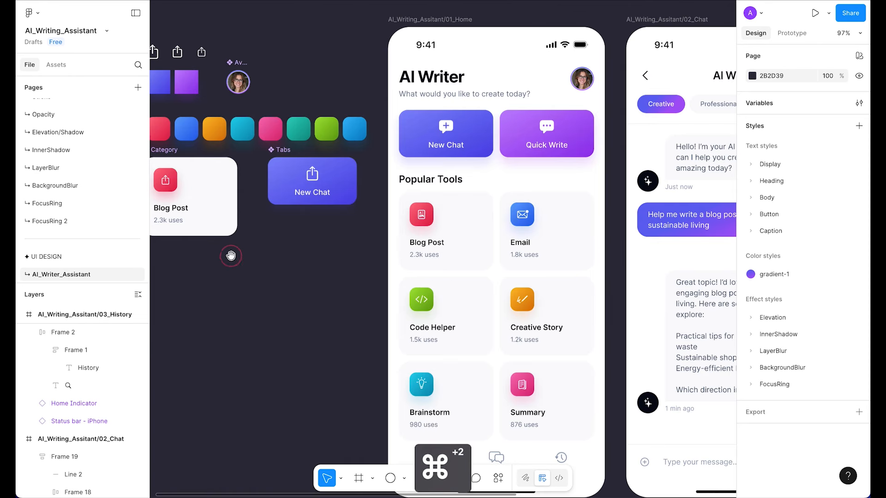
{"action": "left_click_drag", "start_coordinate": [231, 256], "coordinate": [410, 252]}
{"action": "scroll", "coordinate": [369, 254], "scroll_direction": "up", "scroll_amount": 5}
{"action": "left_click", "coordinate": [412, 95]}
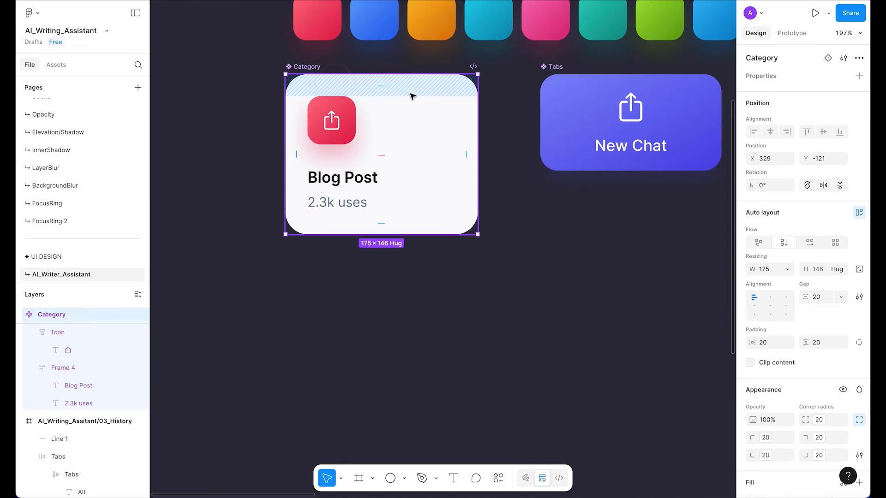
{"action": "left_click_drag", "start_coordinate": [413, 96], "coordinate": [416, 213]}
{"action": "scroll", "coordinate": [415, 213], "scroll_direction": "down", "scroll_amount": 4}
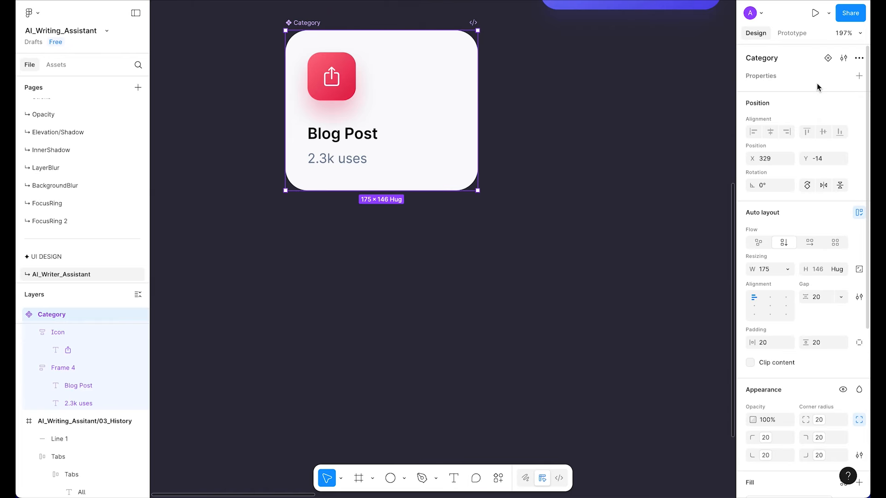
{"action": "scroll", "coordinate": [413, 279], "scroll_direction": "down", "scroll_amount": 5}
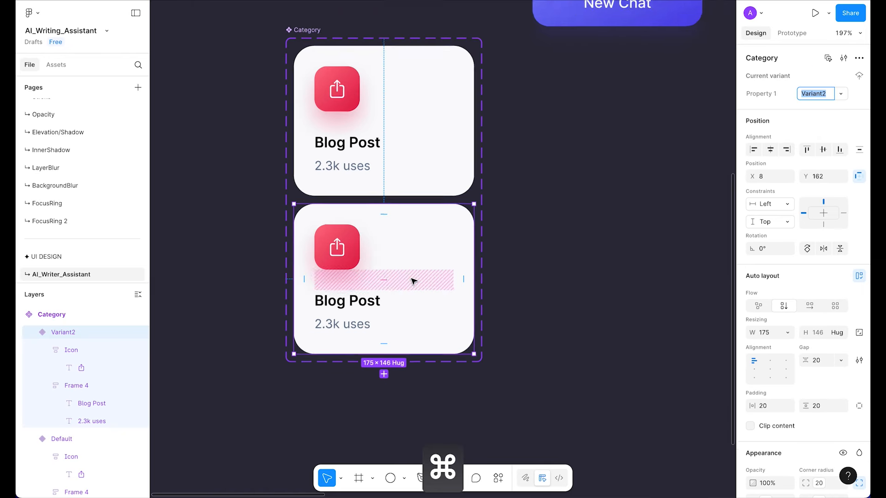
- Stretch the second Category variant to a width of about 388
{"action": "left_click", "coordinate": [505, 213]}
{"action": "left_click", "coordinate": [417, 276]}
{"action": "left_click_drag", "start_coordinate": [447, 274], "coordinate": [567, 274]}
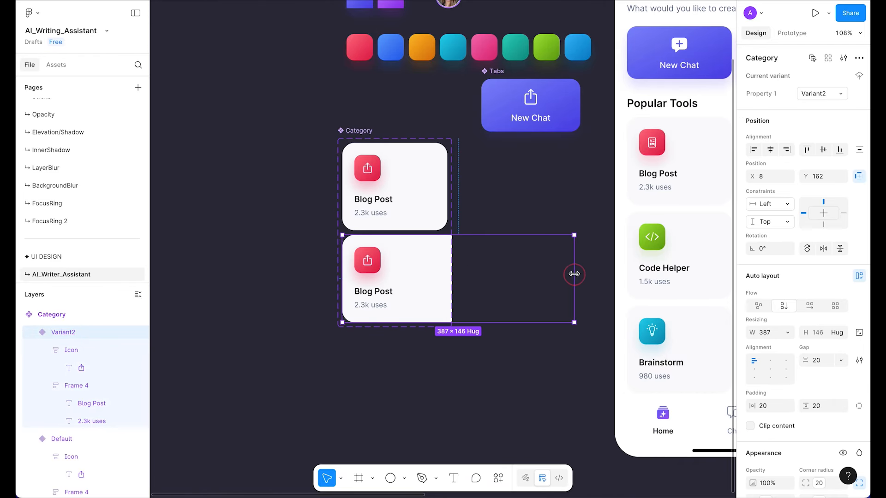
- Check the width of the Popular Tools grid on the Home screen and set the second Category variant's width to 362
{"action": "scroll", "coordinate": [522, 324], "scroll_direction": "right", "scroll_amount": 10}
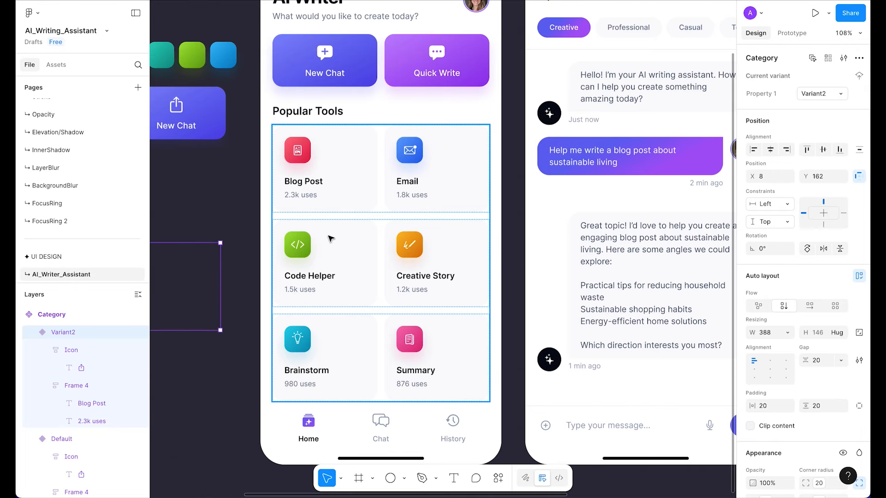
{"action": "scroll", "coordinate": [284, 253], "scroll_direction": "down", "scroll_amount": 5}
{"action": "scroll", "coordinate": [285, 253], "scroll_direction": "up", "scroll_amount": 5}
{"action": "left_click", "coordinate": [348, 267]}
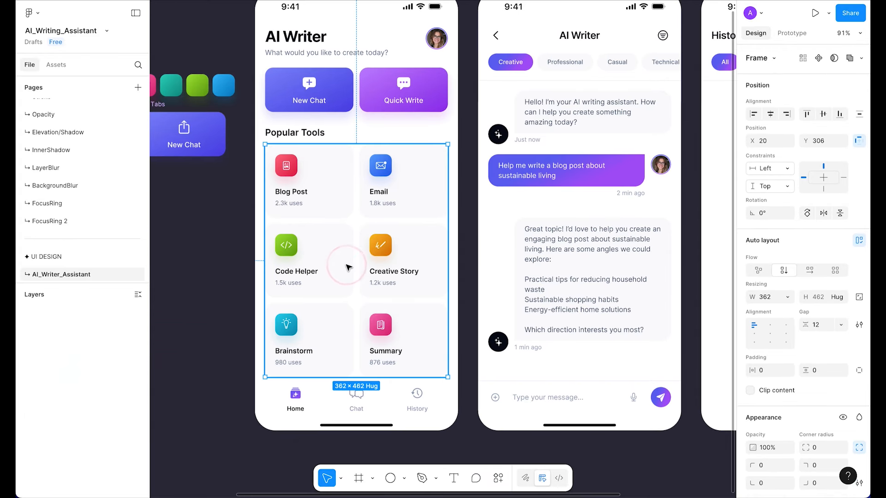
{"action": "key", "text": "alt"}
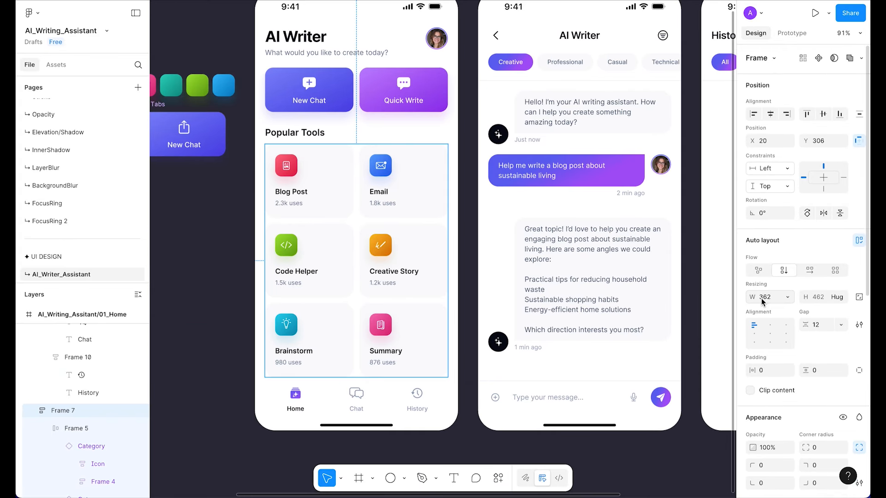
{"action": "scroll", "coordinate": [514, 256], "scroll_direction": "down", "scroll_amount": 5}
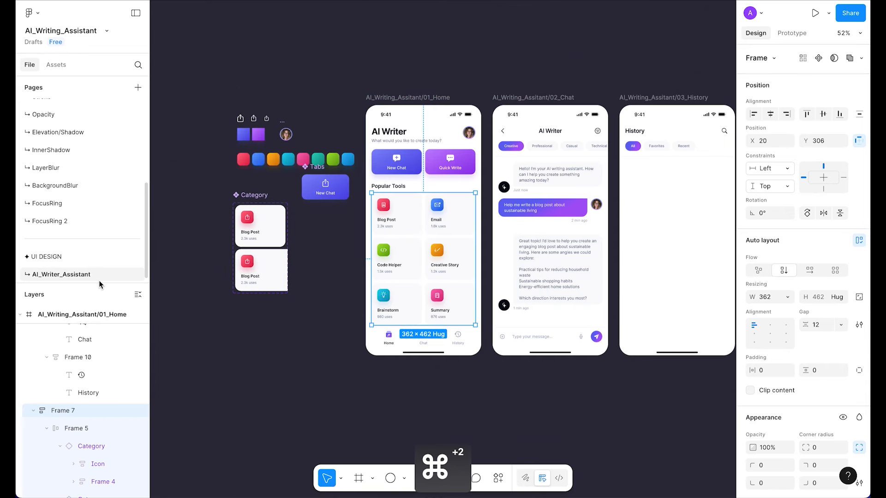
{"action": "scroll", "coordinate": [298, 274], "scroll_direction": "up", "scroll_amount": 4}
{"action": "left_click", "coordinate": [245, 263]}
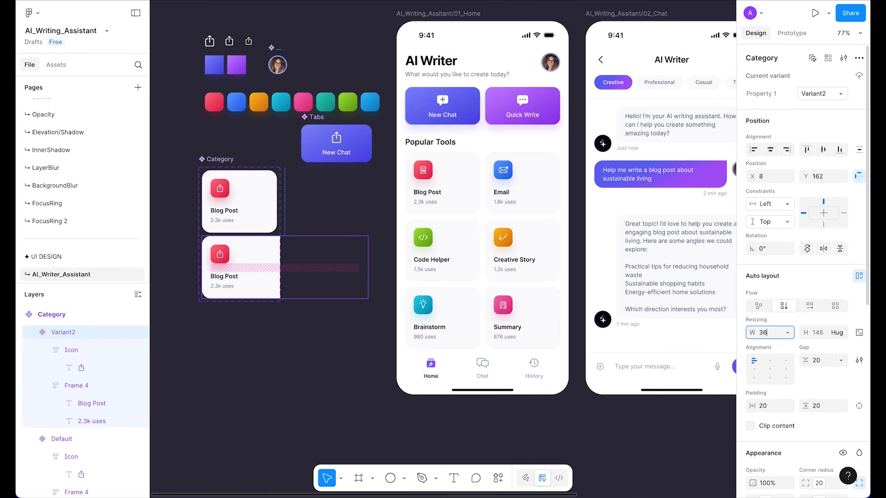
{"action": "type", "text": "362"}
{"action": "key", "text": "Return"}
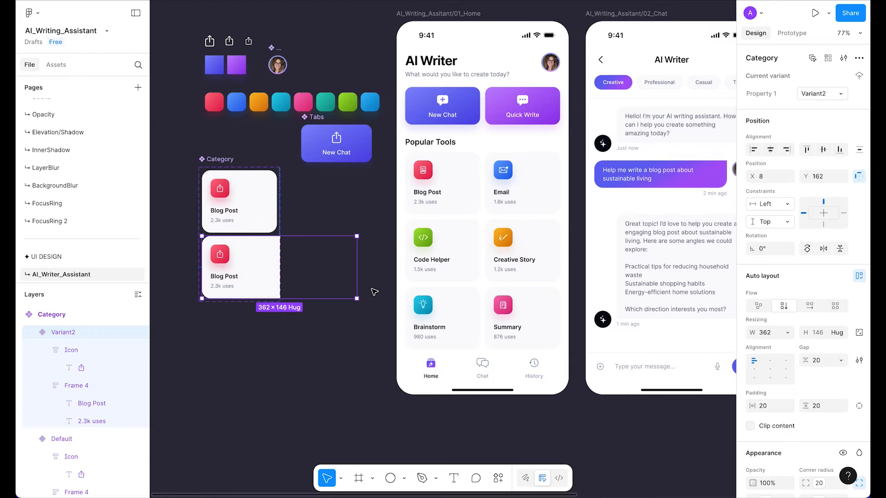
- Resize the Category component set to fit both of its variants
{"action": "scroll", "coordinate": [374, 291], "scroll_direction": "up", "scroll_amount": 5}
{"action": "scroll", "coordinate": [367, 291], "scroll_direction": "up", "scroll_amount": 3}
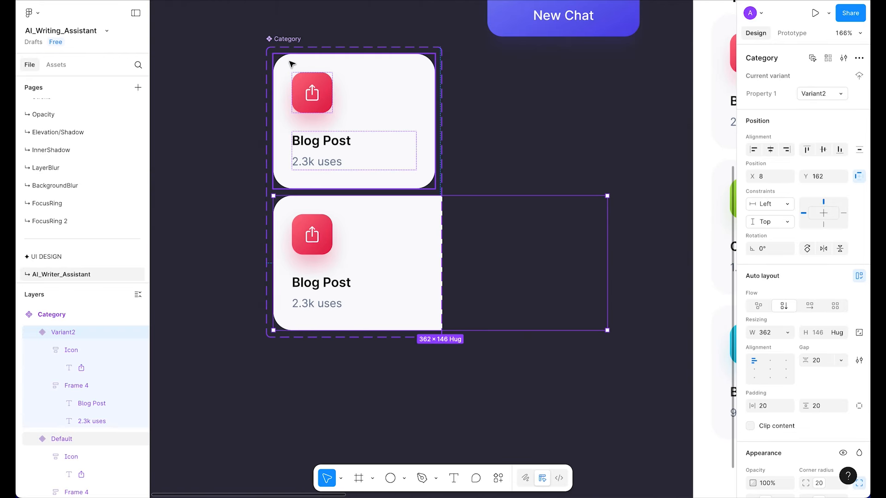
{"action": "left_click", "coordinate": [285, 39]}
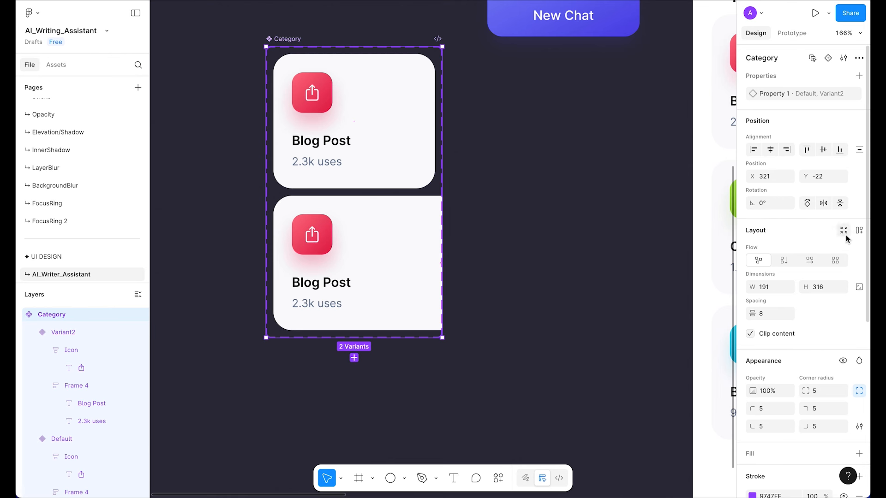
{"action": "left_click", "coordinate": [845, 232]}
{"action": "left_click", "coordinate": [568, 374]}
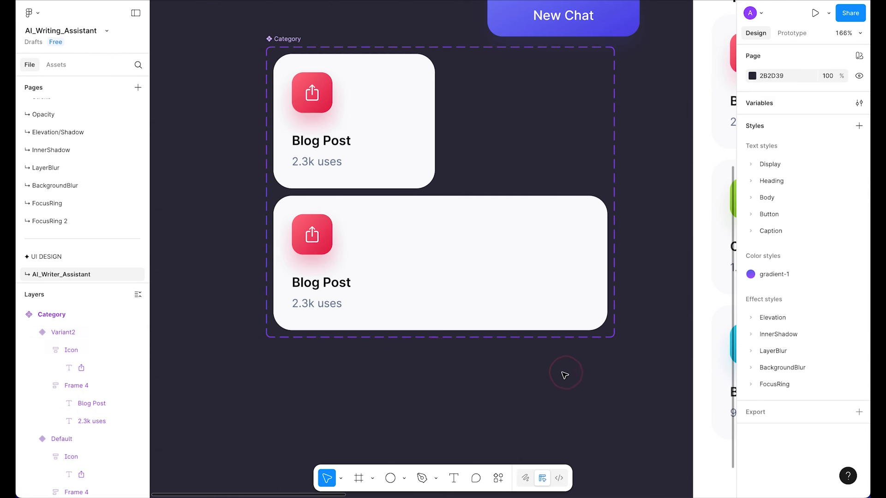
- Change the auto layout flow of the wide Category variant to horizontal
{"action": "left_click", "coordinate": [386, 247]}
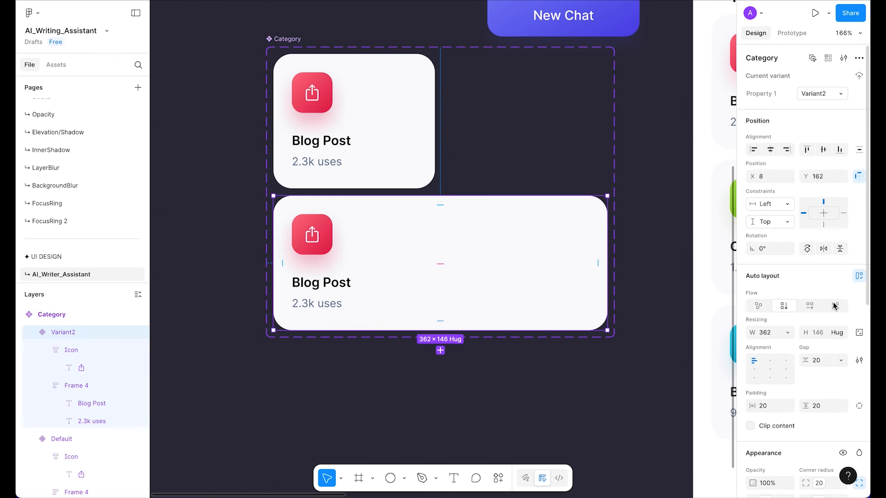
{"action": "left_click", "coordinate": [810, 306]}
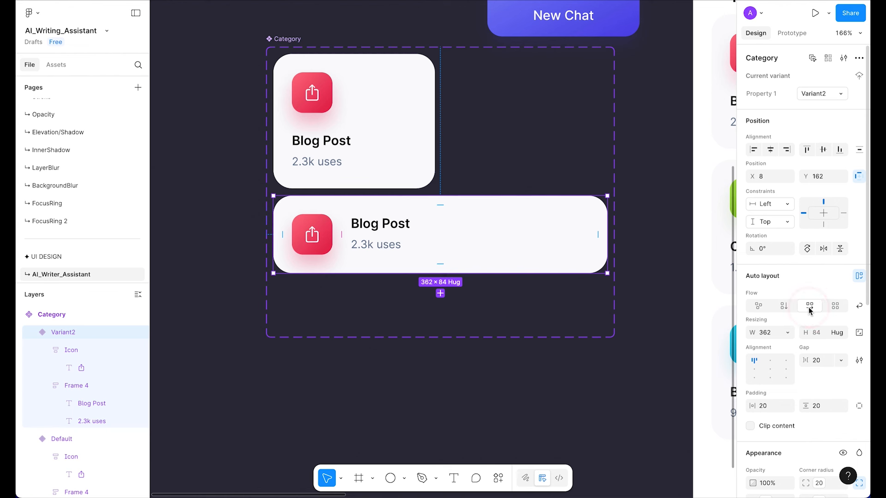
{"action": "left_click", "coordinate": [397, 355]}
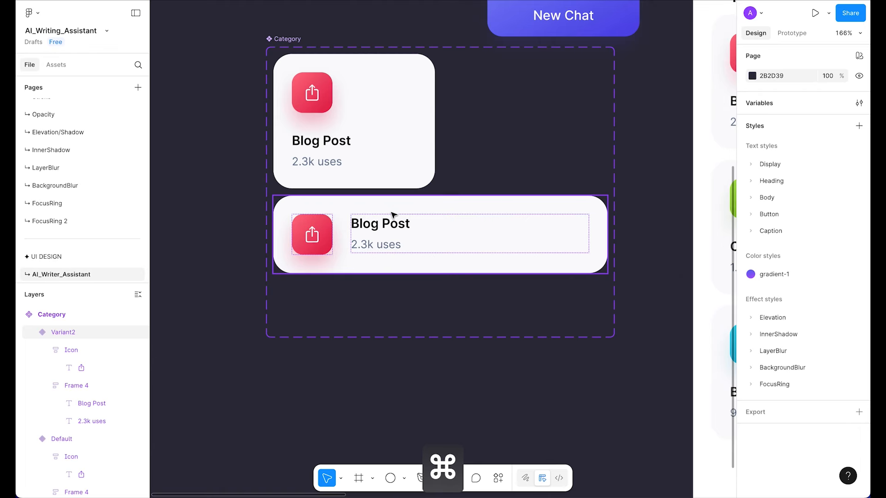
- Examine the layout settings of the icon and the text frame inside the wide Category variant
{"action": "scroll", "coordinate": [356, 241], "scroll_direction": "down", "scroll_amount": 3}
{"action": "scroll", "coordinate": [357, 242], "scroll_direction": "right", "scroll_amount": 2}
{"action": "scroll", "coordinate": [357, 241], "scroll_direction": "up", "scroll_amount": 1}
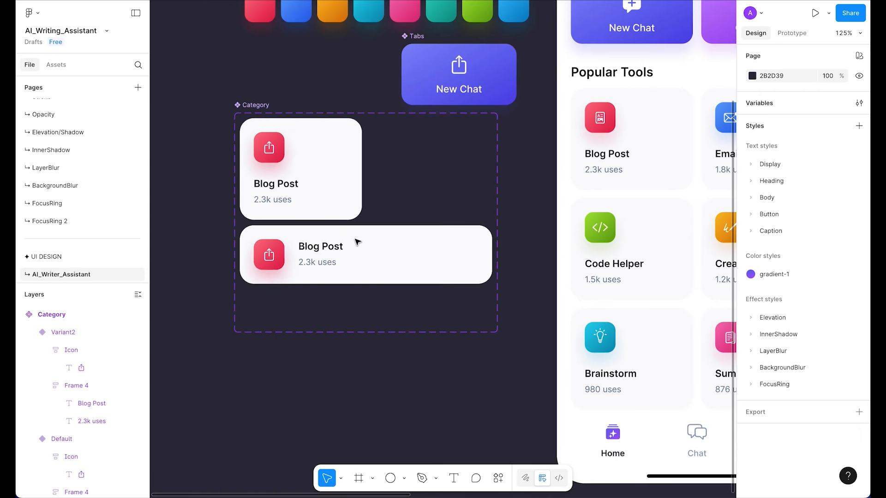
{"action": "double_click", "coordinate": [271, 259]}
{"action": "scroll", "coordinate": [270, 256], "scroll_direction": "up", "scroll_amount": 3}
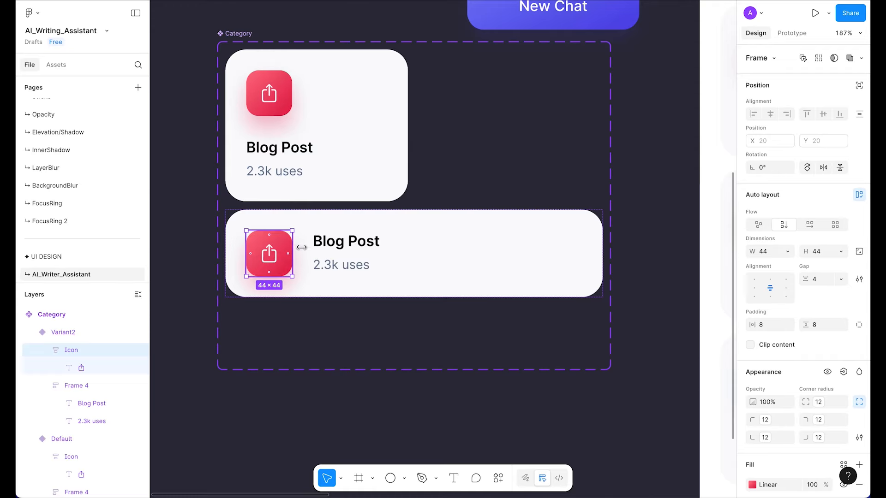
{"action": "left_click", "coordinate": [361, 243]}
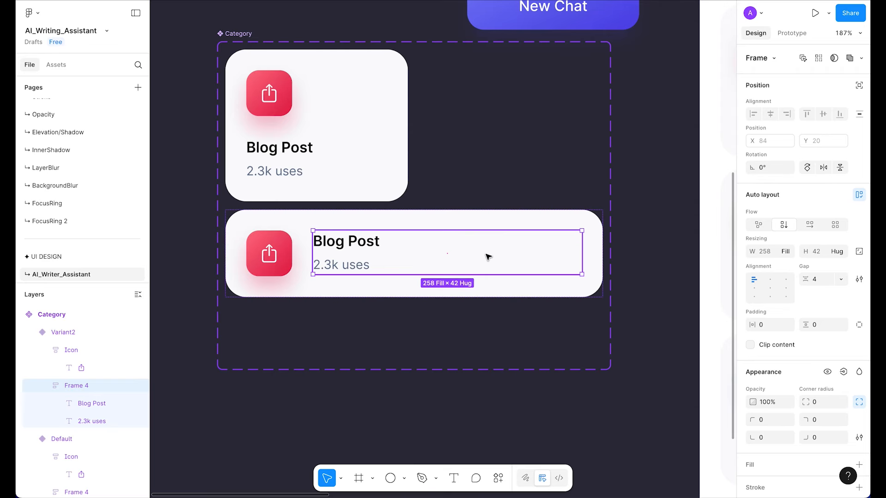
{"action": "scroll", "coordinate": [597, 240], "scroll_direction": "up", "scroll_amount": 1}
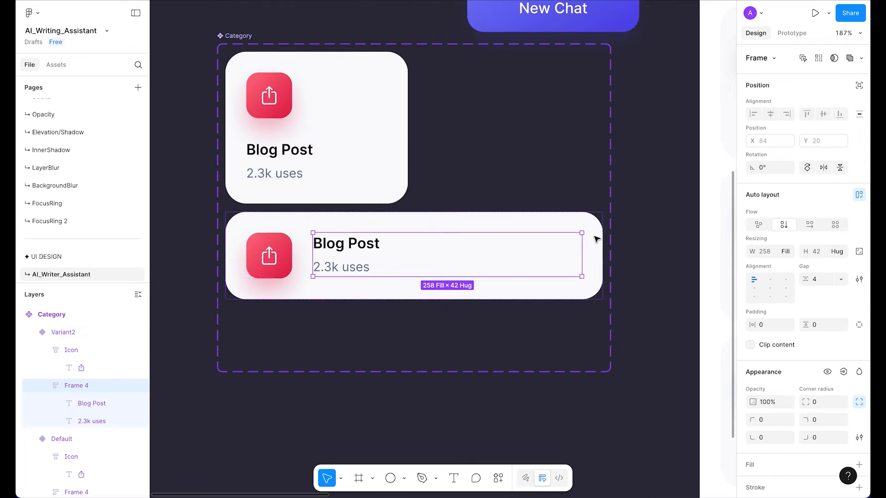
{"action": "scroll", "coordinate": [597, 239], "scroll_direction": "down", "scroll_amount": 3}
- Copy the 32 × 32 share icon above the swatches into the wide Category variant, after its text frame
{"action": "scroll", "coordinate": [535, 203], "scroll_direction": "up", "scroll_amount": 5}
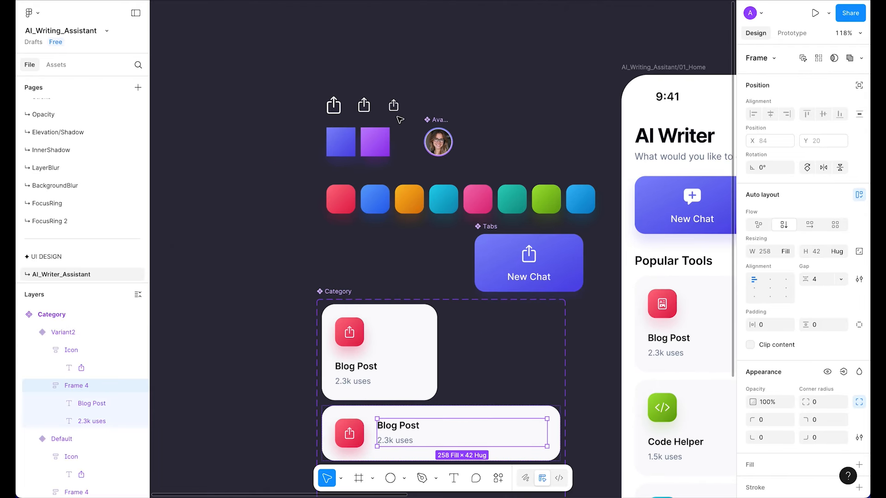
{"action": "left_click", "coordinate": [364, 106]}
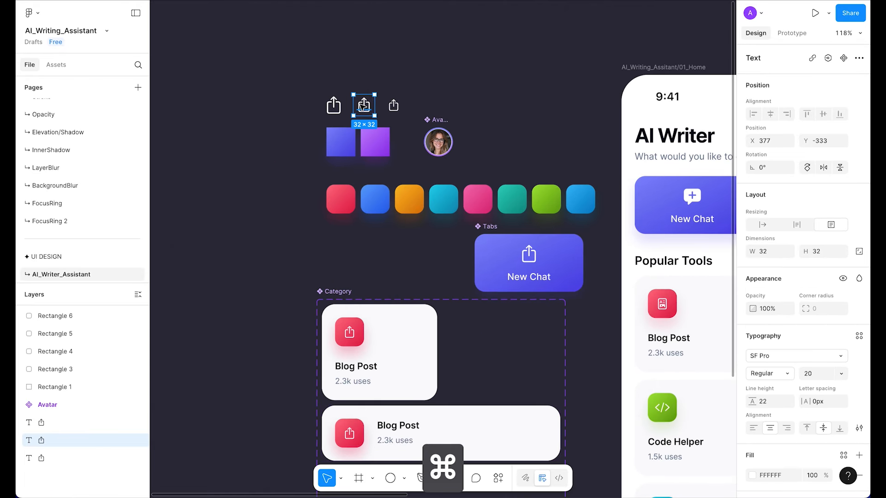
{"action": "key", "text": "super+c"}
{"action": "scroll", "coordinate": [363, 107], "scroll_direction": "down", "scroll_amount": 15}
{"action": "scroll", "coordinate": [363, 107], "scroll_direction": "up", "scroll_amount": 11}
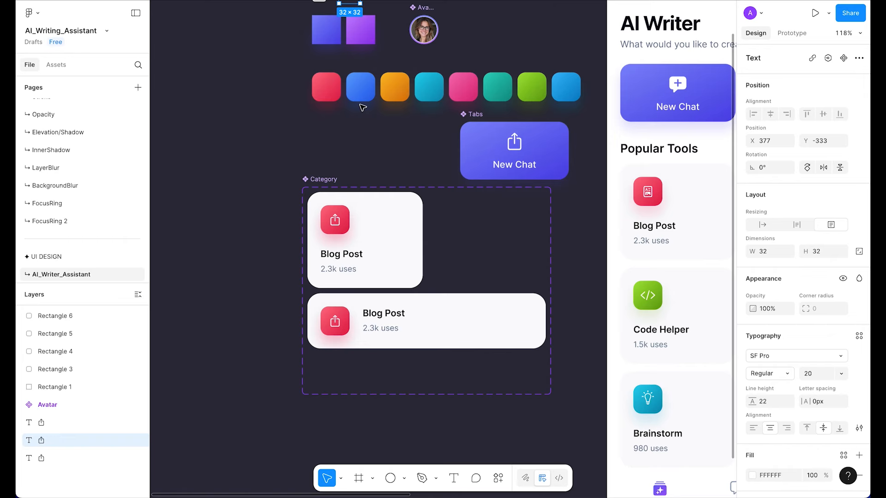
{"action": "left_click", "coordinate": [498, 331]}
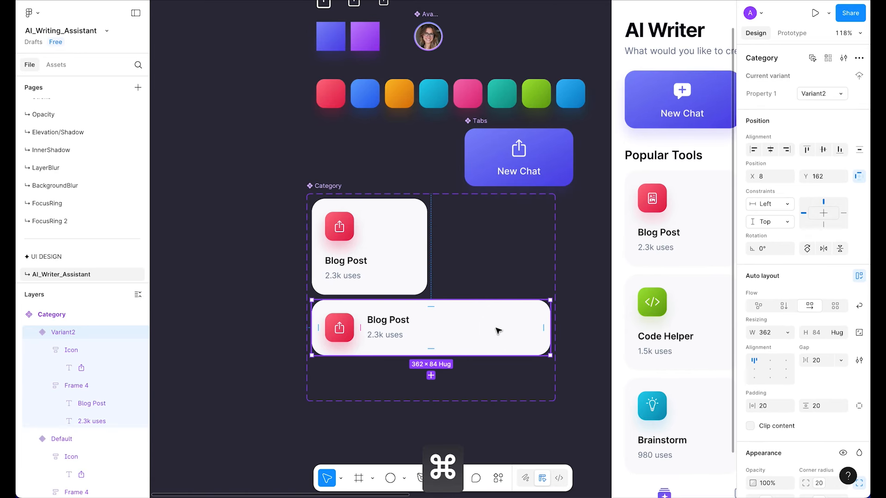
{"action": "key", "text": "super+v"}
{"action": "scroll", "coordinate": [536, 337], "scroll_direction": "up", "scroll_amount": 3}
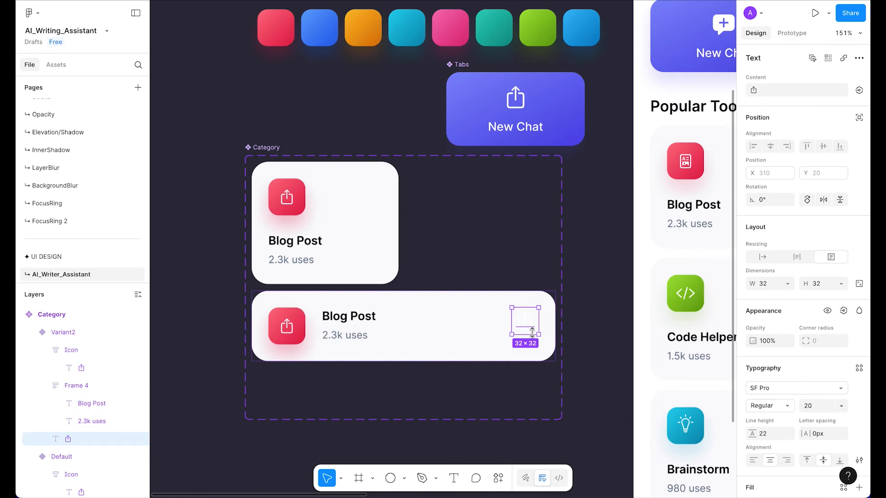
- Apply the slate/500 library colour to the fill of the share icon pasted in the wide Category variant
{"action": "scroll", "coordinate": [788, 381], "scroll_direction": "down", "scroll_amount": 3}
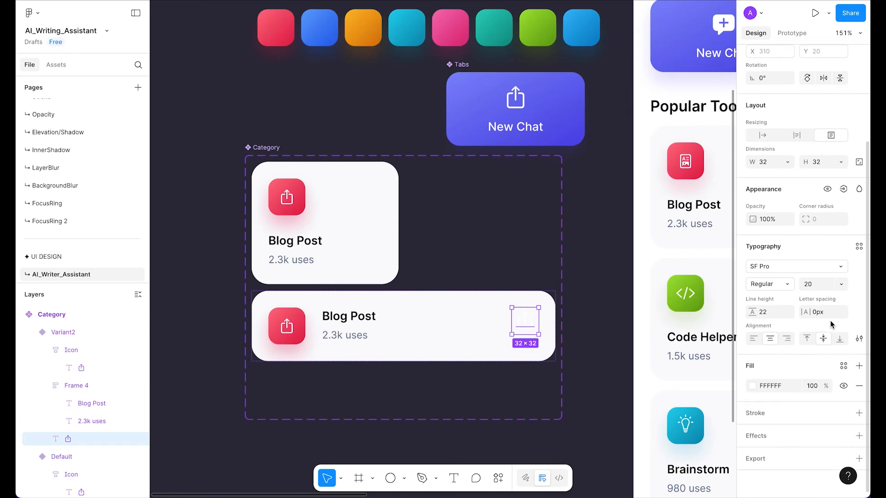
{"action": "left_click", "coordinate": [844, 366]}
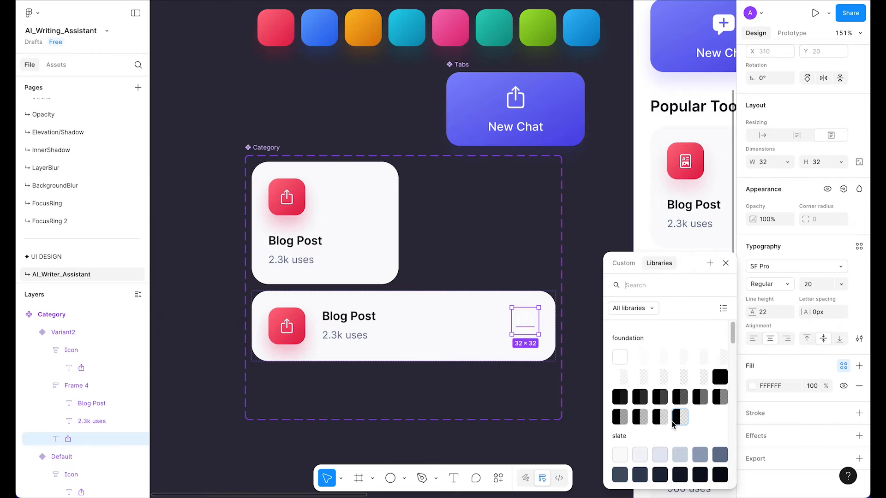
{"action": "left_click", "coordinate": [700, 444]}
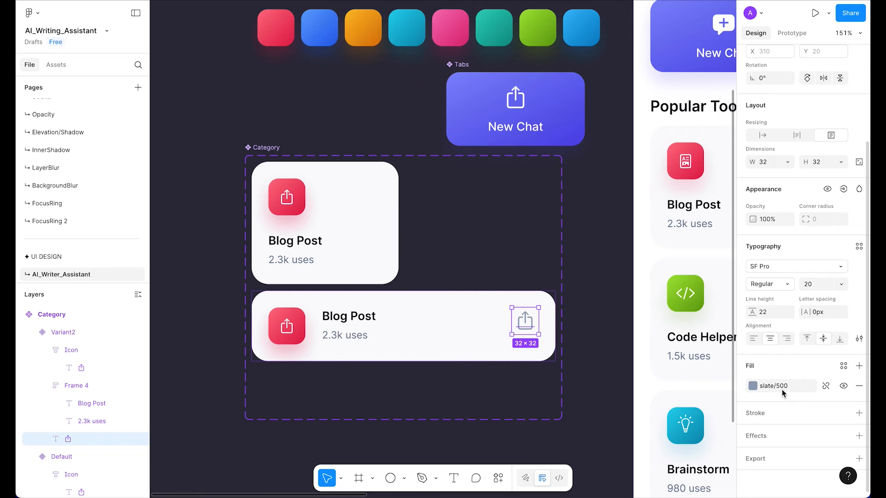
{"action": "left_click", "coordinate": [580, 362]}
{"action": "scroll", "coordinate": [581, 365], "scroll_direction": "down", "scroll_amount": 3}
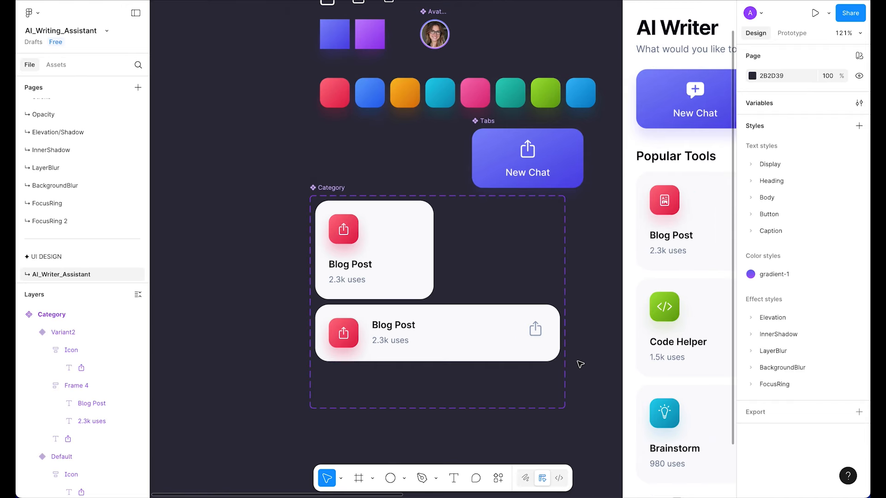
- Copy the wide Category variant and paste an instance of it into the 03_History frame
{"action": "scroll", "coordinate": [581, 364], "scroll_direction": "down", "scroll_amount": 5}
{"action": "left_click", "coordinate": [402, 337]}
{"action": "scroll", "coordinate": [406, 340], "scroll_direction": "right", "scroll_amount": 3}
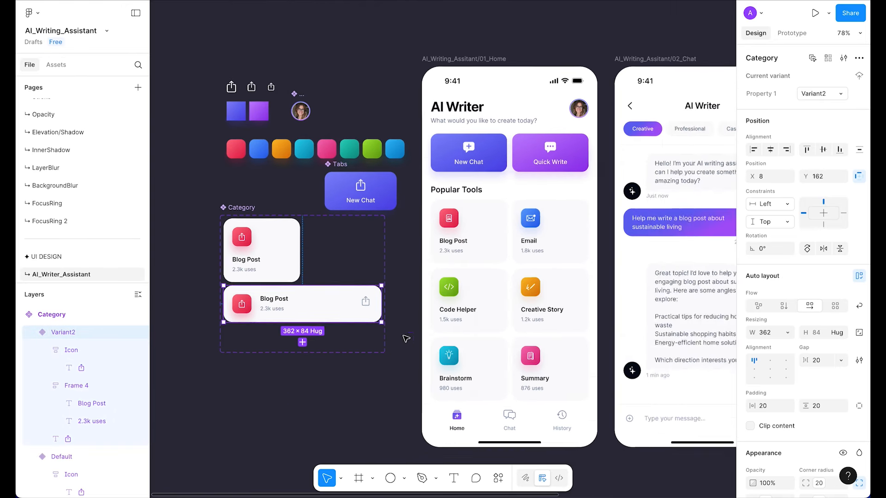
{"action": "scroll", "coordinate": [406, 338], "scroll_direction": "right", "scroll_amount": 6}
{"action": "scroll", "coordinate": [406, 338], "scroll_direction": "left", "scroll_amount": 5}
{"action": "scroll", "coordinate": [407, 338], "scroll_direction": "down", "scroll_amount": 1}
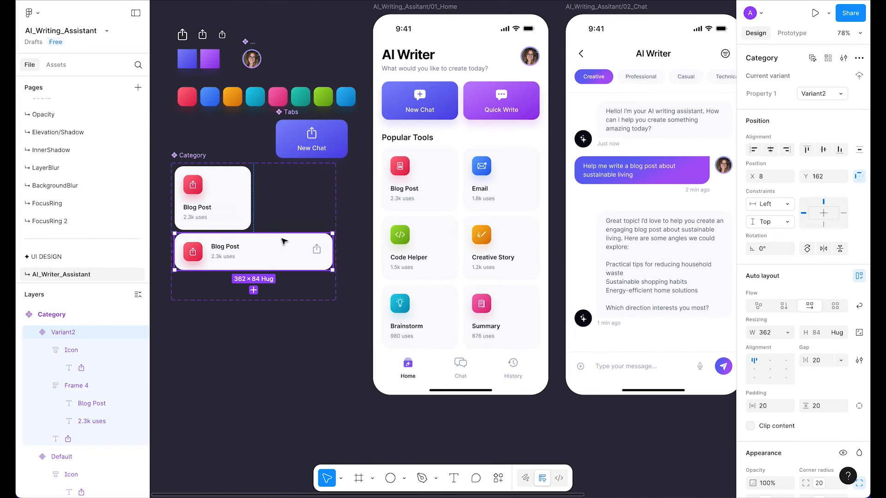
{"action": "key", "text": "super+c"}
{"action": "scroll", "coordinate": [283, 242], "scroll_direction": "right", "scroll_amount": 6}
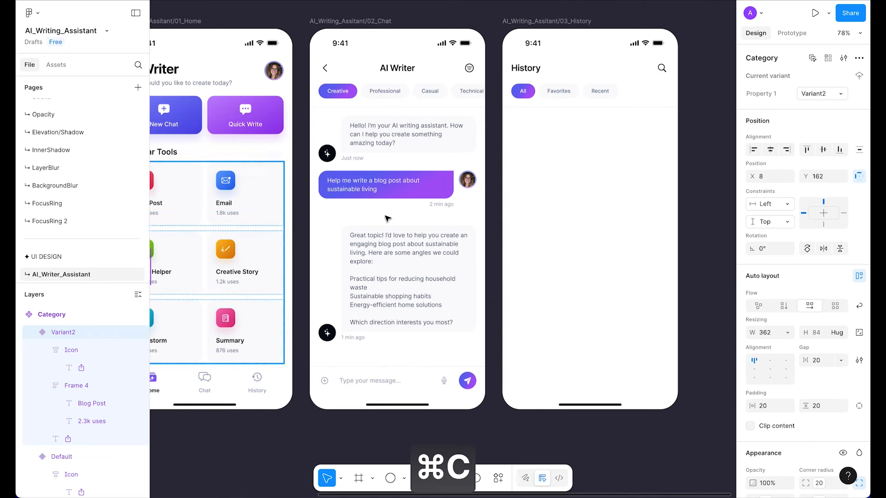
{"action": "left_click", "coordinate": [583, 186], "text": "super"}
{"action": "key", "text": "super+v"}
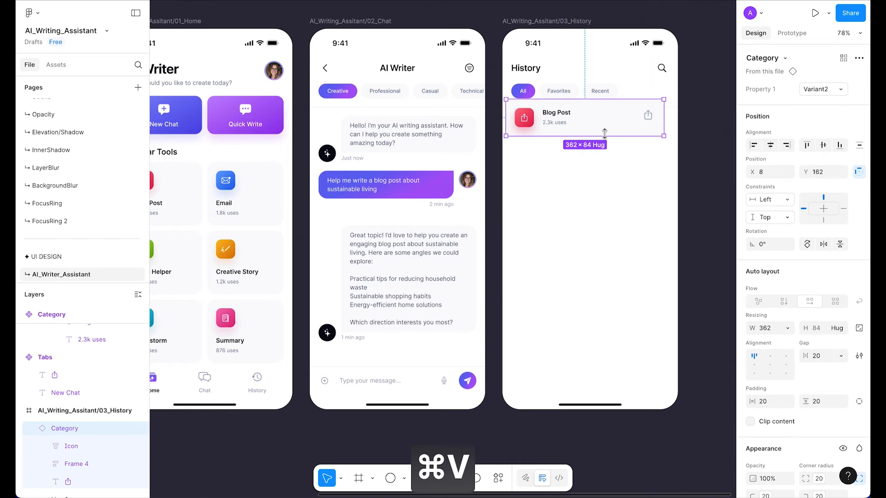
- Centre the Category card horizontally in the History frame and place it below the tabs at Y 200
{"action": "left_click", "coordinate": [770, 145]}
{"action": "left_click_drag", "start_coordinate": [625, 116], "coordinate": [629, 134]}
{"action": "key", "text": "alt"}
{"action": "scroll", "coordinate": [628, 120], "scroll_direction": "up", "scroll_amount": 5}
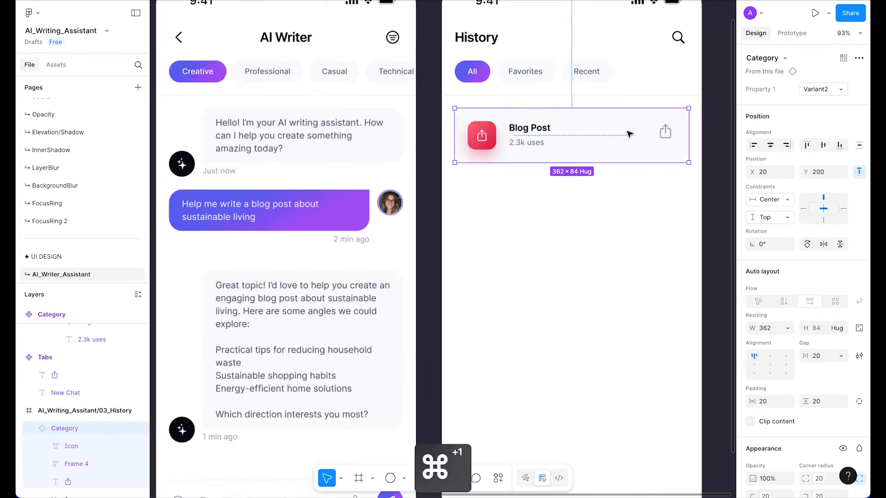
- Change the title of the Category card in the History frame to "Sustainable Living Blog Post"
{"action": "left_click_drag", "start_coordinate": [627, 211], "coordinate": [591, 214]}
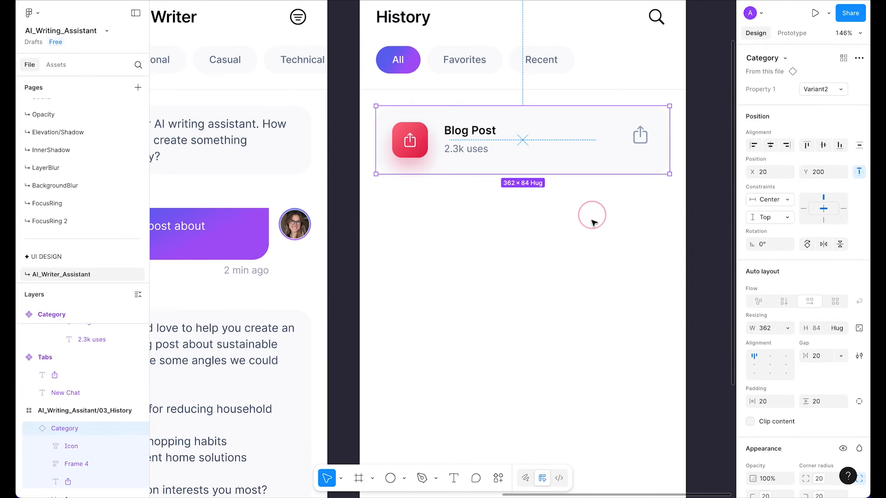
{"action": "left_click", "coordinate": [593, 219]}
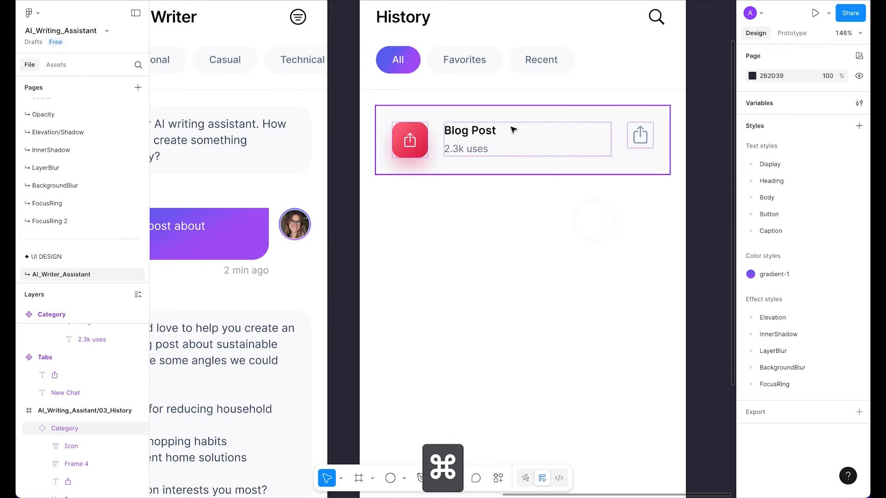
{"action": "left_click", "coordinate": [479, 130], "text": "super"}
{"action": "double_click", "coordinate": [479, 130]}
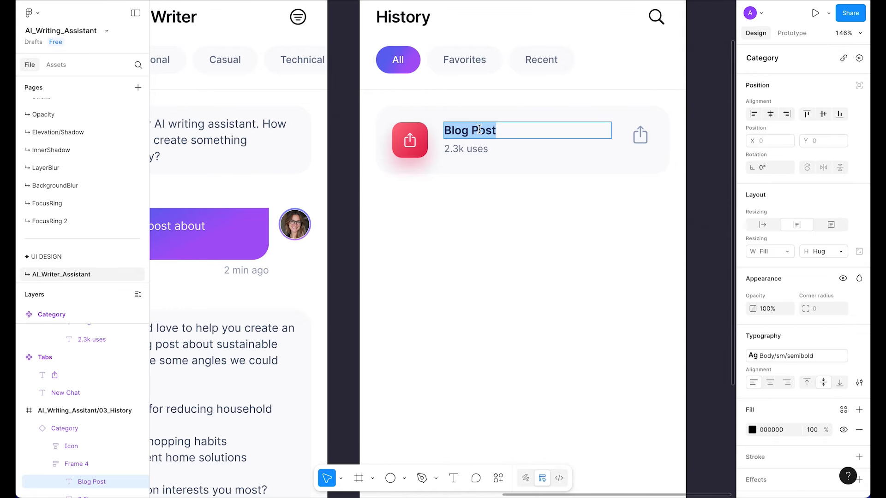
{"action": "type", "text": "Sust"}
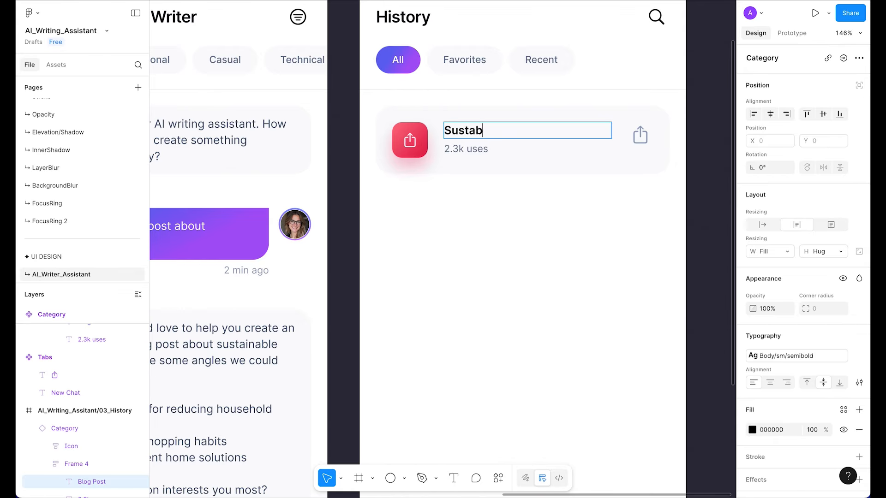
{"action": "type", "text": "ainable Li"}
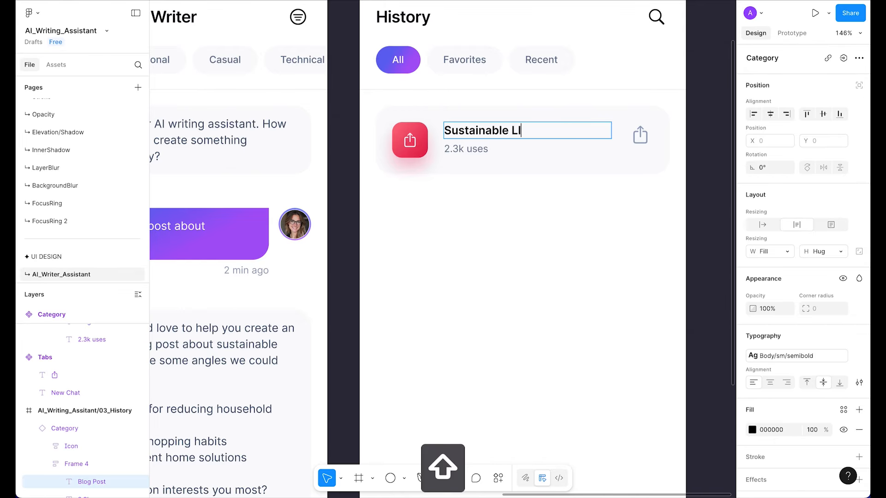
{"action": "key", "text": "BackSpace"}
{"action": "key", "text": "BackSpace"}
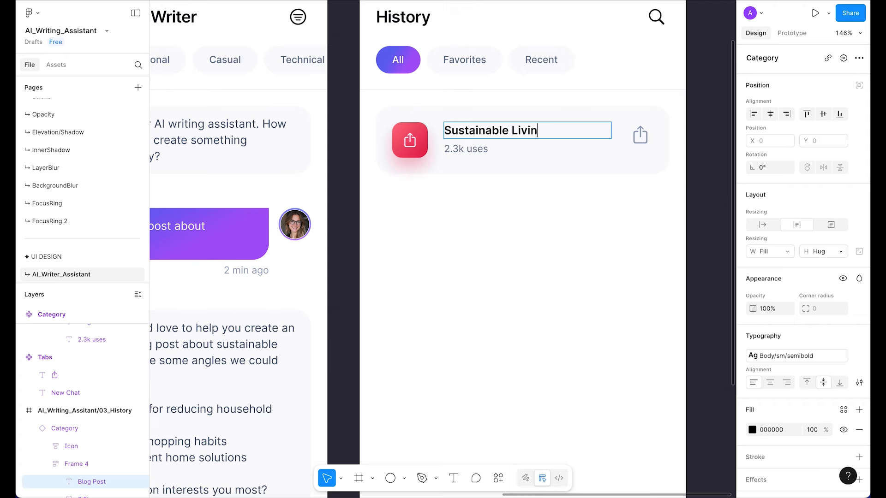
{"action": "type", "text": "Blog Post"}
- Replace the caption under the Sustainable Living Blog Post title with "2 hours ago"
{"action": "left_click", "coordinate": [456, 152]}
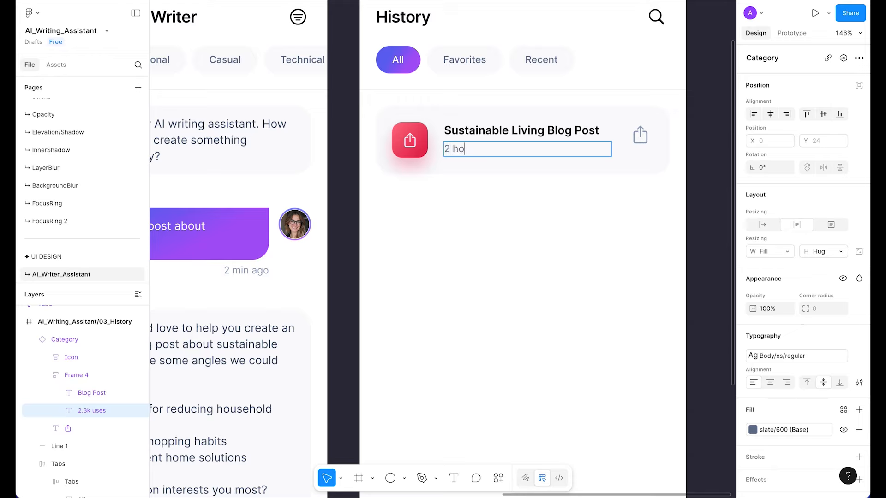
{"action": "left_click", "coordinate": [501, 234]}
{"action": "left_click", "coordinate": [555, 226]}
{"action": "scroll", "coordinate": [510, 201], "scroll_direction": "right", "scroll_amount": 1}
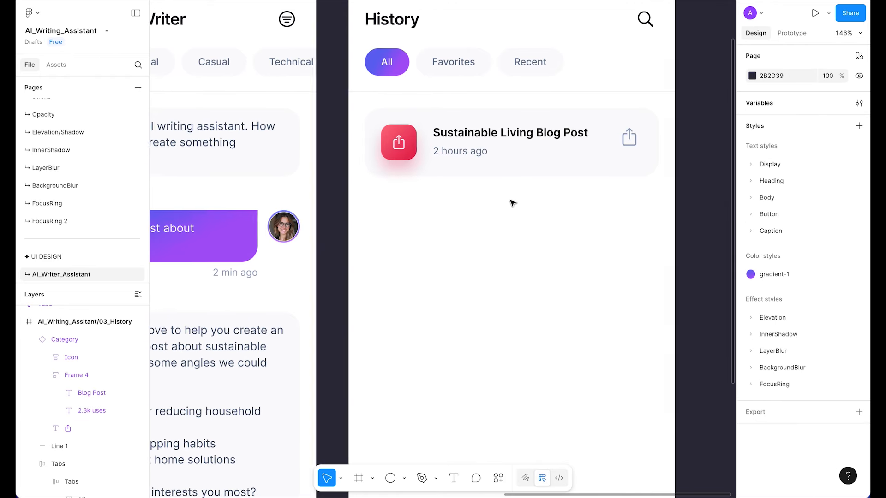
- Duplicate the Sustainable Living Blog Post card directly below itself at Y 296, keeping X 20
{"action": "left_click", "coordinate": [483, 160]}
{"action": "left_click_drag", "start_coordinate": [492, 139], "coordinate": [492, 216]}
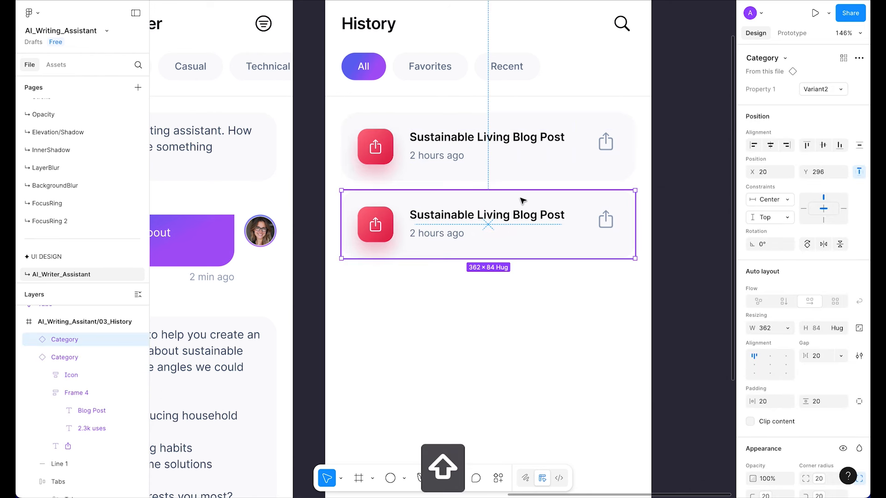
{"action": "scroll", "coordinate": [508, 167], "scroll_direction": "down", "scroll_amount": 3}
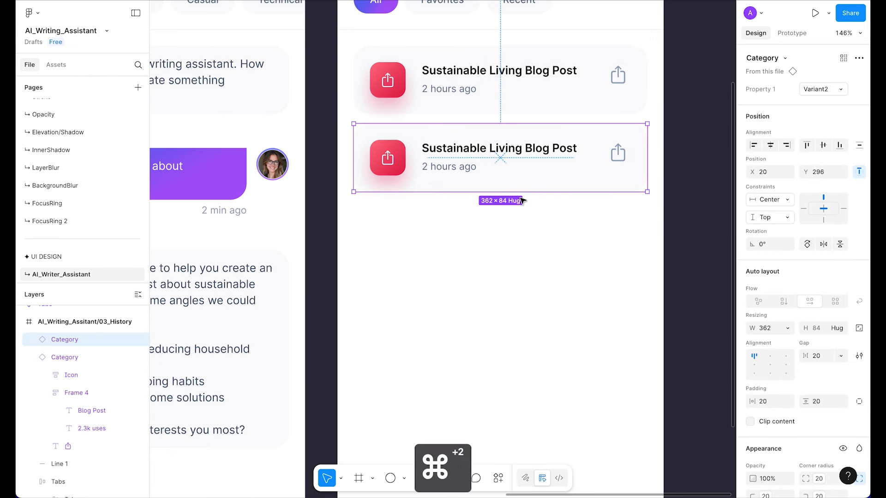
- Change the second history card's title to "Product Launch Email" and its caption to "Yesterday"
{"action": "double_click", "coordinate": [511, 150]}
{"action": "double_click", "coordinate": [510, 150]}
{"action": "double_click", "coordinate": [511, 151]}
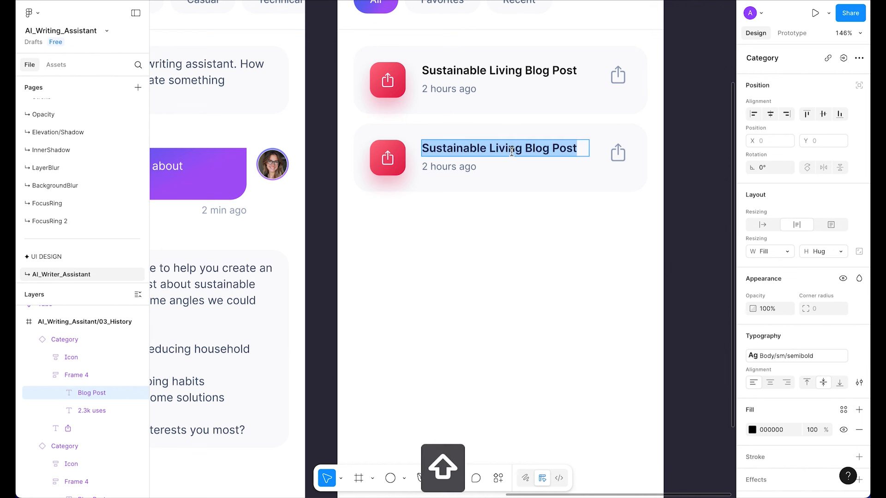
{"action": "type", "text": "Product L"}
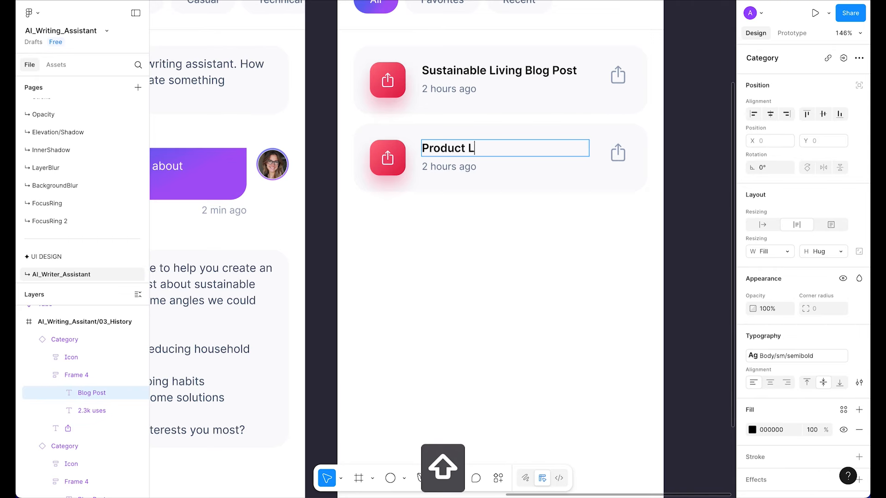
{"action": "type", "text": "aunch Email"}
{"action": "left_click", "coordinate": [455, 166]}
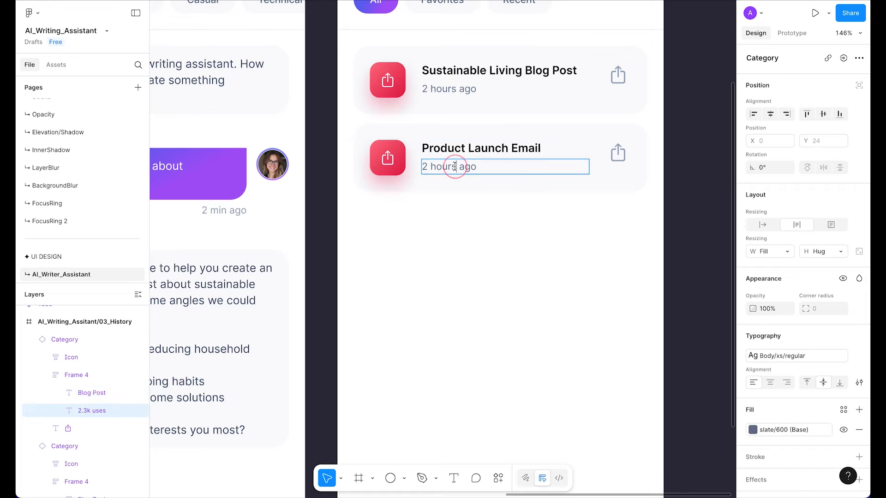
{"action": "type", "text": "Yesterday"}
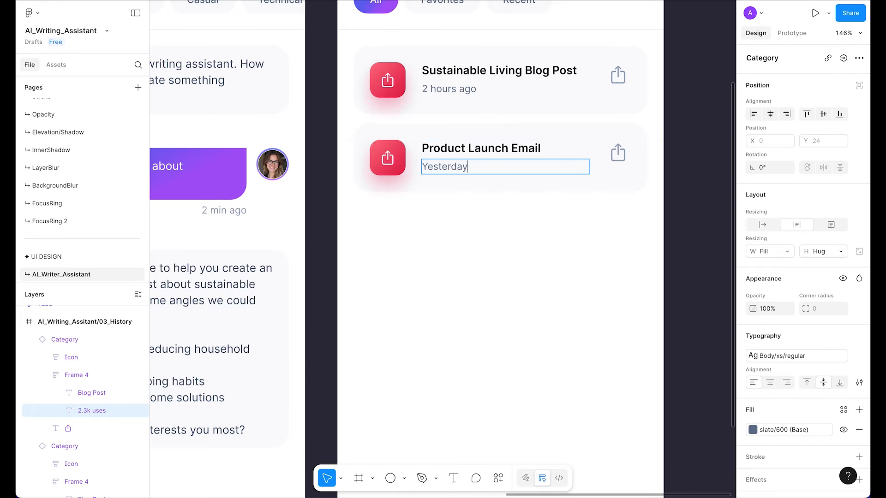
{"action": "left_click", "coordinate": [507, 264]}
- Duplicate the Product Launch Email card three times down the list with 12 px gaps, ending at Y 584
{"action": "left_click", "coordinate": [498, 166]}
{"action": "left_click_drag", "start_coordinate": [475, 146], "coordinate": [472, 227]}
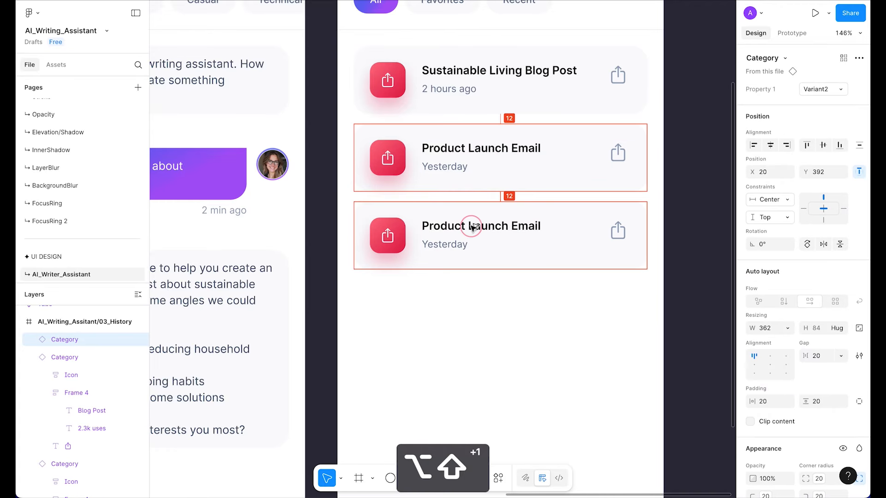
{"action": "scroll", "coordinate": [473, 227], "scroll_direction": "down", "scroll_amount": 3}
{"action": "key", "text": "super+d"}
{"action": "key", "text": "super+d"}
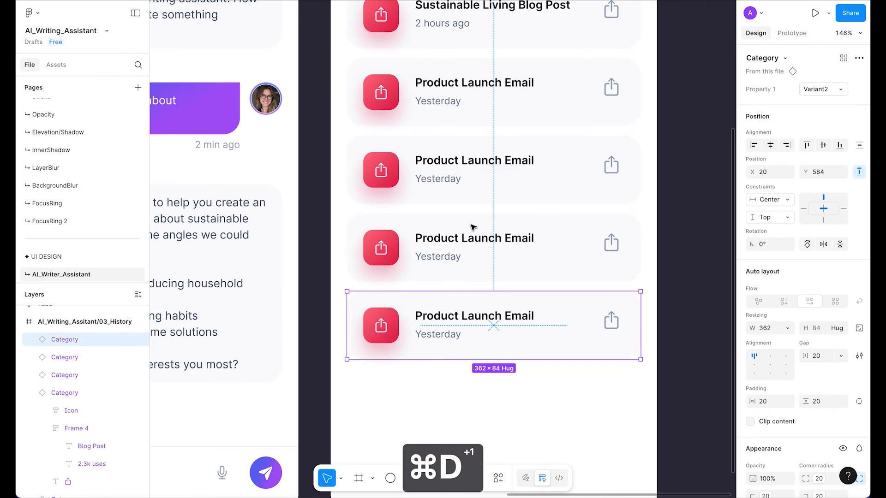
{"action": "scroll", "coordinate": [473, 227], "scroll_direction": "down", "scroll_amount": 5}
{"action": "scroll", "coordinate": [472, 226], "scroll_direction": "up", "scroll_amount": 3}
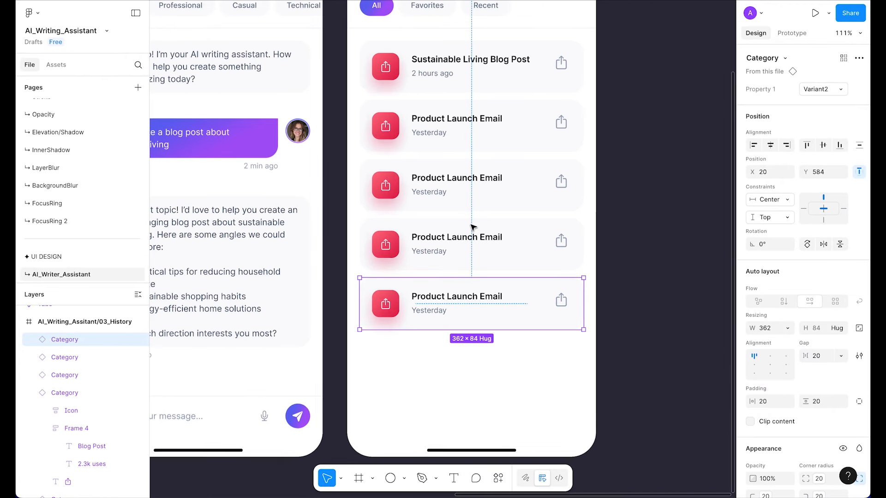
- Change the third history card's title to "React Component Doc" and its caption to "2 days ago"
{"action": "left_click", "coordinate": [468, 216], "text": "super"}
{"action": "double_click", "coordinate": [468, 216]}
{"action": "type", "text": "React Component Docum"}
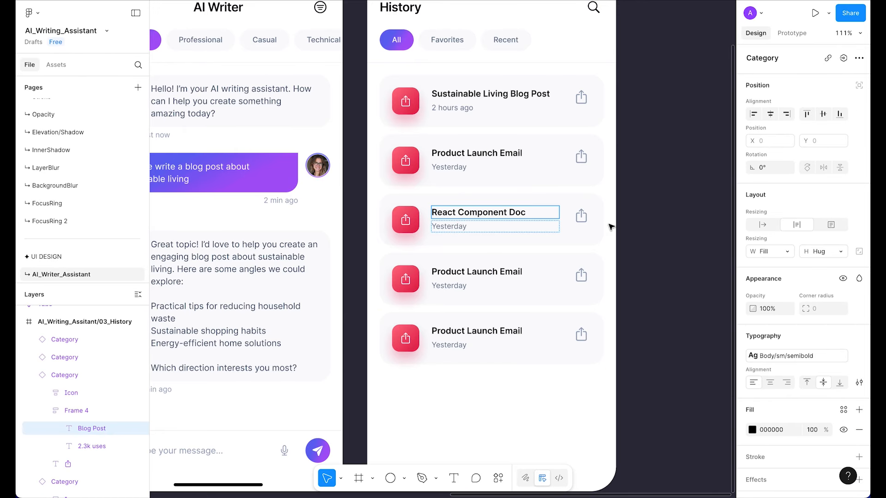
{"action": "scroll", "coordinate": [611, 227], "scroll_direction": "right", "scroll_amount": 1}
{"action": "left_click", "coordinate": [446, 227]}
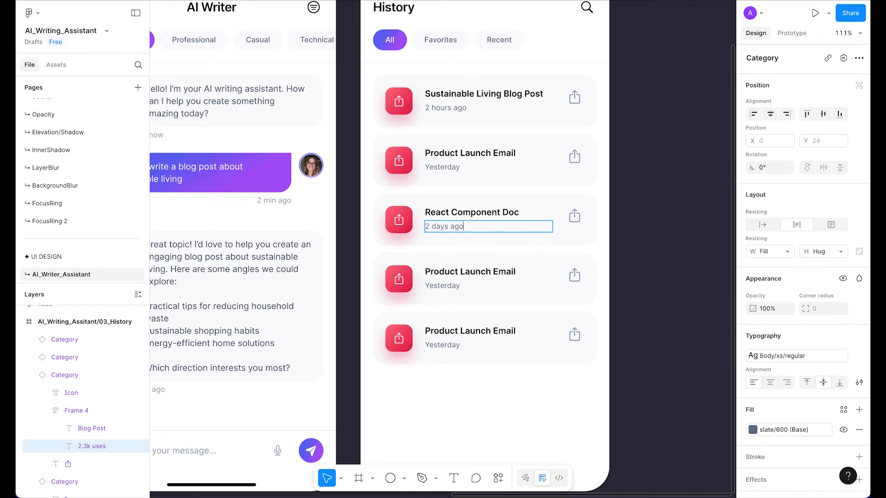
- Change the fourth history card's title to "Creative Story: The Lost City" and its caption to "3 days ago"
{"action": "double_click", "coordinate": [483, 270], "text": "super"}
{"action": "type", "text": "Creative Story: The Lost City"}
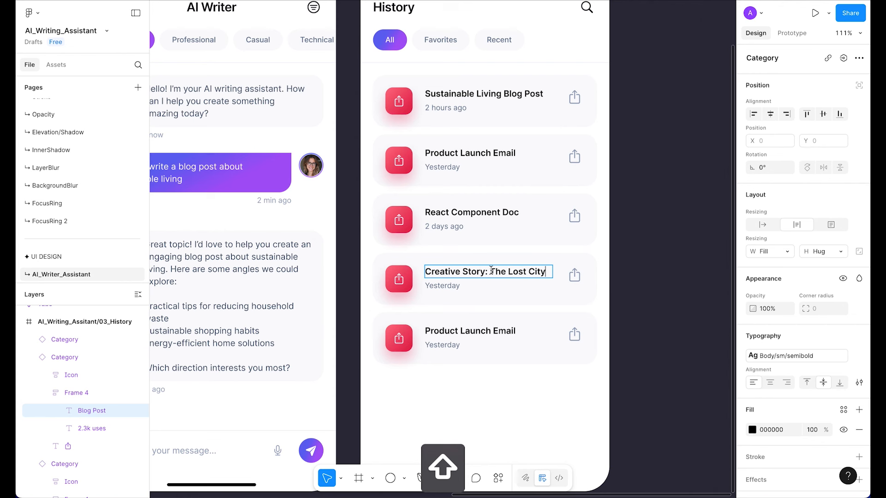
{"action": "double_click", "coordinate": [444, 285]}
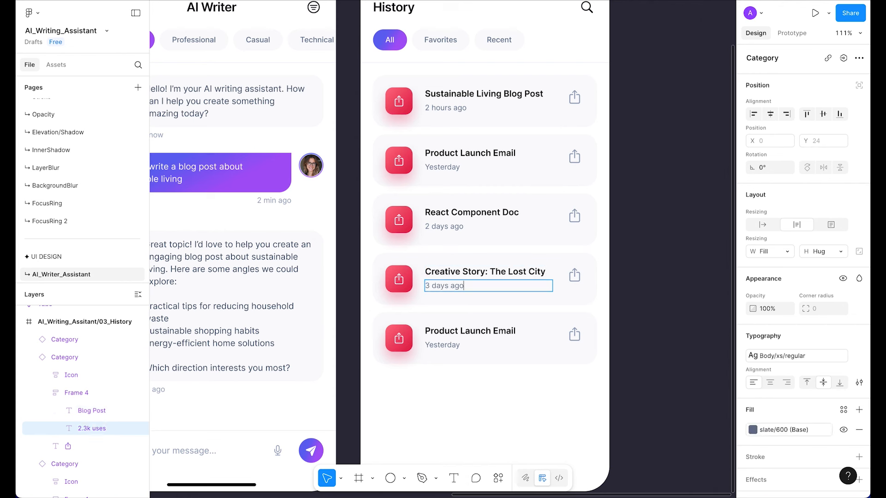
- Change the fifth history card's title to "Marketing Campaign Ideas" and its caption to "5 days ago"
{"action": "double_click", "coordinate": [480, 334]}
{"action": "type", "text": "Marketing Com"}
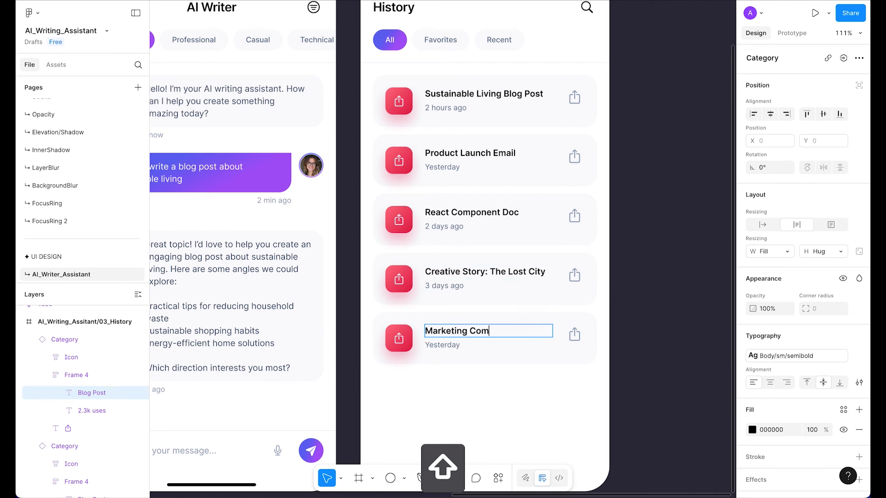
{"action": "type", "text": "paign Ideas"}
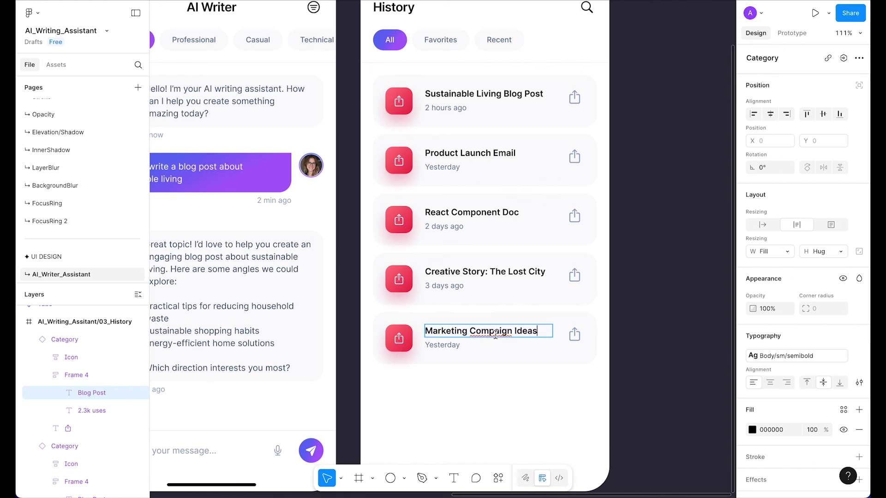
{"action": "left_click", "coordinate": [448, 344]}
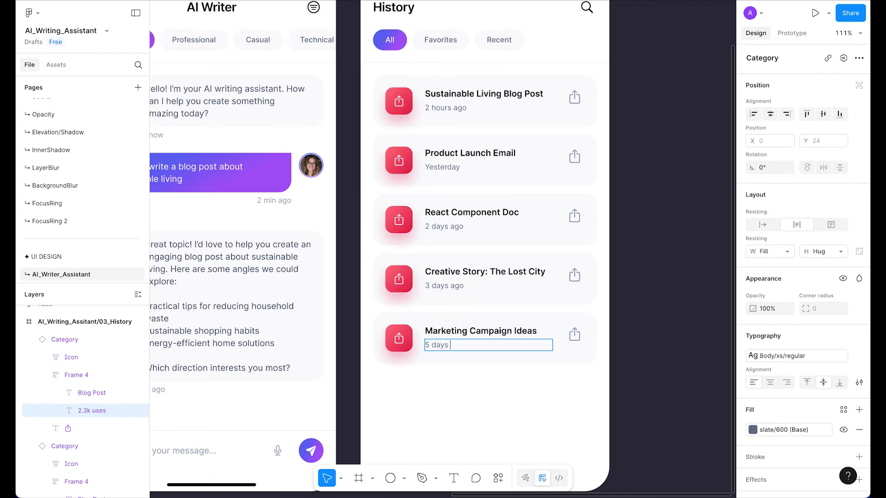
{"action": "left_click", "coordinate": [526, 410]}
- Duplicate the fifth history card below itself and change its text to "Meeting Summary Notes" and "1 Week ago"
{"action": "scroll", "coordinate": [526, 410], "scroll_direction": "down", "scroll_amount": 3}
{"action": "left_click_drag", "start_coordinate": [520, 241], "coordinate": [519, 301], "text": "alt"}
{"action": "double_click", "coordinate": [489, 309], "text": "super"}
{"action": "type", "text": "Meeting Summary Notes"}
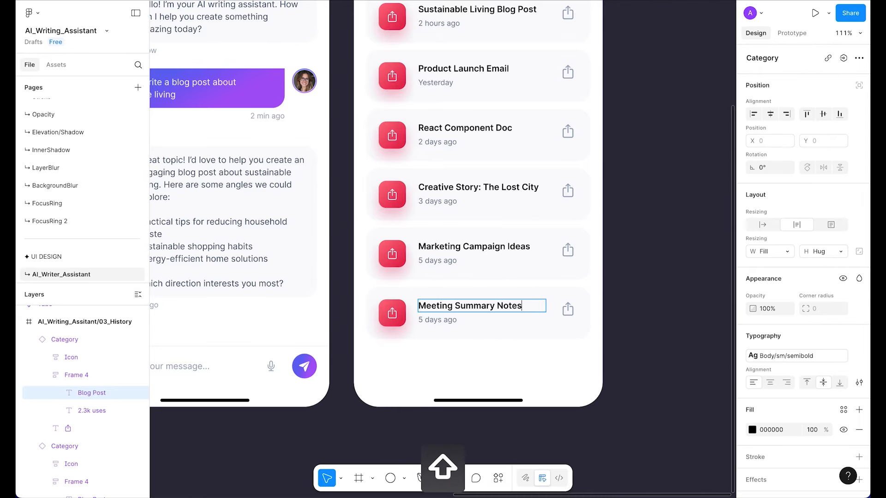
{"action": "double_click", "coordinate": [441, 320]}
{"action": "type", "text": "1 Week ago"}
{"action": "key", "text": "Escape"}
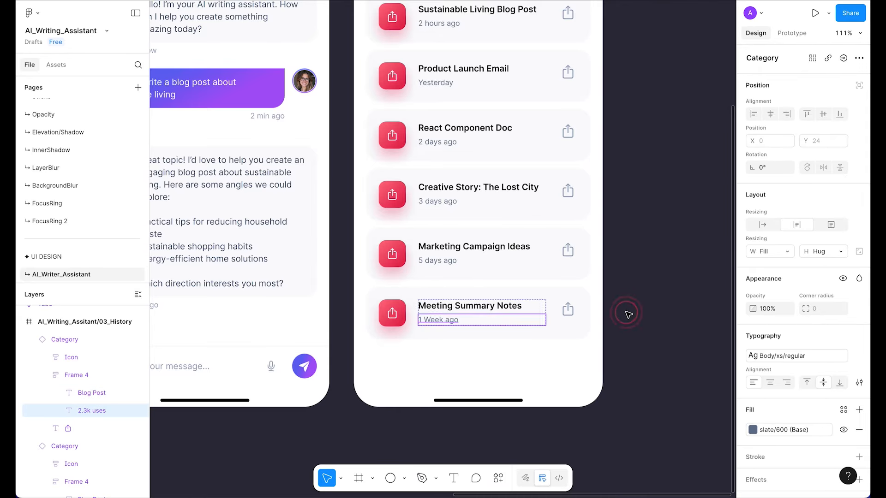
{"action": "left_click", "coordinate": [626, 313]}
- Try to paste the Home screen's Email icon over the red icon of the Product Launch Email card
{"action": "scroll", "coordinate": [629, 315], "scroll_direction": "down", "scroll_amount": 5}
{"action": "scroll", "coordinate": [603, 198], "scroll_direction": "down", "scroll_amount": 3}
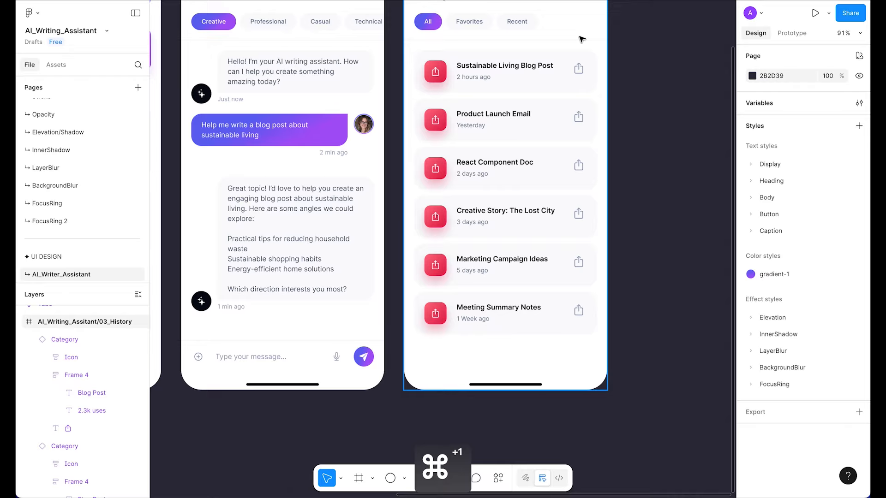
{"action": "scroll", "coordinate": [581, 35], "scroll_direction": "up", "scroll_amount": 5}
{"action": "scroll", "coordinate": [626, 150], "scroll_direction": "down", "scroll_amount": 5}
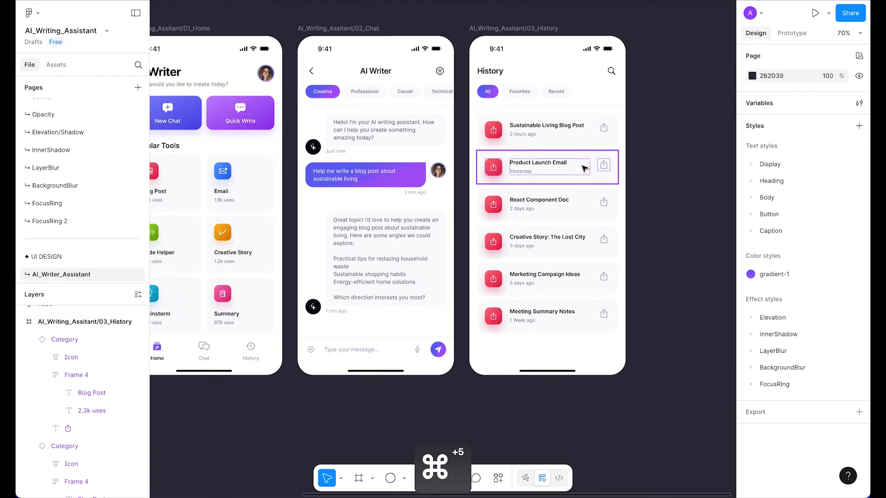
{"action": "scroll", "coordinate": [266, 208], "scroll_direction": "up", "scroll_amount": 4}
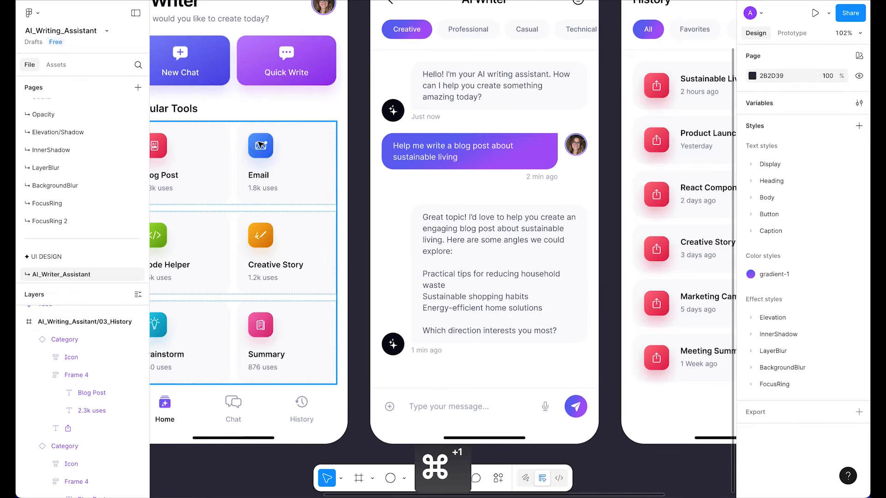
{"action": "left_click", "coordinate": [263, 171]}
{"action": "left_click", "coordinate": [261, 145], "text": "super"}
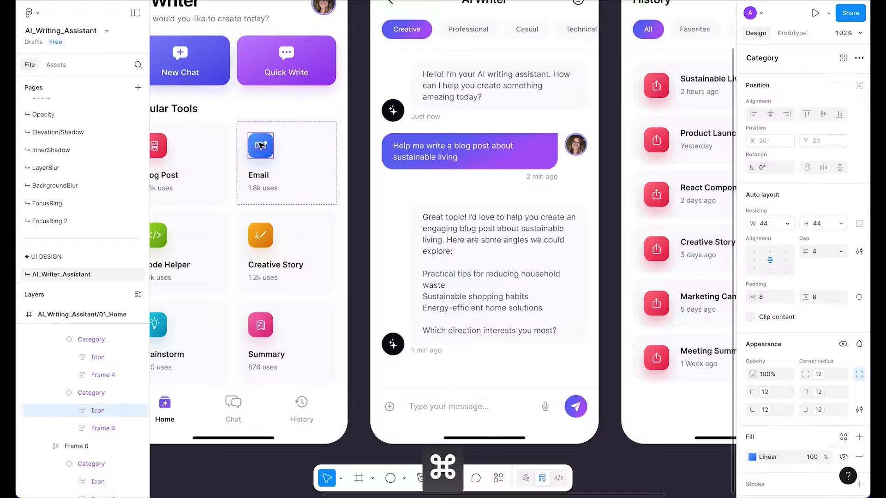
{"action": "key", "text": "super+c"}
{"action": "left_click", "coordinate": [666, 142], "text": "super"}
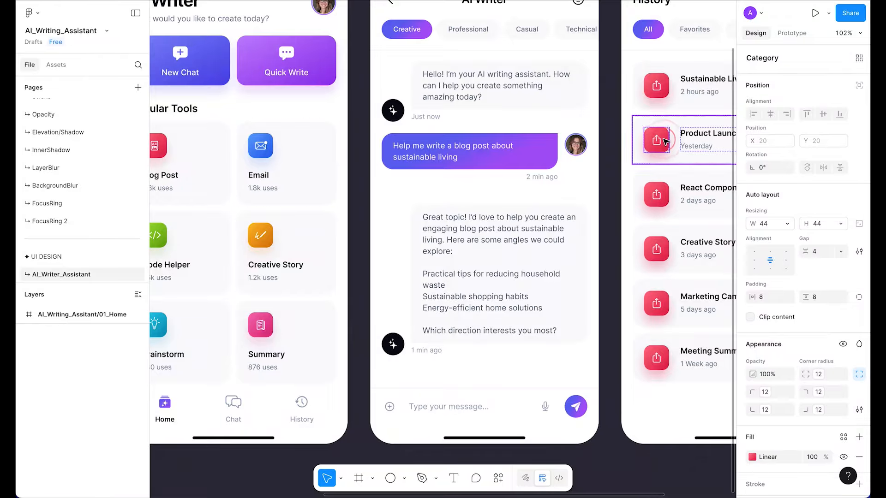
{"action": "key", "text": "super+shift+v"}
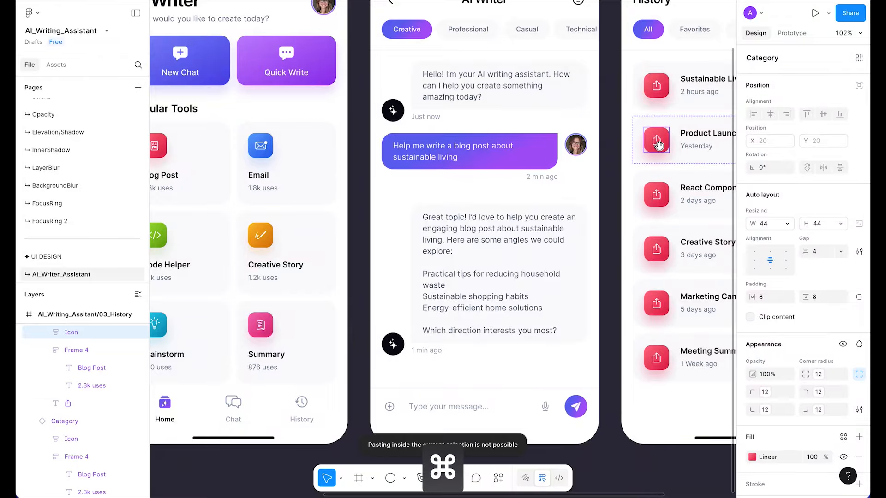
- Select all six Category cards in the History frame and detach them from their main component
{"action": "scroll", "coordinate": [659, 141], "scroll_direction": "right", "scroll_amount": 5}
{"action": "scroll", "coordinate": [667, 139], "scroll_direction": "right", "scroll_amount": 5}
{"action": "left_click", "coordinate": [692, 138]}
{"action": "left_click_drag", "start_coordinate": [649, 85], "coordinate": [531, 366]}
{"action": "right_click", "coordinate": [531, 366]}
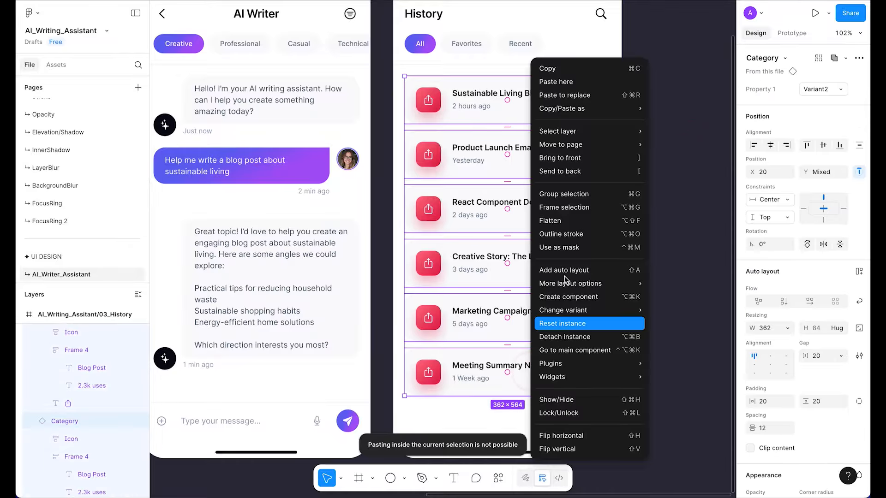
{"action": "left_click", "coordinate": [578, 337]}
{"action": "left_click", "coordinate": [673, 96]}
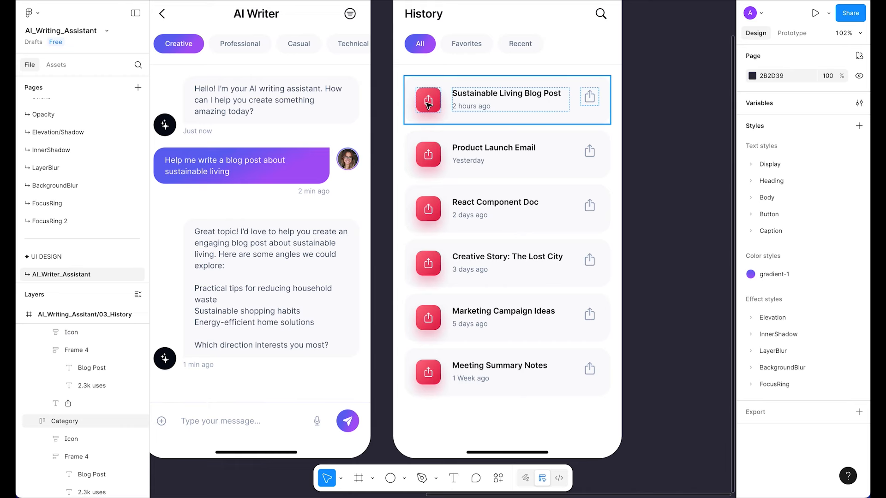
{"action": "scroll", "coordinate": [499, 115], "scroll_direction": "down", "scroll_amount": 5}
{"action": "scroll", "coordinate": [470, 126], "scroll_direction": "up", "scroll_amount": 3}
{"action": "left_click_drag", "start_coordinate": [477, 95], "coordinate": [561, 120]}
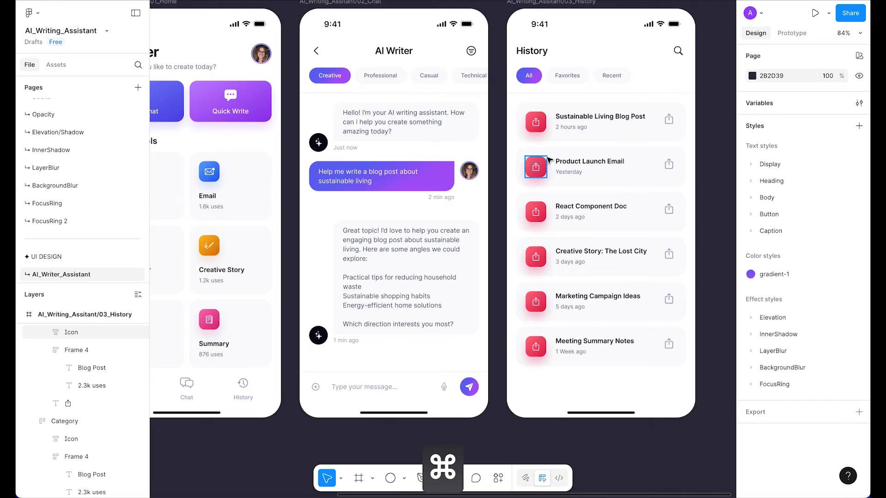
- Replace the red icon on the Product Launch Email card with the copied blue Email icon
{"action": "scroll", "coordinate": [549, 160], "scroll_direction": "up", "scroll_amount": 3}
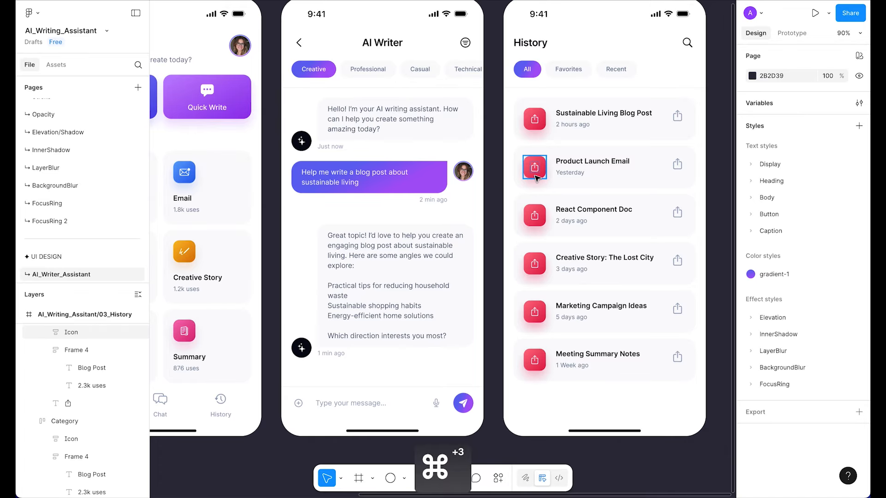
{"action": "left_click", "coordinate": [535, 180], "text": "super"}
{"action": "key", "text": "shift+super+r"}
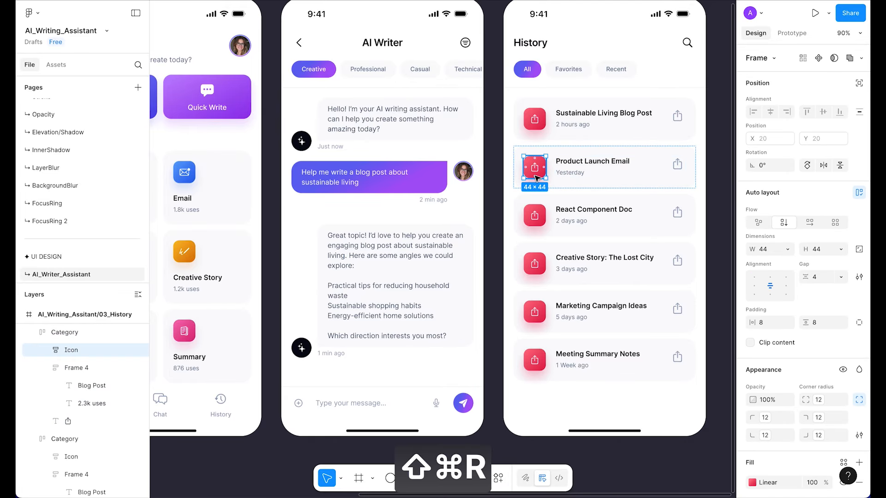
- Copy the Home screen's Blog Post icon and replace the Sustainable Living Blog Post card's icon with it
{"action": "scroll", "coordinate": [542, 177], "scroll_direction": "down", "scroll_amount": 2}
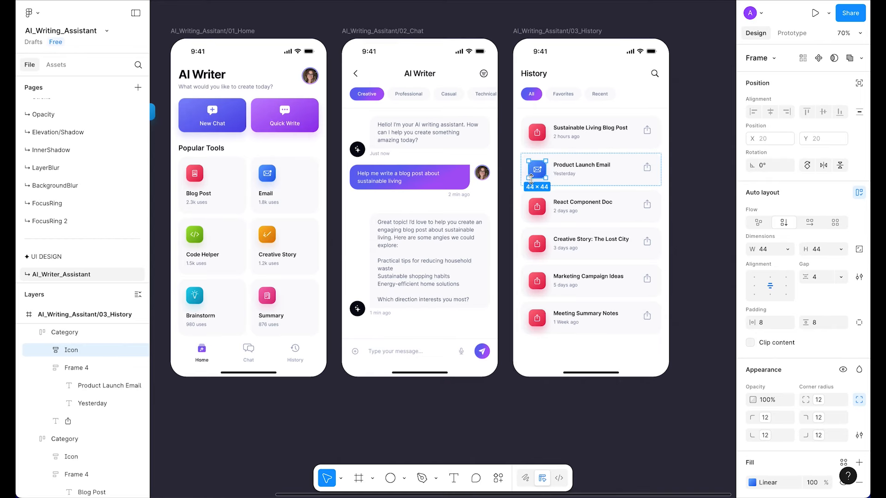
{"action": "scroll", "coordinate": [163, 168], "scroll_direction": "left", "scroll_amount": 3}
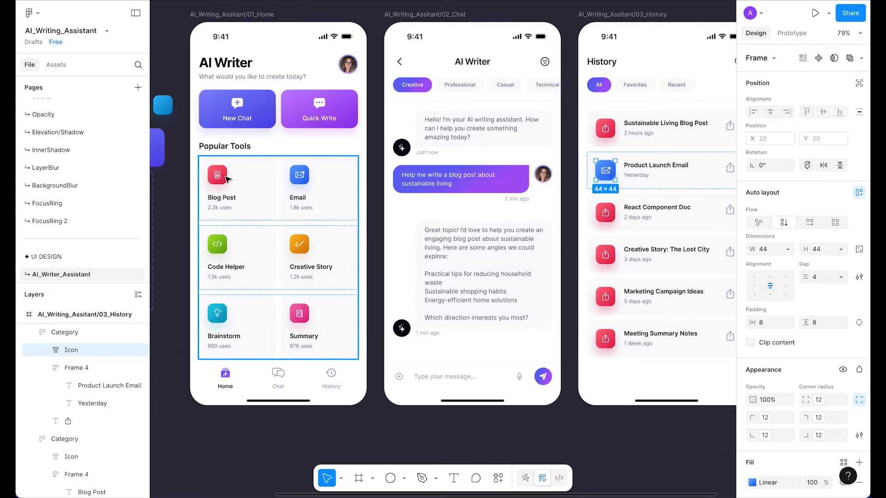
{"action": "left_click", "coordinate": [222, 179]}
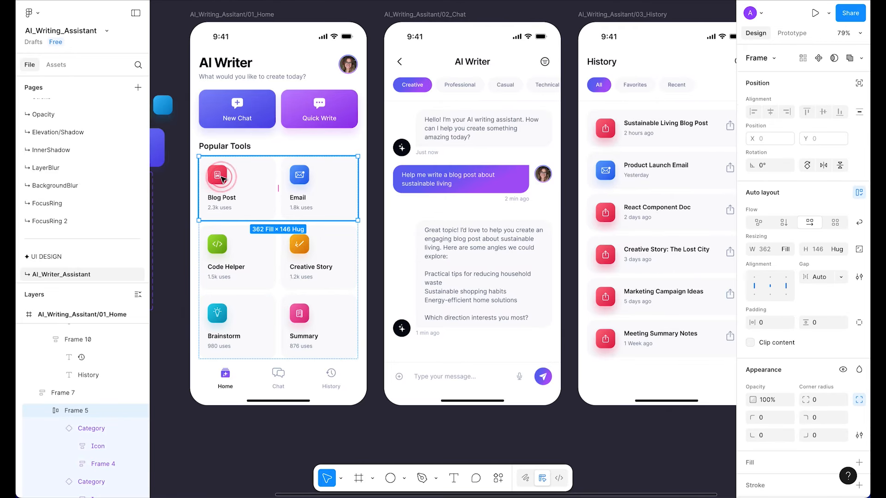
{"action": "left_click", "coordinate": [222, 179]}
{"action": "left_click", "coordinate": [222, 179]}
{"action": "key", "text": "super+c"}
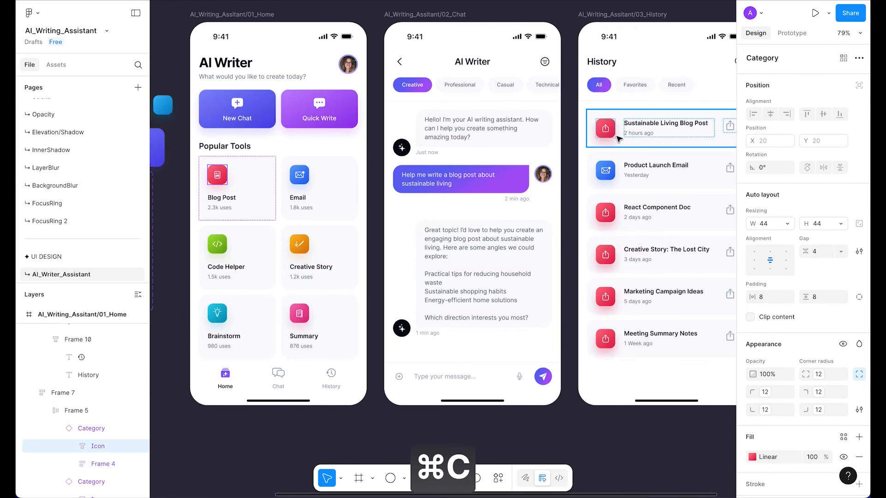
{"action": "left_click", "coordinate": [608, 127]}
{"action": "key", "text": "shift+super+r"}
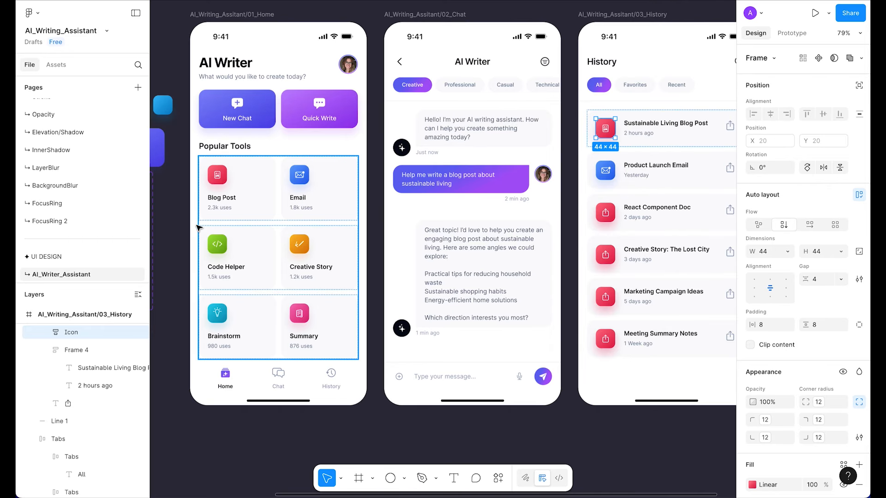
- Copy the green Code Helper icon and replace the React Component Doc card's icon with it
{"action": "left_click", "coordinate": [215, 250]}
{"action": "left_click", "coordinate": [215, 250]}
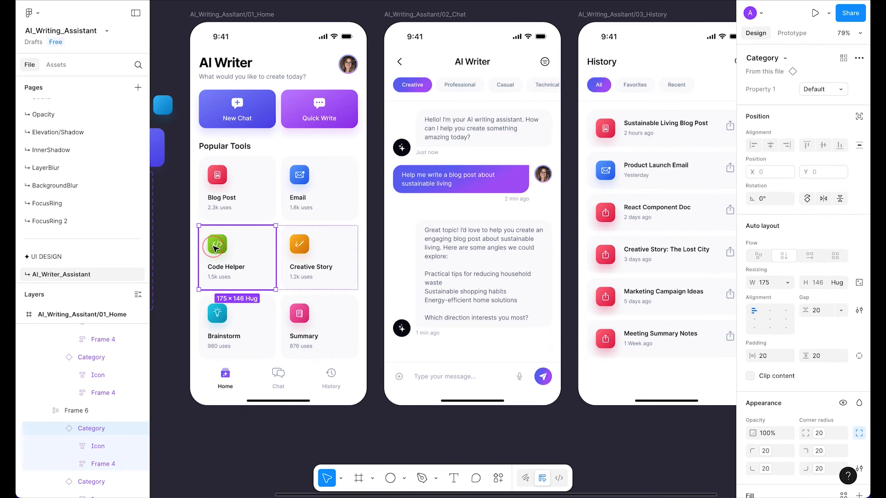
{"action": "left_click", "coordinate": [215, 249]}
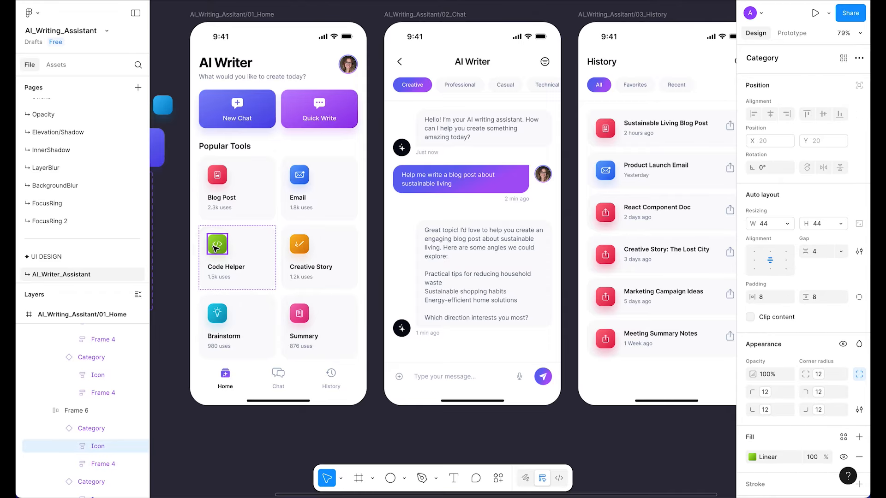
{"action": "key", "text": "super+c"}
{"action": "double_click", "coordinate": [604, 216]}
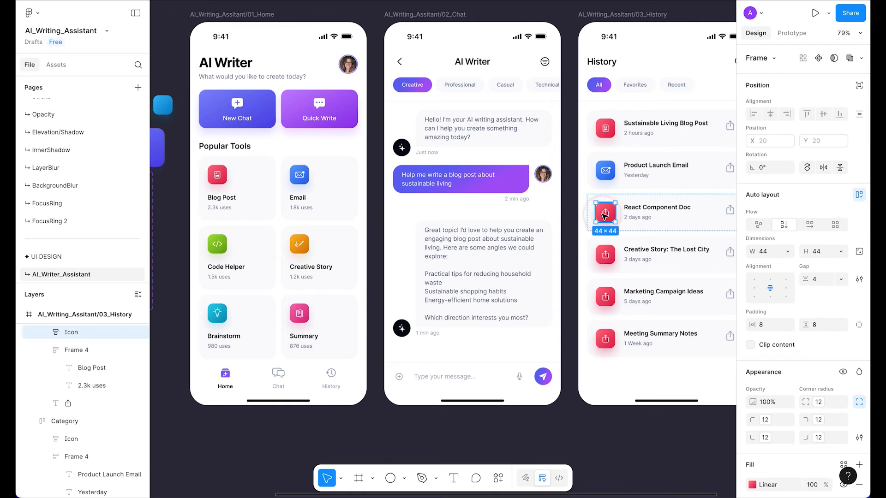
{"action": "key", "text": "shift+super+r"}
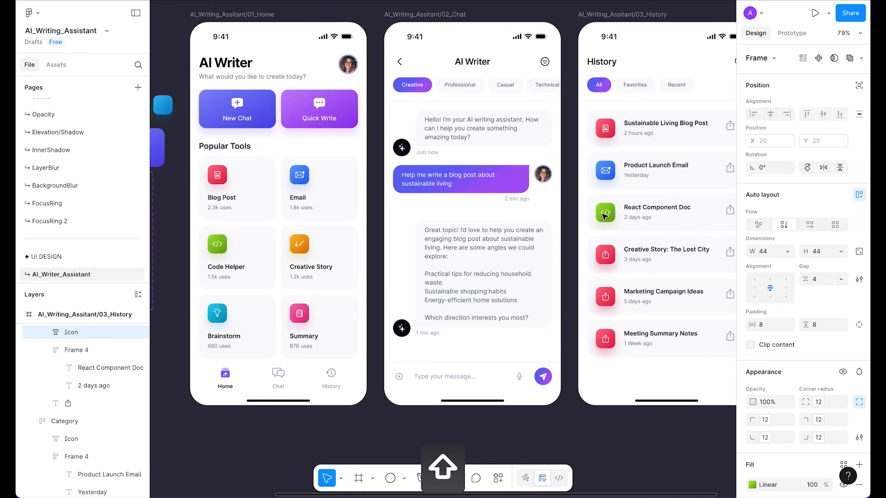
- Copy the orange Creative Story icon from the Home screen and replace the icon of the Creative Story: The Lost City card
{"action": "double_click", "coordinate": [295, 251]}
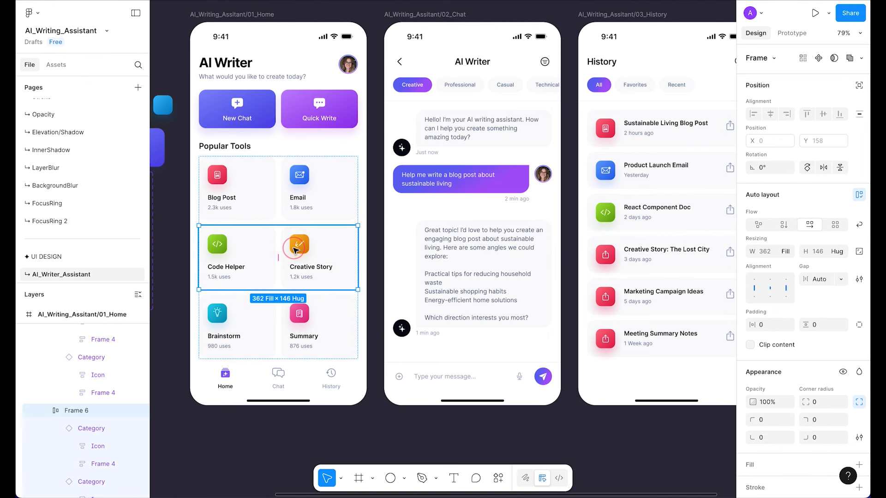
{"action": "left_click", "coordinate": [298, 247]}
{"action": "left_click", "coordinate": [298, 244]}
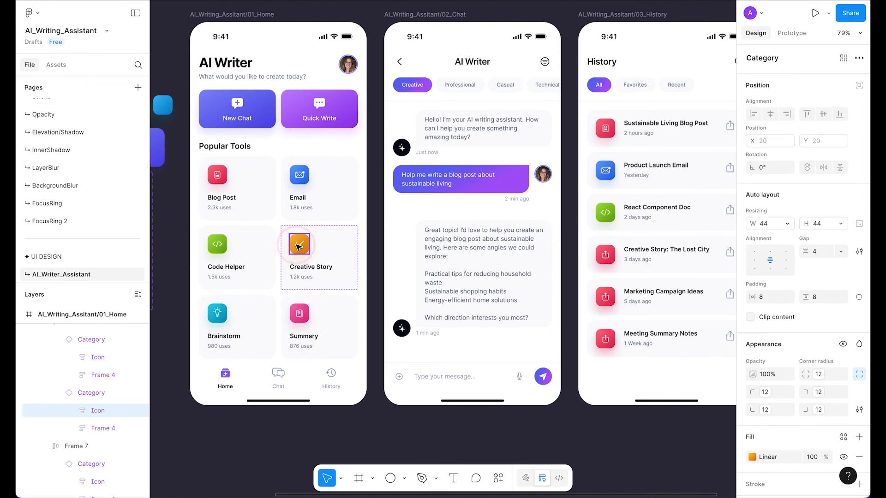
{"action": "key", "text": "super+c"}
{"action": "double_click", "coordinate": [604, 253]}
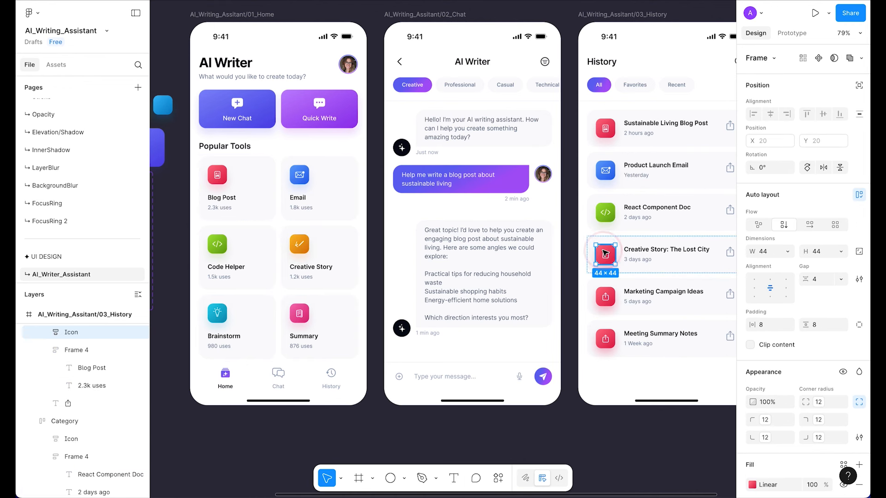
{"action": "key", "text": "super+shift+r"}
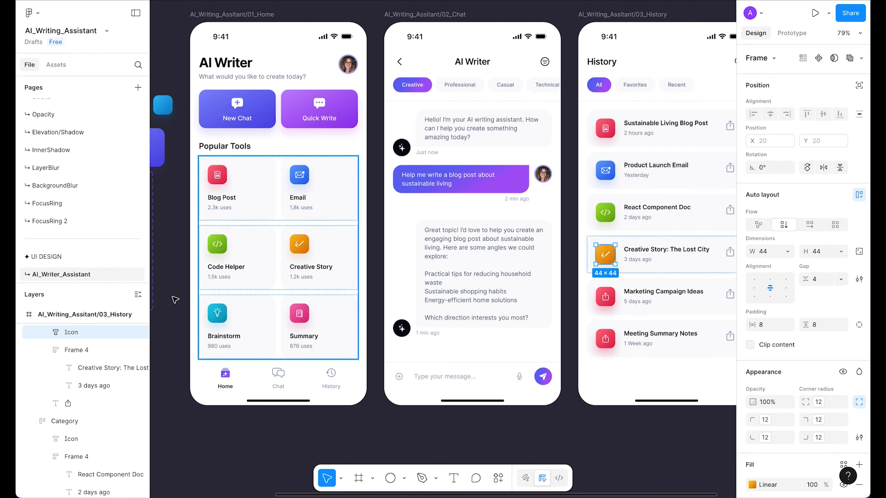
- Copy the Brainstorm icon and replace the Marketing Campaign Ideas card's icon with it
{"action": "left_click", "coordinate": [216, 315]}
{"action": "left_click", "coordinate": [216, 316]}
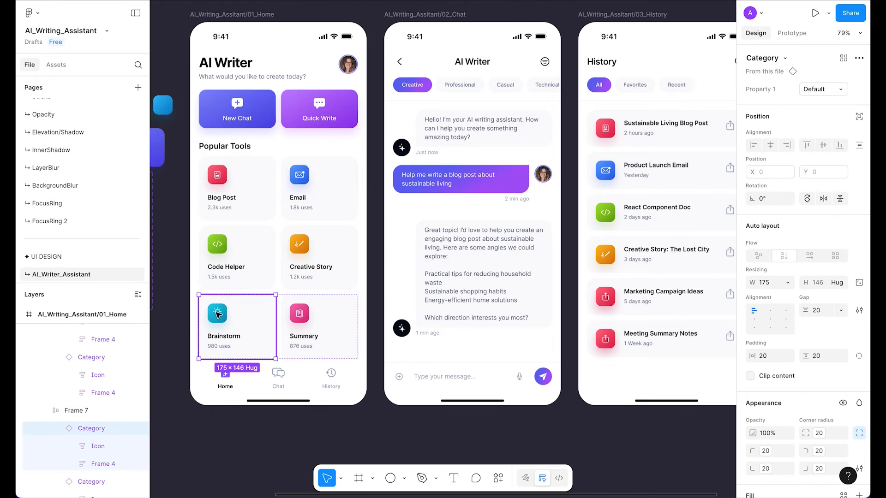
{"action": "left_click", "coordinate": [217, 314]}
{"action": "key", "text": "super+c"}
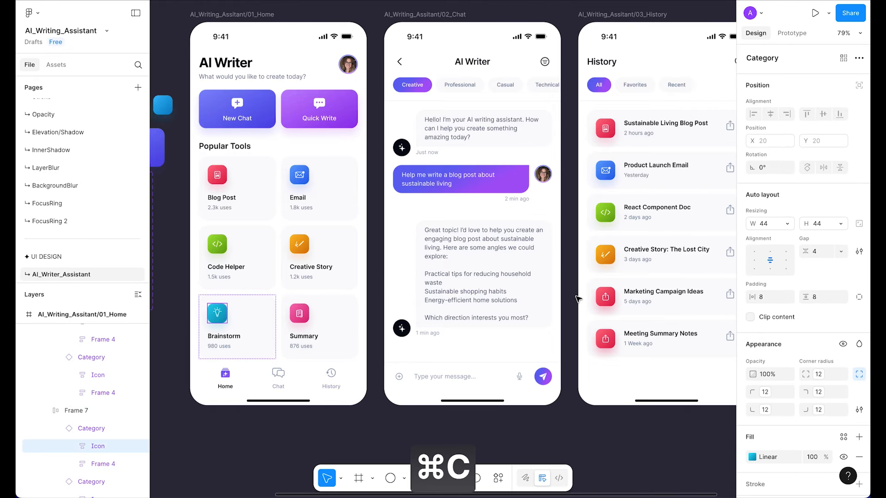
{"action": "double_click", "coordinate": [605, 298]}
{"action": "key", "text": "shift+super+r"}
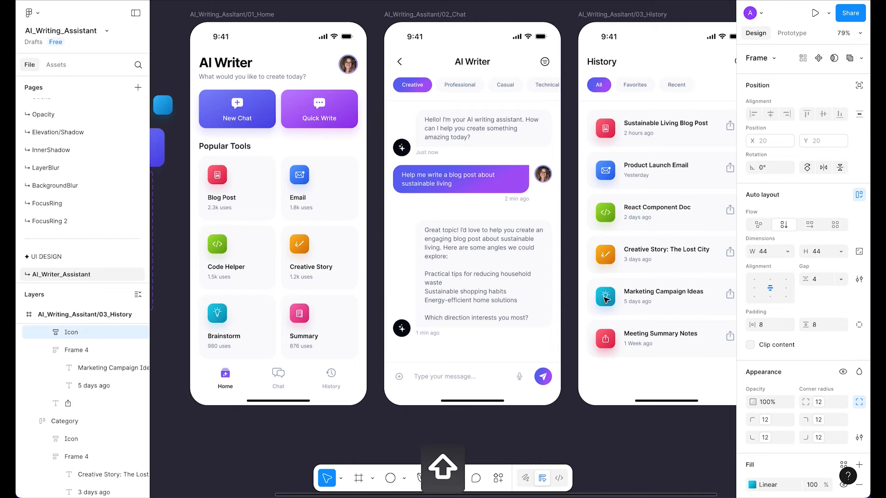
- Copy the pink Summary icon and replace the Meeting Summary Notes card's icon with it
{"action": "left_click", "coordinate": [299, 319]}
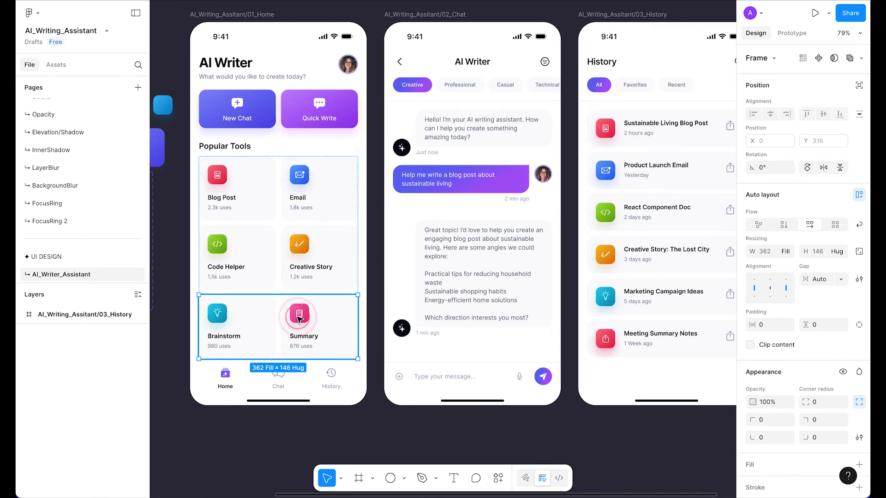
{"action": "left_click", "coordinate": [300, 318]}
{"action": "left_click", "coordinate": [300, 318]}
{"action": "key", "text": "super+c"}
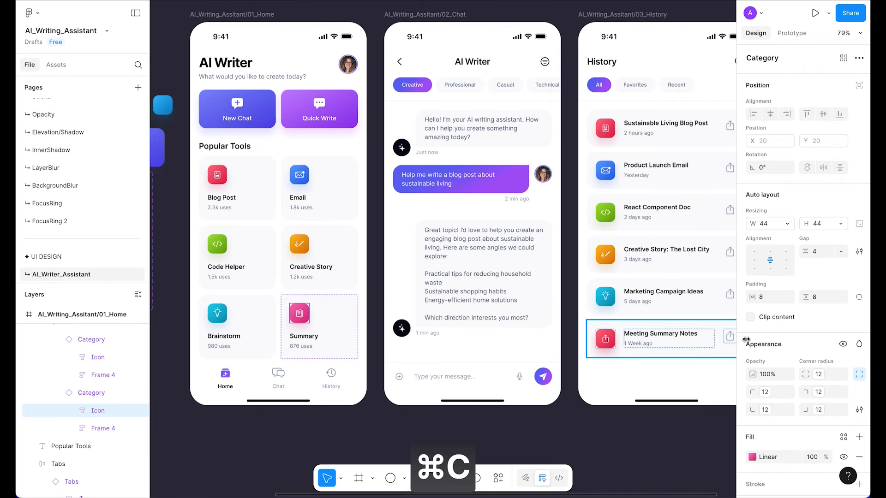
{"action": "left_click", "coordinate": [607, 345]}
{"action": "left_click", "coordinate": [607, 345]}
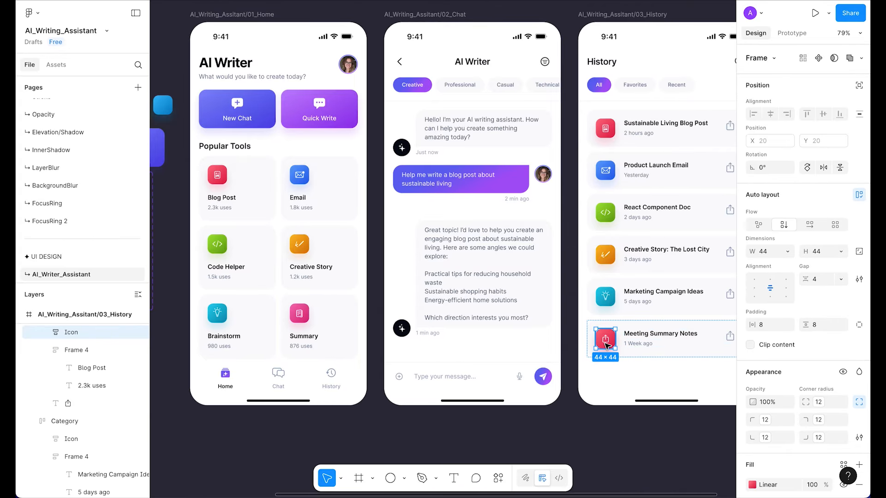
{"action": "key", "text": "shift+super+r"}
{"action": "scroll", "coordinate": [608, 346], "scroll_direction": "down", "scroll_amount": 3}
{"action": "left_click_drag", "start_coordinate": [602, 382], "coordinate": [528, 318]}
{"action": "left_click", "coordinate": [544, 364]}
- Copy the Home screen's bottom navigation bar with Home, Chat and History and paste it into the History frame
{"action": "scroll", "coordinate": [533, 353], "scroll_direction": "up", "scroll_amount": 4}
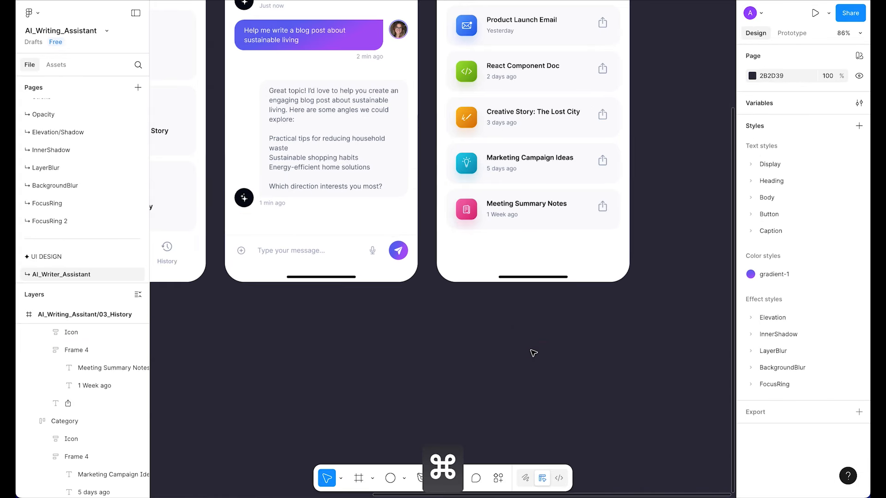
{"action": "key", "text": "shift+1"}
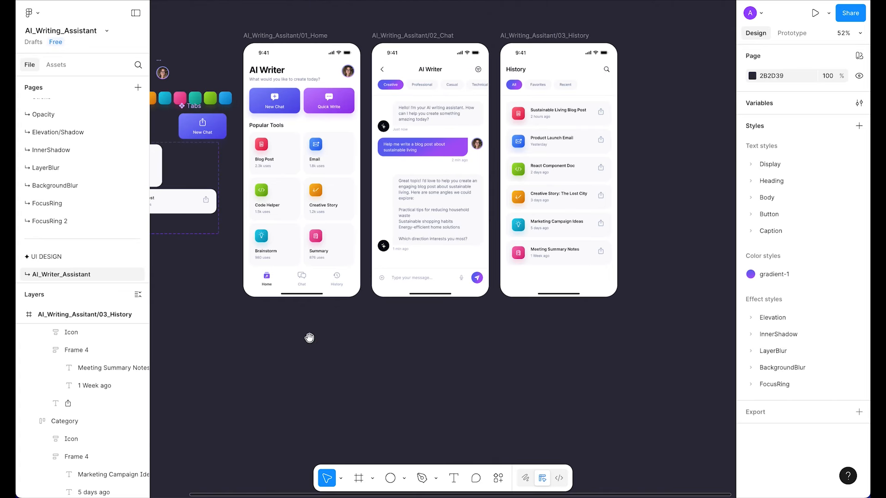
{"action": "left_click", "coordinate": [421, 345]}
{"action": "scroll", "coordinate": [366, 281], "scroll_direction": "up", "scroll_amount": 3}
{"action": "scroll", "coordinate": [392, 277], "scroll_direction": "left", "scroll_amount": 2}
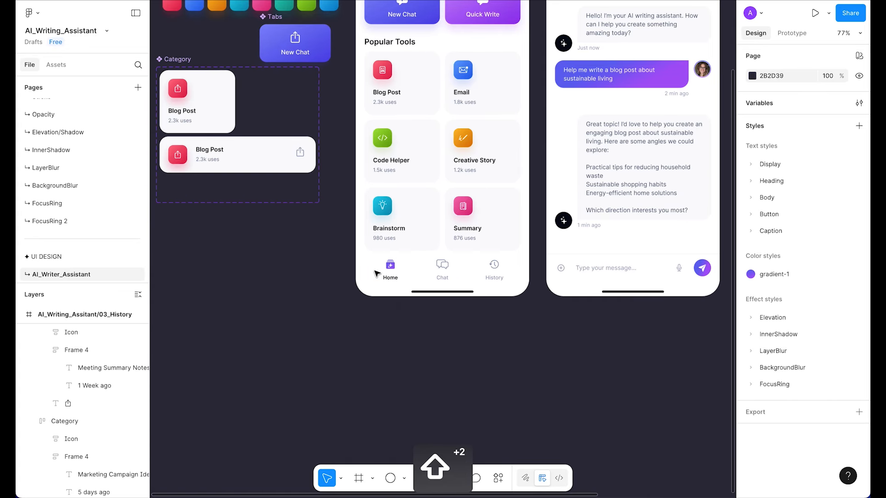
{"action": "left_click", "coordinate": [394, 274]}
{"action": "key", "text": "super+c"}
{"action": "left_click_drag", "start_coordinate": [651, 360], "coordinate": [286, 364]}
{"action": "left_click", "coordinate": [438, 266]}
{"action": "key", "text": "super+v"}
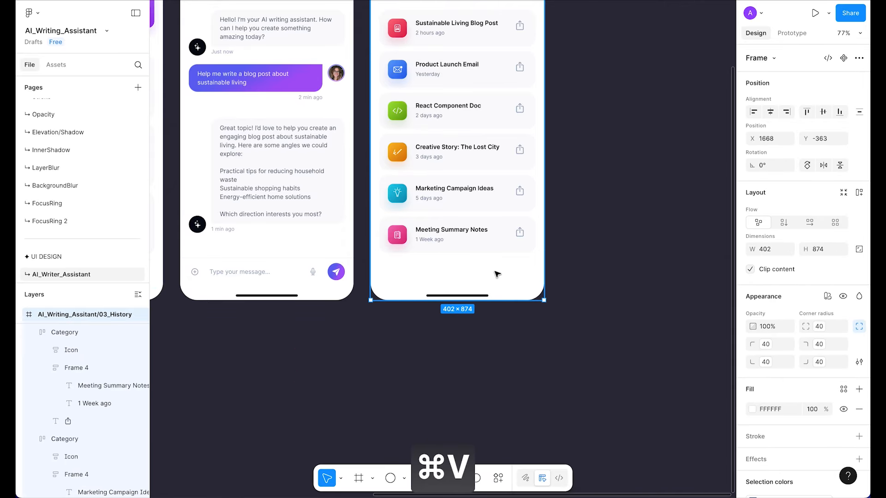
{"action": "left_click", "coordinate": [613, 267]}
- Give the History label in the pasted navigation bar the Body/xs/semibold text style and the same black fill as the Home label
{"action": "scroll", "coordinate": [582, 252], "scroll_direction": "up", "scroll_amount": 3}
{"action": "left_click_drag", "start_coordinate": [417, 337], "coordinate": [510, 340]}
{"action": "scroll", "coordinate": [556, 323], "scroll_direction": "up", "scroll_amount": 3}
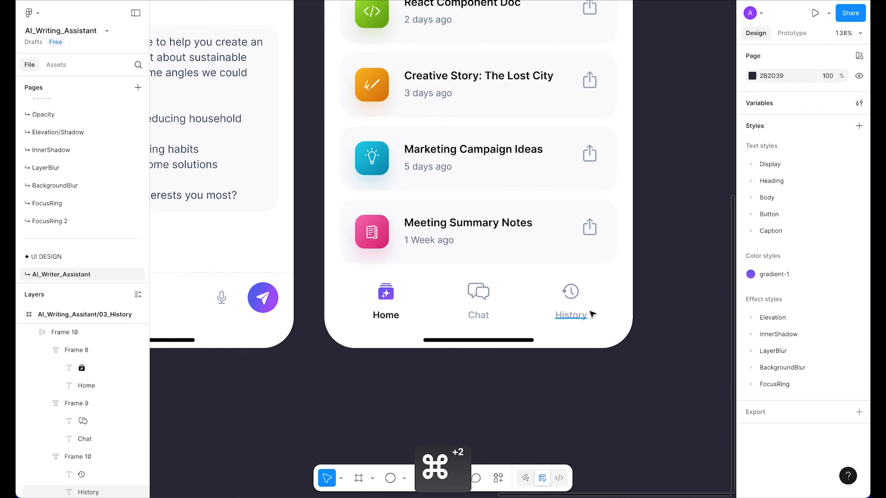
{"action": "left_click", "coordinate": [572, 324], "text": "super"}
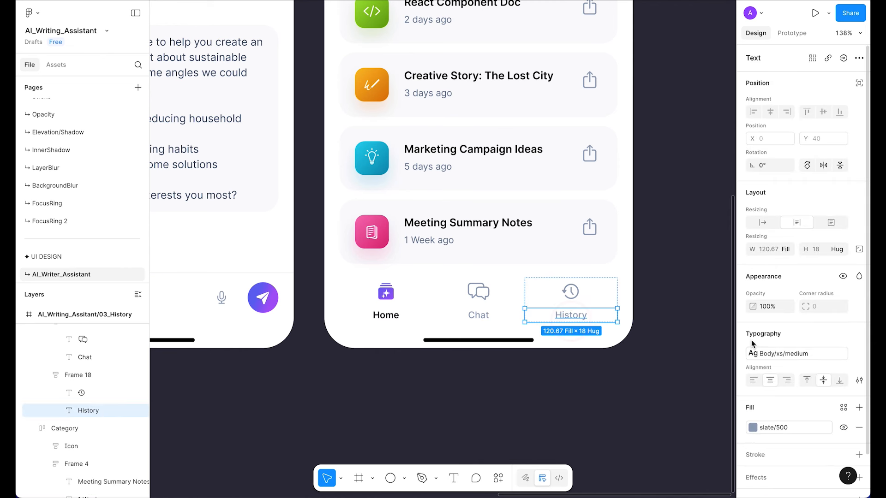
{"action": "left_click", "coordinate": [779, 357]}
{"action": "left_click", "coordinate": [658, 417]}
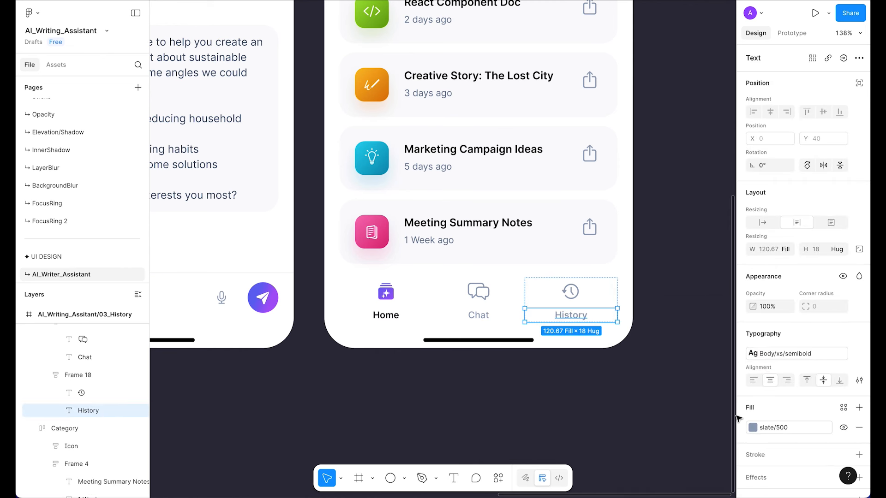
{"action": "left_click", "coordinate": [764, 430]}
{"action": "left_click", "coordinate": [724, 432]}
{"action": "left_click", "coordinate": [614, 402]}
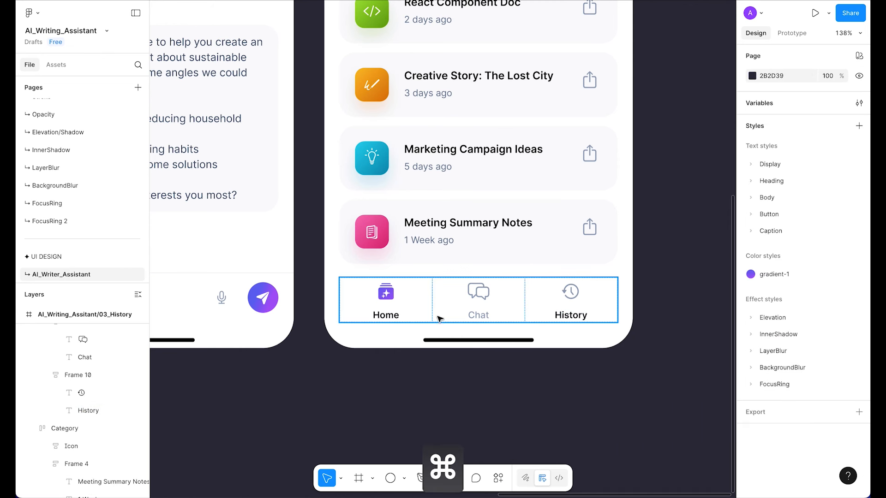
- Copy the Chat label's properties and paste them onto the Home label in the History screen's navigation bar
{"action": "left_click", "coordinate": [474, 313], "text": "super"}
{"action": "key", "text": "super+alt+c"}
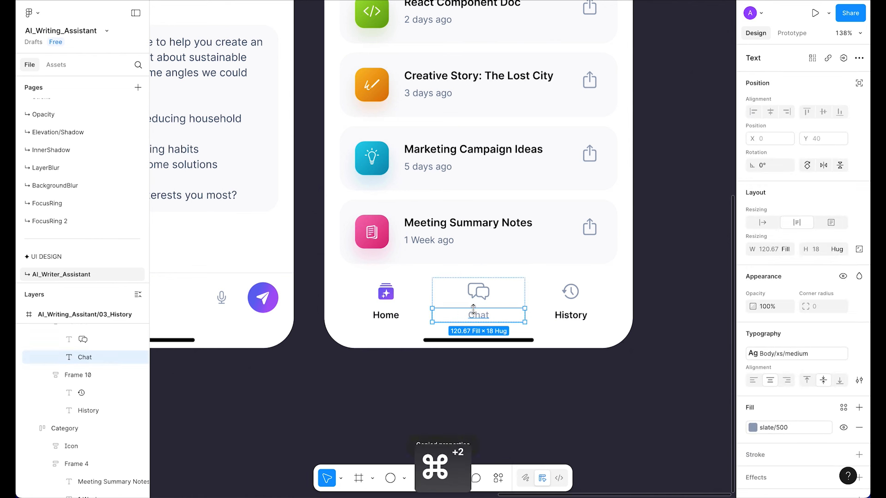
{"action": "left_click", "coordinate": [390, 317], "text": "super"}
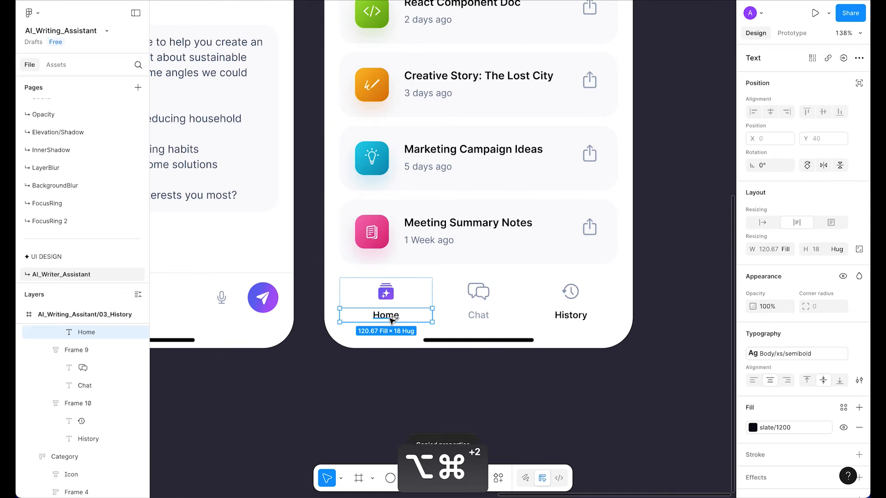
{"action": "key", "text": "super+alt+v"}
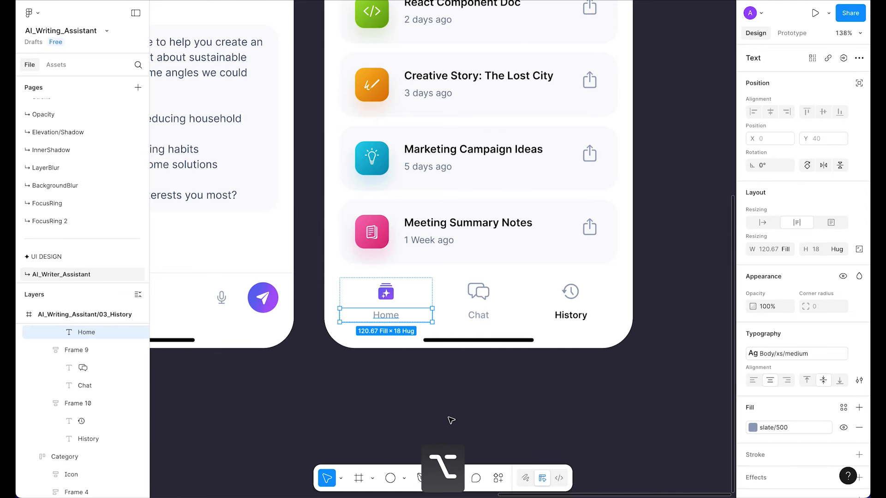
{"action": "left_click", "coordinate": [466, 380]}
- Give the History icon in the navigation bar the gradient-1 fill and set its font weight to Bold
{"action": "double_click", "coordinate": [573, 296]}
{"action": "double_click", "coordinate": [573, 297]}
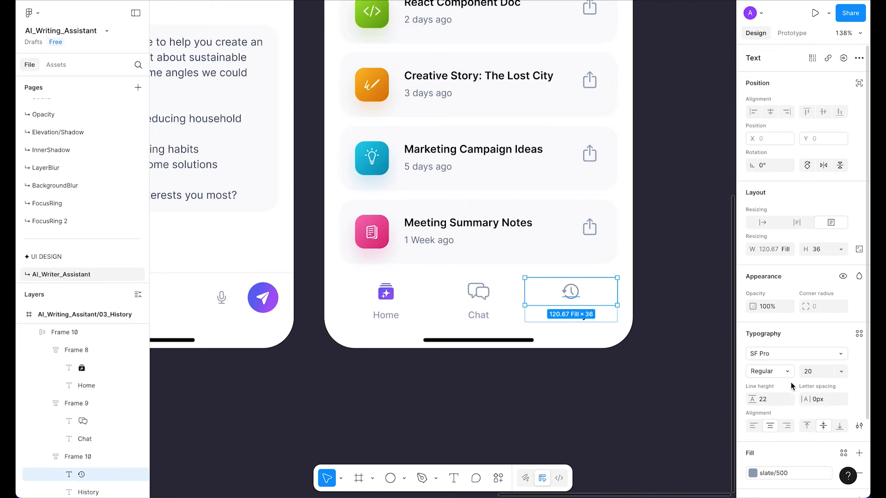
{"action": "scroll", "coordinate": [848, 426], "scroll_direction": "down", "scroll_amount": 1}
{"action": "left_click", "coordinate": [784, 452]}
{"action": "type", "text": "grad"}
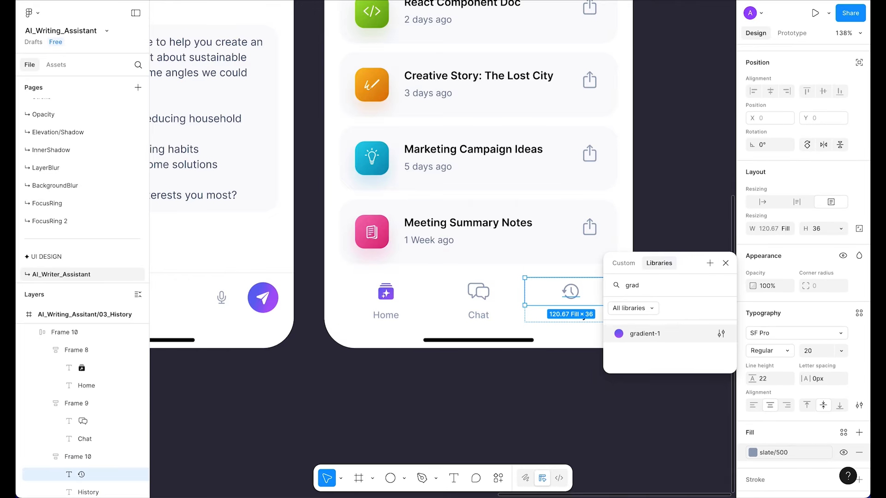
{"action": "key", "text": "Return"}
{"action": "left_click", "coordinate": [783, 351]}
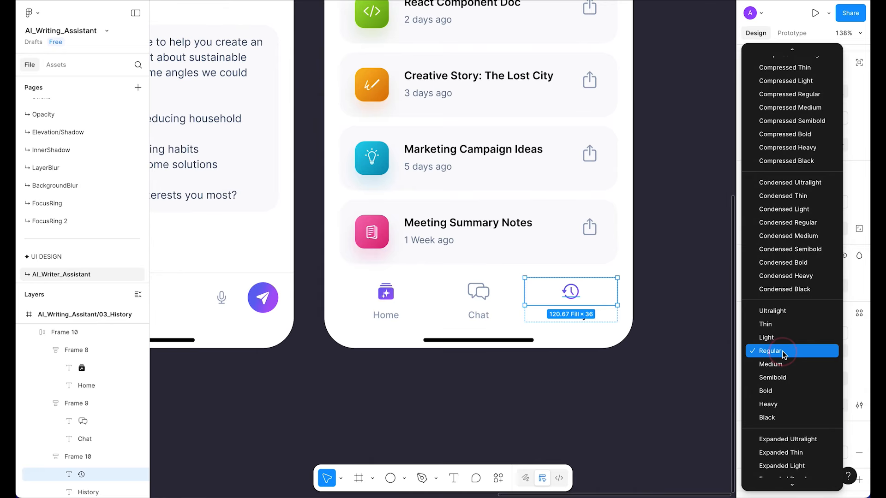
{"action": "left_click", "coordinate": [780, 394]}
{"action": "left_click", "coordinate": [673, 403]}
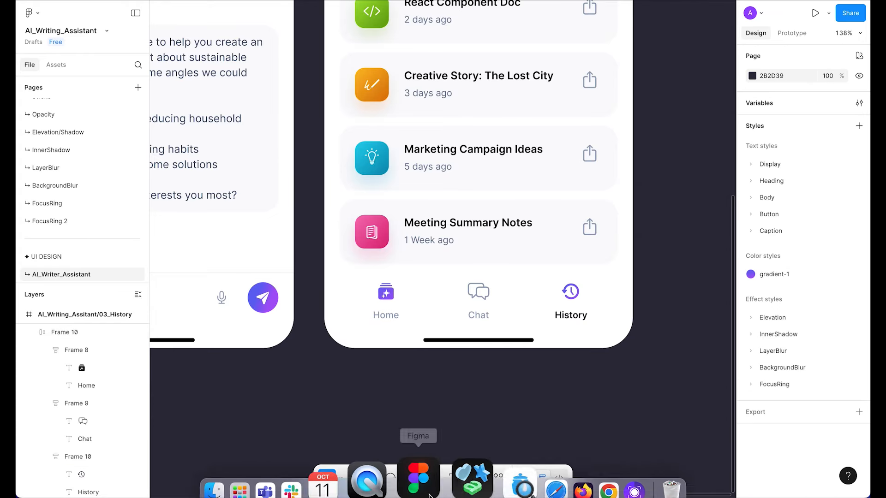
- Switch to SF Symbols, search for "spark", copy the outlined sparkles.rectangle.stack symbol and return to Figma
{"action": "left_click", "coordinate": [455, 457]}
{"action": "left_click", "coordinate": [675, 33]}
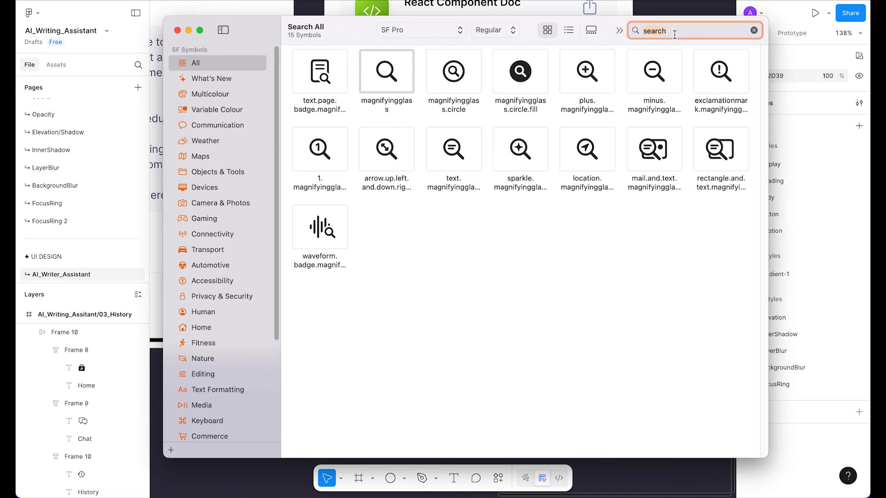
{"action": "type", "text": "spark"}
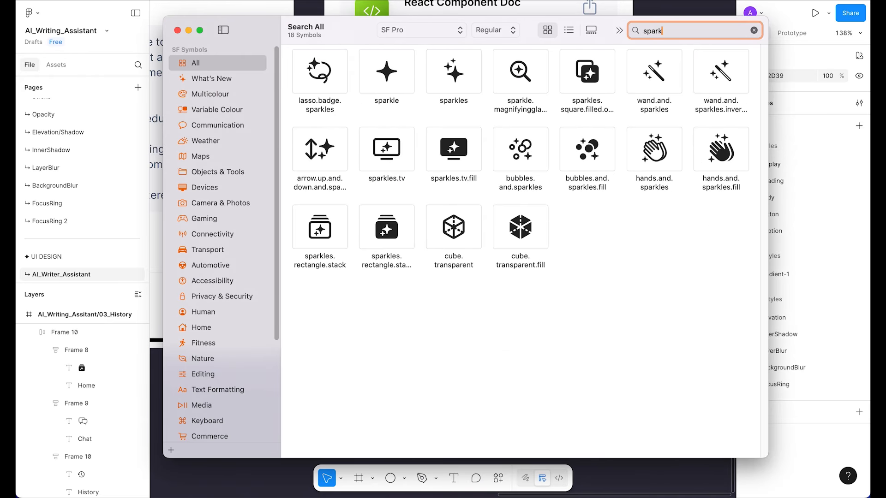
{"action": "left_click", "coordinate": [341, 233]}
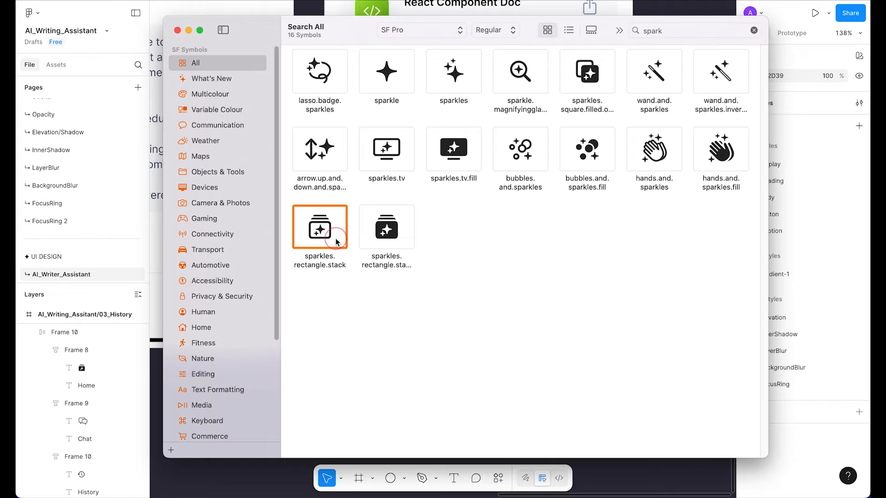
{"action": "right_click", "coordinate": [343, 234]}
{"action": "left_click", "coordinate": [365, 245]}
{"action": "left_click", "coordinate": [242, 486]}
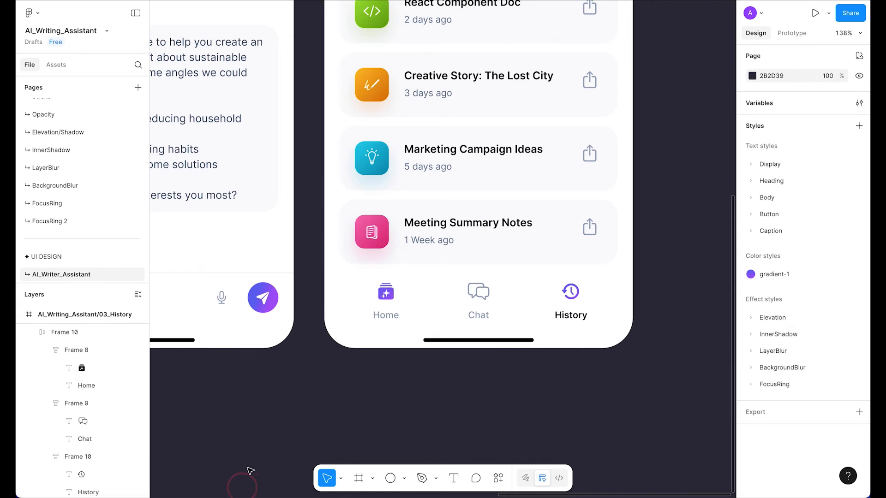
{"action": "double_click", "coordinate": [394, 291]}
{"action": "left_click", "coordinate": [394, 290]}
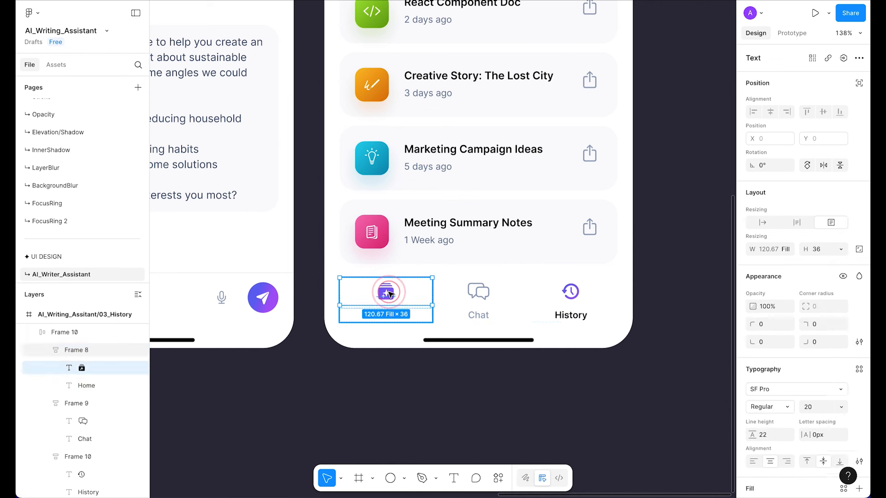
{"action": "key", "text": "shift+super+r"}
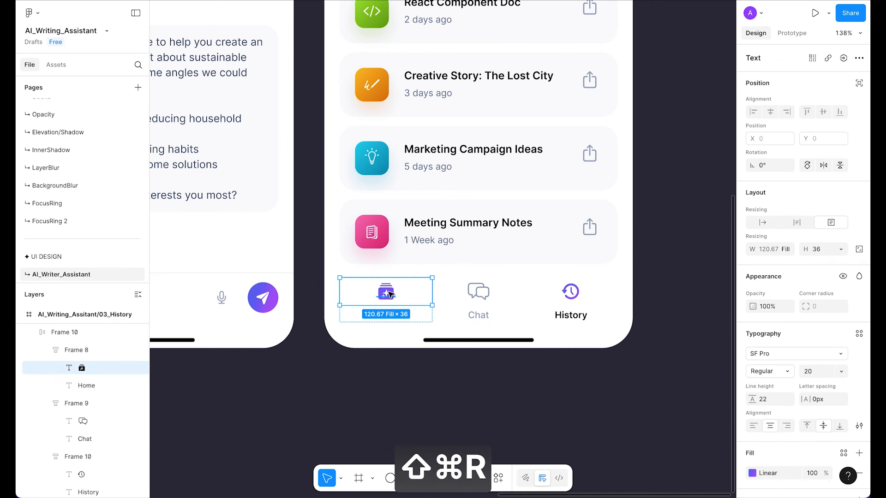
{"action": "key", "text": "super+z"}
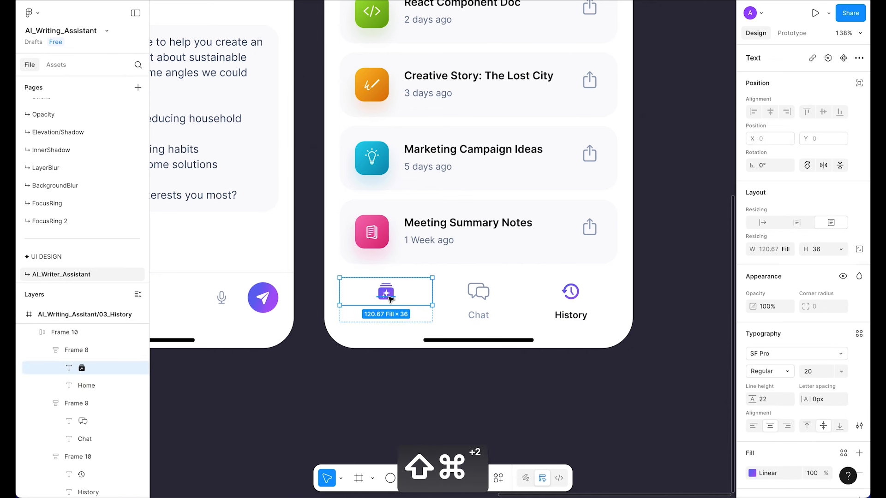
{"action": "key", "text": "shift+super+r"}
{"action": "key", "text": "super+z"}
{"action": "left_click", "coordinate": [387, 367]}
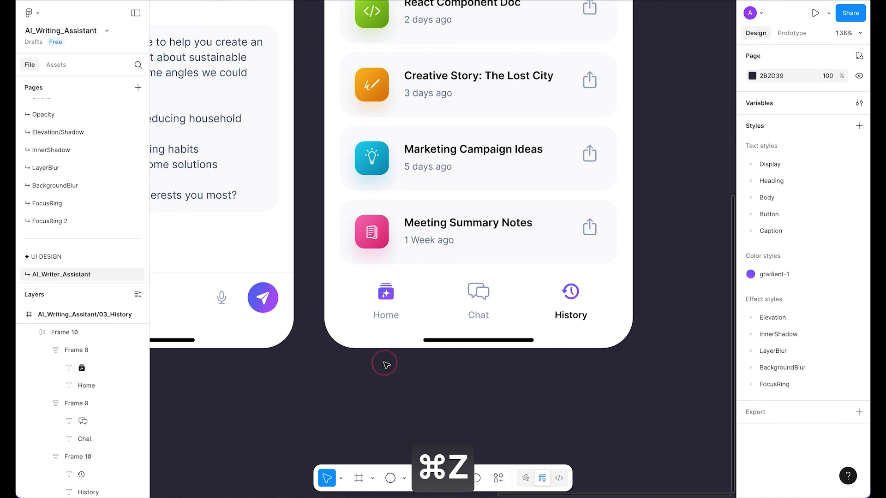
- Replace the filled Home icon's glyph in the History screen's navigation bar with the copied outlined sparkles symbol
{"action": "double_click", "coordinate": [386, 300]}
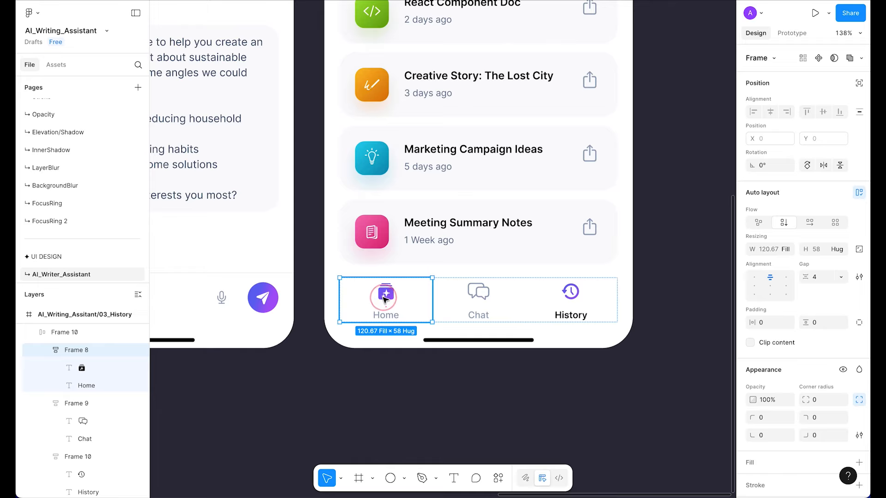
{"action": "left_click", "coordinate": [386, 295]}
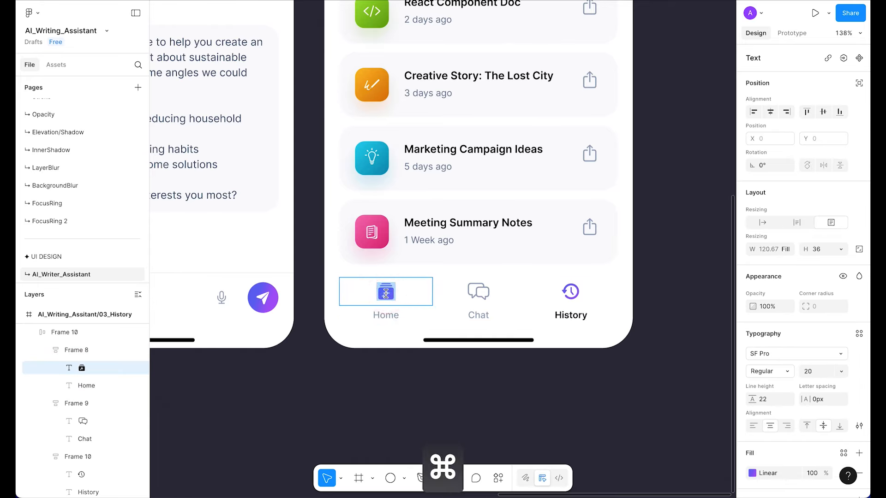
{"action": "key", "text": "super+v"}
{"action": "left_click", "coordinate": [403, 396]}
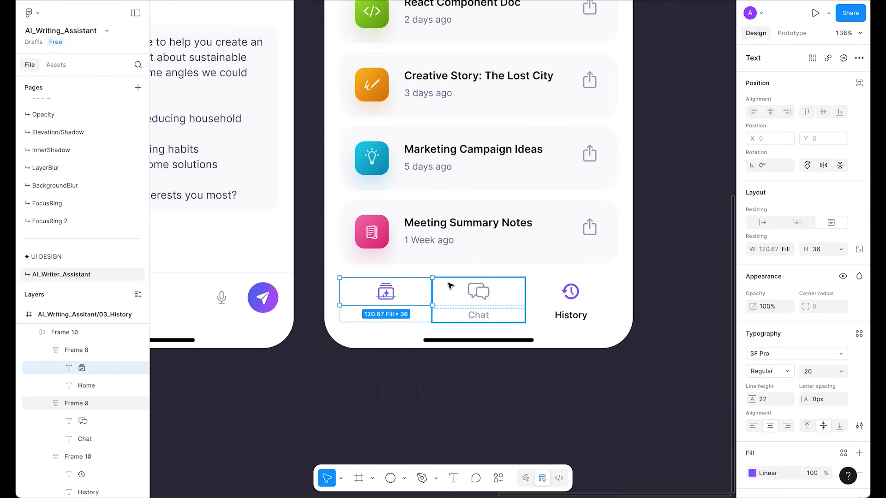
- Change the Home icon's gradient colour to slate/500 in the History screen's navigation bar
{"action": "left_click", "coordinate": [475, 293]}
{"action": "scroll", "coordinate": [761, 326], "scroll_direction": "down", "scroll_amount": 3}
{"action": "left_click", "coordinate": [590, 421]}
{"action": "left_click", "coordinate": [395, 292]}
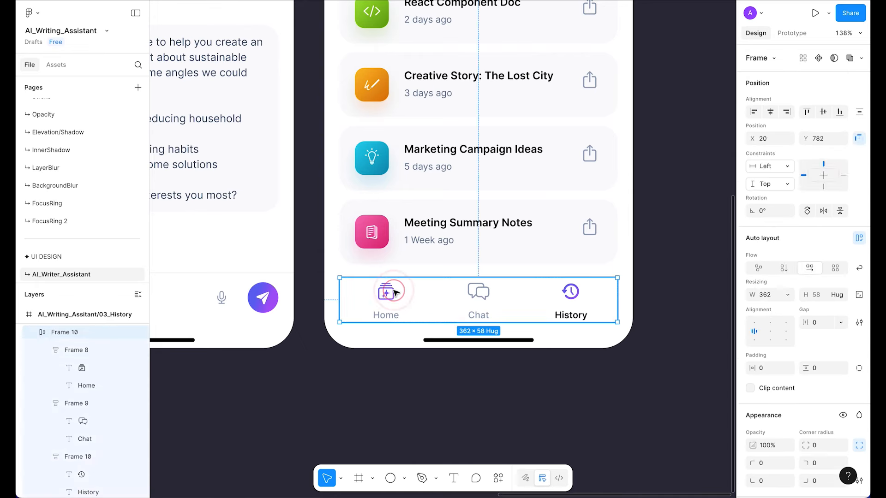
{"action": "left_click", "coordinate": [396, 293]}
{"action": "scroll", "coordinate": [801, 356], "scroll_direction": "down", "scroll_amount": 4}
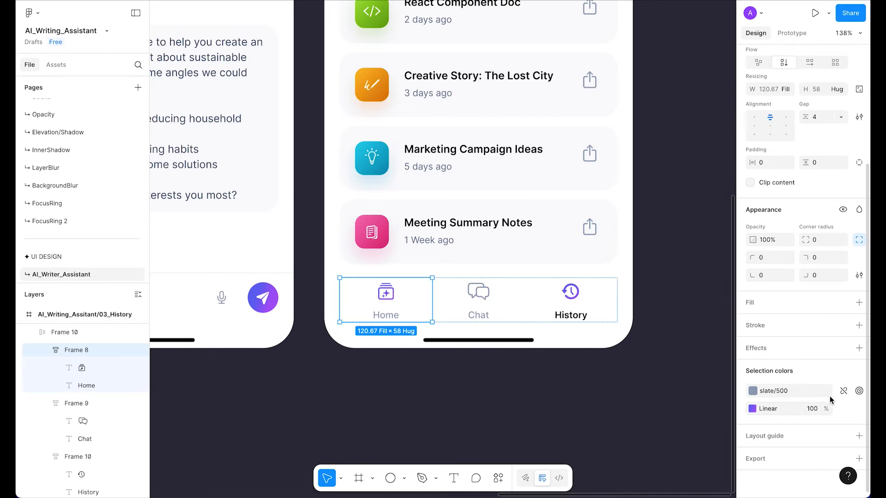
{"action": "left_click", "coordinate": [841, 409]}
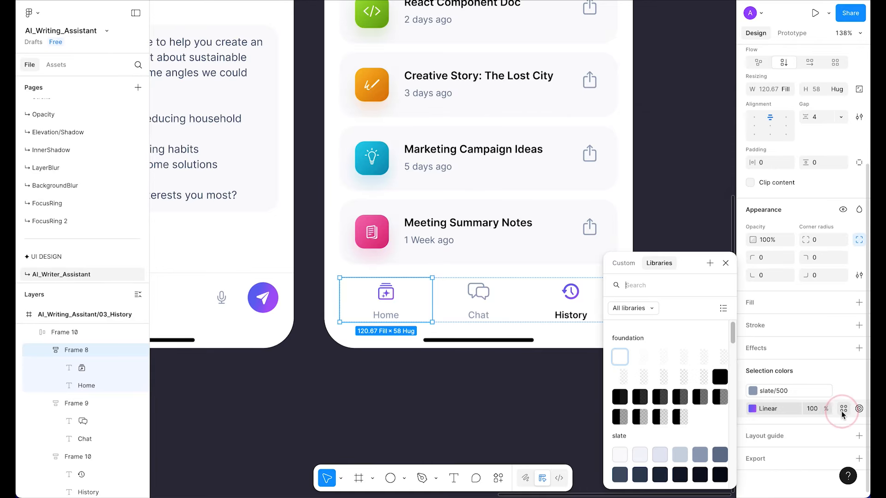
{"action": "left_click", "coordinate": [702, 456]}
{"action": "left_click", "coordinate": [526, 401]}
- Examine the whole History screen from the navigation bar up to the header and its list cards
{"action": "scroll", "coordinate": [522, 416], "scroll_direction": "down", "scroll_amount": 2}
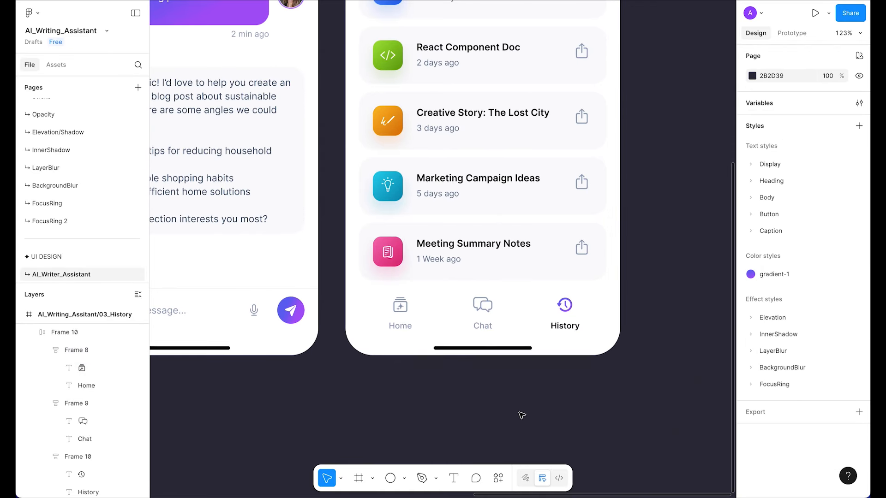
{"action": "right_click", "coordinate": [520, 340]}
{"action": "left_click", "coordinate": [449, 376]}
{"action": "scroll", "coordinate": [451, 376], "scroll_direction": "down", "scroll_amount": 2}
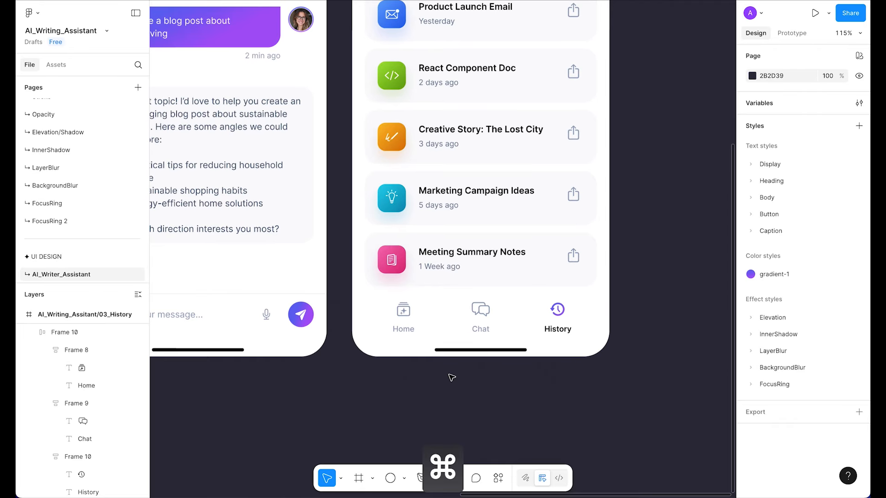
{"action": "scroll", "coordinate": [619, 203], "scroll_direction": "down", "scroll_amount": 3}
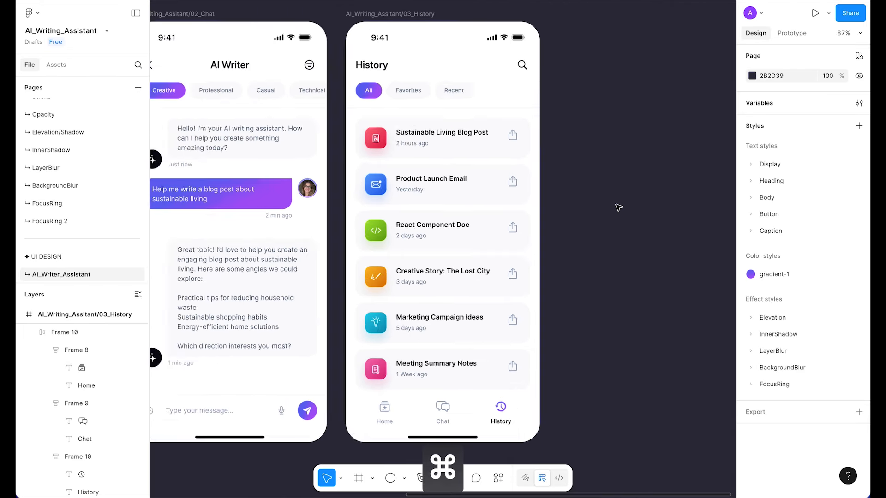
{"action": "scroll", "coordinate": [619, 204], "scroll_direction": "up", "scroll_amount": 5}
{"action": "left_click_drag", "start_coordinate": [555, 113], "coordinate": [695, 226]}
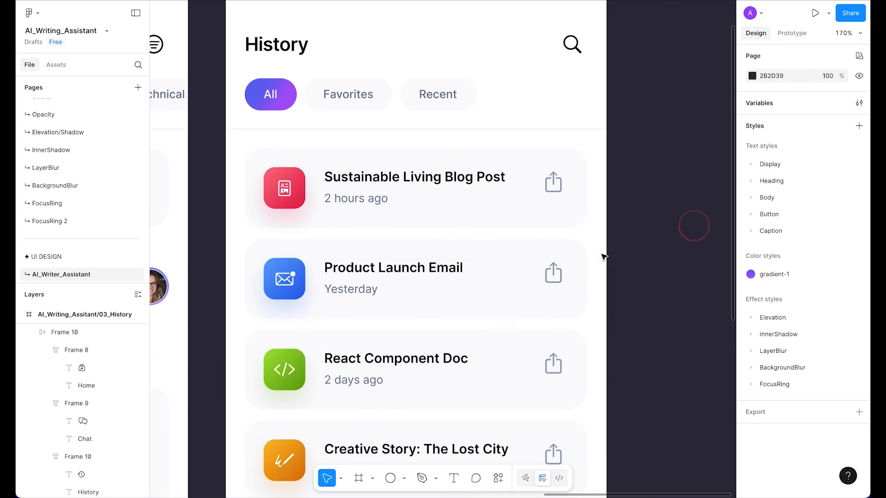
{"action": "scroll", "coordinate": [559, 187], "scroll_direction": "down", "scroll_amount": 2}
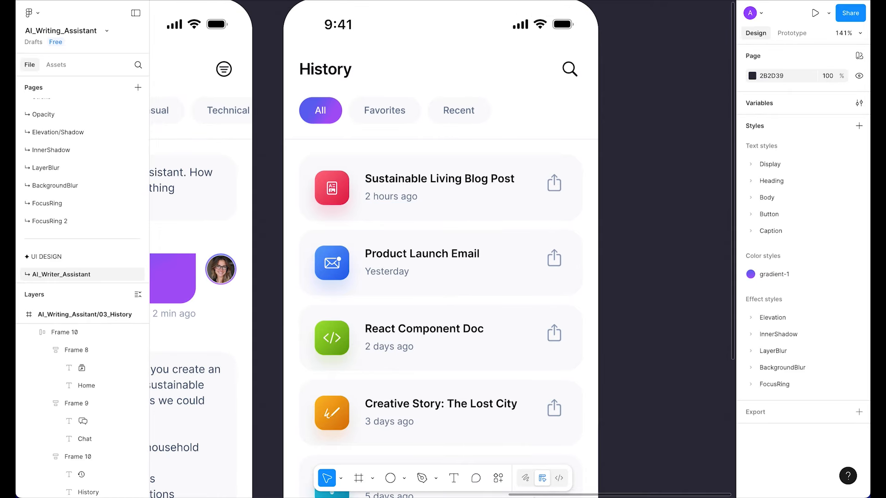
- Switch to SF Symbols, search for "star", copy the outlined star symbol and return to Figma
{"action": "mouse_move", "coordinate": [489, 480]}
{"action": "left_click", "coordinate": [440, 475]}
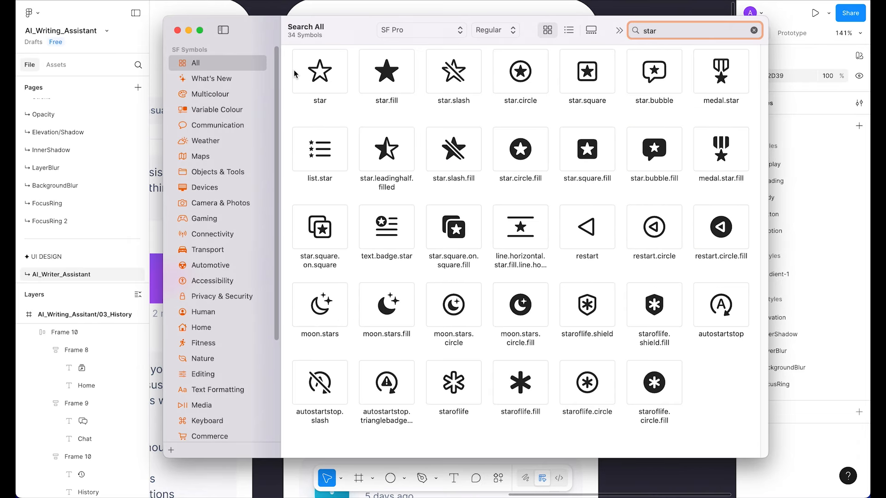
{"action": "left_click", "coordinate": [305, 71]}
{"action": "right_click", "coordinate": [307, 70]}
{"action": "left_click", "coordinate": [321, 73]}
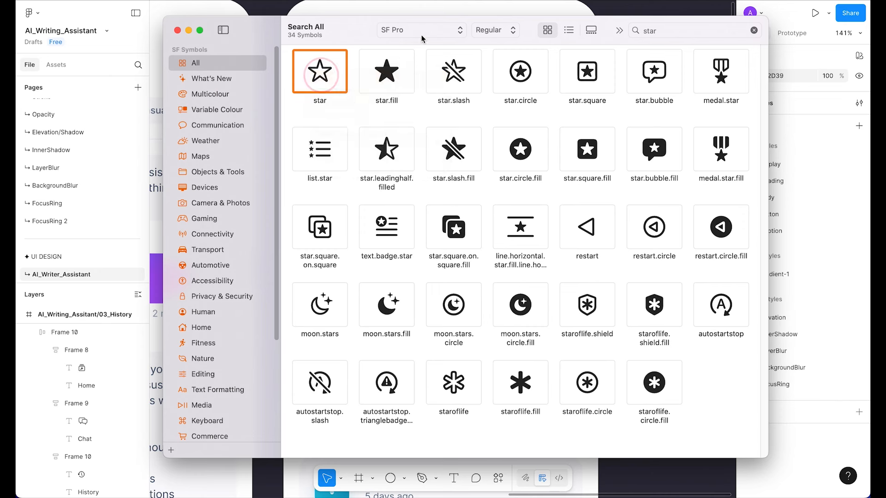
{"action": "left_click", "coordinate": [631, 5]}
- Replace the share icon's glyph on the Sustainable Living Blog Post card with the copied outlined star
{"action": "double_click", "coordinate": [555, 187], "text": "super"}
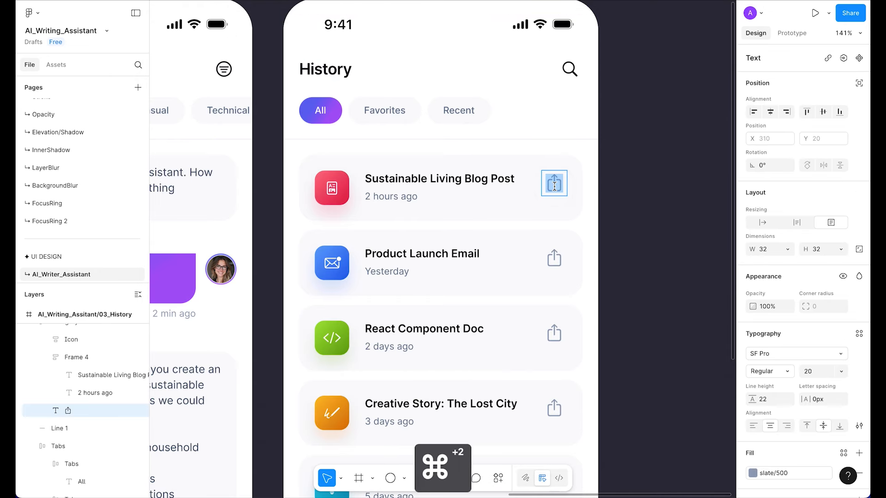
{"action": "type", "text": "☆"}
{"action": "key", "text": "Escape"}
- Copy the star.fill symbol from SF Symbols and replace the Product Launch Email card's share icon with it
{"action": "scroll", "coordinate": [653, 199], "scroll_direction": "down", "scroll_amount": 1}
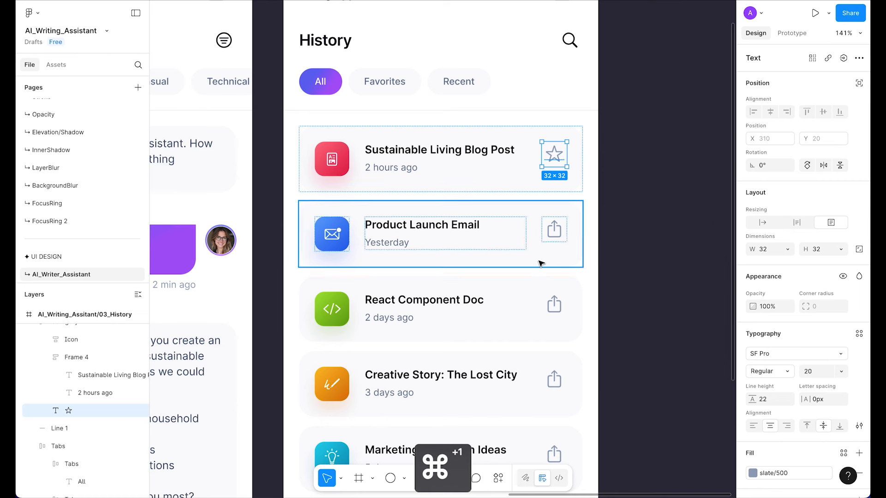
{"action": "left_click", "coordinate": [458, 480]}
{"action": "left_click", "coordinate": [375, 79]}
{"action": "right_click", "coordinate": [377, 77]}
{"action": "left_click", "coordinate": [391, 82]}
{"action": "left_click", "coordinate": [725, 473]}
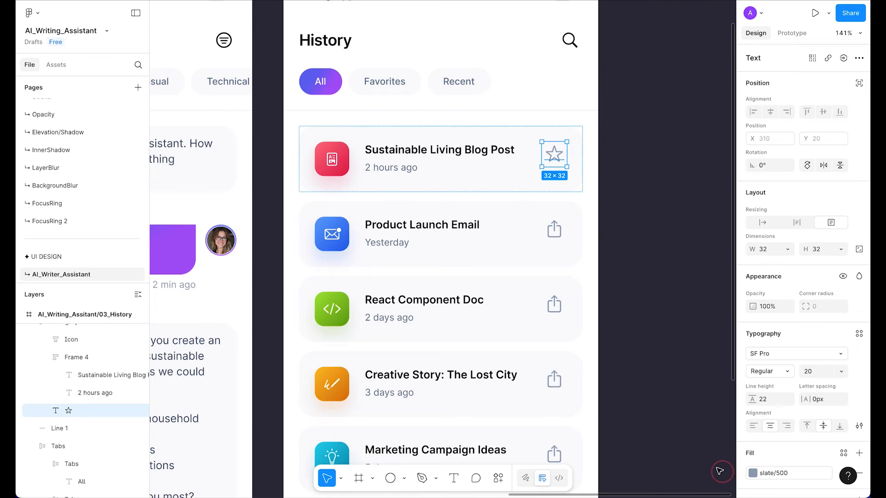
{"action": "left_click", "coordinate": [556, 230], "text": "super"}
{"action": "type", "text": "★"}
- Set the fill of the Product Launch Email card's filled star to yellow/500
{"action": "scroll", "coordinate": [821, 378], "scroll_direction": "down", "scroll_amount": 3}
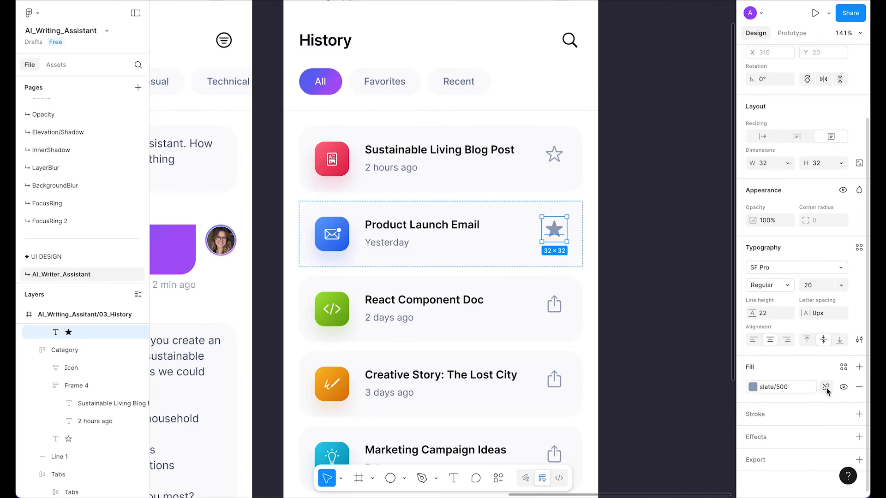
{"action": "left_click", "coordinate": [781, 391]}
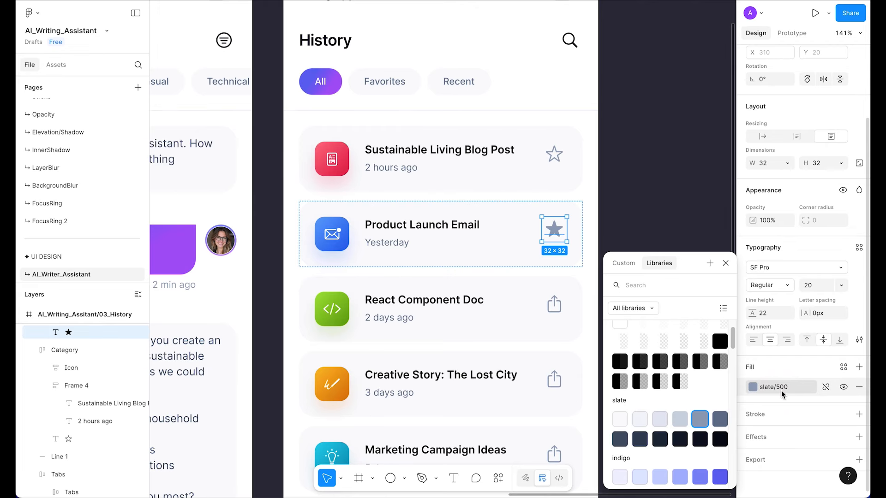
{"action": "type", "text": "yel"}
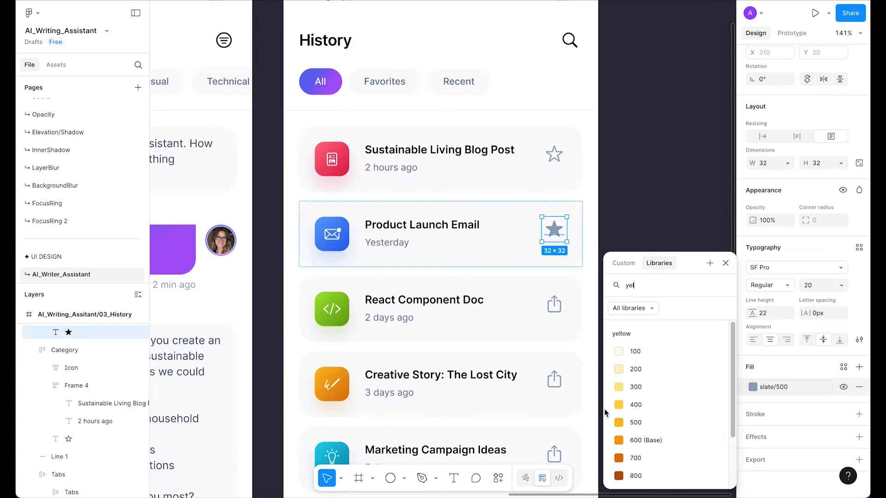
{"action": "left_click", "coordinate": [634, 426]}
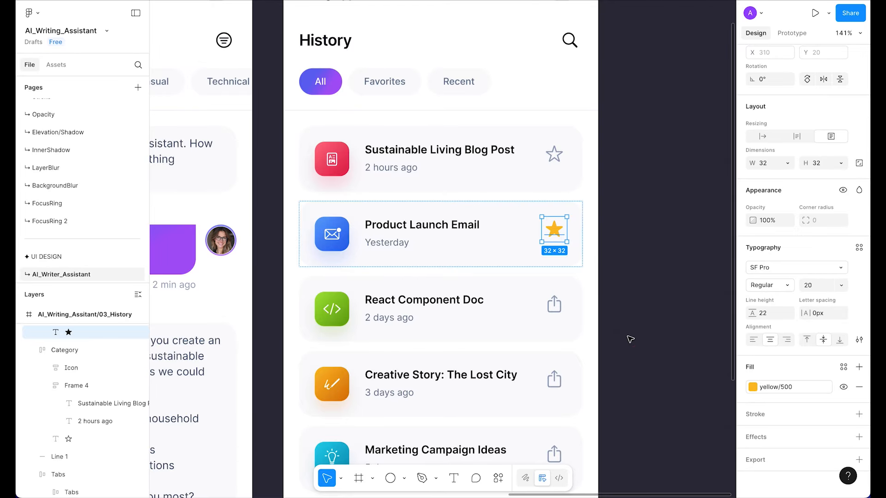
{"action": "left_click", "coordinate": [627, 310]}
- Copy the outlined star from the Sustainable Living Blog Post card and replace the React Component Doc card's share icon with it
{"action": "scroll", "coordinate": [627, 311], "scroll_direction": "down", "scroll_amount": 5}
{"action": "scroll", "coordinate": [626, 310], "scroll_direction": "up", "scroll_amount": 5}
{"action": "scroll", "coordinate": [627, 310], "scroll_direction": "down", "scroll_amount": 2}
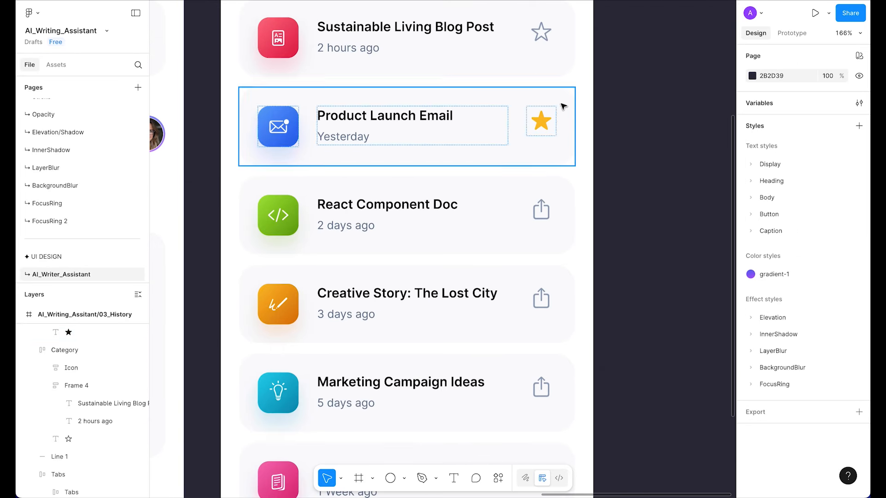
{"action": "left_click", "coordinate": [537, 30], "text": "super"}
{"action": "key", "text": "super+c"}
{"action": "left_click", "coordinate": [541, 210], "text": "super"}
{"action": "key", "text": "super+v"}
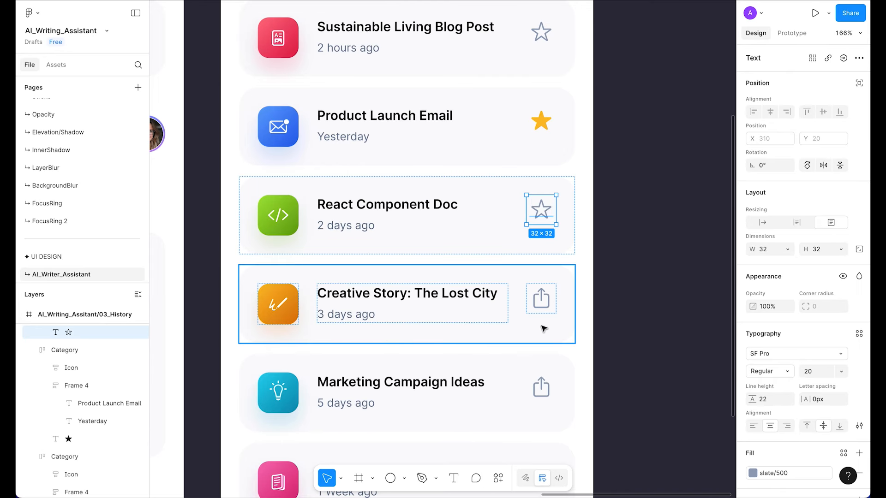
- Replace the Creative Story: The Lost City card's share icon with the copied outlined star
{"action": "scroll", "coordinate": [543, 328], "scroll_direction": "down", "scroll_amount": 2}
{"action": "left_click", "coordinate": [541, 211]}
{"action": "left_click", "coordinate": [542, 210]}
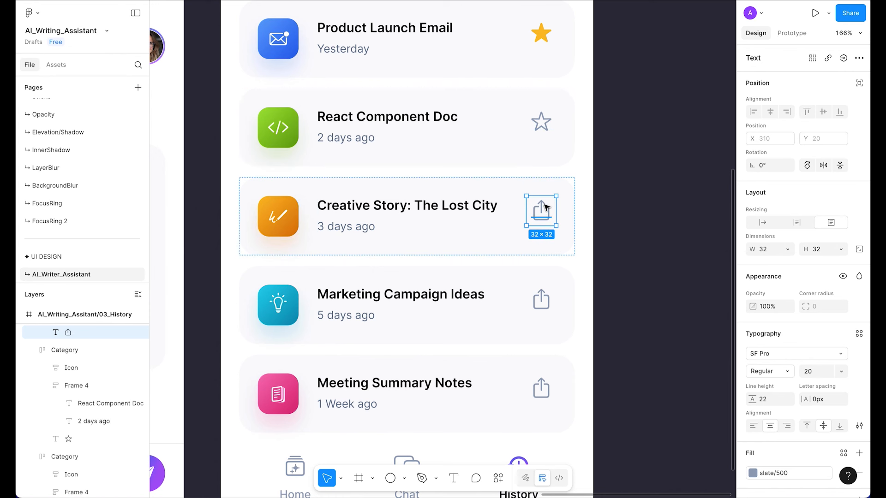
{"action": "key", "text": "super+v"}
- Copy the yellow filled star from the Product Launch Email card and replace the Marketing Campaign Ideas card's share icon with it
{"action": "scroll", "coordinate": [664, 189], "scroll_direction": "down", "scroll_amount": 2}
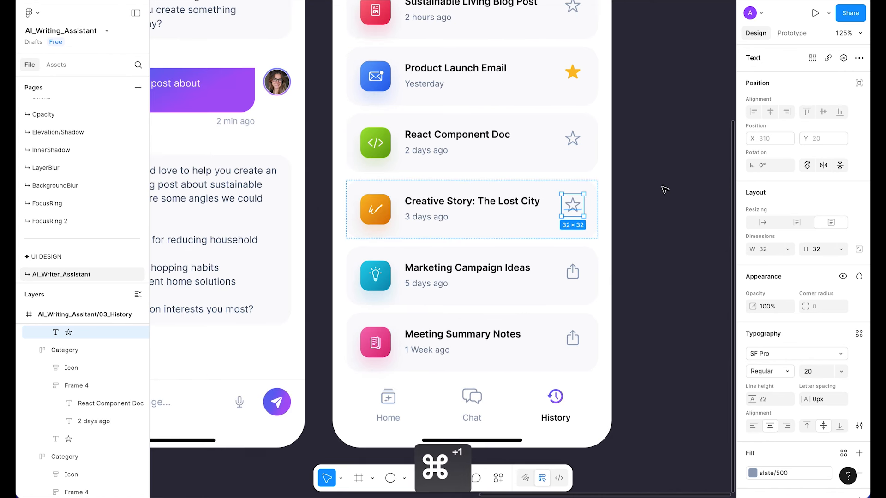
{"action": "left_click", "coordinate": [573, 73]}
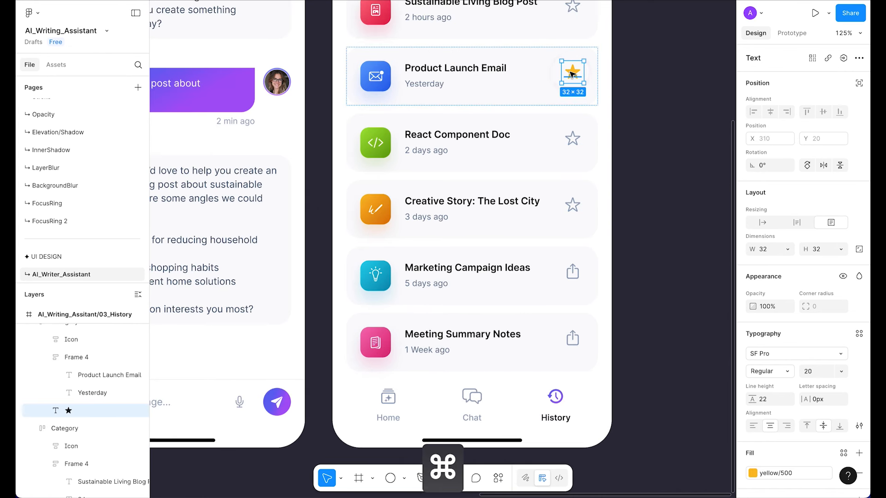
{"action": "key", "text": "super+c"}
{"action": "left_click", "coordinate": [567, 276]}
{"action": "left_click", "coordinate": [569, 277]}
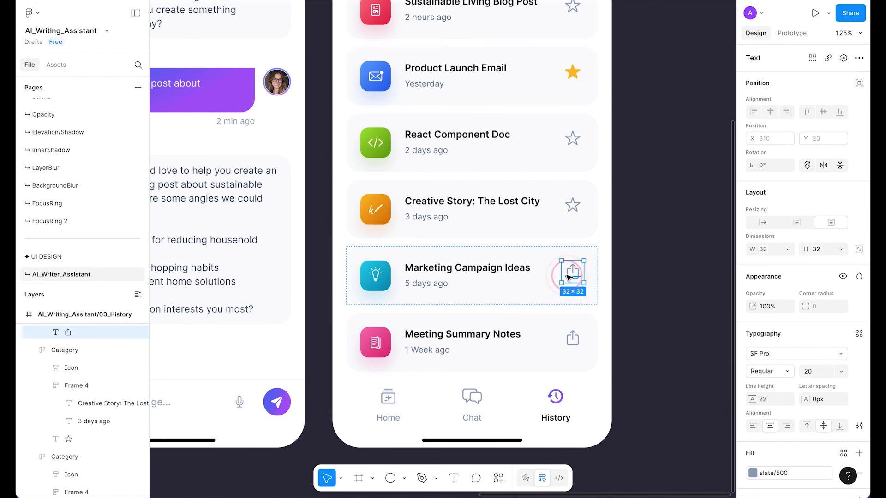
{"action": "key", "text": "shift+super+r"}
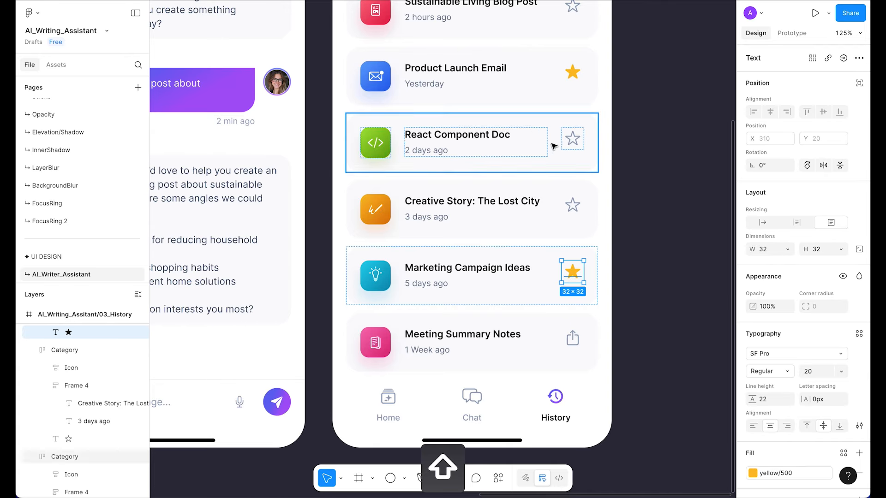
- Copy the outlined star from the Creative Story card and replace the Meeting Summary Notes card's share icon with it
{"action": "left_click", "coordinate": [572, 202]}
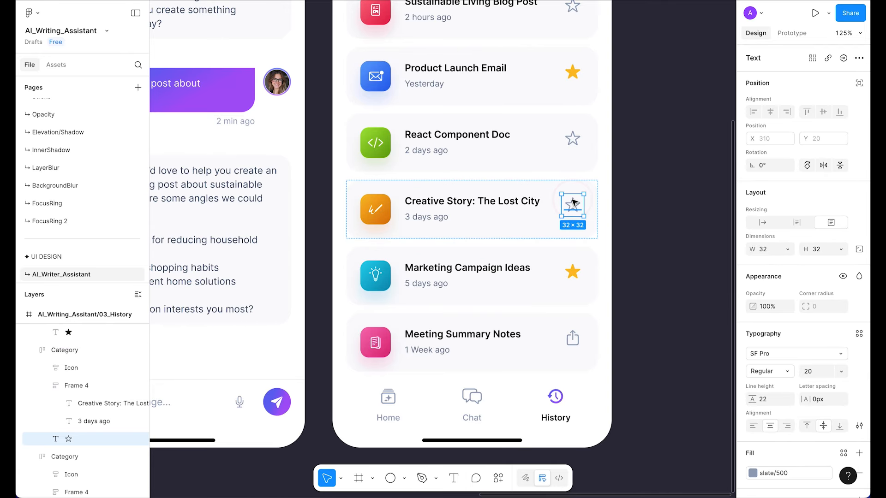
{"action": "key", "text": "super+c"}
{"action": "left_click", "coordinate": [571, 339]}
{"action": "key", "text": "shift+super+r"}
{"action": "left_click", "coordinate": [635, 301]}
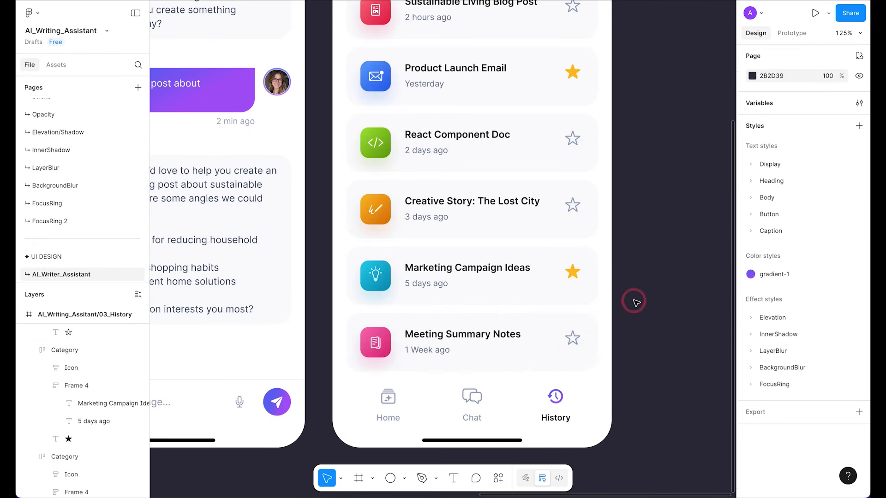
- Add an on-tap prototype interaction from the Home screen's Chat tab that navigates to the 02_Chat frame with Instant animation
{"action": "key", "text": "shift+1"}
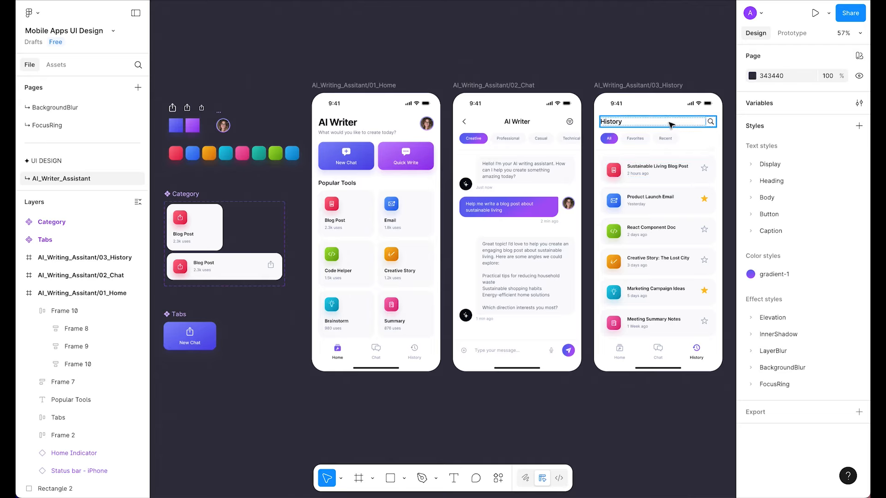
{"action": "left_click", "coordinate": [792, 33]}
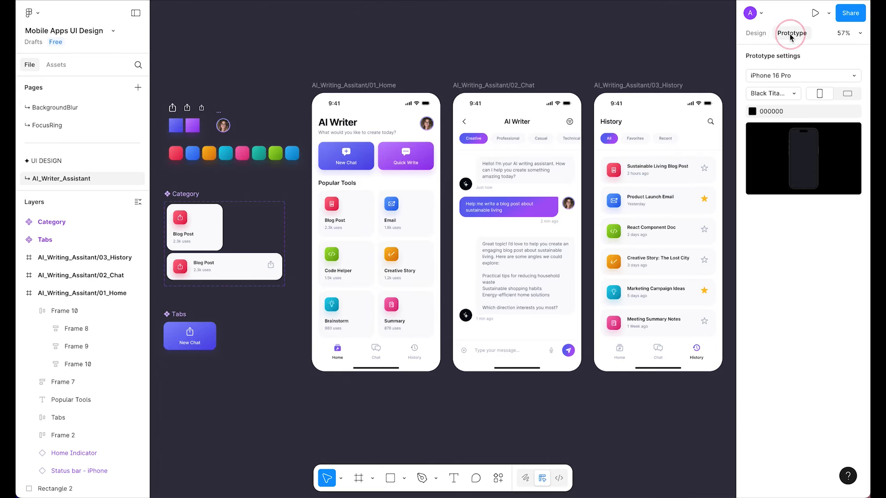
{"action": "left_click", "coordinate": [376, 354]}
{"action": "left_click", "coordinate": [376, 355]}
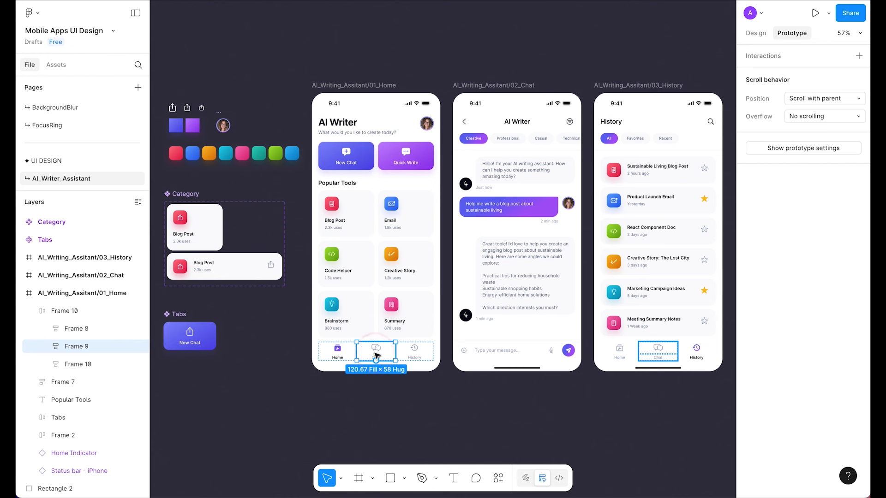
{"action": "left_click_drag", "start_coordinate": [395, 352], "coordinate": [472, 320]}
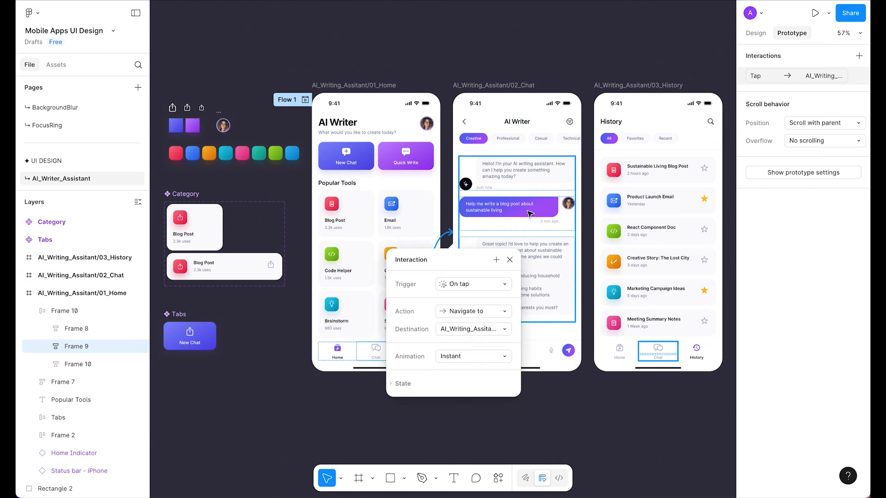
{"action": "left_click_drag", "start_coordinate": [456, 262], "coordinate": [460, 72]}
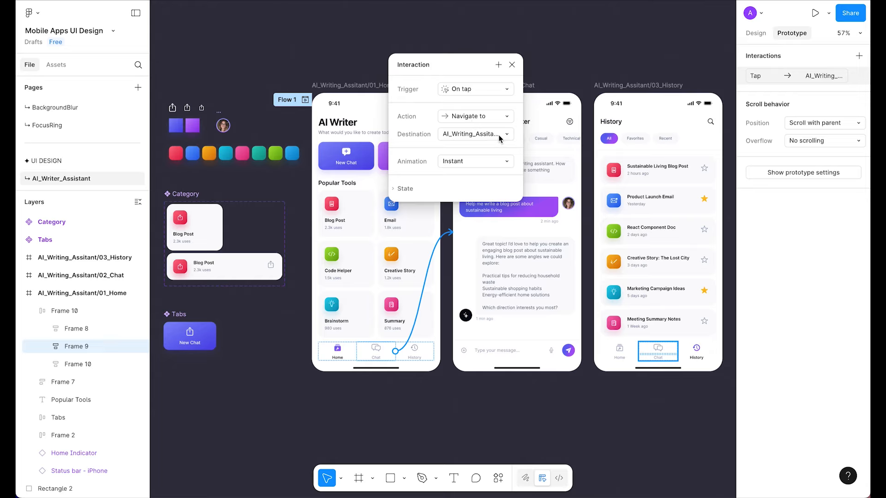
{"action": "left_click", "coordinate": [489, 161]}
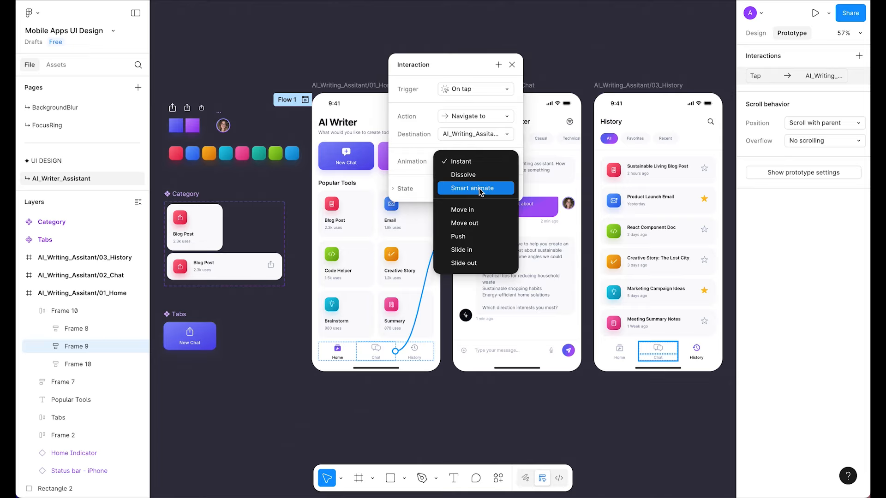
{"action": "left_click", "coordinate": [473, 162]}
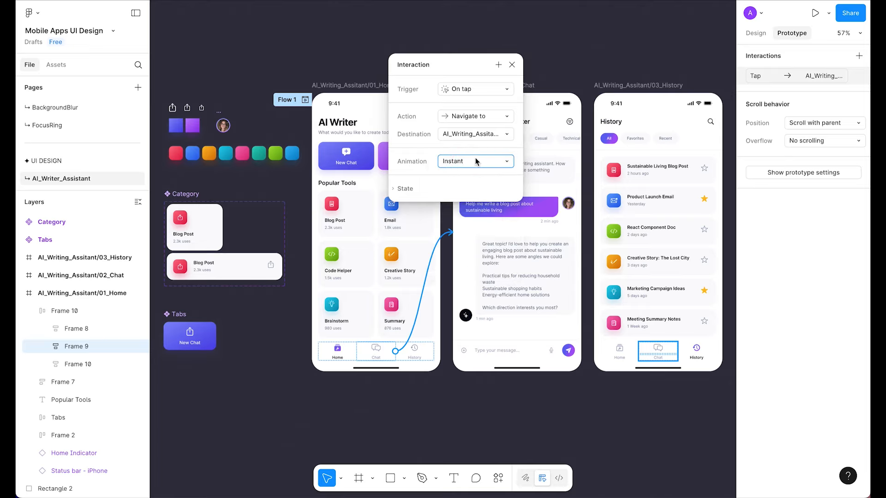
{"action": "left_click", "coordinate": [513, 65]}
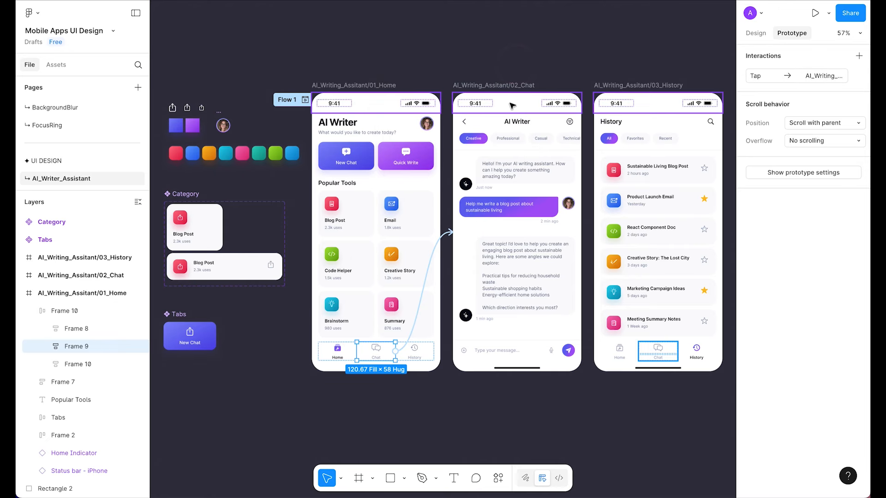
- Give the Chat screen's back arrow an on-tap prototype interaction with the Back action
{"action": "left_click", "coordinate": [467, 121]}
{"action": "left_click", "coordinate": [464, 120]}
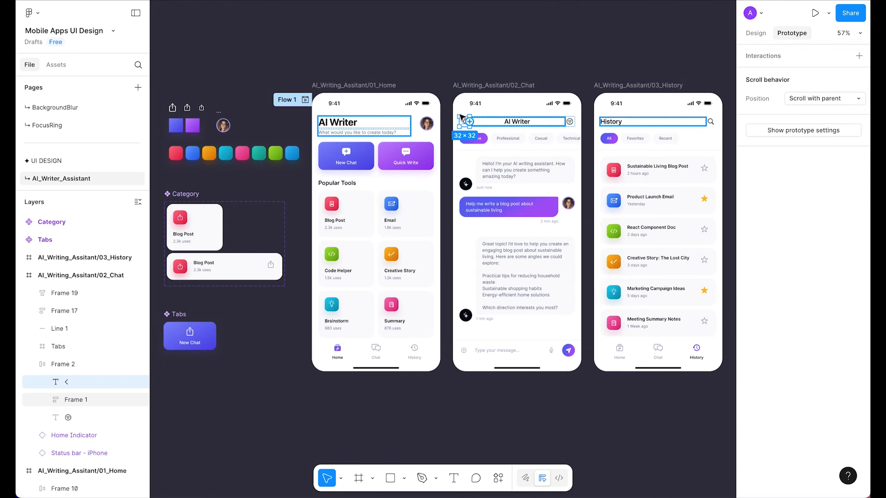
{"action": "left_click_drag", "start_coordinate": [469, 121], "coordinate": [595, 118]}
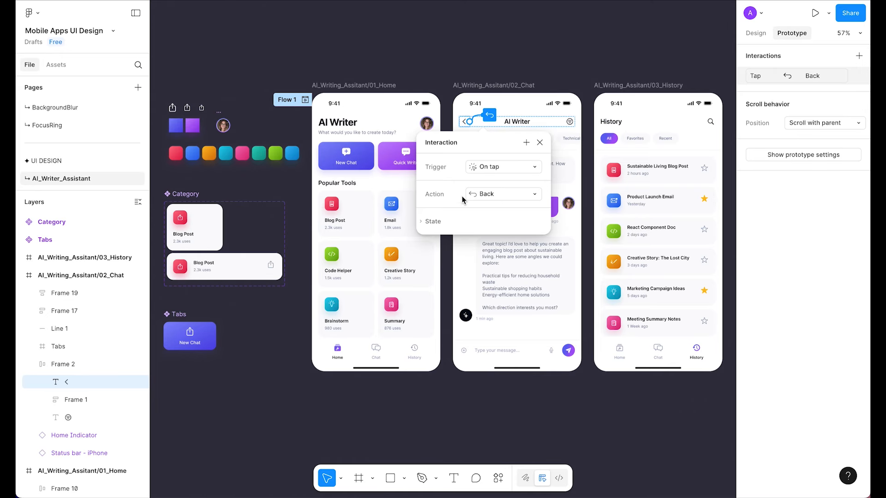
{"action": "left_click", "coordinate": [540, 143]}
{"action": "left_click", "coordinate": [521, 51]}
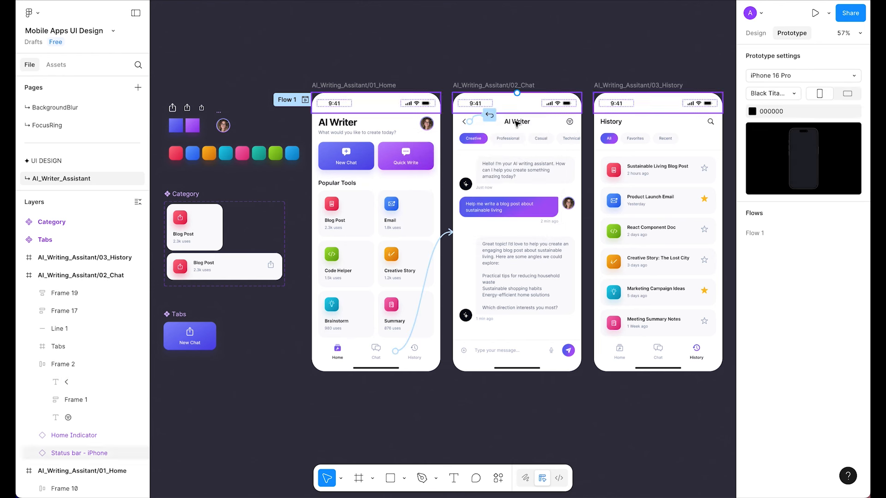
- Link the Home screen's History tab to the 03_History frame with an on-tap Navigate to interaction and Instant animation
{"action": "left_click", "coordinate": [418, 357]}
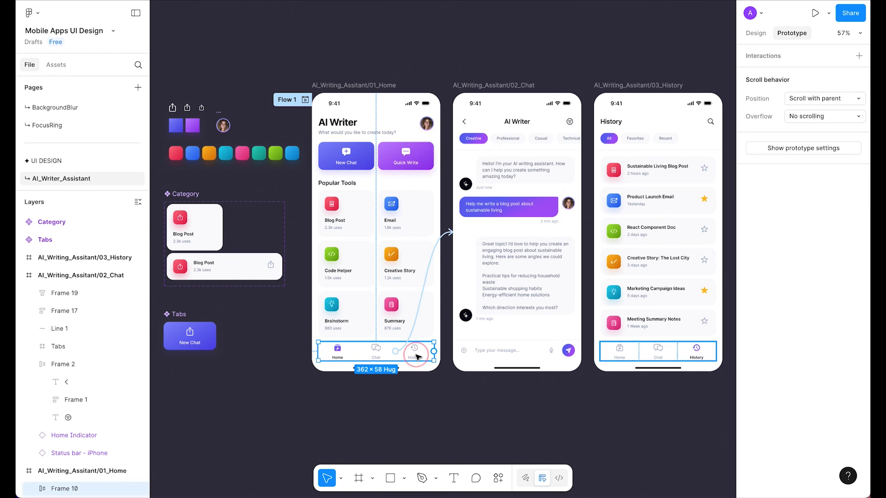
{"action": "double_click", "coordinate": [414, 353]}
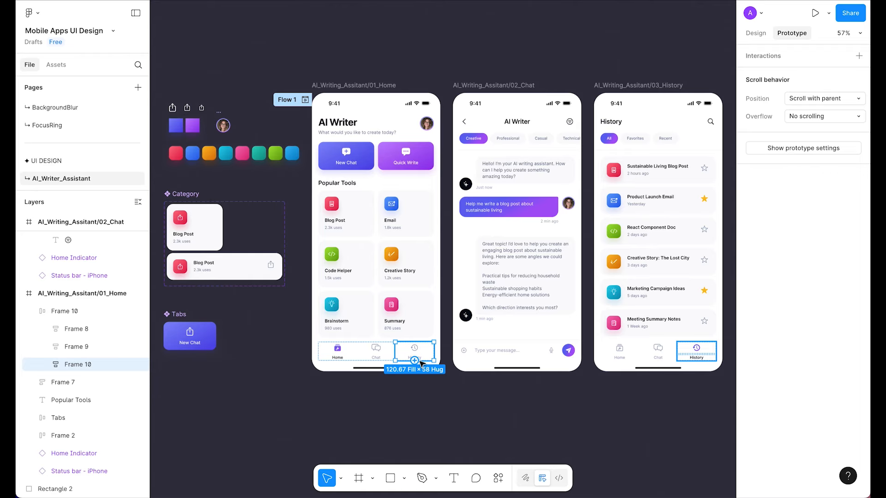
{"action": "left_click_drag", "start_coordinate": [415, 361], "coordinate": [652, 258]}
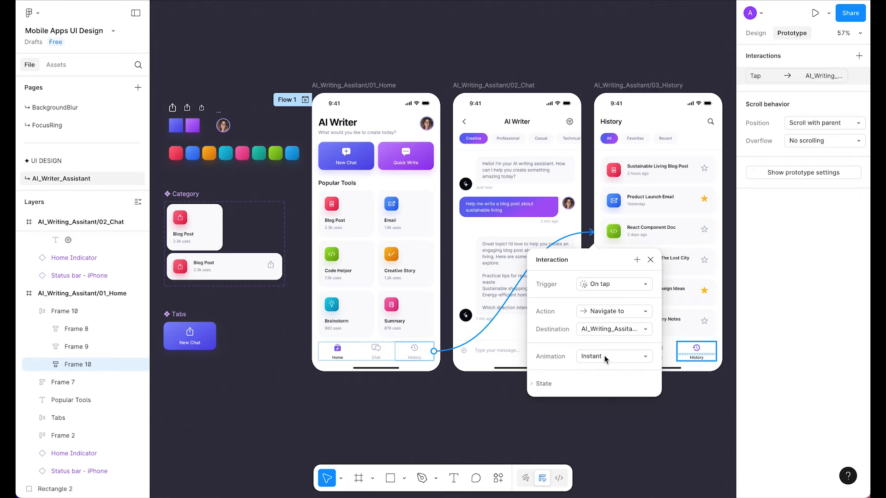
{"action": "left_click", "coordinate": [650, 260]}
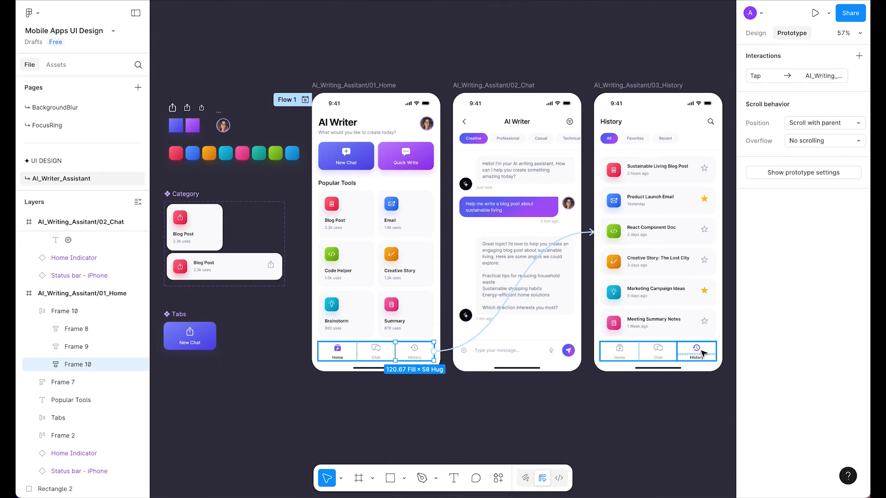
- Link the History screen's Chat tab to the 02_Chat frame with an on-tap Navigate to interaction and Instant animation
{"action": "left_click", "coordinate": [659, 352]}
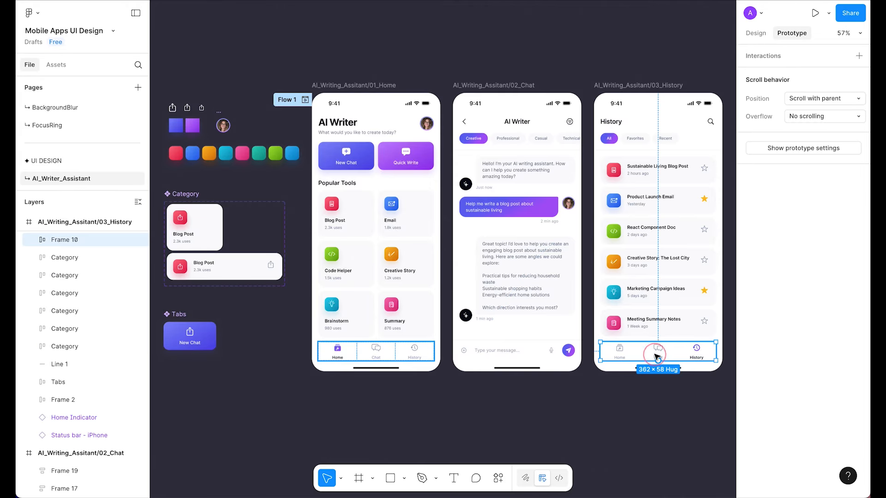
{"action": "left_click", "coordinate": [658, 355]}
{"action": "left_click_drag", "start_coordinate": [658, 360], "coordinate": [573, 305]}
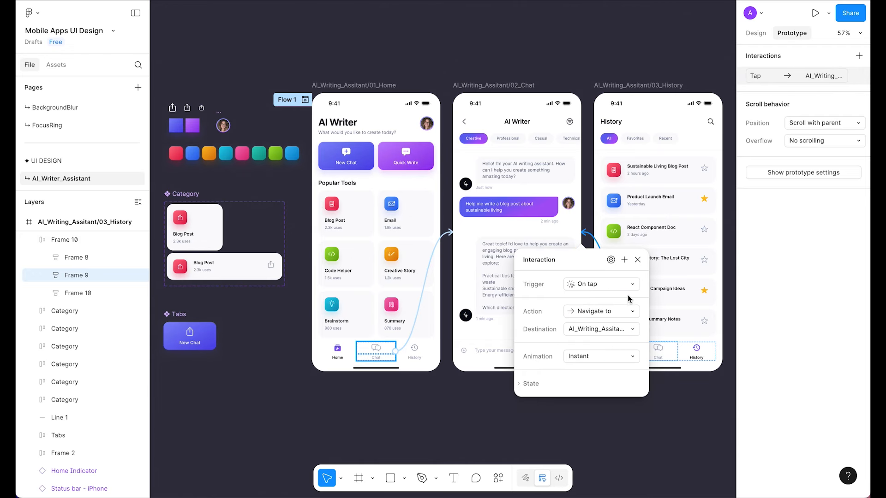
{"action": "left_click", "coordinate": [638, 259]}
- Link the History screen's Home tab to the 01_Home frame with an on-tap Navigate to interaction and Instant animation
{"action": "left_click", "coordinate": [620, 355]}
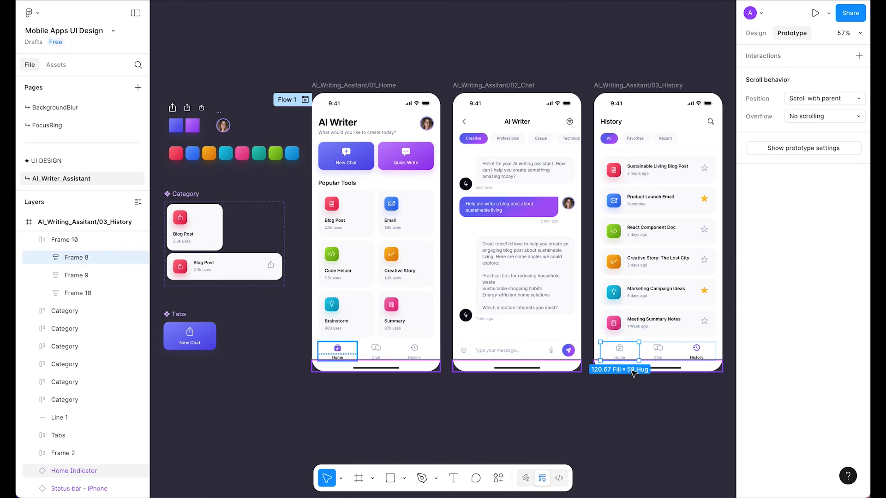
{"action": "left_click_drag", "start_coordinate": [620, 360], "coordinate": [435, 289]}
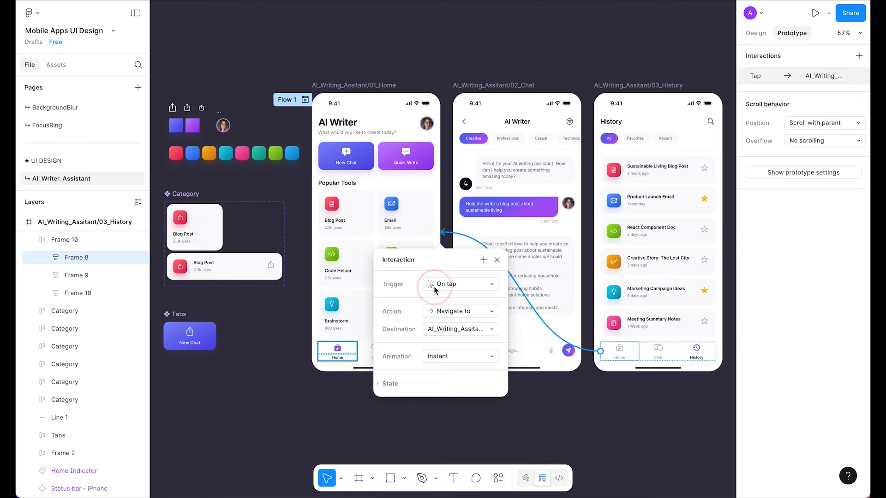
{"action": "left_click", "coordinate": [497, 260]}
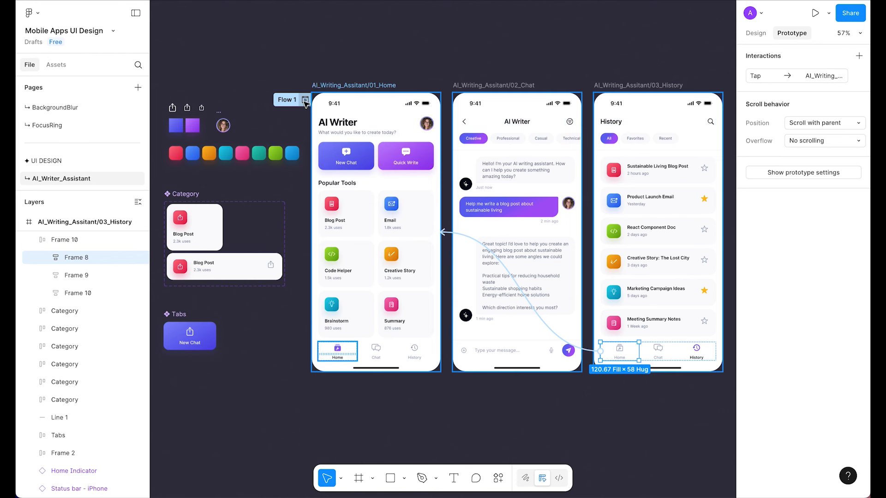
- Preview the prototype and test the Home, Chat and History tabs and the Chat screen's back arrow, and return to the design file
{"action": "left_click", "coordinate": [816, 14]}
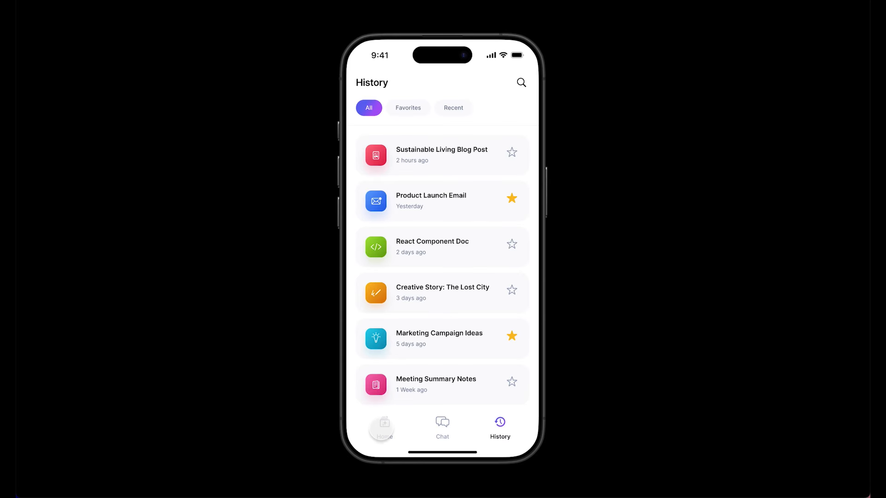
{"action": "left_click", "coordinate": [382, 427]}
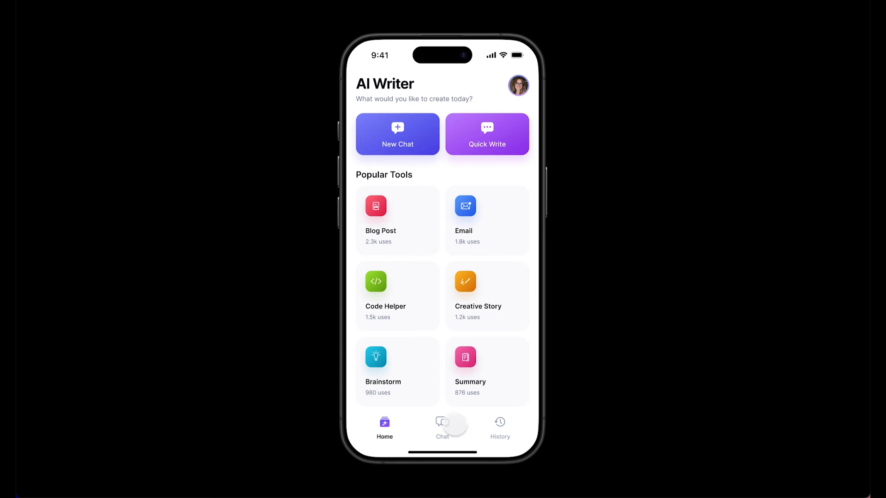
{"action": "left_click", "coordinate": [442, 425]}
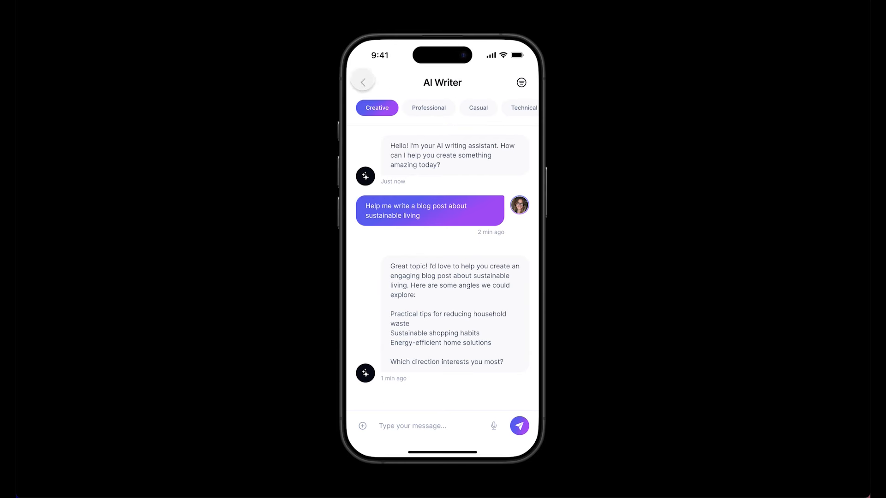
{"action": "left_click", "coordinate": [363, 81]}
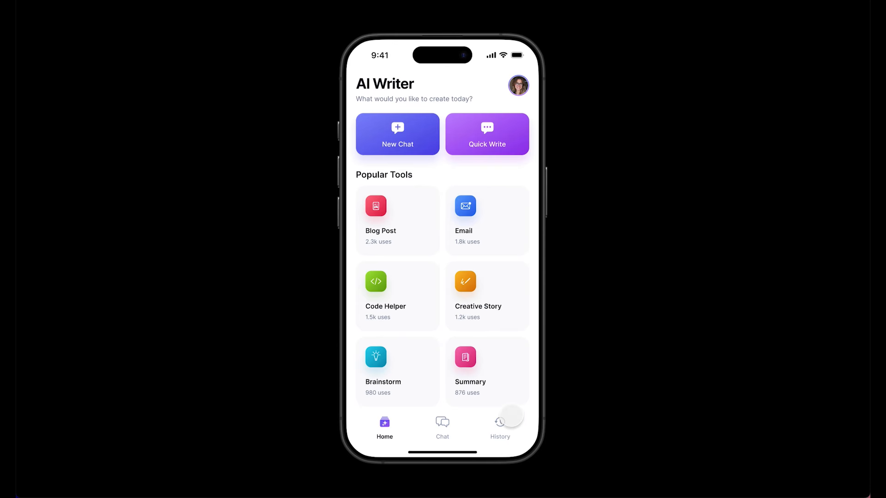
{"action": "left_click", "coordinate": [505, 428]}
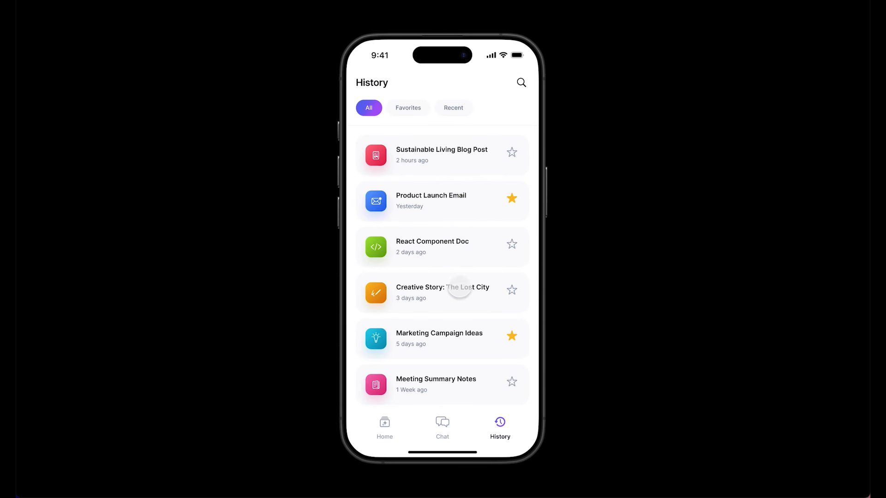
{"action": "left_click", "coordinate": [383, 424]}
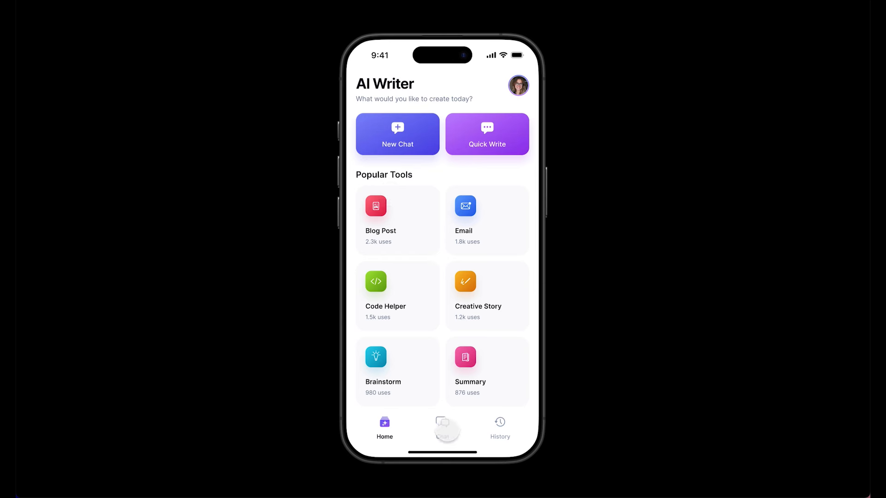
{"action": "left_click", "coordinate": [445, 429]}
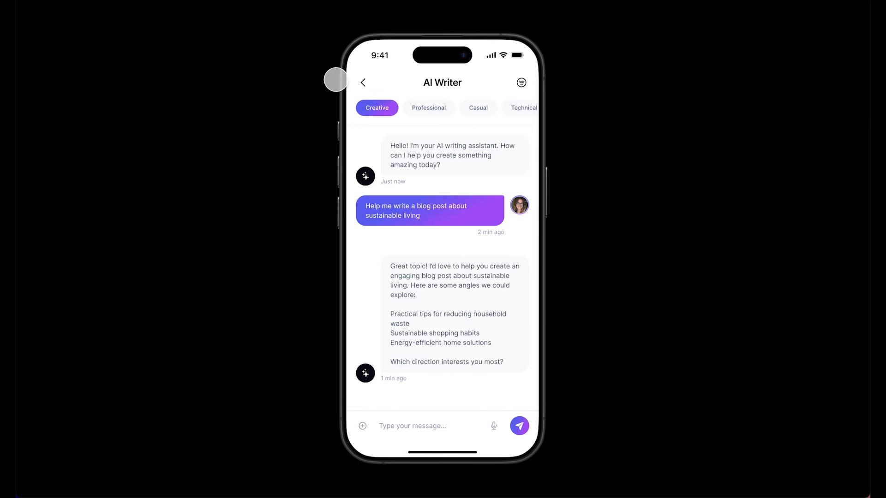
{"action": "left_click", "coordinate": [363, 82]}
{"action": "key", "text": "shift+2"}
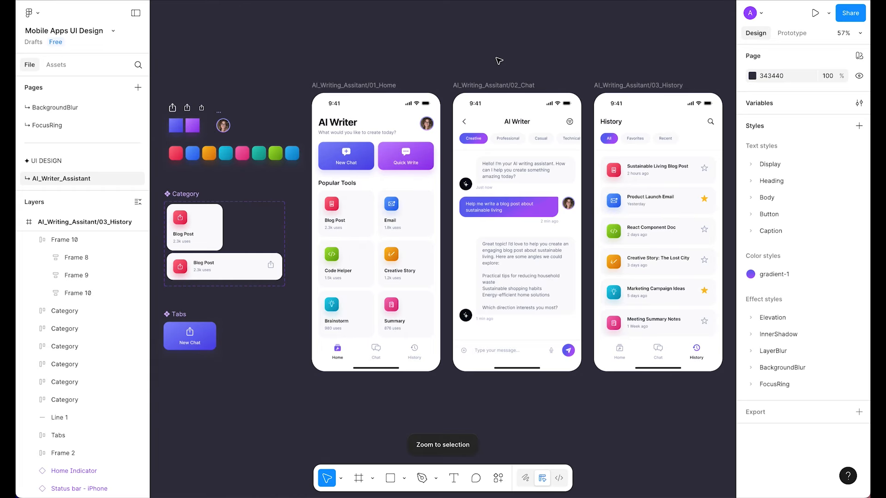